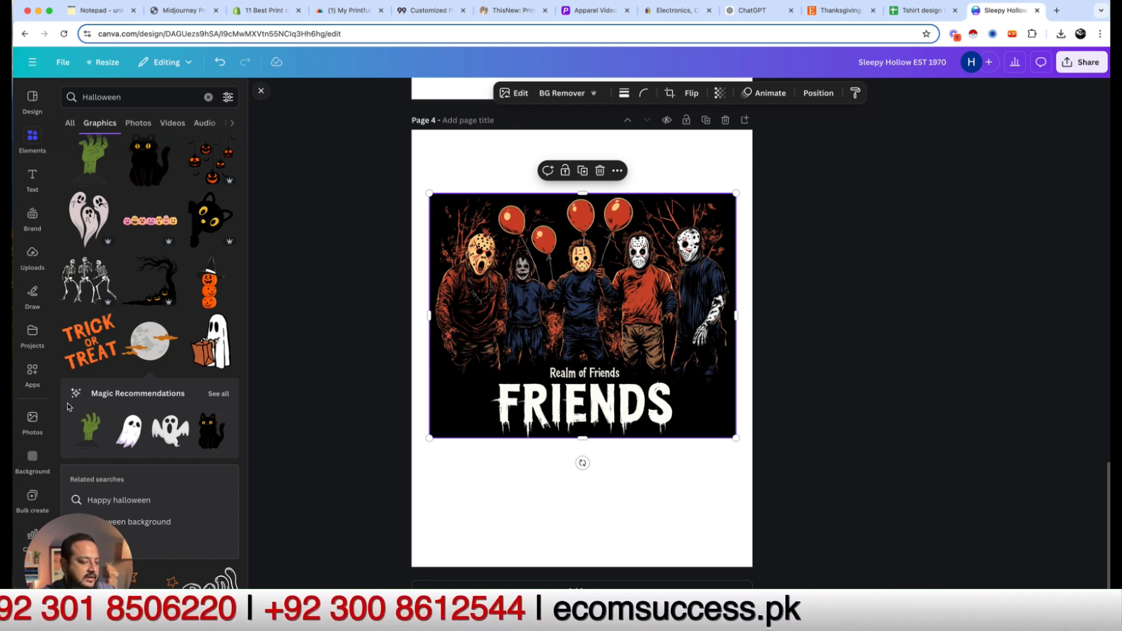
Step: Open Canva's Image Upscaler app on the Realm of Friends artwork
{"action": "left_click", "coordinate": [32, 373]}
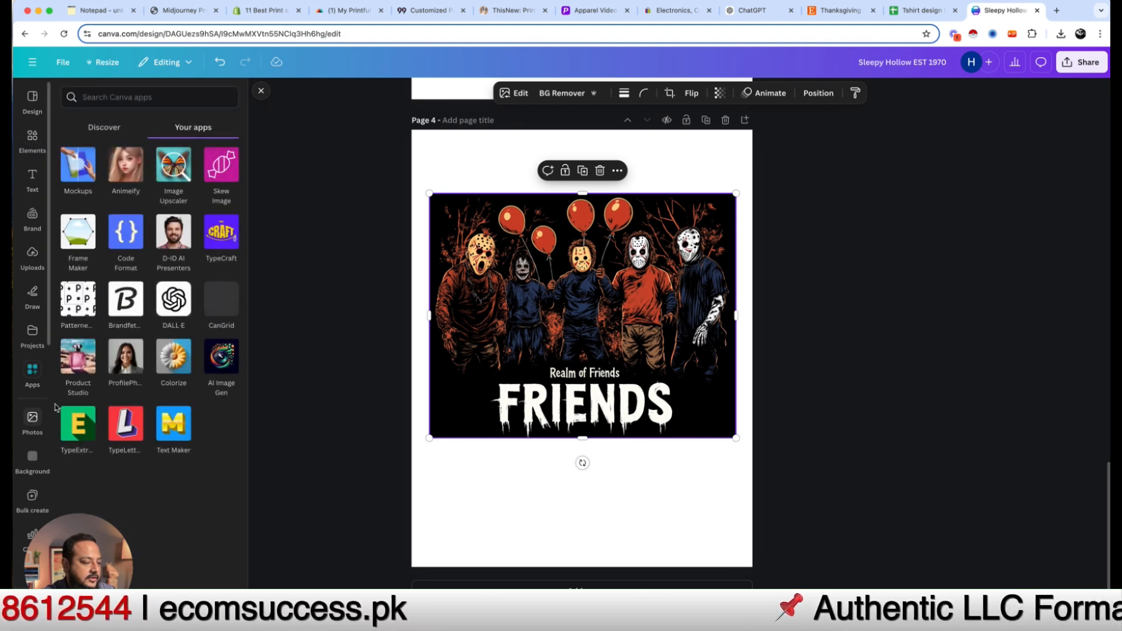
{"action": "left_click", "coordinate": [176, 169]}
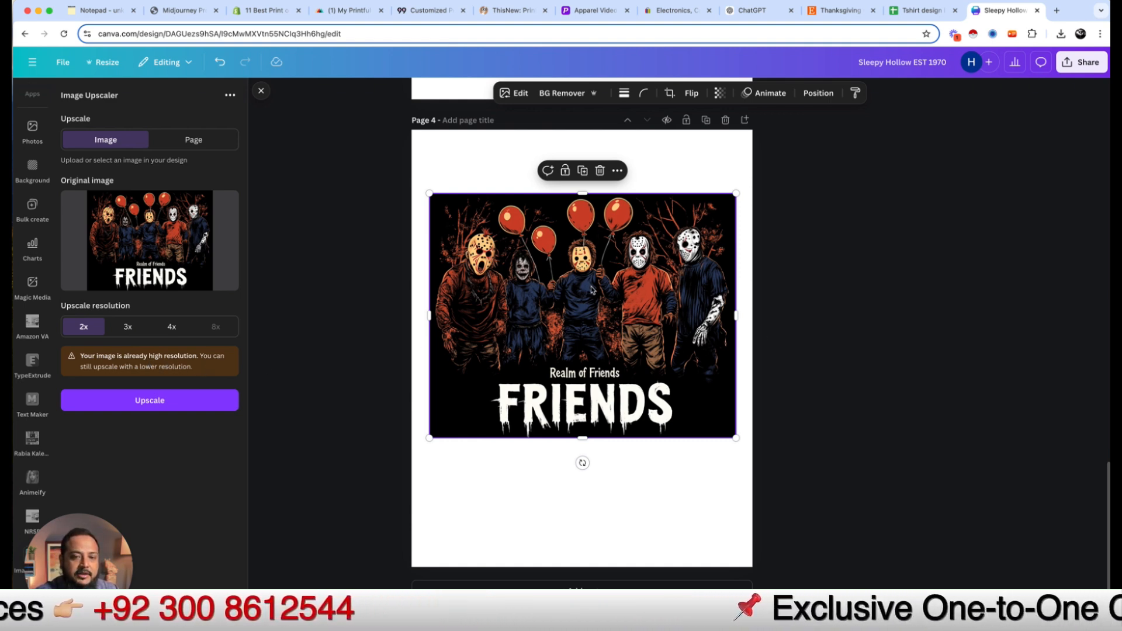
Step: Move the Realm of Friends image into the Ready Graphic for Mockup folder
{"action": "key", "text": "super+Tab"}
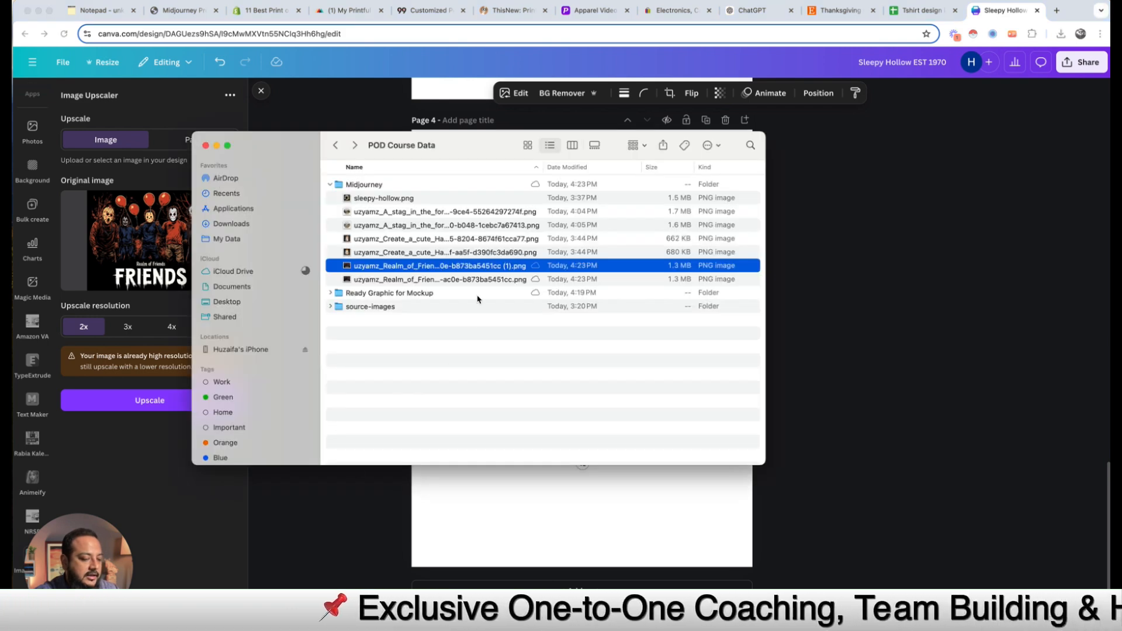
{"action": "left_click", "coordinate": [333, 294]}
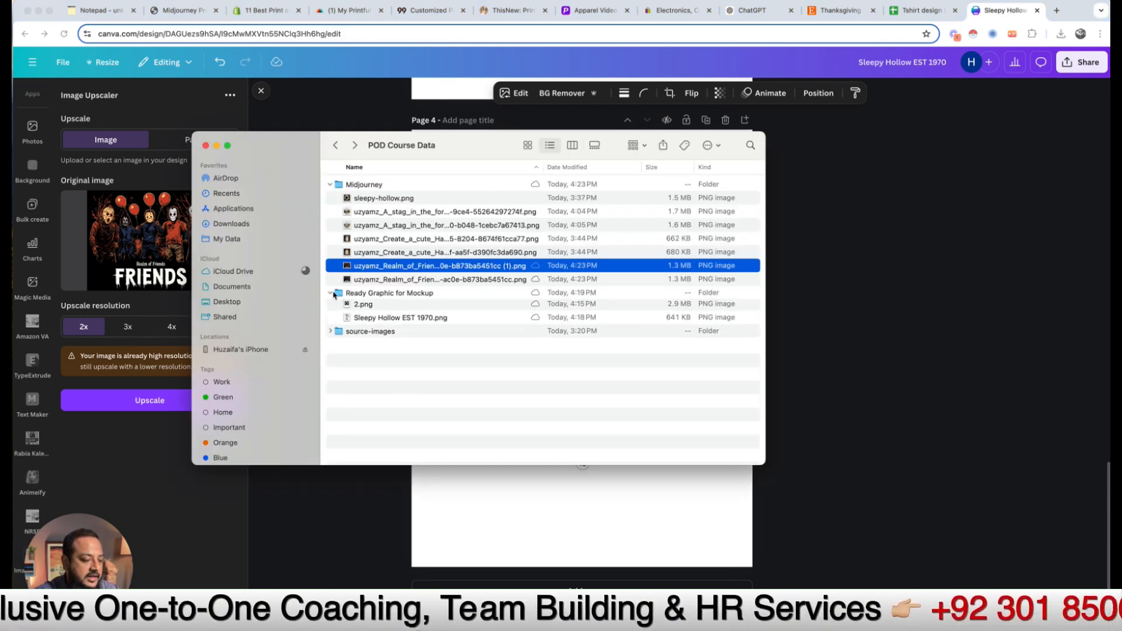
{"action": "left_click", "coordinate": [391, 268]}
{"action": "key", "text": "Return"}
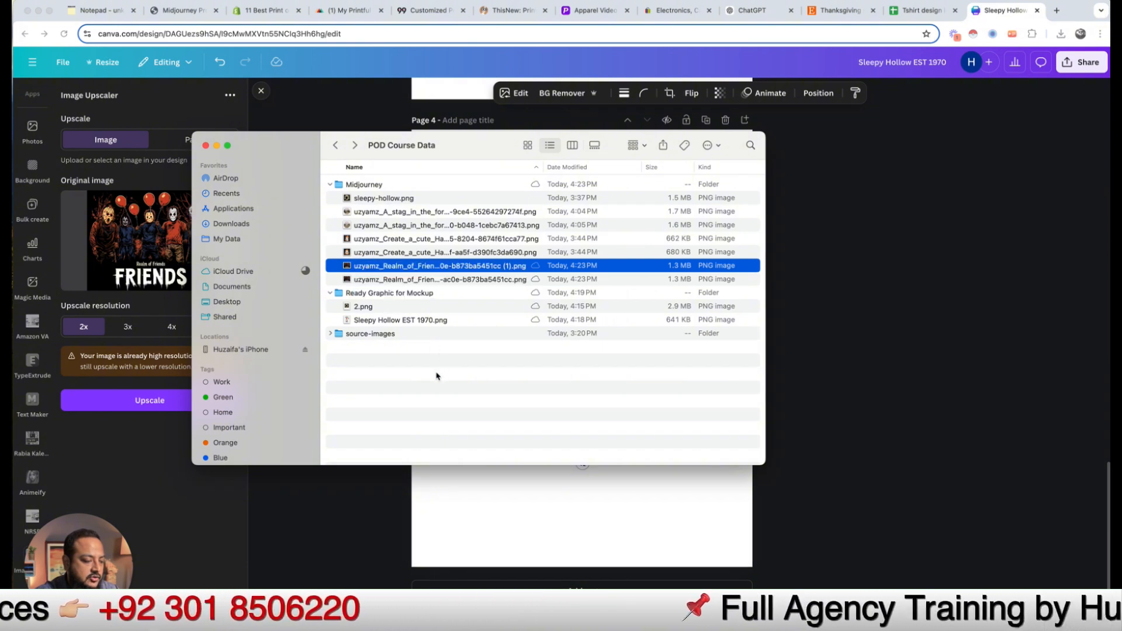
{"action": "left_click_drag", "start_coordinate": [346, 268], "coordinate": [368, 281]}
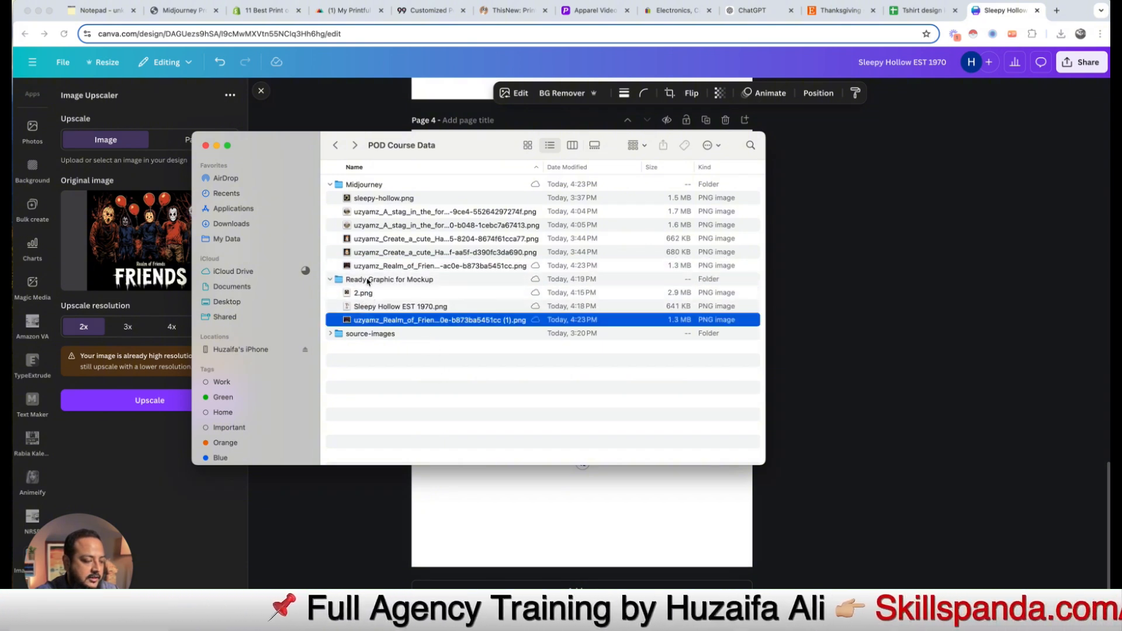
{"action": "double_click", "coordinate": [361, 284]}
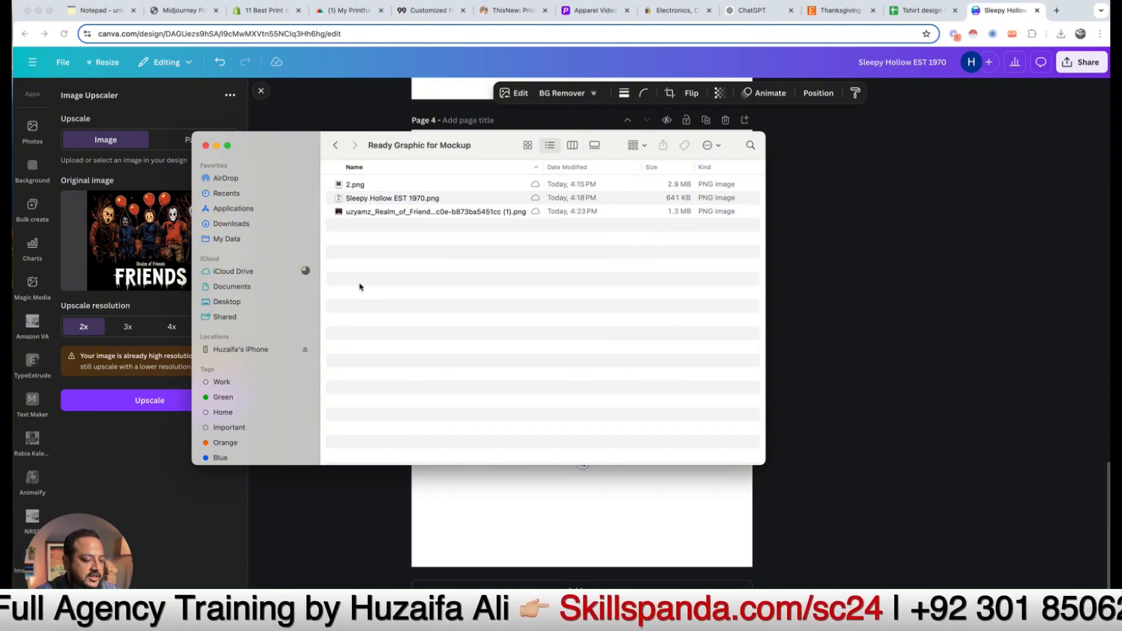
Step: Rename the image to Friends.png, removing the stray space, and return to Canva
{"action": "left_click", "coordinate": [406, 212]}
{"action": "key", "text": "Return"}
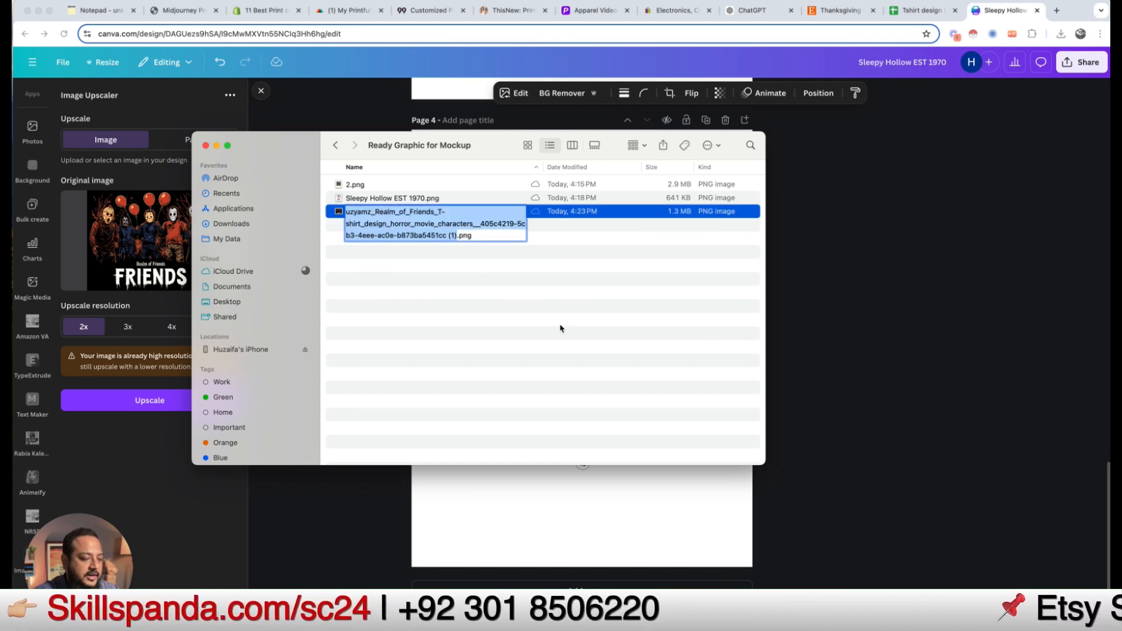
{"action": "type", "text": "Friends"}
{"action": "key", "text": "Return"}
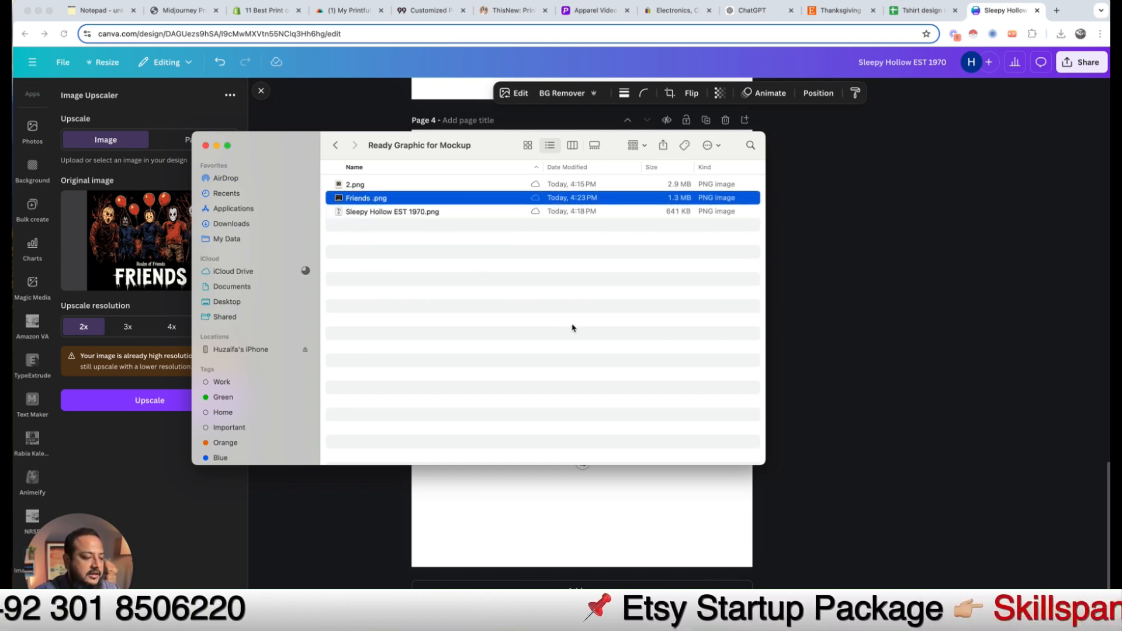
{"action": "key", "text": "Return"}
{"action": "key", "text": "Right"}
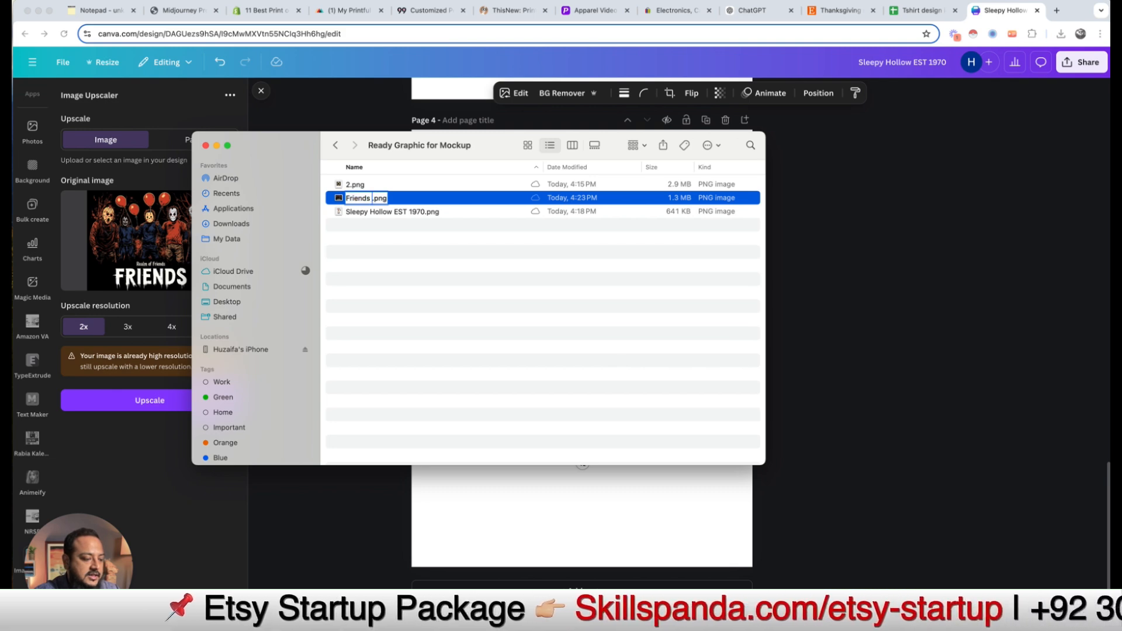
{"action": "key", "text": "BackSpace"}
{"action": "key", "text": "Return"}
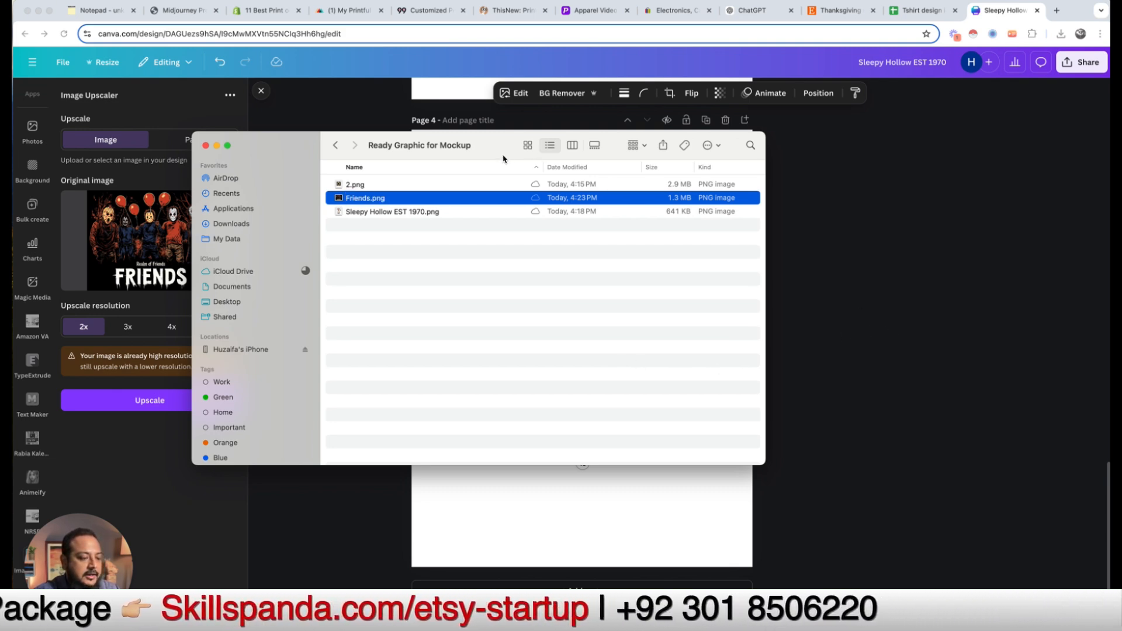
{"action": "left_click_drag", "start_coordinate": [489, 153], "coordinate": [970, 323]}
{"action": "left_click", "coordinate": [876, 290]}
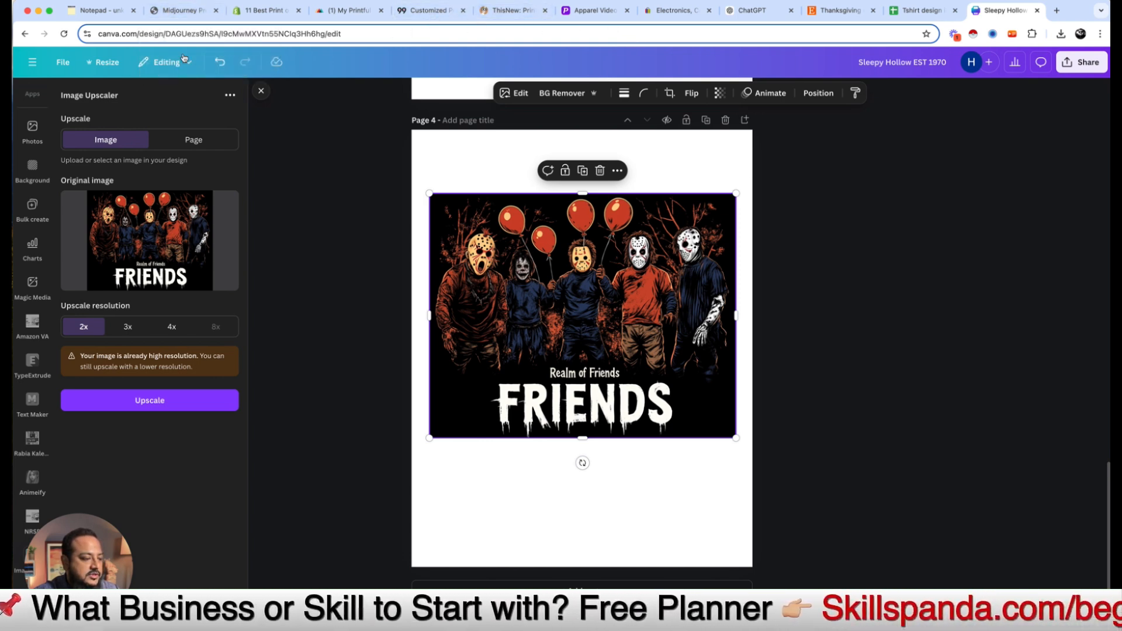
Step: Add a Placeit.net line under '3. Mockup Creation' in the Notepad outline
{"action": "left_click", "coordinate": [94, 10]}
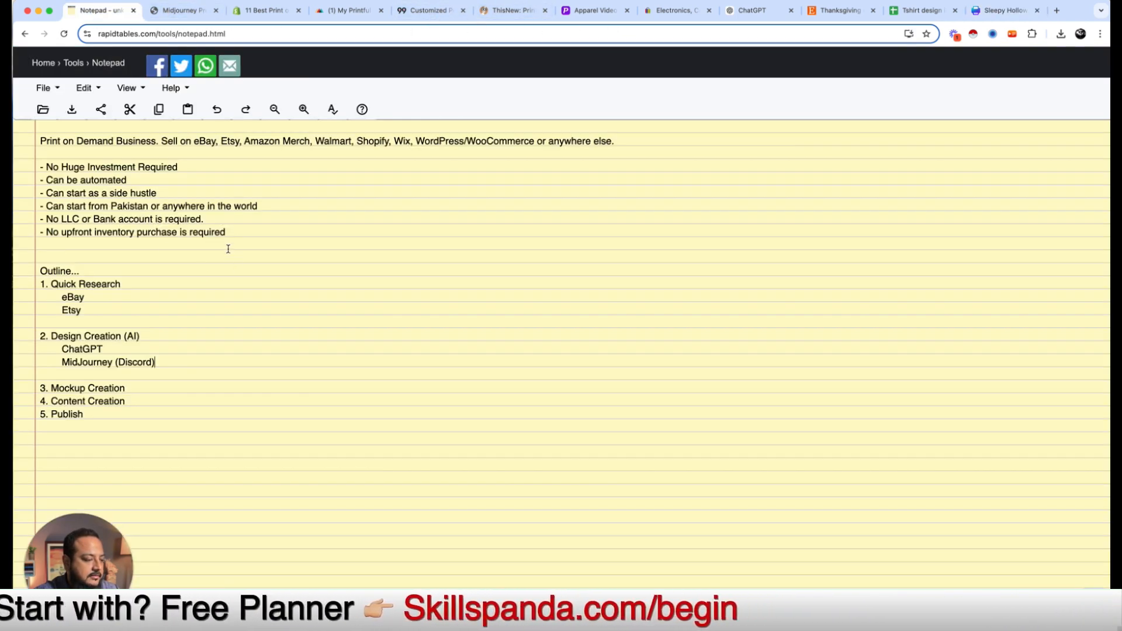
{"action": "key", "text": "Return"}
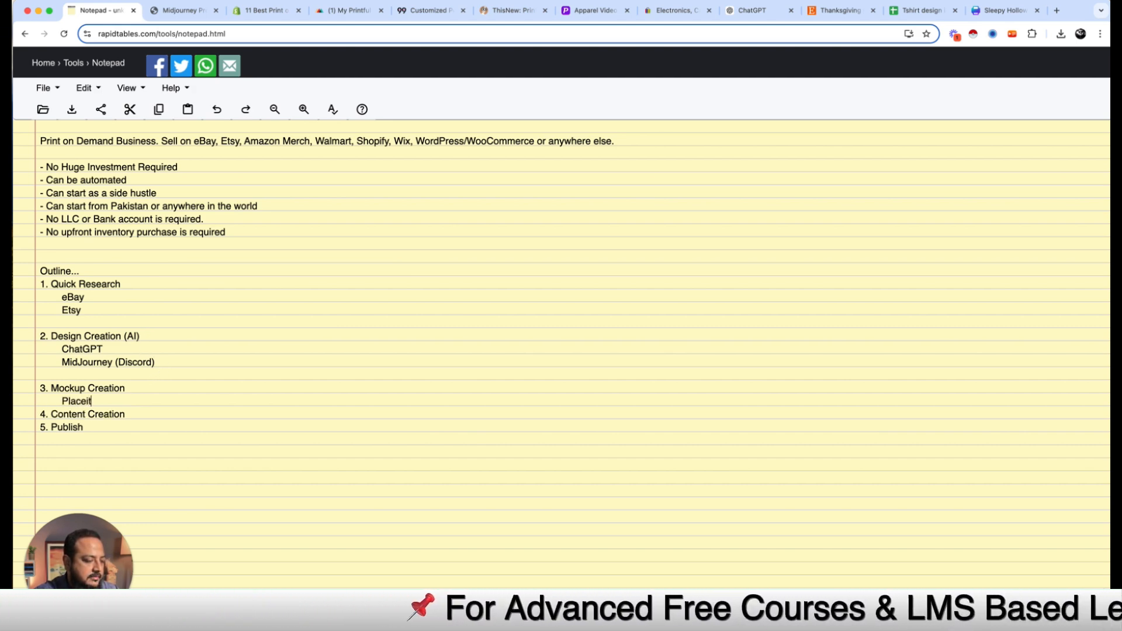
{"action": "type", "text": "Placeit.net"}
{"action": "key", "text": "Return"}
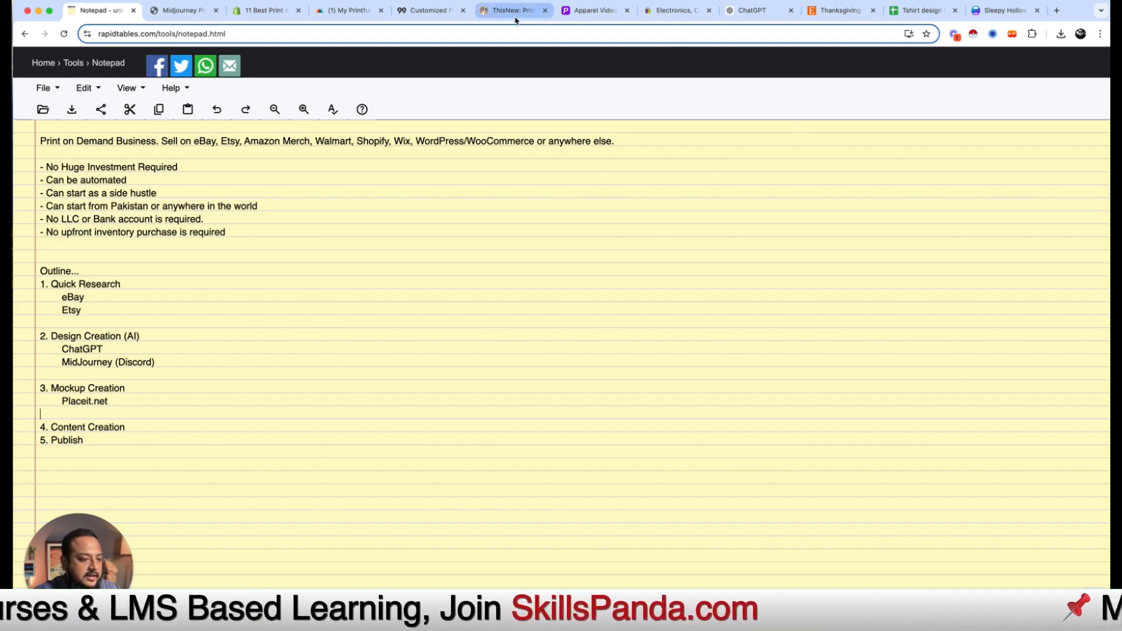
{"action": "left_click", "coordinate": [591, 10]}
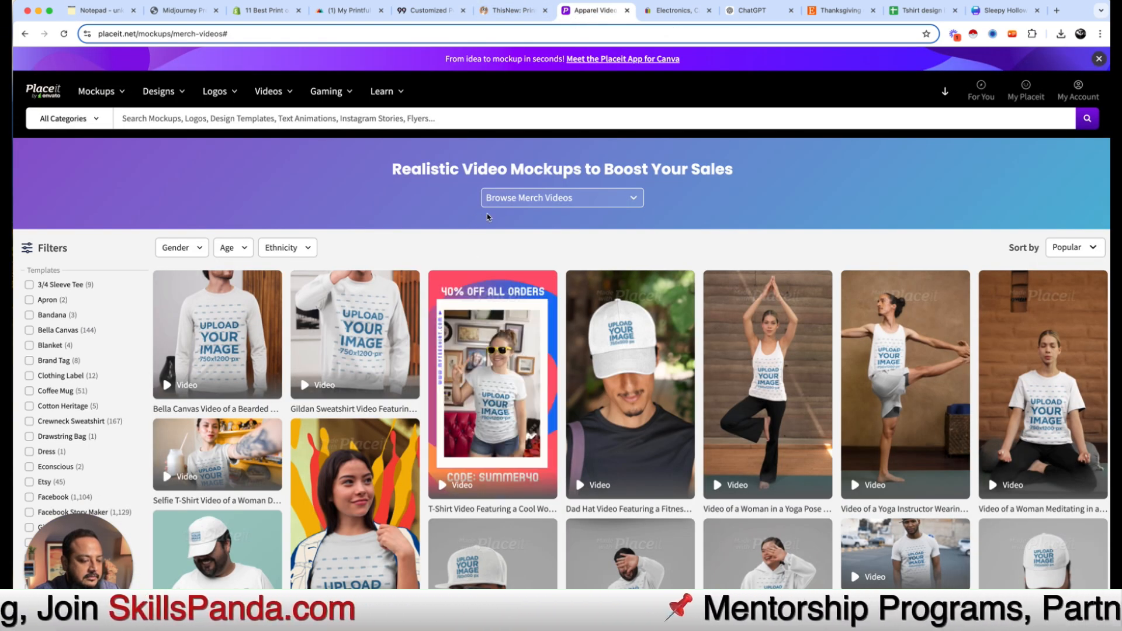
{"action": "scroll", "coordinate": [470, 326], "scroll_direction": "down", "scroll_amount": 10}
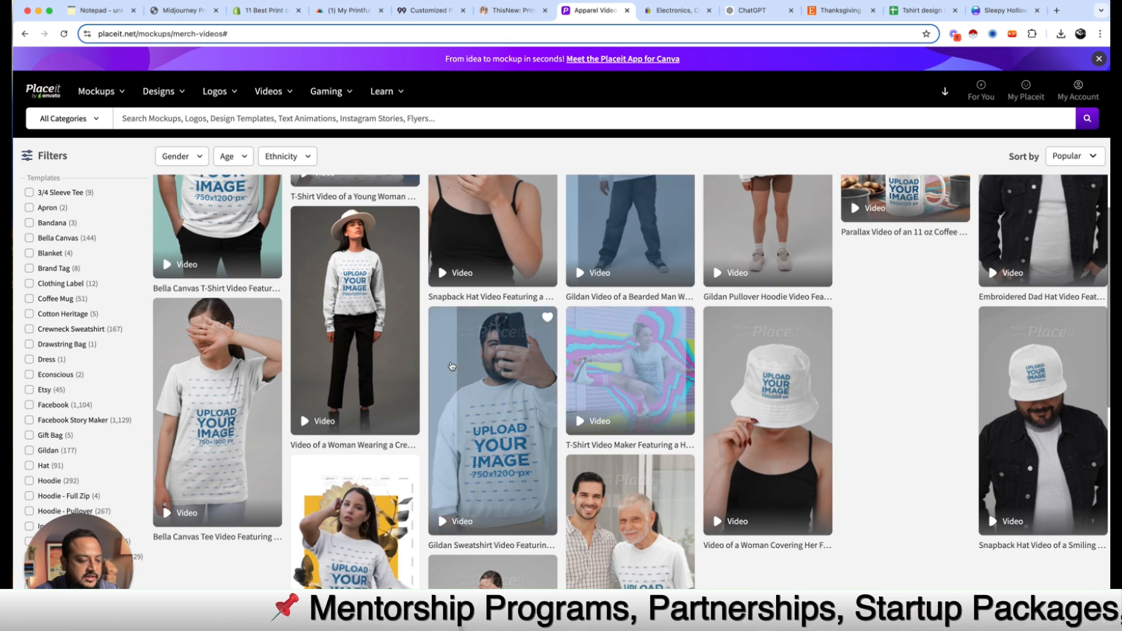
{"action": "scroll", "coordinate": [468, 398], "scroll_direction": "down", "scroll_amount": 6}
{"action": "scroll", "coordinate": [609, 434], "scroll_direction": "down", "scroll_amount": 2}
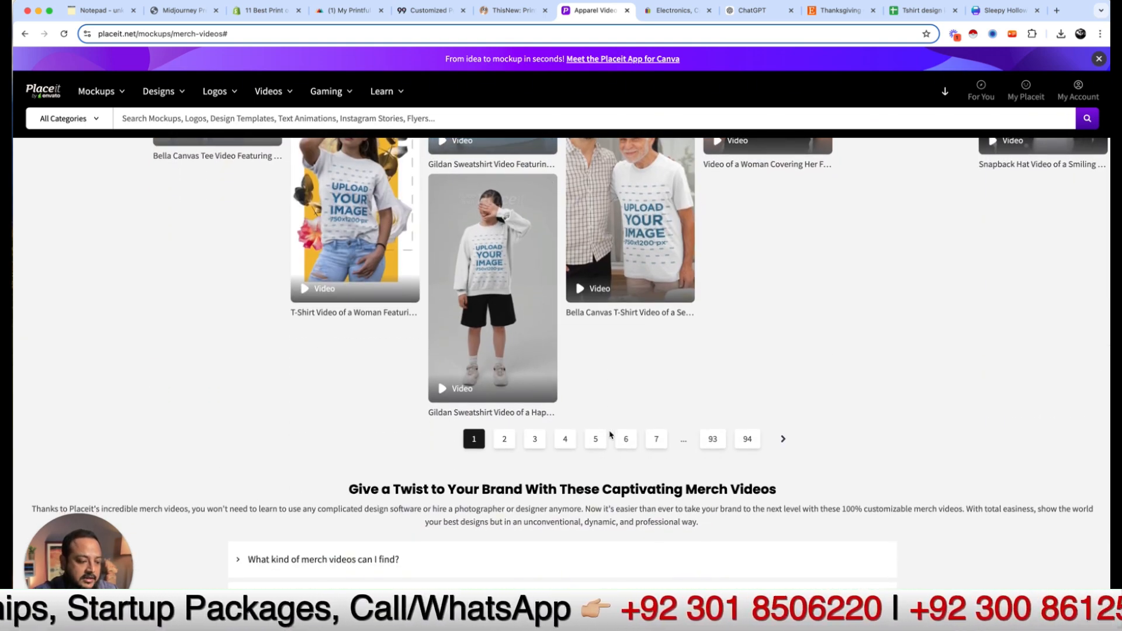
{"action": "scroll", "coordinate": [657, 384], "scroll_direction": "up", "scroll_amount": 3}
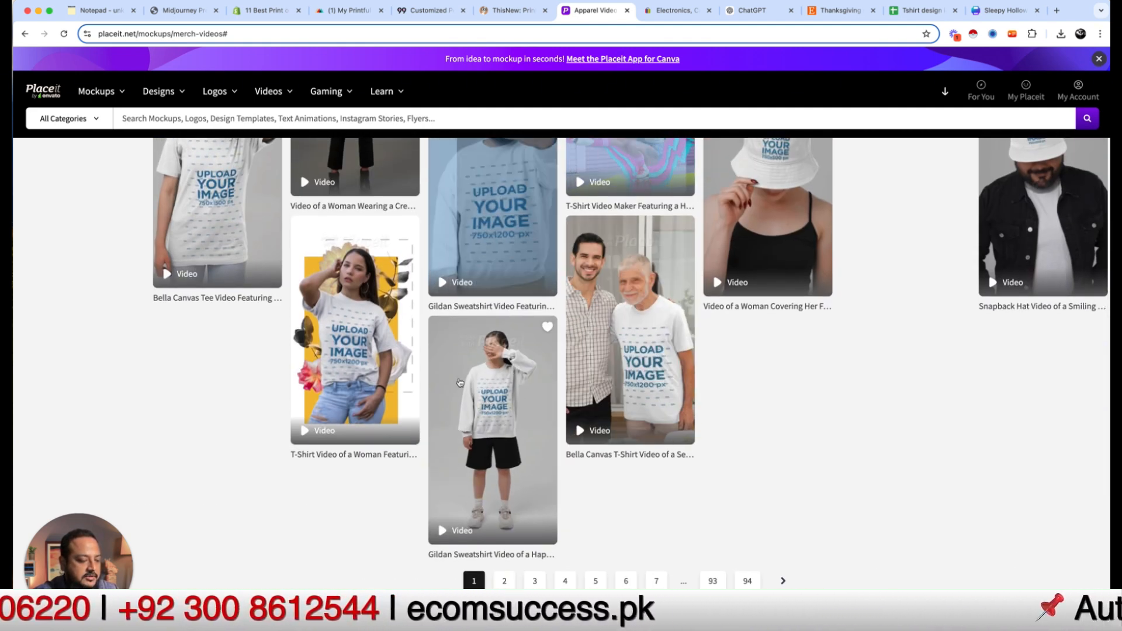
{"action": "left_click", "coordinate": [361, 329]}
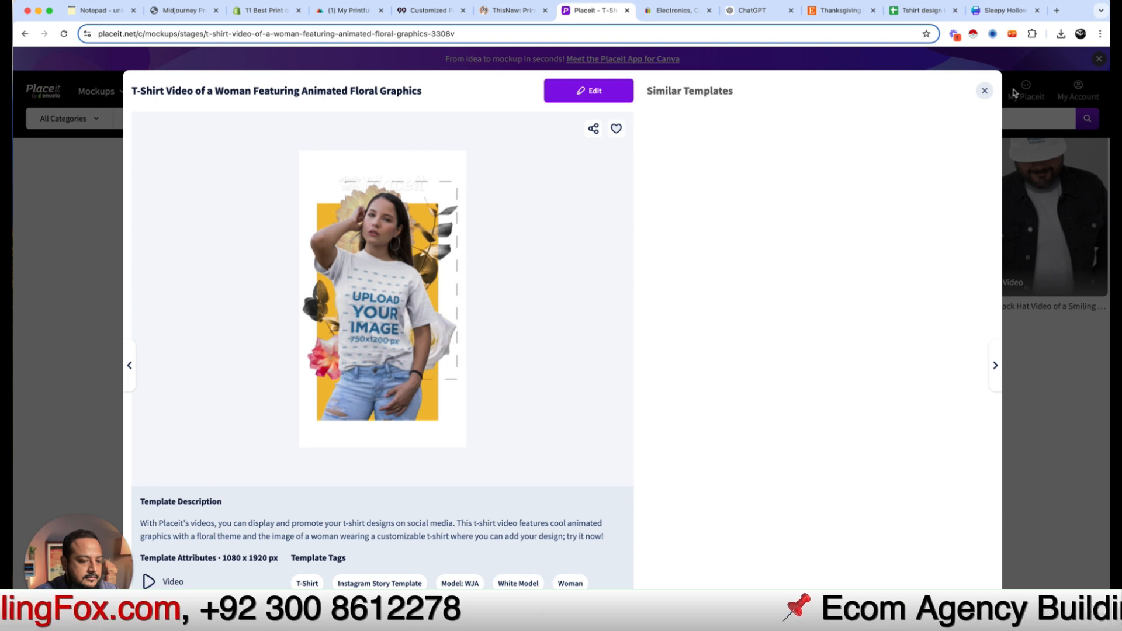
{"action": "left_click", "coordinate": [986, 91]}
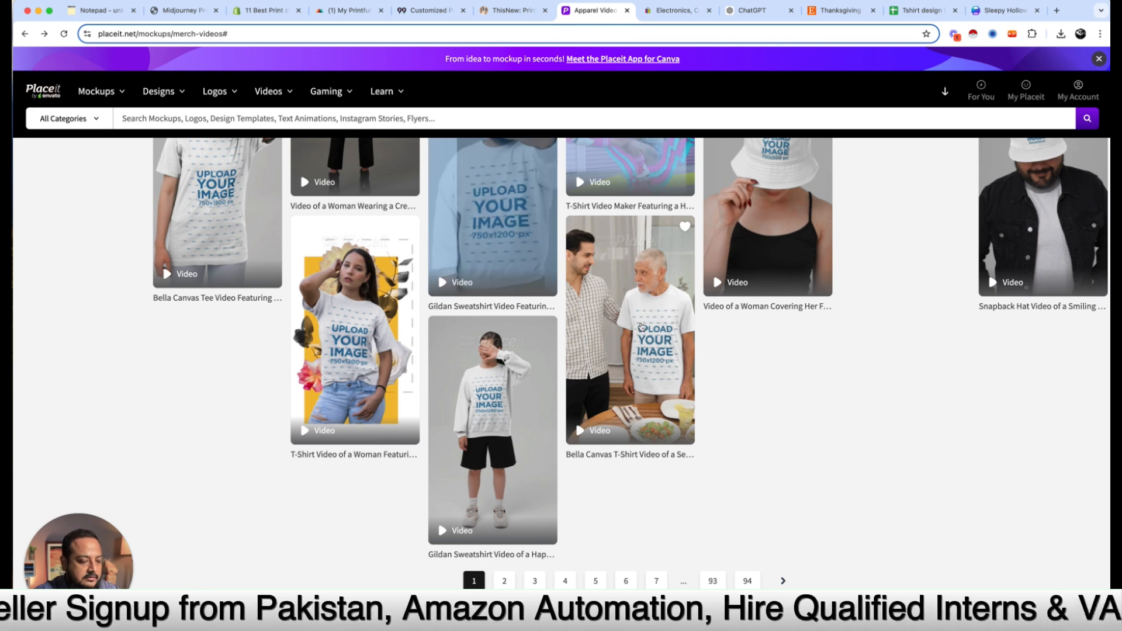
{"action": "left_click", "coordinate": [655, 320]}
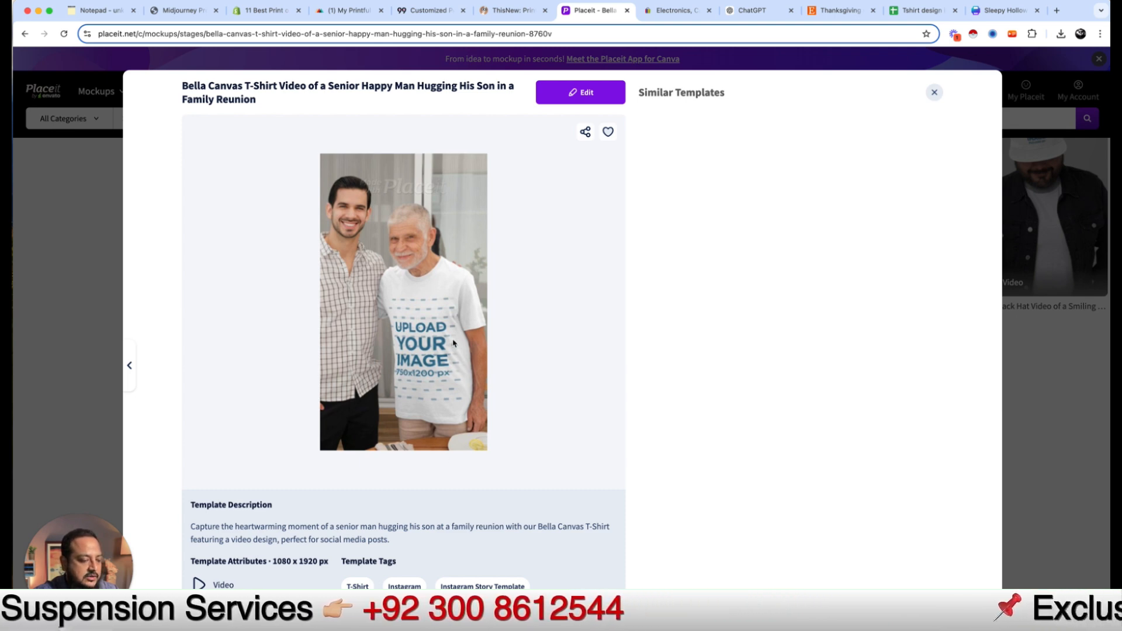
{"action": "left_click", "coordinate": [934, 91]}
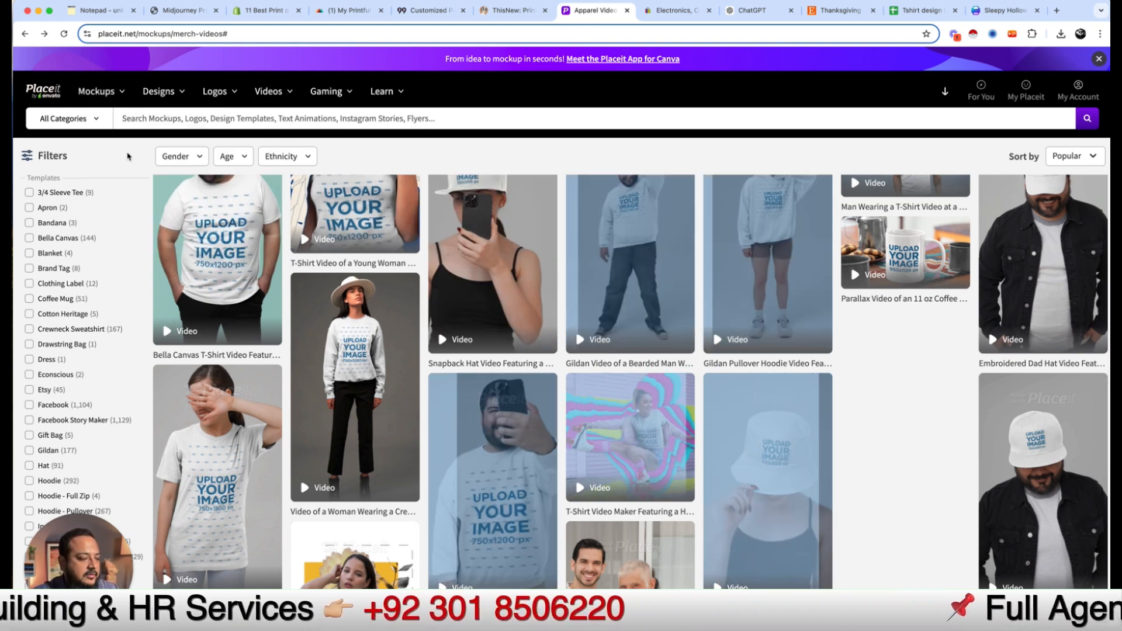
{"action": "mouse_move", "coordinate": [100, 95]}
{"action": "mouse_move", "coordinate": [130, 197]}
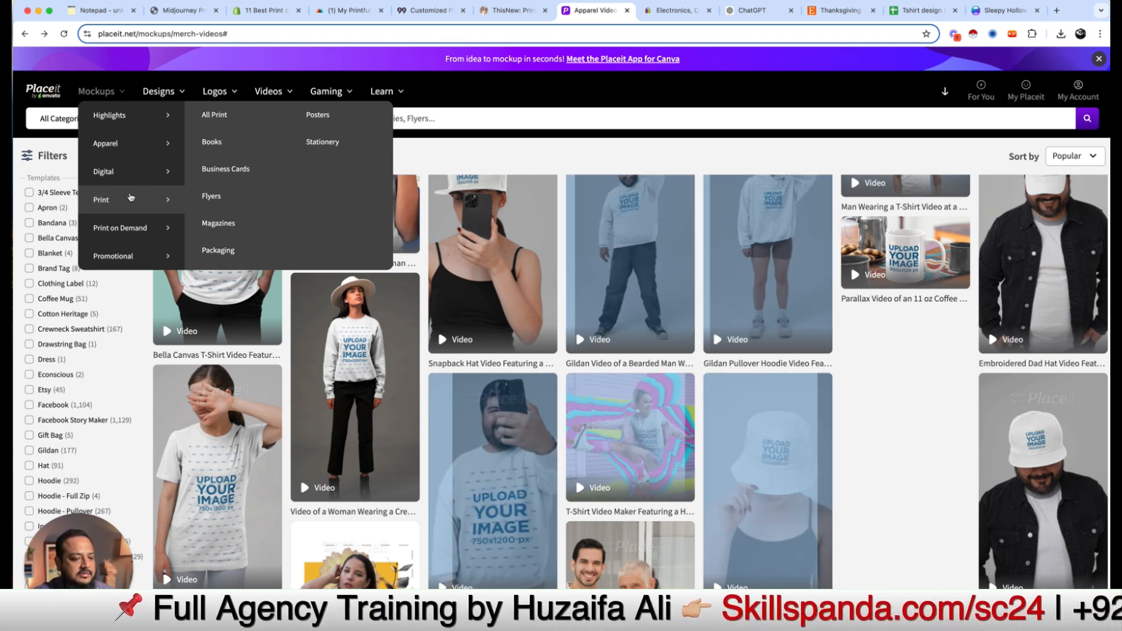
Step: Search 'place it pricing' and open the Placeit Pricing Plans result, then close that tab
{"action": "key", "text": "super+t"}
{"action": "type", "text": "place it "}
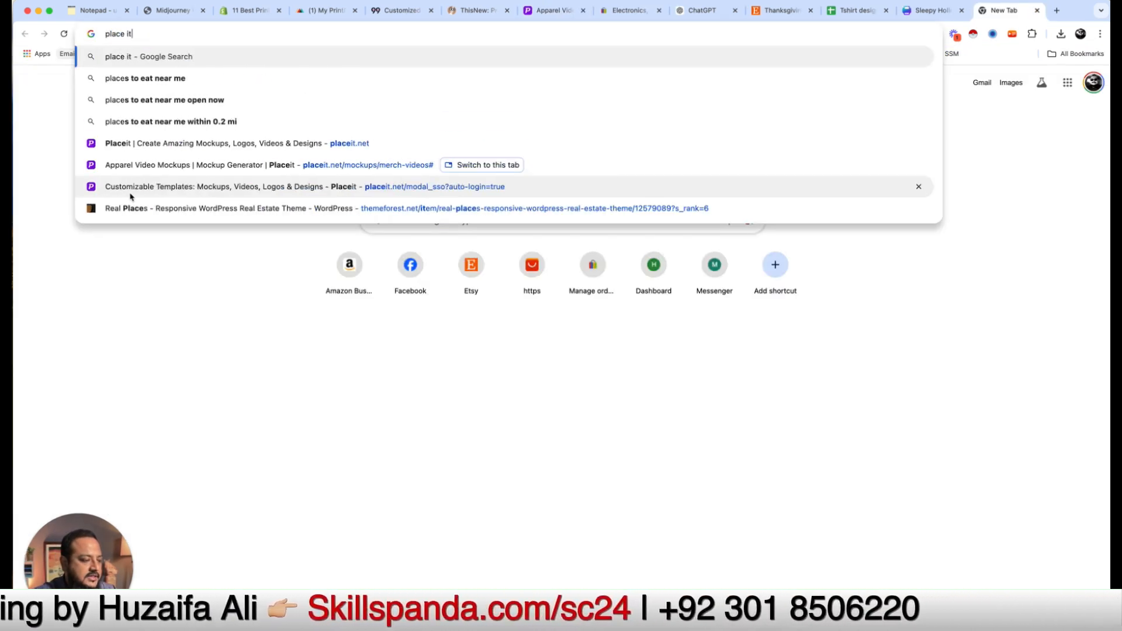
{"action": "type", "text": "pricing"}
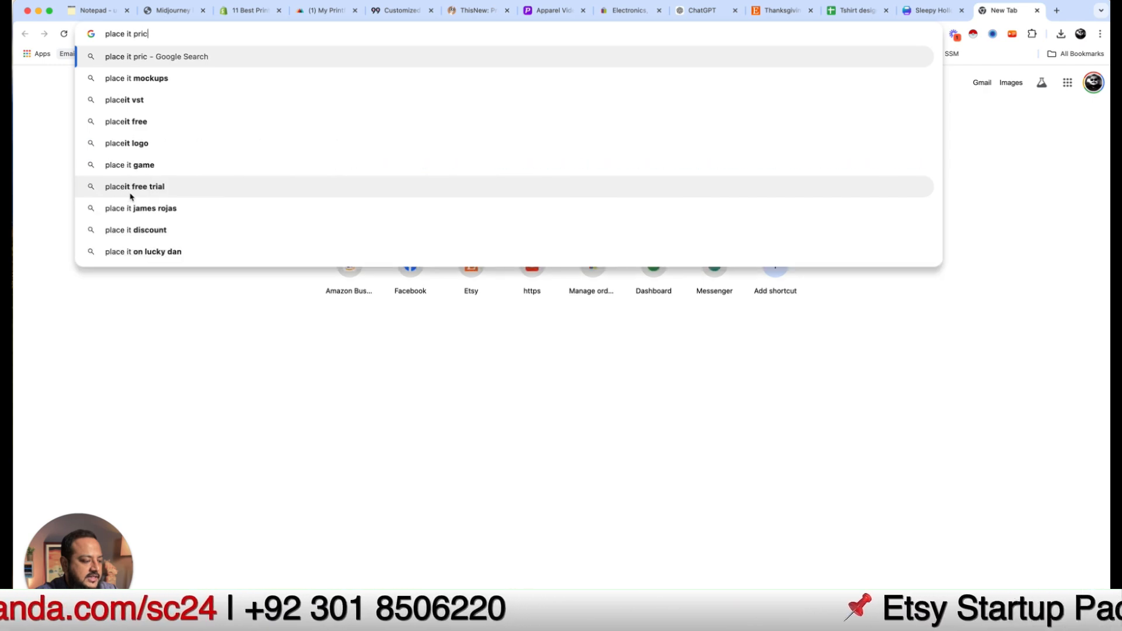
{"action": "key", "text": "Return"}
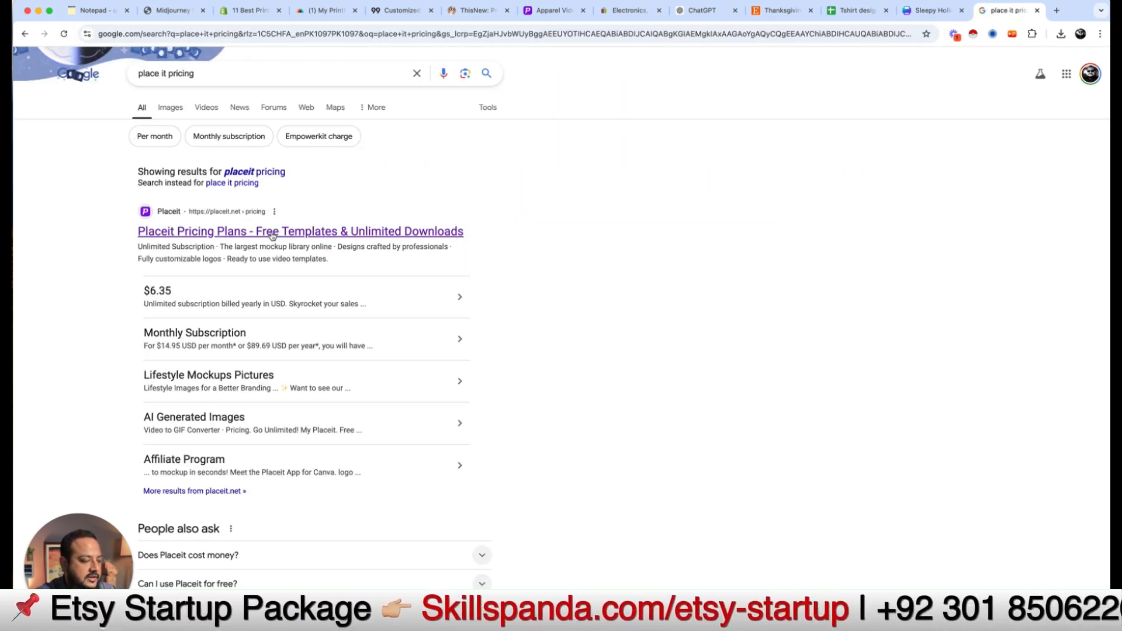
{"action": "left_click", "coordinate": [272, 232]}
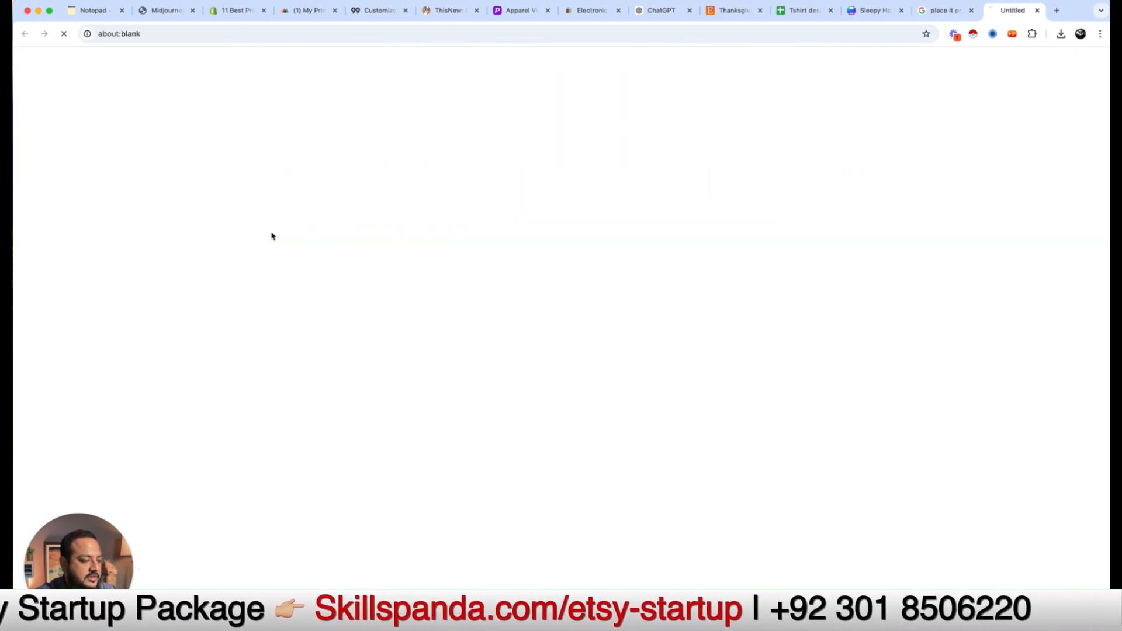
{"action": "left_click", "coordinate": [968, 11]}
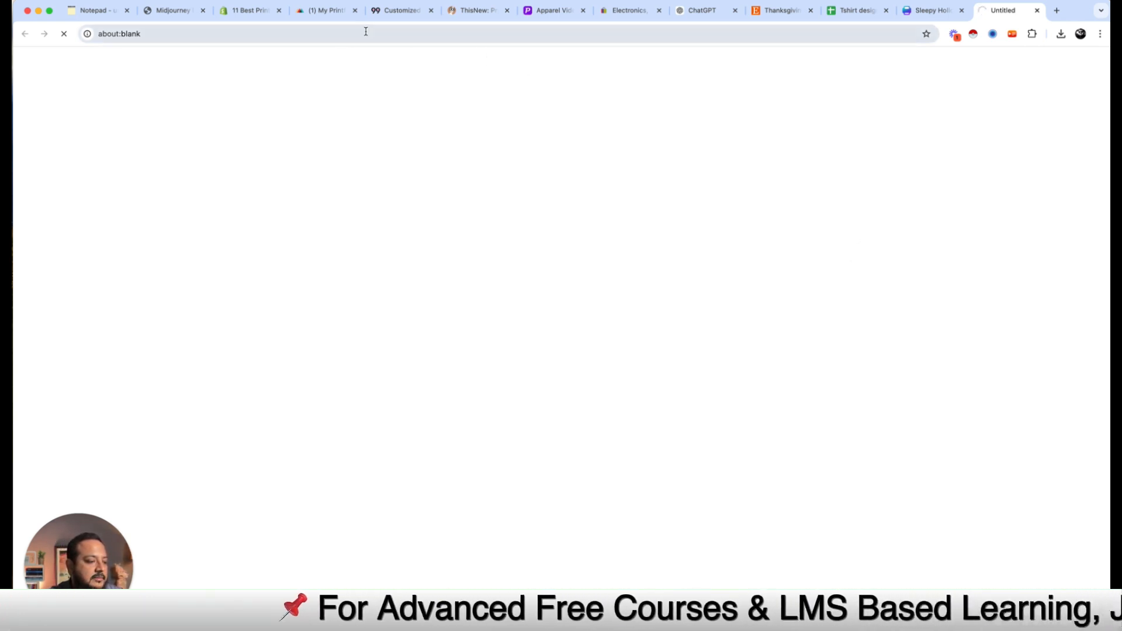
{"action": "left_click", "coordinate": [546, 14]}
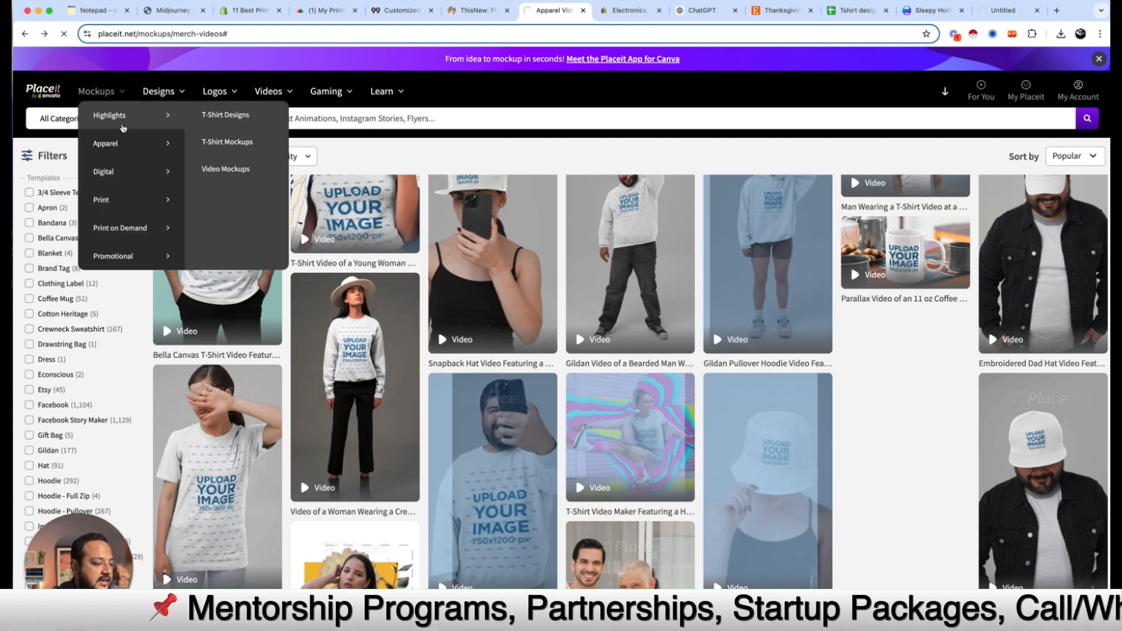
Step: Close the blank pricing tab and browse Placeit's T-Shirt Designs template gallery
{"action": "left_click", "coordinate": [227, 117]}
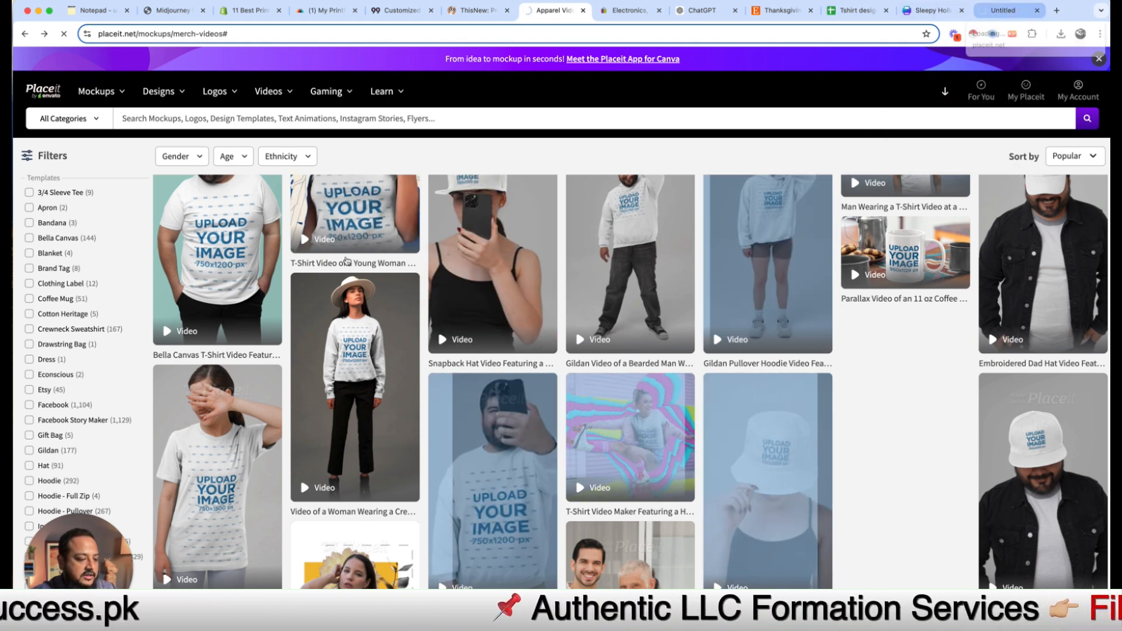
{"action": "mouse_move", "coordinate": [319, 335]}
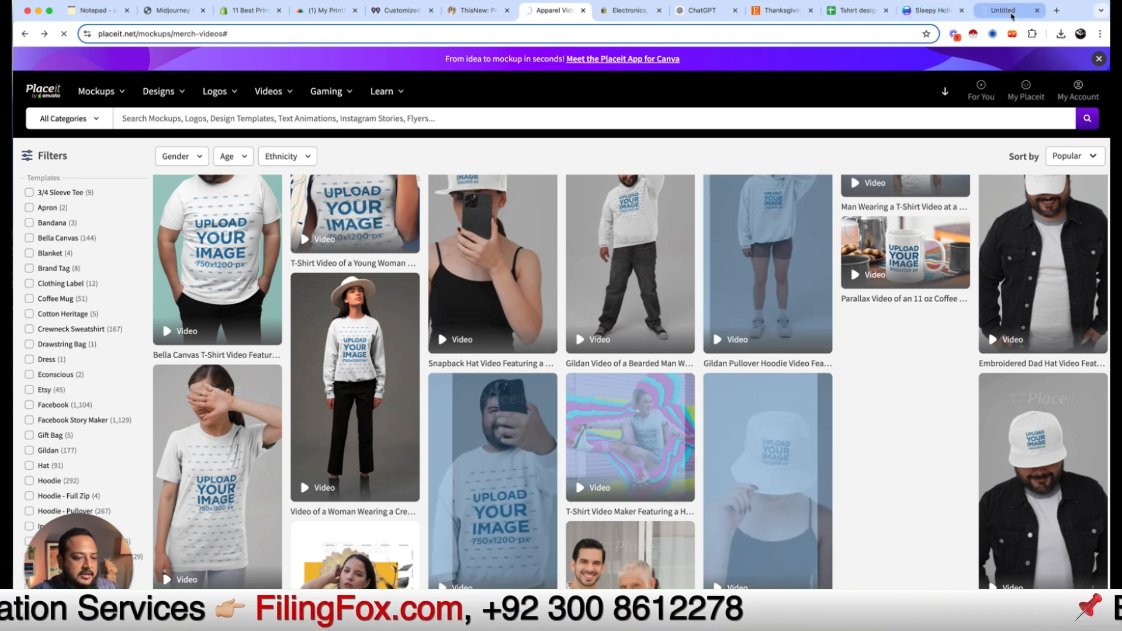
{"action": "key", "text": "super+9"}
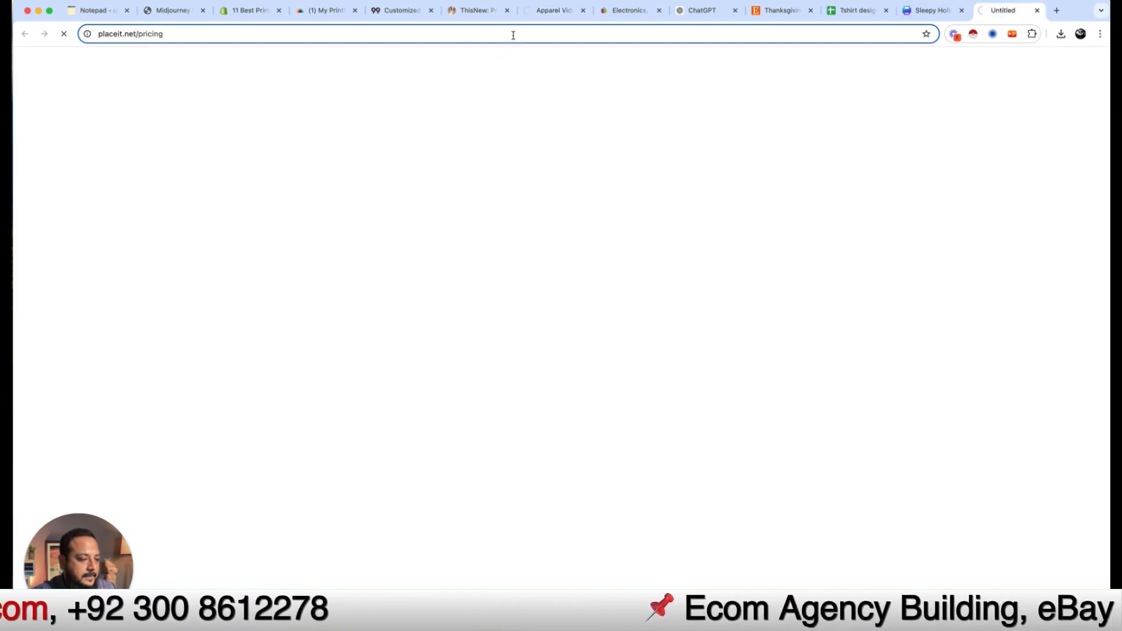
{"action": "key", "text": "super+w"}
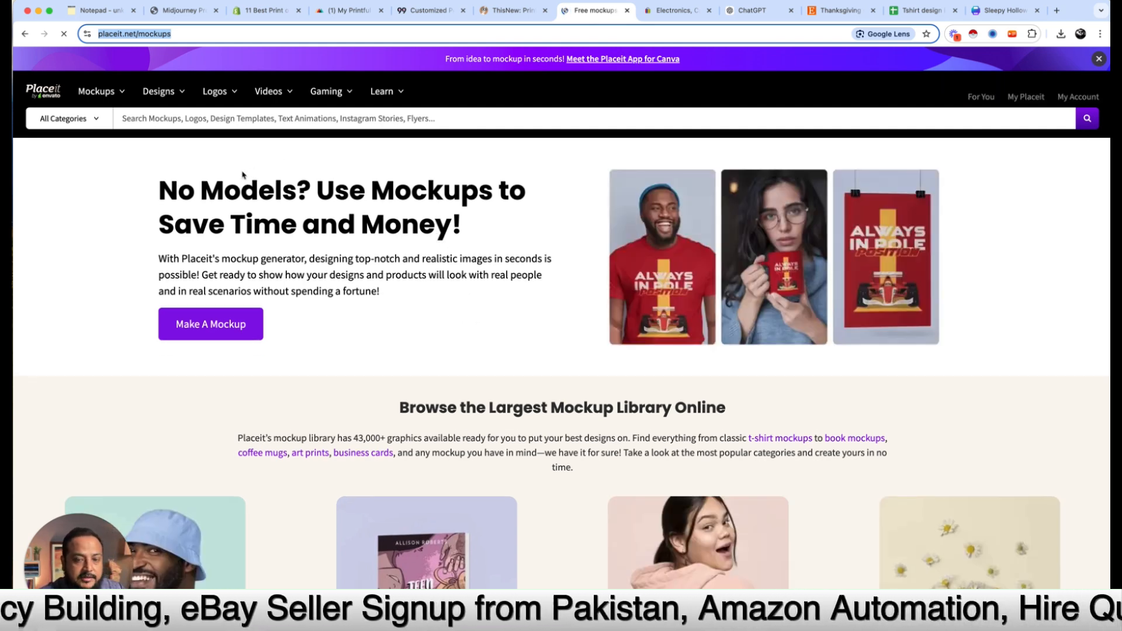
{"action": "mouse_move", "coordinate": [98, 91]}
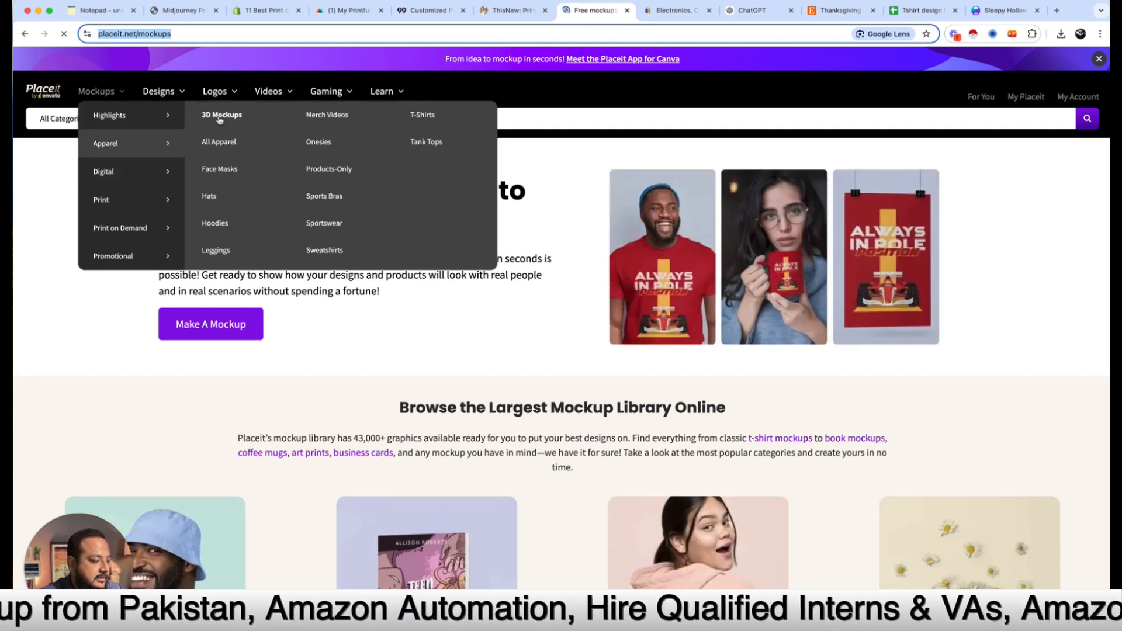
{"action": "left_click", "coordinate": [242, 122]}
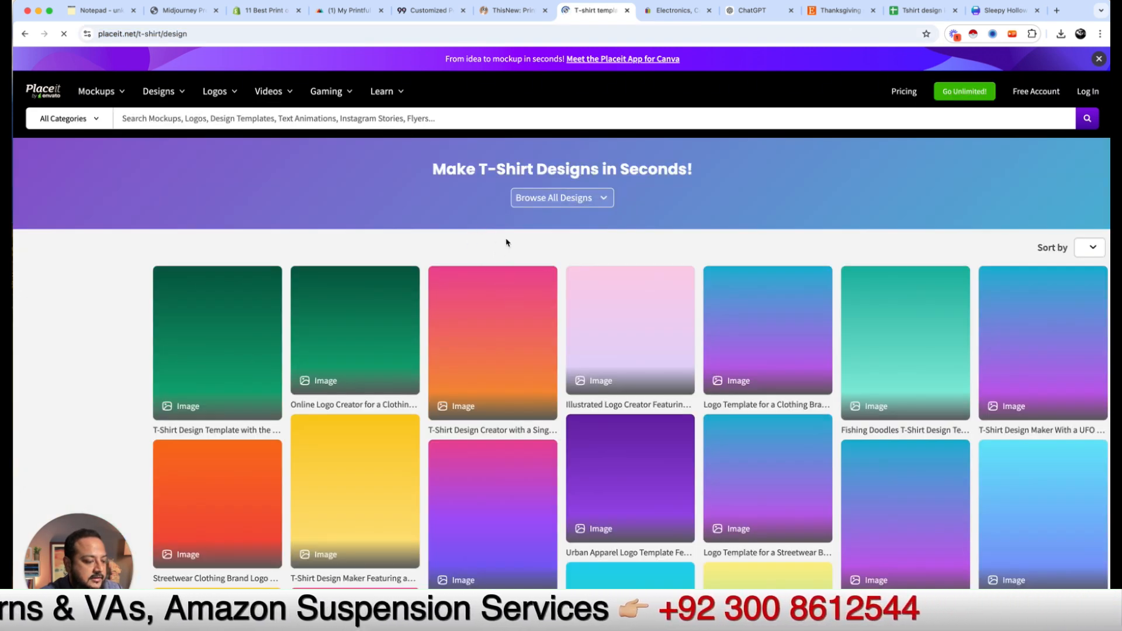
{"action": "scroll", "coordinate": [336, 253], "scroll_direction": "down", "scroll_amount": 5}
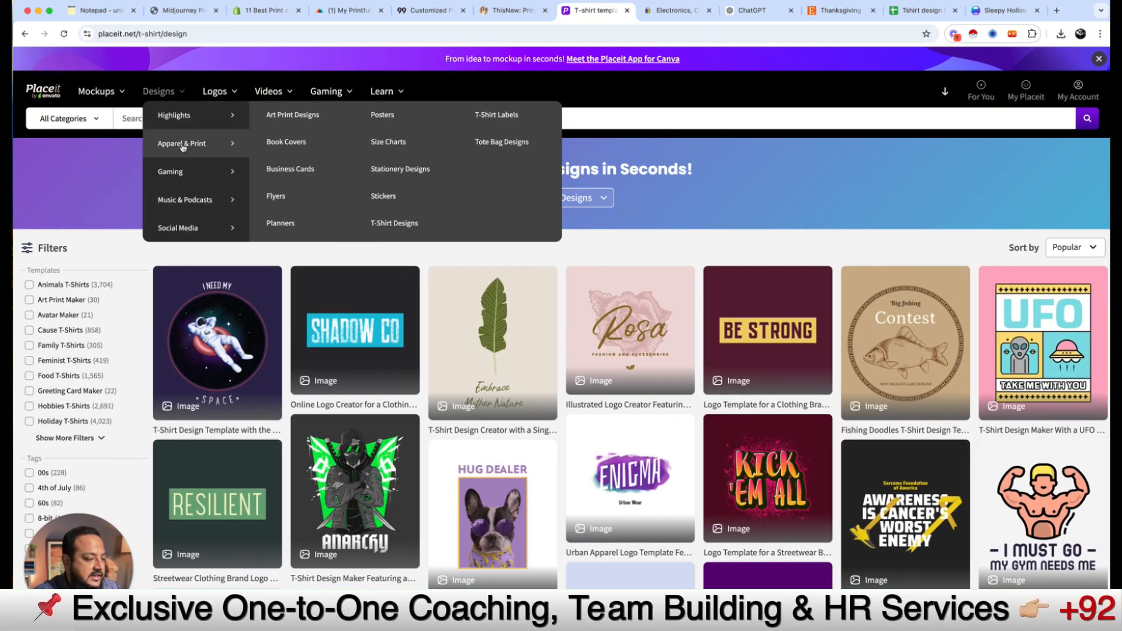
{"action": "mouse_move", "coordinate": [119, 98]}
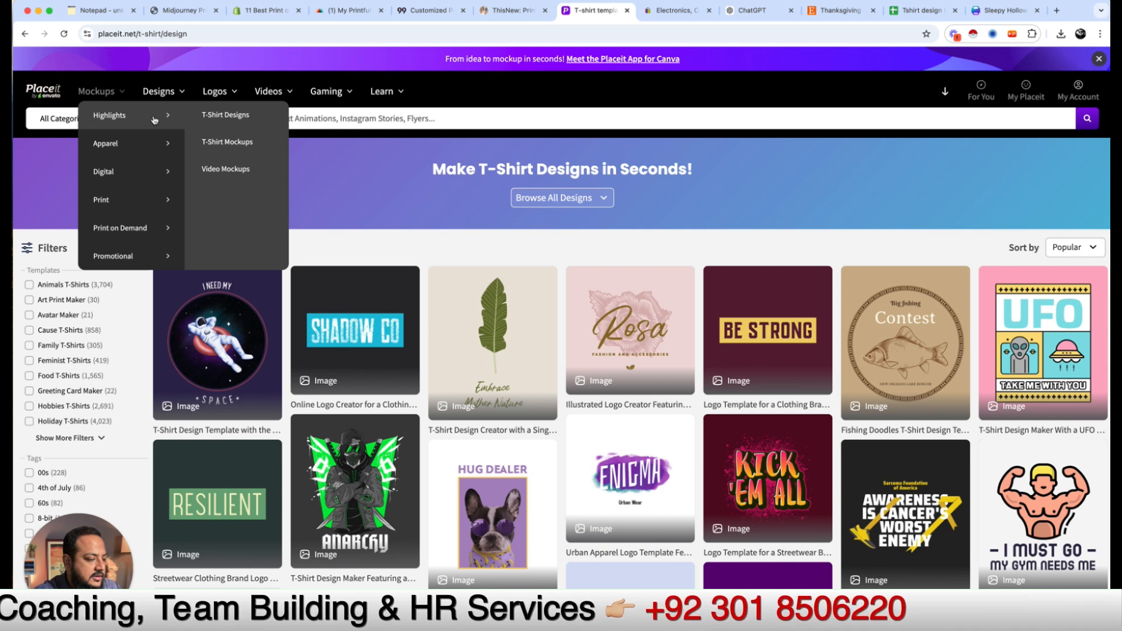
{"action": "mouse_move", "coordinate": [120, 162]}
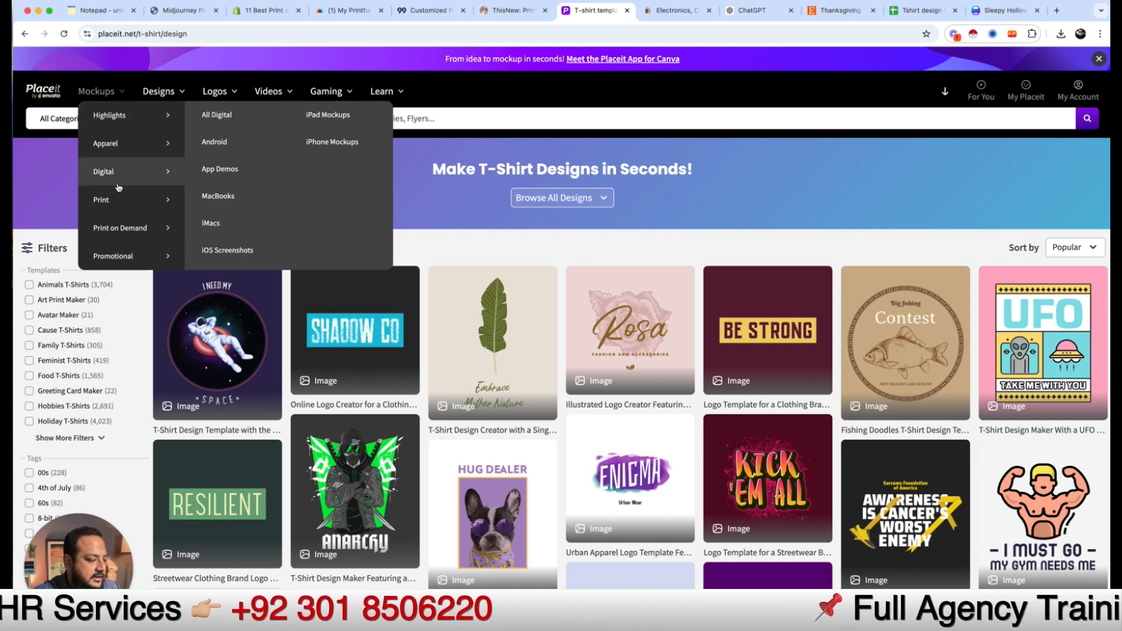
{"action": "mouse_move", "coordinate": [274, 95]}
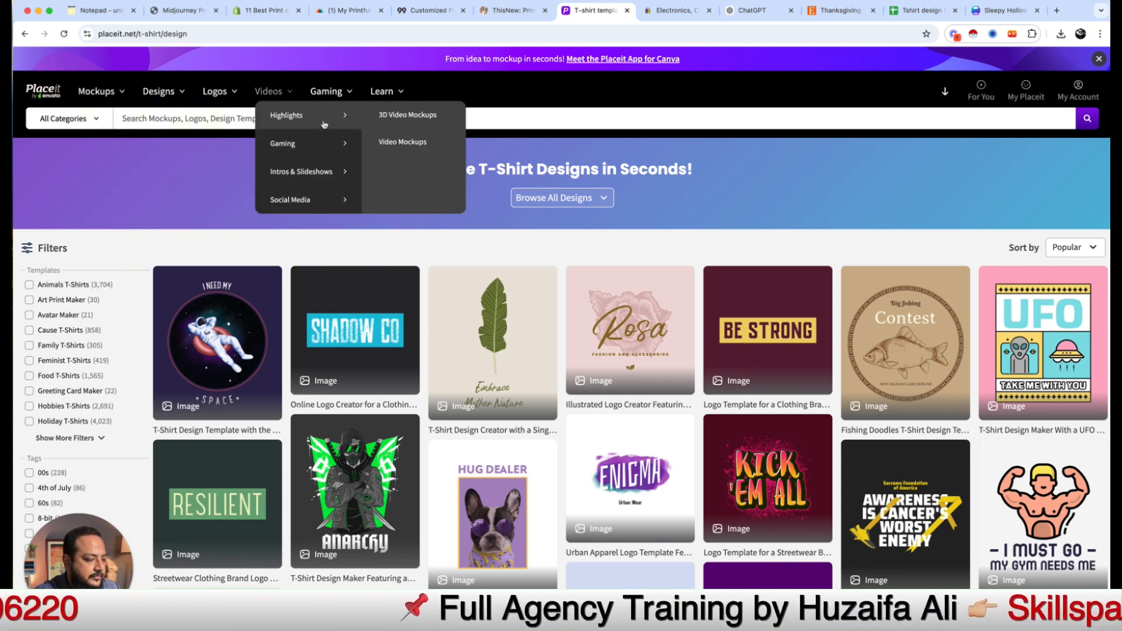
Step: Open the video mockups collection and preview the senior man hugging son template
{"action": "left_click", "coordinate": [415, 146]}
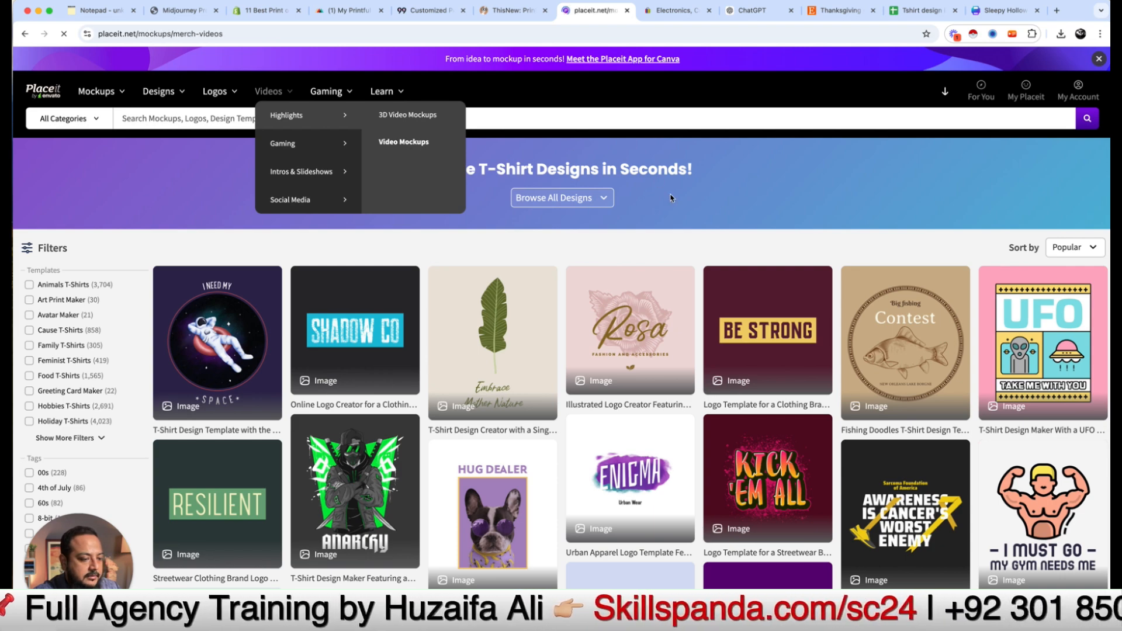
{"action": "scroll", "coordinate": [556, 381], "scroll_direction": "down", "scroll_amount": 5}
{"action": "scroll", "coordinate": [556, 381], "scroll_direction": "down", "scroll_amount": 3}
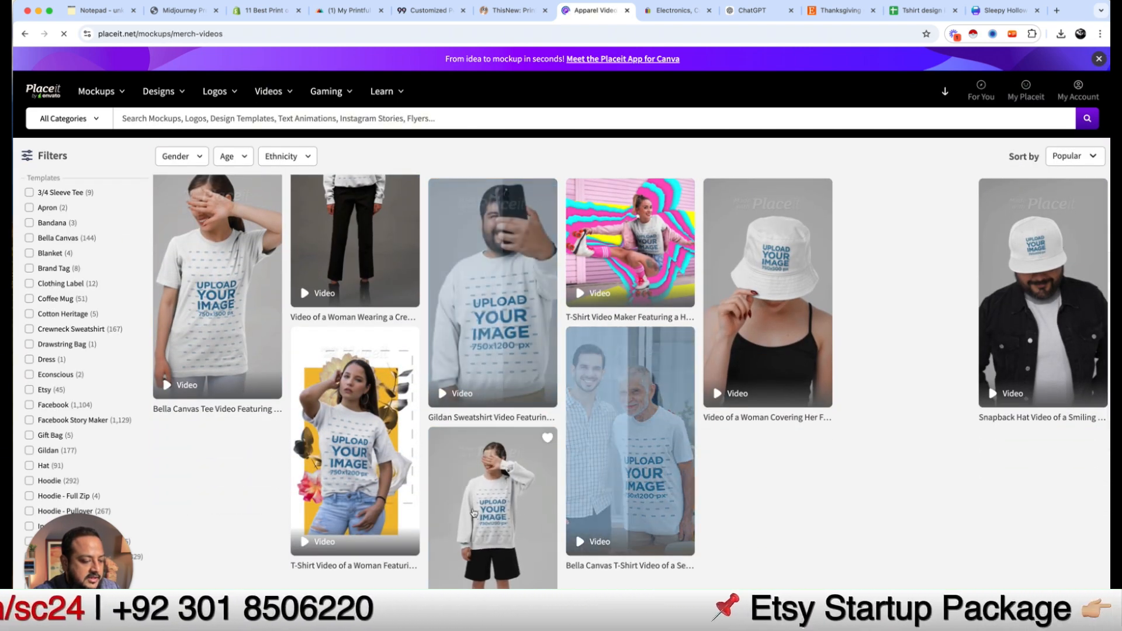
{"action": "left_click", "coordinate": [653, 451]}
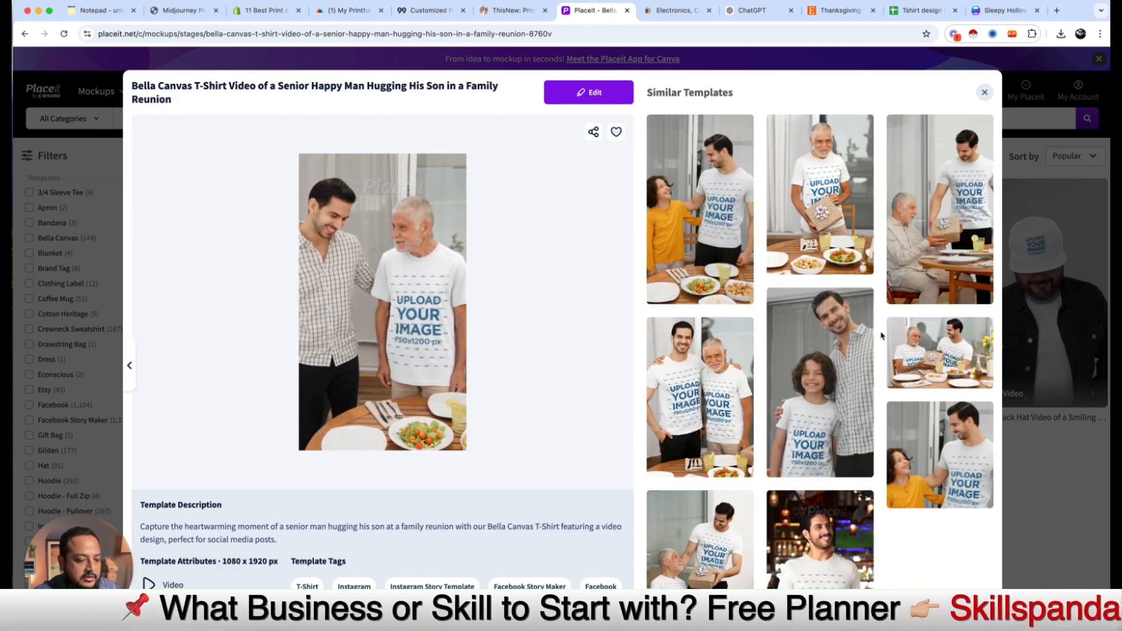
{"action": "left_click", "coordinate": [985, 93]}
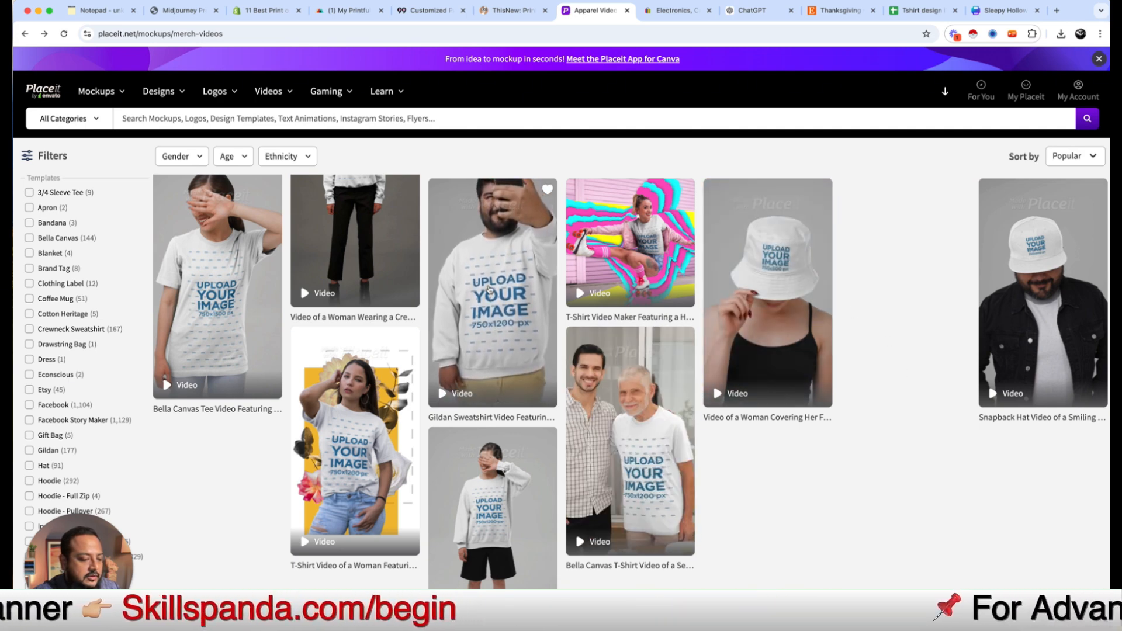
{"action": "scroll", "coordinate": [490, 289], "scroll_direction": "down", "scroll_amount": 5}
{"action": "scroll", "coordinate": [489, 289], "scroll_direction": "up", "scroll_amount": 5}
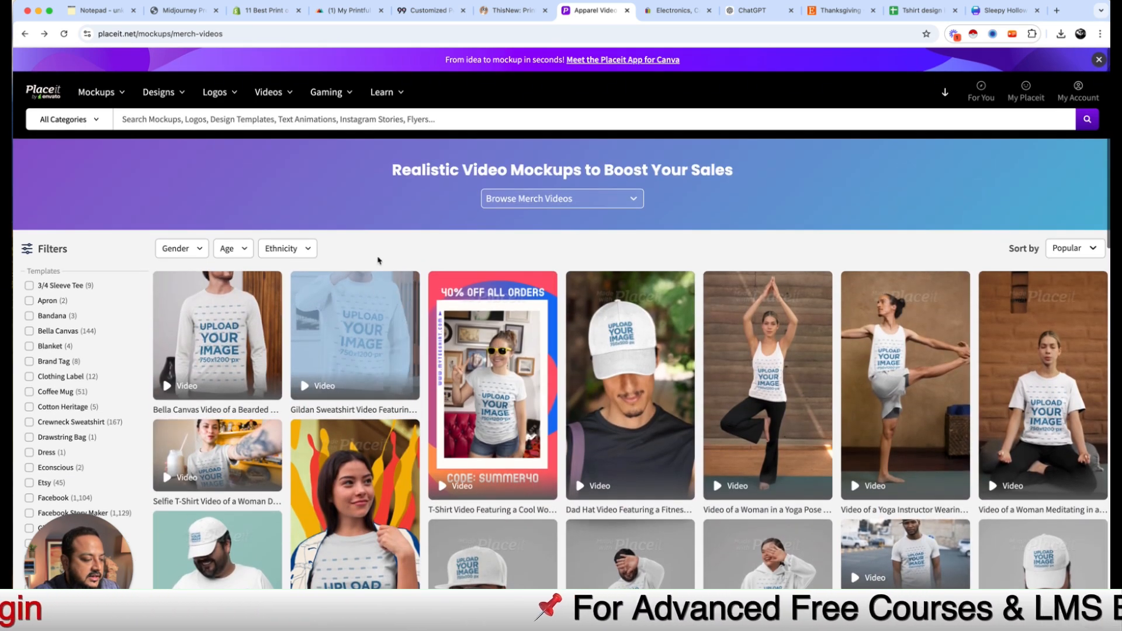
{"action": "scroll", "coordinate": [488, 424], "scroll_direction": "down", "scroll_amount": 15}
{"action": "scroll", "coordinate": [585, 351], "scroll_direction": "up", "scroll_amount": 2}
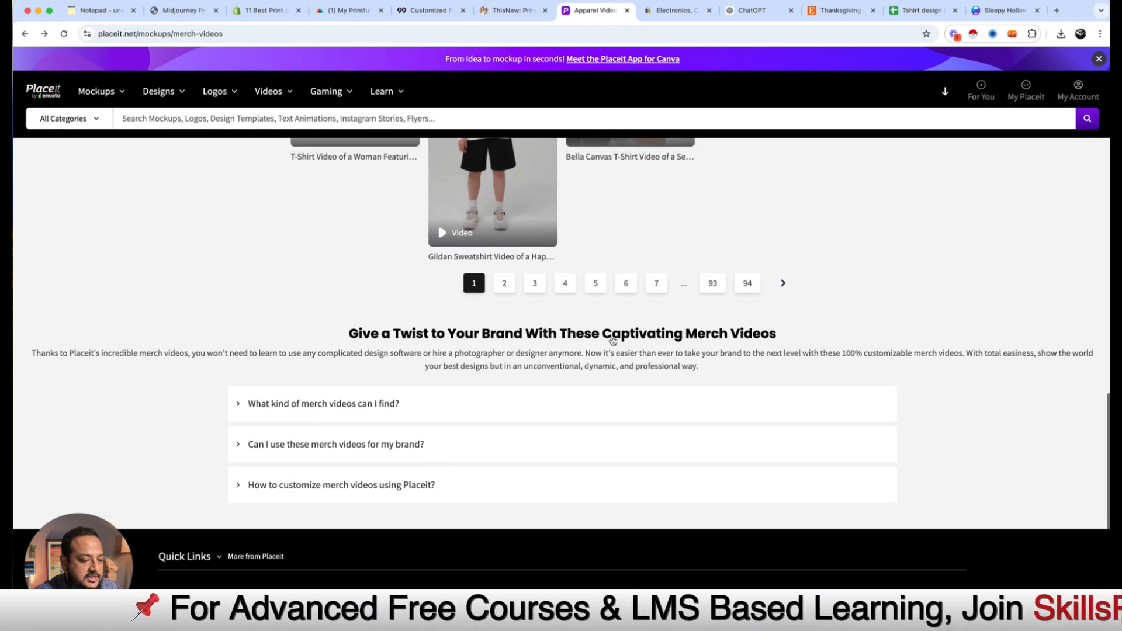
Step: On page 4, preview the Gildan sweatshirt template, then open Woman Celebrating Spring
{"action": "left_click", "coordinate": [565, 323]}
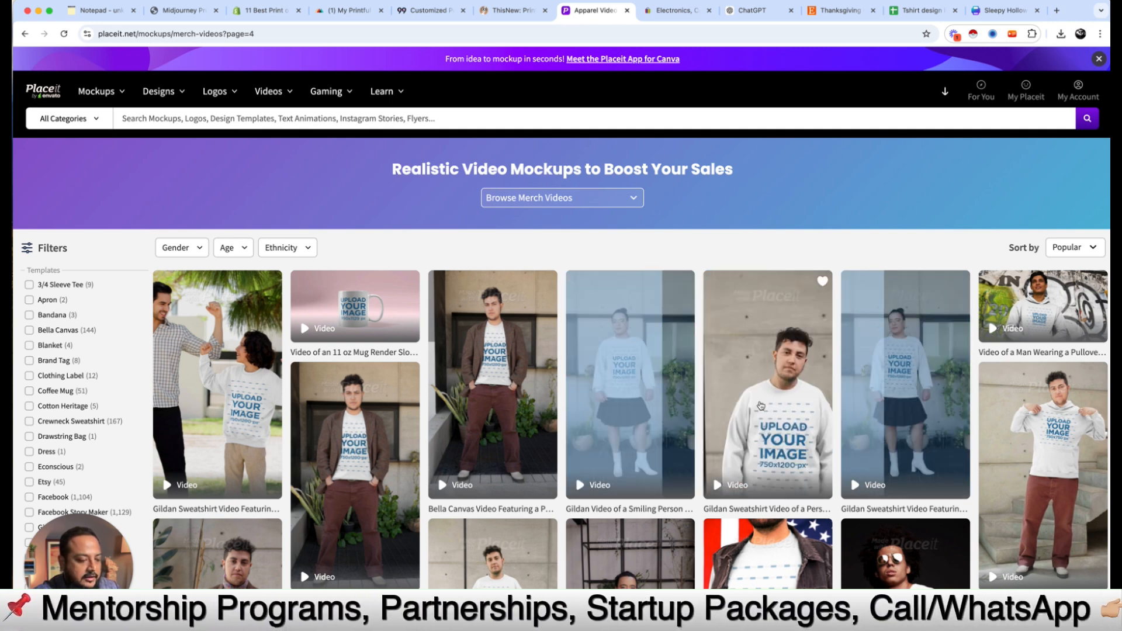
{"action": "left_click", "coordinate": [771, 414]}
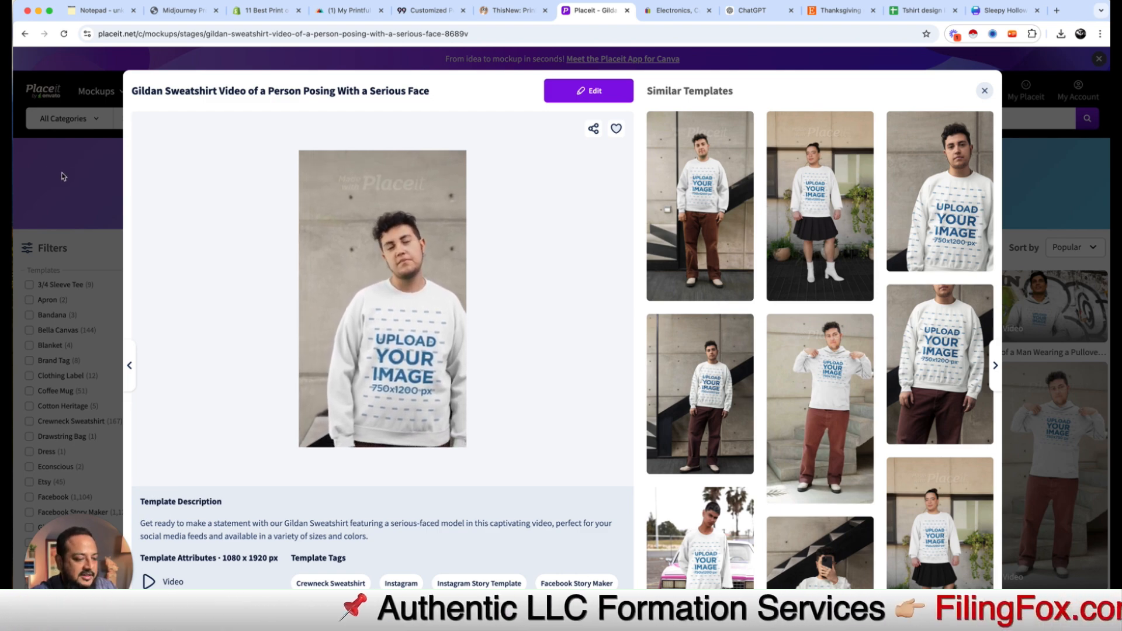
{"action": "left_click", "coordinate": [1010, 366]}
{"action": "scroll", "coordinate": [490, 468], "scroll_direction": "down", "scroll_amount": 4}
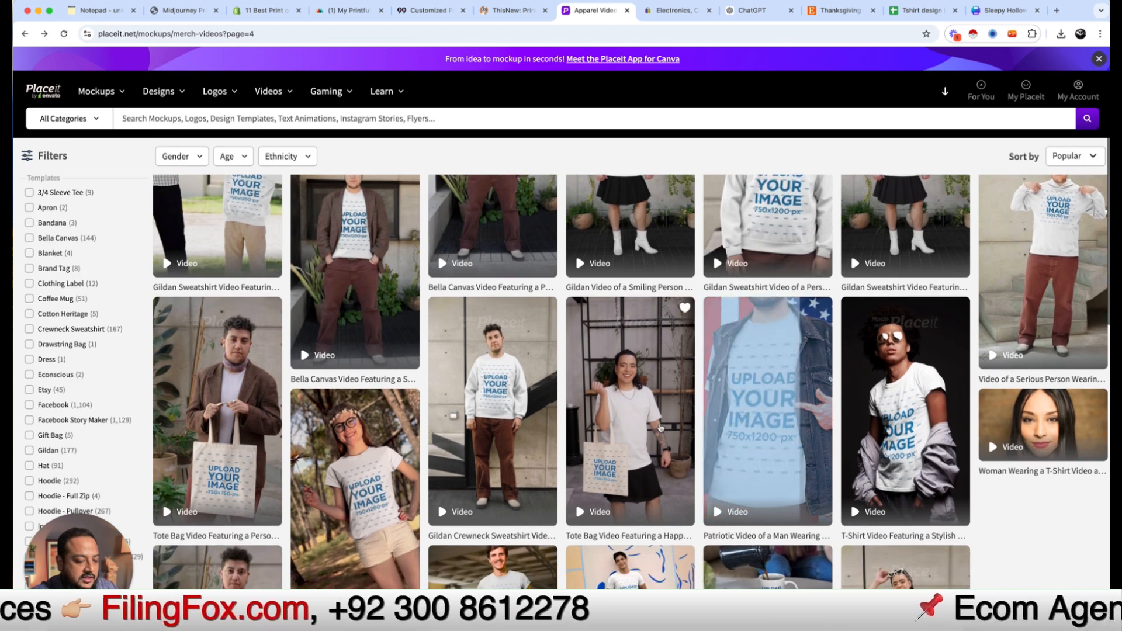
{"action": "scroll", "coordinate": [490, 468], "scroll_direction": "down", "scroll_amount": 3}
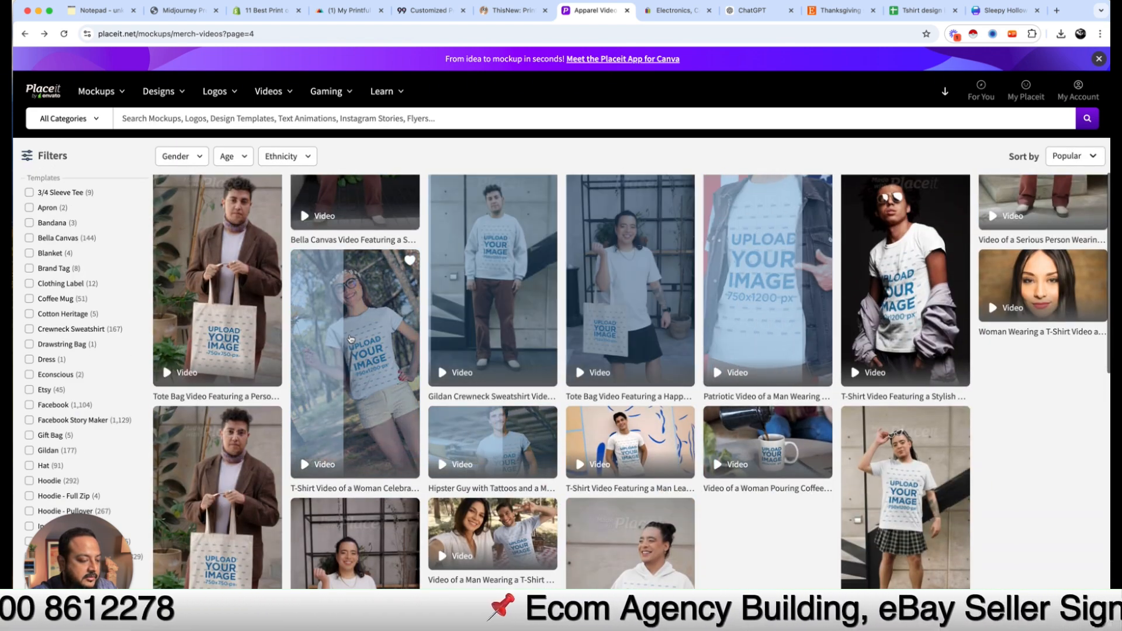
{"action": "left_click", "coordinate": [339, 324]}
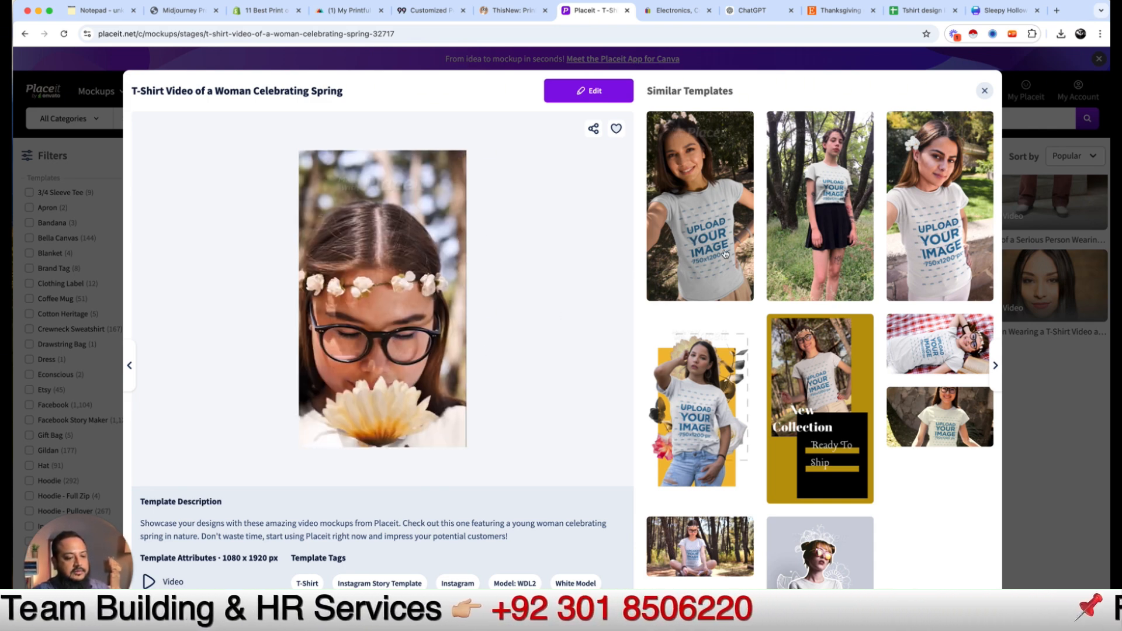
Step: Edit the spring t-shirt video and upload 2.png from Ready Graphic for Mockup as the design
{"action": "left_click", "coordinate": [581, 92]}
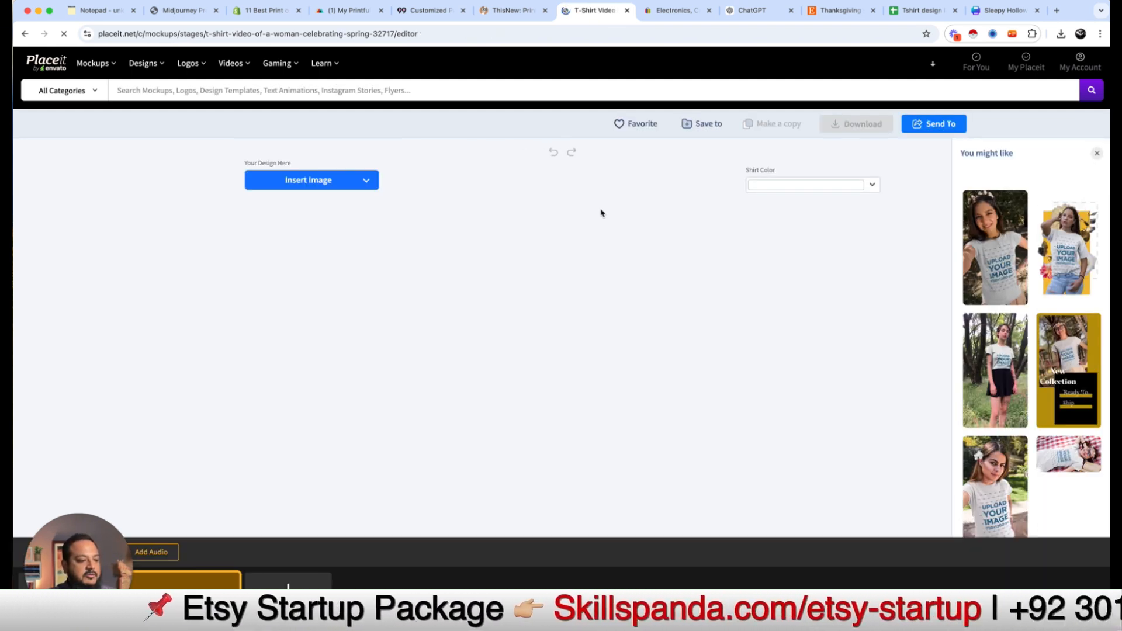
{"action": "left_click", "coordinate": [303, 186]}
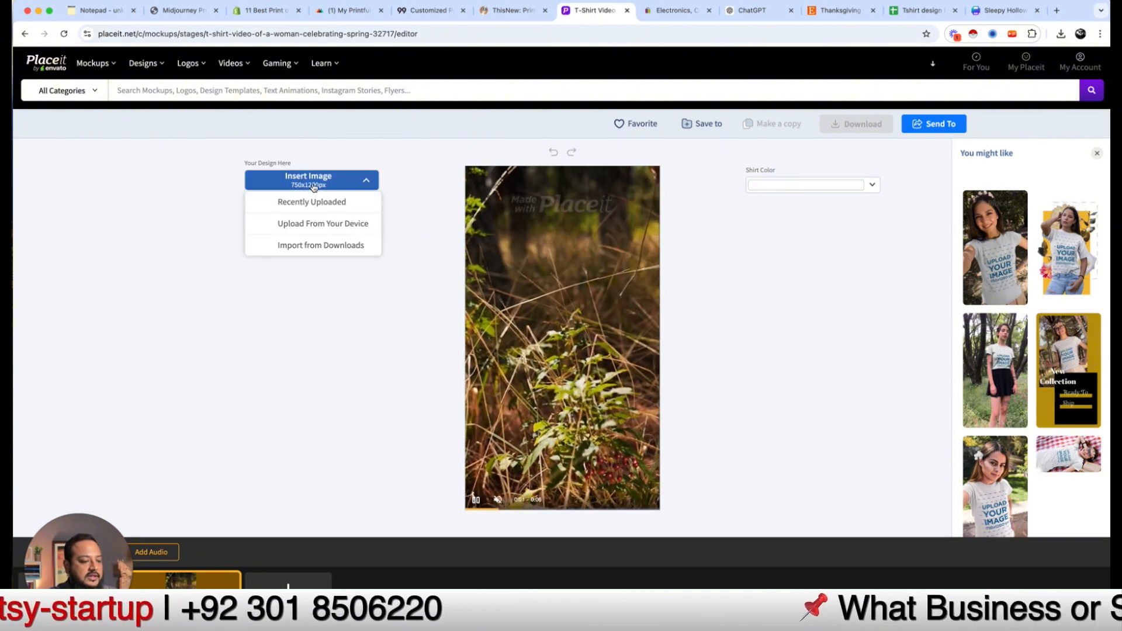
{"action": "left_click", "coordinate": [351, 225]}
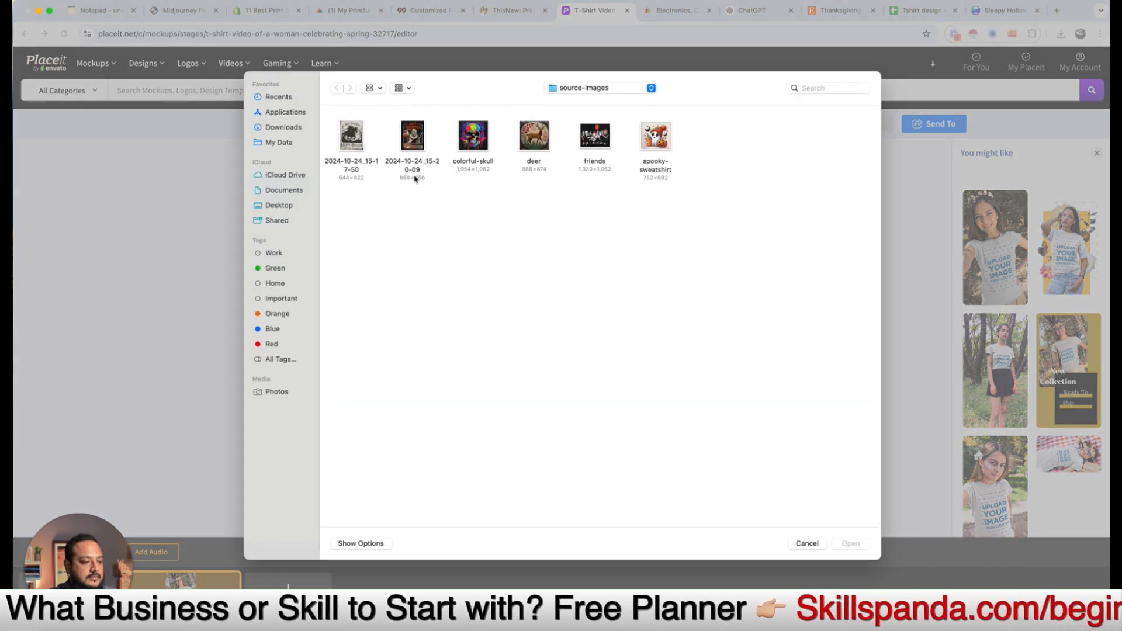
{"action": "left_click", "coordinate": [612, 89]}
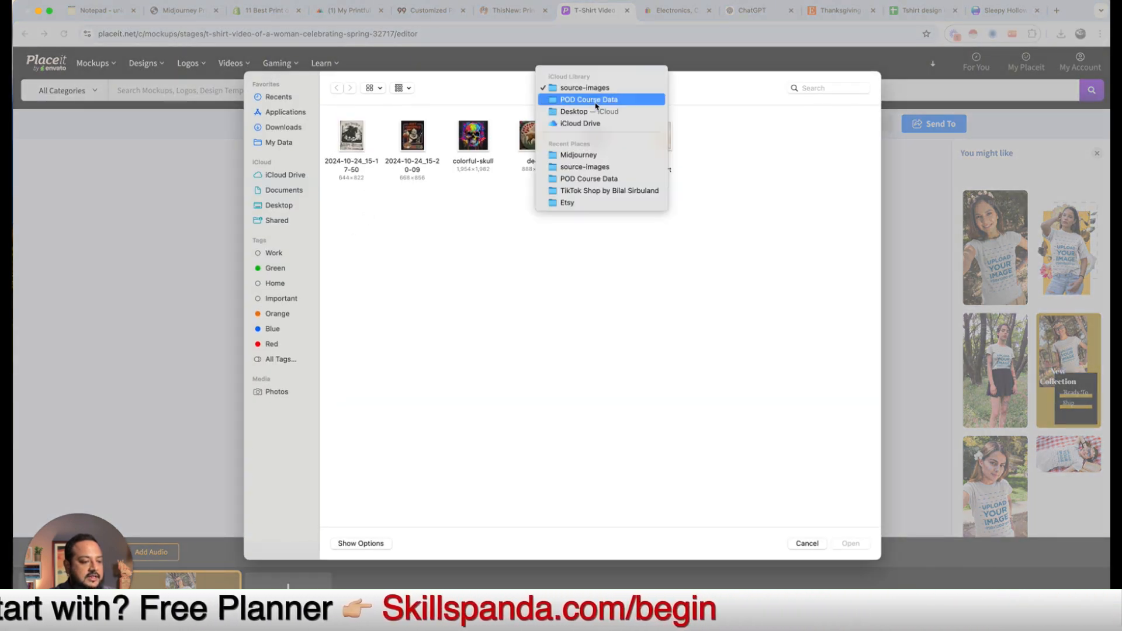
{"action": "left_click", "coordinate": [602, 98]}
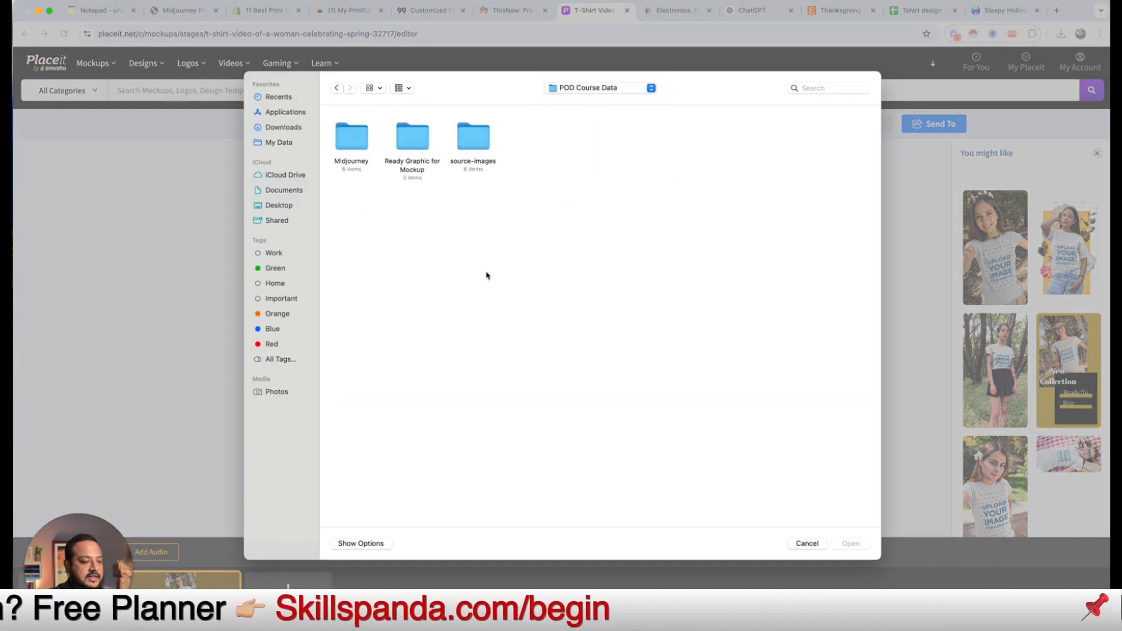
{"action": "double_click", "coordinate": [411, 140]}
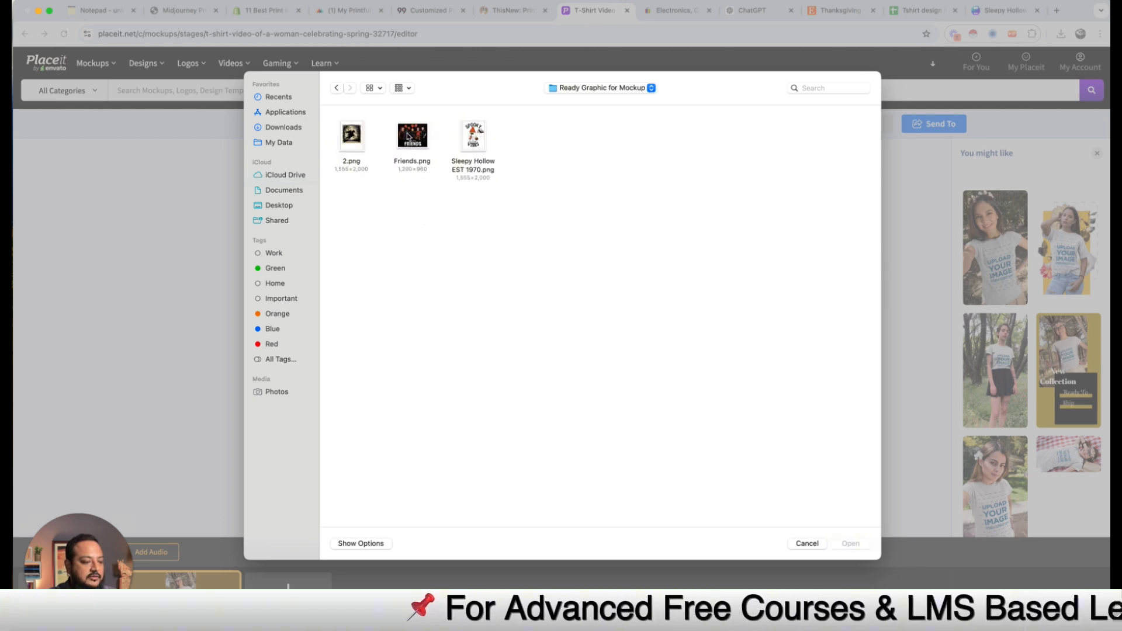
{"action": "left_click", "coordinate": [352, 141]}
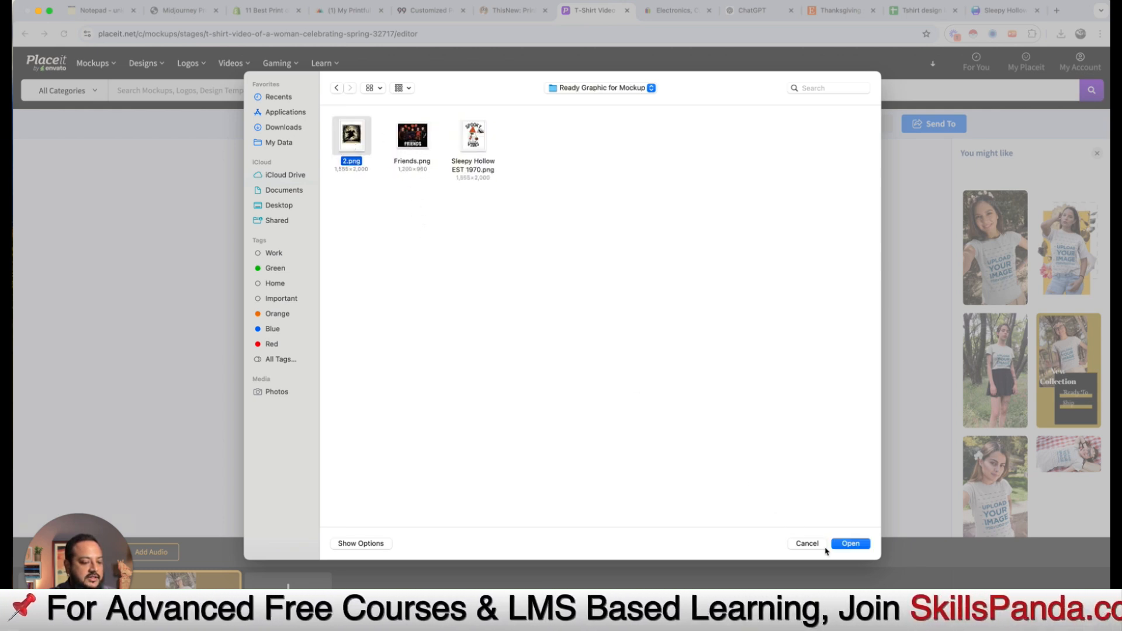
{"action": "left_click", "coordinate": [852, 543]}
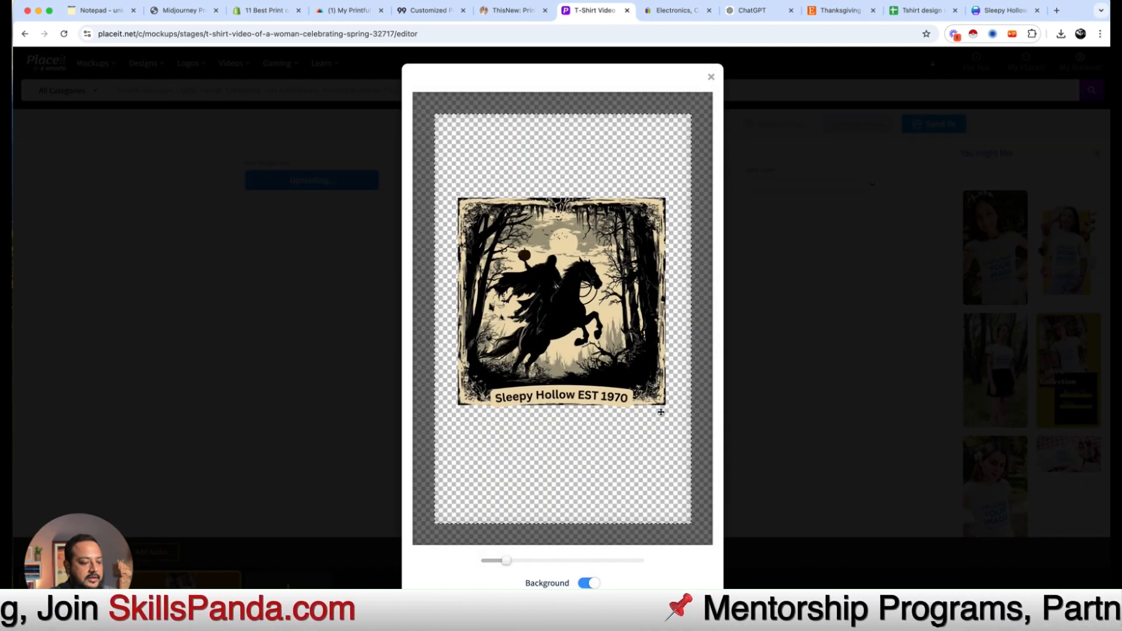
Step: Shift the Sleepy Hollow EST 1970 design slightly lower and zoom it up
{"action": "left_click_drag", "start_coordinate": [665, 404], "coordinate": [668, 418]}
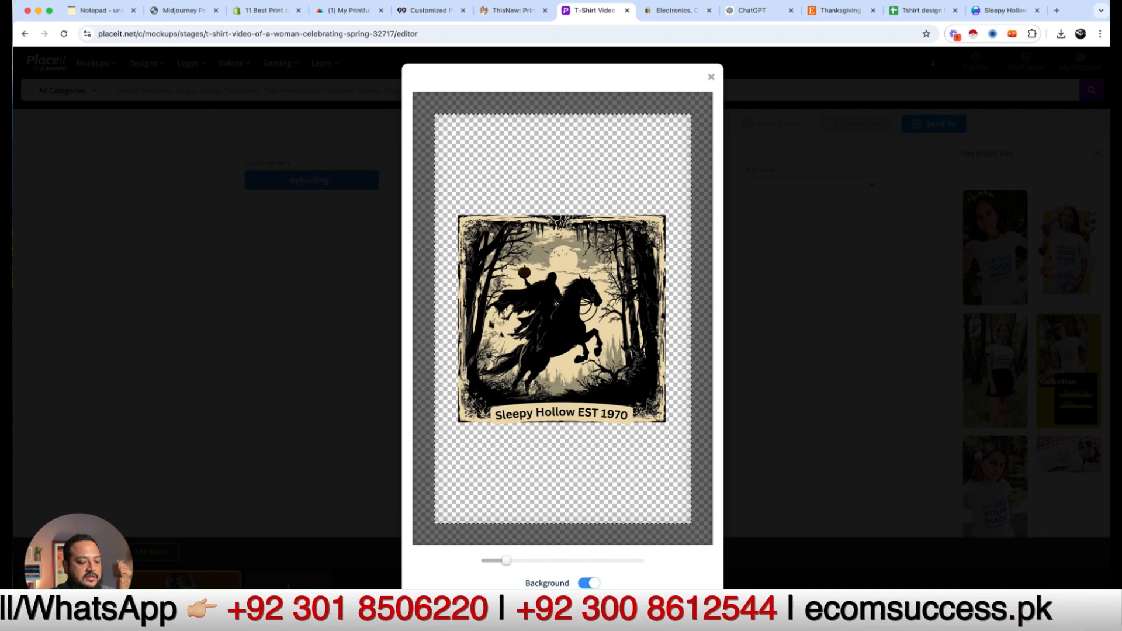
{"action": "left_click_drag", "start_coordinate": [507, 557], "coordinate": [514, 557]}
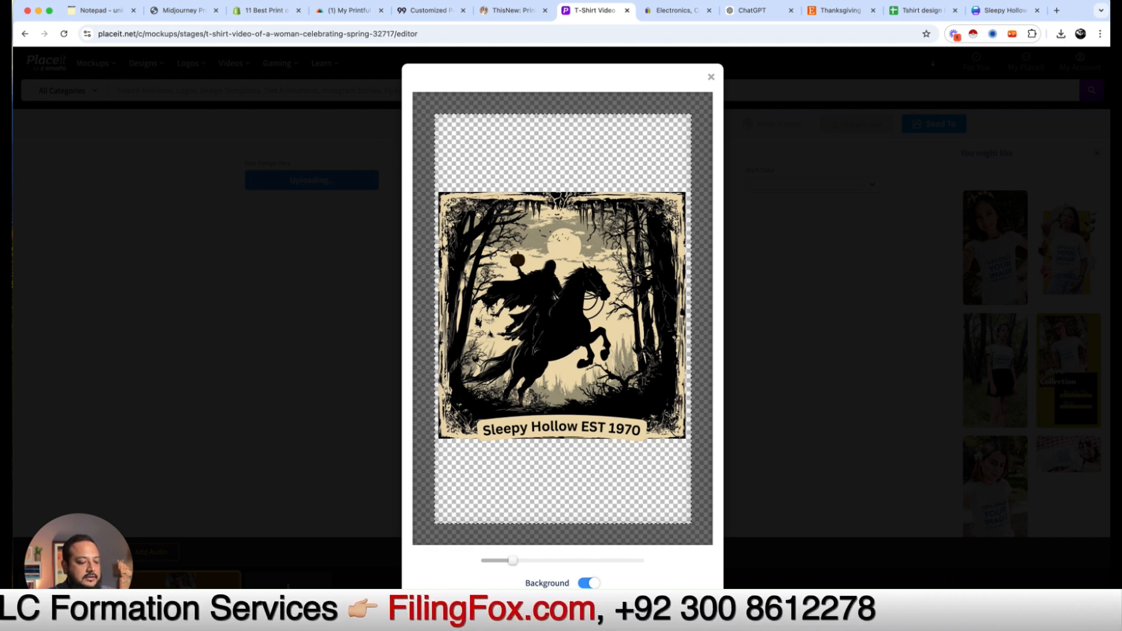
{"action": "scroll", "coordinate": [561, 409], "scroll_direction": "down", "scroll_amount": 2}
Step: Apply the crop and add the Halloween hoodie mockup as slide 2
{"action": "left_click", "coordinate": [534, 579]}
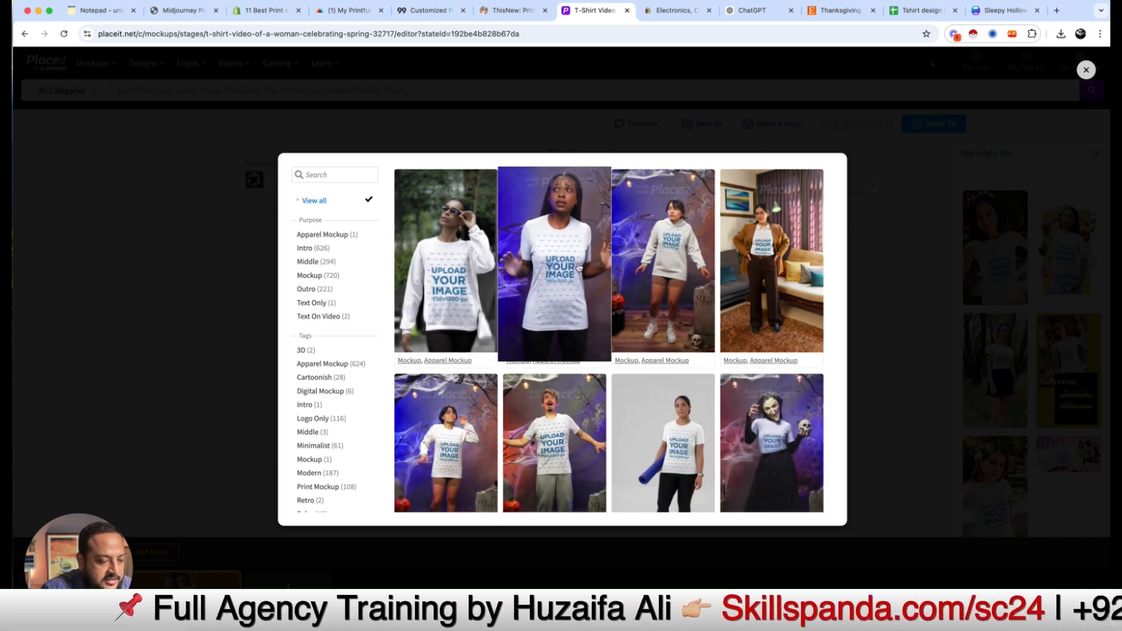
{"action": "left_click", "coordinate": [670, 268]}
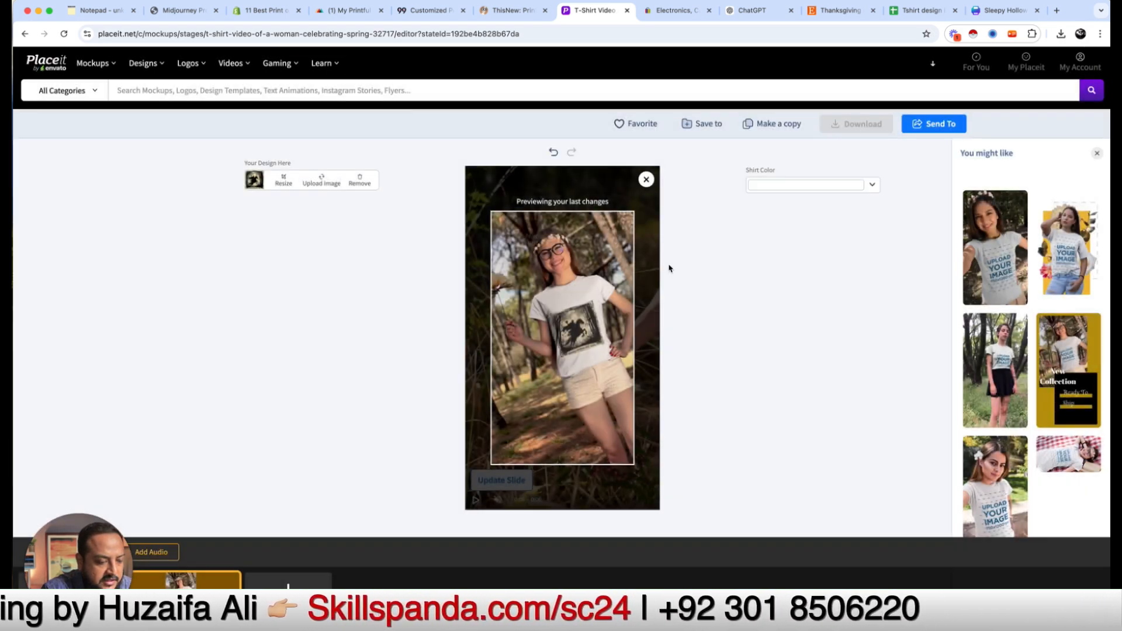
{"action": "left_click", "coordinate": [249, 584]}
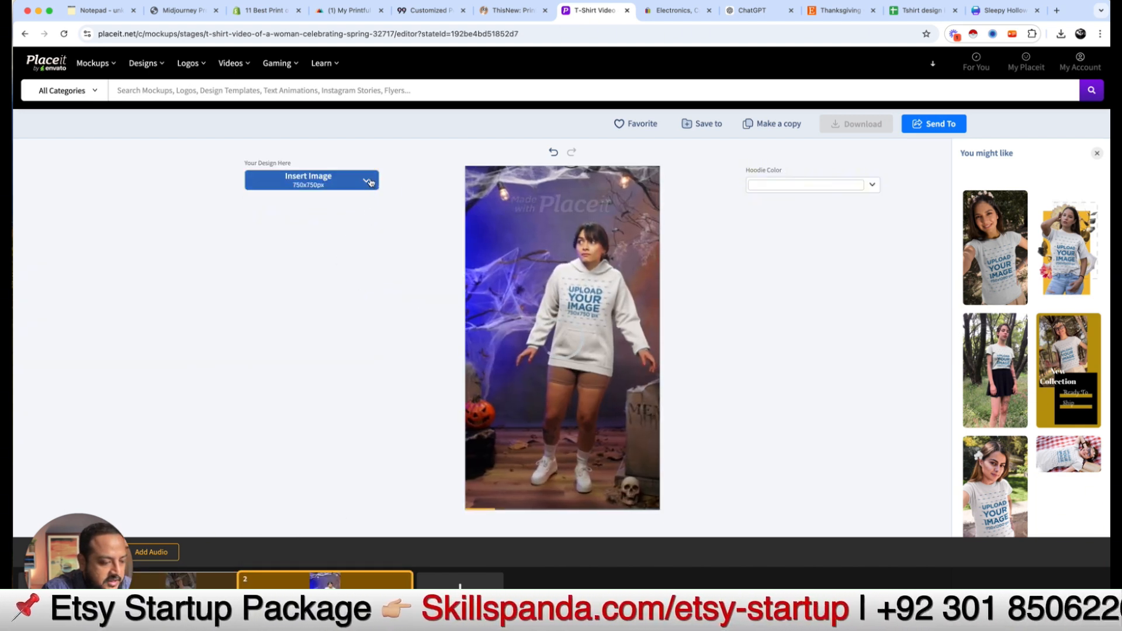
Step: Upload the Spooky Vibes ghost graphic onto the hoodie, enlarge it slightly and crop
{"action": "left_click", "coordinate": [367, 183]}
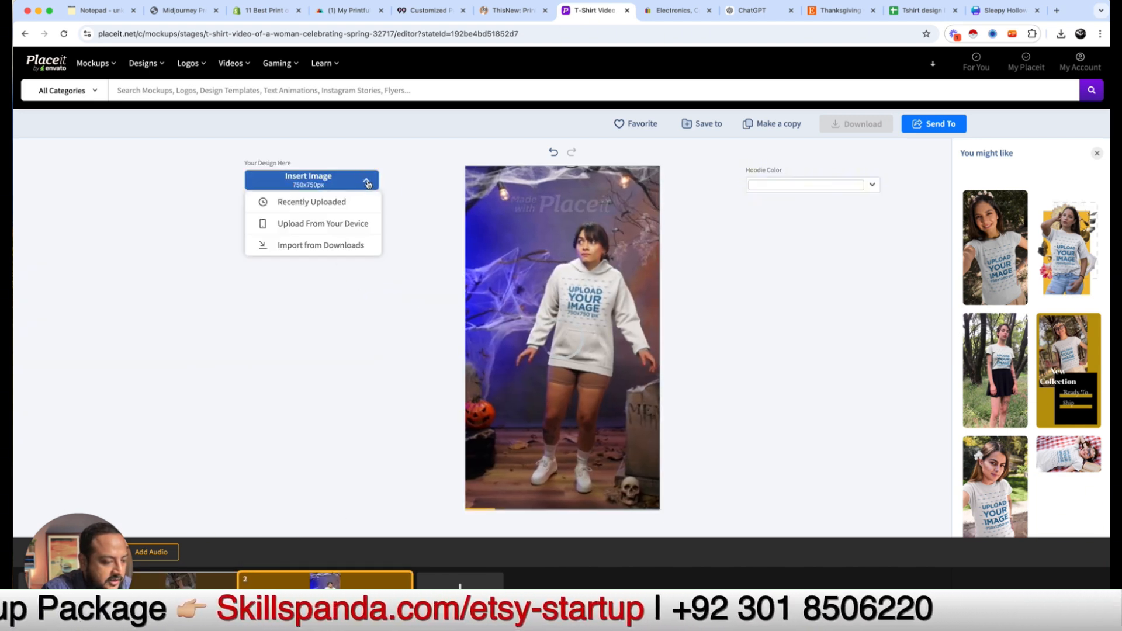
{"action": "left_click", "coordinate": [328, 203]}
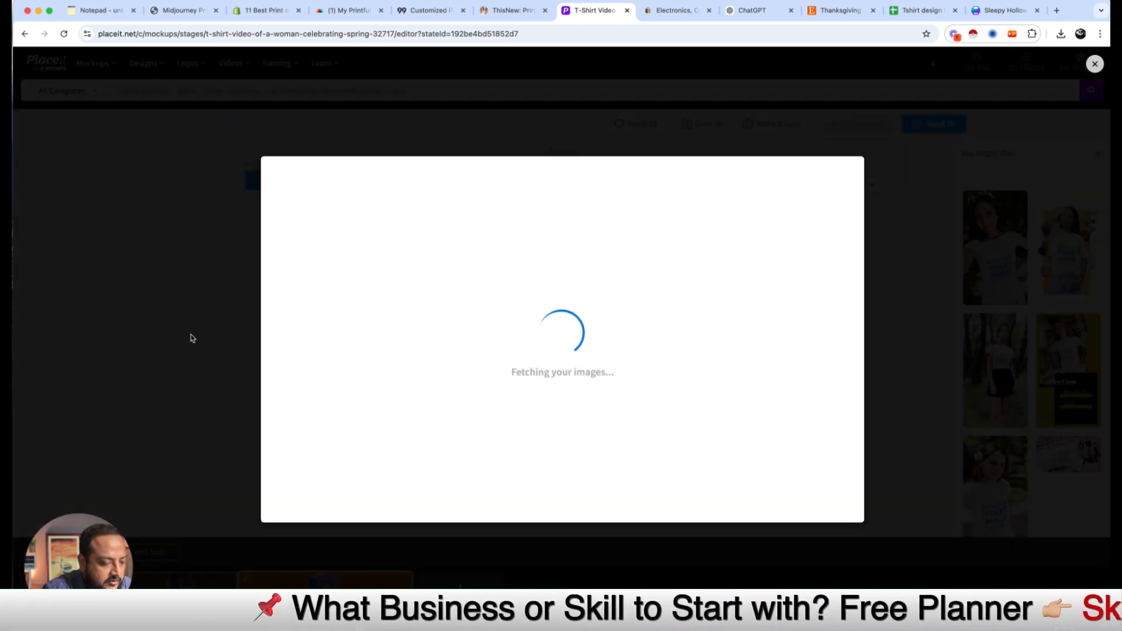
{"action": "left_click", "coordinate": [1094, 64]}
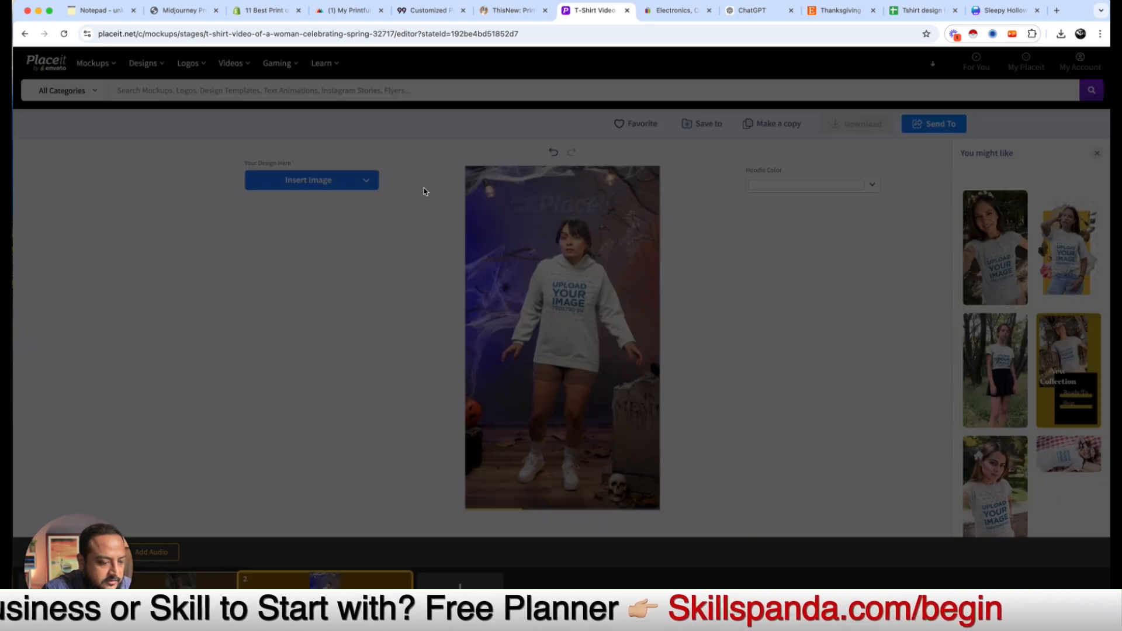
{"action": "left_click", "coordinate": [316, 179]}
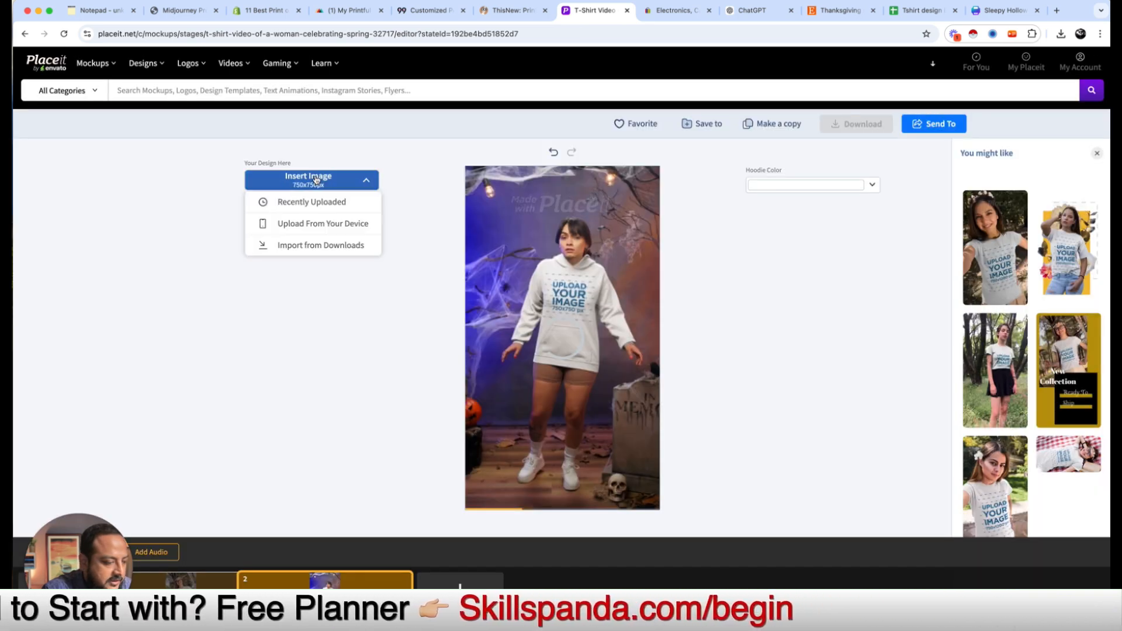
{"action": "left_click", "coordinate": [303, 228]}
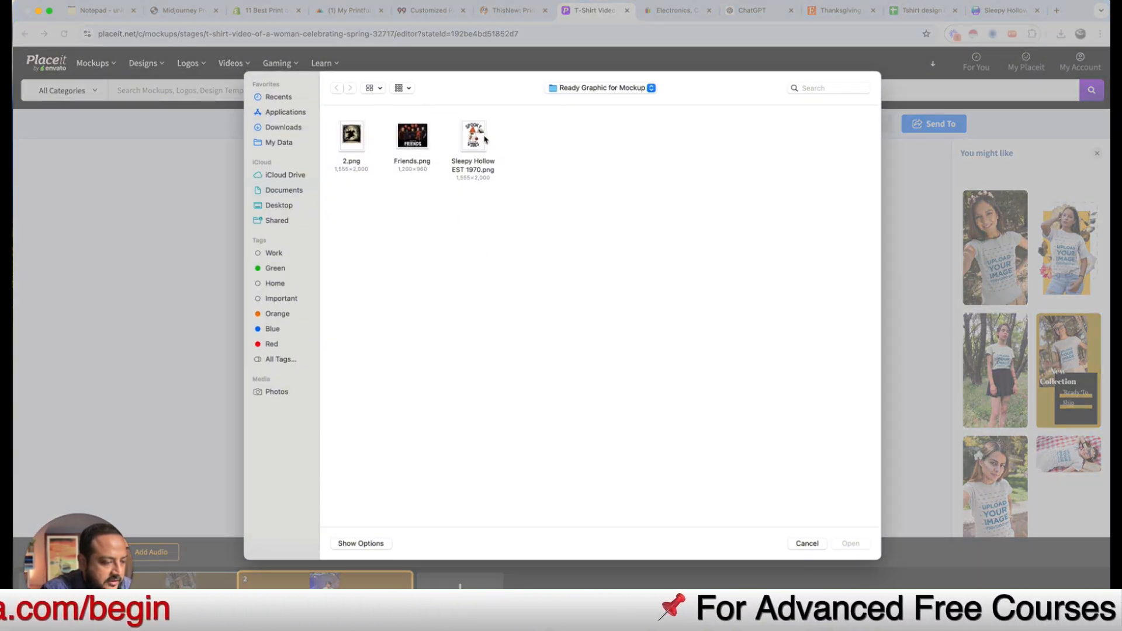
{"action": "left_click", "coordinate": [477, 141]}
{"action": "left_click", "coordinate": [851, 544]}
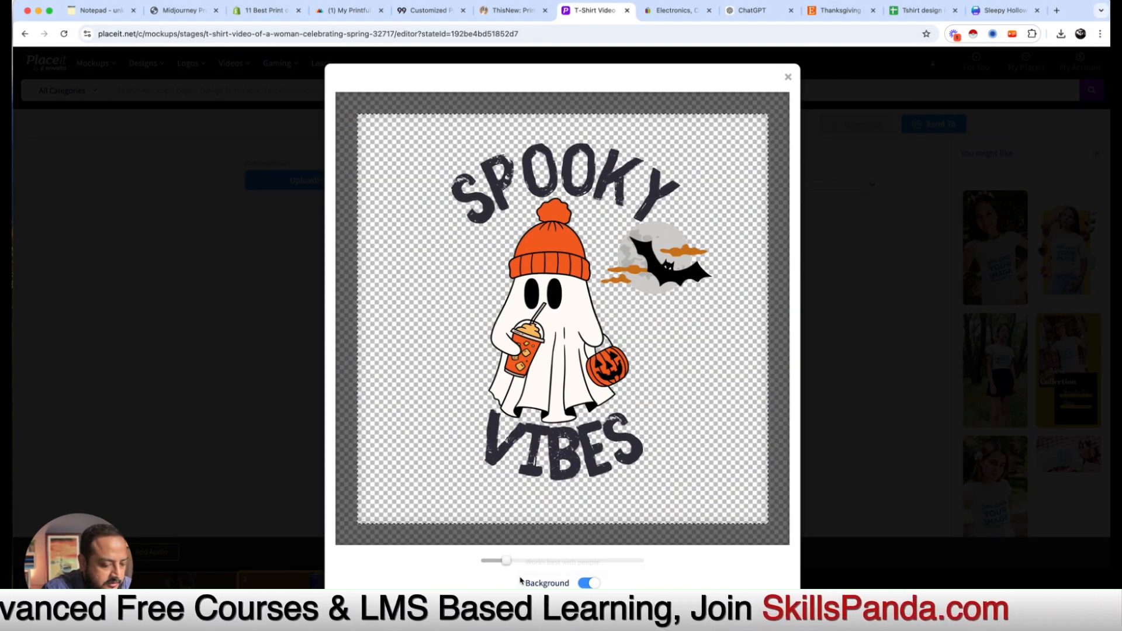
{"action": "left_click_drag", "start_coordinate": [506, 561], "coordinate": [511, 561]}
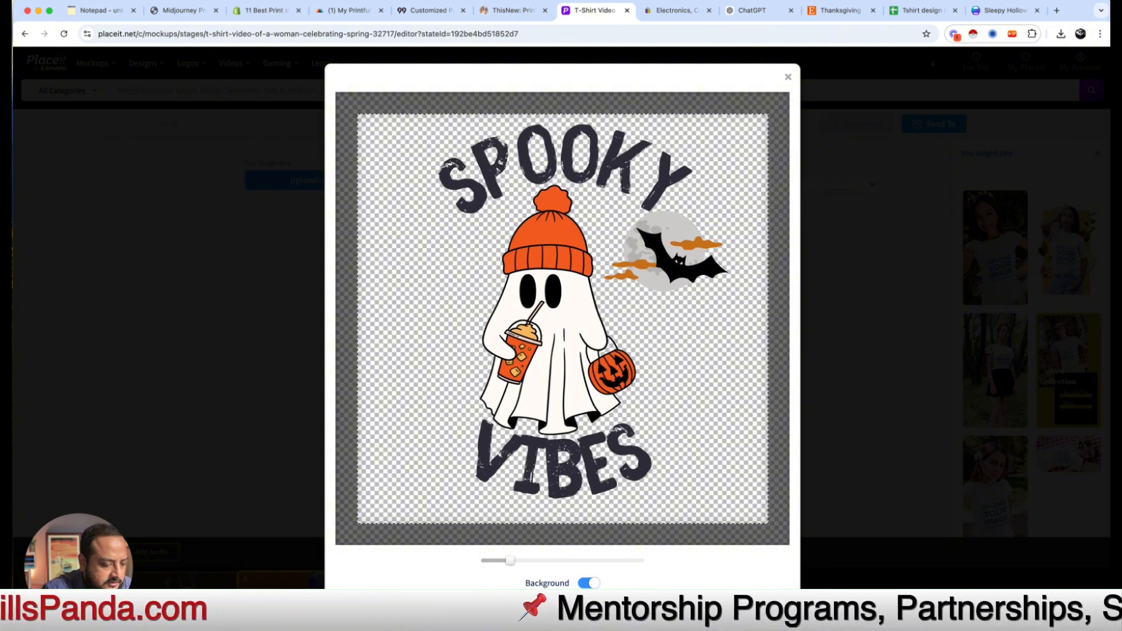
{"action": "left_click", "coordinate": [639, 571]}
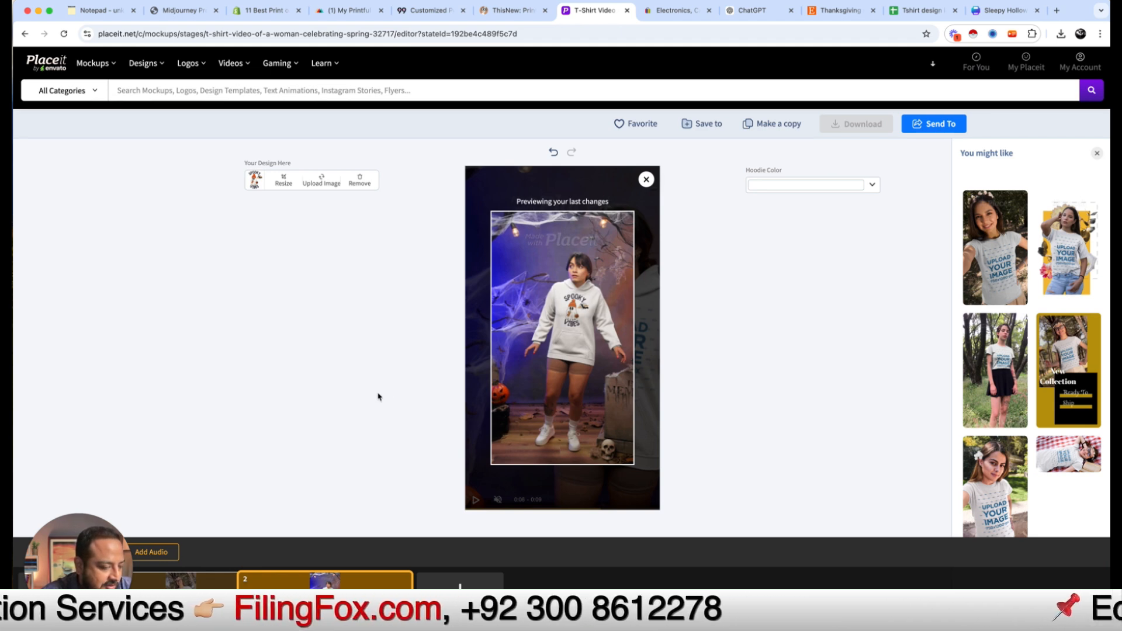
Step: Remove the first T-shirt slide and make the Halloween hoodie a light cream Earthen Brown shade
{"action": "left_click", "coordinate": [176, 580]}
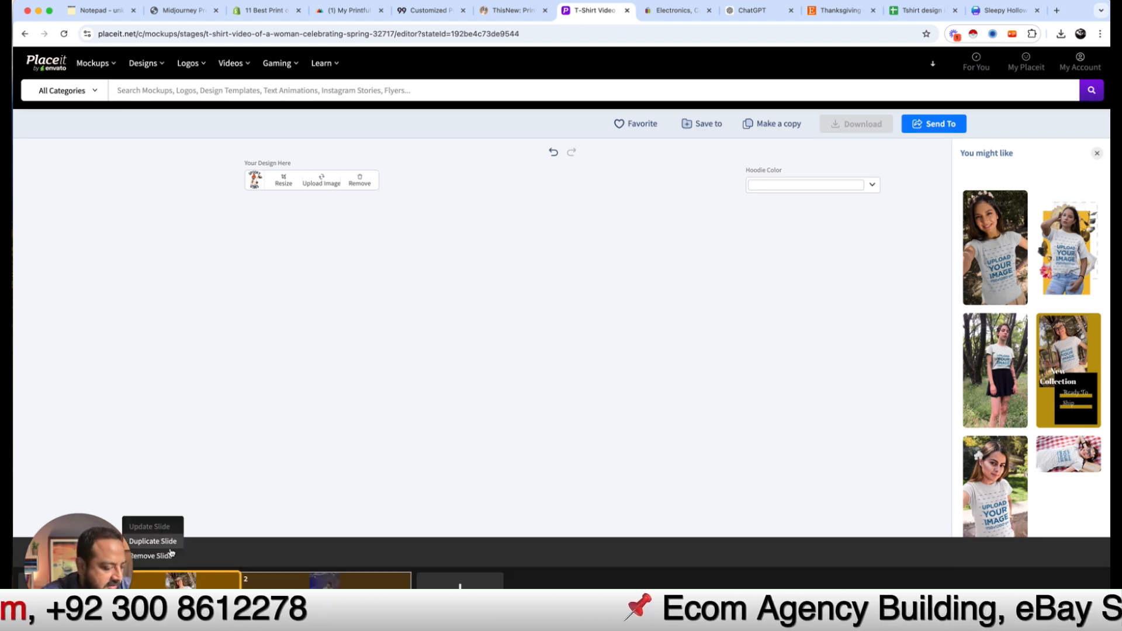
{"action": "left_click", "coordinate": [158, 556]}
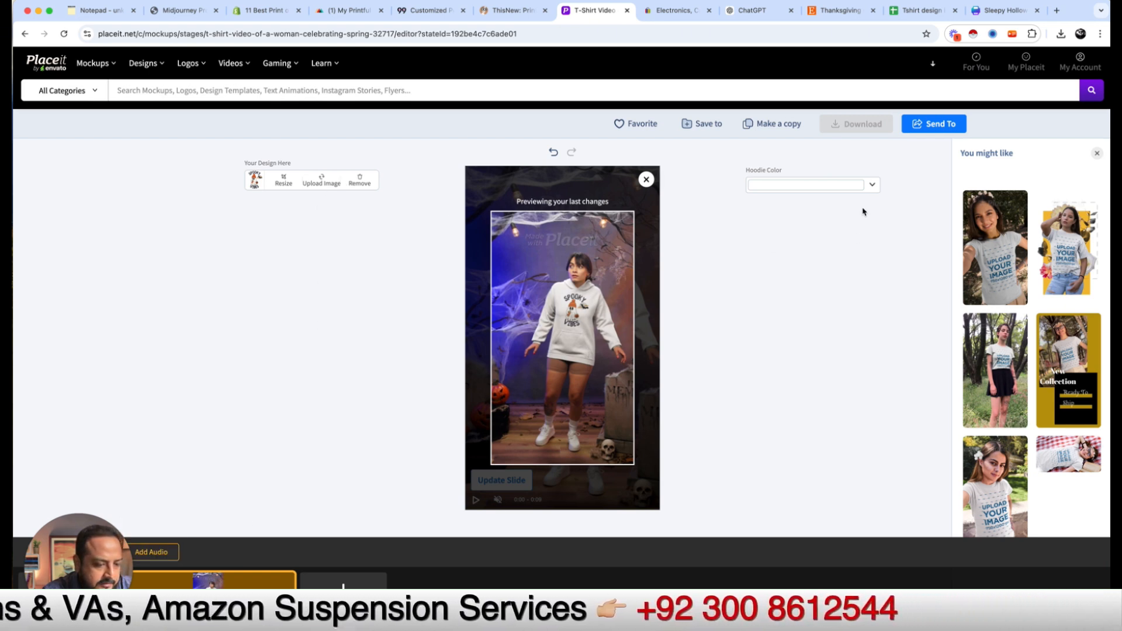
{"action": "left_click", "coordinate": [873, 186]}
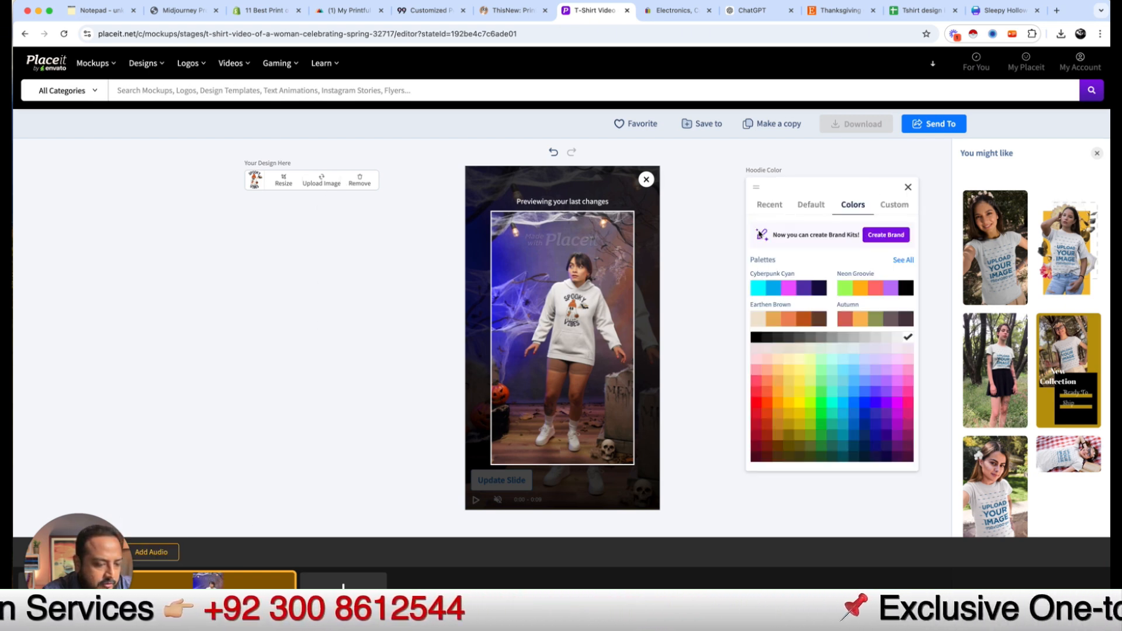
{"action": "left_click", "coordinate": [756, 338]}
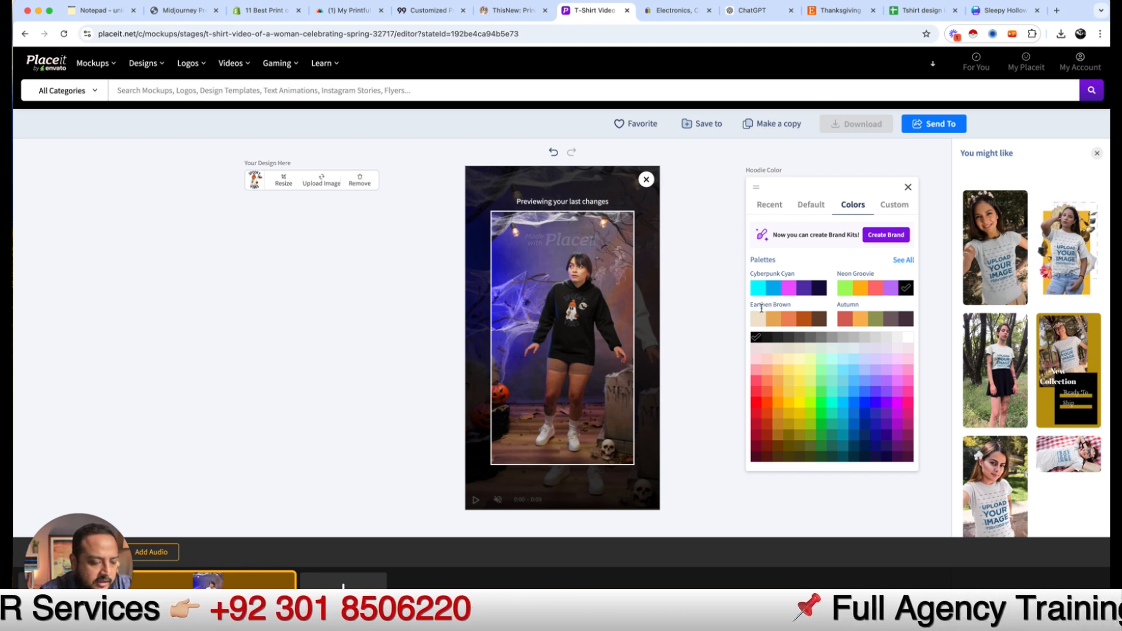
{"action": "left_click", "coordinate": [759, 325]}
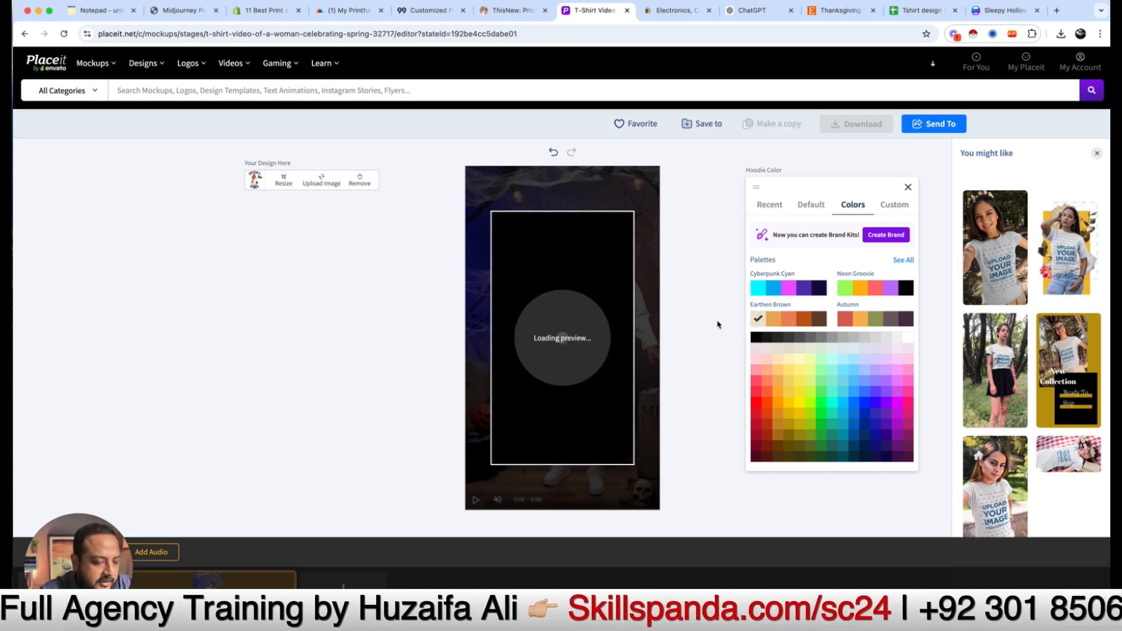
{"action": "left_click", "coordinate": [909, 188]}
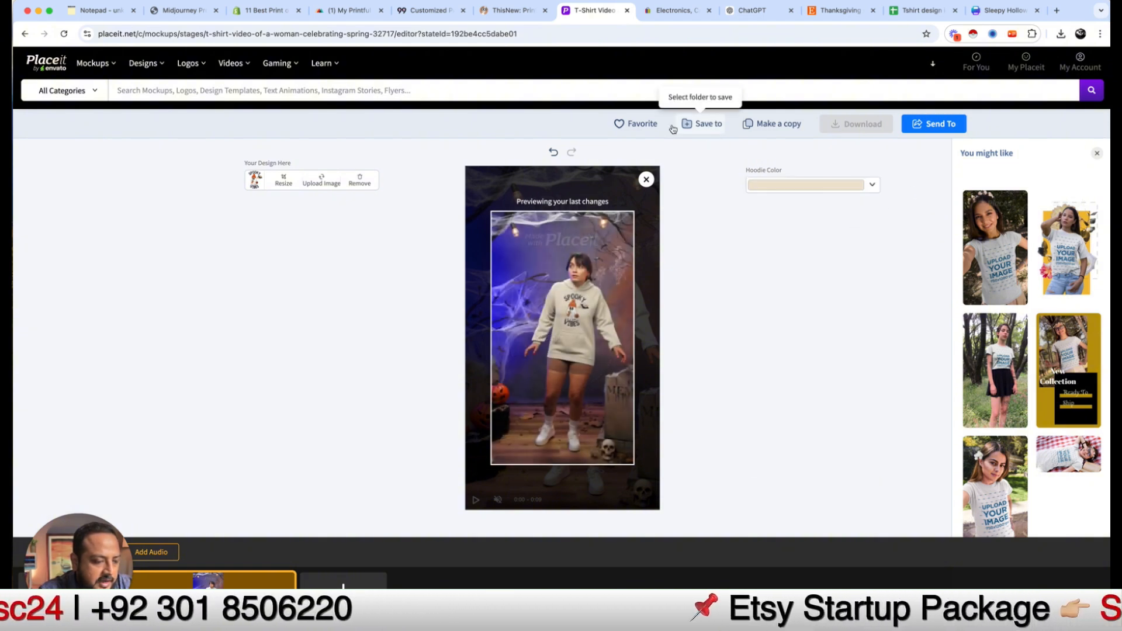
Step: Skip the Save to folder dialog, send the hoodie video for processing, and briefly check the Loom link
{"action": "left_click", "coordinate": [701, 124]}
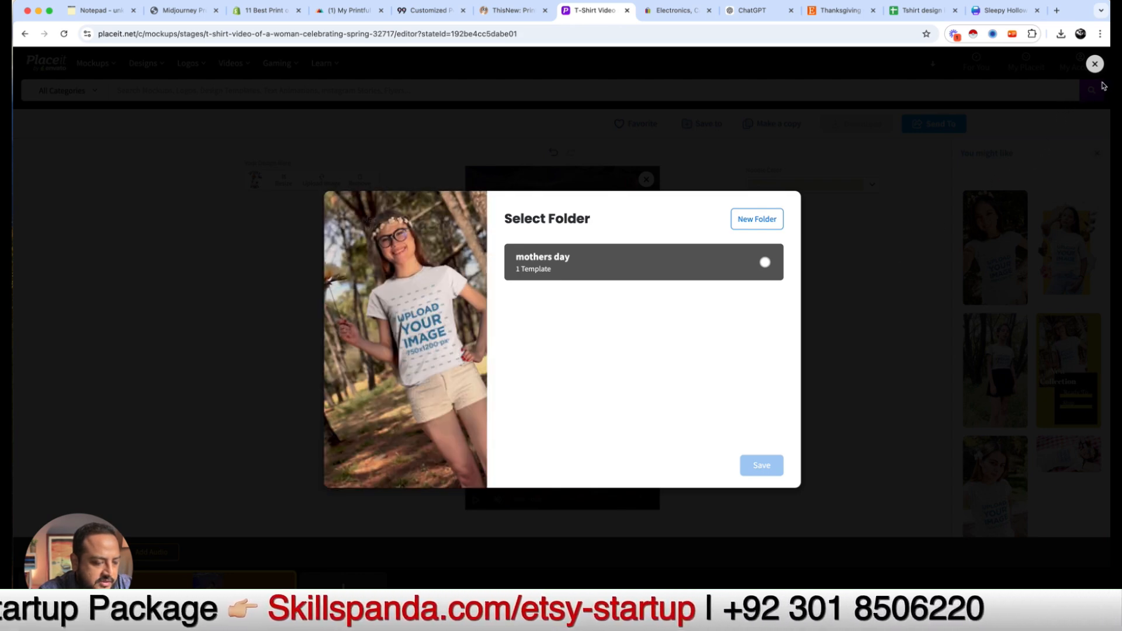
{"action": "left_click", "coordinate": [1096, 64]}
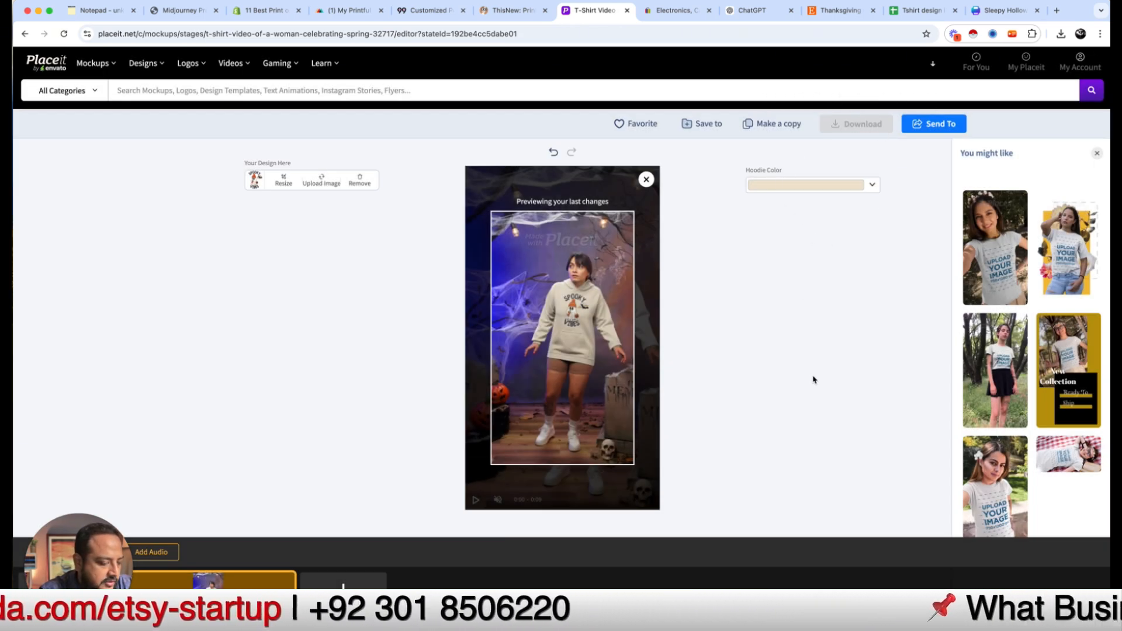
{"action": "left_click", "coordinate": [929, 124]}
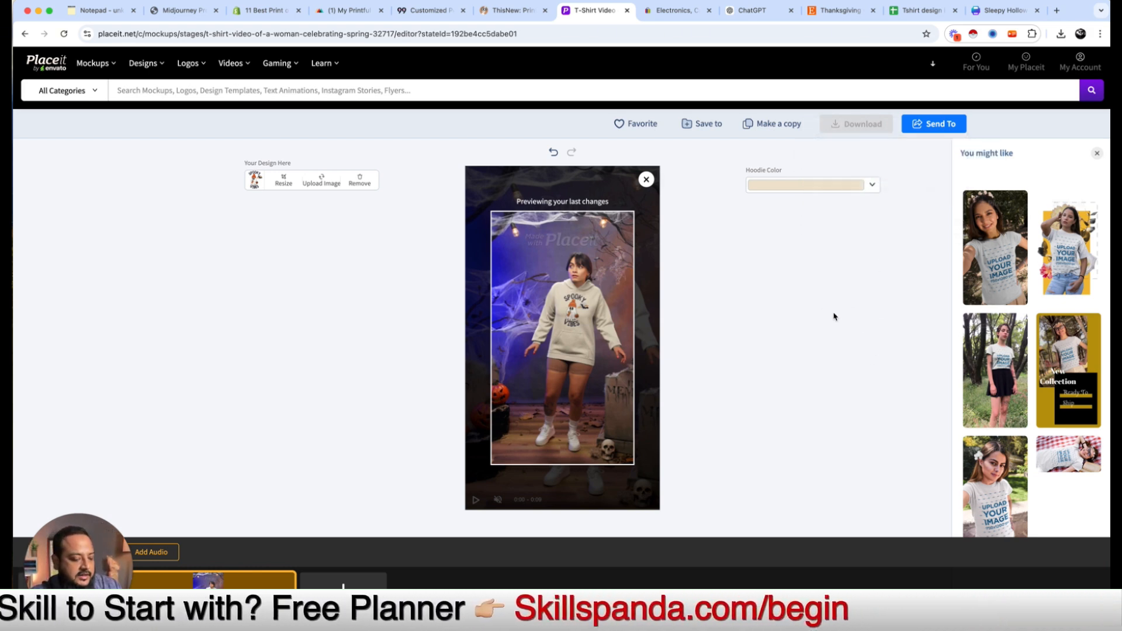
{"action": "key", "text": "super+t"}
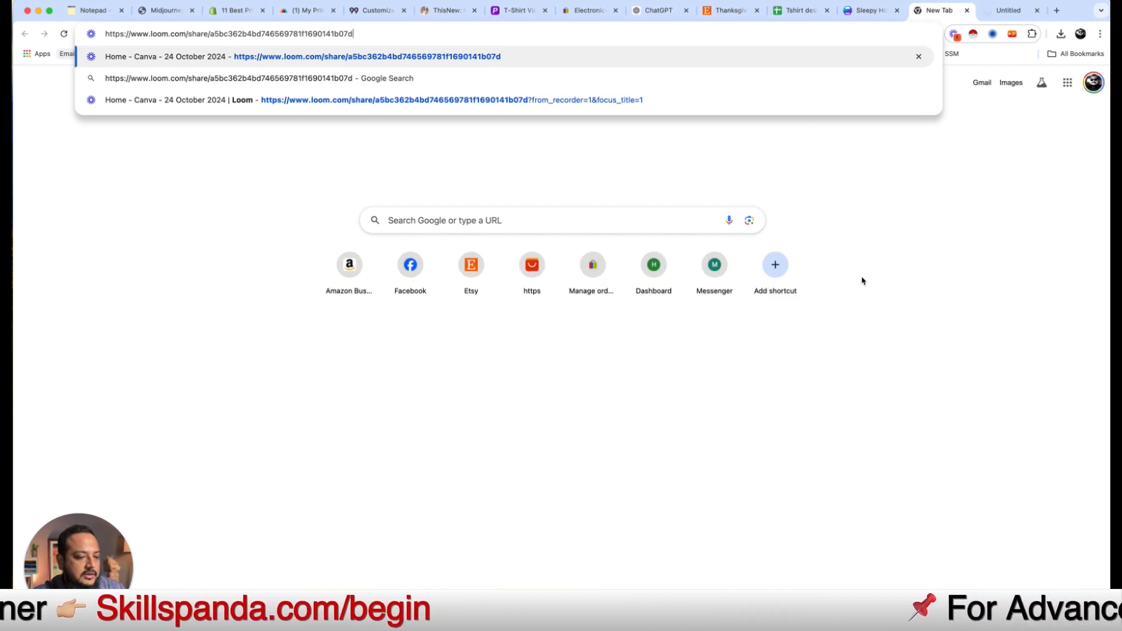
{"action": "key", "text": "super+Return"}
{"action": "left_click", "coordinate": [967, 11]}
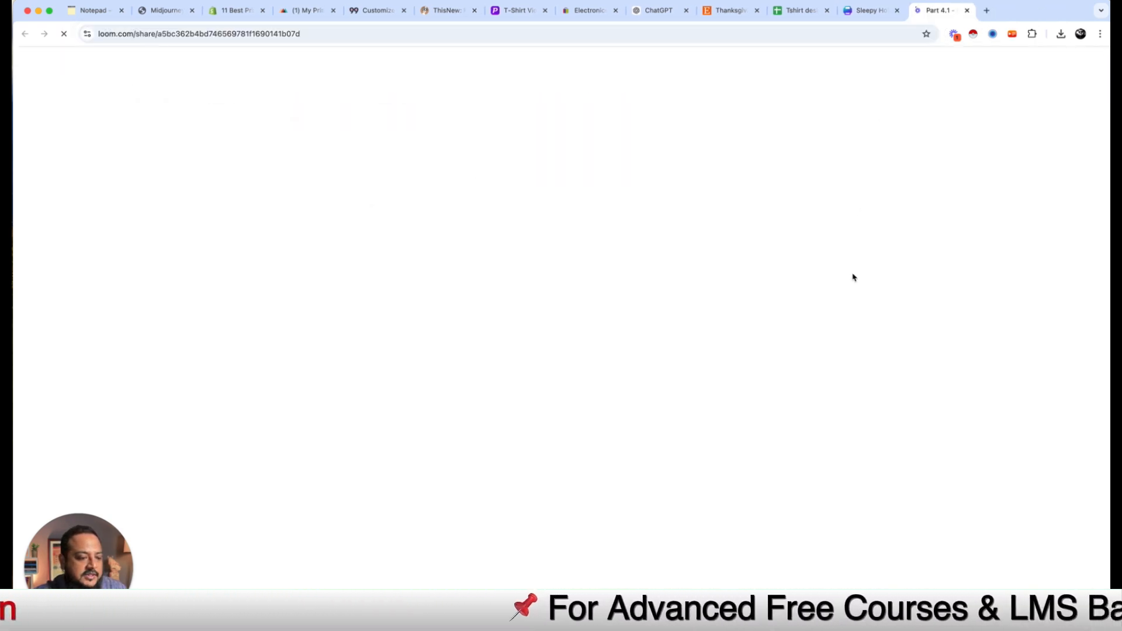
{"action": "key", "text": "super+w"}
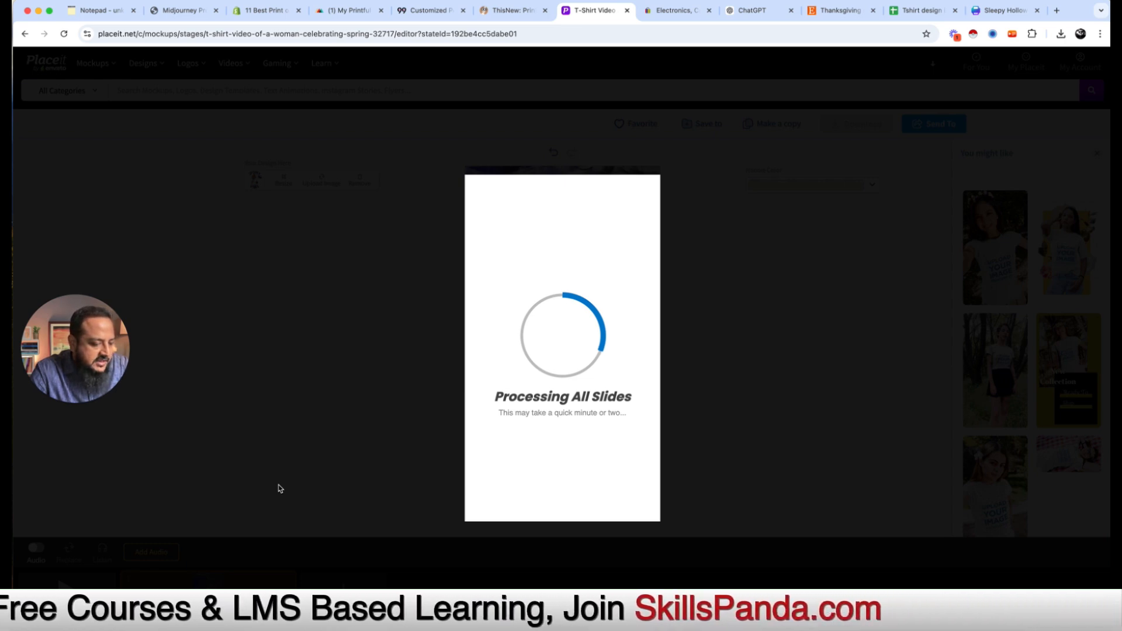
Step: Wait for the 9-second Spooky Vibes hoodie video to finish rendering, then download it
{"action": "mouse_move", "coordinate": [121, 378]}
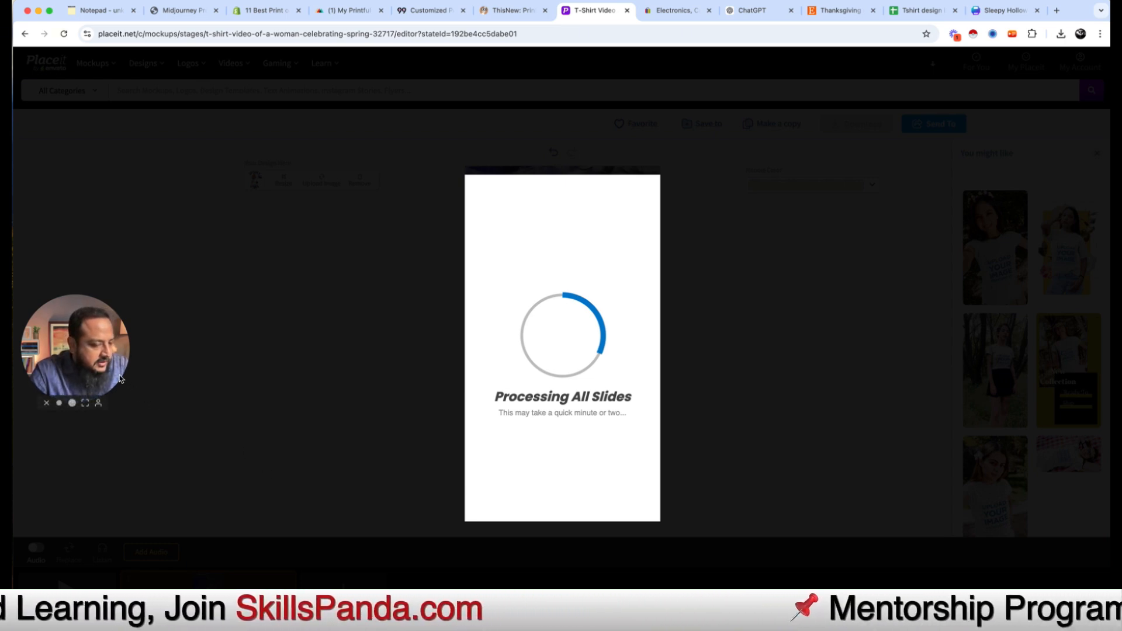
{"action": "left_click_drag", "start_coordinate": [119, 336], "coordinate": [992, 171]}
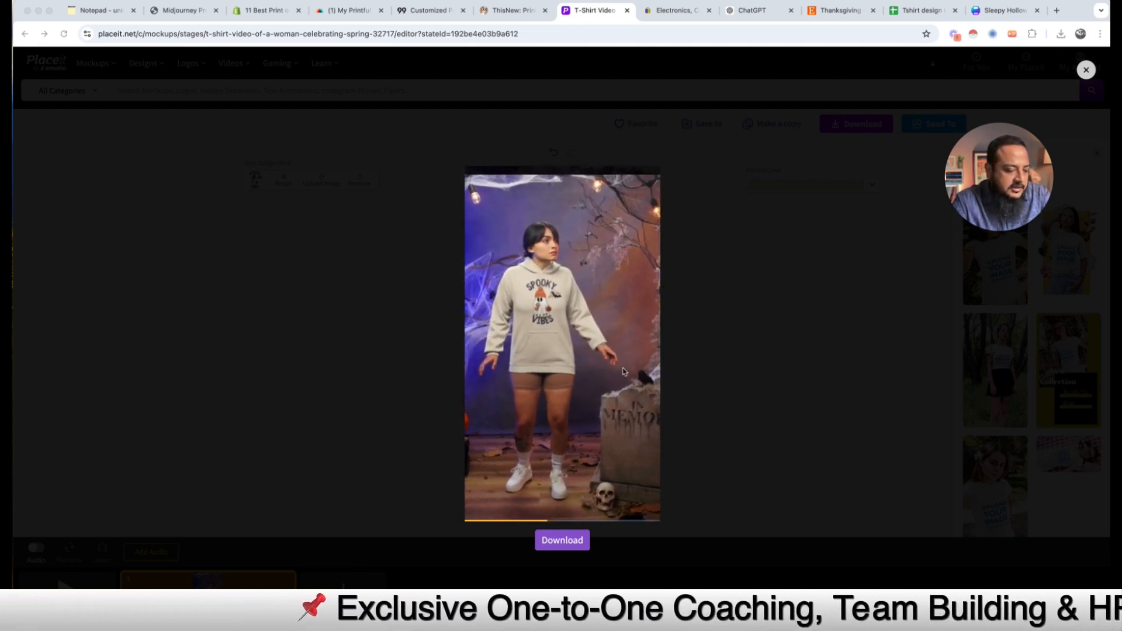
{"action": "left_click", "coordinate": [570, 543]}
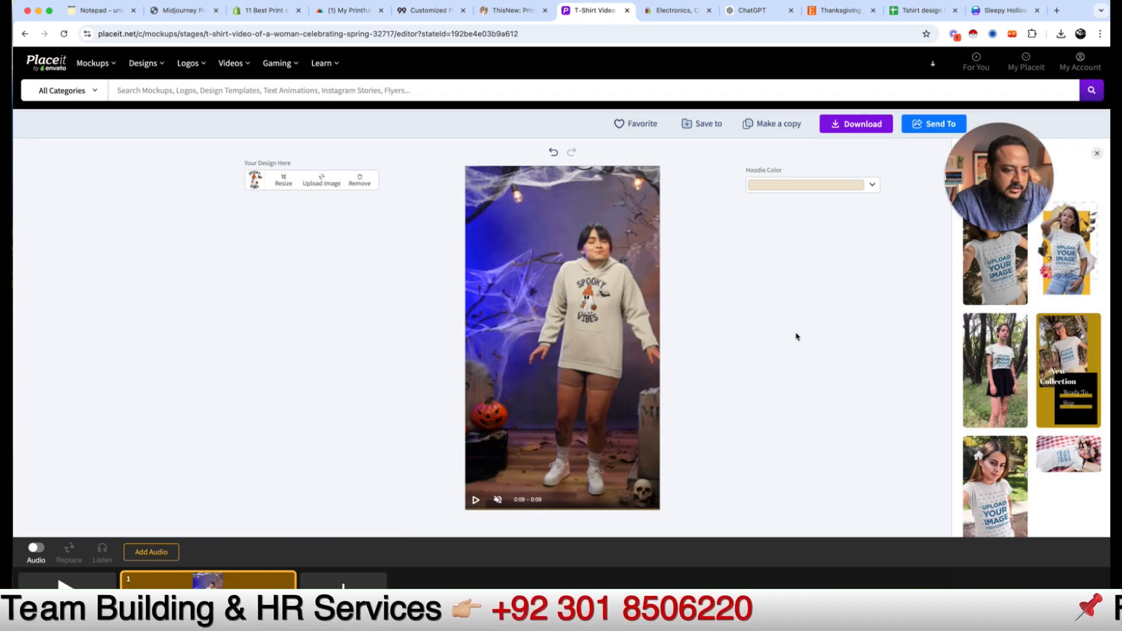
Step: Let the hoodie video download process while browsing the menus to Highlights > T-Shirt Mockups
{"action": "left_click_drag", "start_coordinate": [996, 187], "coordinate": [884, 340]}
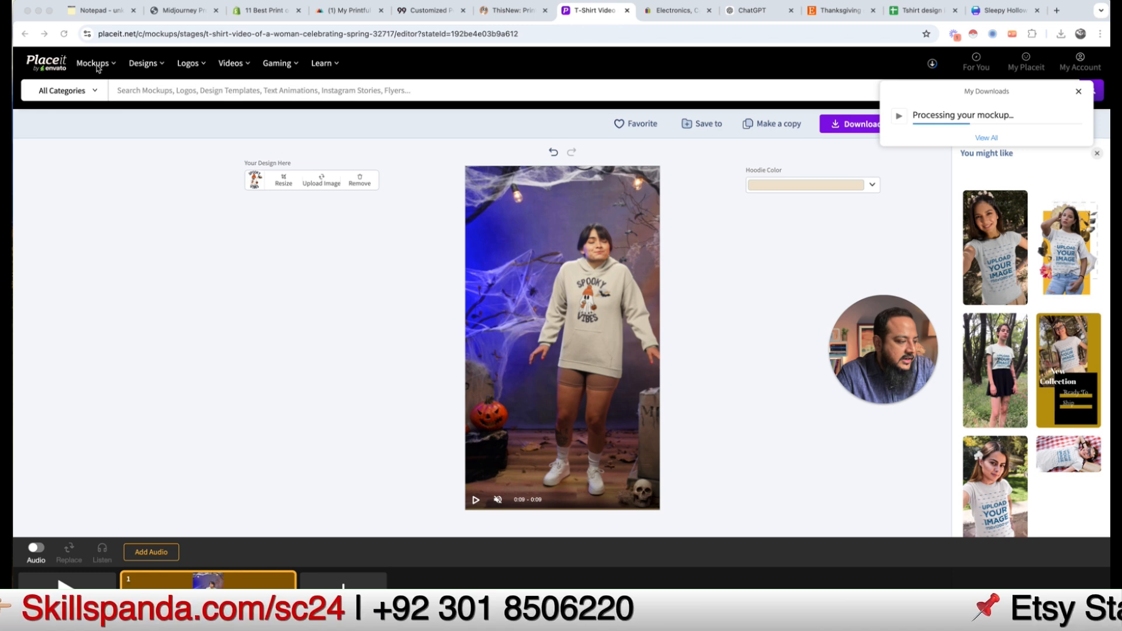
{"action": "mouse_move", "coordinate": [151, 64]}
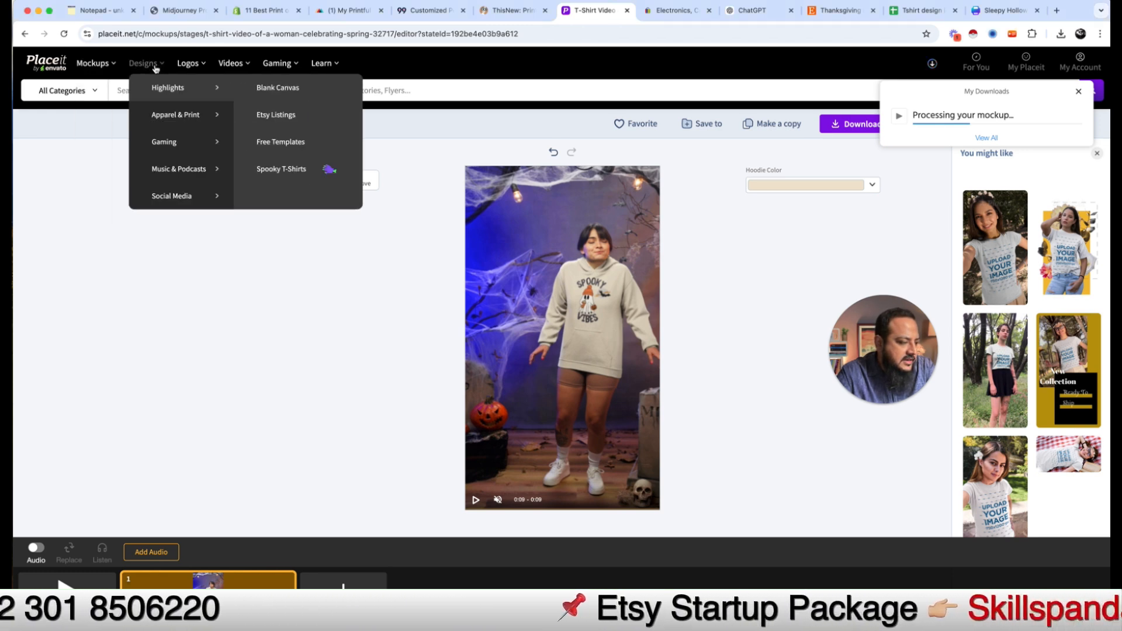
{"action": "mouse_move", "coordinate": [118, 59]}
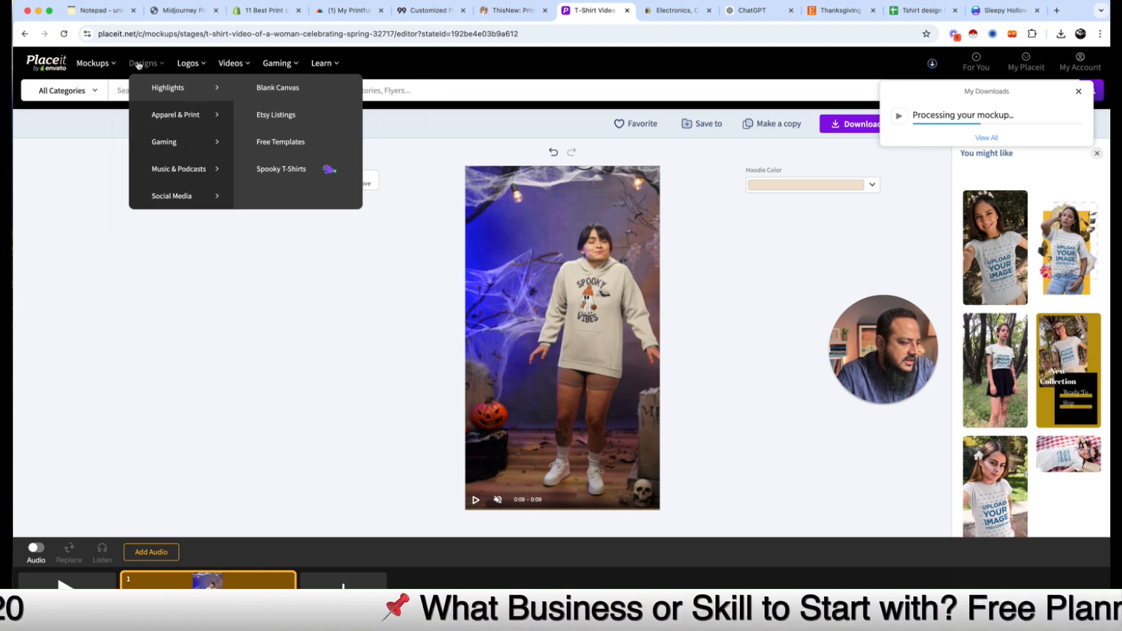
{"action": "mouse_move", "coordinate": [197, 124]}
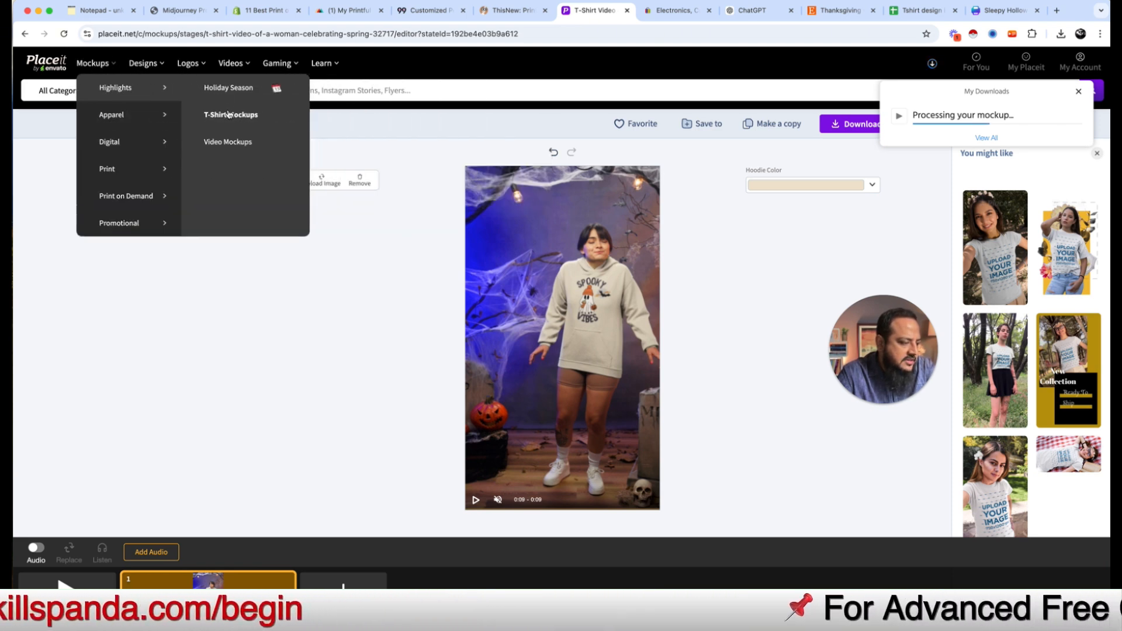
Step: Choose the Bold Woman Wearing an Athleisure Outfit T-shirt mockup from the grid and start editing it
{"action": "left_click", "coordinate": [230, 115]}
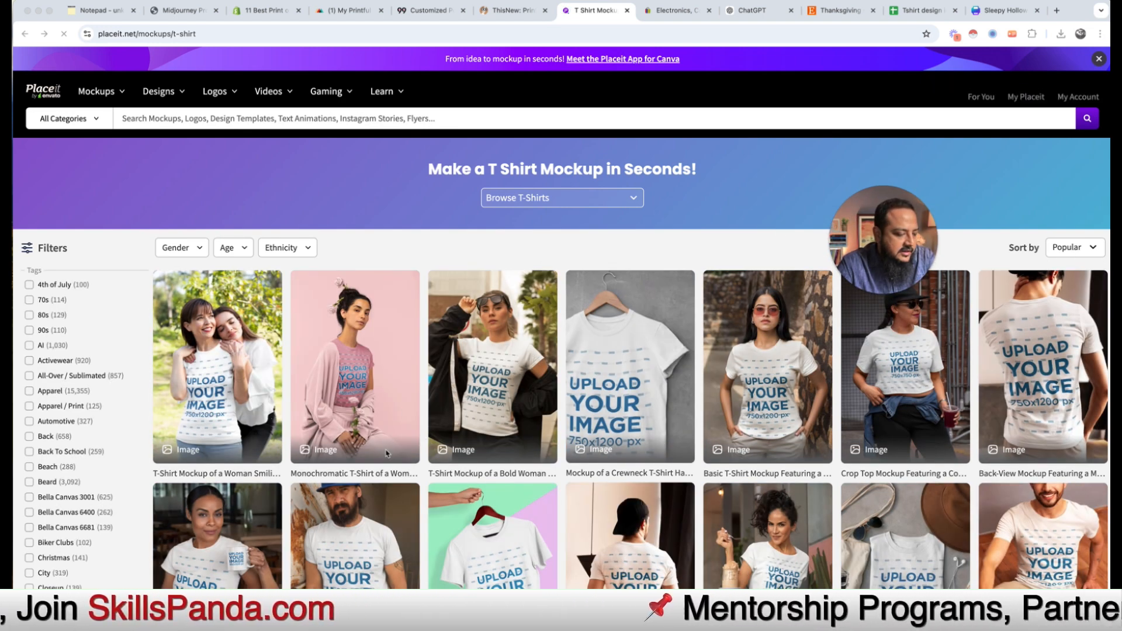
{"action": "scroll", "coordinate": [334, 446], "scroll_direction": "down", "scroll_amount": 3}
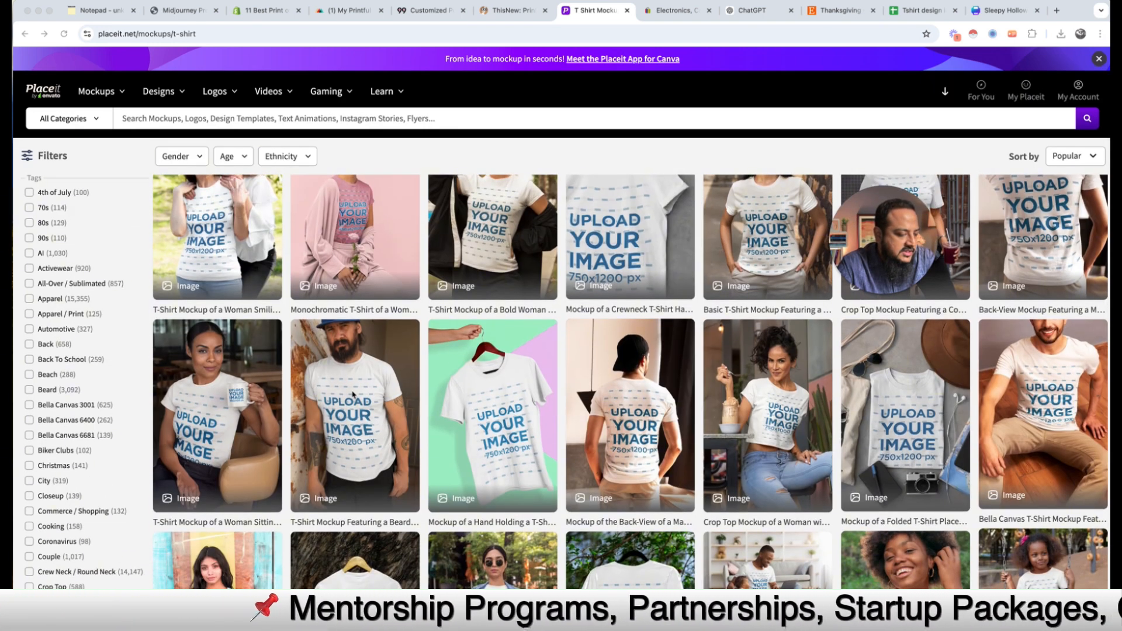
{"action": "scroll", "coordinate": [345, 399], "scroll_direction": "up", "scroll_amount": 2}
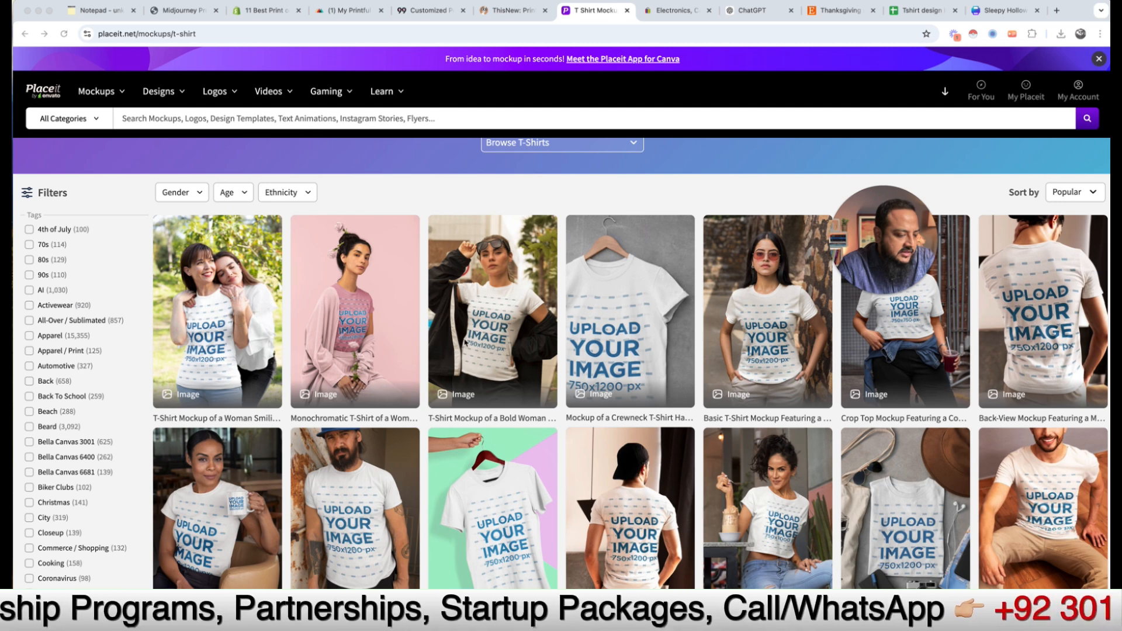
{"action": "left_click", "coordinate": [515, 263]}
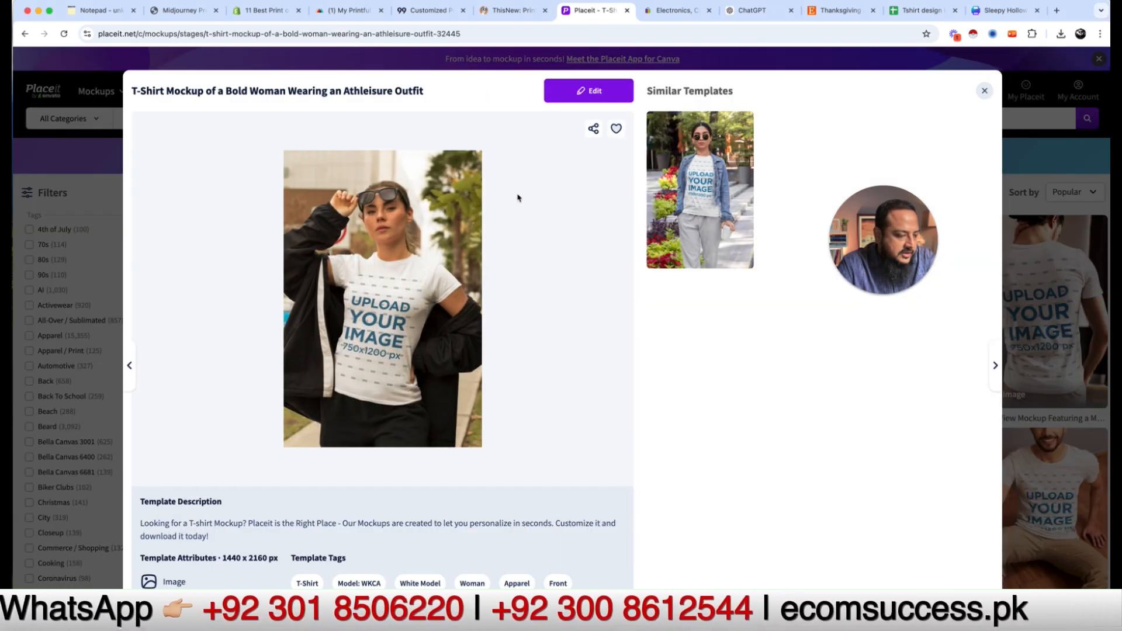
{"action": "left_click", "coordinate": [575, 97]}
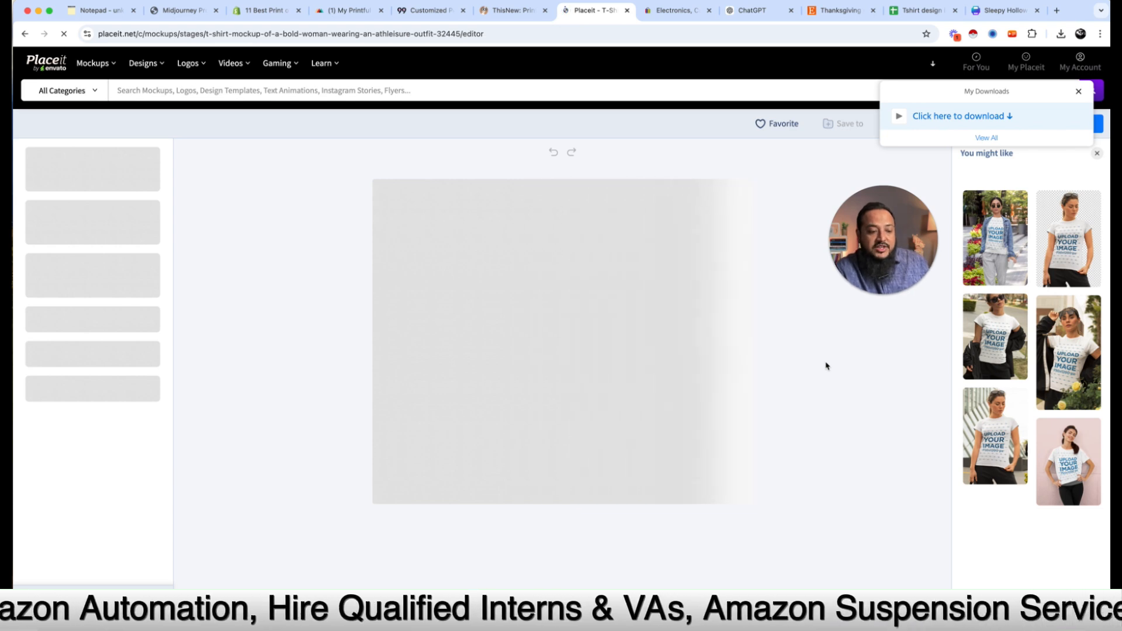
Step: Clear the popups and upload Sleepy Hollow EST 1970.png from the computer as the shirt design
{"action": "left_click", "coordinate": [951, 117]}
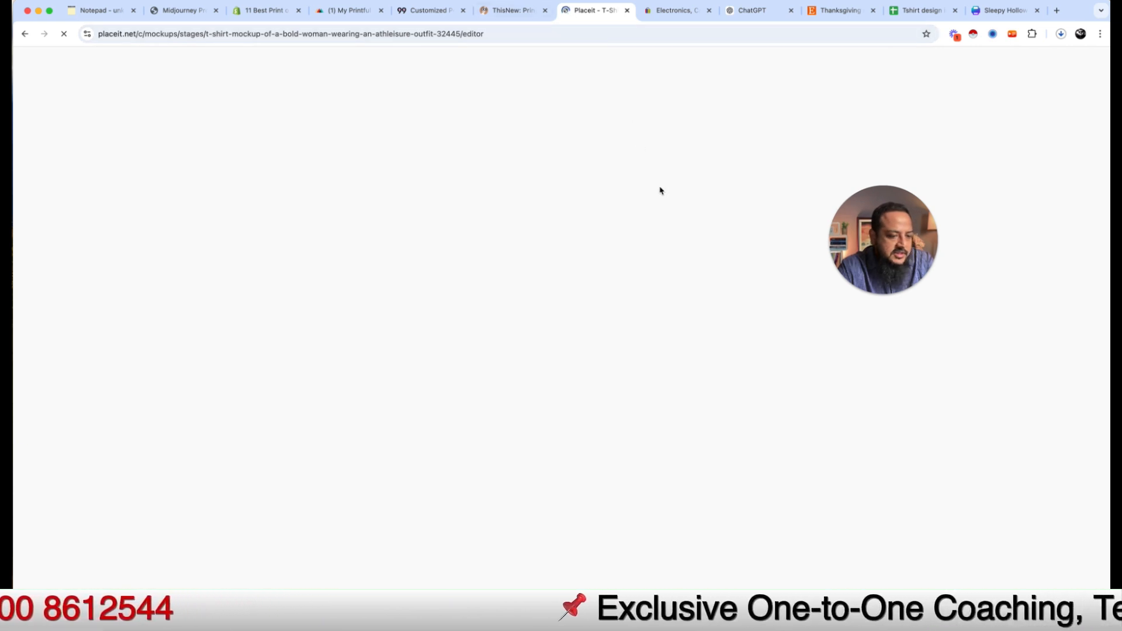
{"action": "mouse_move", "coordinate": [871, 229]}
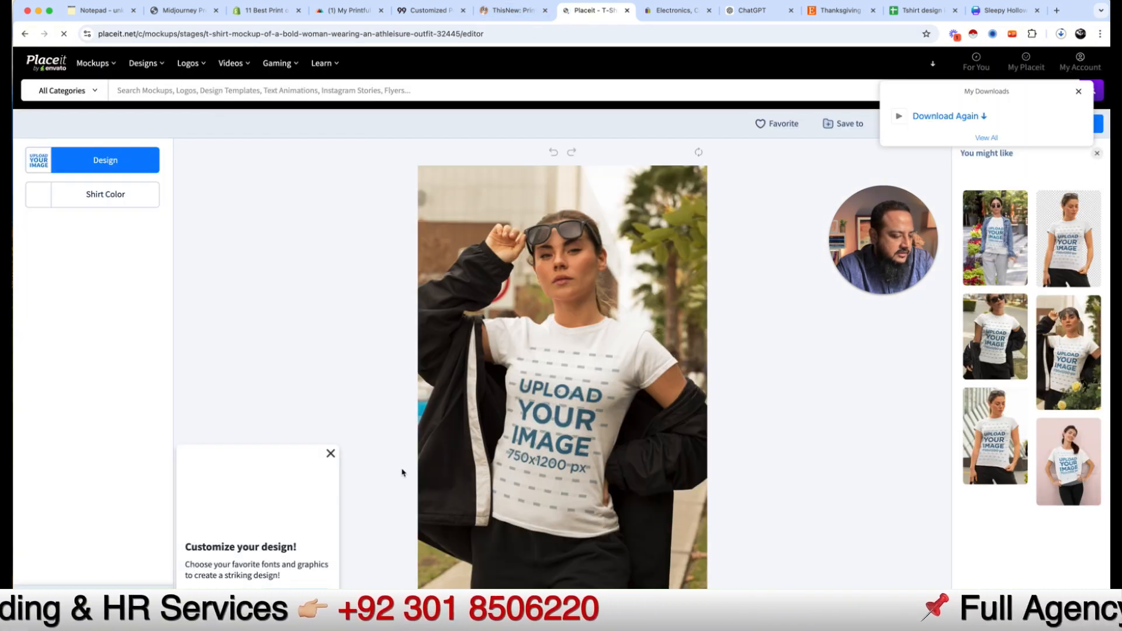
{"action": "left_click", "coordinate": [526, 436]}
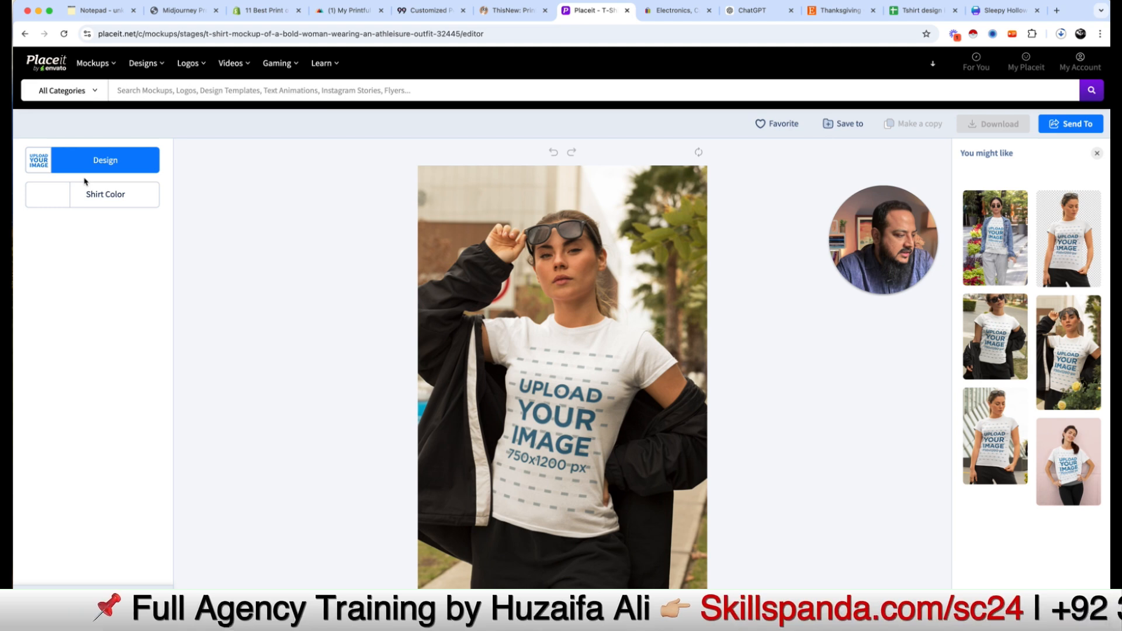
{"action": "left_click", "coordinate": [98, 163]}
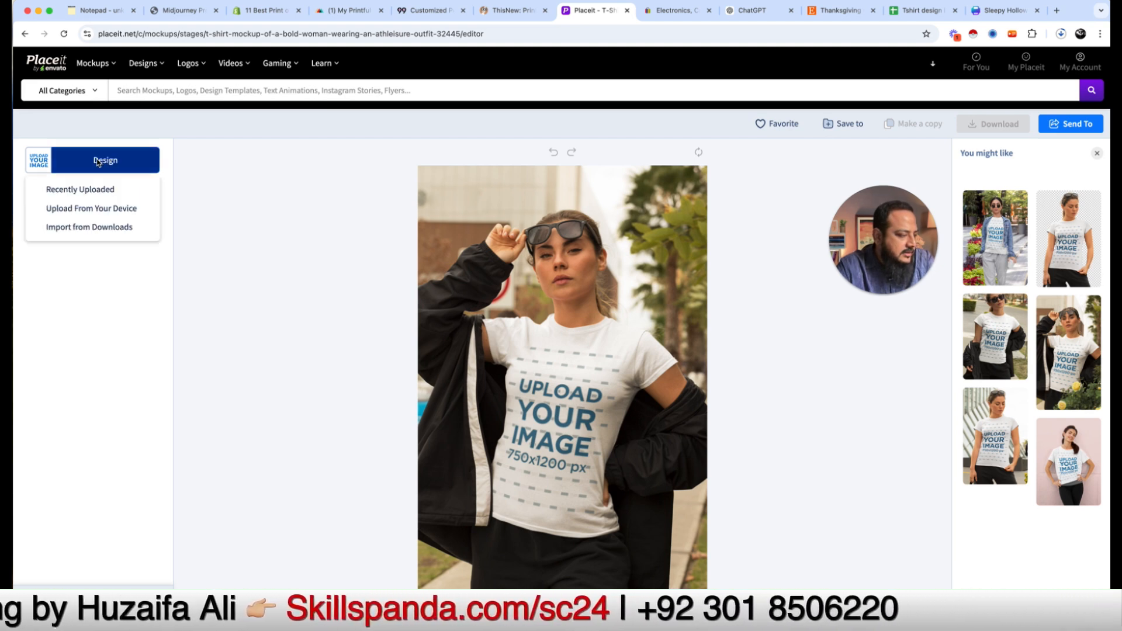
{"action": "left_click", "coordinate": [93, 207]}
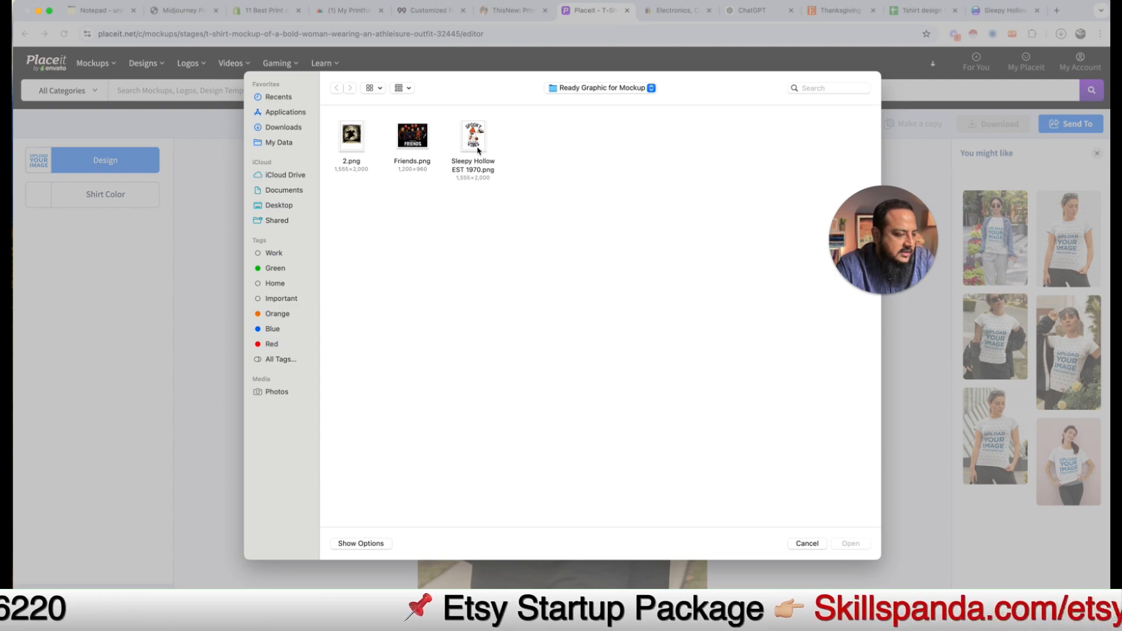
{"action": "left_click", "coordinate": [473, 141]}
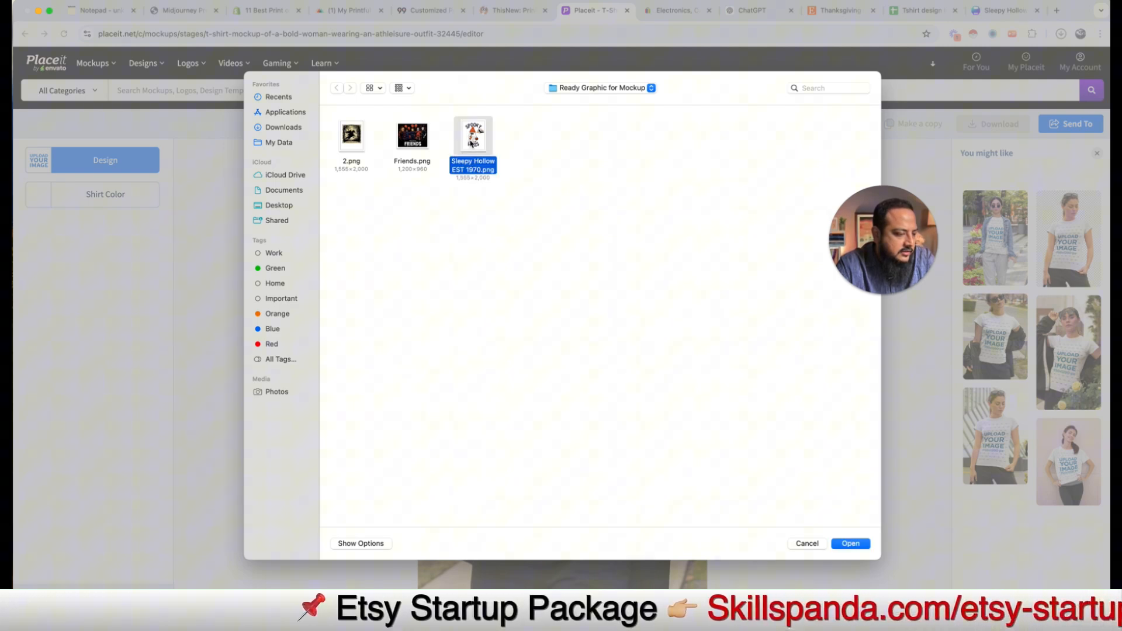
{"action": "left_click", "coordinate": [850, 544]}
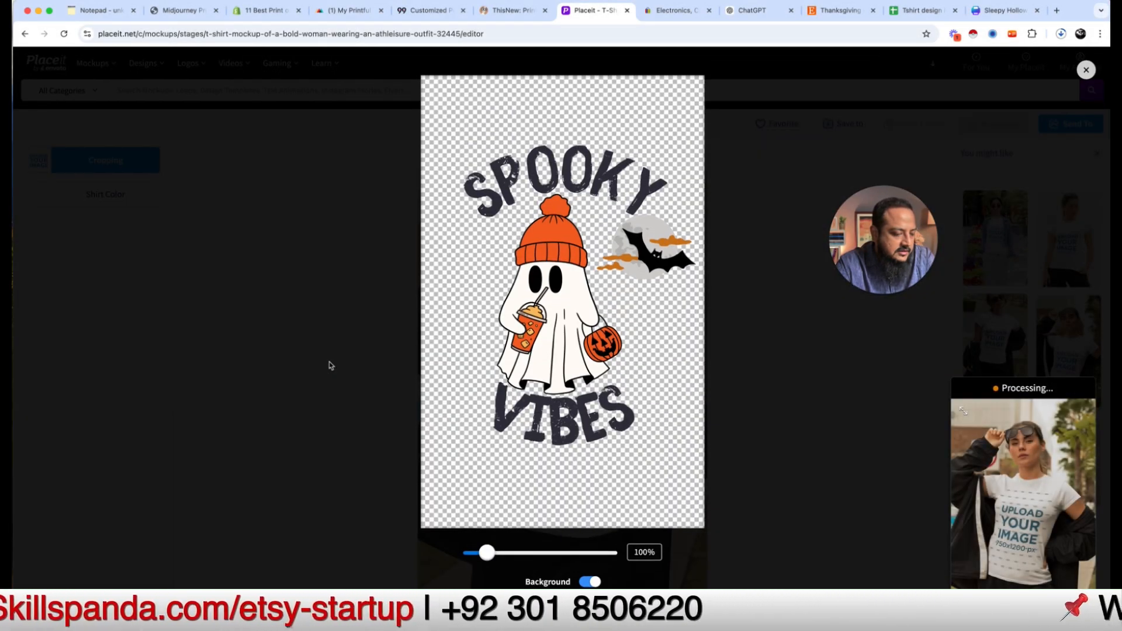
Step: Crop the design at 112% zoom, shifted slightly left, and place it on the shirt
{"action": "left_click_drag", "start_coordinate": [484, 551], "coordinate": [485, 550]}
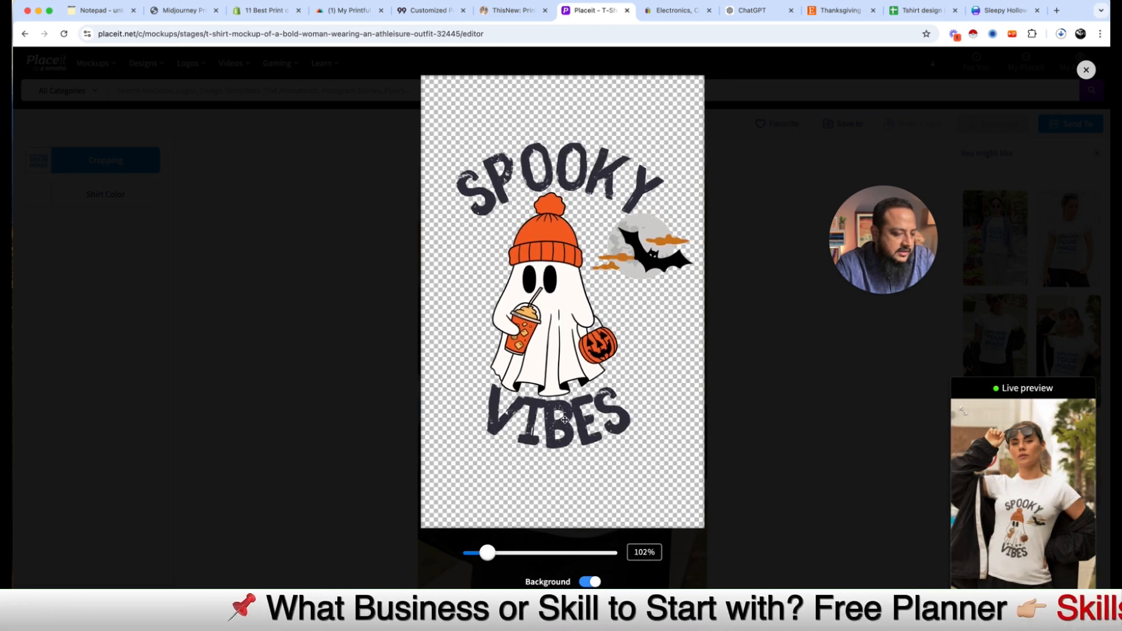
{"action": "left_click_drag", "start_coordinate": [565, 419], "coordinate": [550, 421]}
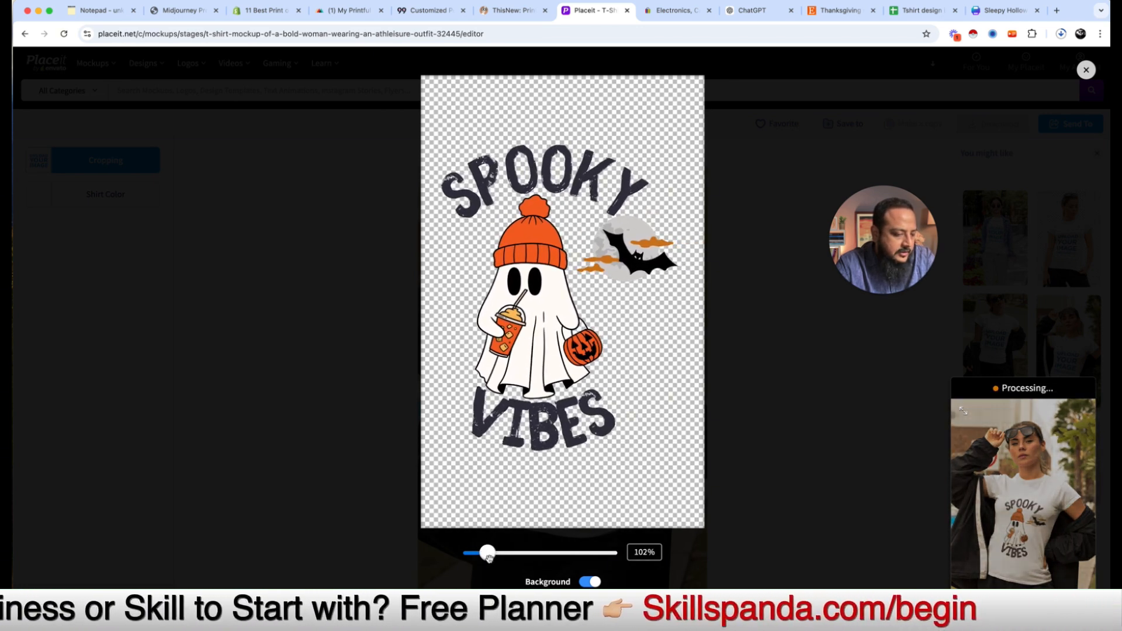
{"action": "left_click_drag", "start_coordinate": [489, 554], "coordinate": [493, 553]}
{"action": "scroll", "coordinate": [493, 553], "scroll_direction": "down", "scroll_amount": 2}
{"action": "left_click", "coordinate": [601, 566]}
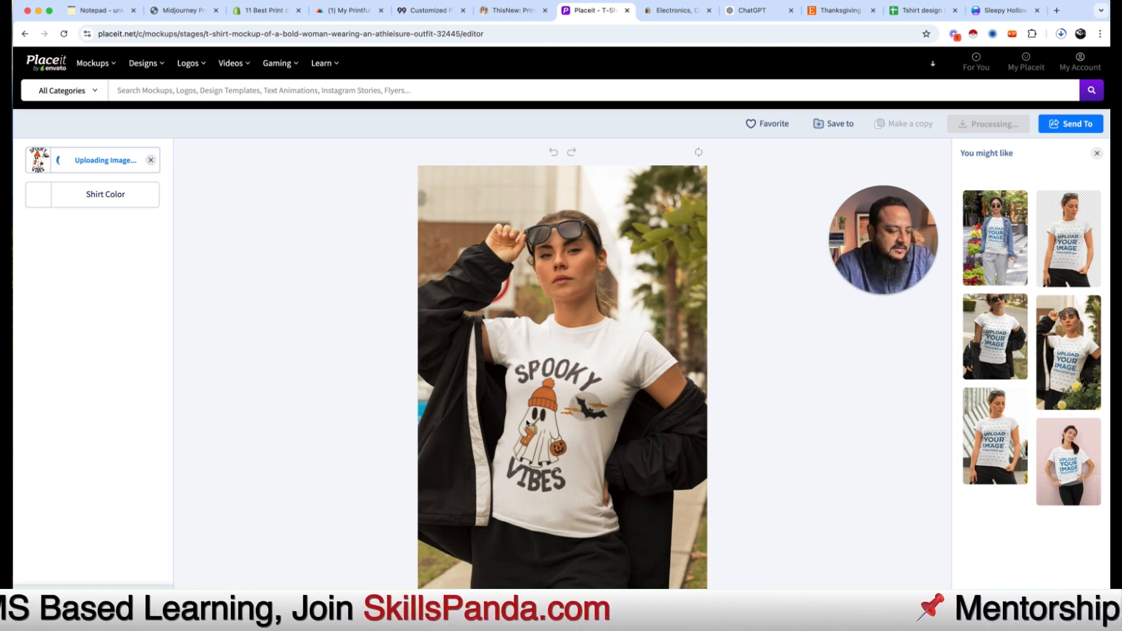
Step: Recolour the bold woman's shirt from white to bright aqua (#00ffda), trying magenta first
{"action": "left_click", "coordinate": [1071, 123]}
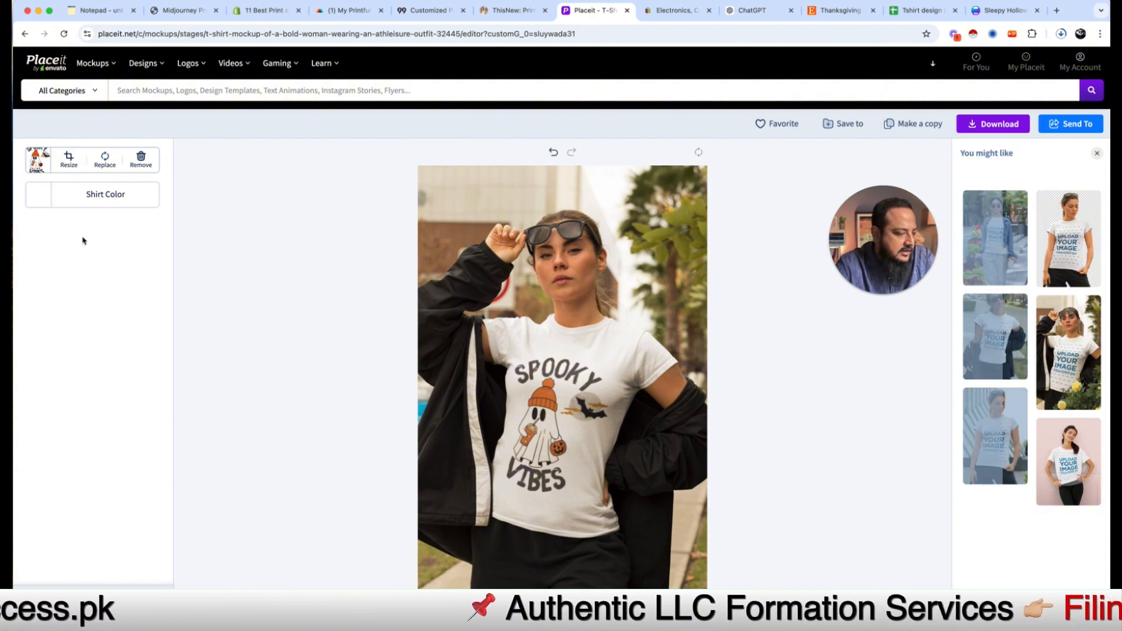
{"action": "left_click", "coordinate": [93, 194]}
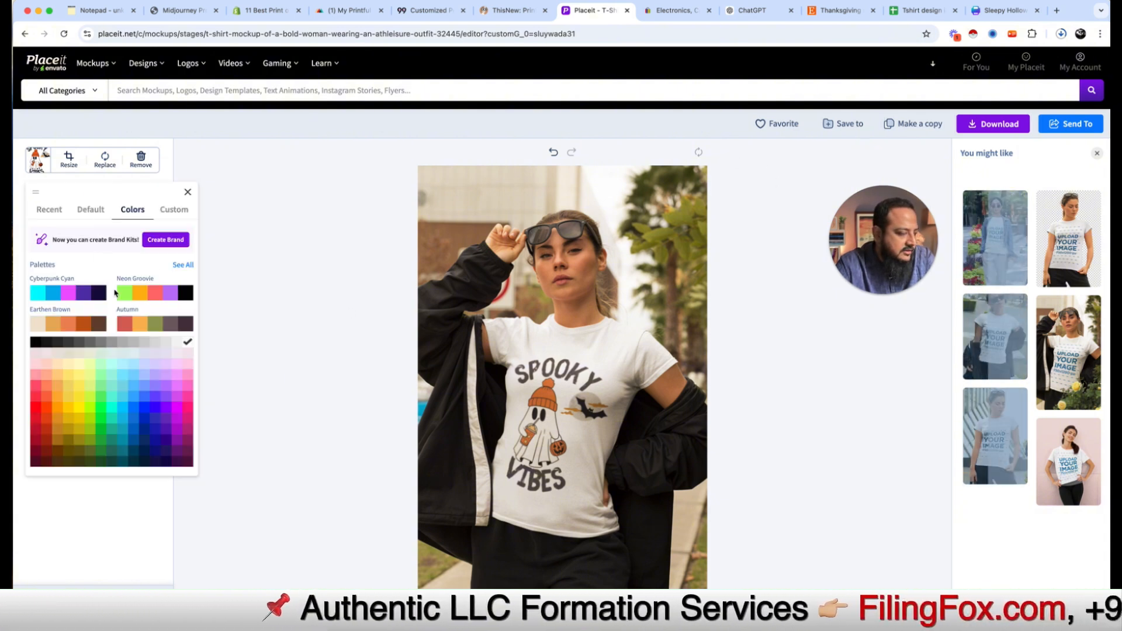
{"action": "left_click", "coordinate": [69, 297]}
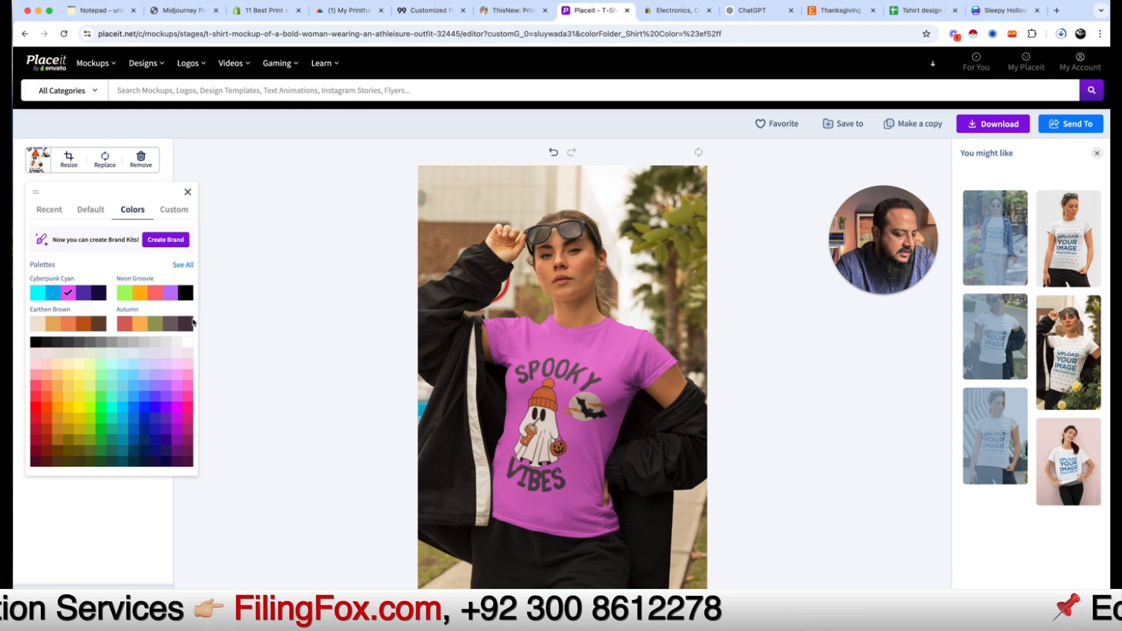
{"action": "left_click", "coordinate": [112, 410]}
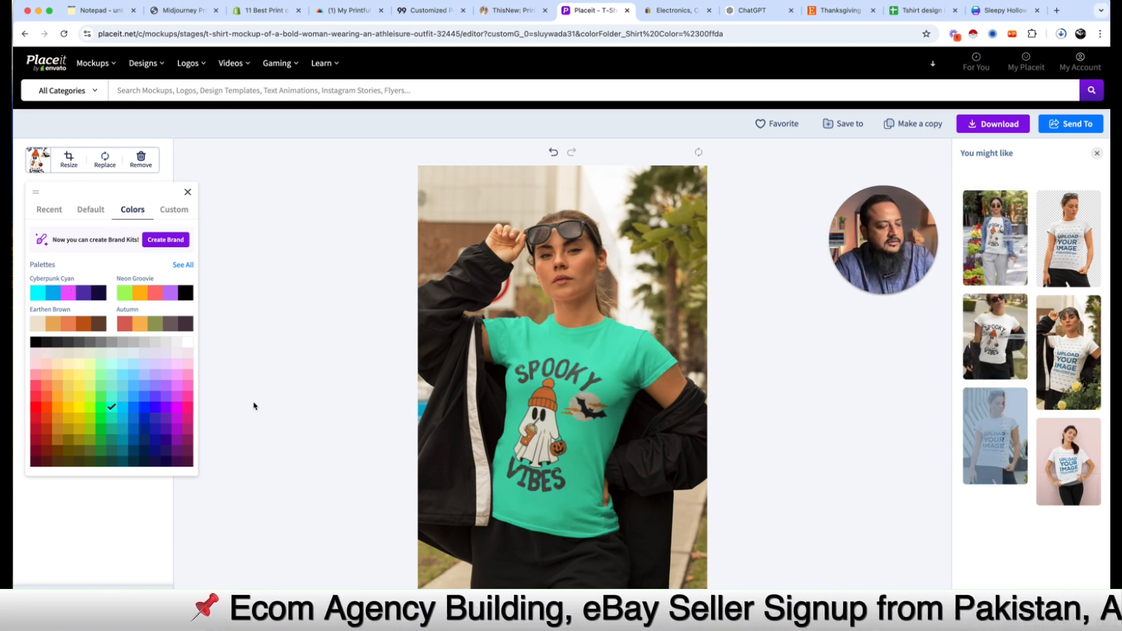
{"action": "left_click", "coordinate": [330, 356]}
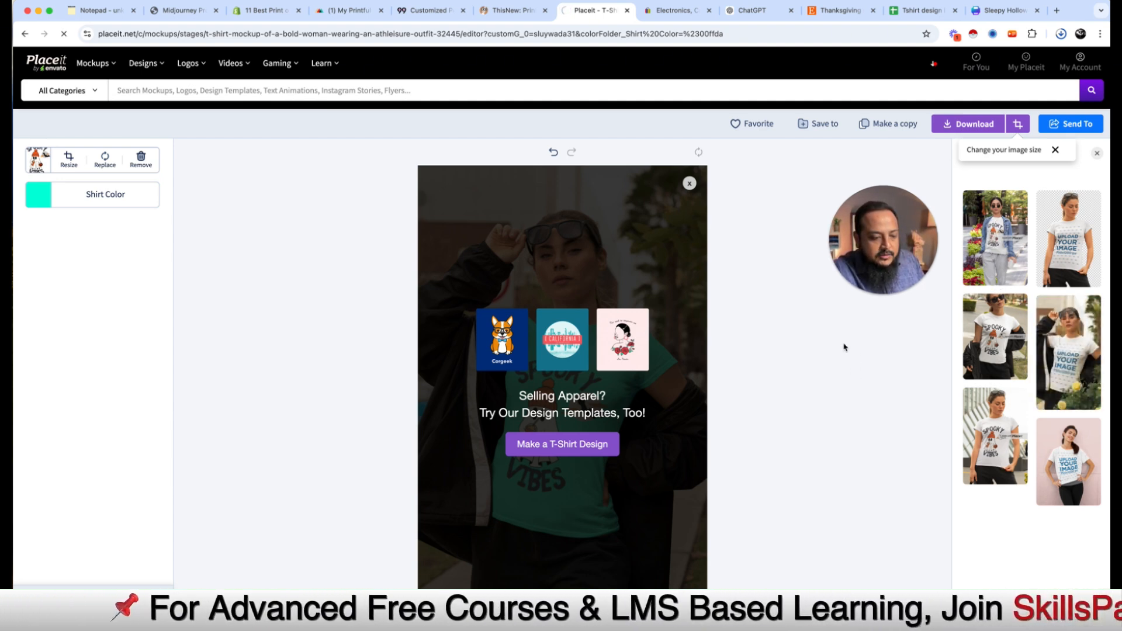
Step: Open the sunglasses athleisure mockup with the Spooky Vibes design, then return to the Notepad outline
{"action": "left_click", "coordinate": [981, 316]}
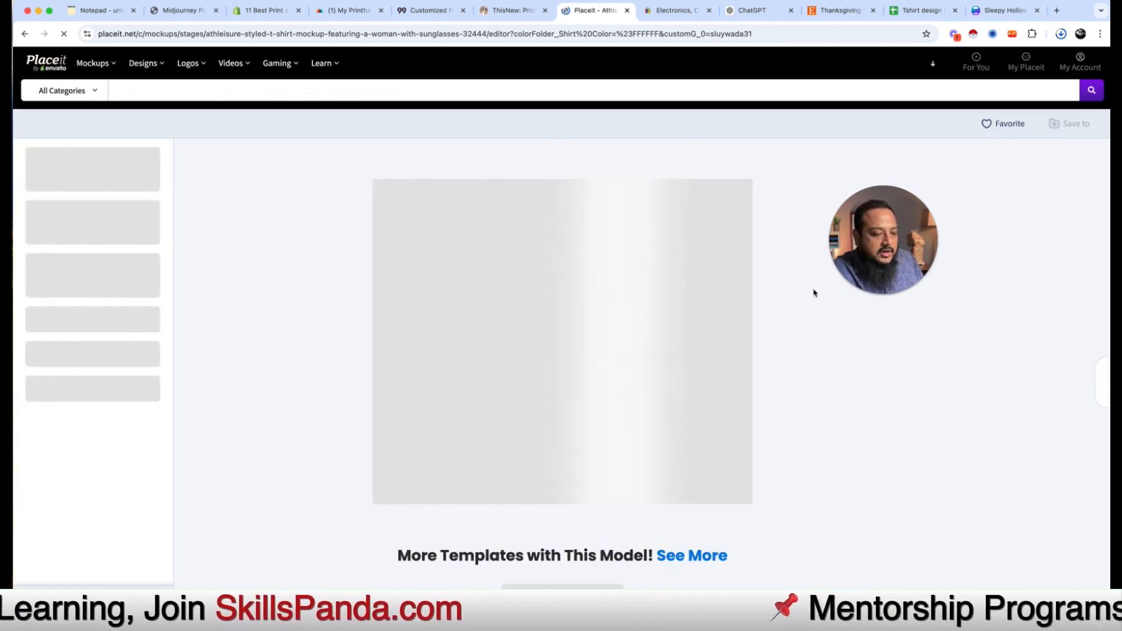
{"action": "mouse_move", "coordinate": [871, 269]}
{"action": "left_click_drag", "start_coordinate": [890, 240], "coordinate": [283, 104]}
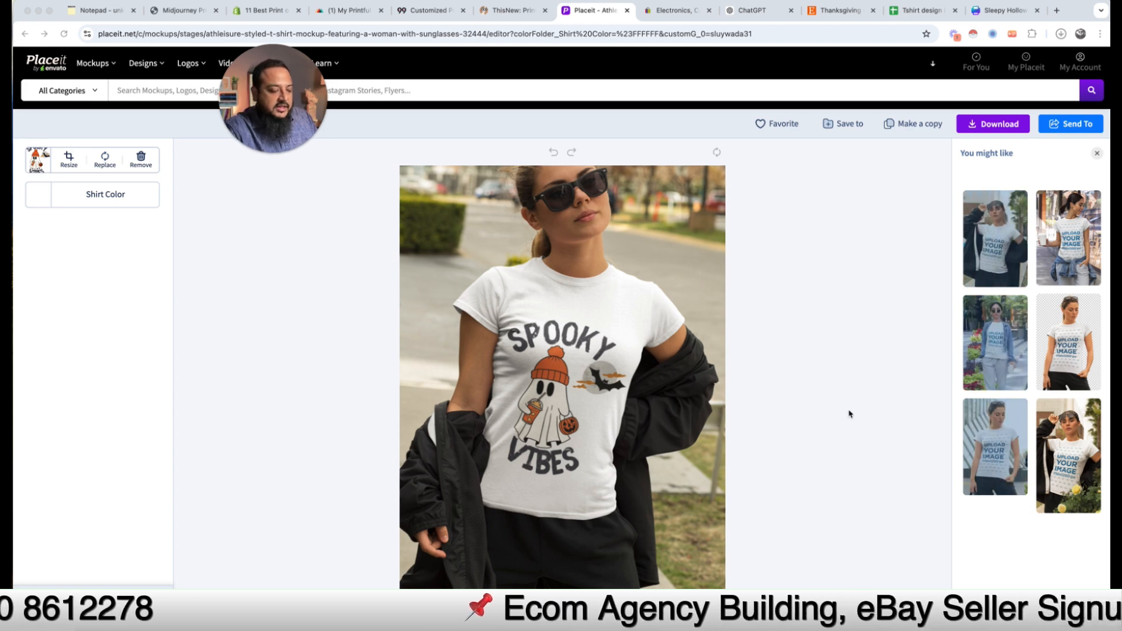
{"action": "left_click_drag", "start_coordinate": [307, 104], "coordinate": [874, 196]}
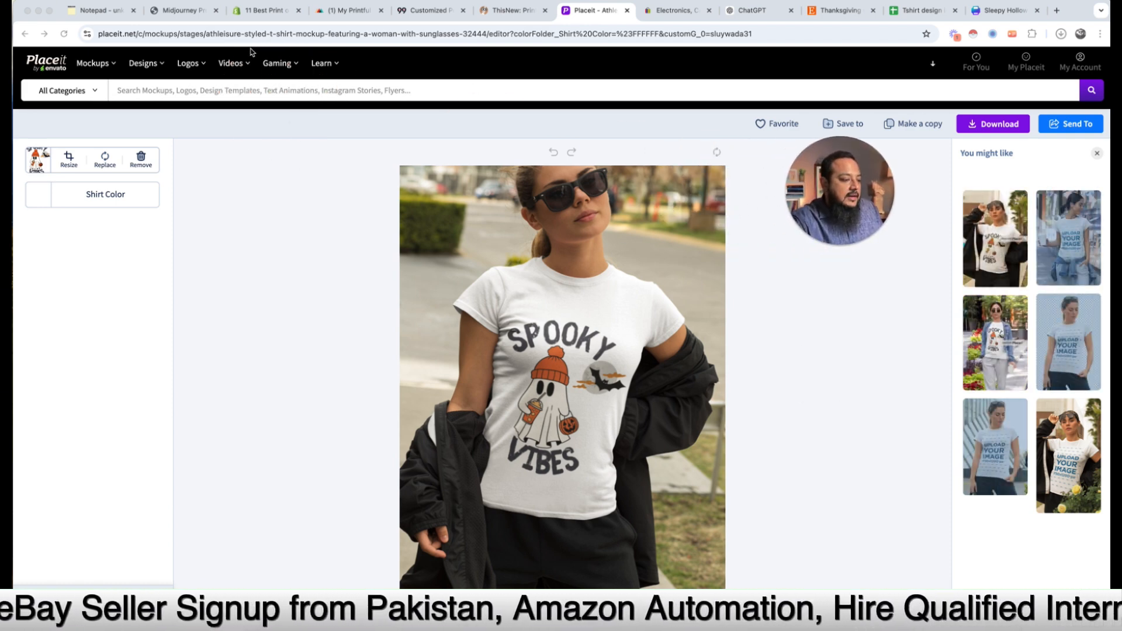
{"action": "left_click", "coordinate": [111, 10]}
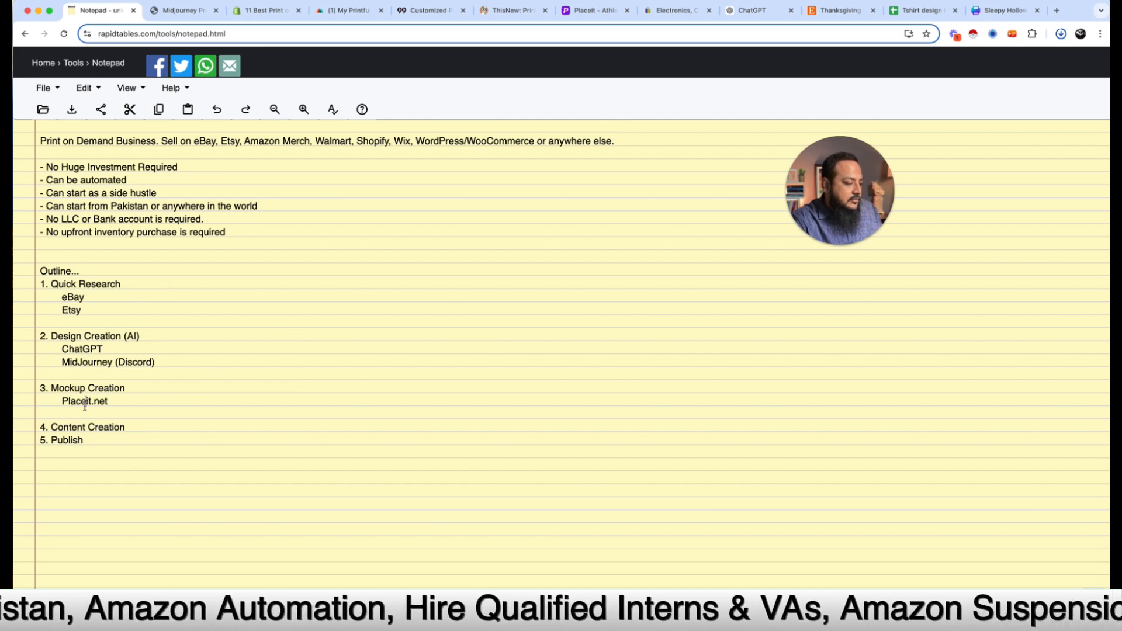
Step: Add Title, Description and Tags as separate lines under 4. Content Creation in the outline
{"action": "key", "text": "Return"}
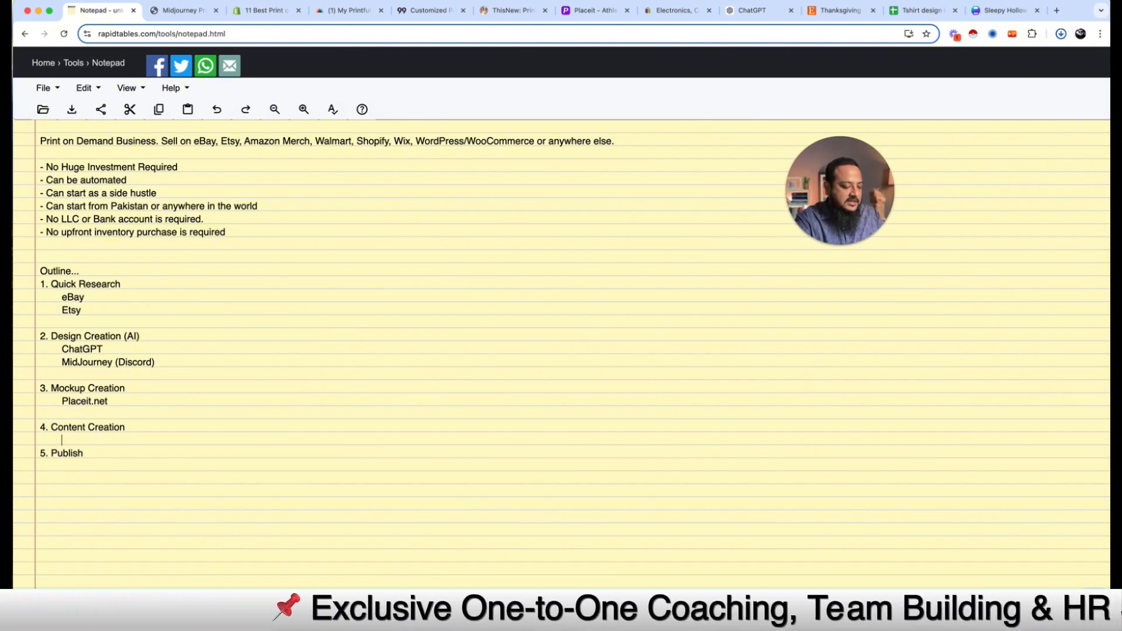
{"action": "type", "text": "Title"}
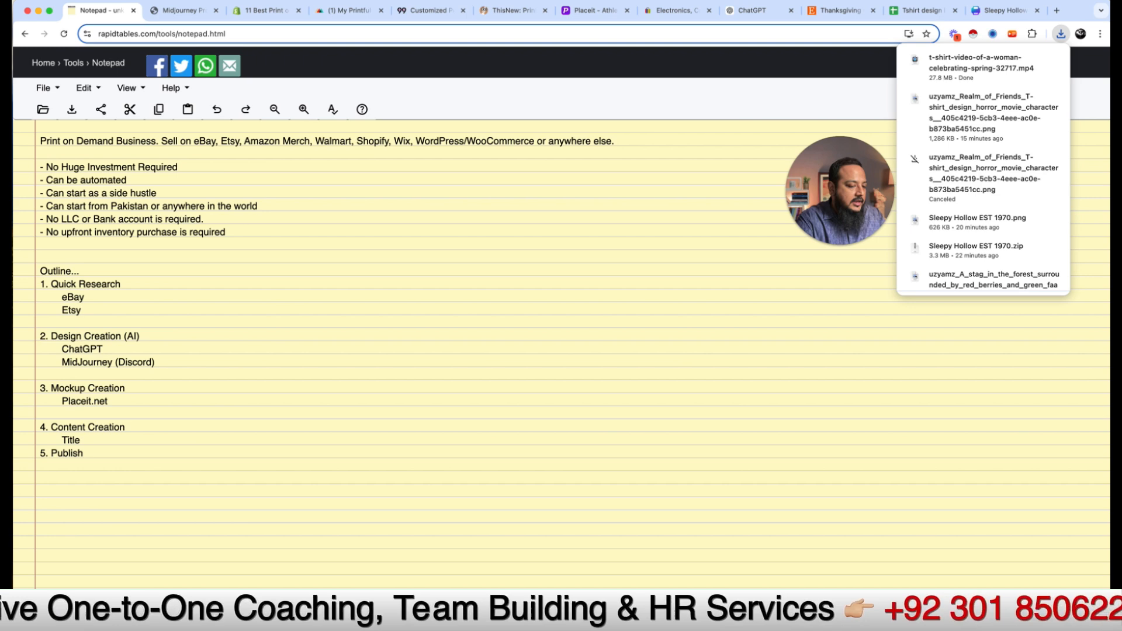
{"action": "key", "text": "Return"}
{"action": "left_click", "coordinate": [418, 235]}
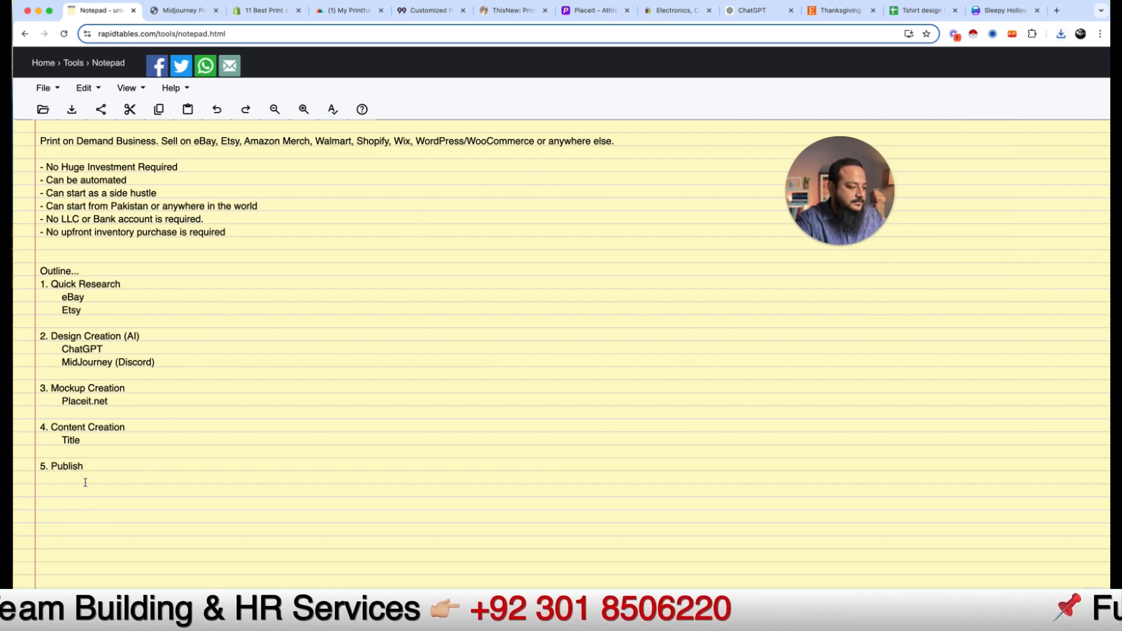
{"action": "type", "text": "Description"}
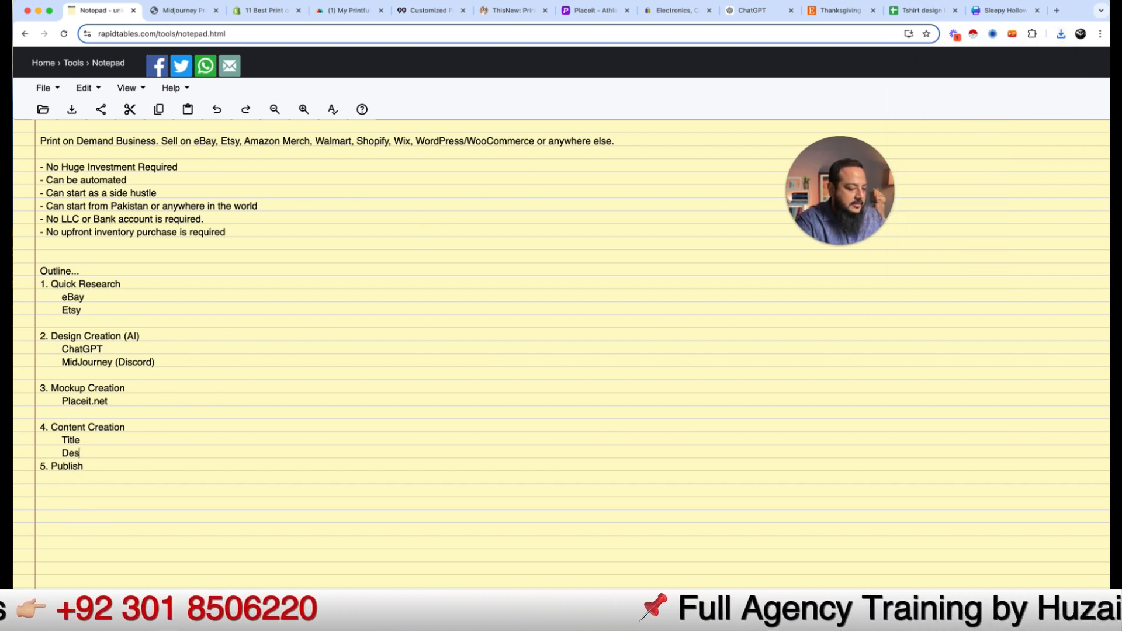
{"action": "key", "text": "Return"}
{"action": "type", "text": "Ta"}
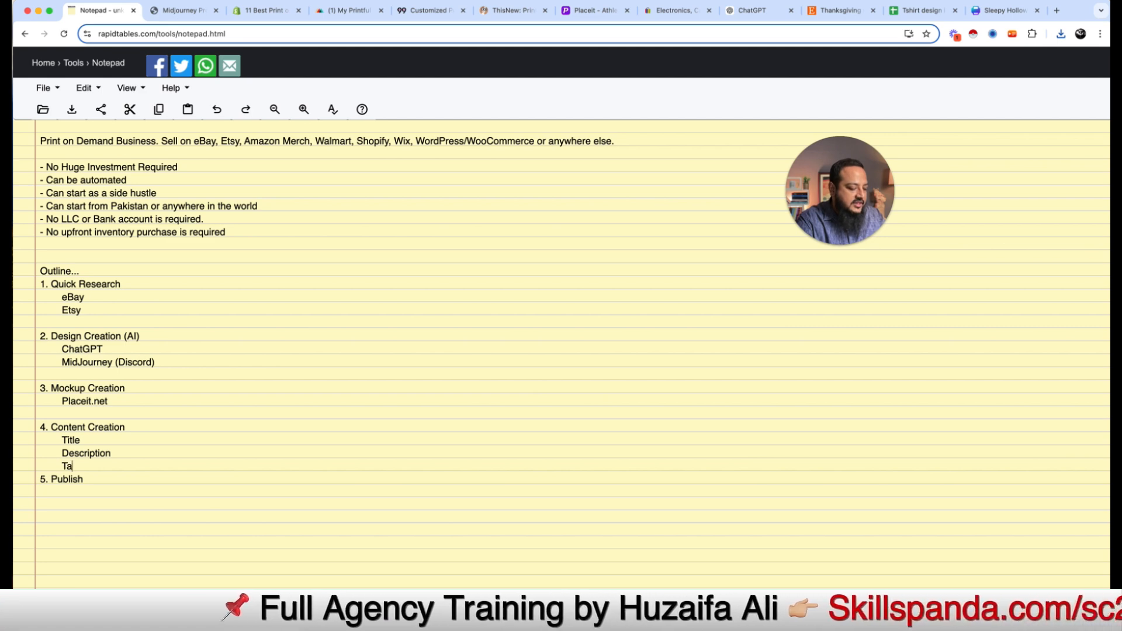
{"action": "type", "text": "gs"}
{"action": "key", "text": "Return"}
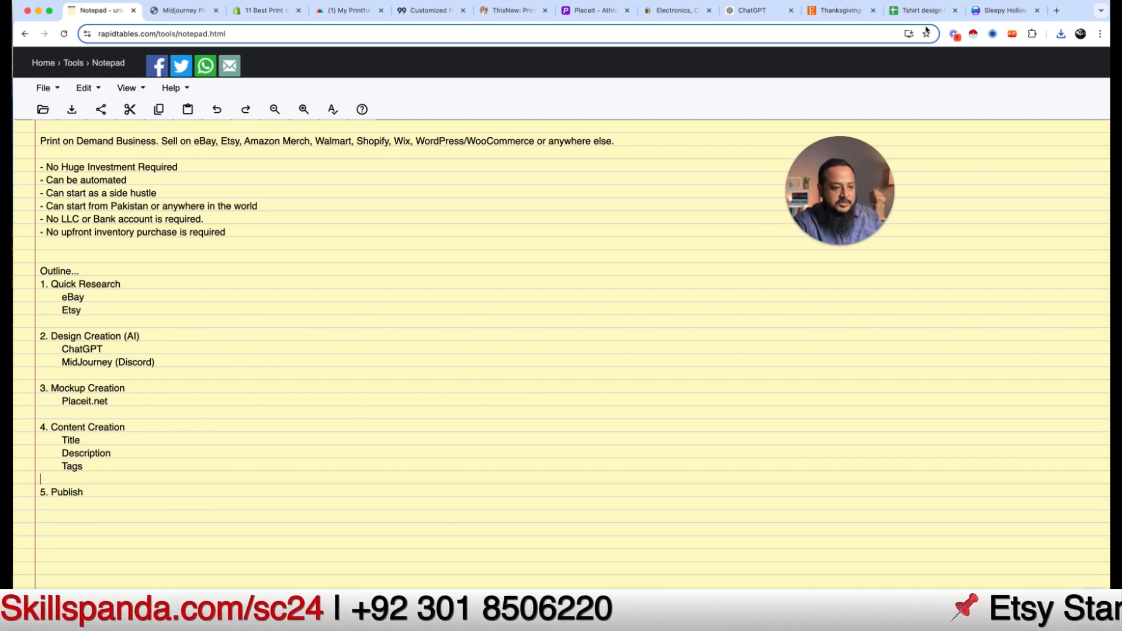
{"action": "left_click", "coordinate": [598, 13]}
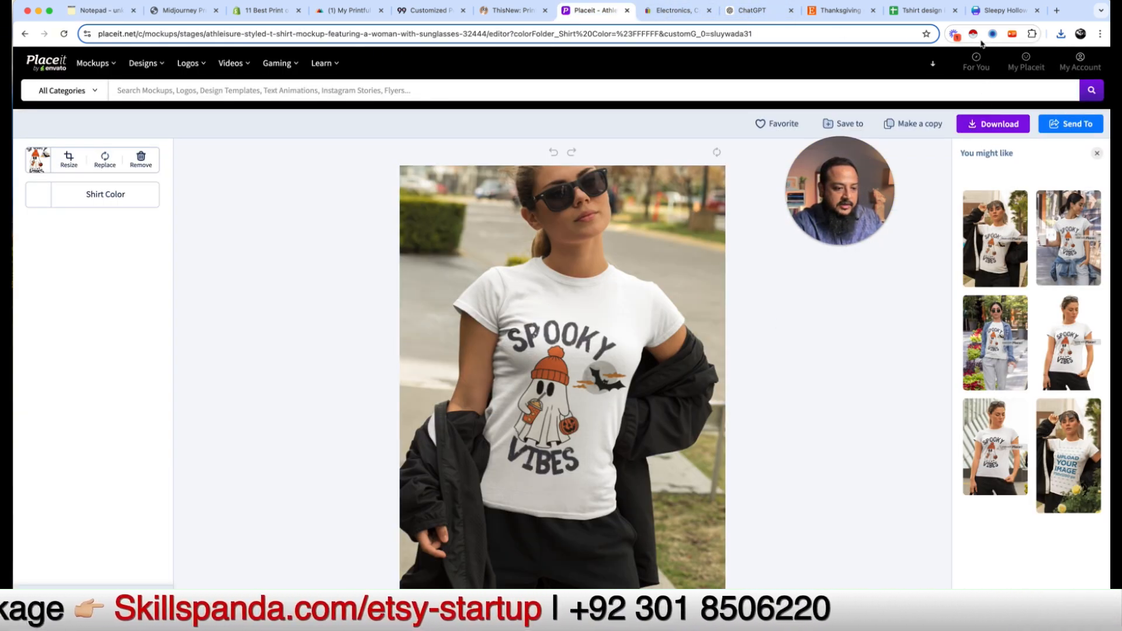
Step: Check the recent downloads, then play the Spooky Vibes hoodie video in QuickTime Player
{"action": "left_click", "coordinate": [1059, 34]}
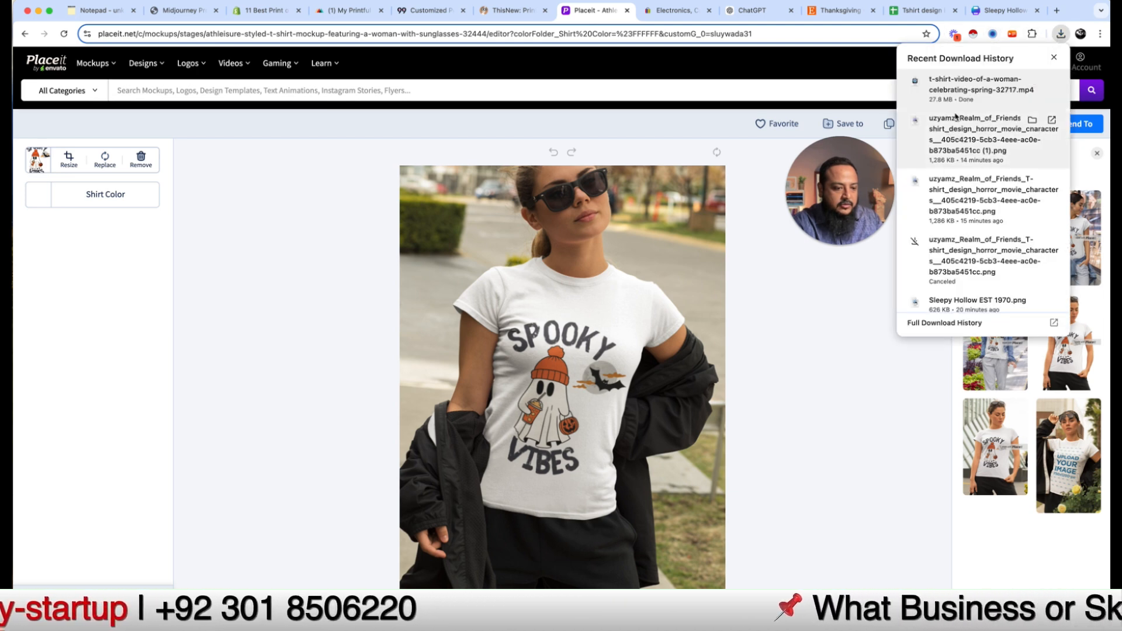
{"action": "left_click", "coordinate": [982, 88]}
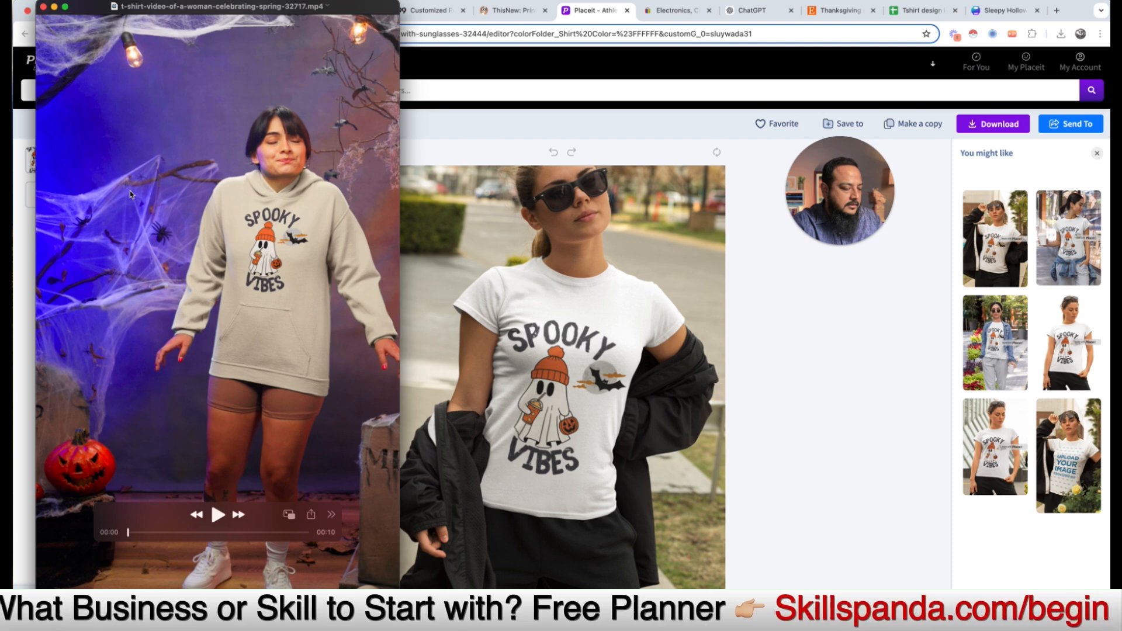
{"action": "left_click", "coordinate": [218, 515]}
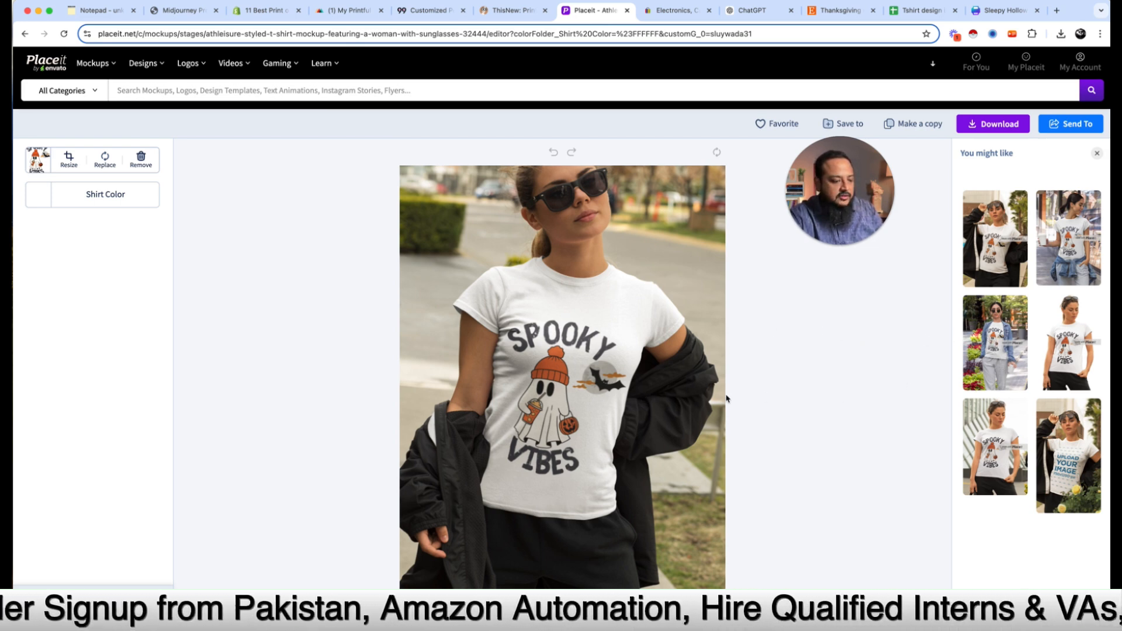
Step: Add a 'Suppliers' heading below '5. Publish' in the notes, then select the Shopify article's address
{"action": "left_click_drag", "start_coordinate": [852, 194], "coordinate": [853, 223]}
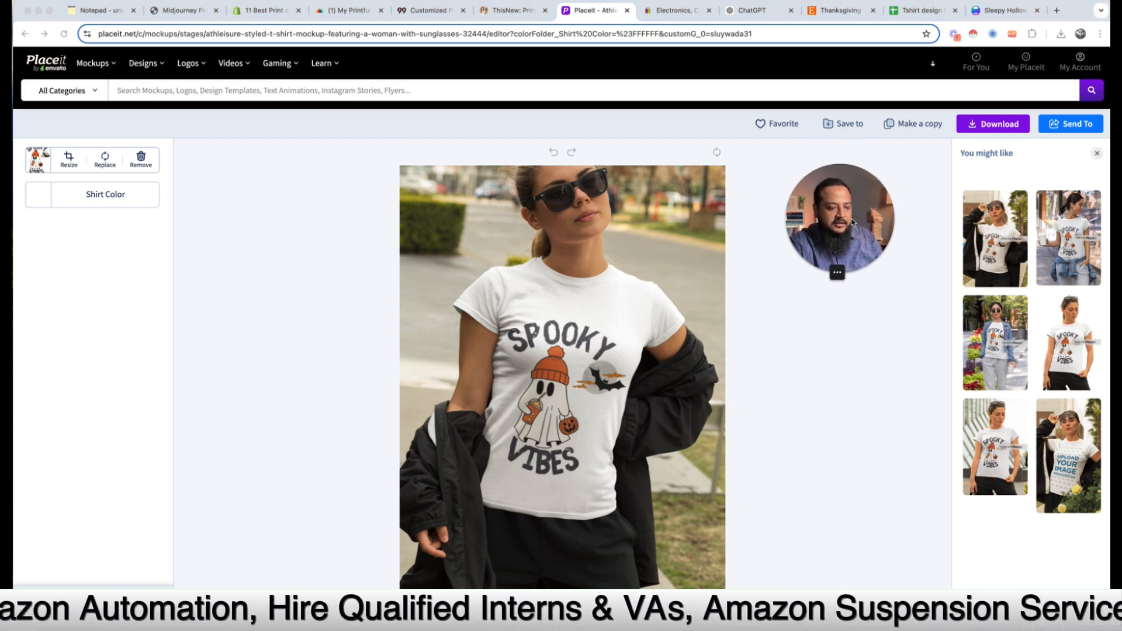
{"action": "left_click", "coordinate": [836, 473]}
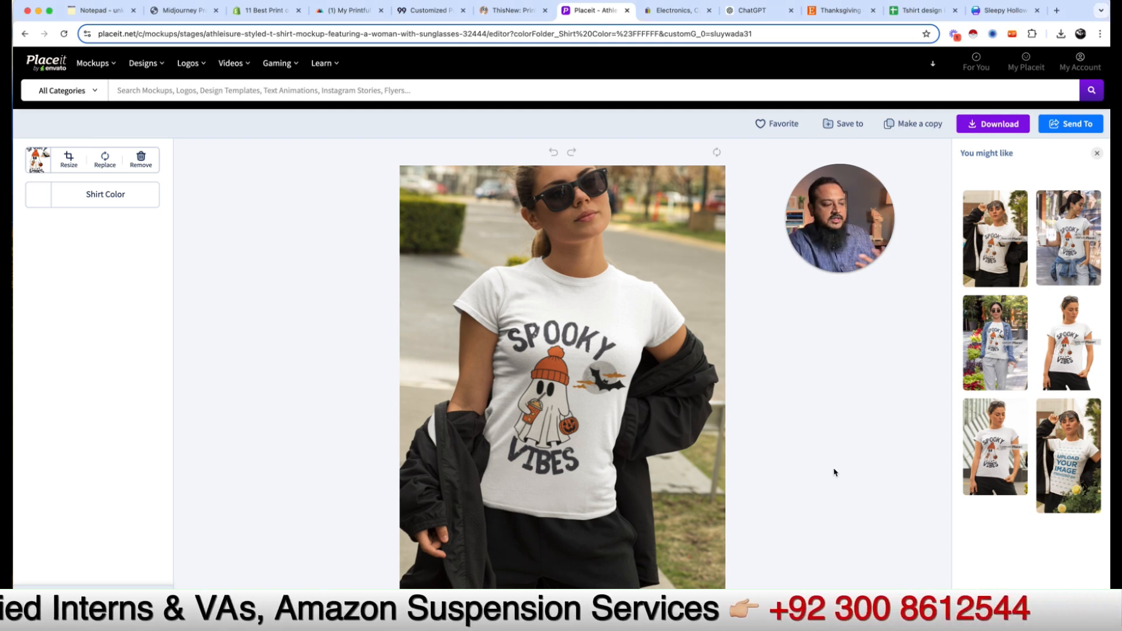
{"action": "left_click", "coordinate": [79, 204]}
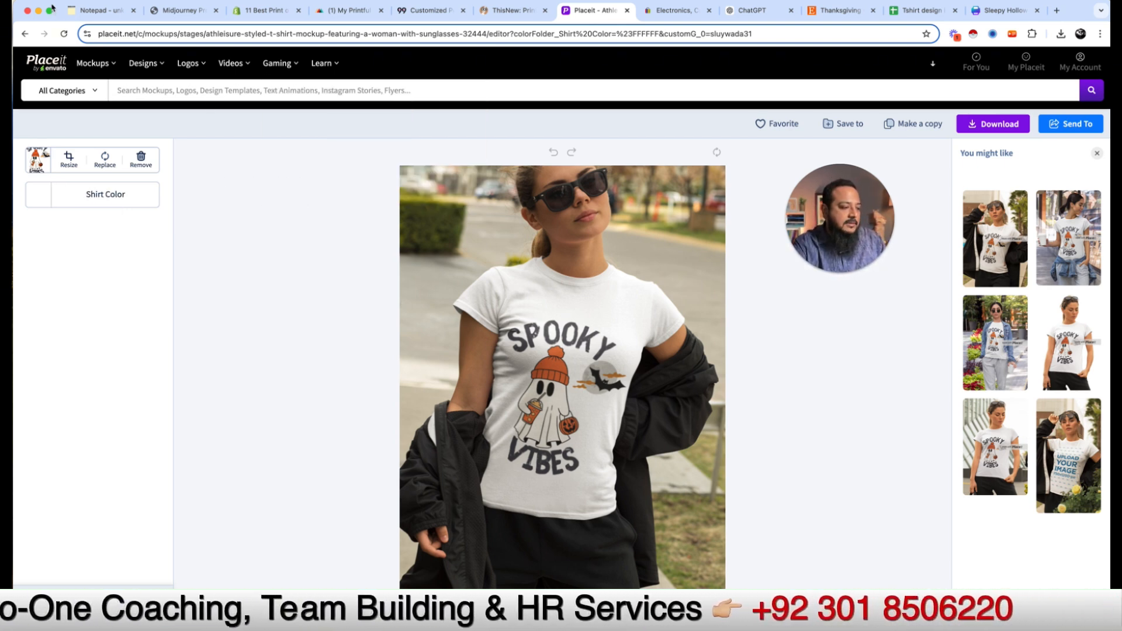
{"action": "left_click", "coordinate": [97, 11]}
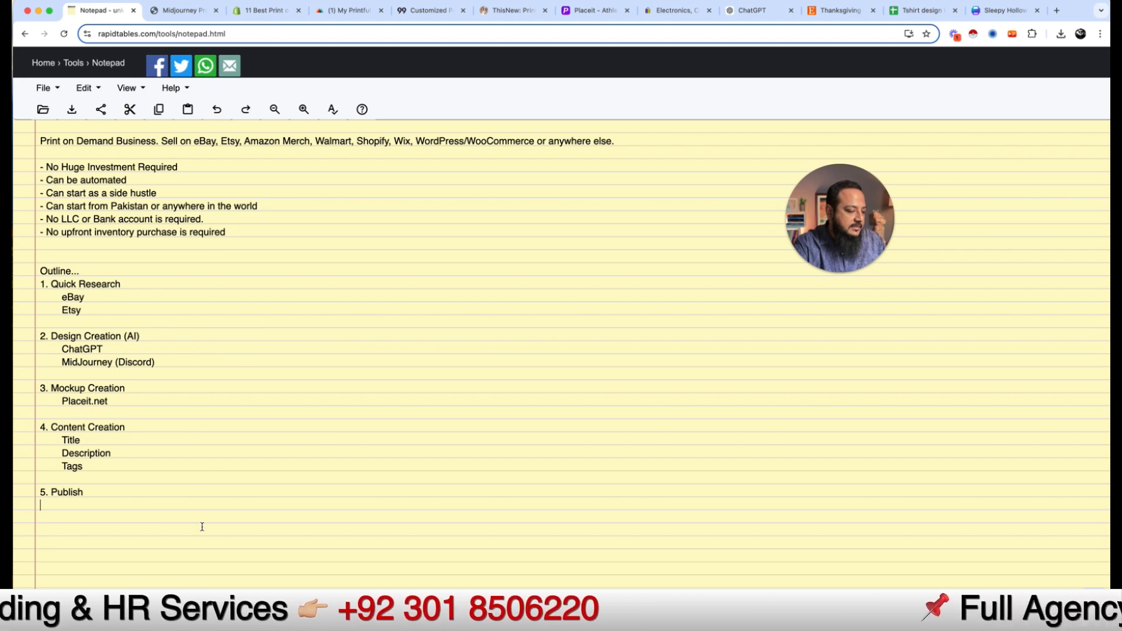
{"action": "type", "text": "Suppliers"}
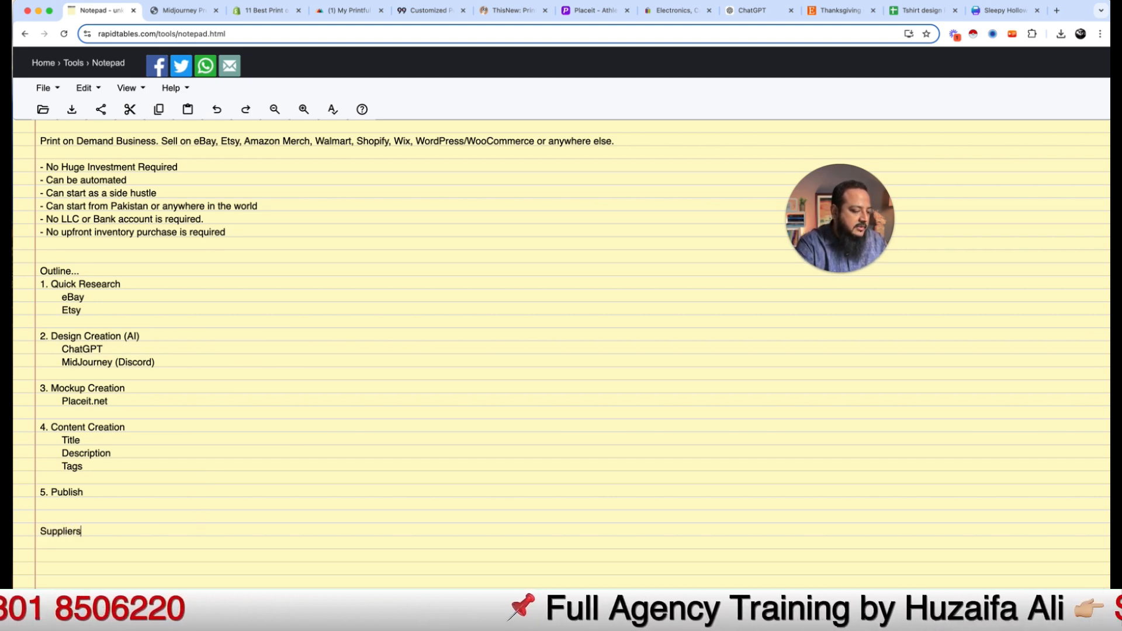
{"action": "left_click", "coordinate": [267, 12]}
{"action": "left_click", "coordinate": [229, 30]}
{"action": "key", "text": "super+c"}
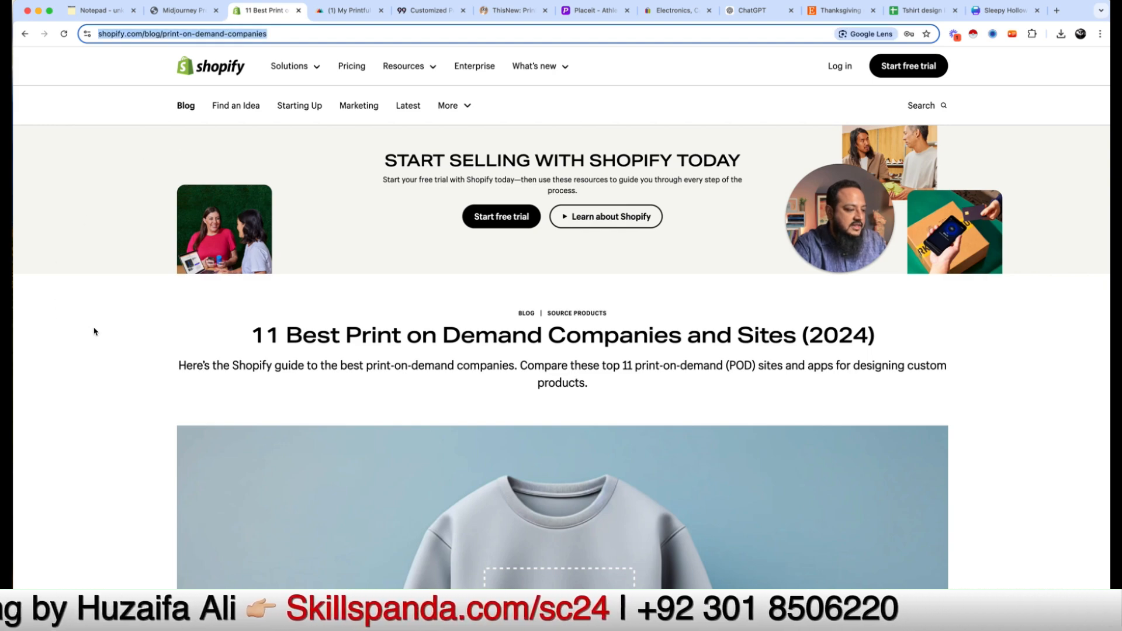
Step: Copy the Shopify print-on-demand article's URL and paste it under Suppliers in the notes
{"action": "scroll", "coordinate": [114, 483], "scroll_direction": "down", "scroll_amount": 10}
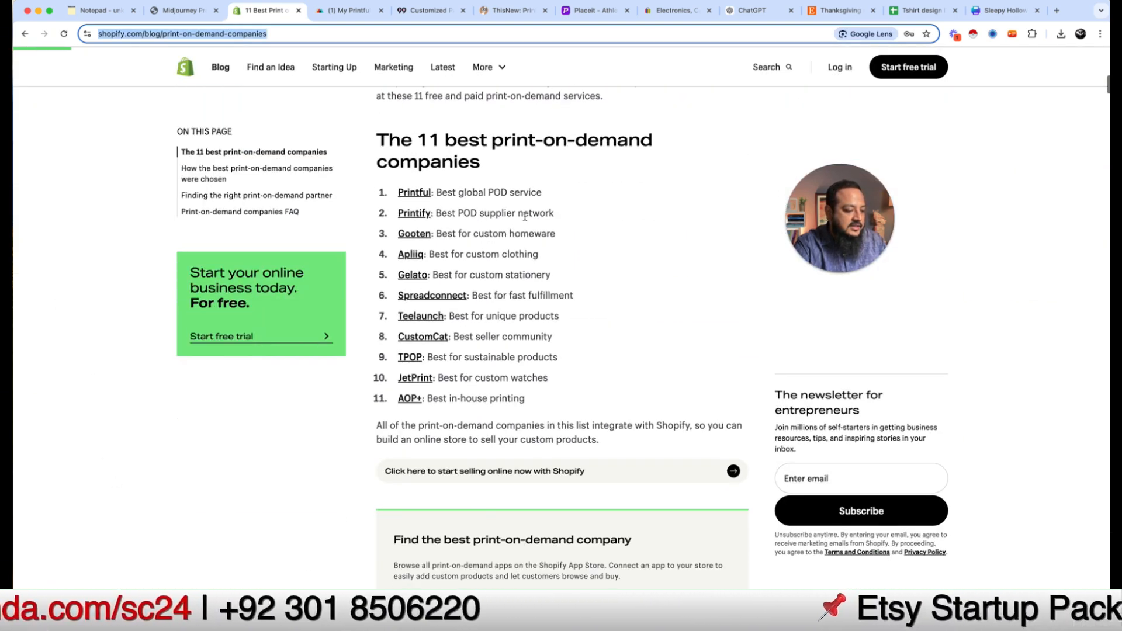
{"action": "left_click_drag", "start_coordinate": [550, 394], "coordinate": [422, 206]}
{"action": "left_click", "coordinate": [423, 206]}
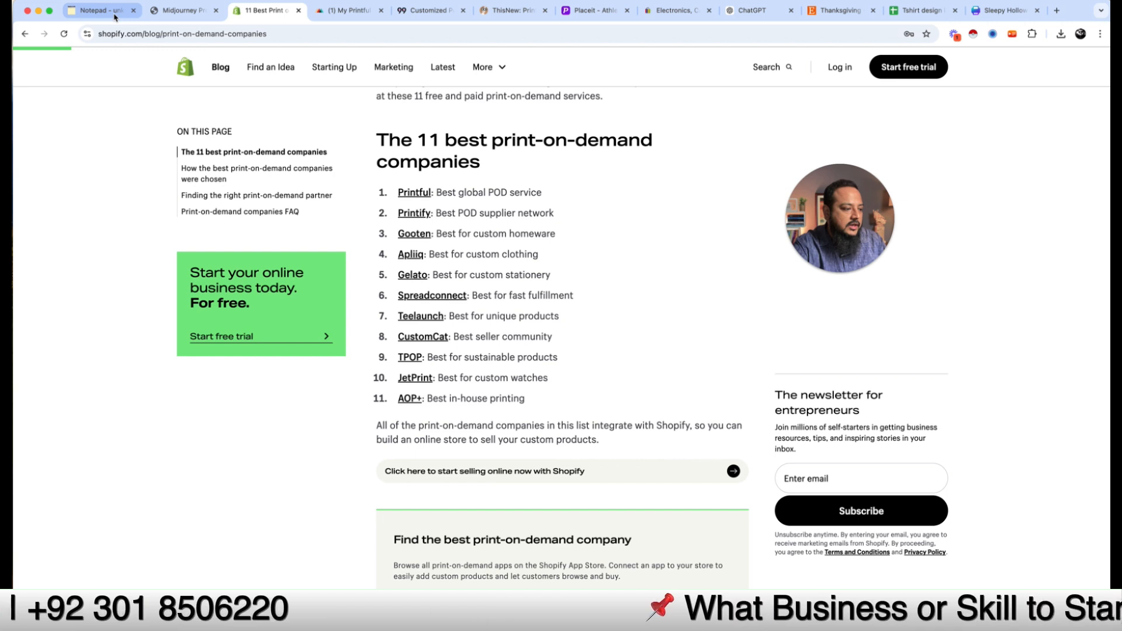
{"action": "left_click", "coordinate": [97, 10]}
{"action": "key", "text": "super+v"}
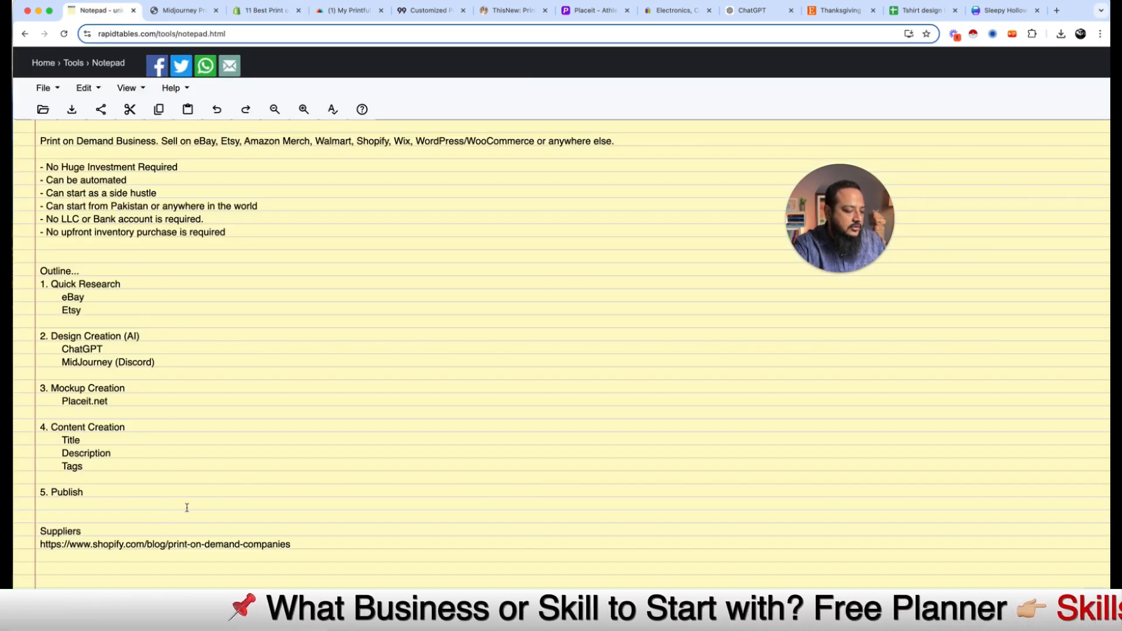
Step: Indent the Shopify link under Suppliers, then bring up the 99DIY Pillows & Pillowcases page
{"action": "left_click", "coordinate": [41, 545]}
{"action": "key", "text": "Tab"}
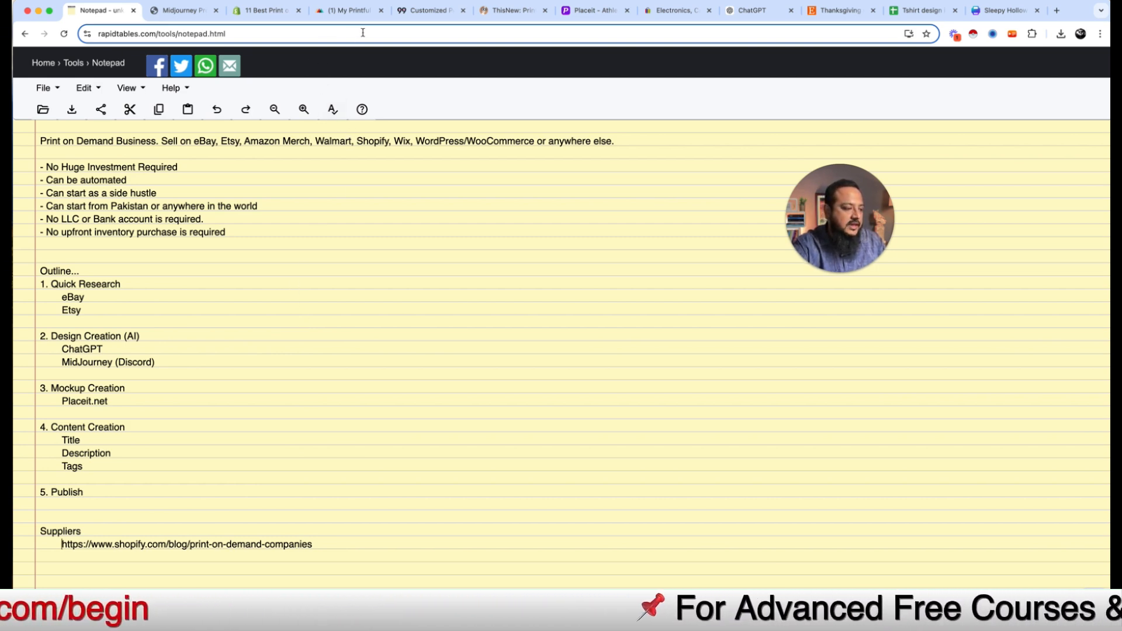
{"action": "left_click", "coordinate": [428, 12]}
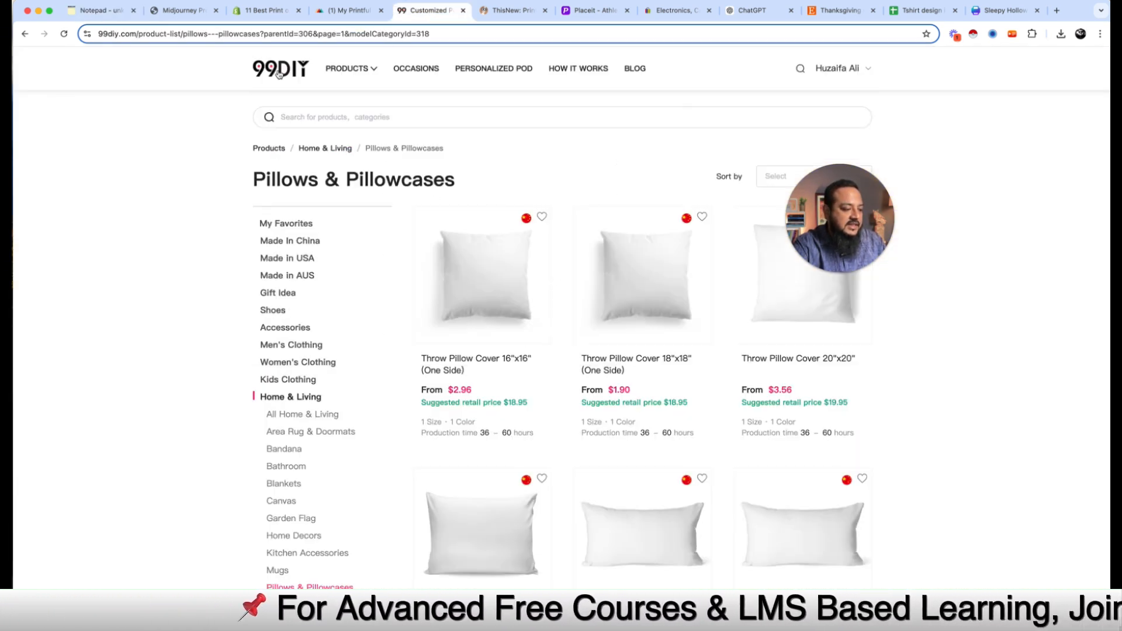
Step: Reload the 99DIY homepage, then look through the ThisNew, Printful, eBay and ChatGPT tabs
{"action": "left_click", "coordinate": [280, 74]}
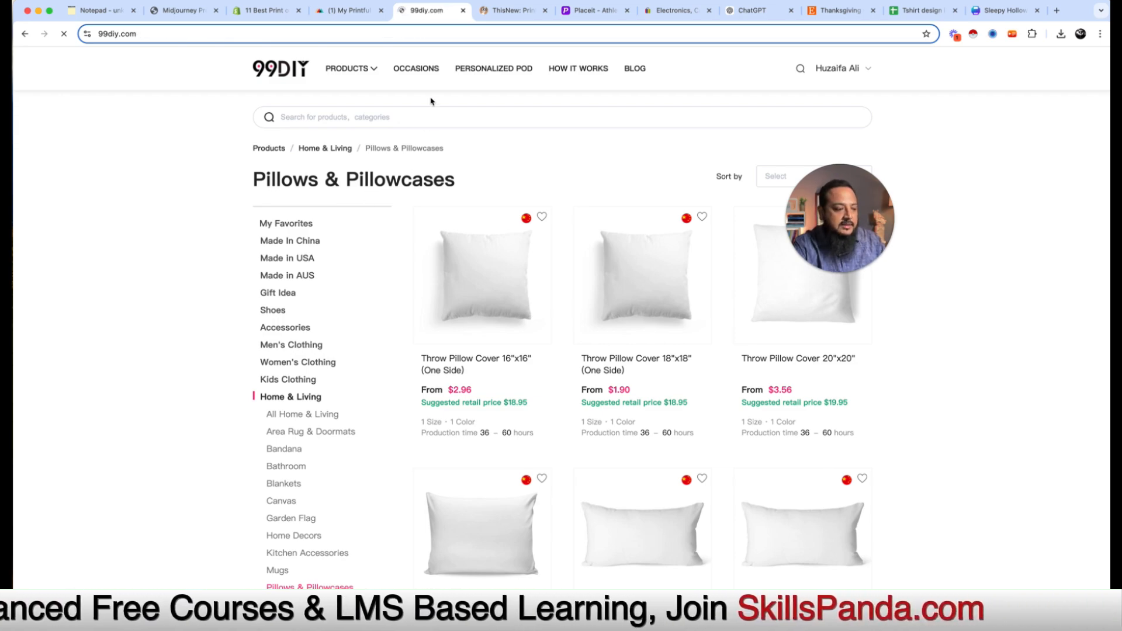
{"action": "left_click", "coordinate": [507, 11]}
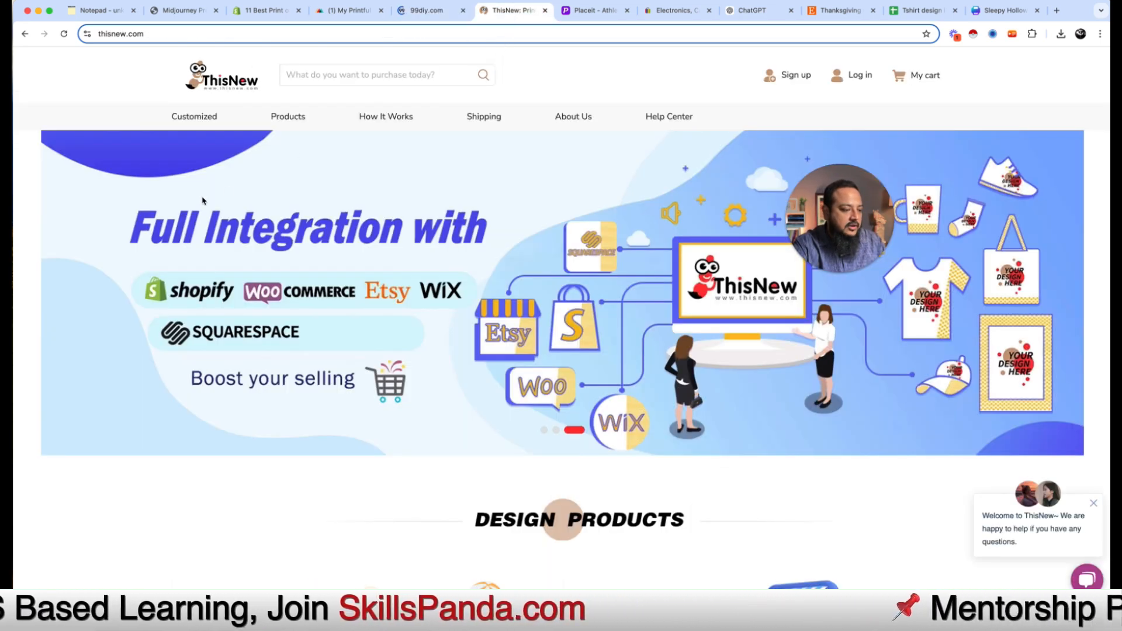
{"action": "scroll", "coordinate": [204, 265], "scroll_direction": "down", "scroll_amount": 5}
{"action": "scroll", "coordinate": [351, 176], "scroll_direction": "up", "scroll_amount": 5}
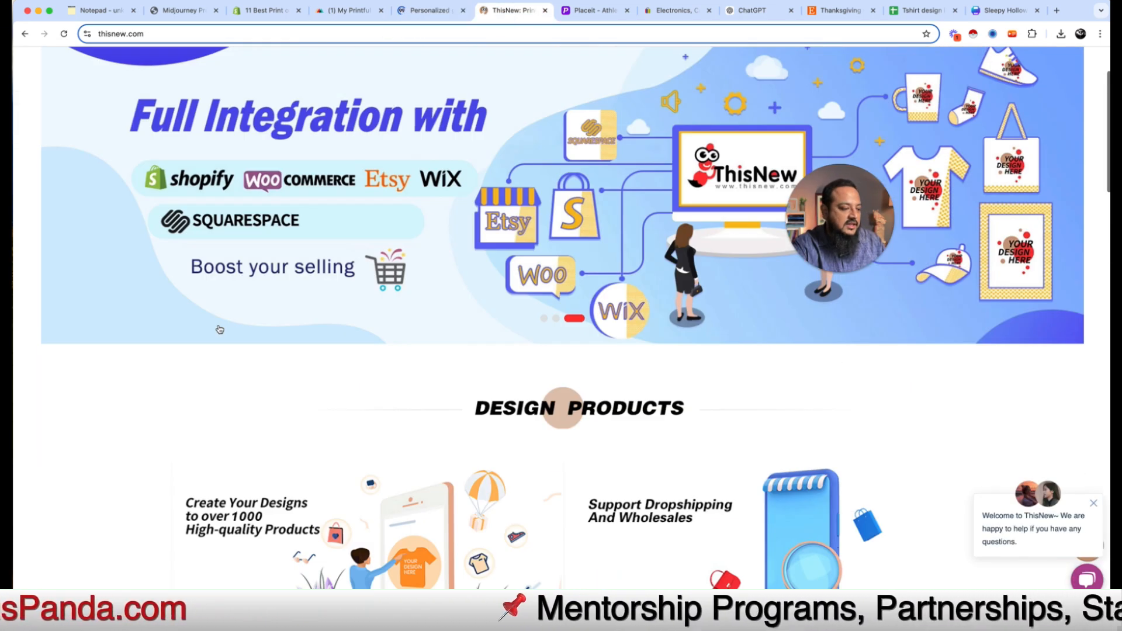
{"action": "left_click", "coordinate": [422, 10]}
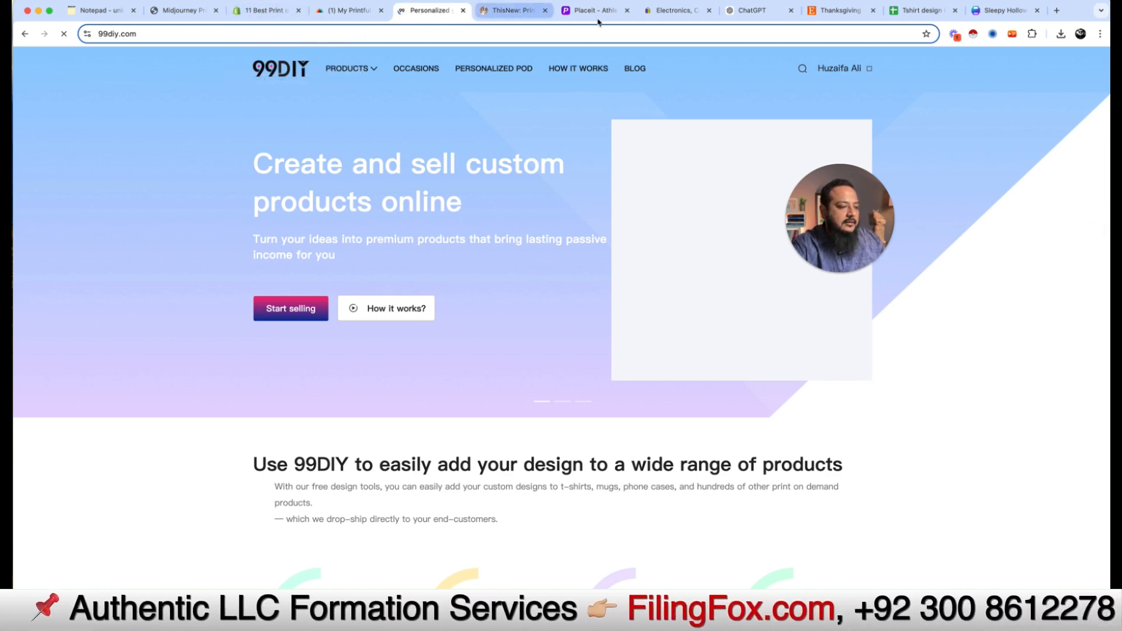
{"action": "left_click", "coordinate": [349, 10]}
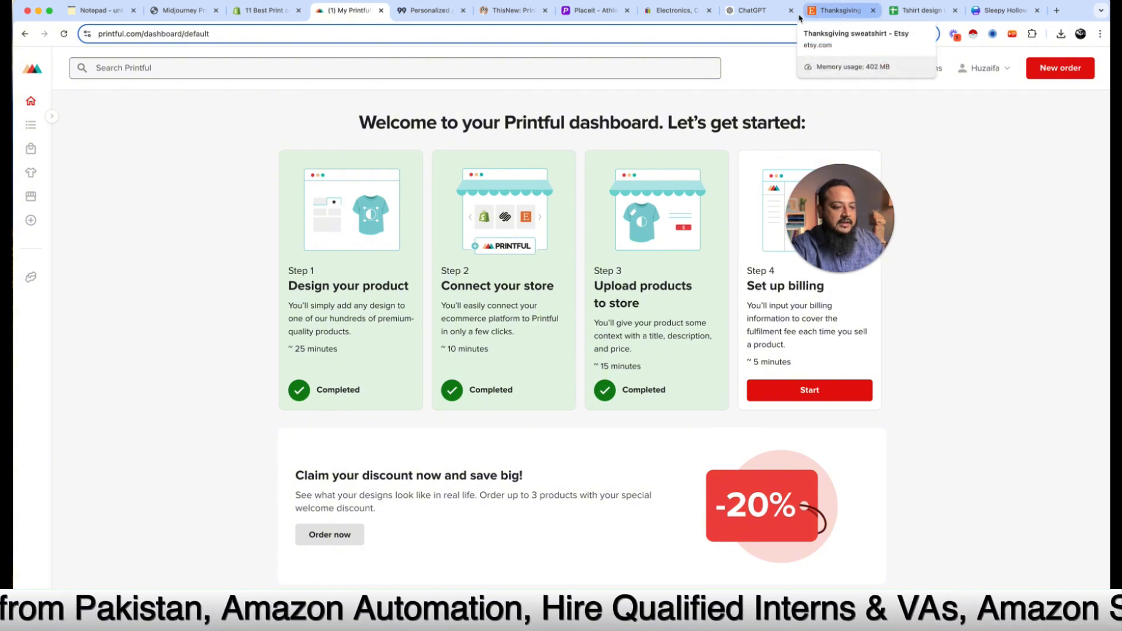
{"action": "left_click", "coordinate": [672, 10]}
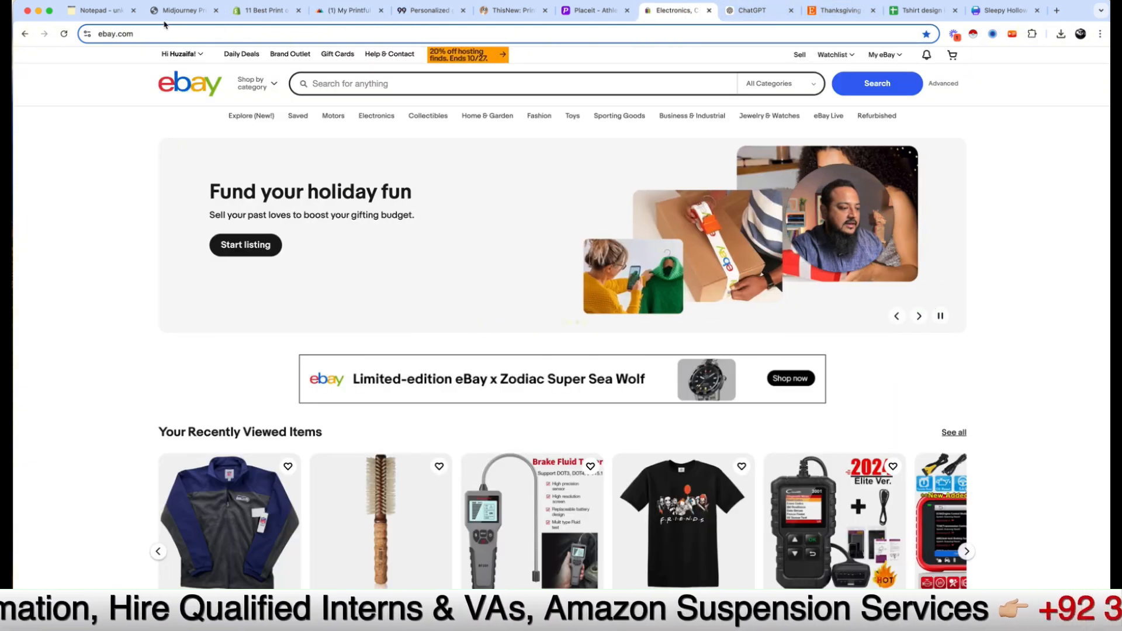
{"action": "left_click", "coordinate": [771, 14]}
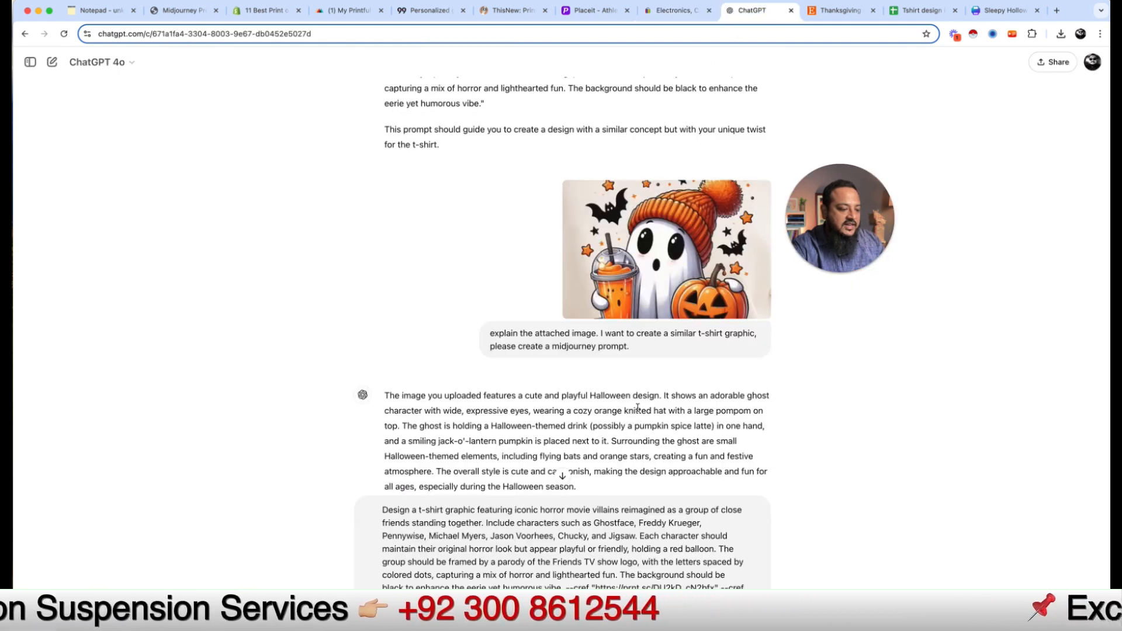
Step: In a new chat, upload Sleepy Hollow EST 1970.png from POD Course Data > Ready Graphic for Mockup
{"action": "left_click", "coordinate": [52, 61]}
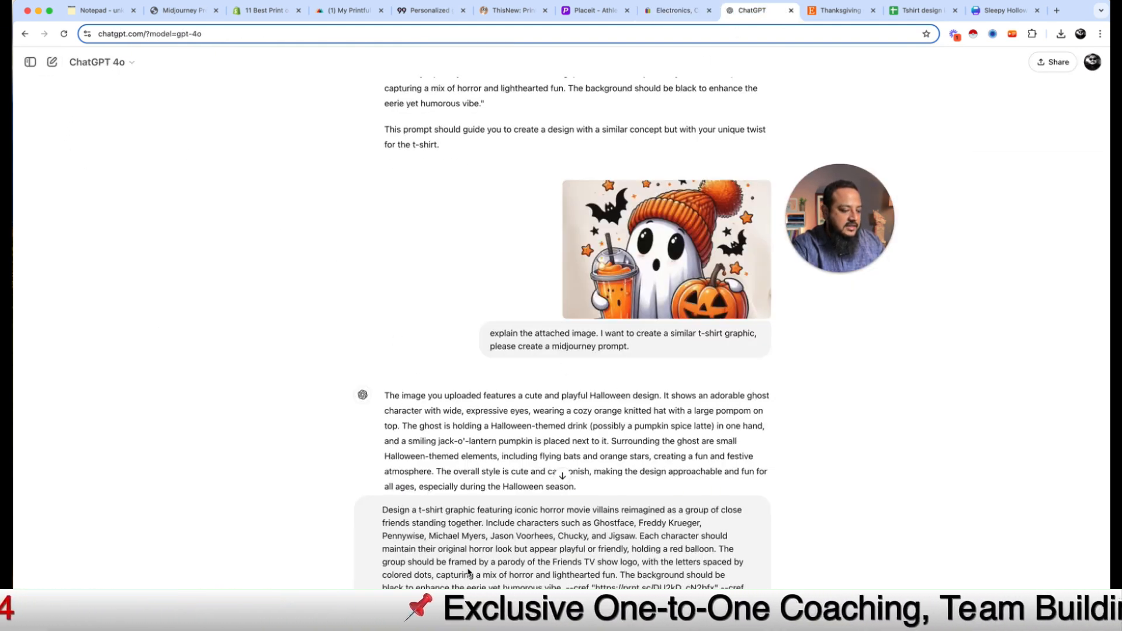
{"action": "left_click", "coordinate": [372, 341]}
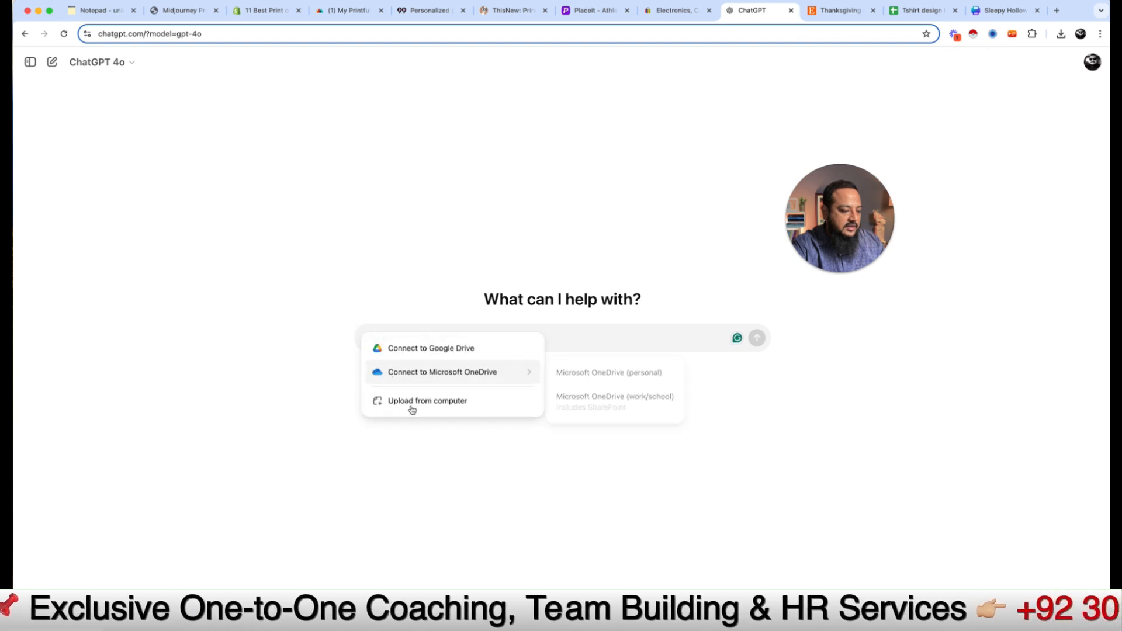
{"action": "left_click", "coordinate": [429, 231]}
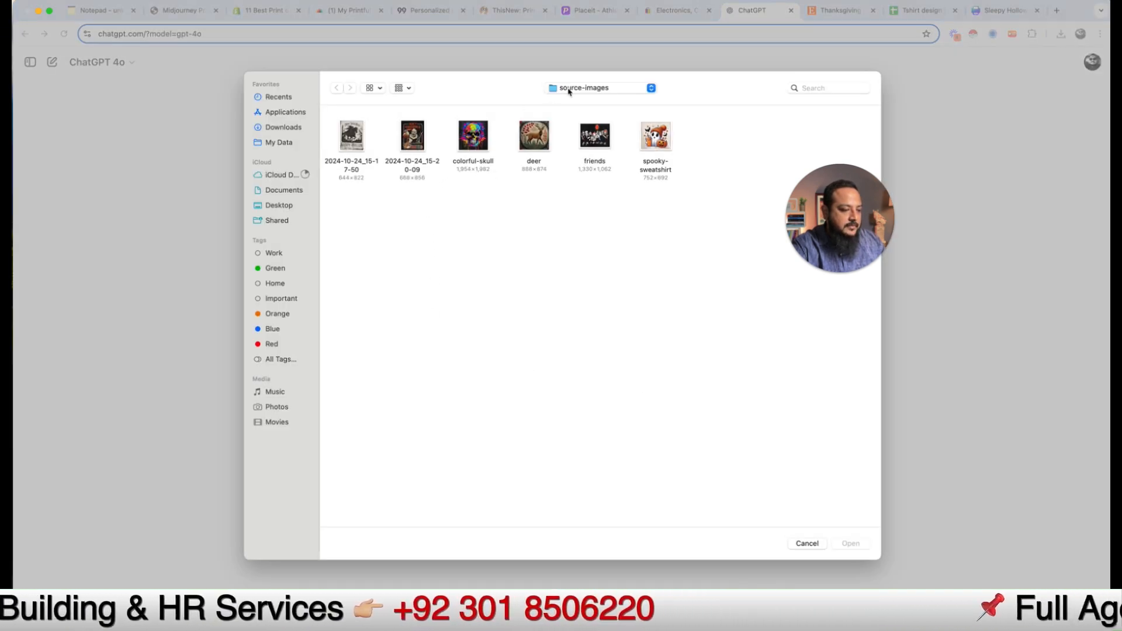
{"action": "left_click", "coordinate": [576, 89]}
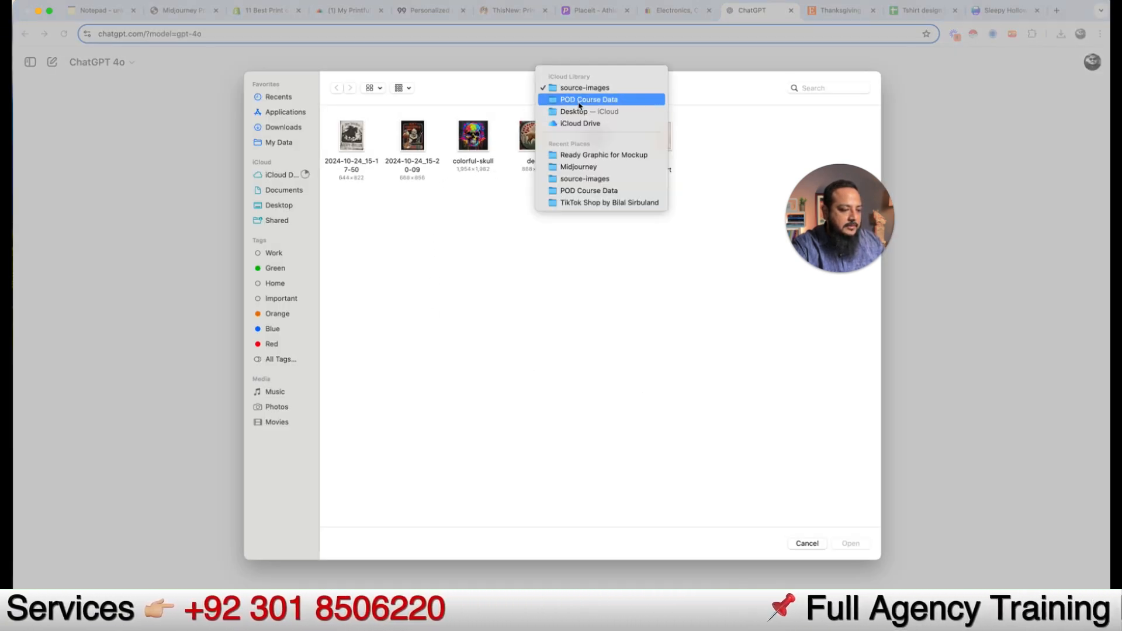
{"action": "left_click", "coordinate": [580, 101]}
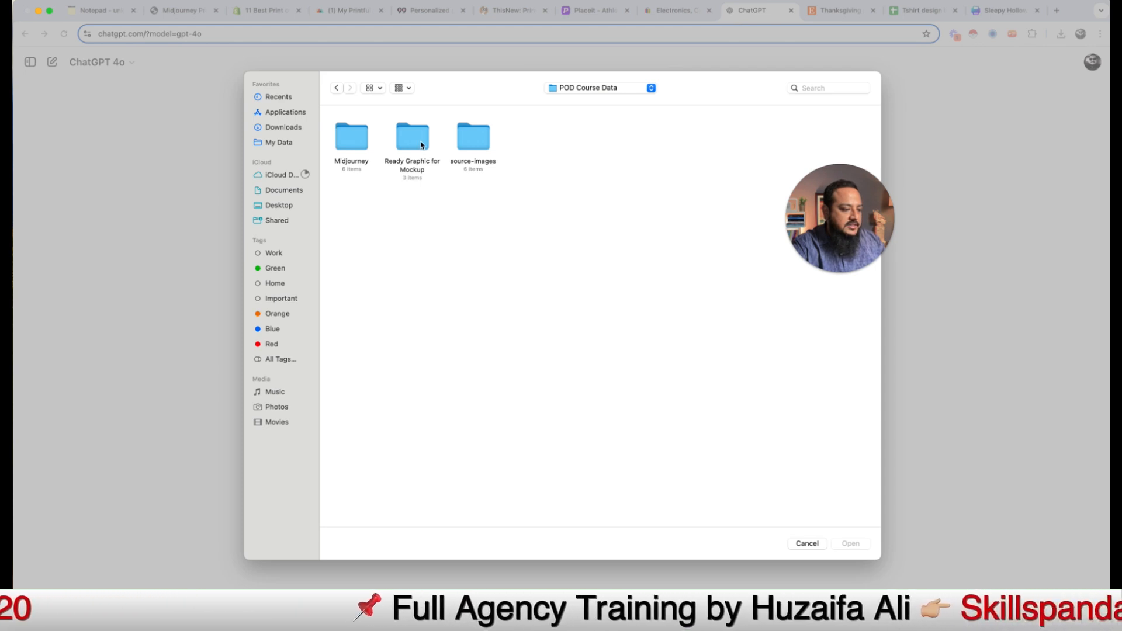
{"action": "double_click", "coordinate": [421, 143]}
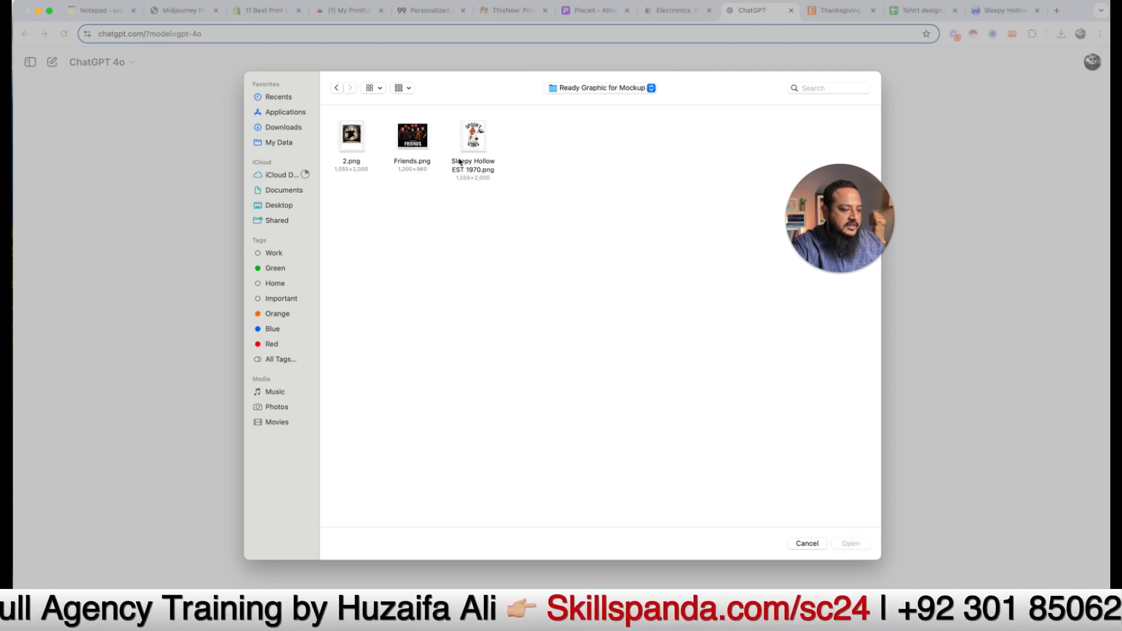
{"action": "left_click", "coordinate": [477, 143]}
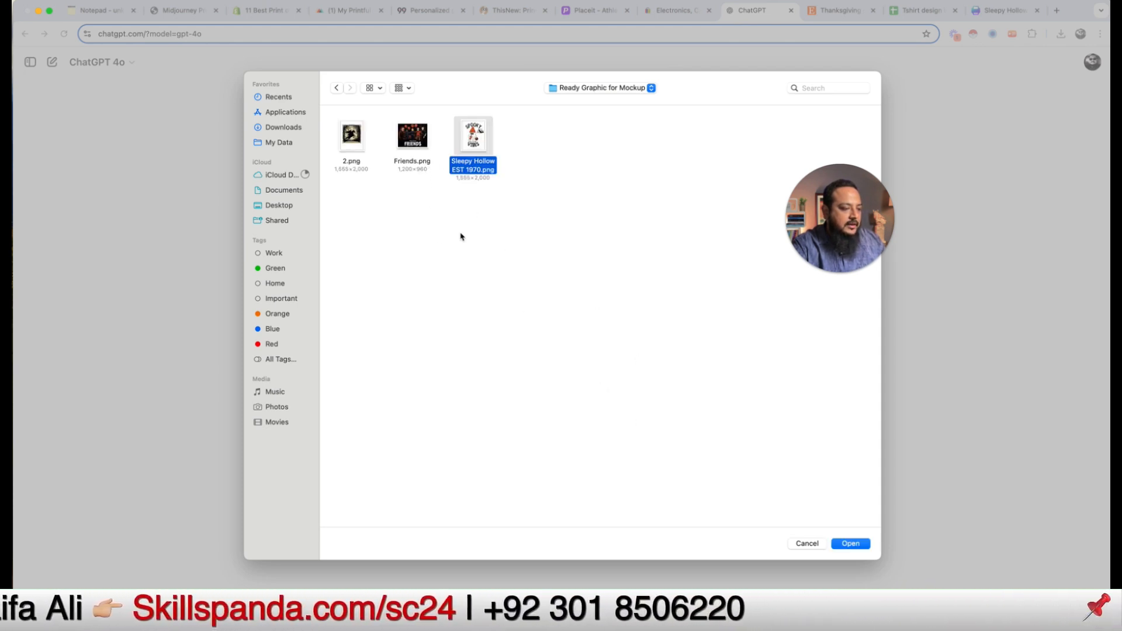
{"action": "left_click", "coordinate": [849, 548]}
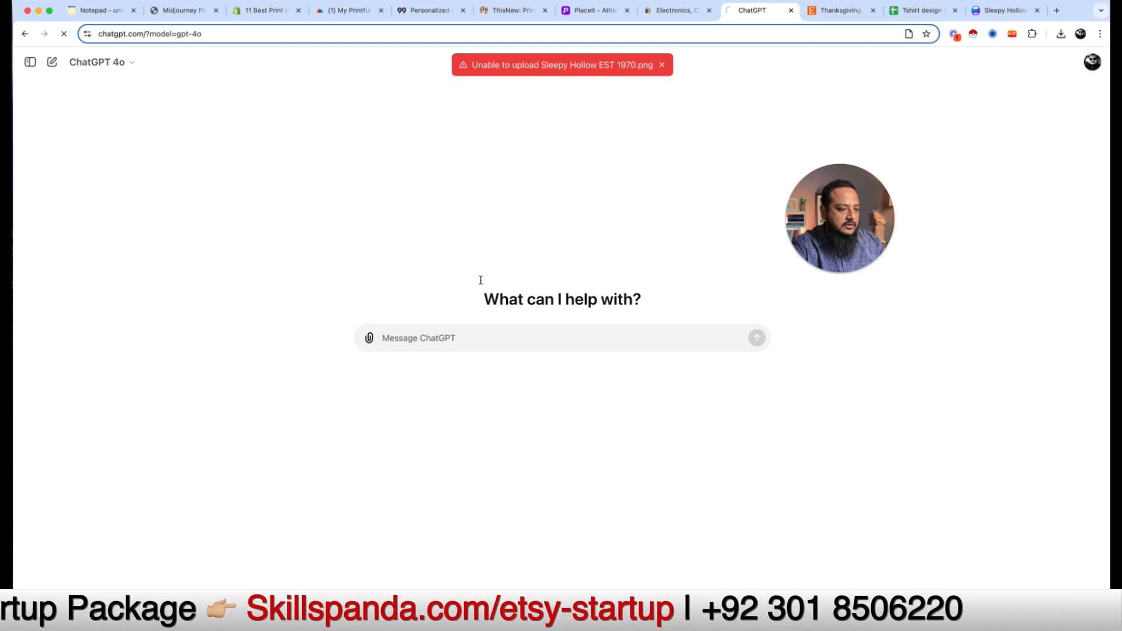
Step: Reload after the failed upload and attach Sleepy Hollow EST 1970.png again
{"action": "key", "text": "super+r"}
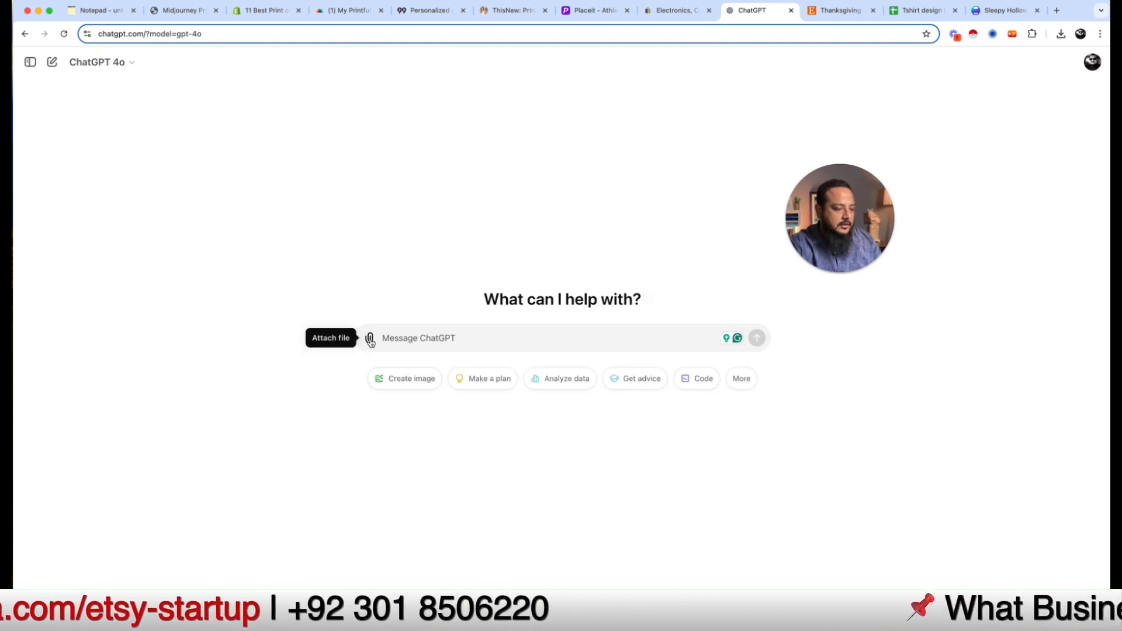
{"action": "left_click", "coordinate": [369, 338]}
{"action": "left_click", "coordinate": [409, 403]}
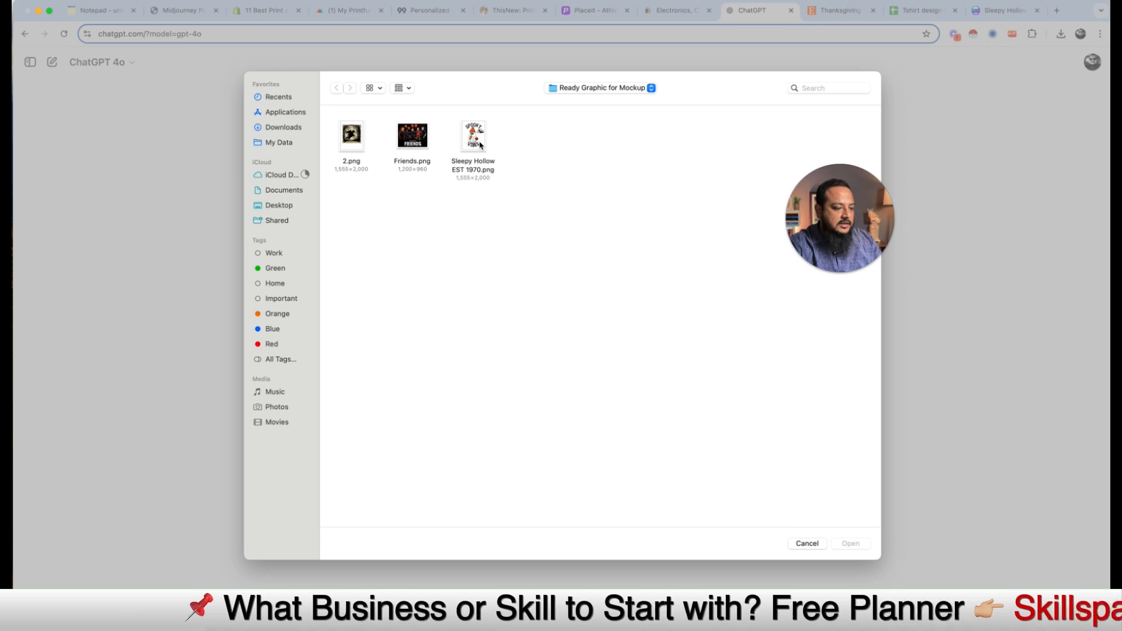
{"action": "left_click", "coordinate": [473, 135]}
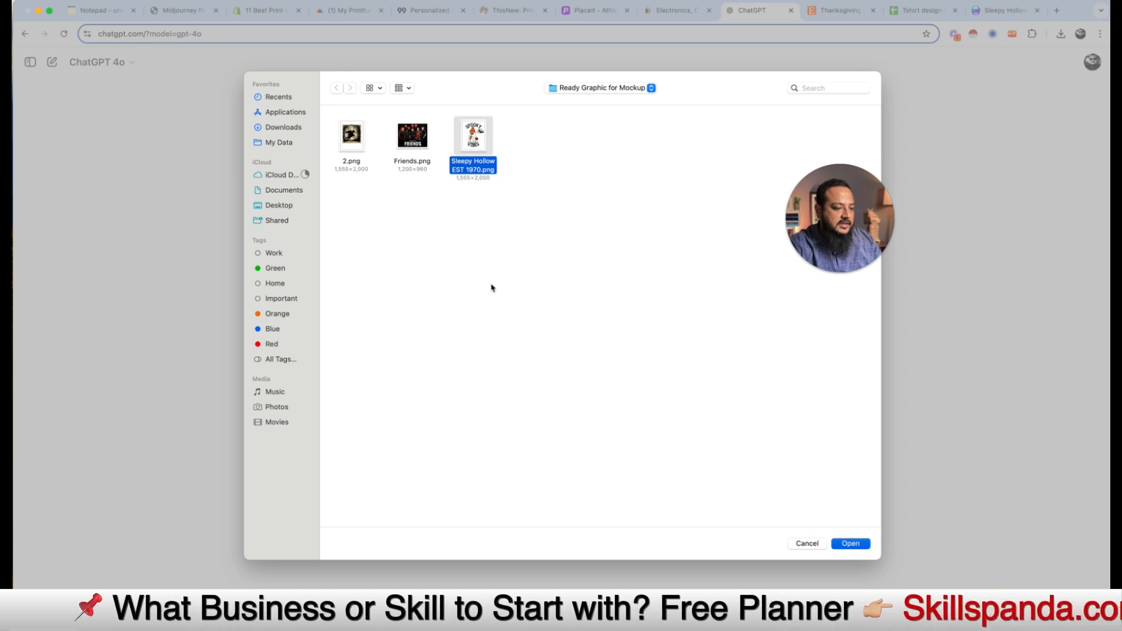
{"action": "key", "text": "Return"}
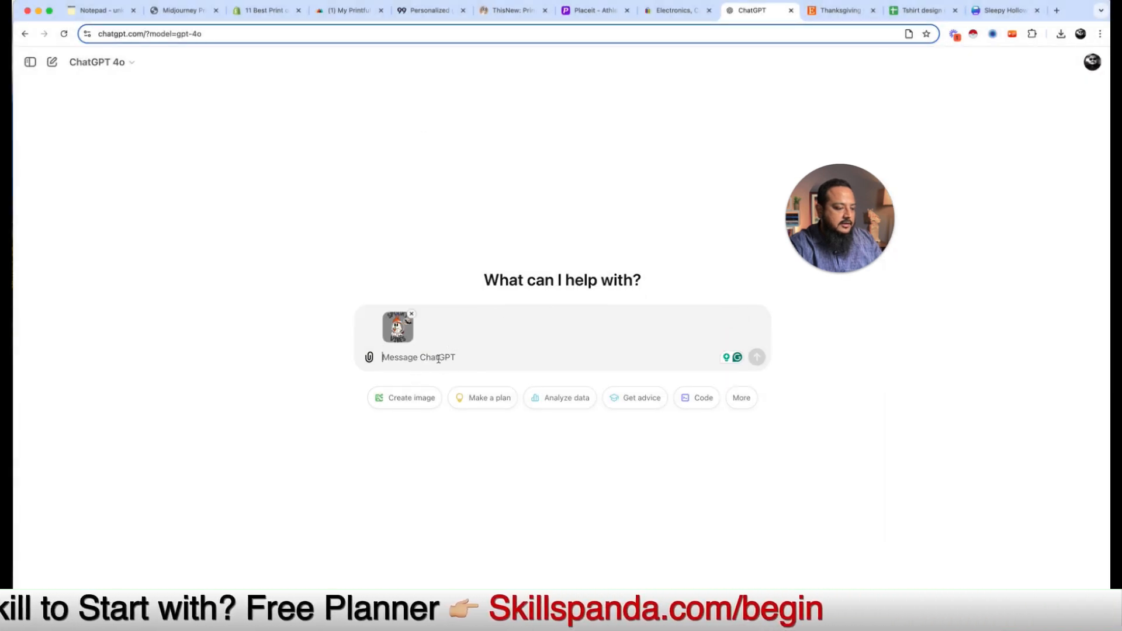
Step: Send the graphic with a prompt requesting an SEO-friendly eBay & Etsy listing title, description and keywords/tags
{"action": "type", "text": "Use this g"}
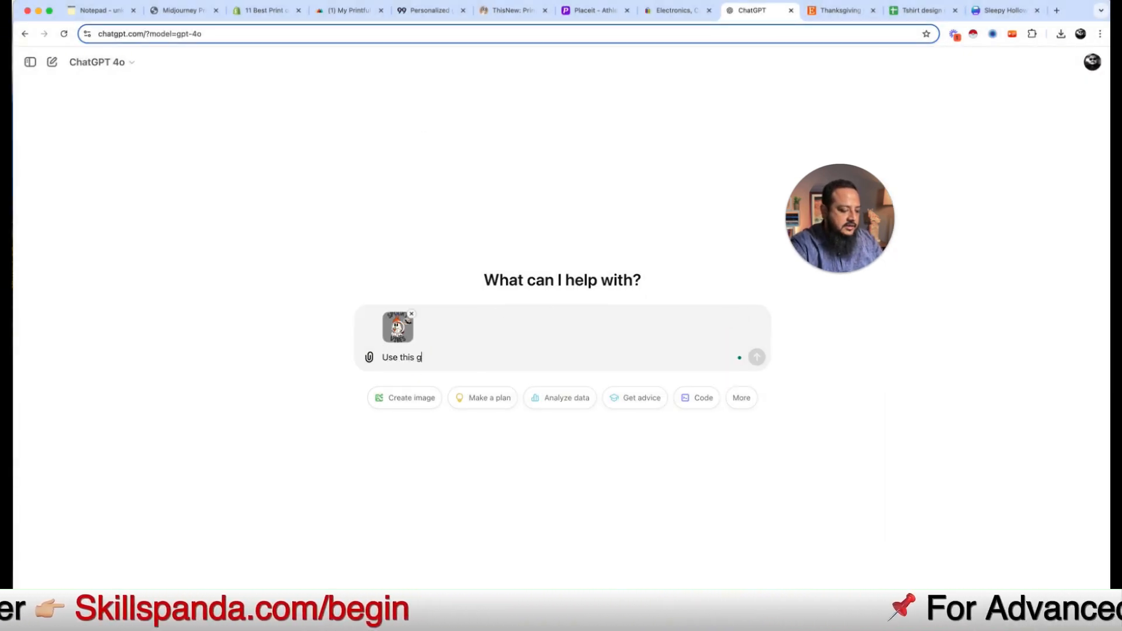
{"action": "type", "text": "raphic for tsh"}
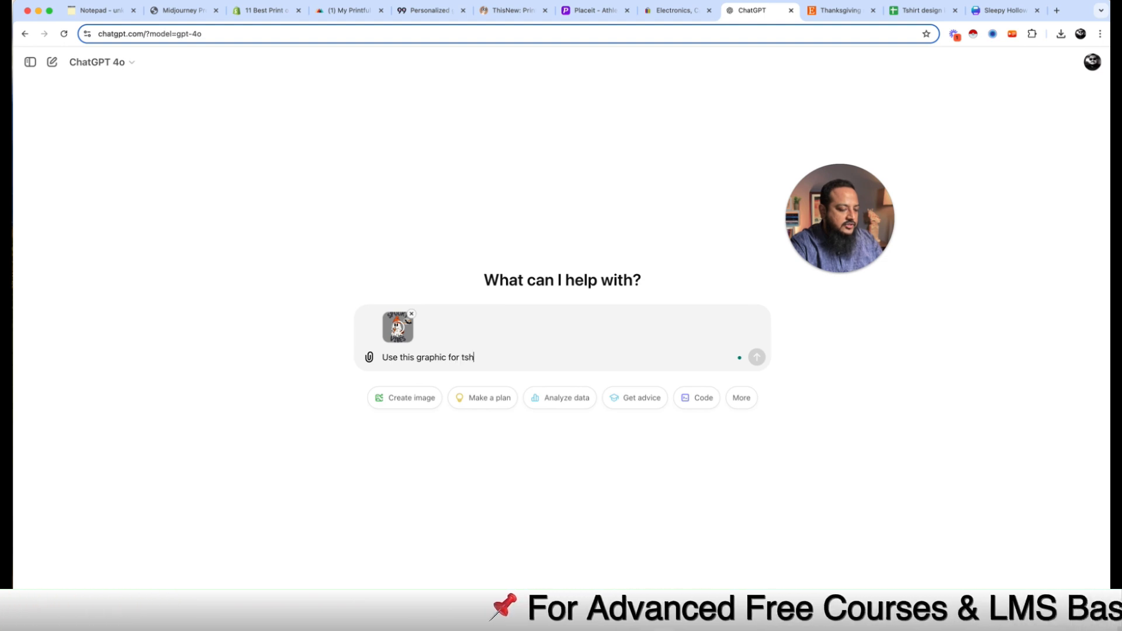
{"action": "type", "text": "irt. I am"}
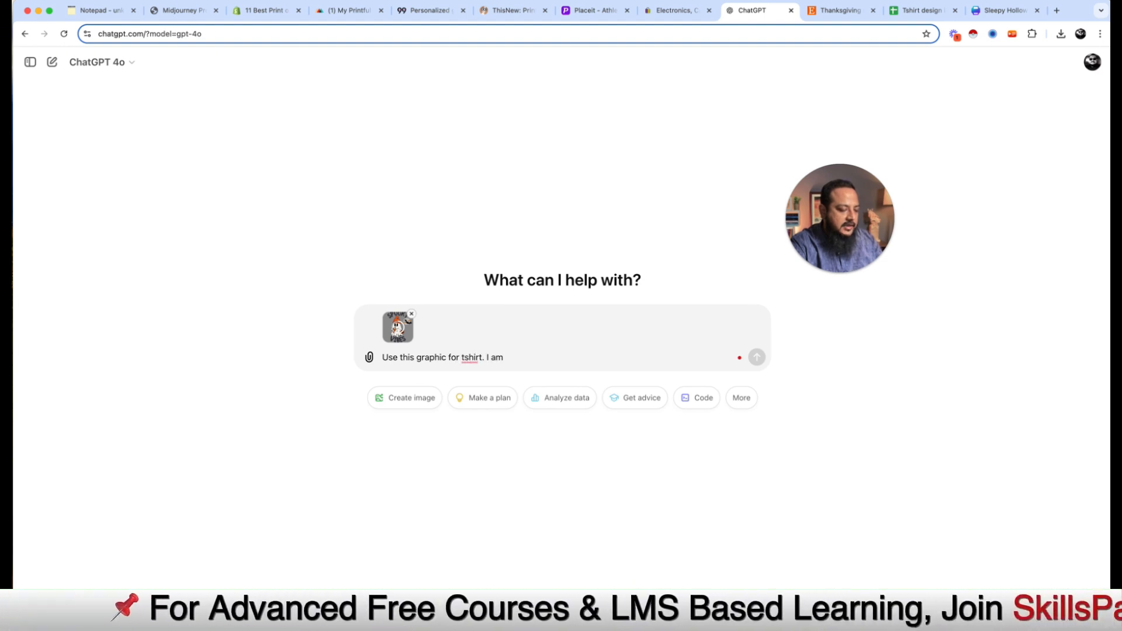
{"action": "key", "text": "BackSpace"}
{"action": "key", "text": "BackSpace"}
{"action": "type", "text": "have created it"}
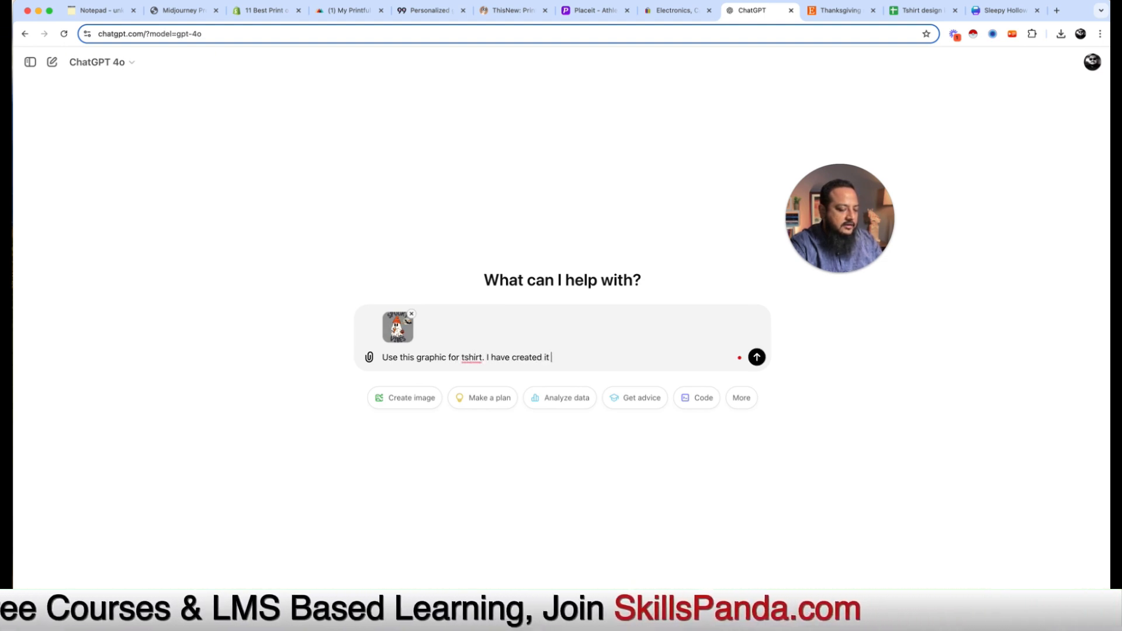
{"action": "type", "text": " to sell on"}
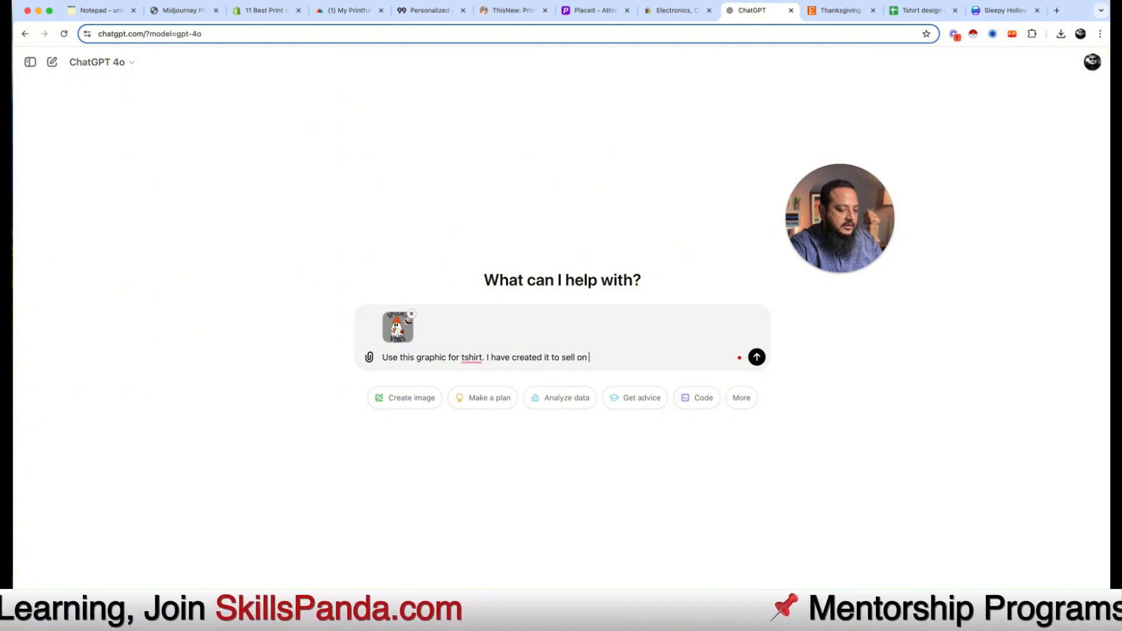
{"action": "type", "text": " eBay"}
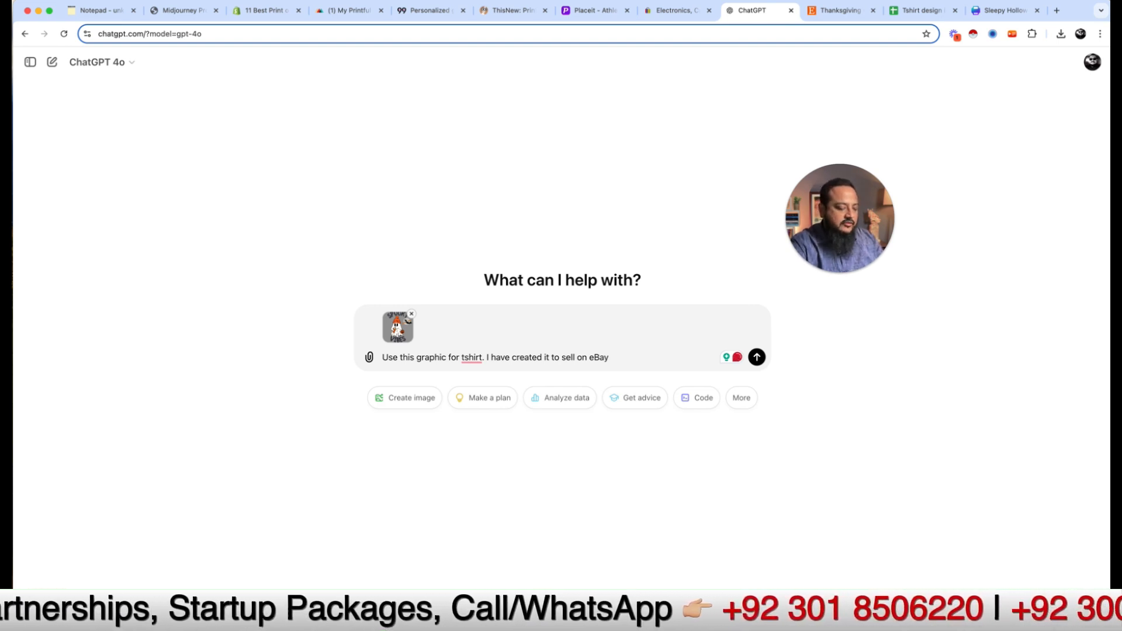
{"action": "type", "text": "& Etsy"}
{"action": "type", "text": "."}
{"action": "key", "text": "shift+Return"}
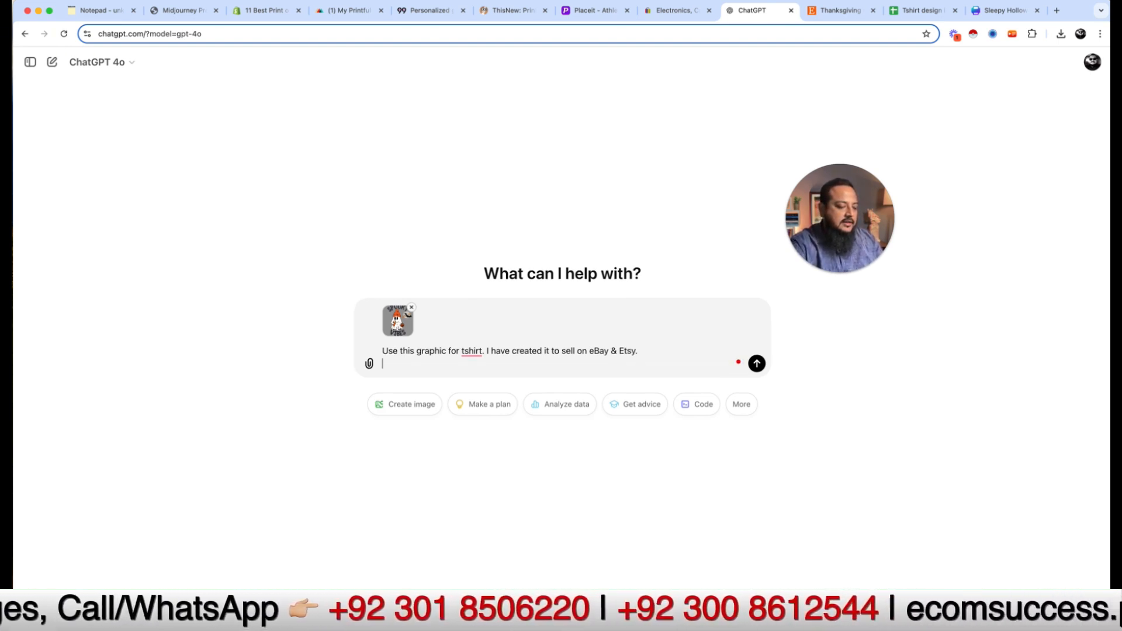
{"action": "type", "text": "Create a"}
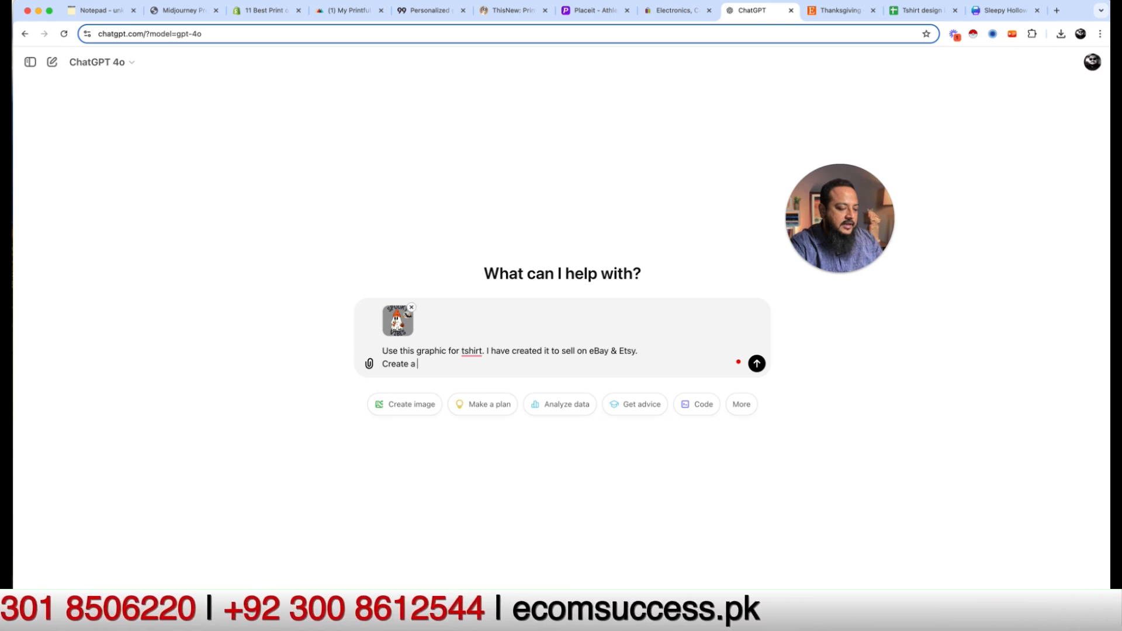
{"action": "type", "text": " SEO friend"}
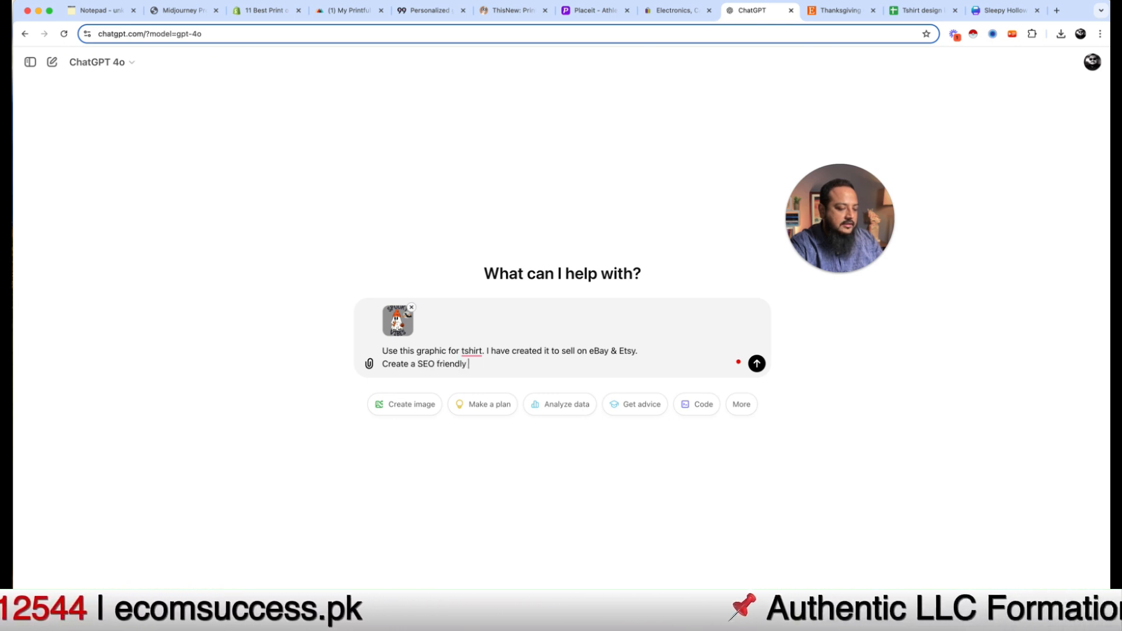
{"action": "type", "text": "ly"}
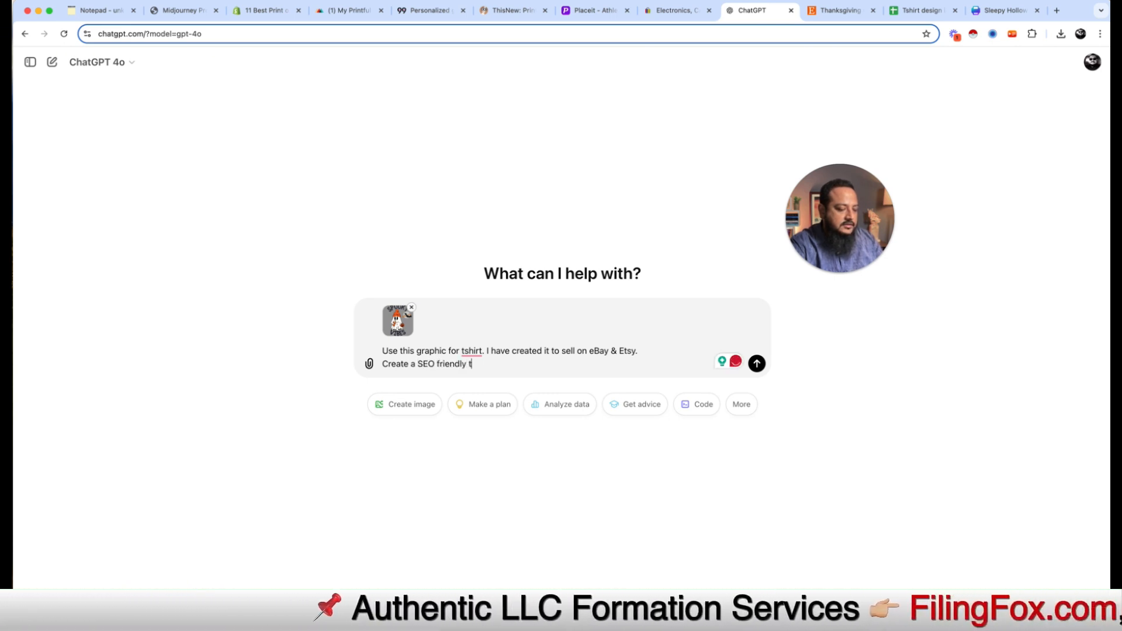
{"action": "key", "text": "BackSpace"}
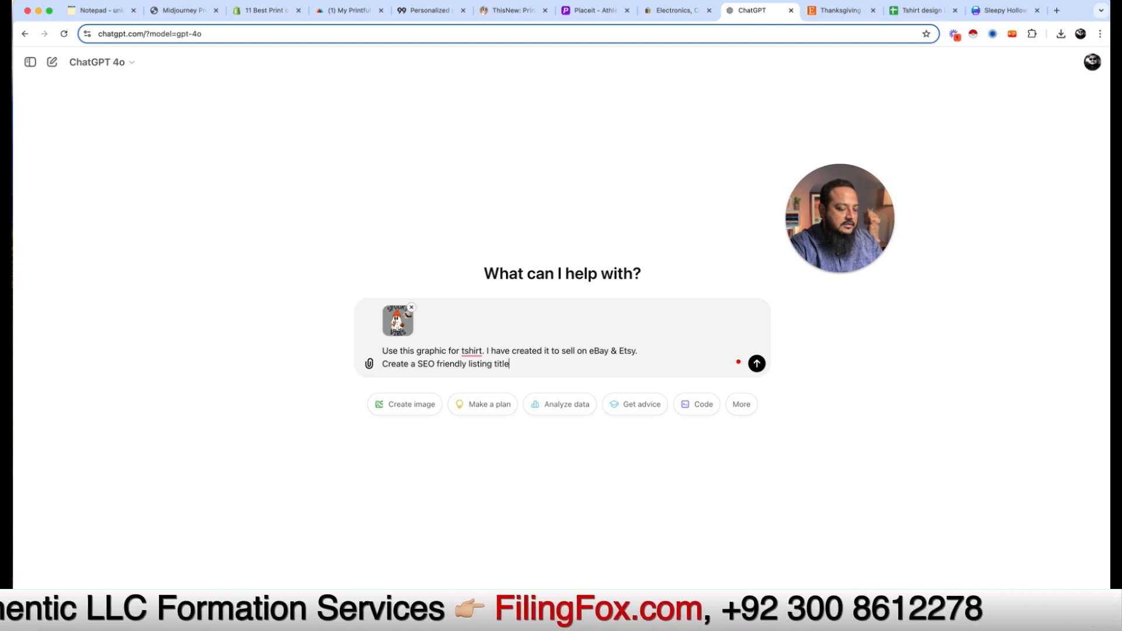
{"action": "type", "text": "listing title and descrip"}
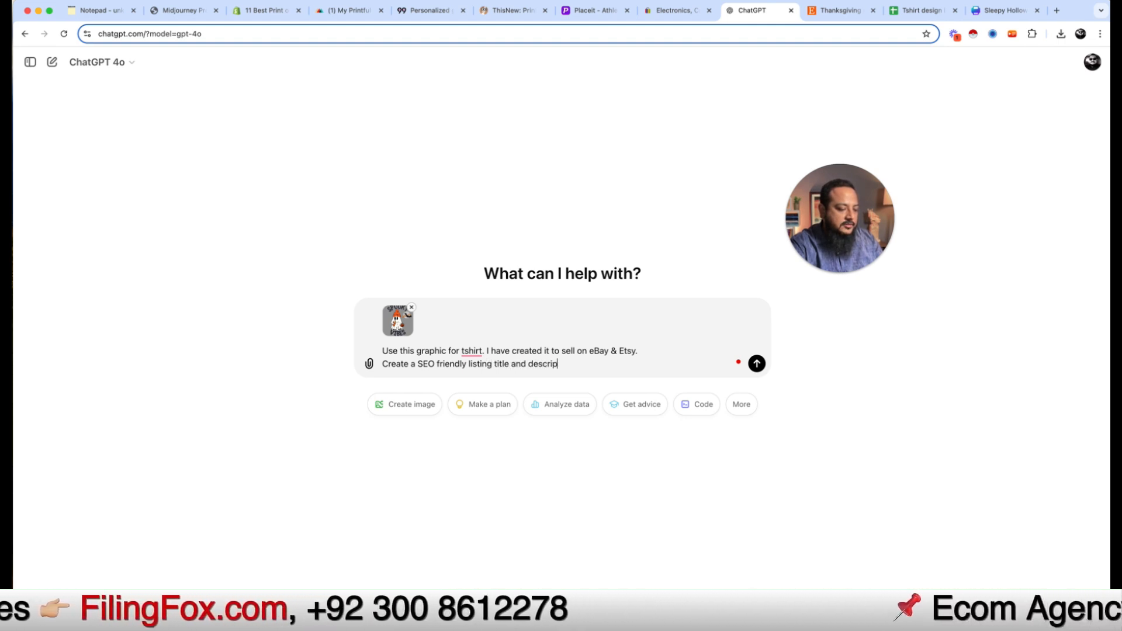
{"action": "type", "text": "tion along wi"}
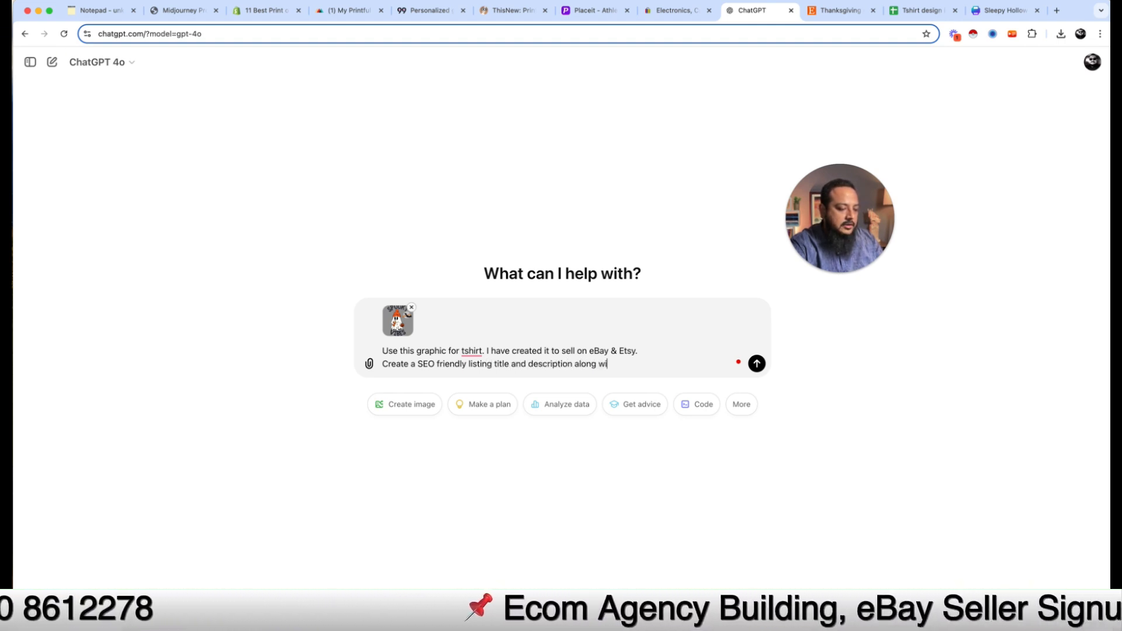
{"action": "type", "text": "th keyword"}
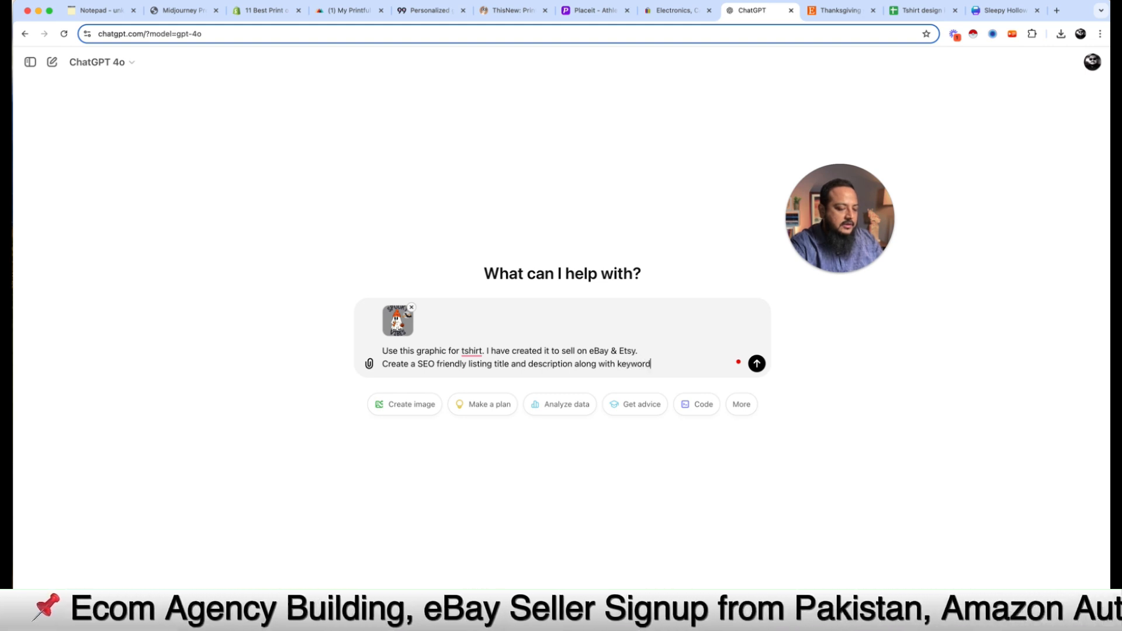
{"action": "type", "text": "/tags."}
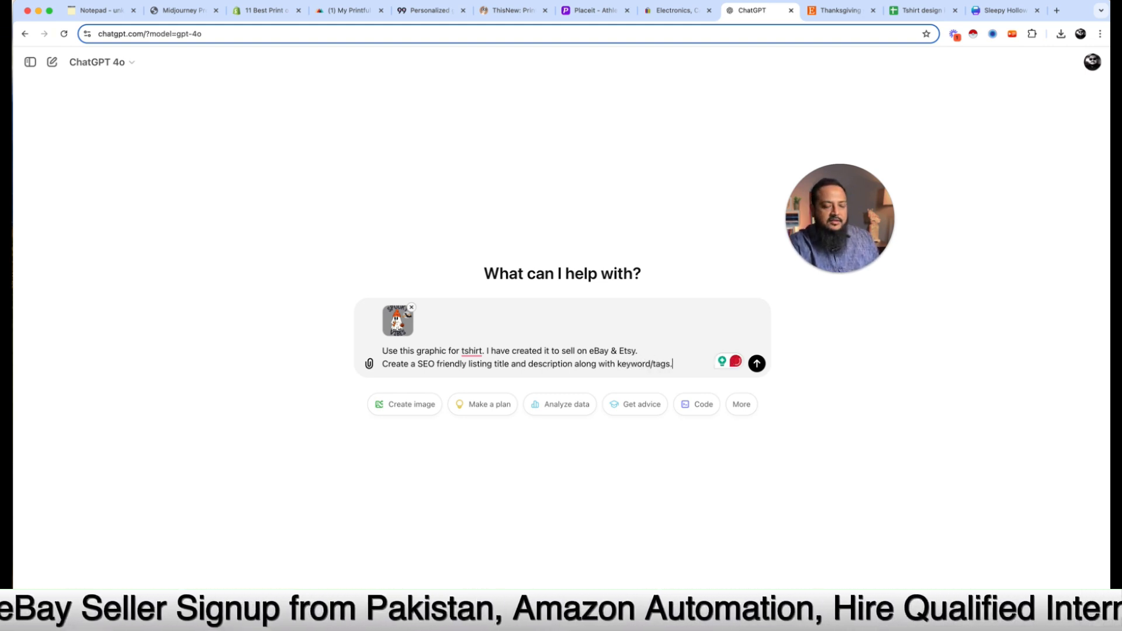
{"action": "key", "text": "Return"}
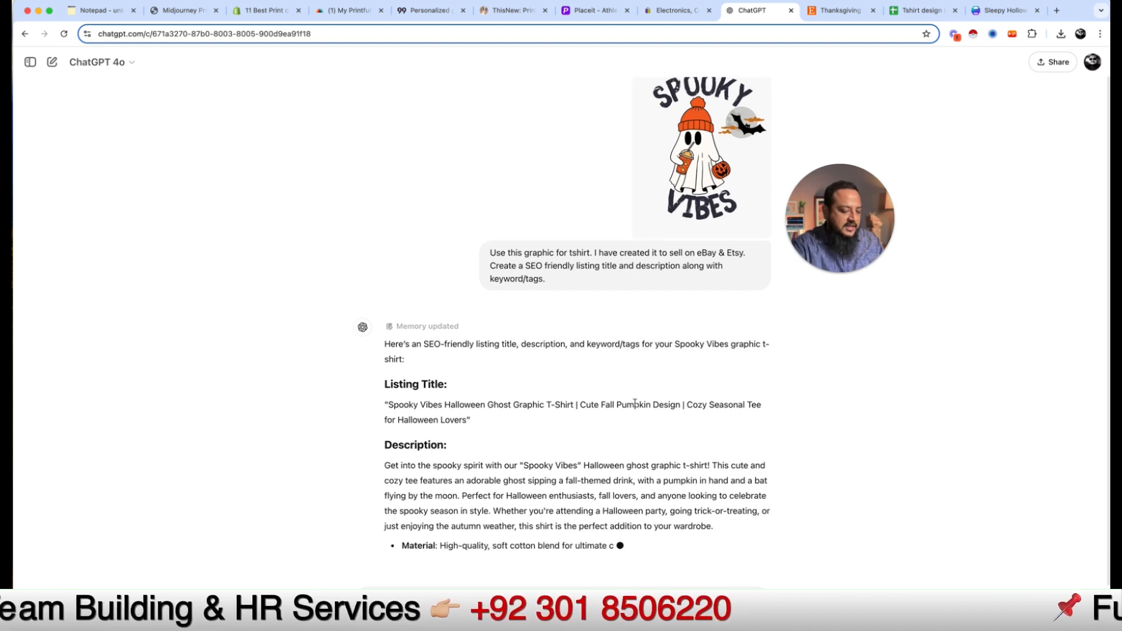
Step: Search Google for 'ebay title creator' in a new tab and open the Title Builder site
{"action": "key", "text": "super+t"}
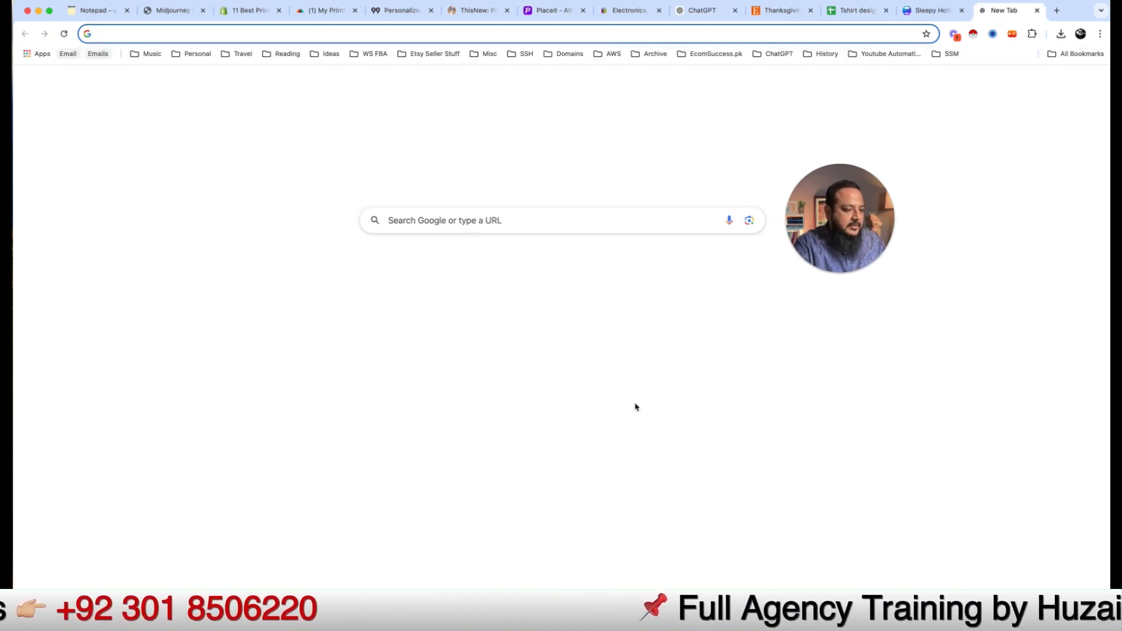
{"action": "type", "text": "ebay title creator"}
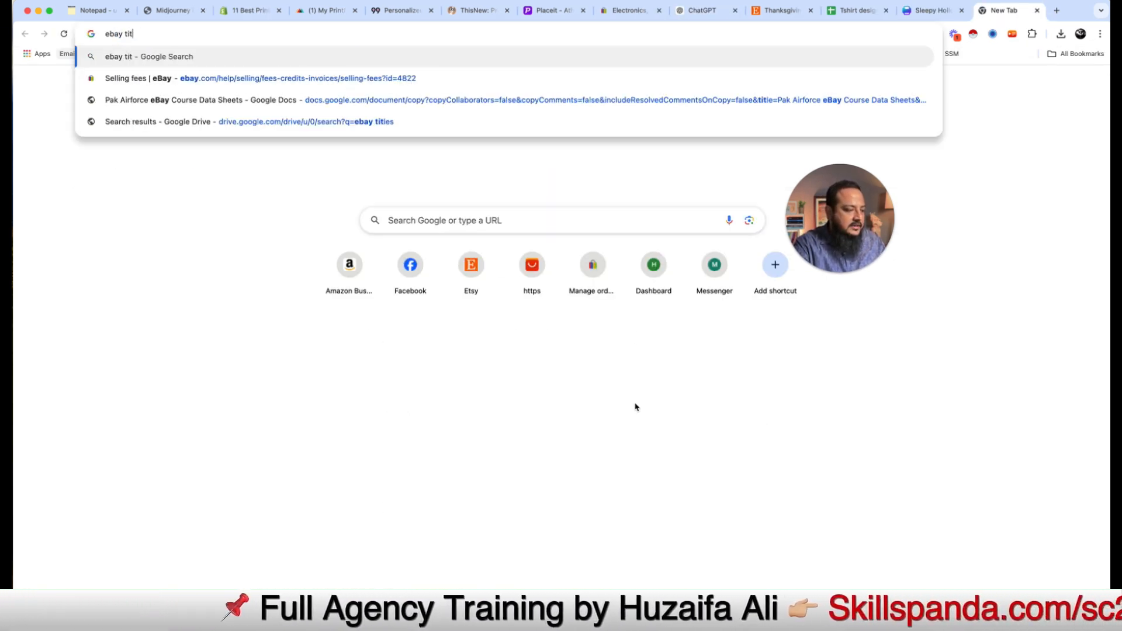
{"action": "key", "text": "Return"}
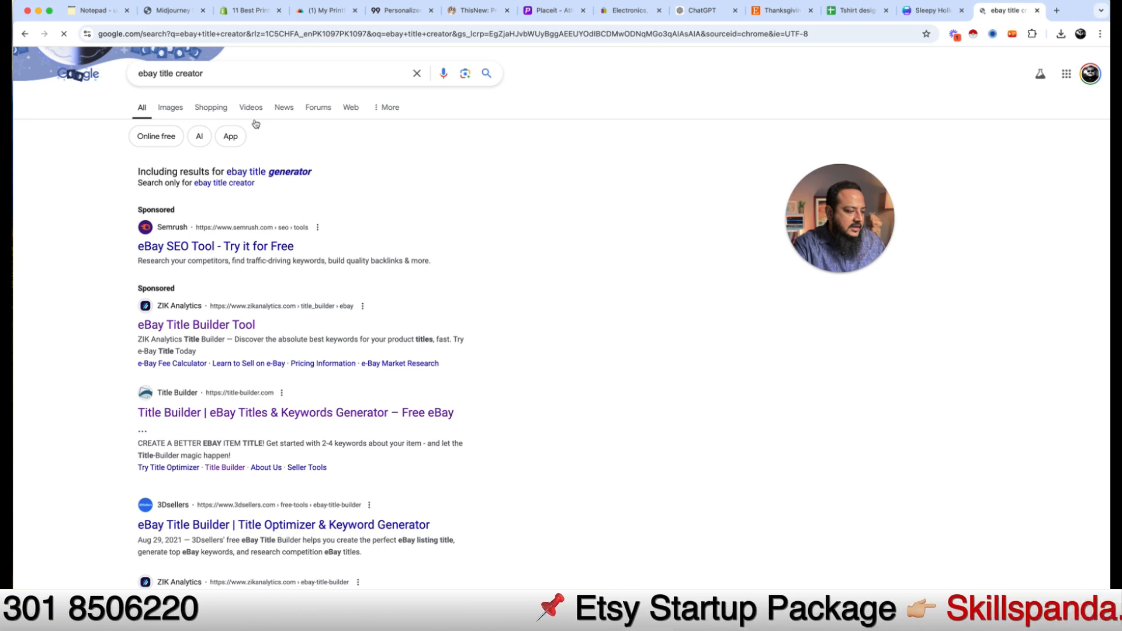
{"action": "left_click", "coordinate": [308, 414]}
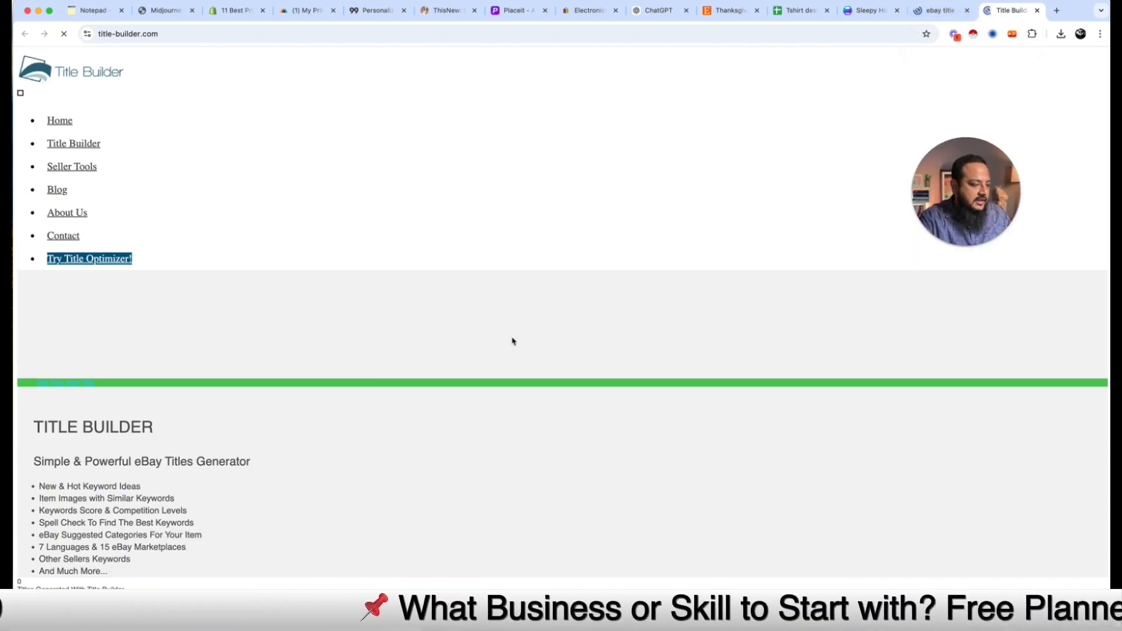
{"action": "scroll", "coordinate": [701, 67], "scroll_direction": "down", "scroll_amount": 3}
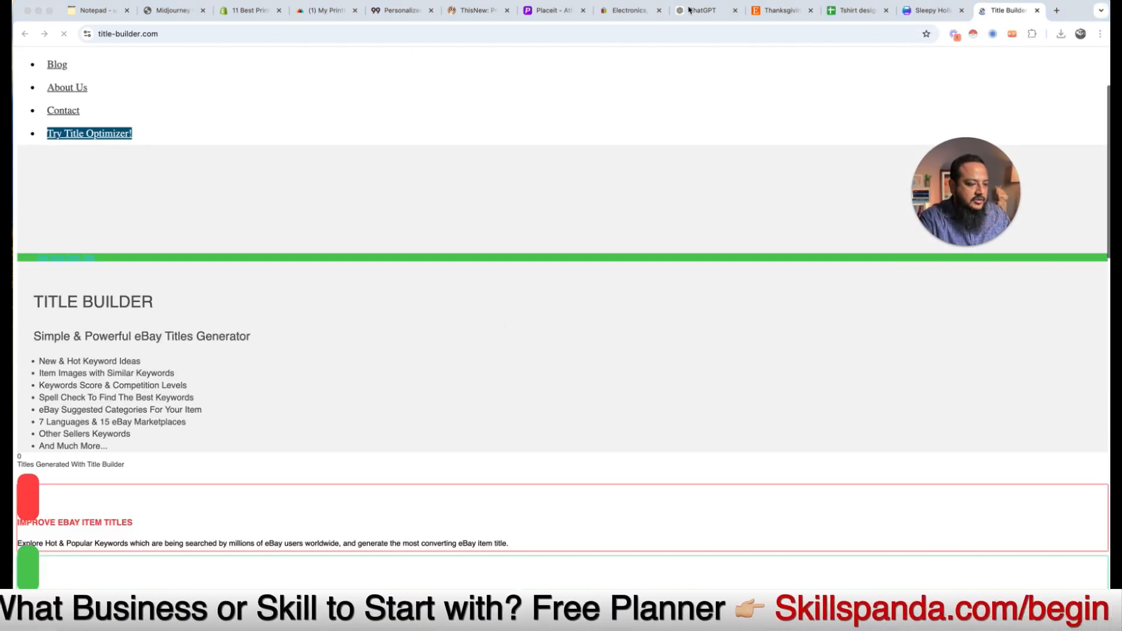
{"action": "left_click", "coordinate": [702, 10]}
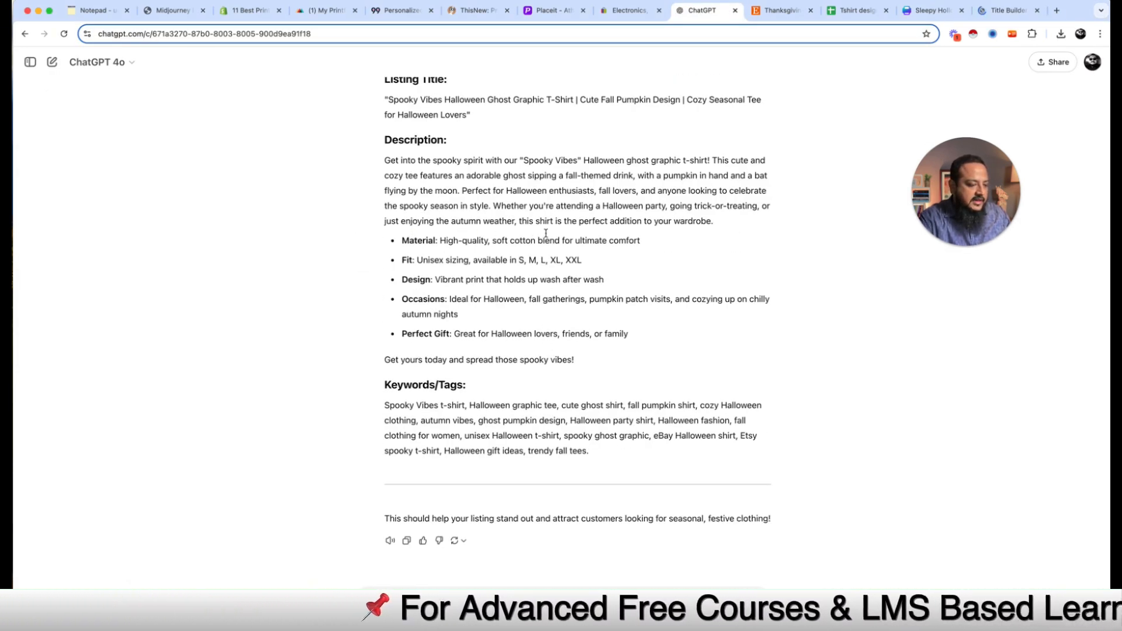
{"action": "left_click_drag", "start_coordinate": [409, 241], "coordinate": [463, 241]}
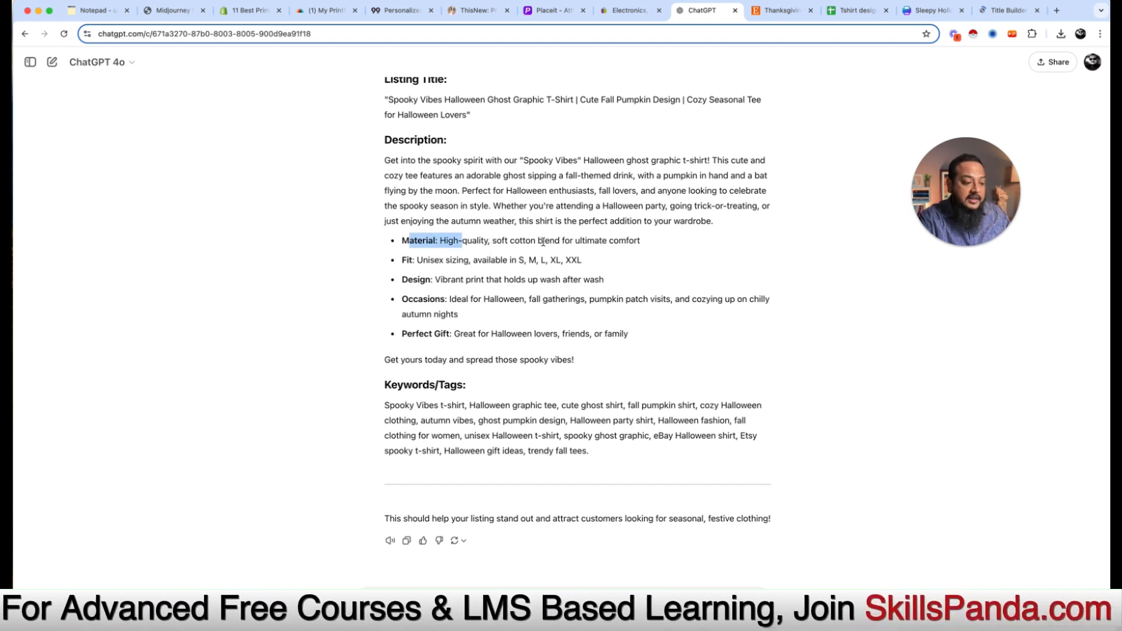
{"action": "left_click_drag", "start_coordinate": [543, 240], "coordinate": [492, 241]}
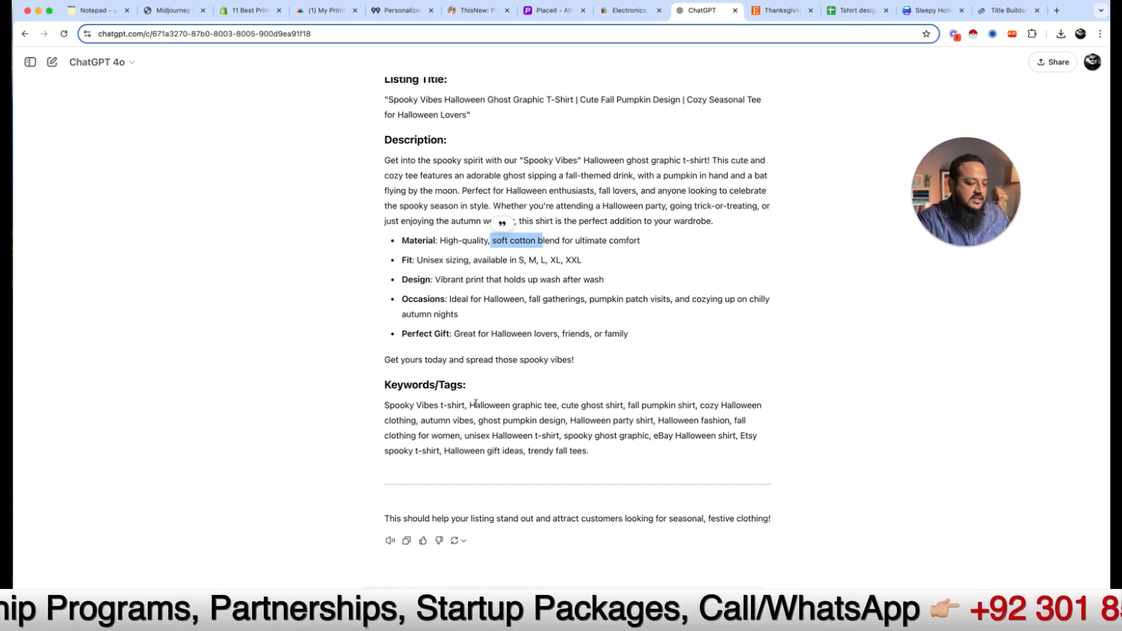
{"action": "left_click", "coordinate": [391, 99]}
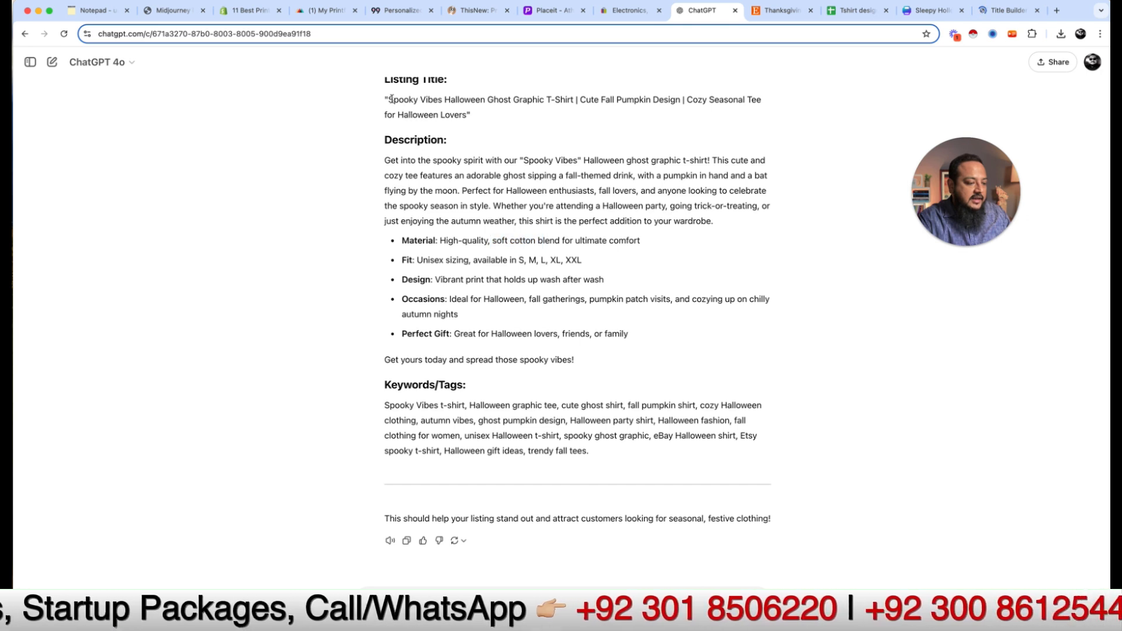
{"action": "left_click_drag", "start_coordinate": [389, 99], "coordinate": [552, 109]}
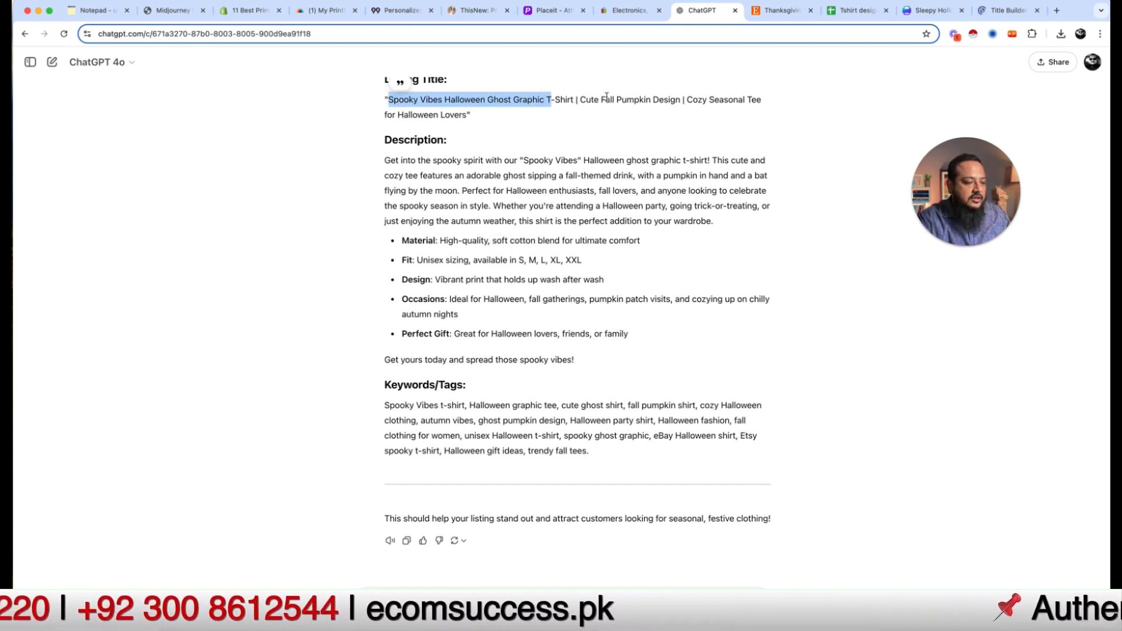
{"action": "double_click", "coordinate": [665, 101]}
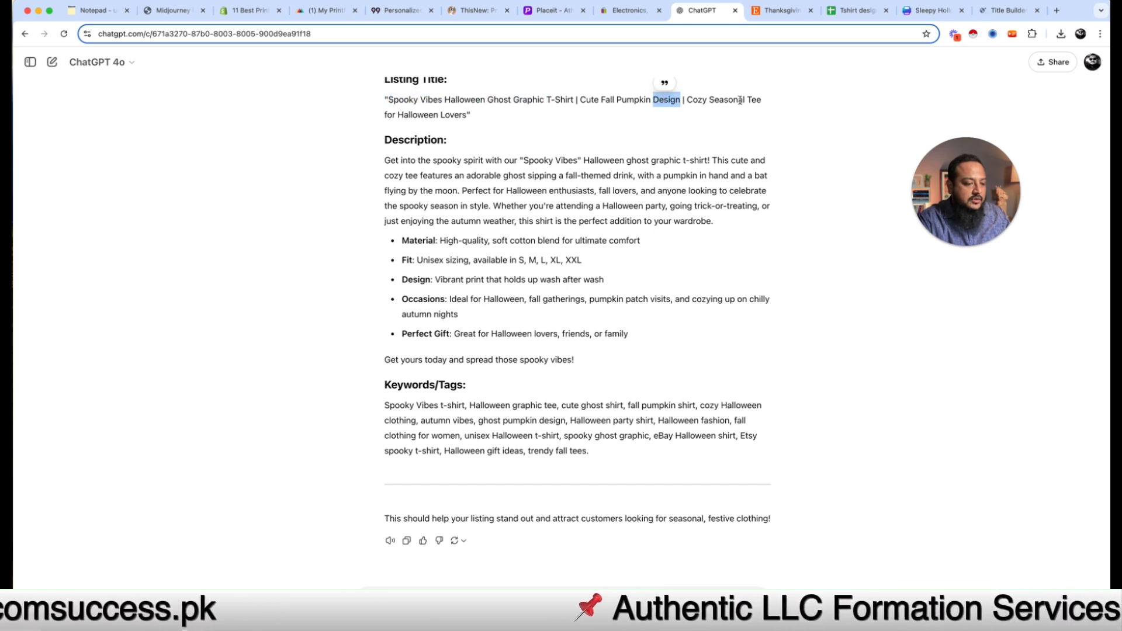
{"action": "double_click", "coordinate": [454, 115]}
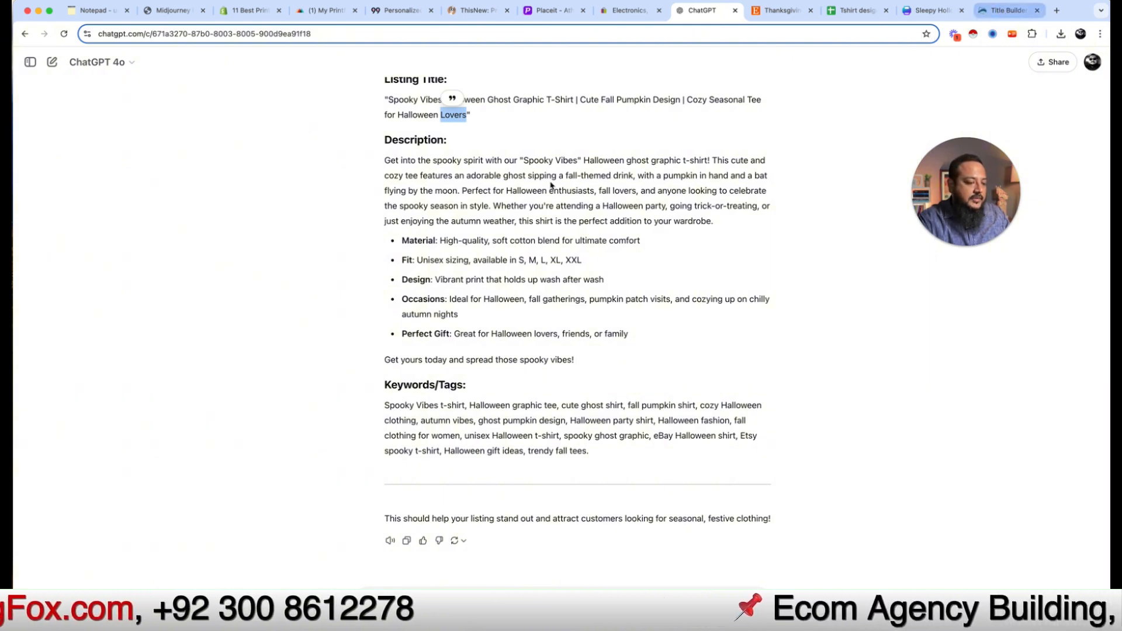
Step: Enter 'halloween tshirt' as the item keywords in Title Builder for the United States marketplace
{"action": "scroll", "coordinate": [523, 426], "scroll_direction": "down", "scroll_amount": 10}
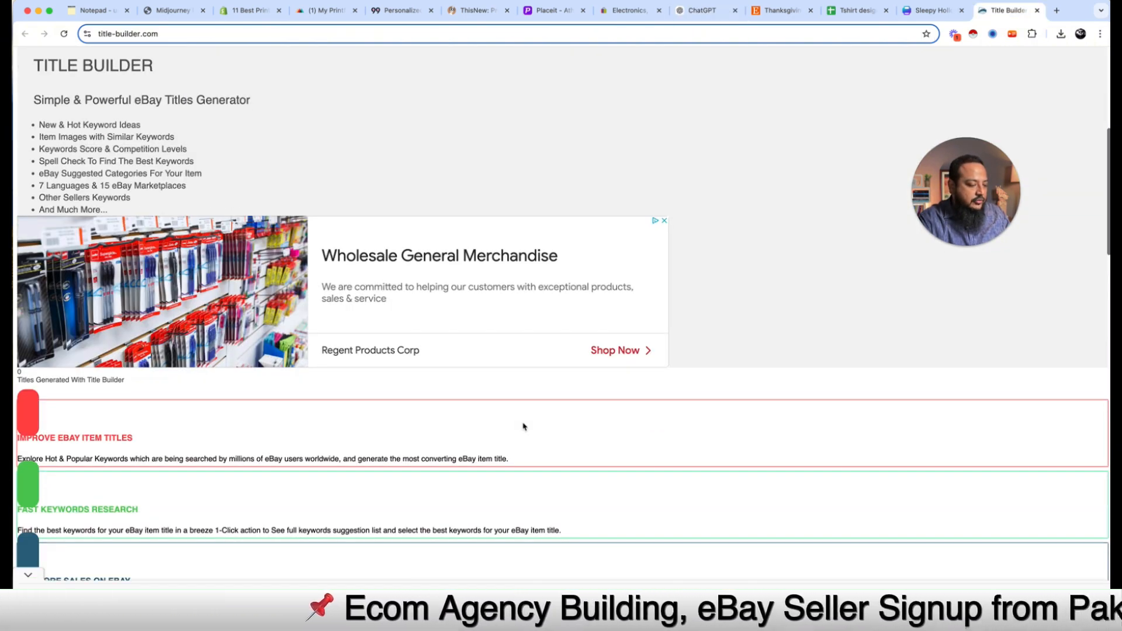
{"action": "scroll", "coordinate": [524, 427], "scroll_direction": "down", "scroll_amount": 5}
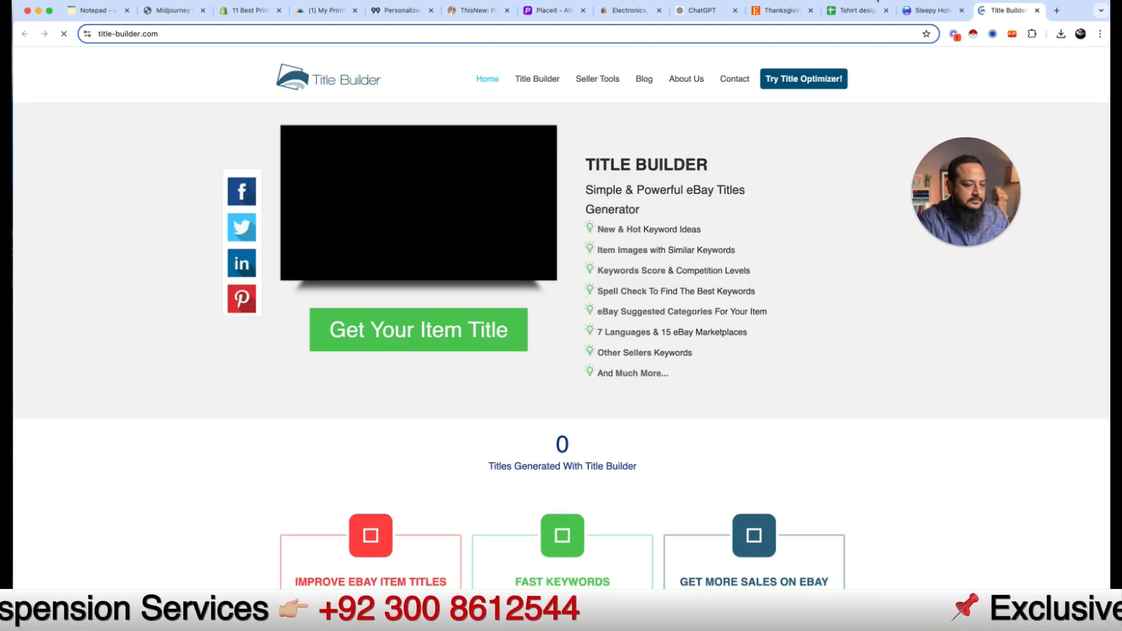
{"action": "scroll", "coordinate": [831, 290], "scroll_direction": "down", "scroll_amount": 1}
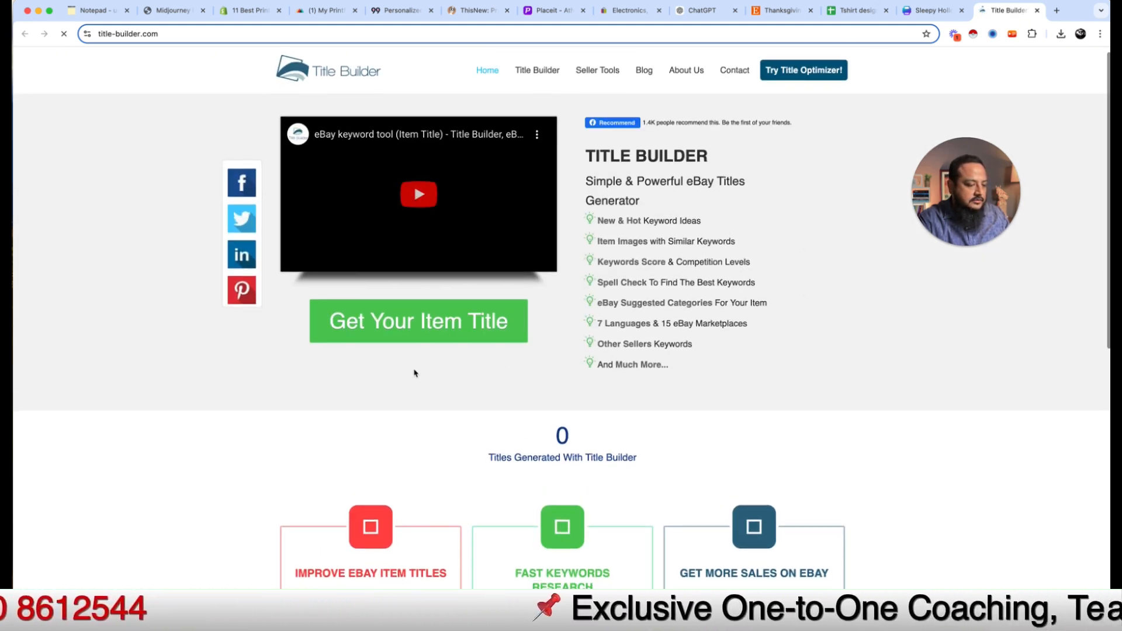
{"action": "scroll", "coordinate": [417, 370], "scroll_direction": "down", "scroll_amount": 1}
{"action": "scroll", "coordinate": [421, 333], "scroll_direction": "down", "scroll_amount": 6}
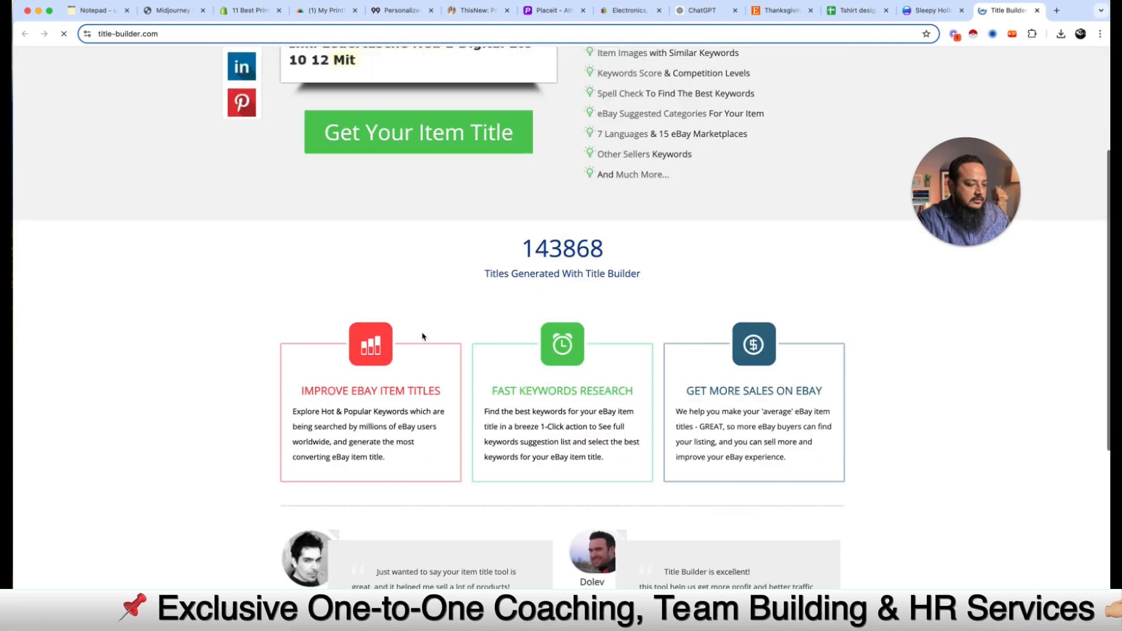
{"action": "scroll", "coordinate": [423, 336], "scroll_direction": "up", "scroll_amount": 4}
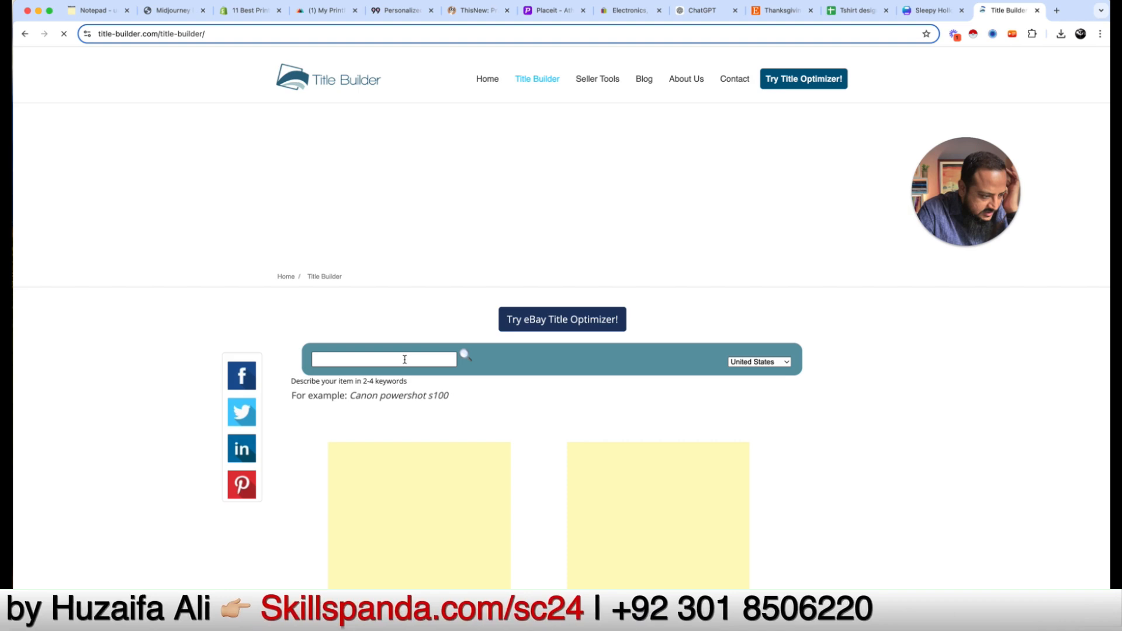
{"action": "left_click", "coordinate": [405, 360]}
{"action": "type", "text": "h"}
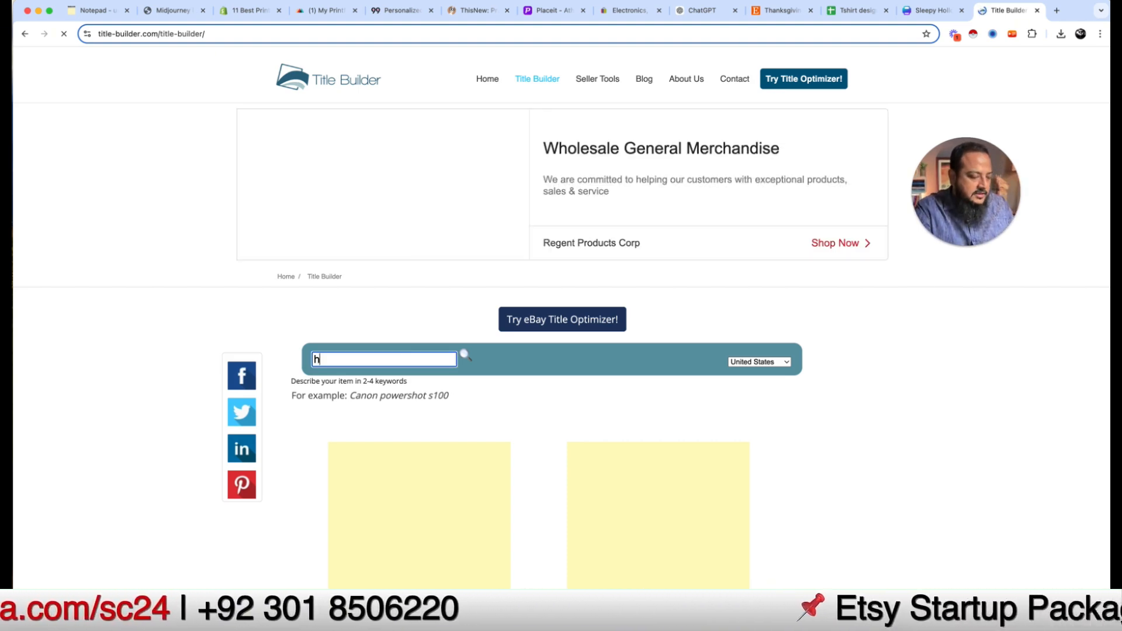
{"action": "type", "text": "alloween t"}
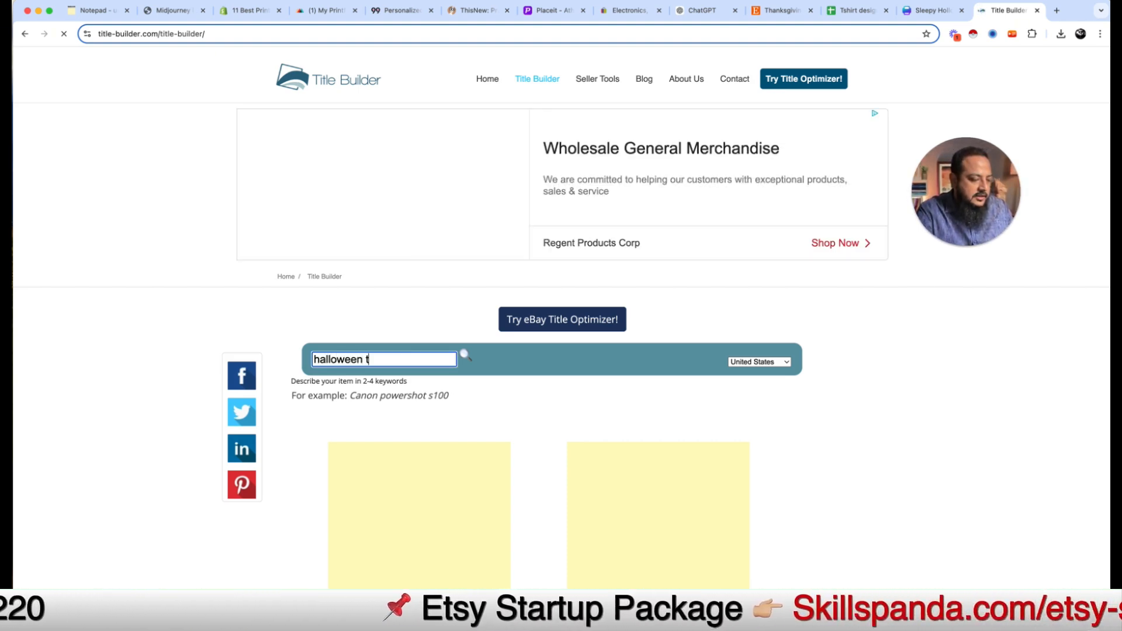
{"action": "type", "text": "shirt"}
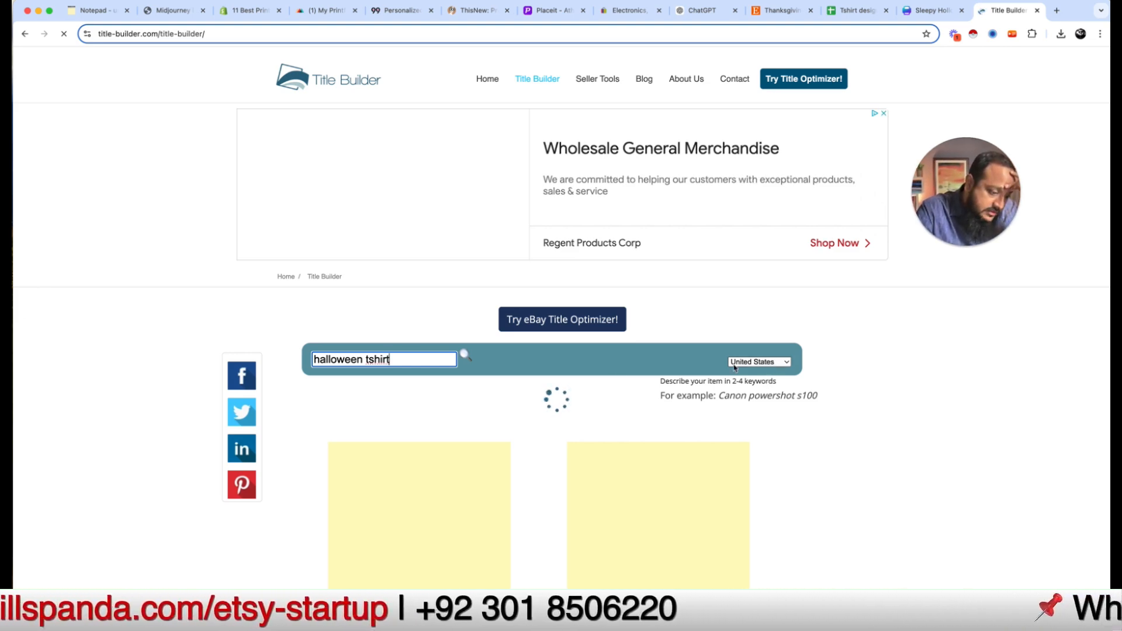
{"action": "scroll", "coordinate": [444, 343], "scroll_direction": "down", "scroll_amount": 2}
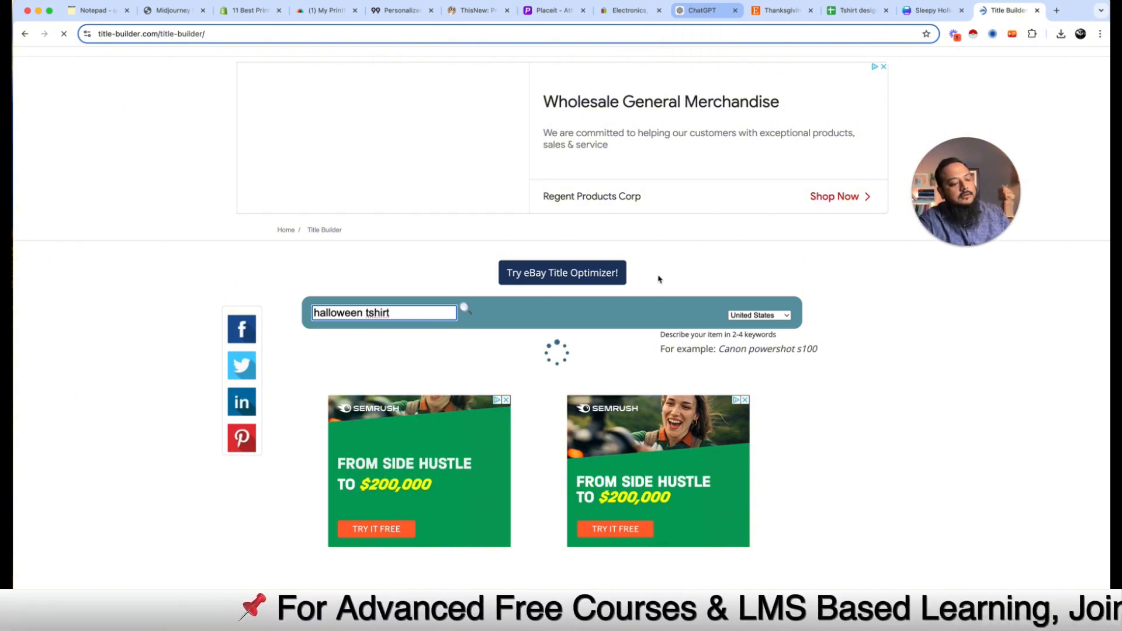
Step: Copy the Spooky Vibes listing title from ChatGPT and open eBay Seller Hub's create-listing options
{"action": "left_click", "coordinate": [704, 10]}
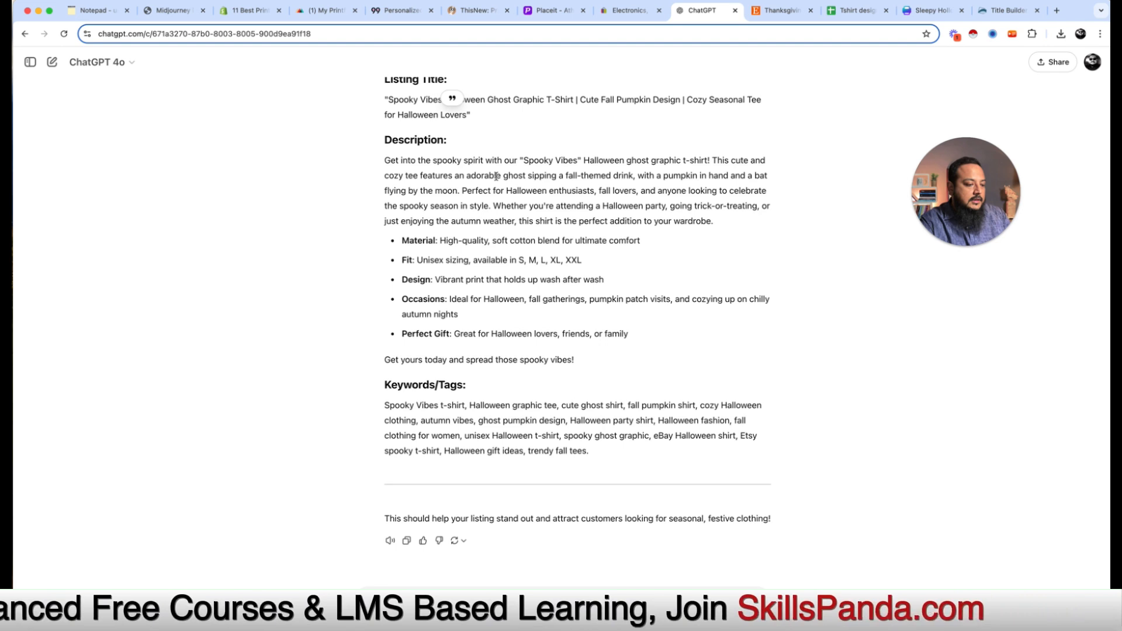
{"action": "left_click_drag", "start_coordinate": [388, 103], "coordinate": [462, 112]}
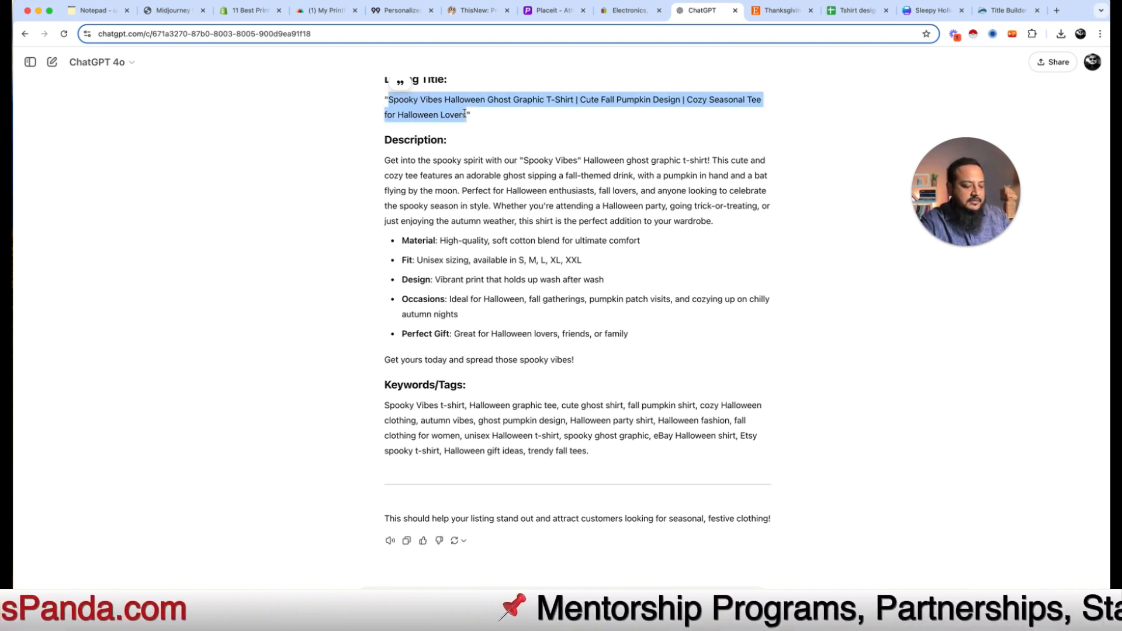
{"action": "left_click", "coordinate": [623, 12]}
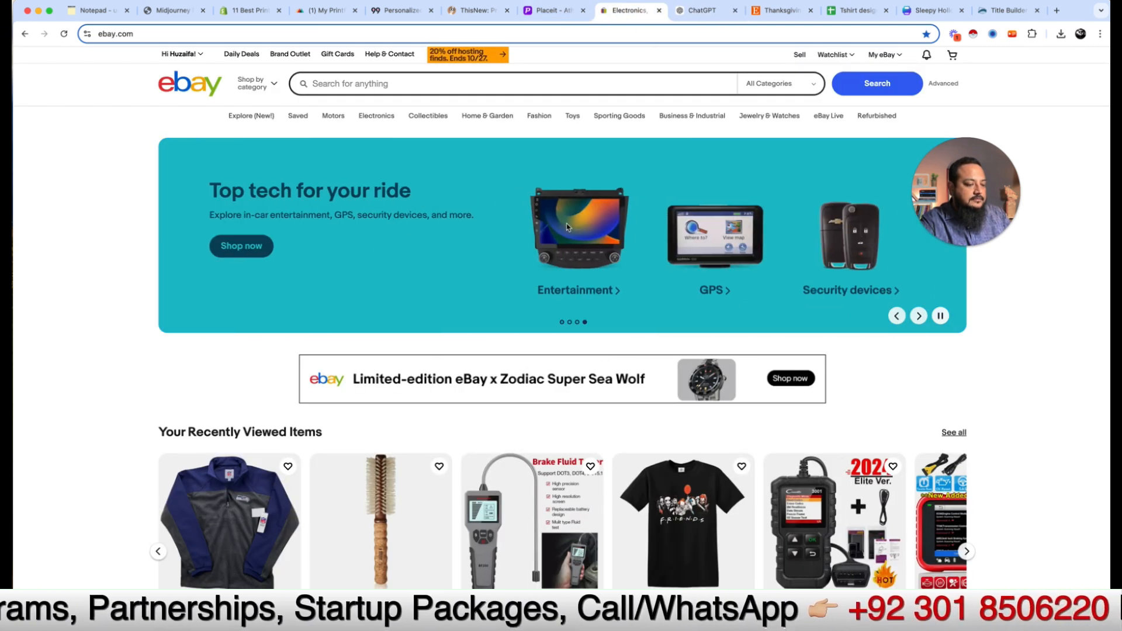
{"action": "left_click", "coordinate": [800, 55]}
{"action": "mouse_move", "coordinate": [652, 118]}
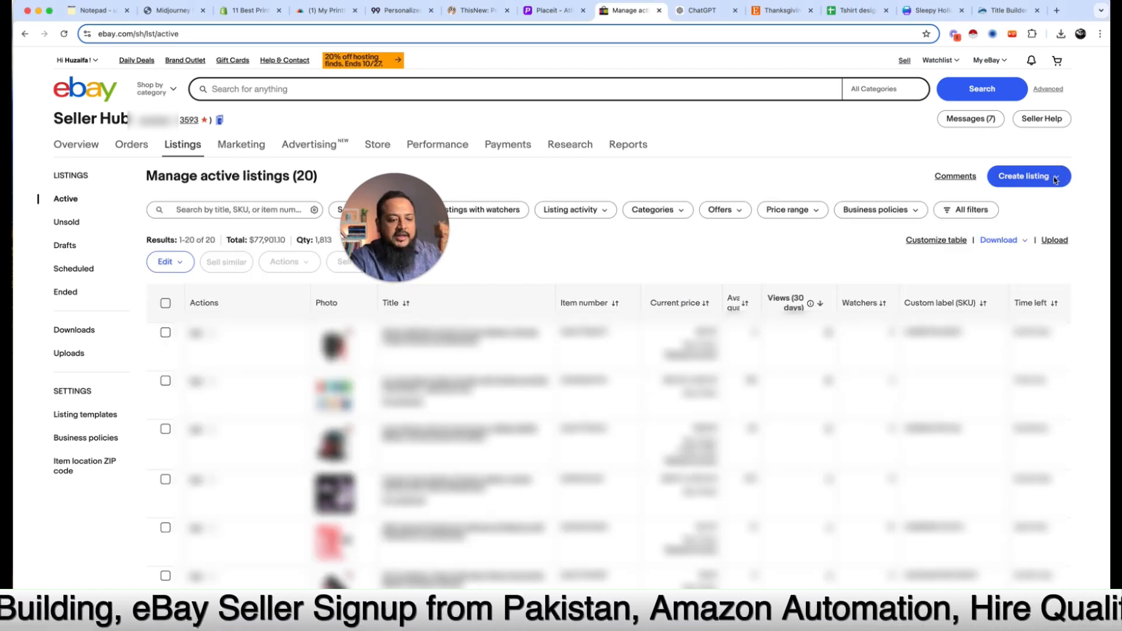
{"action": "left_click", "coordinate": [1055, 179]}
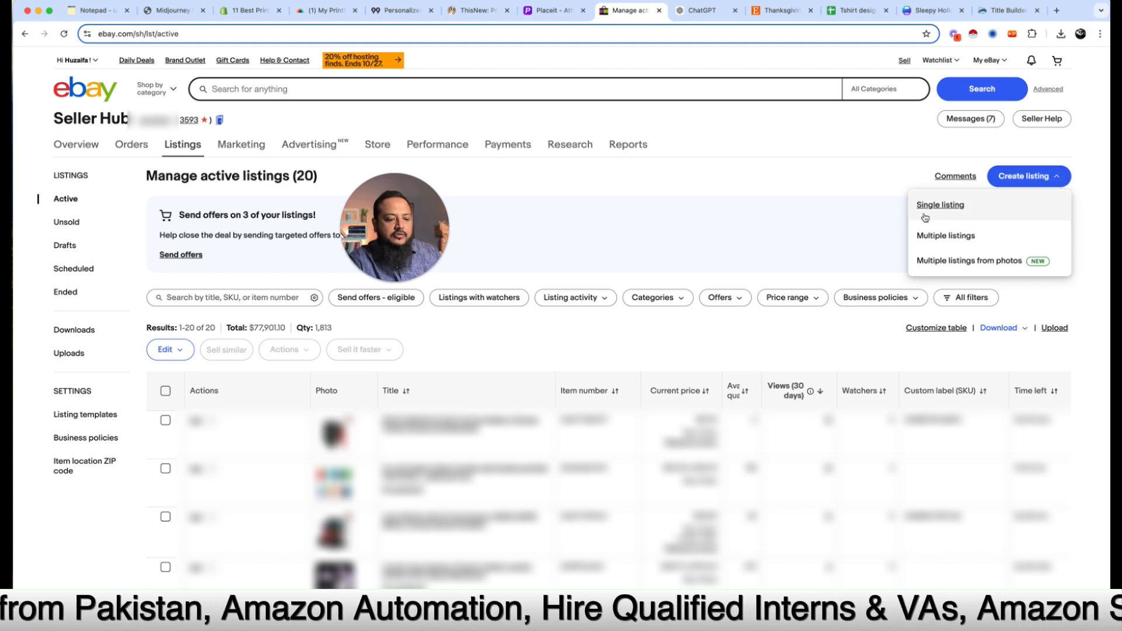
Step: Start a single eBay listing at the 'Tell us what you're selling' box, then open a new tab
{"action": "left_click", "coordinate": [934, 208]}
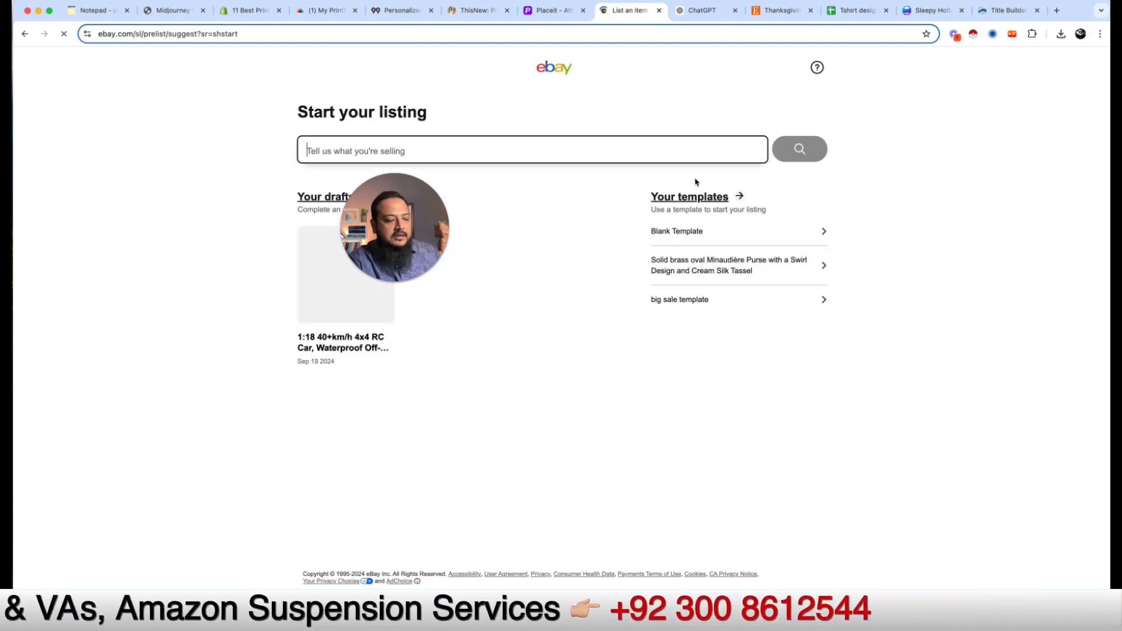
{"action": "left_click_drag", "start_coordinate": [432, 218], "coordinate": [229, 240]}
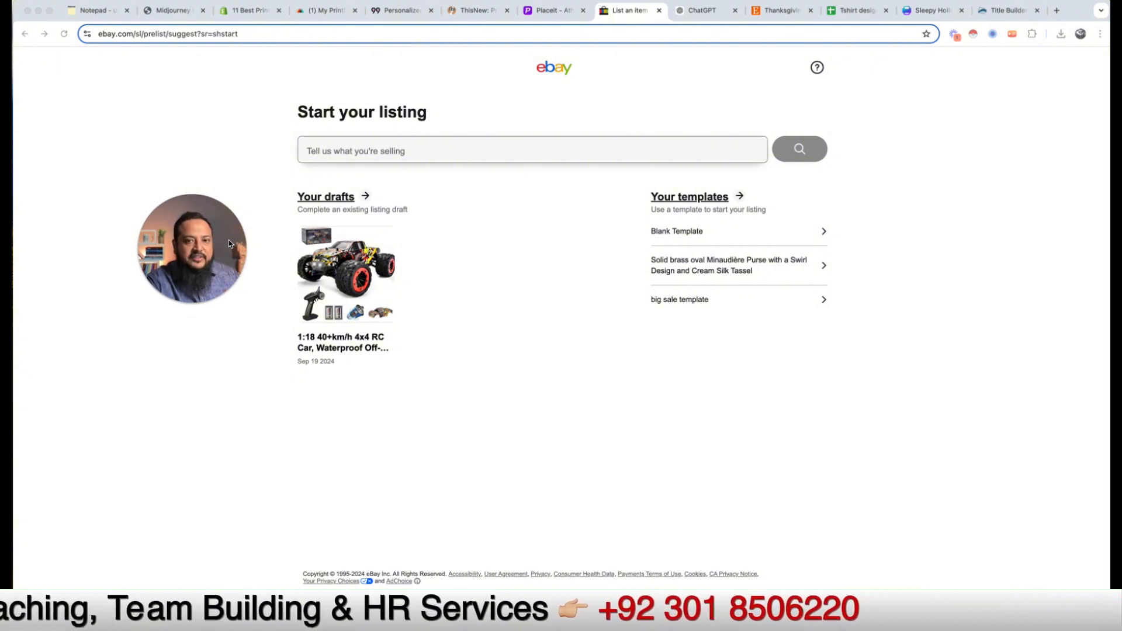
{"action": "left_click", "coordinate": [489, 155]}
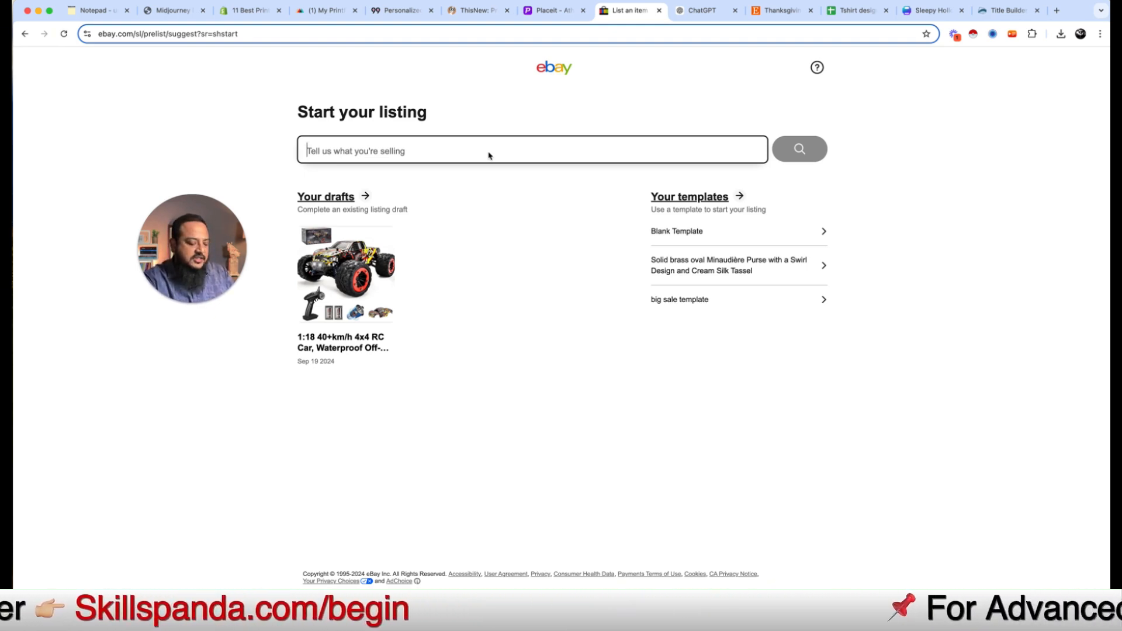
{"action": "key", "text": "super+t"}
Step: Load the ecomsuccess.pk homepage, then return to the Title Builder tab
{"action": "type", "text": "ecomsuccess.pk"}
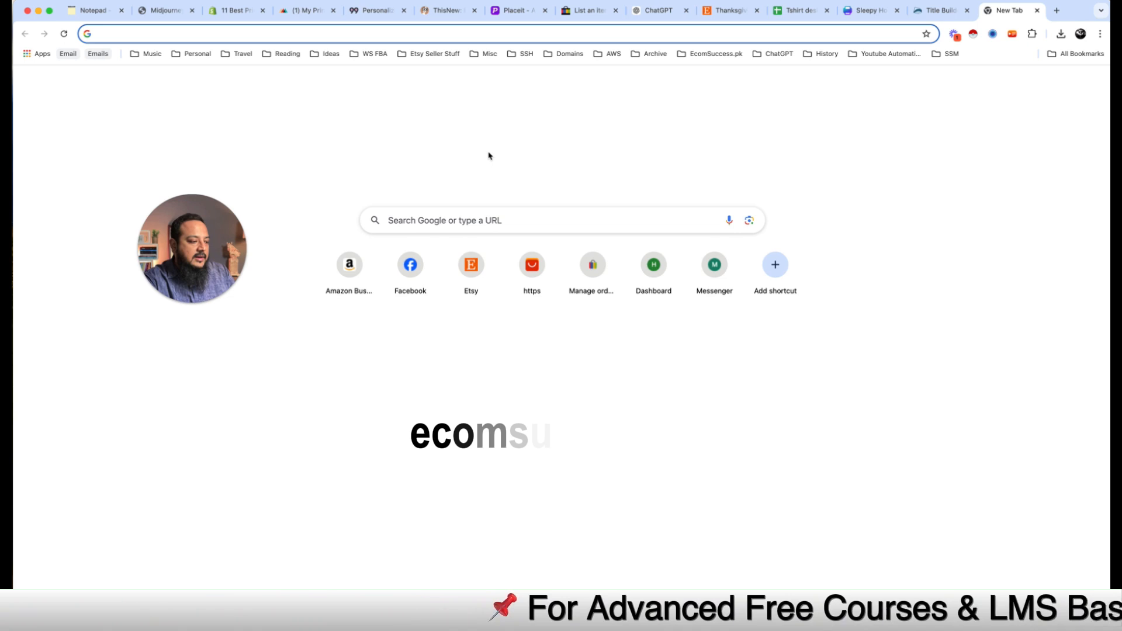
{"action": "key", "text": "Return"}
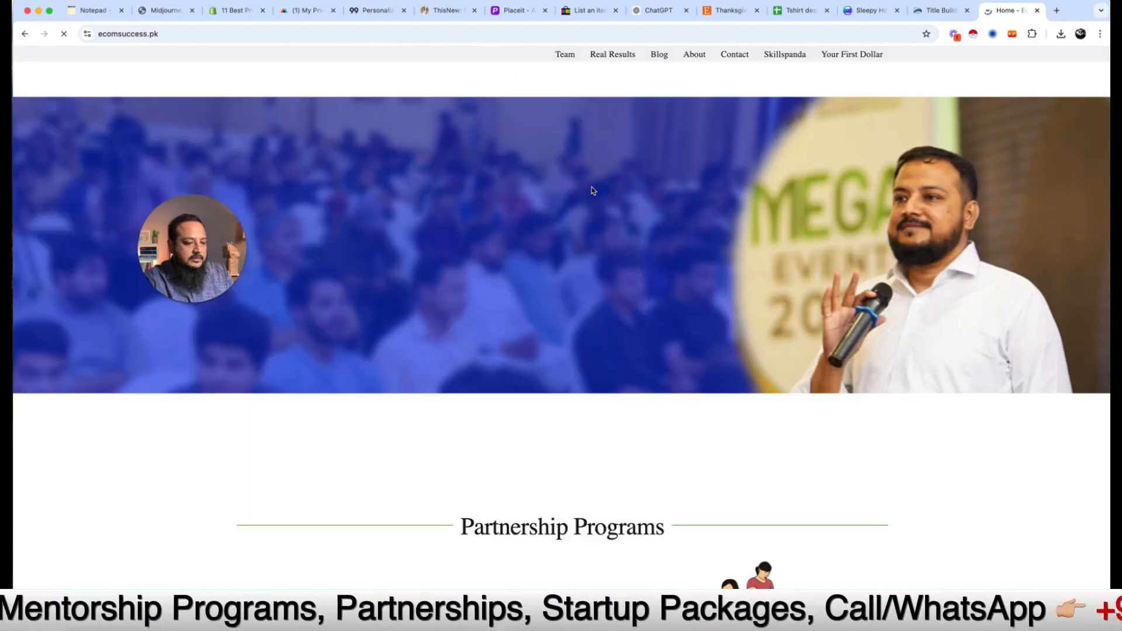
{"action": "left_click", "coordinate": [940, 10]}
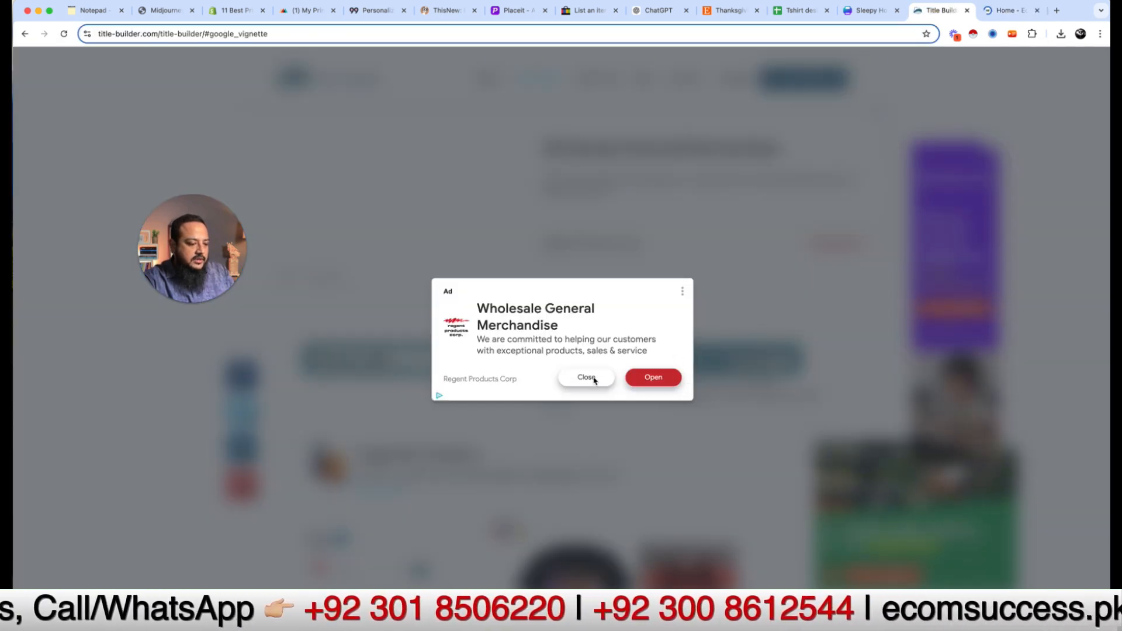
Step: Dismiss the ad and review the halloween tshirt keyword lists and the suggested eBay title
{"action": "left_click", "coordinate": [587, 378]}
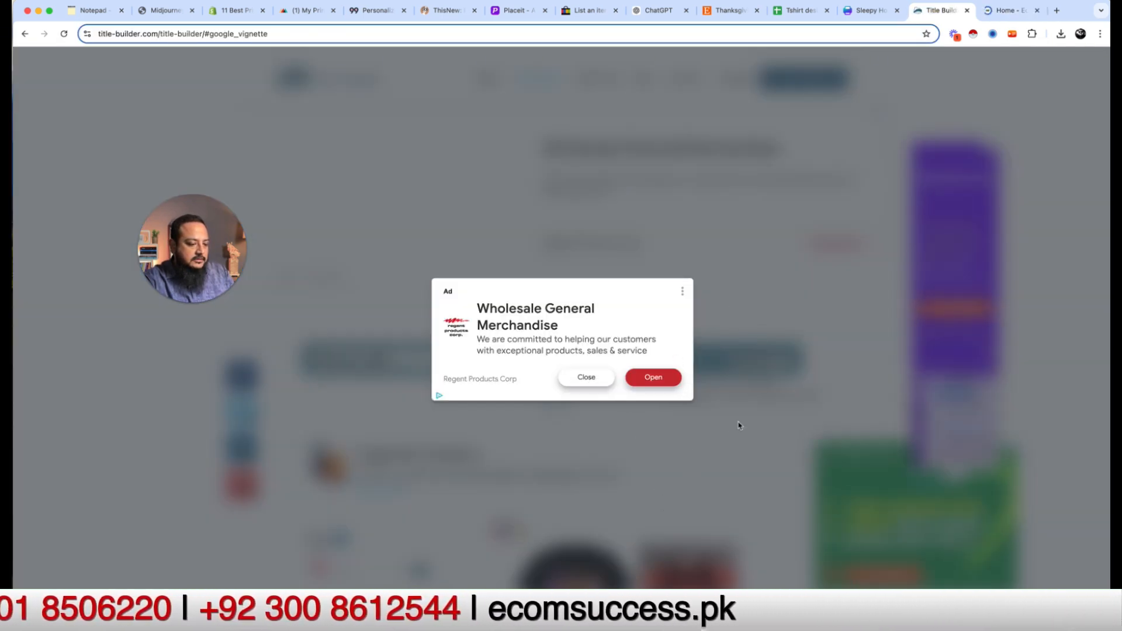
{"action": "scroll", "coordinate": [617, 433], "scroll_direction": "down", "scroll_amount": 3}
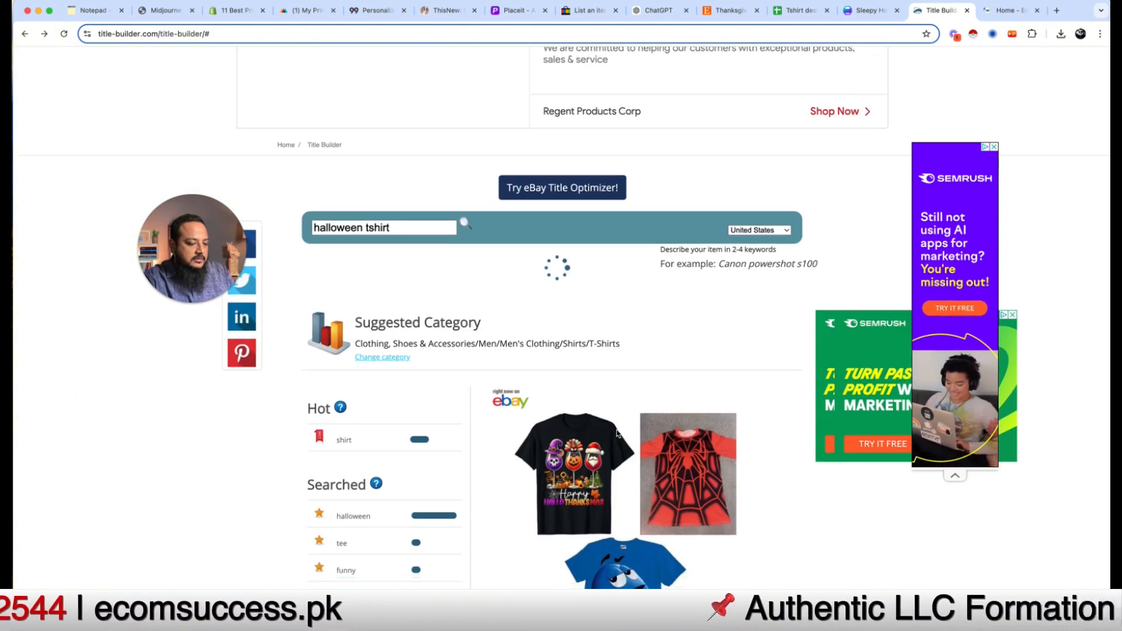
{"action": "scroll", "coordinate": [468, 356], "scroll_direction": "down", "scroll_amount": 3}
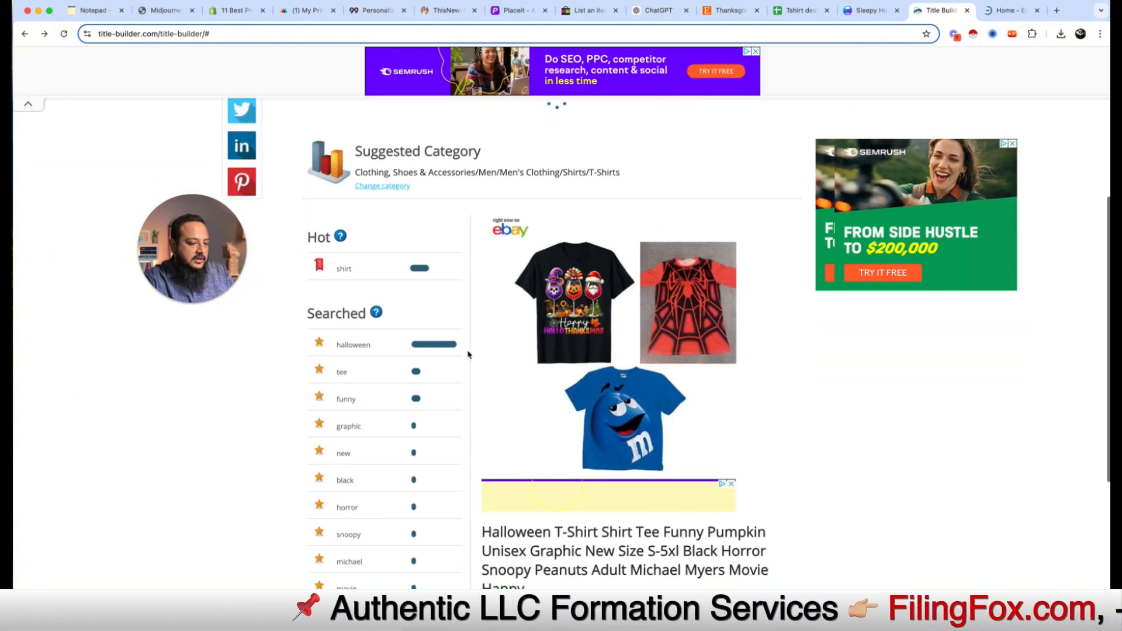
{"action": "scroll", "coordinate": [497, 458], "scroll_direction": "down", "scroll_amount": 3}
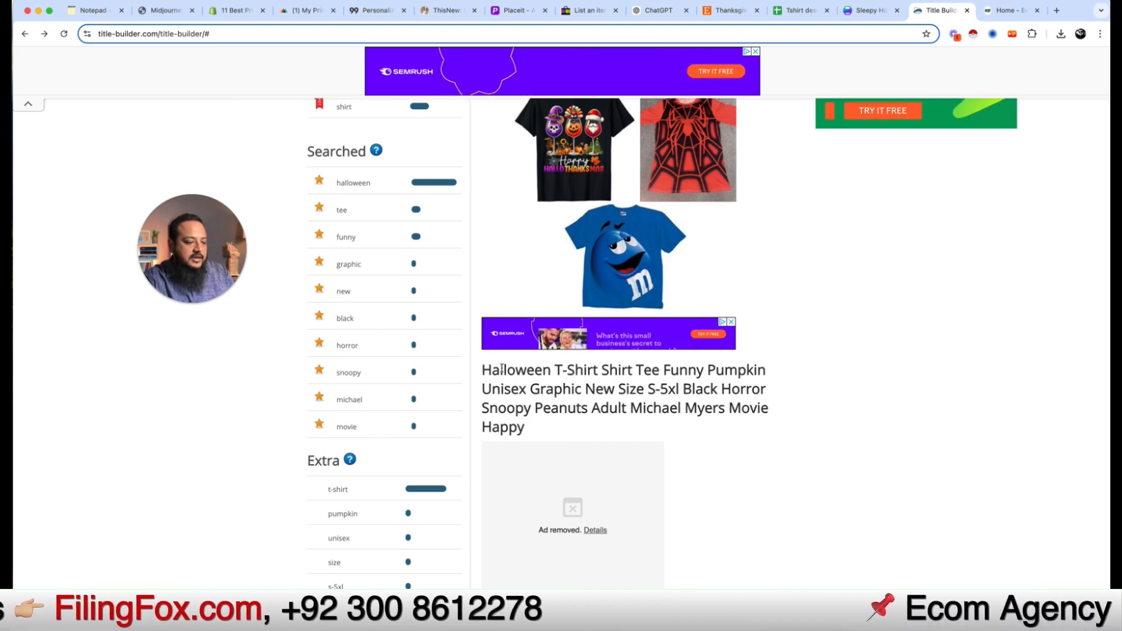
{"action": "left_click_drag", "start_coordinate": [500, 371], "coordinate": [618, 370]}
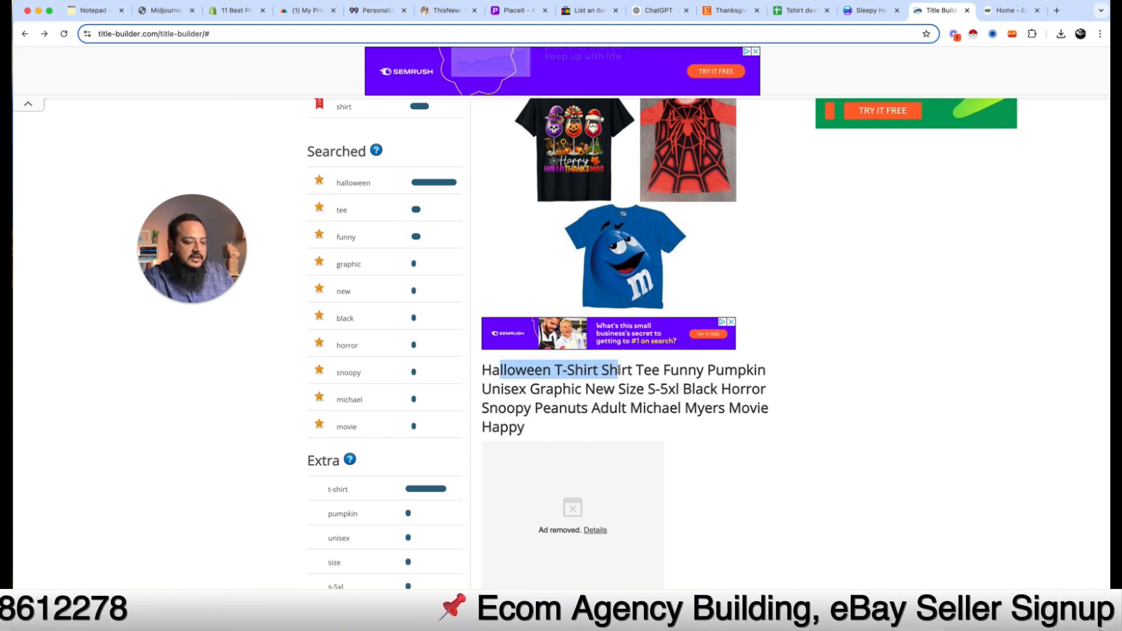
{"action": "left_click", "coordinate": [668, 371]}
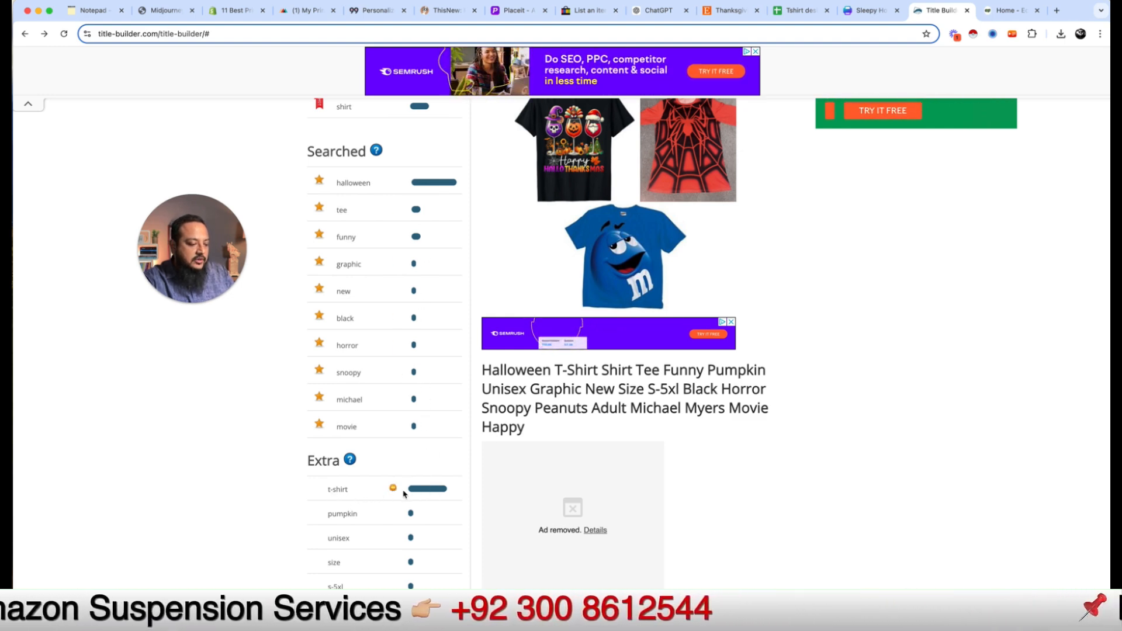
{"action": "scroll", "coordinate": [408, 508], "scroll_direction": "down", "scroll_amount": 2}
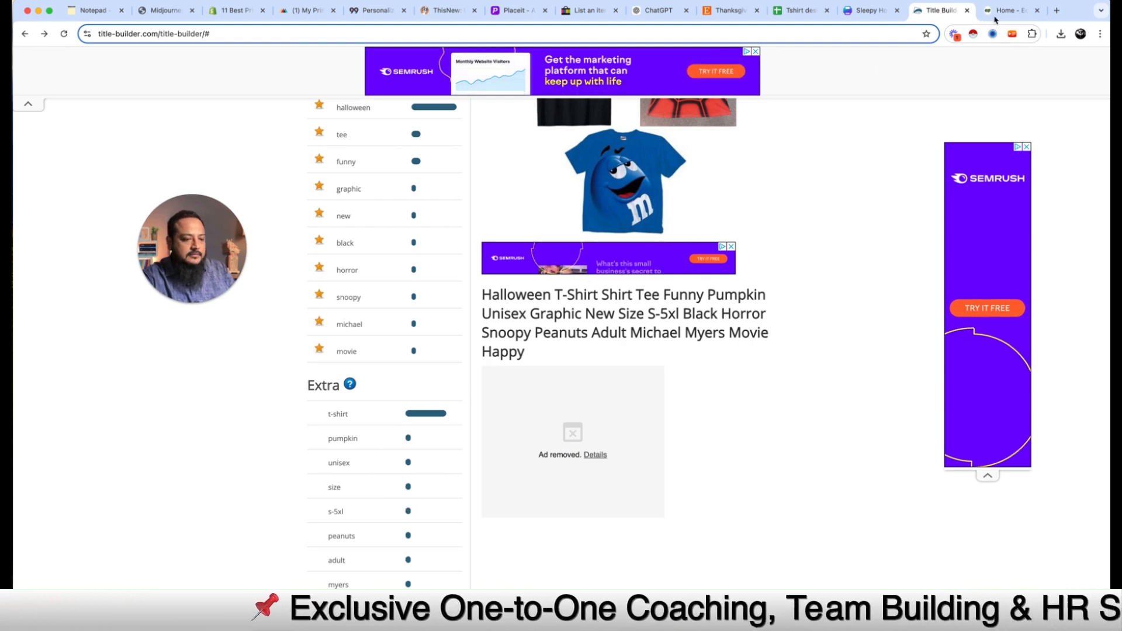
Step: Look over ecomsuccess.pk's eBay seller signup page, then close that tab
{"action": "left_click", "coordinate": [1007, 10]}
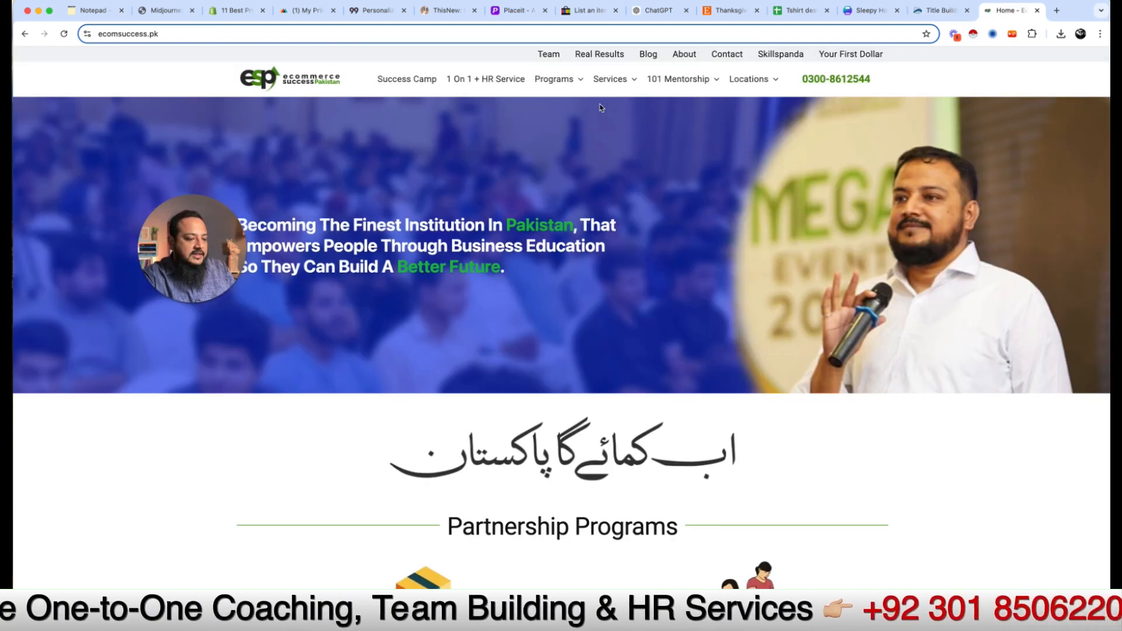
{"action": "mouse_move", "coordinate": [635, 85]}
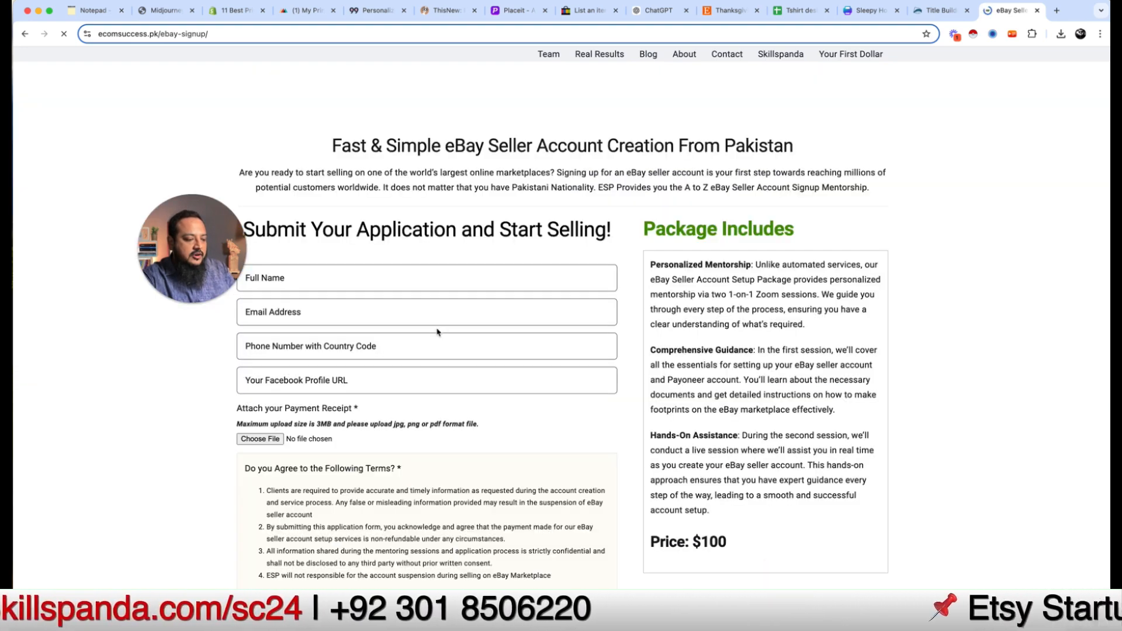
{"action": "scroll", "coordinate": [437, 332], "scroll_direction": "down", "scroll_amount": 3}
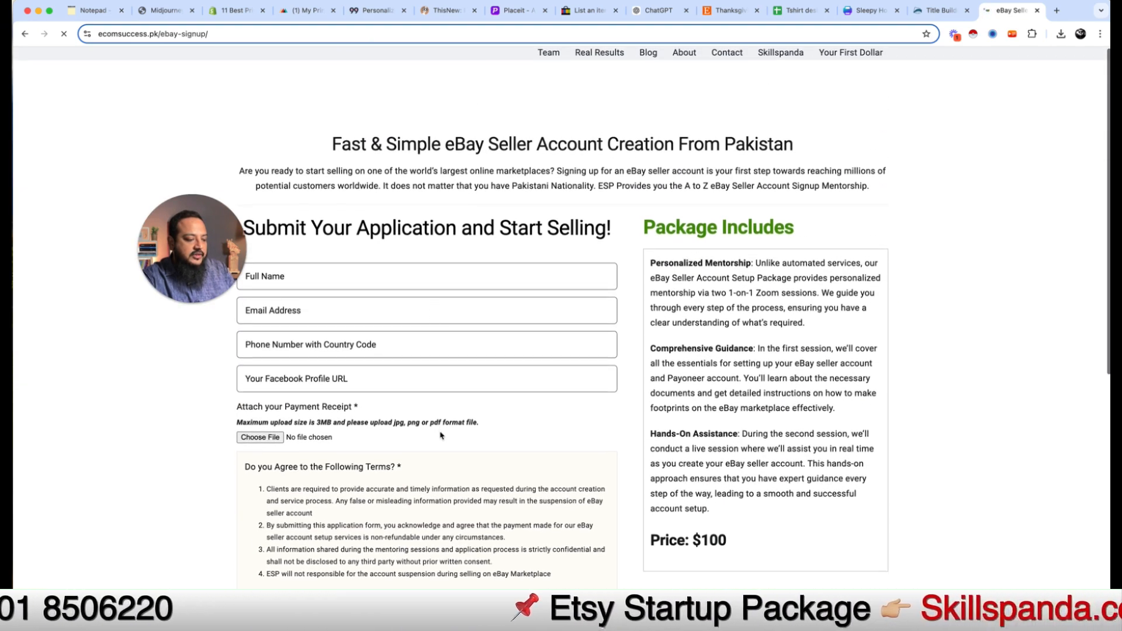
{"action": "scroll", "coordinate": [433, 435], "scroll_direction": "down", "scroll_amount": 3}
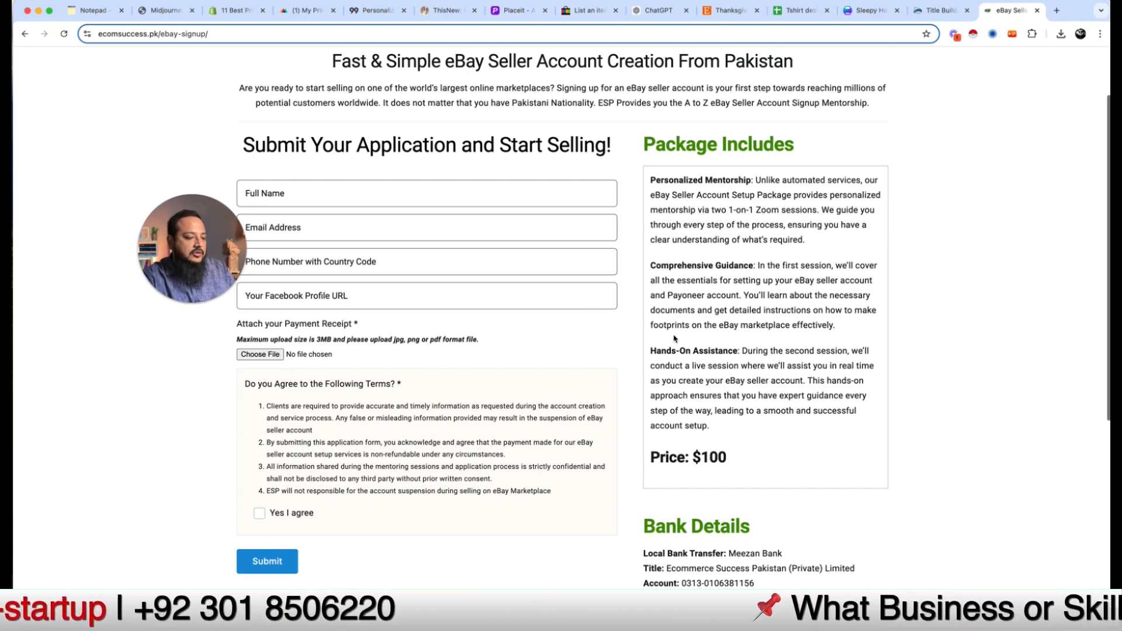
{"action": "key", "text": "super+w"}
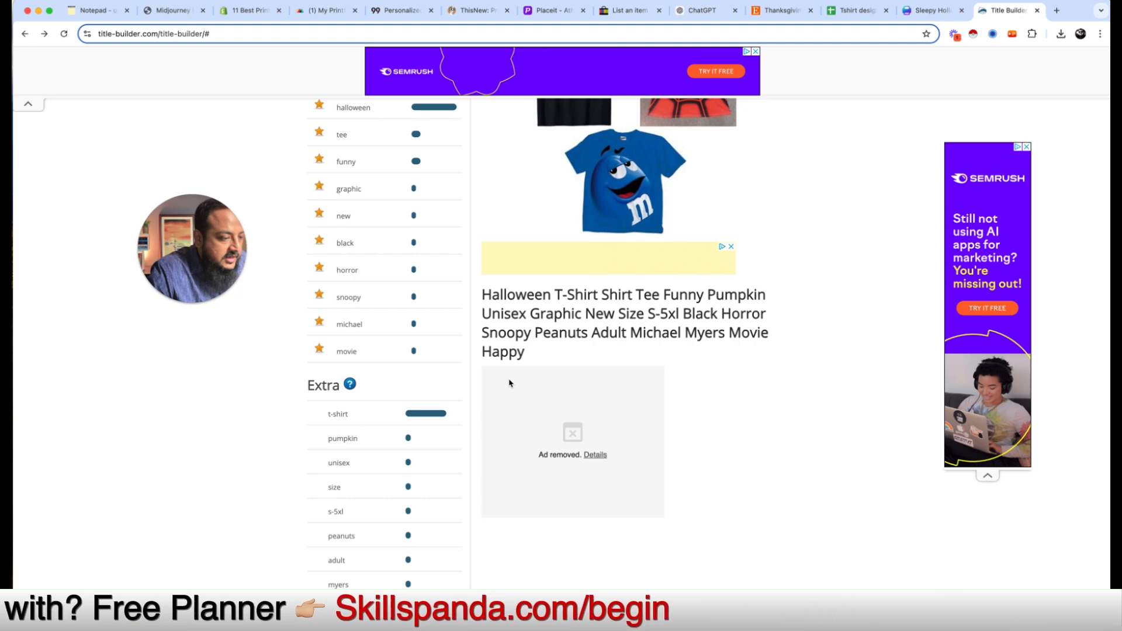
Step: Start a New with tags eBay listing for 'halloween t-shirt' without matching an existing product
{"action": "left_click", "coordinate": [629, 11]}
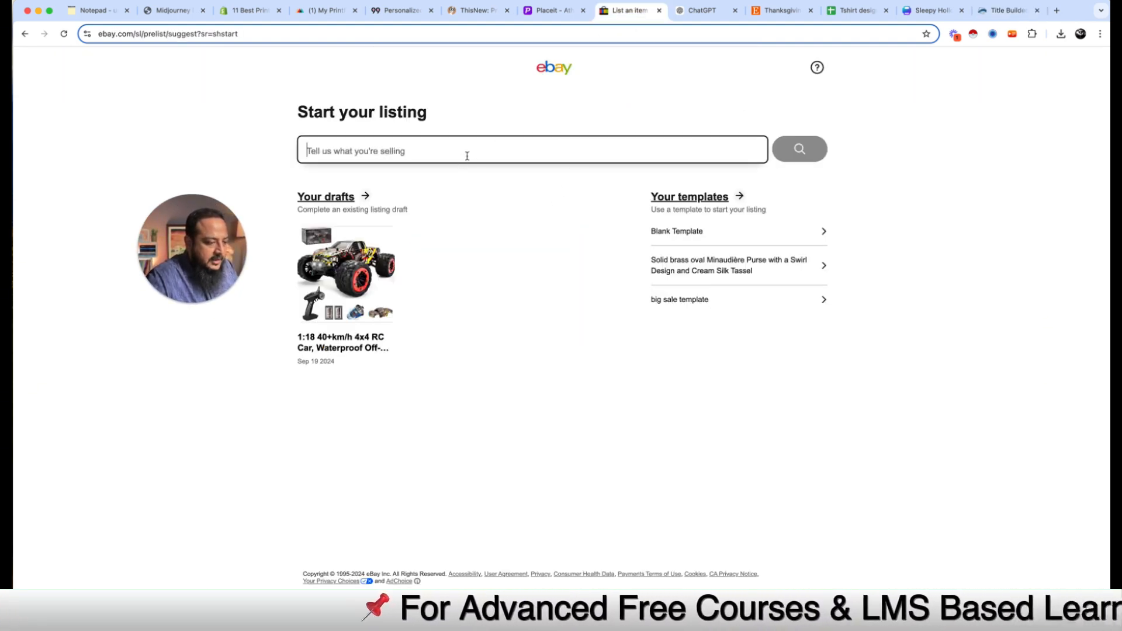
{"action": "type", "text": "hallow"}
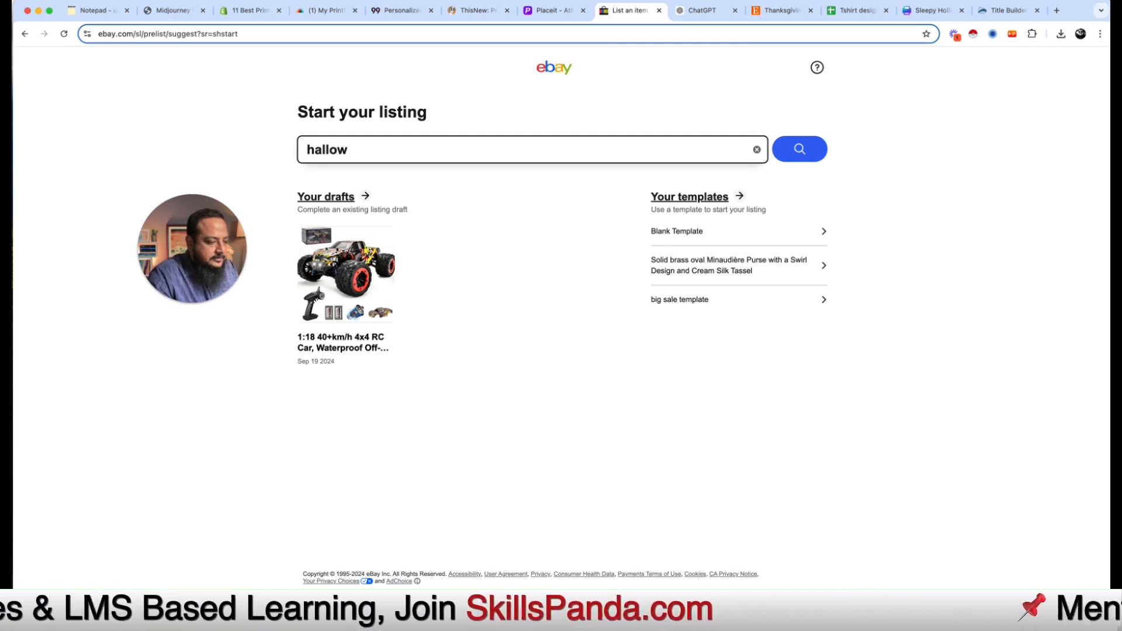
{"action": "key", "text": "BackSpace"}
{"action": "key", "text": "BackSpace"}
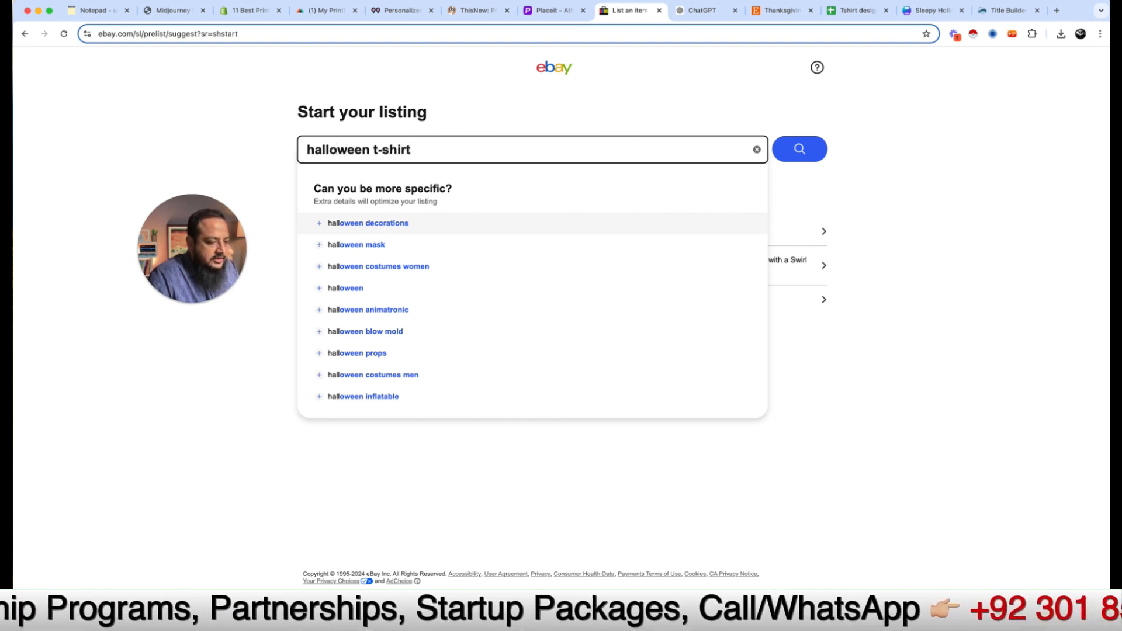
{"action": "key", "text": "Return"}
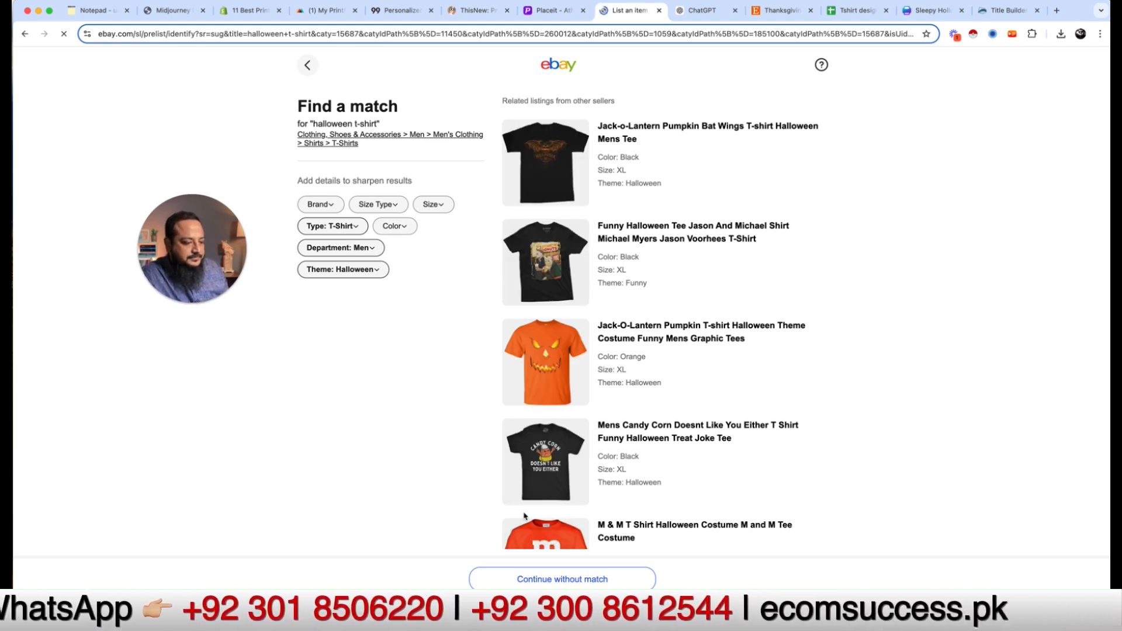
{"action": "left_click", "coordinate": [561, 580]}
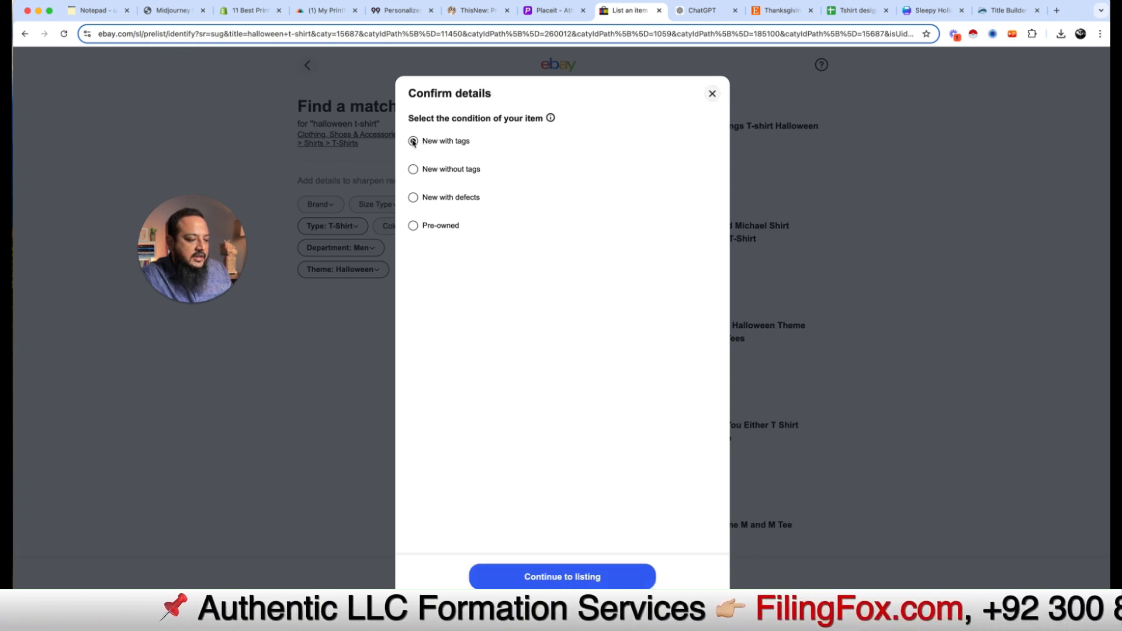
{"action": "left_click", "coordinate": [581, 577]}
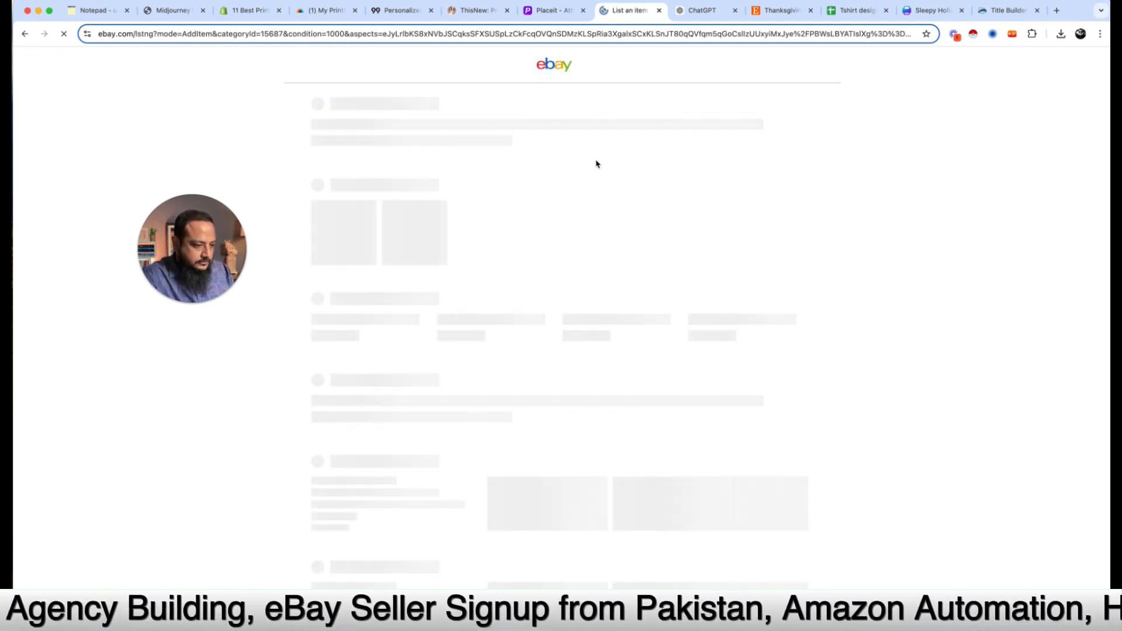
{"action": "left_click_drag", "start_coordinate": [192, 229], "coordinate": [1007, 166]}
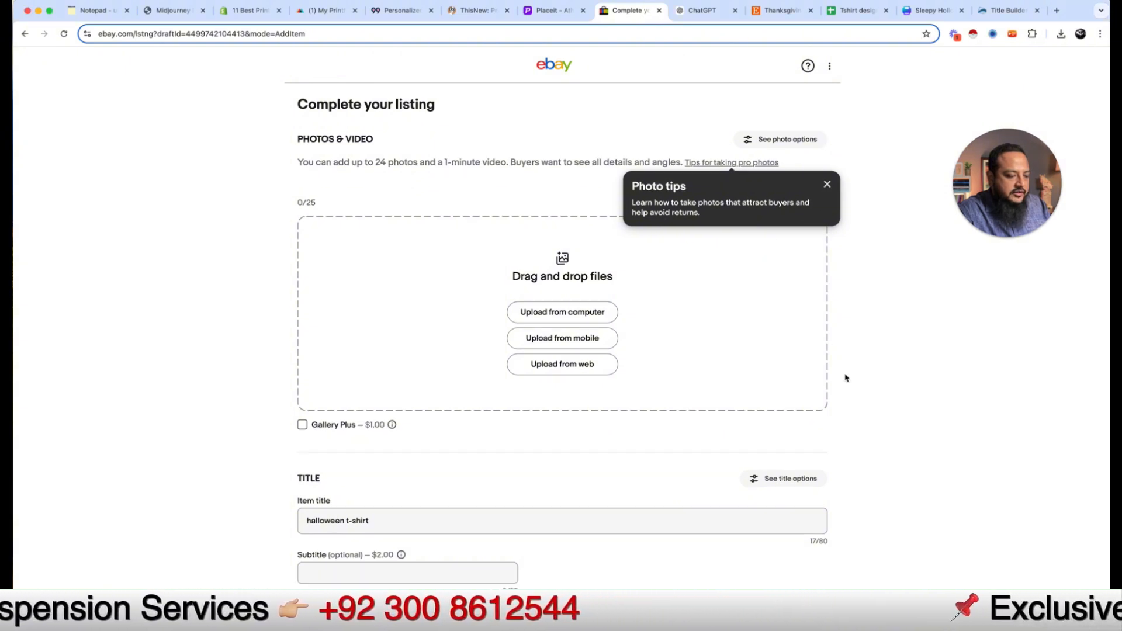
Step: Dismiss the photo tips and capitalize the item title to start with 'Halloween'
{"action": "scroll", "coordinate": [844, 378], "scroll_direction": "down", "scroll_amount": 3}
{"action": "left_click", "coordinate": [827, 108]}
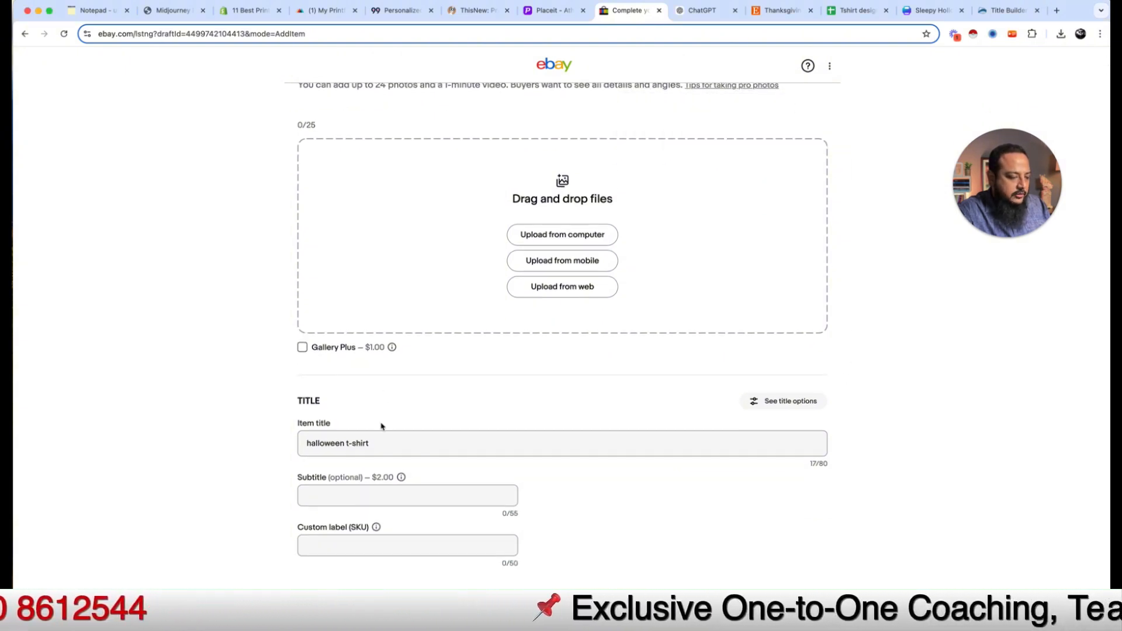
{"action": "left_click", "coordinate": [362, 445]}
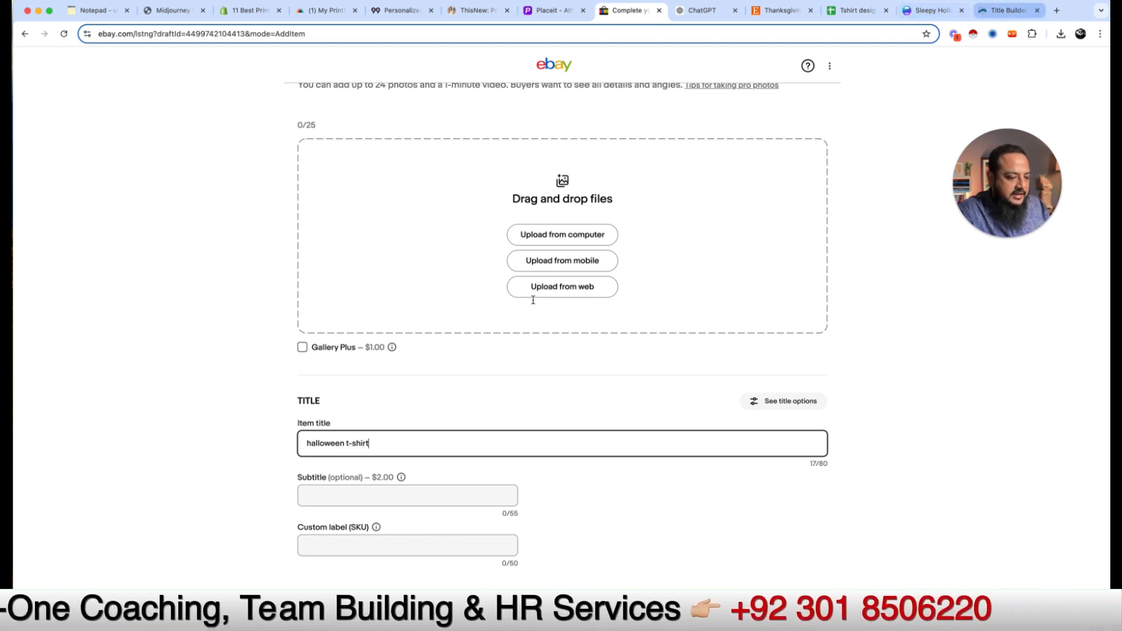
{"action": "key", "text": "super+9"}
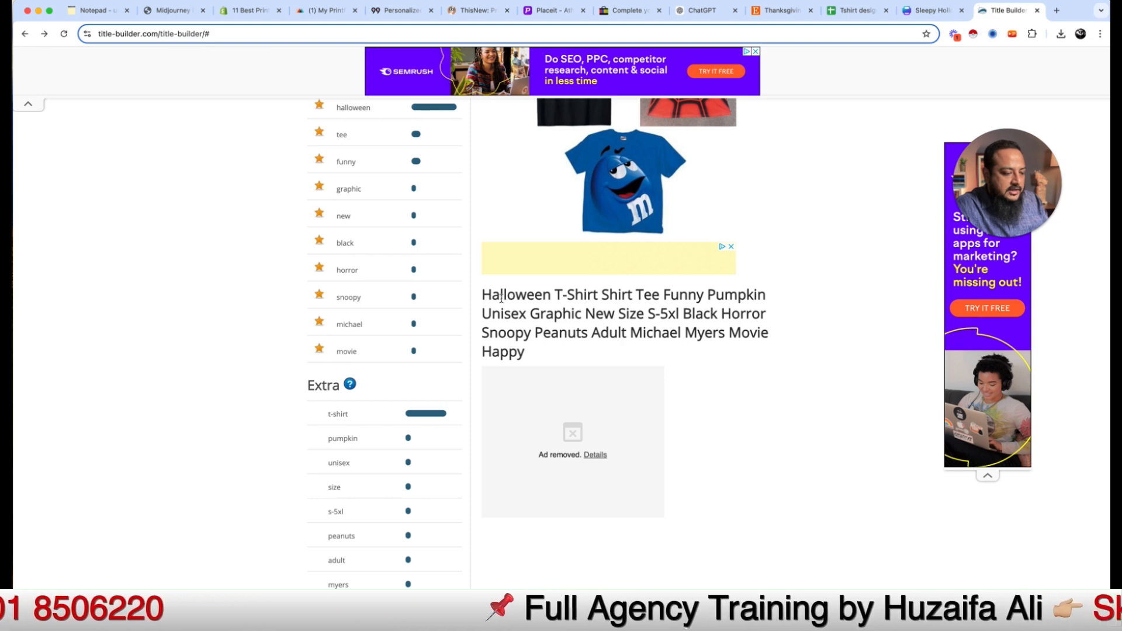
{"action": "left_click_drag", "start_coordinate": [598, 297], "coordinate": [483, 295]}
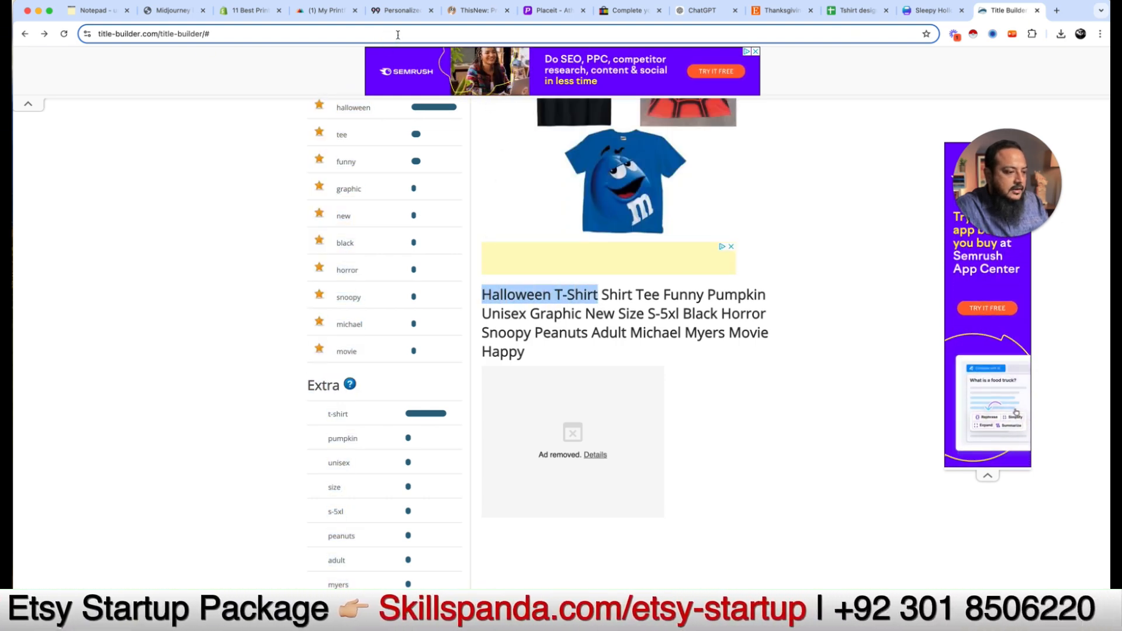
{"action": "key", "text": "super+8"}
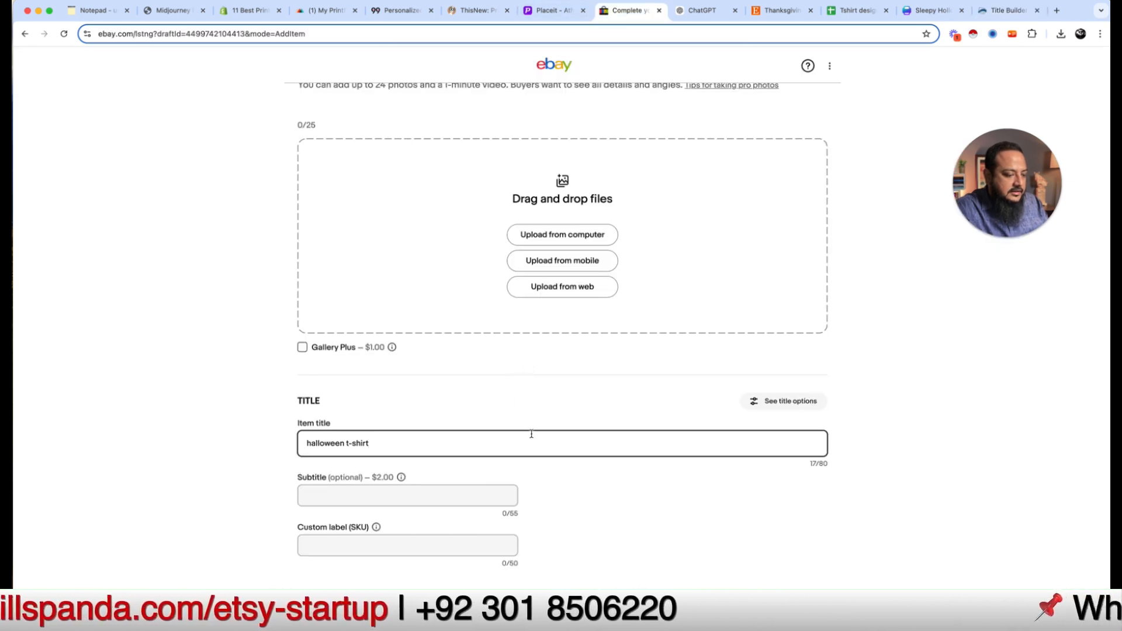
{"action": "triple_click", "coordinate": [500, 436]}
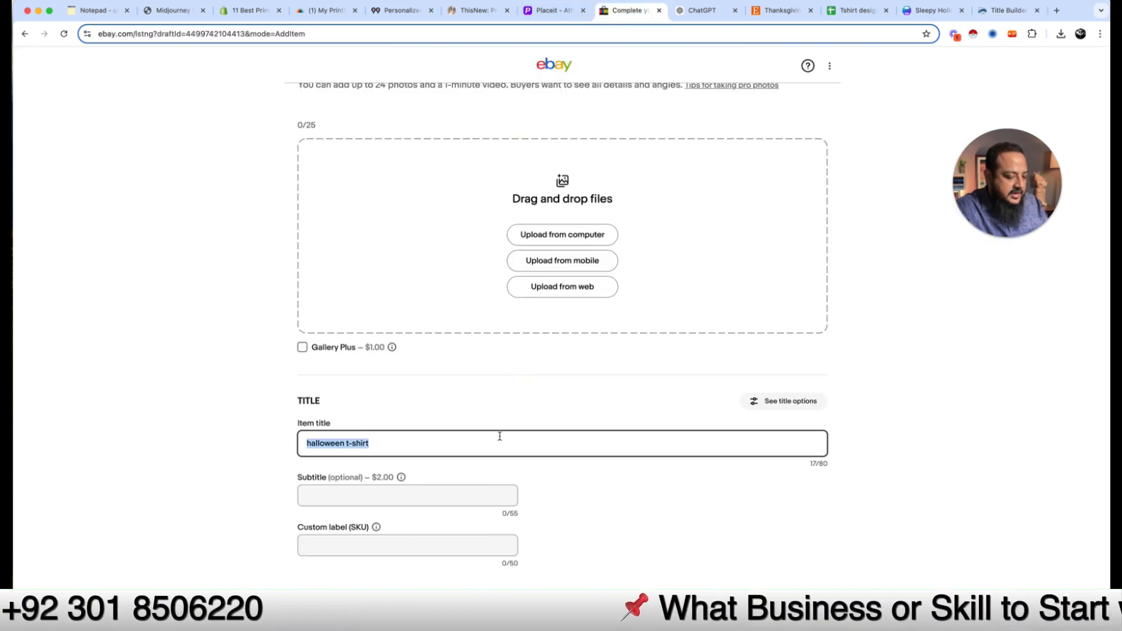
{"action": "left_click", "coordinate": [500, 436]}
{"action": "key", "text": "super+Left"}
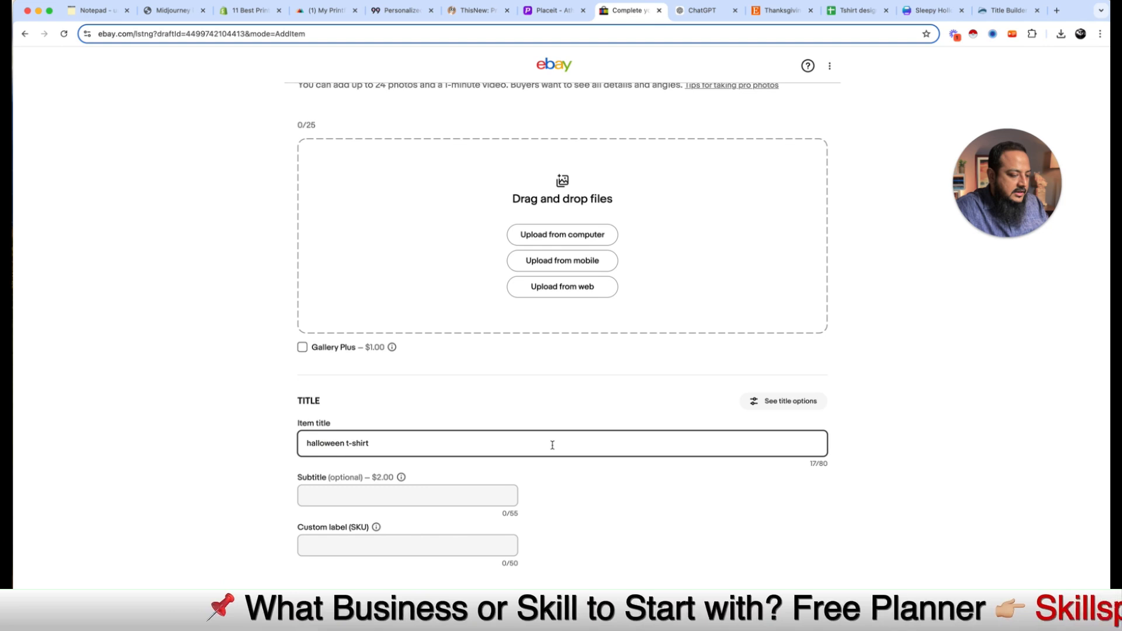
{"action": "type", "text": "H"}
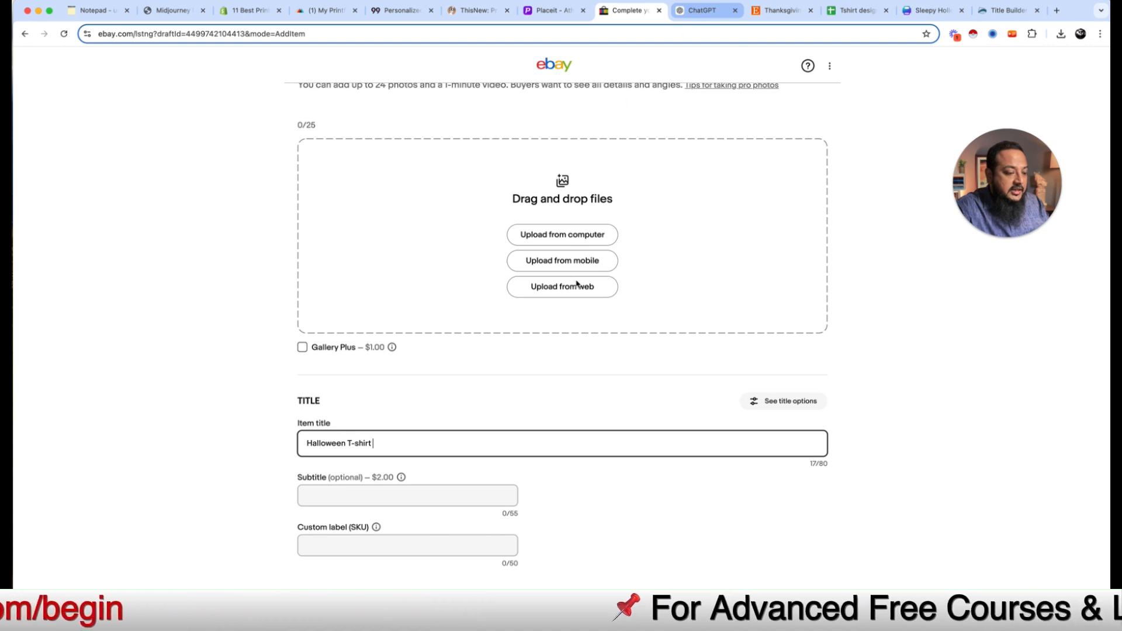
Step: Add 'Spooky Vibes Ghost Graphic' from the ChatGPT copy, removing the duplicate 'Halloween'
{"action": "key", "text": "ctrl+Tab"}
{"action": "left_click", "coordinate": [416, 105]}
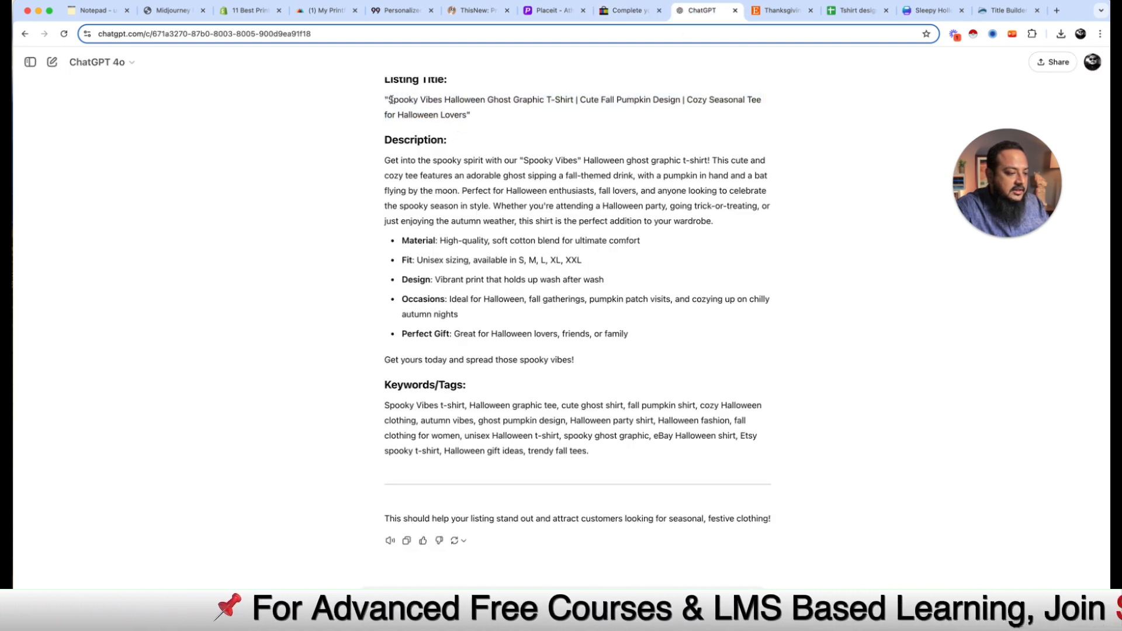
{"action": "left_click_drag", "start_coordinate": [389, 99], "coordinate": [544, 97]}
{"action": "key", "text": "super+c"}
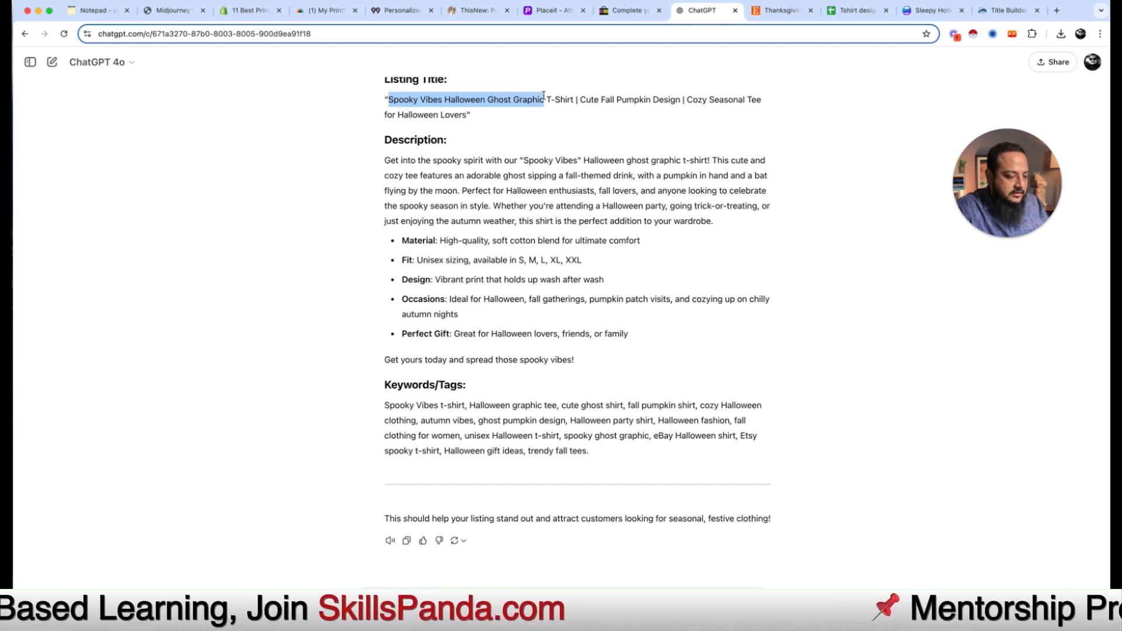
{"action": "left_click", "coordinate": [635, 10]}
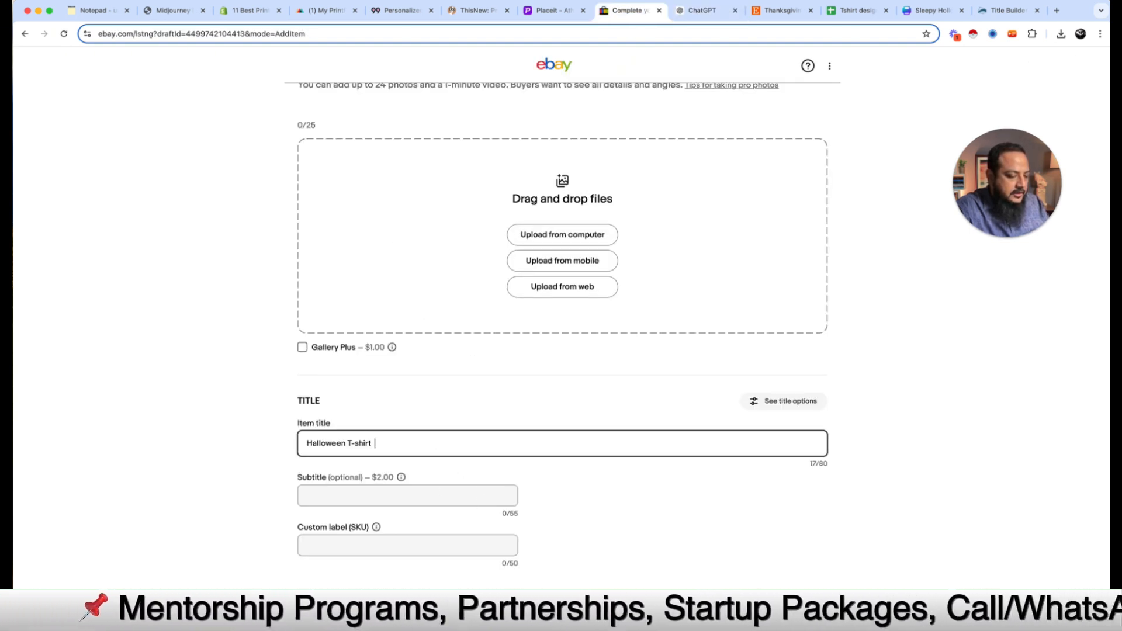
{"action": "key", "text": "super+v"}
{"action": "key", "text": "BackSpace"}
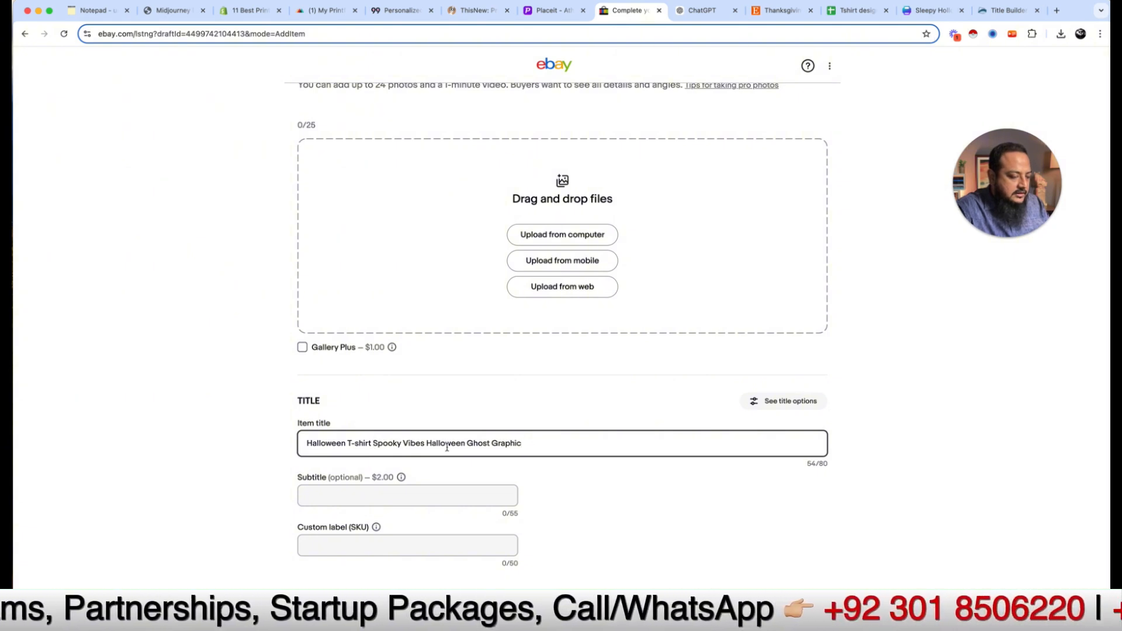
{"action": "double_click", "coordinate": [446, 444]}
{"action": "key", "text": "BackSpace"}
{"action": "key", "text": "BackSpace"}
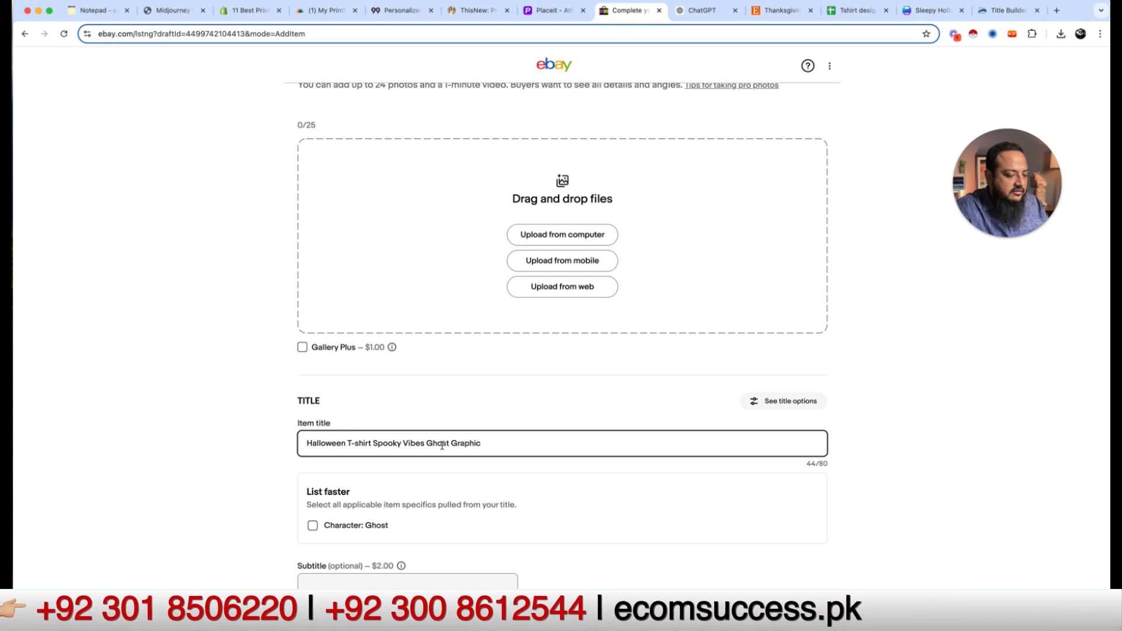
Step: Append 'Cute Fall Pumpkin Design Cozy' to the item title from the ChatGPT copy
{"action": "left_click", "coordinate": [702, 13]}
{"action": "left_click", "coordinate": [576, 112]}
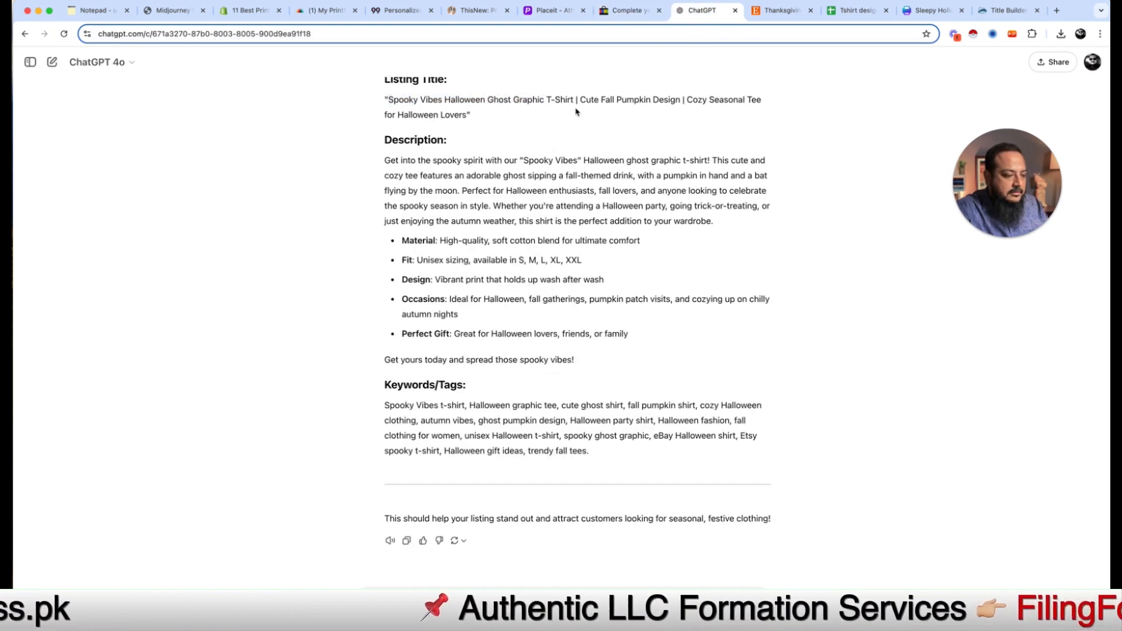
{"action": "left_click_drag", "start_coordinate": [581, 101], "coordinate": [670, 102]}
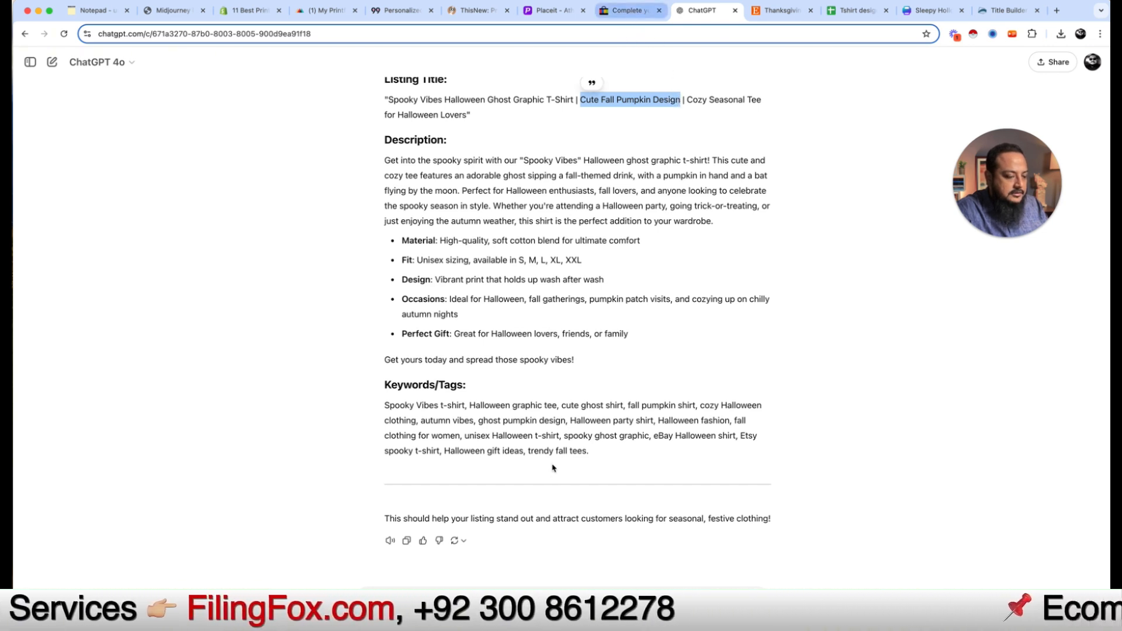
{"action": "key", "text": "ctrl+shift+Tab"}
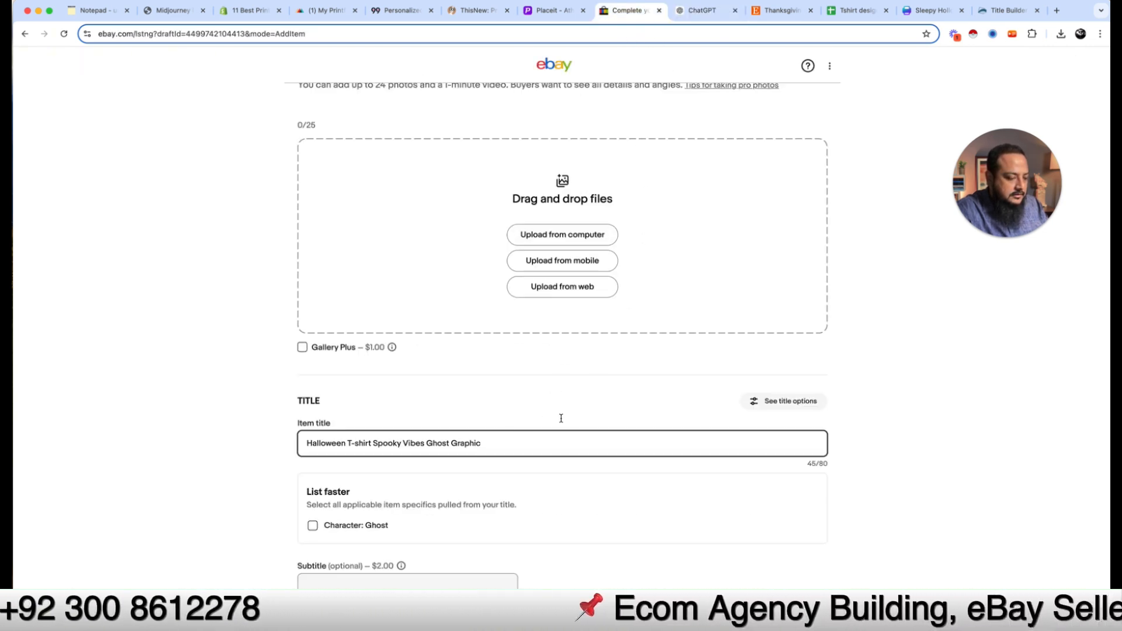
{"action": "type", "text": "Cute Fall Pumpkin Design"}
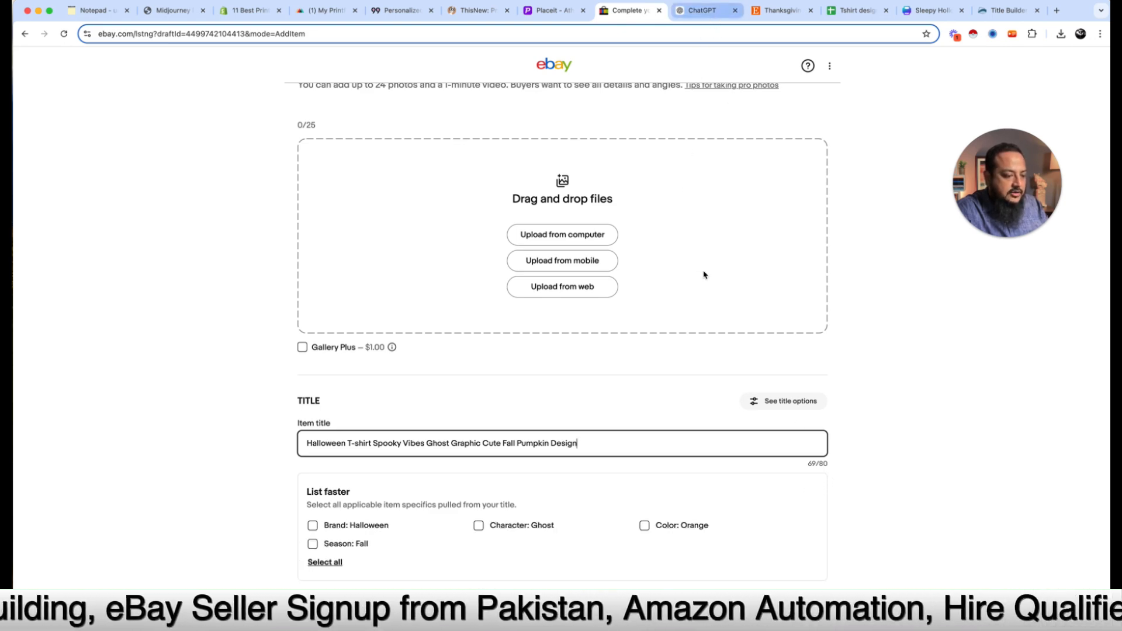
{"action": "key", "text": "ctrl+Tab"}
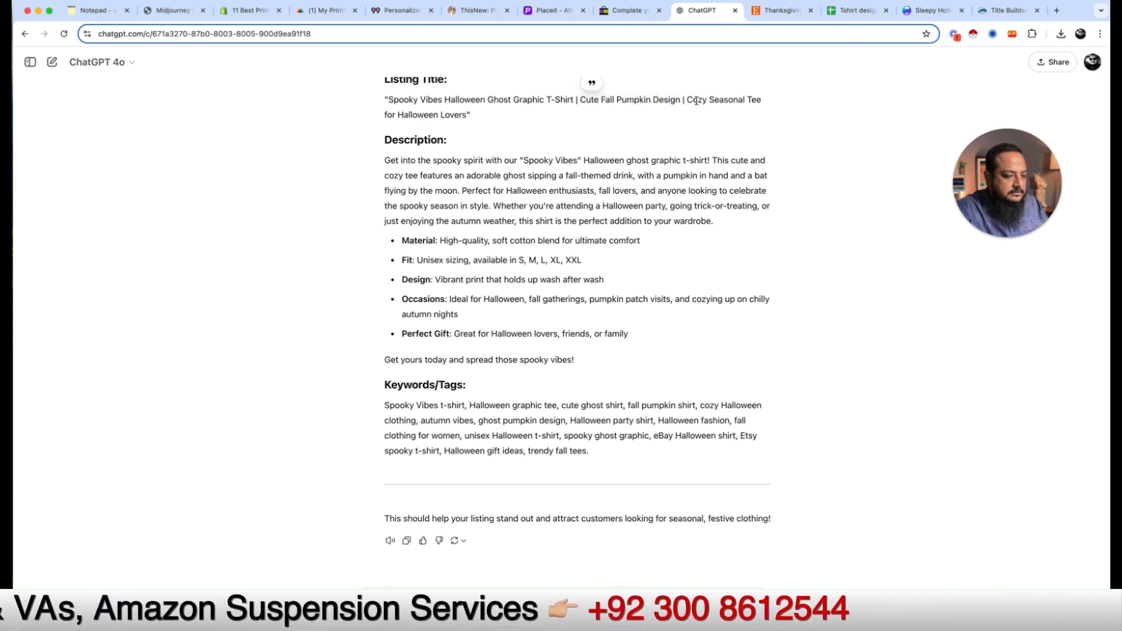
{"action": "double_click", "coordinate": [696, 100]}
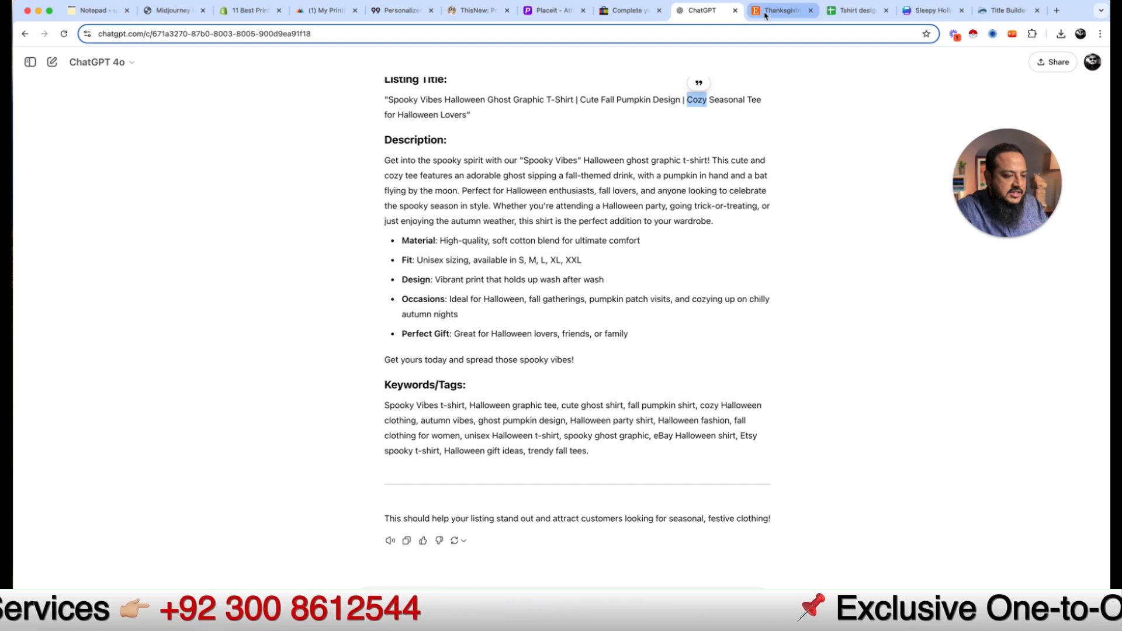
{"action": "left_click", "coordinate": [626, 10]}
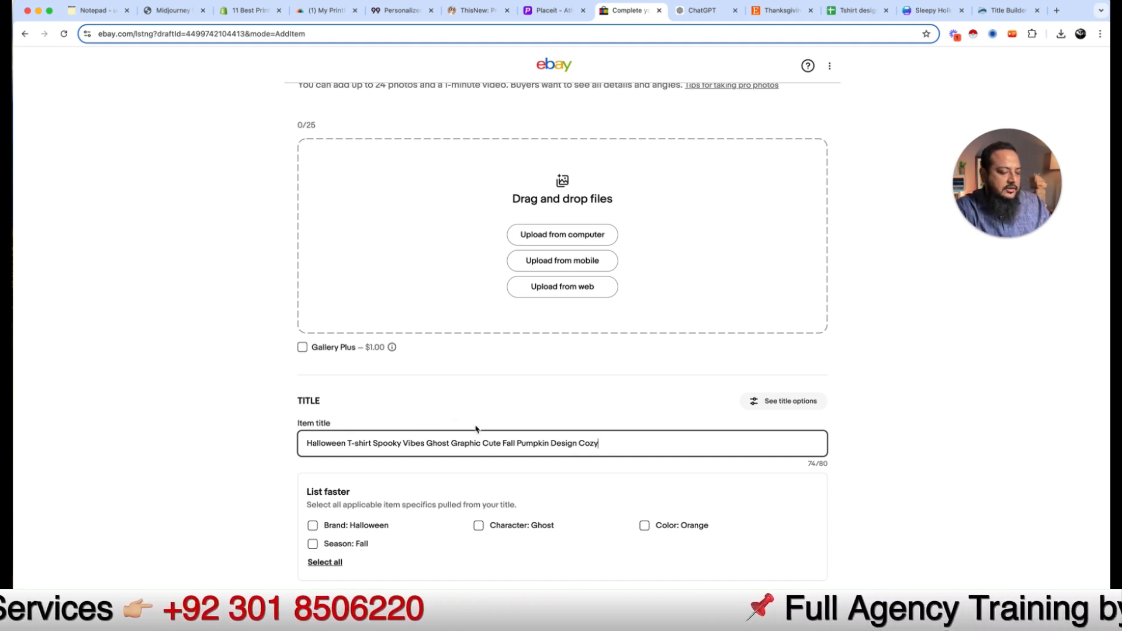
{"action": "scroll", "coordinate": [457, 491], "scroll_direction": "down", "scroll_amount": 3}
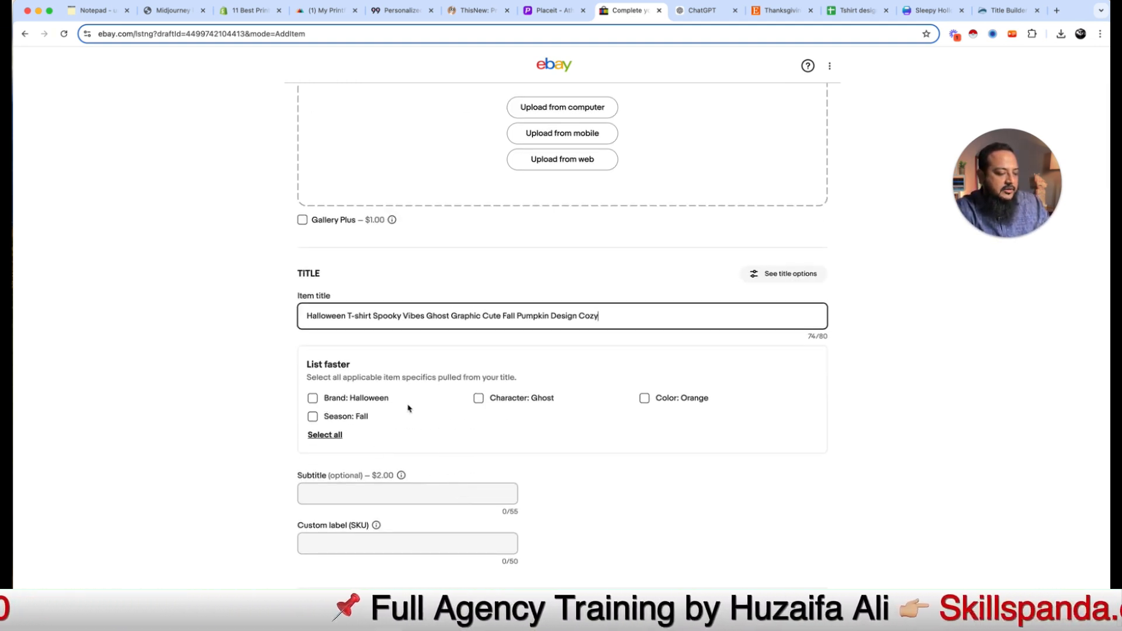
Step: Add the Character: Ghost item specific and set Brand to Unbranded
{"action": "left_click", "coordinate": [479, 400]}
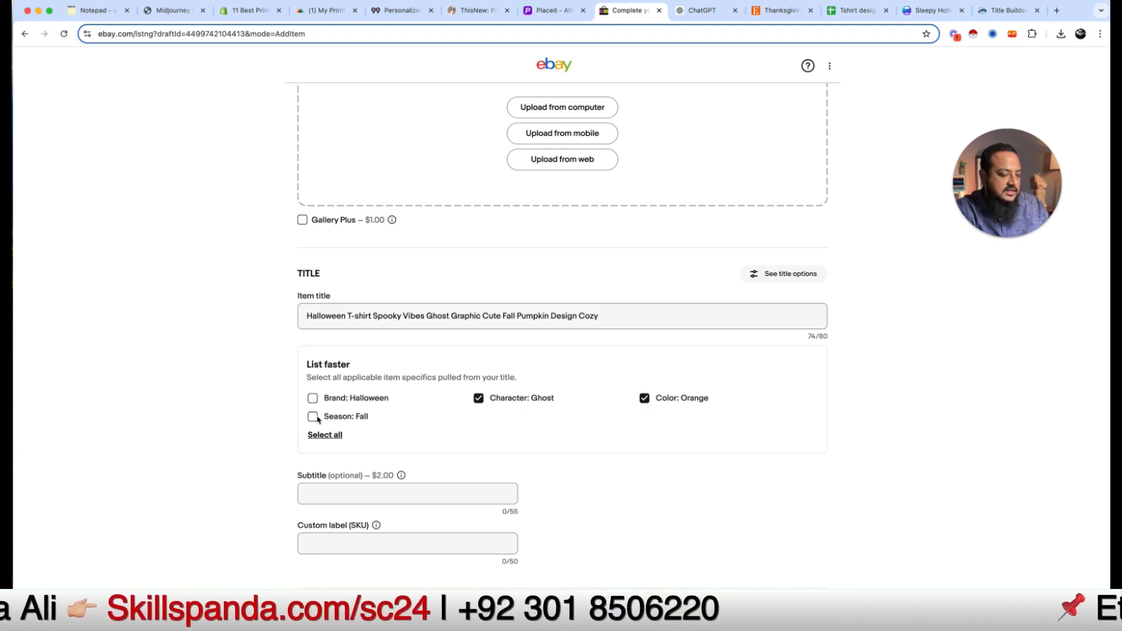
{"action": "scroll", "coordinate": [257, 450], "scroll_direction": "down", "scroll_amount": 3}
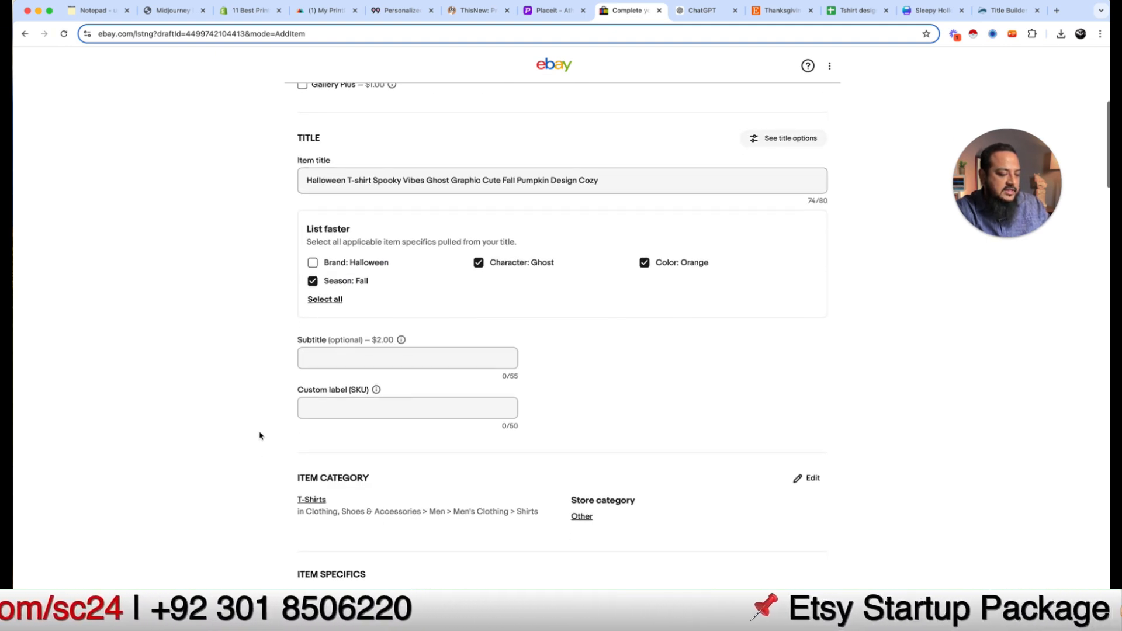
{"action": "left_click", "coordinate": [383, 360]}
{"action": "scroll", "coordinate": [417, 395], "scroll_direction": "down", "scroll_amount": 2}
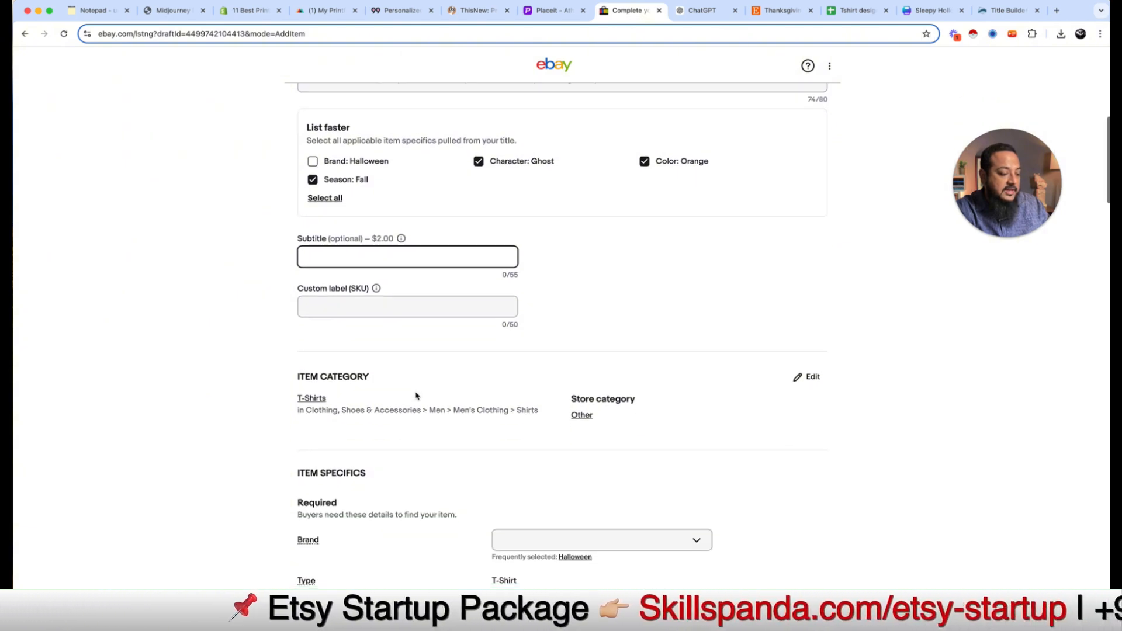
{"action": "scroll", "coordinate": [283, 397], "scroll_direction": "down", "scroll_amount": 2}
{"action": "left_click", "coordinate": [326, 210]}
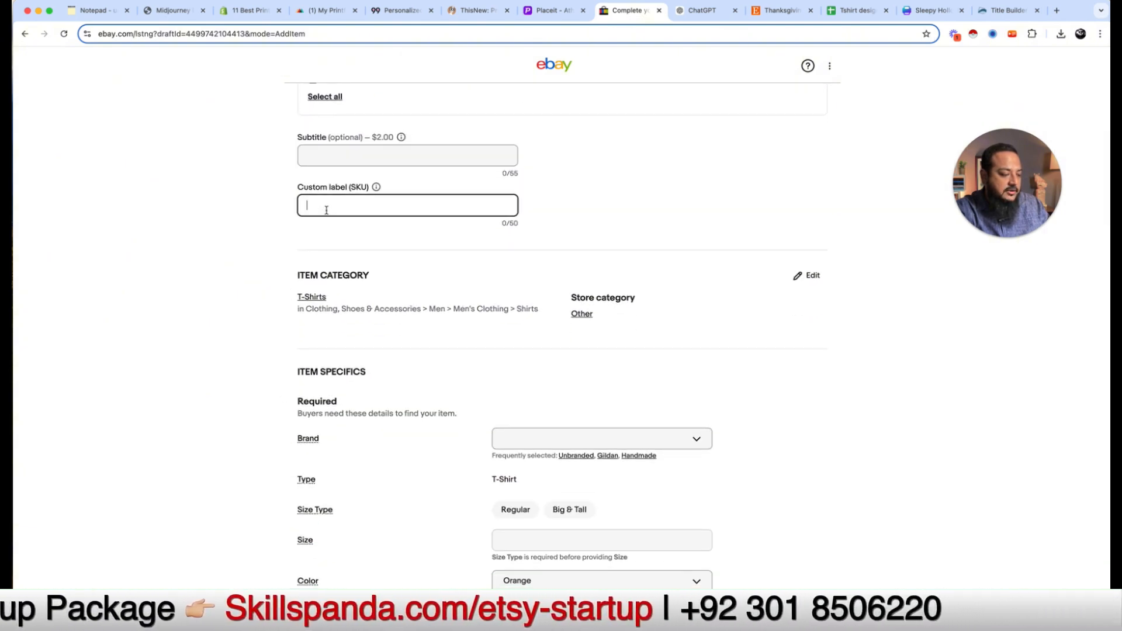
{"action": "scroll", "coordinate": [326, 209], "scroll_direction": "down", "scroll_amount": 2}
{"action": "scroll", "coordinate": [552, 304], "scroll_direction": "down", "scroll_amount": 2}
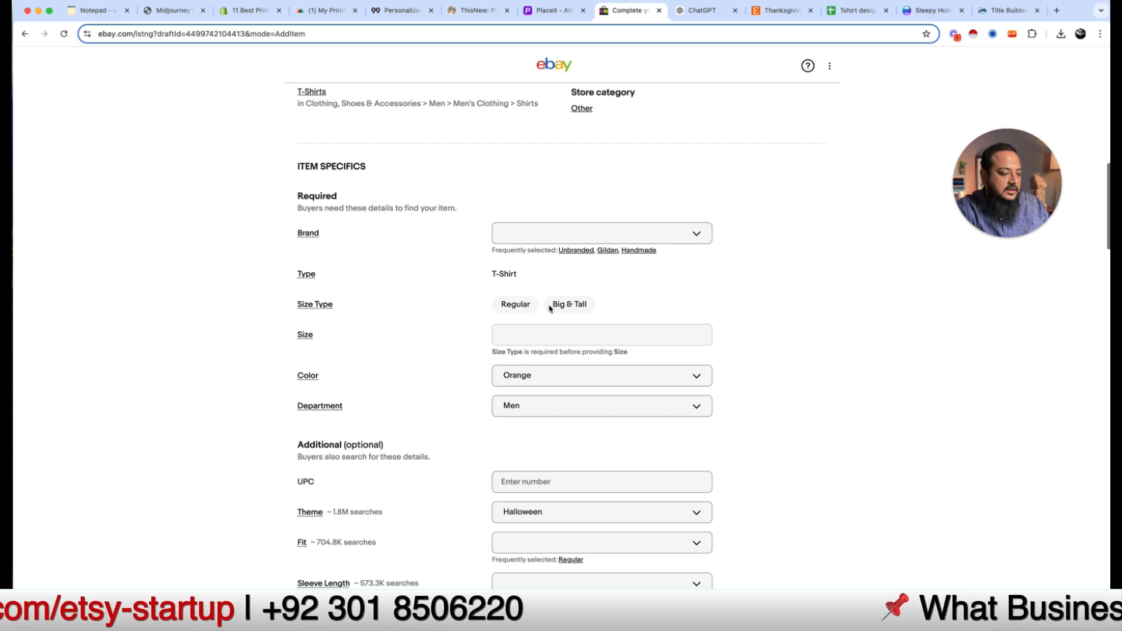
{"action": "left_click", "coordinate": [698, 228]}
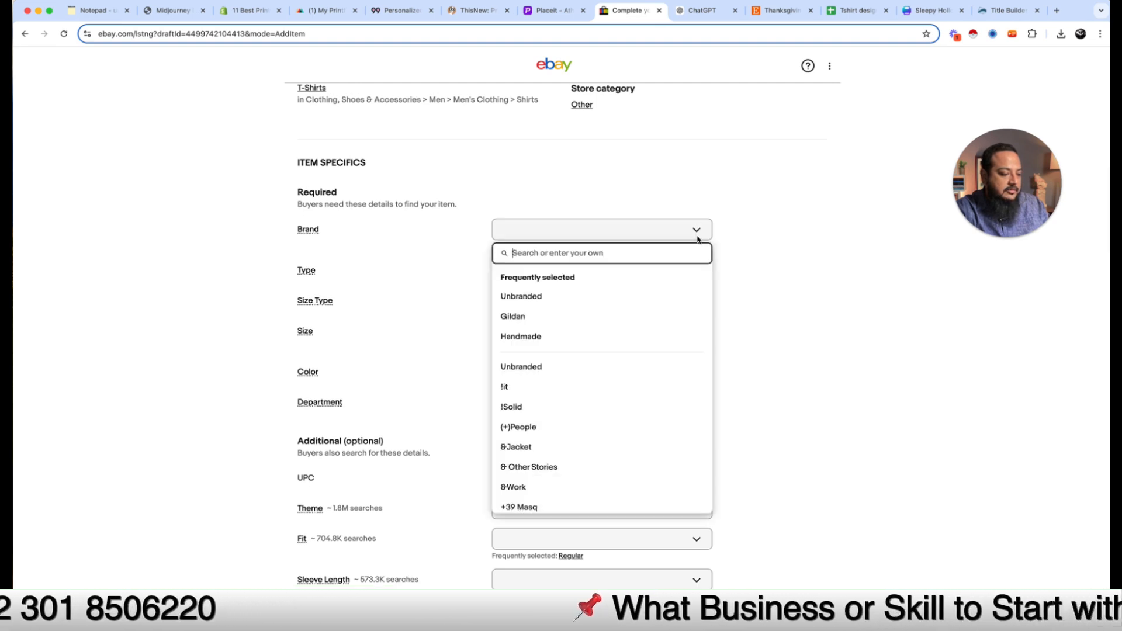
{"action": "left_click", "coordinate": [533, 303]}
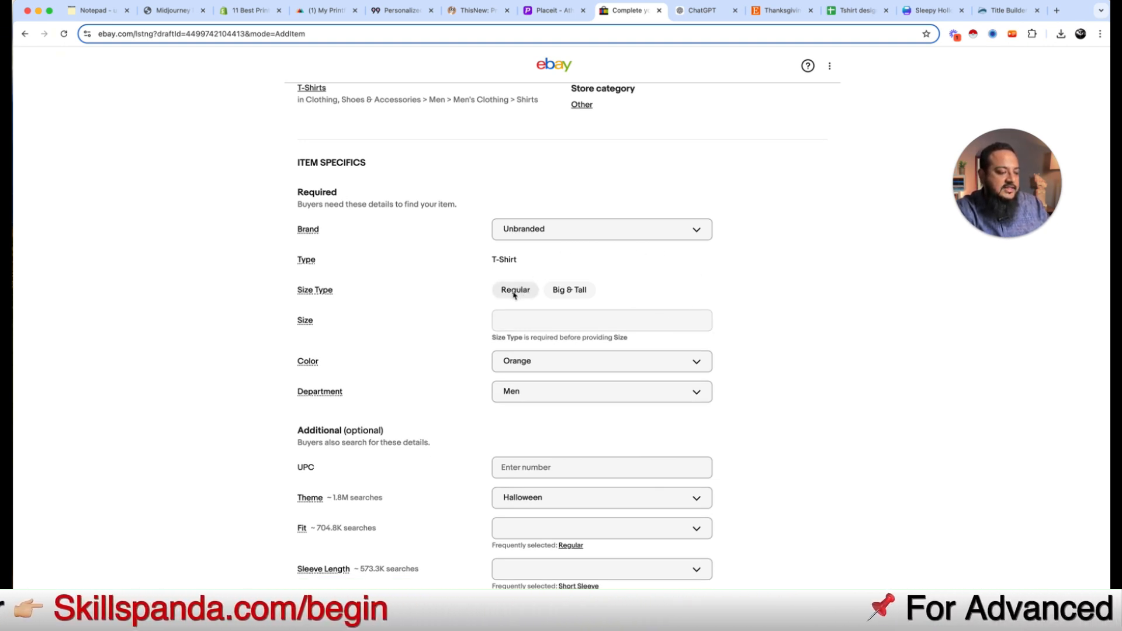
Step: Set Size Type to Regular and Size to M
{"action": "left_click", "coordinate": [550, 329]}
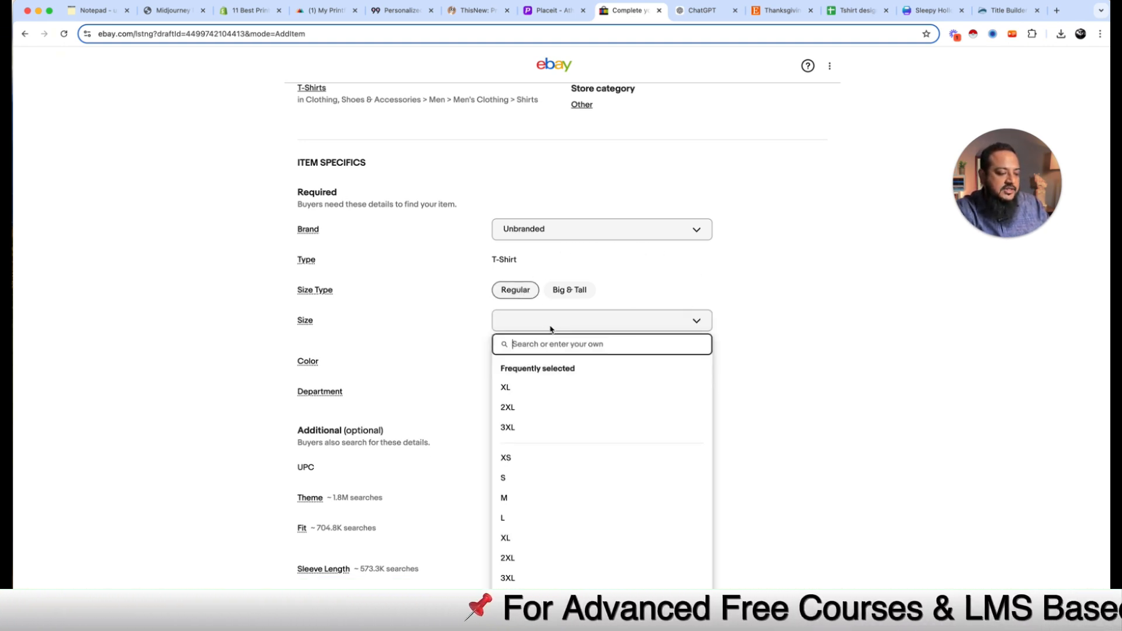
{"action": "left_click", "coordinate": [544, 463]}
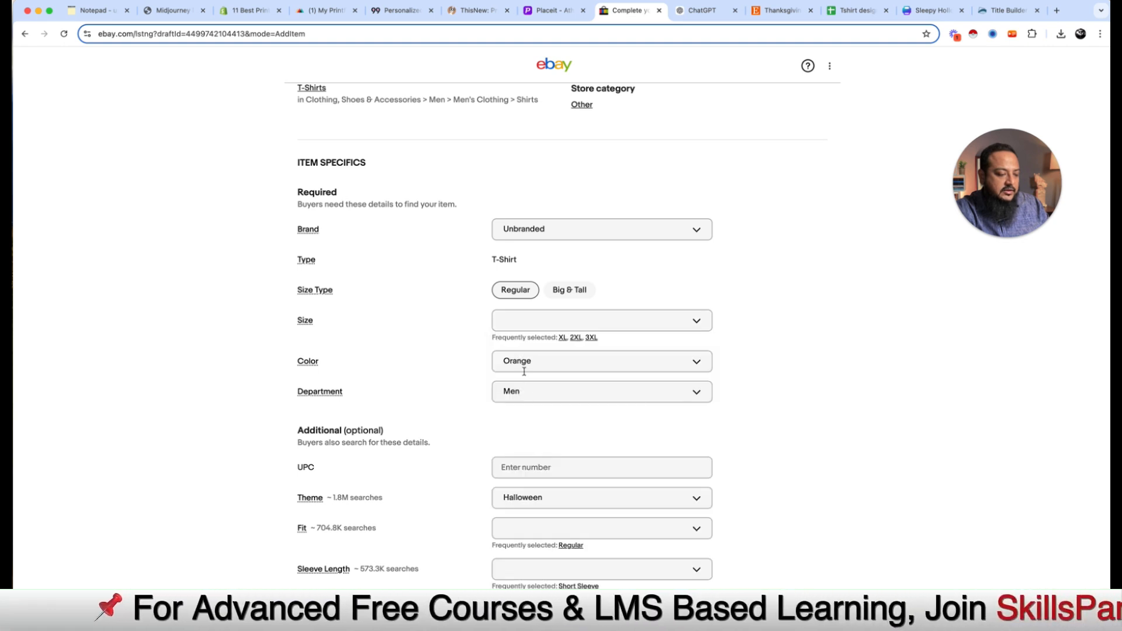
{"action": "left_click", "coordinate": [563, 325]}
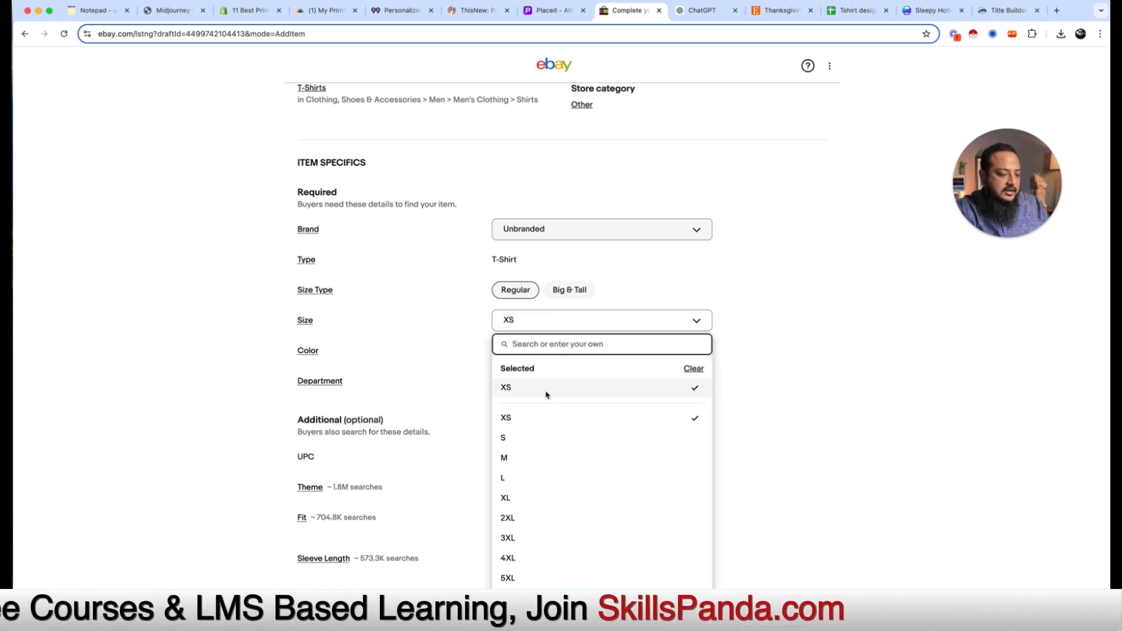
{"action": "key", "text": "Escape"}
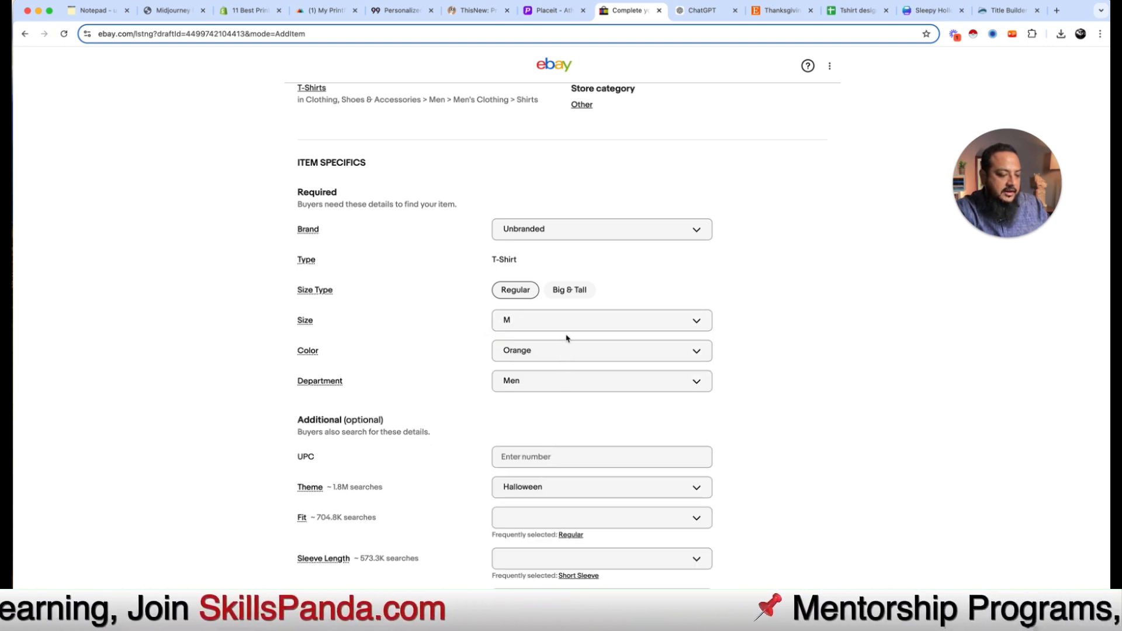
{"action": "left_click", "coordinate": [576, 326]}
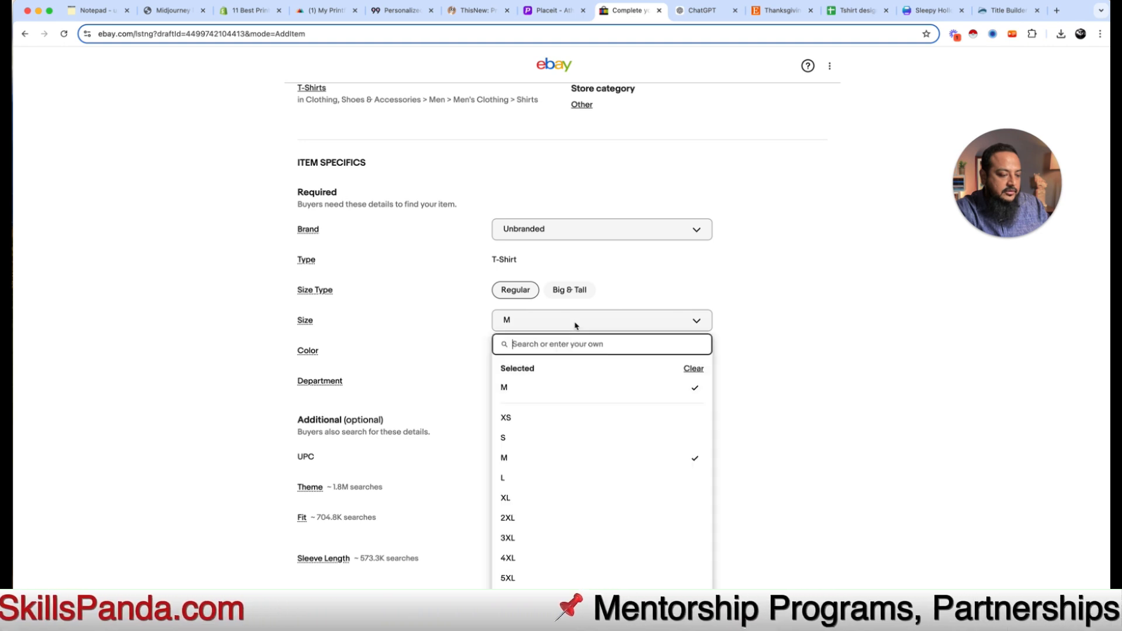
{"action": "left_click", "coordinate": [747, 388]}
Step: Set the Fit item specific to Regular
{"action": "scroll", "coordinate": [542, 395], "scroll_direction": "down", "scroll_amount": 5}
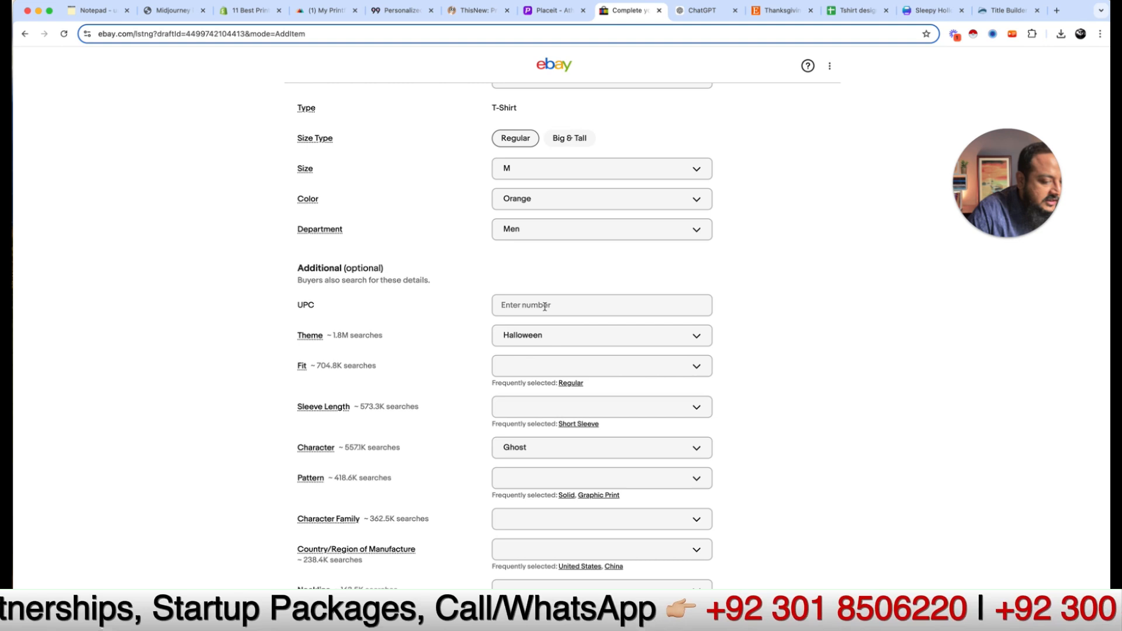
{"action": "left_click", "coordinate": [545, 306]}
{"action": "scroll", "coordinate": [405, 391], "scroll_direction": "down", "scroll_amount": 3}
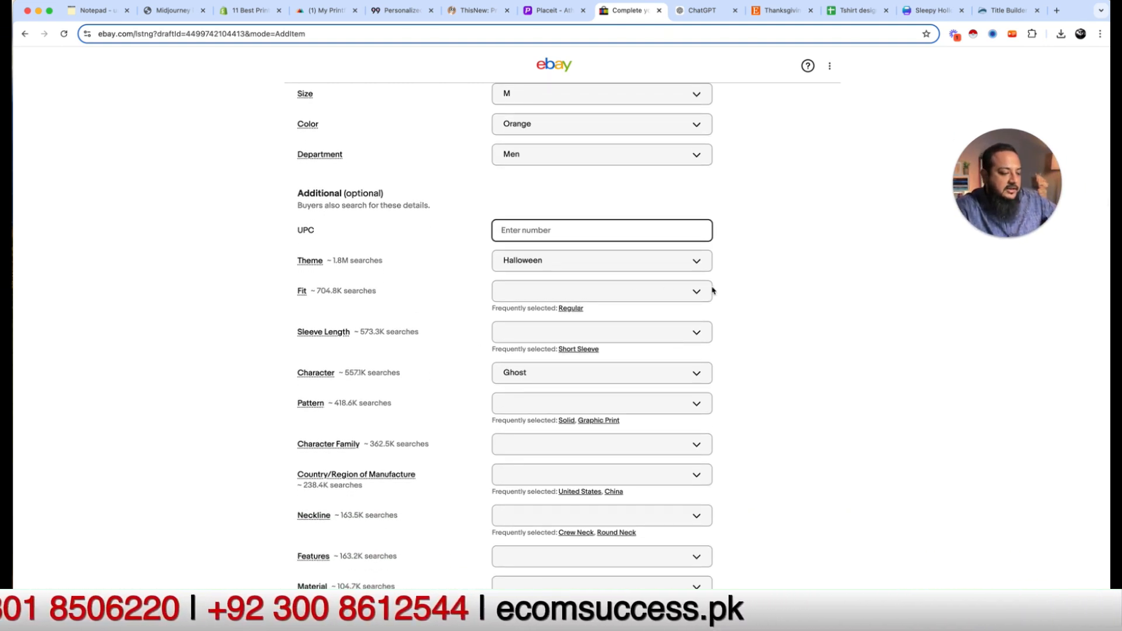
{"action": "left_click", "coordinate": [701, 296]}
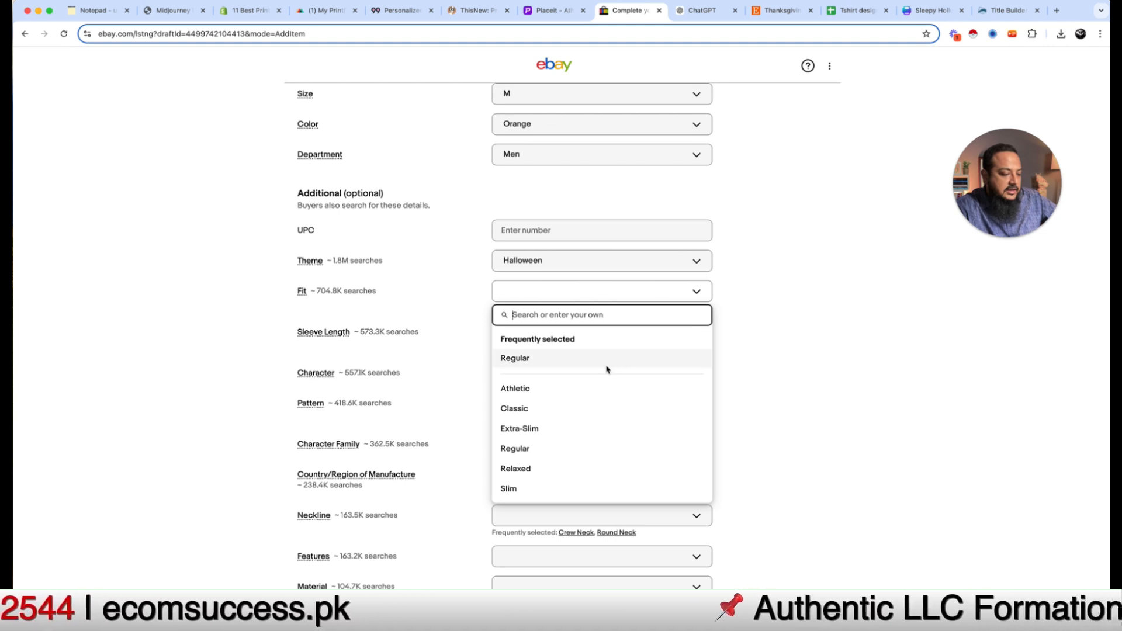
{"action": "left_click", "coordinate": [514, 365]}
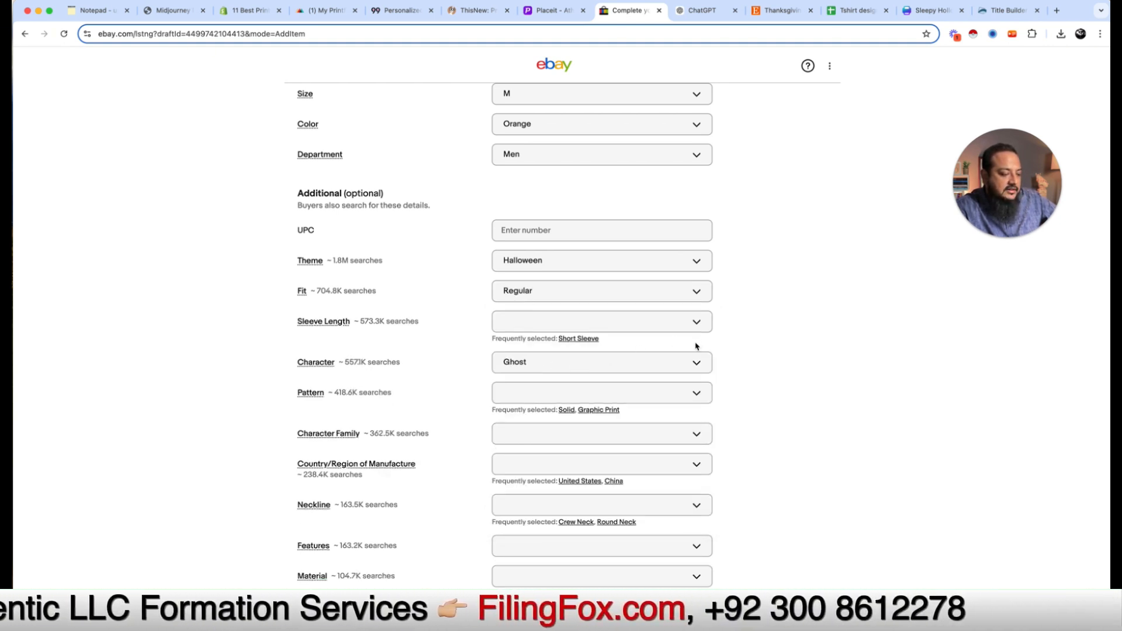
{"action": "scroll", "coordinate": [670, 487], "scroll_direction": "down", "scroll_amount": 3}
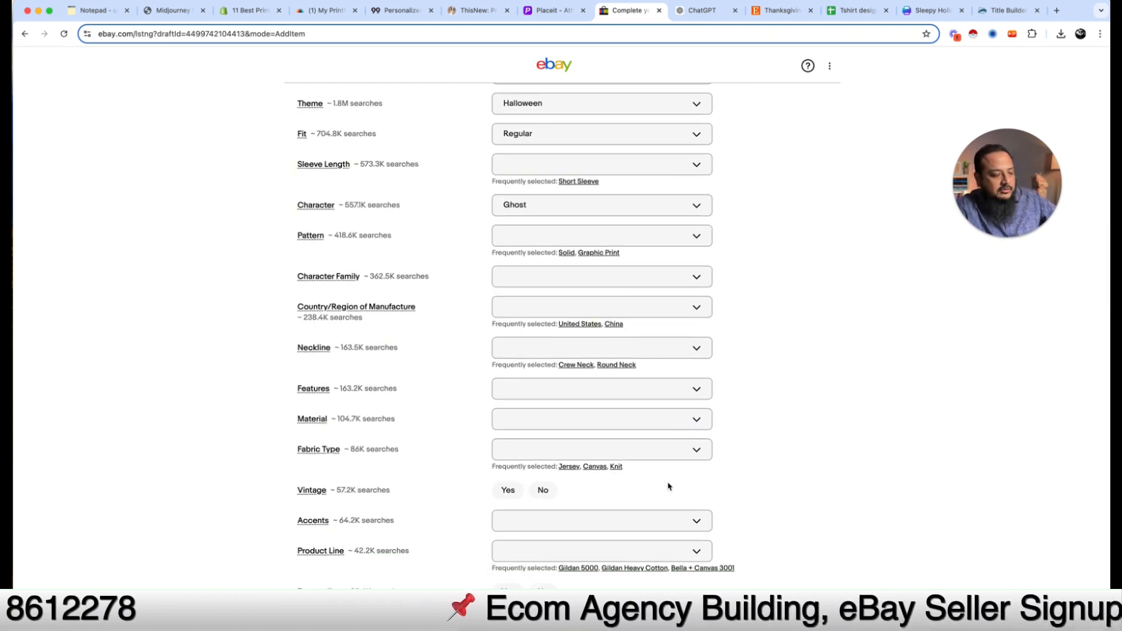
{"action": "scroll", "coordinate": [670, 487], "scroll_direction": "down", "scroll_amount": 1}
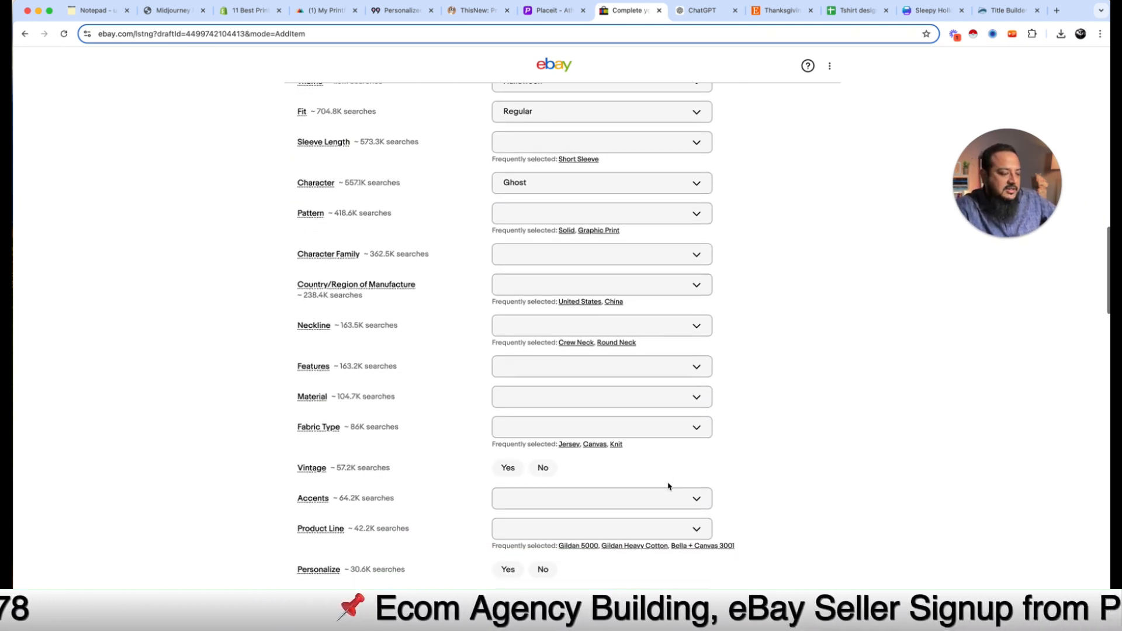
Step: Search Google for 'printful products' in a new tab and scroll the results
{"action": "left_click", "coordinate": [328, 10]}
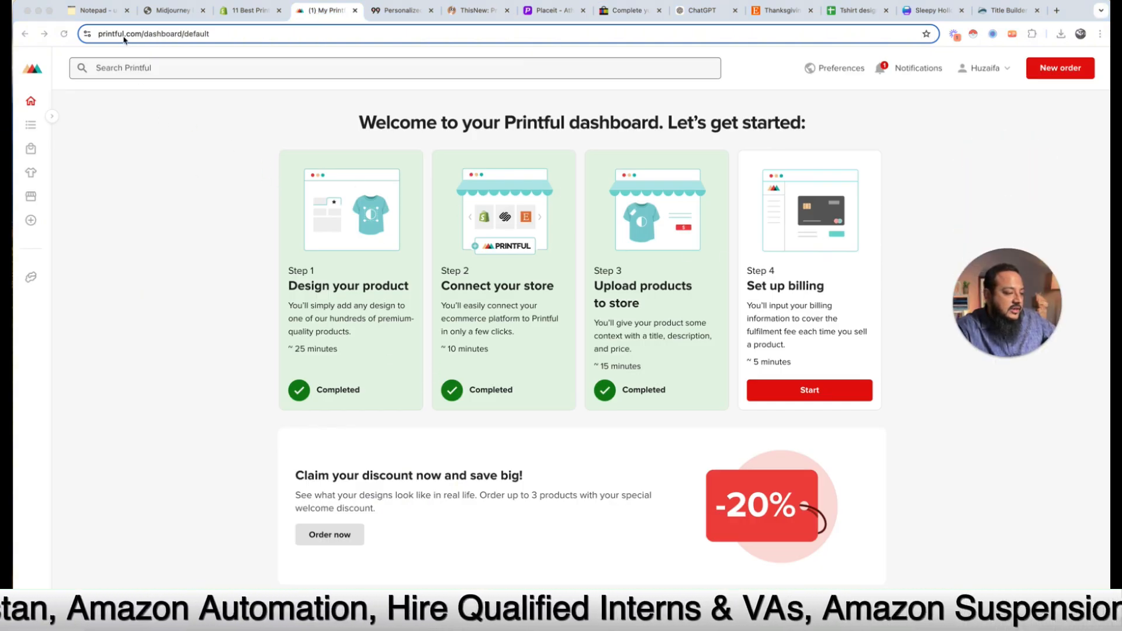
{"action": "left_click", "coordinate": [155, 130]}
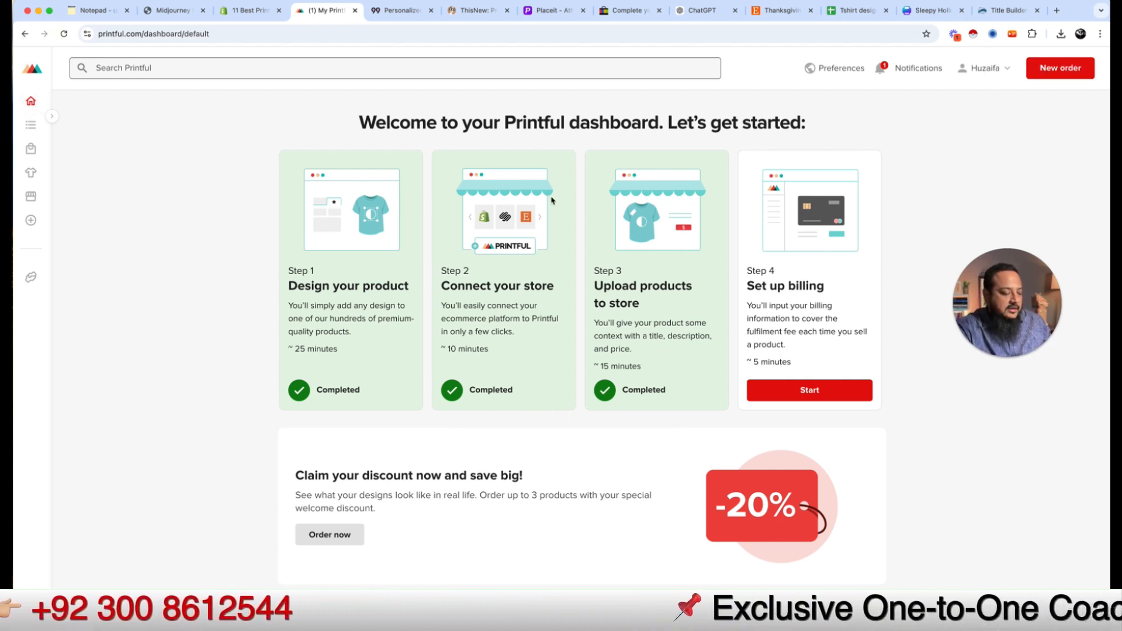
{"action": "key", "text": "super+t"}
{"action": "type", "text": "printfu"}
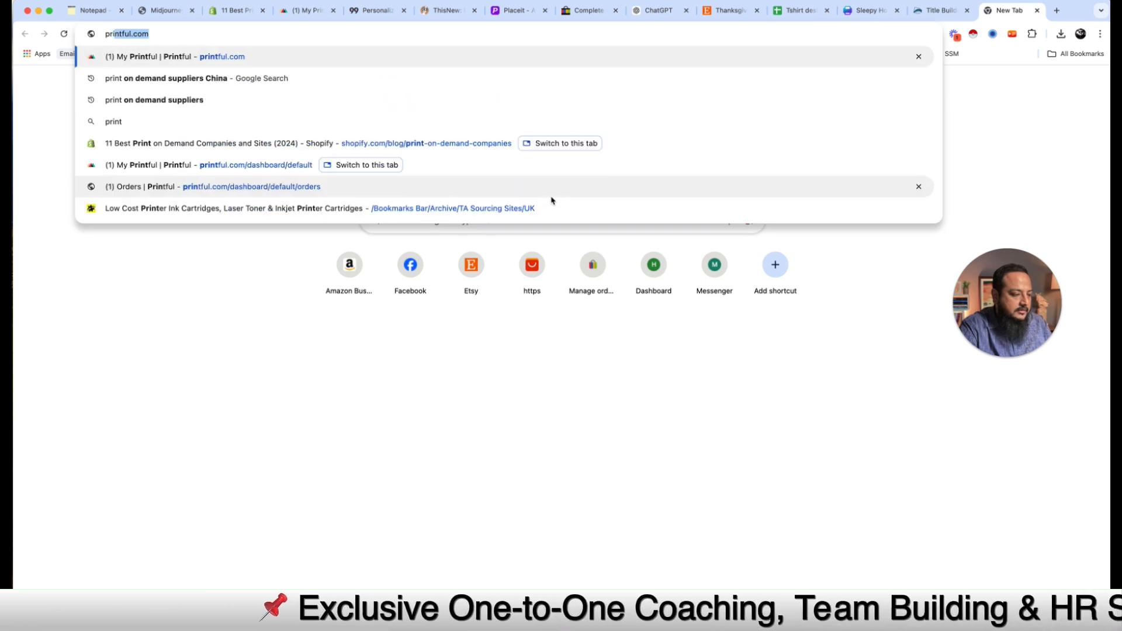
{"action": "type", "text": "l produ"}
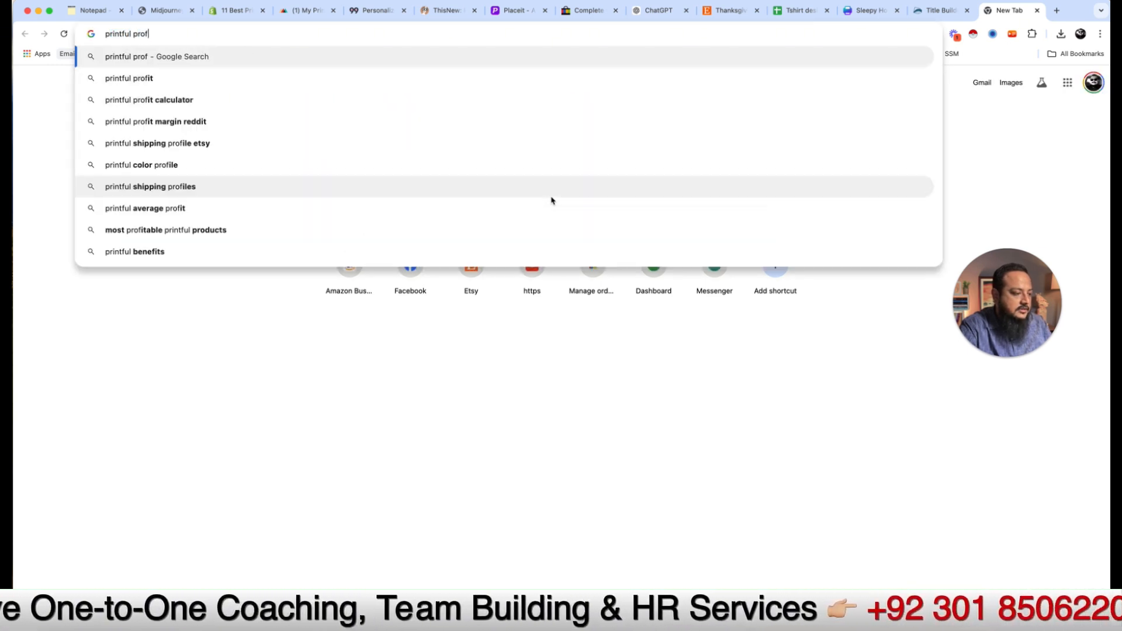
{"action": "type", "text": "cts"}
{"action": "key", "text": "Return"}
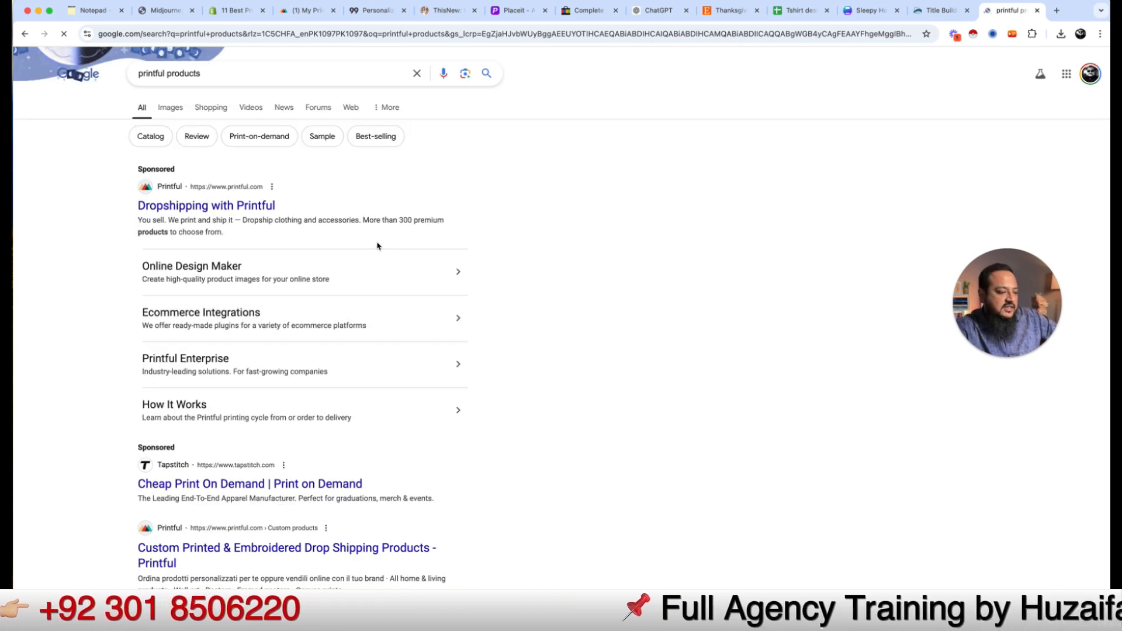
{"action": "scroll", "coordinate": [383, 291], "scroll_direction": "down", "scroll_amount": 1}
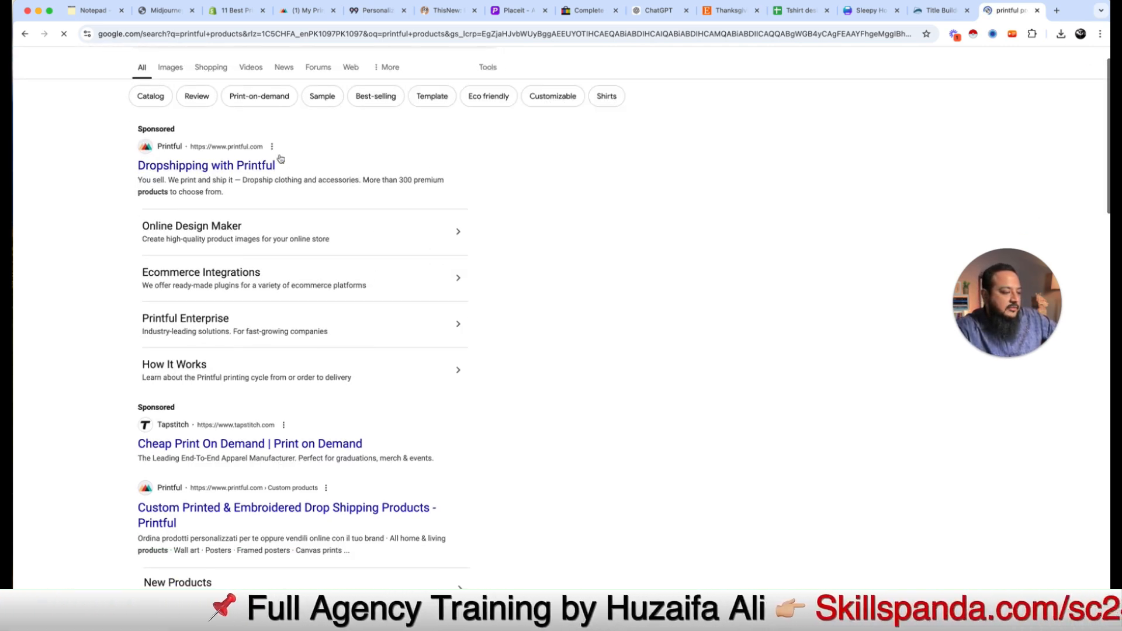
{"action": "scroll", "coordinate": [378, 409], "scroll_direction": "down", "scroll_amount": 5}
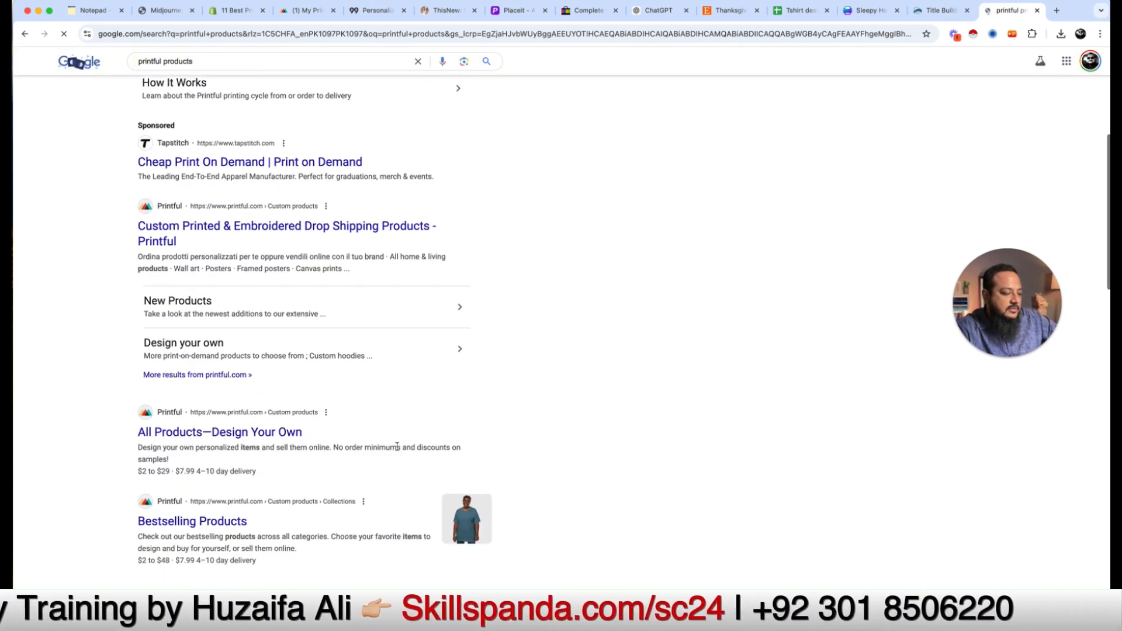
Step: Open the Unisex Classic Tee Gildan 5000 page from Printful's catalog, then start a new order
{"action": "left_click", "coordinate": [276, 431]}
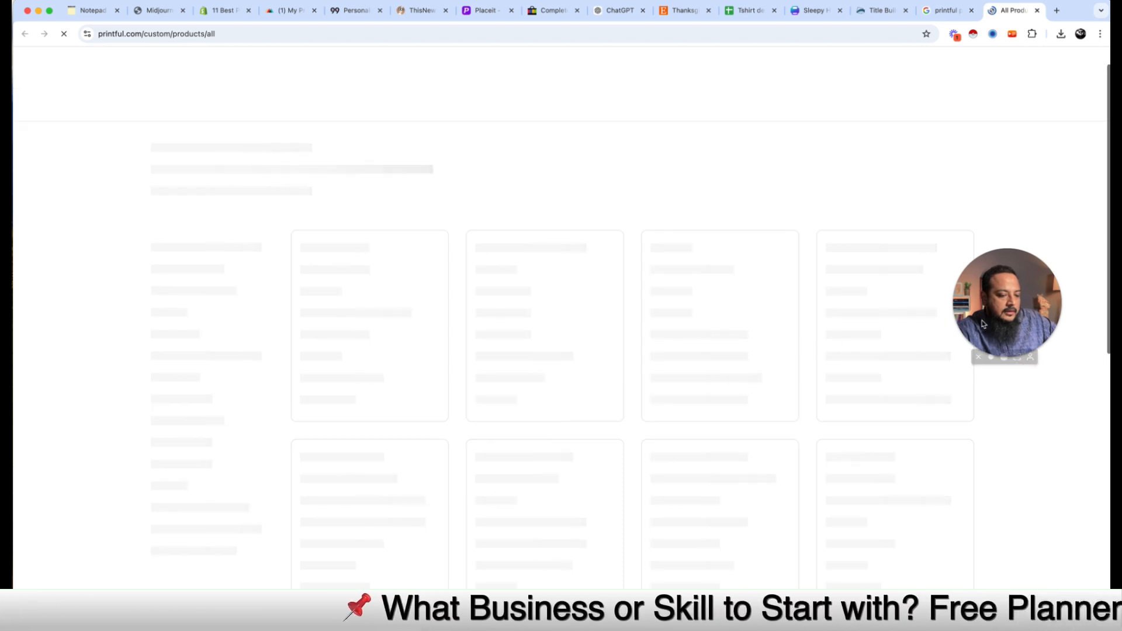
{"action": "left_click_drag", "start_coordinate": [989, 308], "coordinate": [997, 234]}
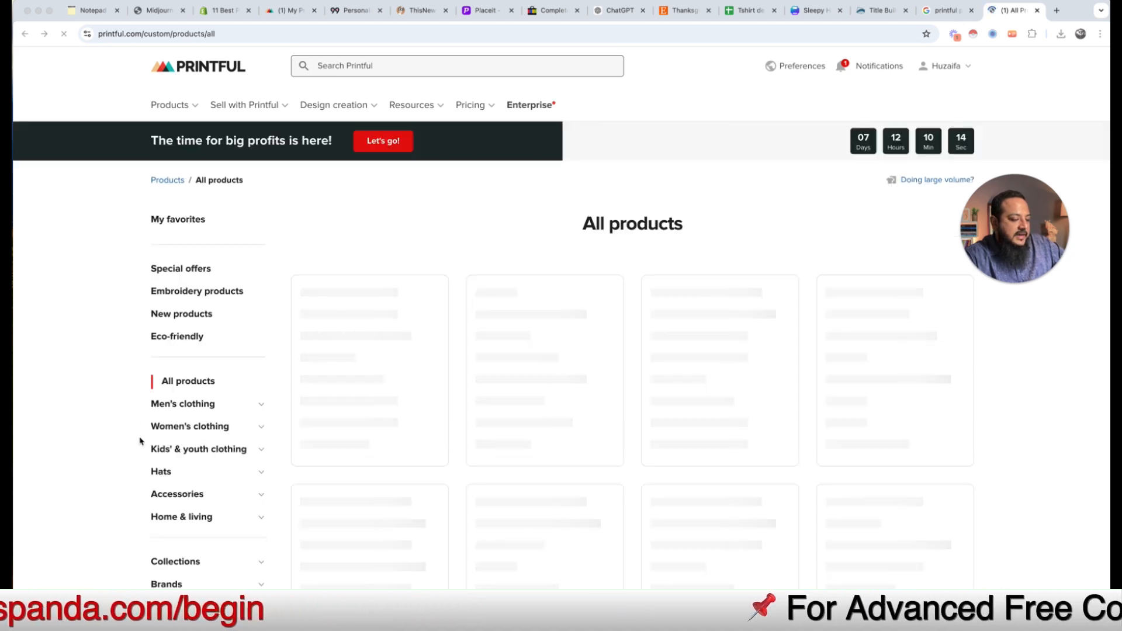
{"action": "scroll", "coordinate": [281, 383], "scroll_direction": "down", "scroll_amount": 1}
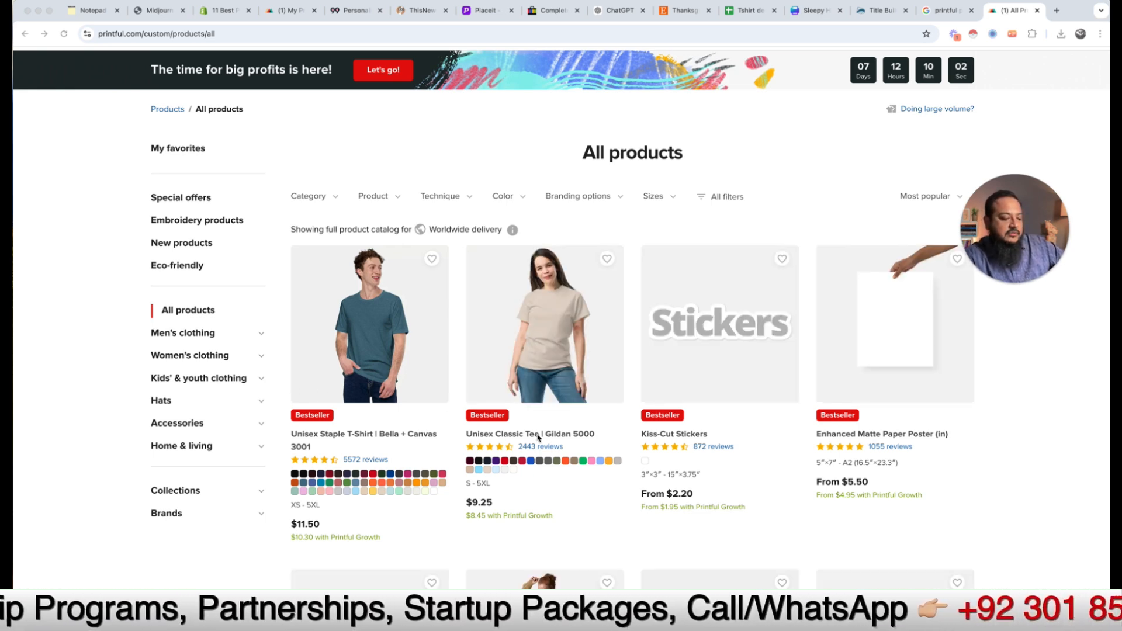
{"action": "scroll", "coordinate": [534, 433], "scroll_direction": "down", "scroll_amount": 2}
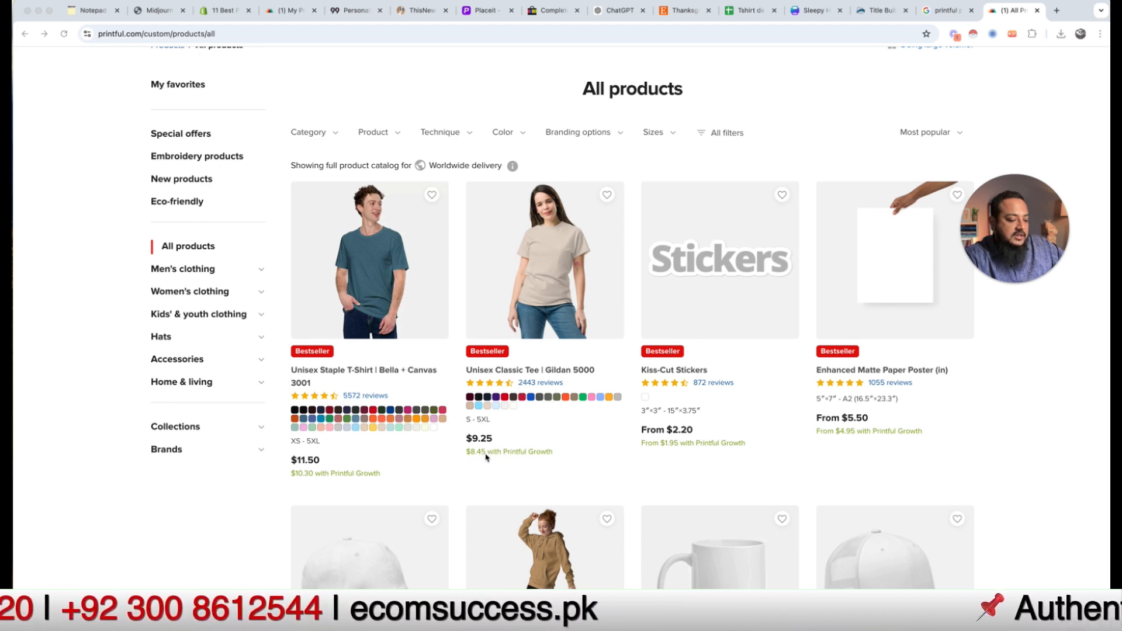
{"action": "double_click", "coordinate": [543, 452]}
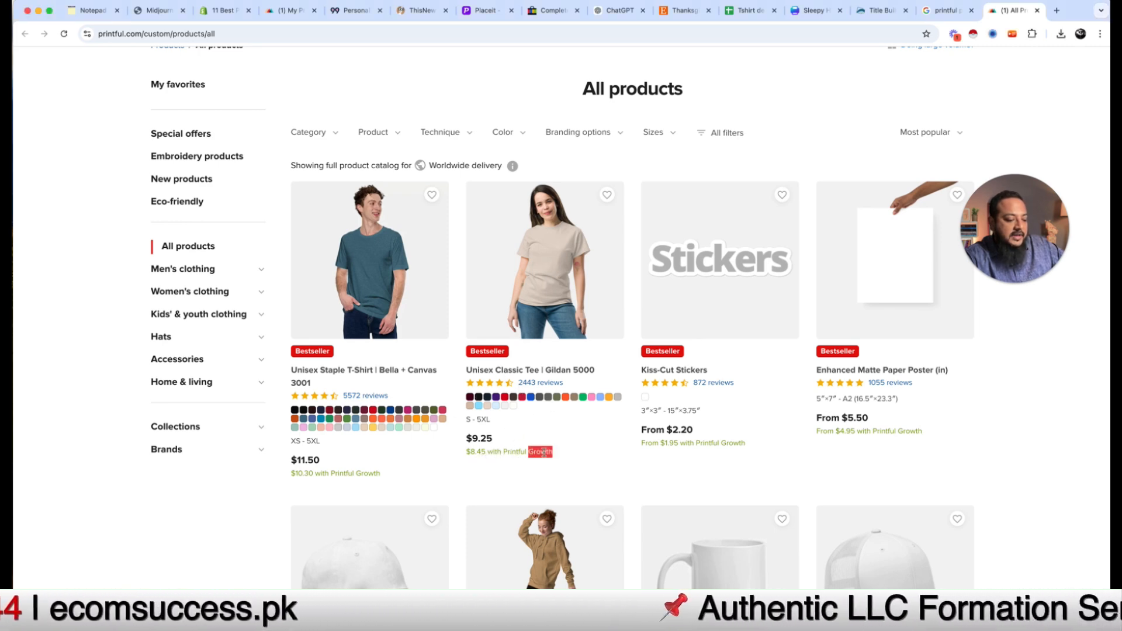
{"action": "left_click", "coordinate": [481, 451]}
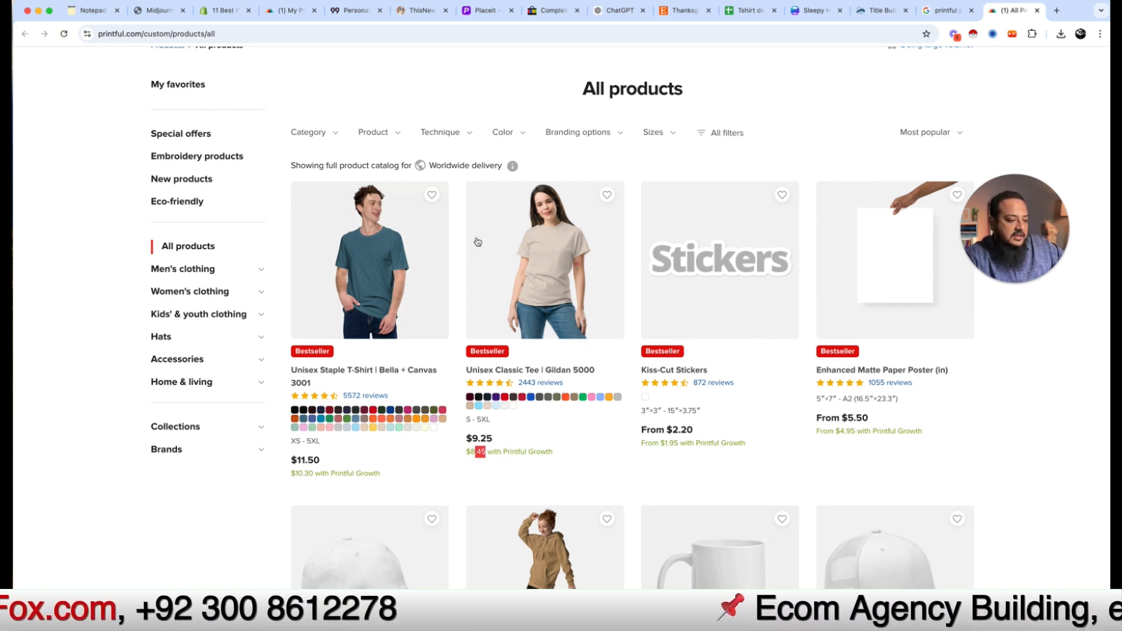
{"action": "left_click", "coordinate": [539, 262]}
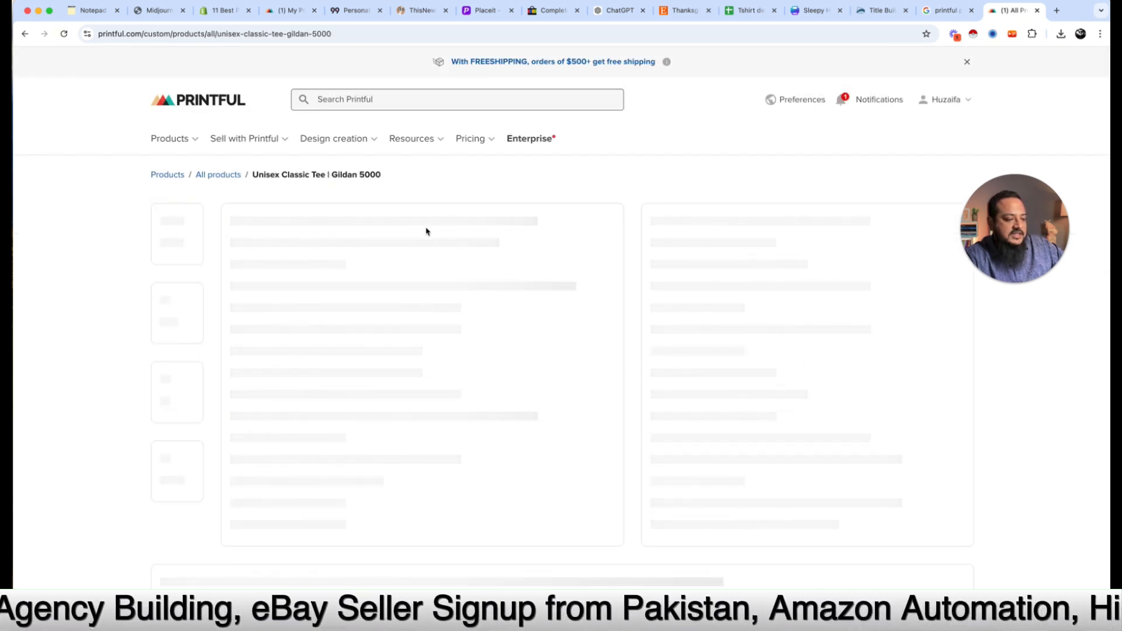
{"action": "left_click", "coordinate": [292, 10]}
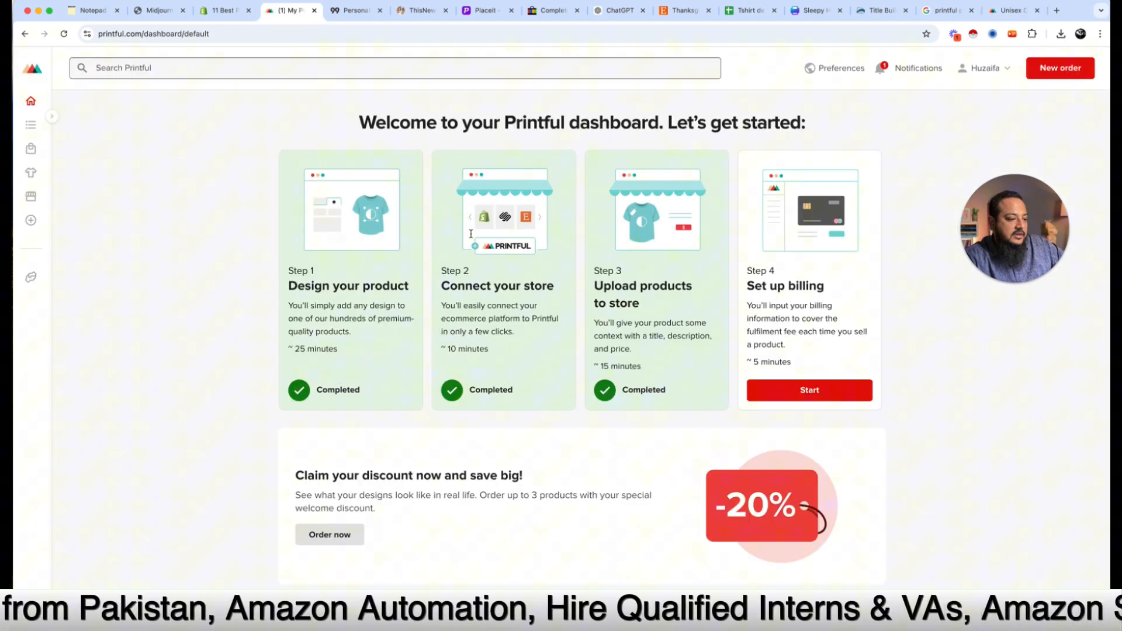
{"action": "left_click", "coordinate": [1061, 68]}
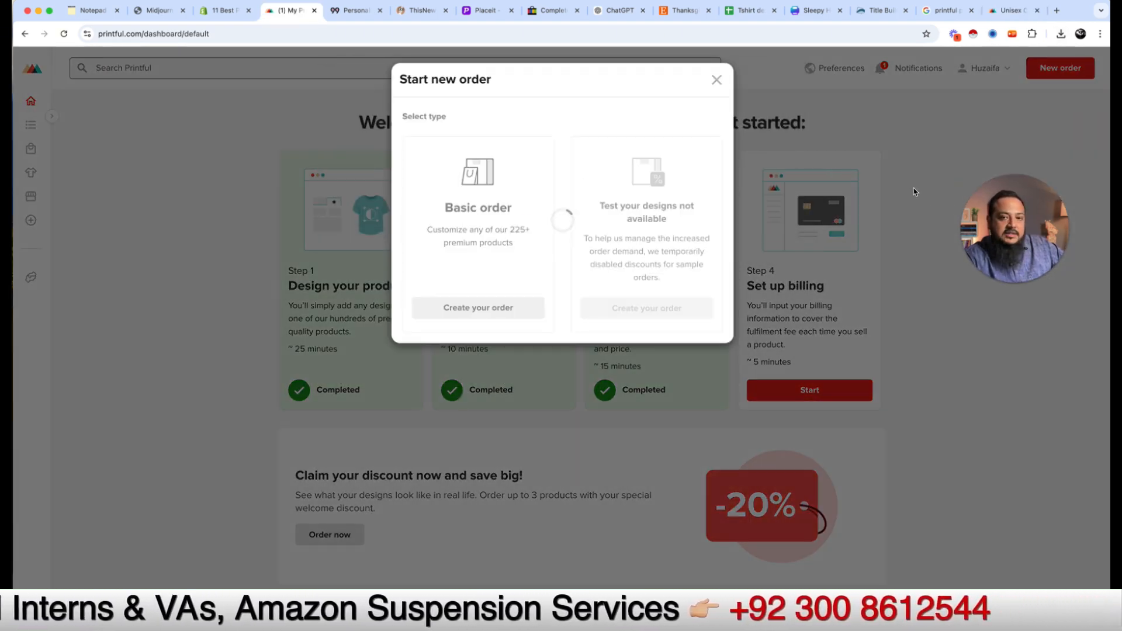
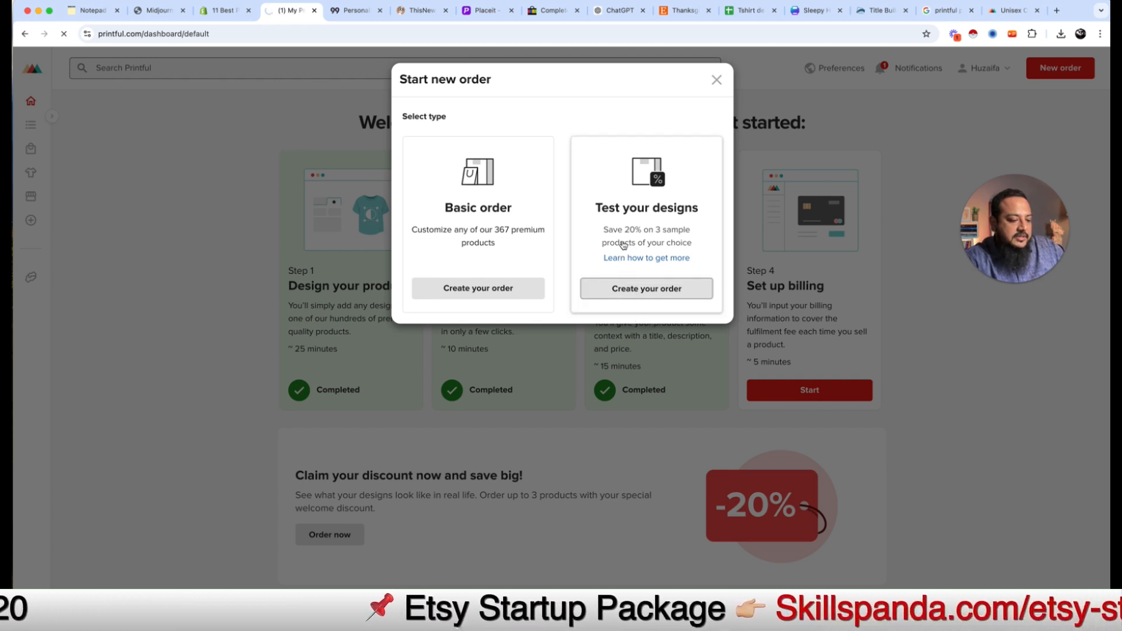
Step: Create the new Printful sample order from the Start new order dialog
{"action": "left_click", "coordinate": [668, 300]}
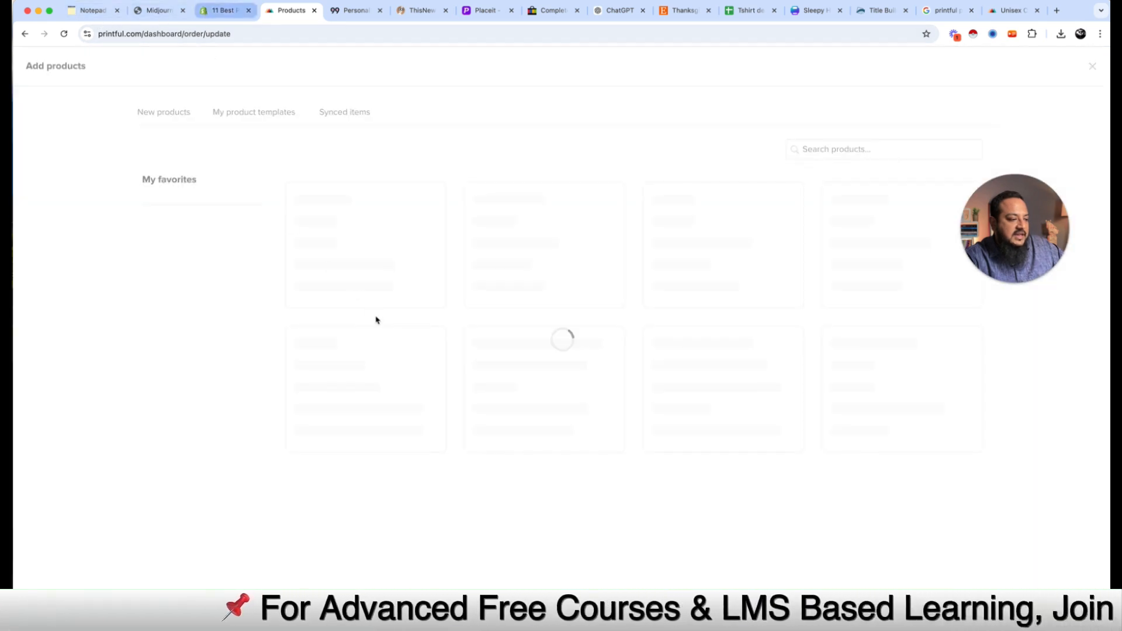
Step: Open the Women's Relaxed T-Shirt (Bella + Canvas 6400) from Women's clothing > T-shirts
{"action": "left_click", "coordinate": [225, 10]}
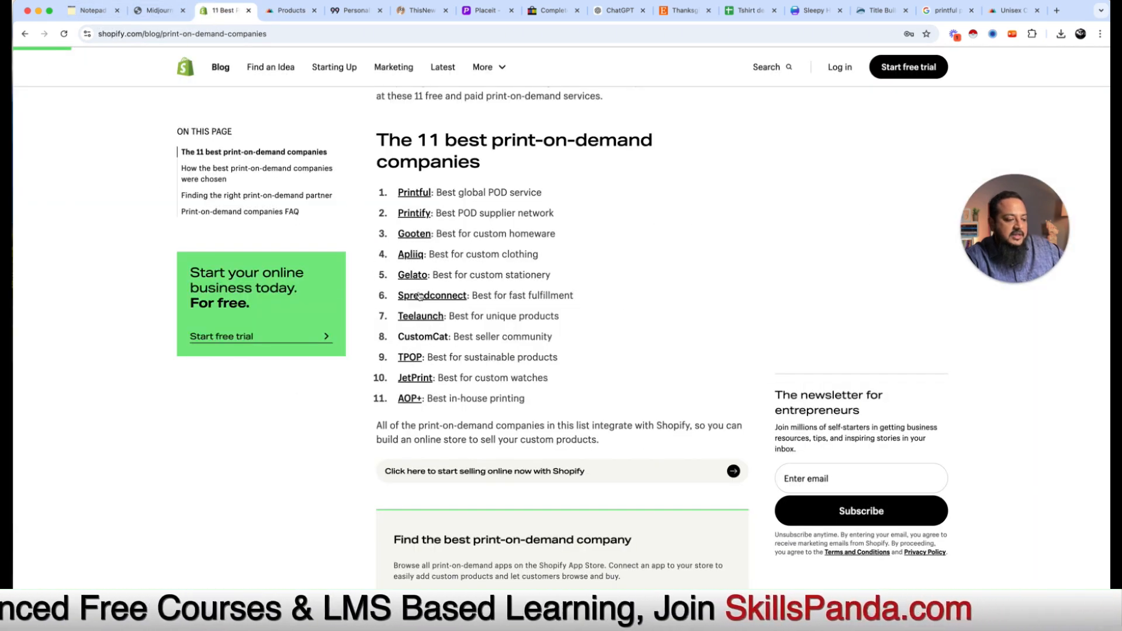
{"action": "left_click", "coordinate": [287, 11]}
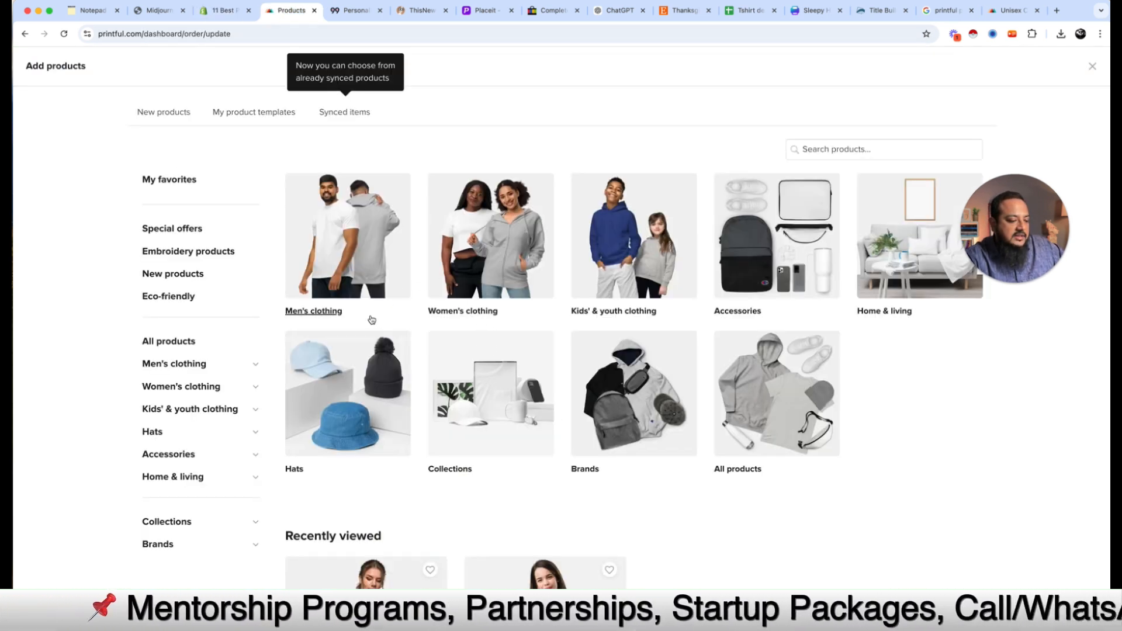
{"action": "left_click", "coordinate": [505, 257]}
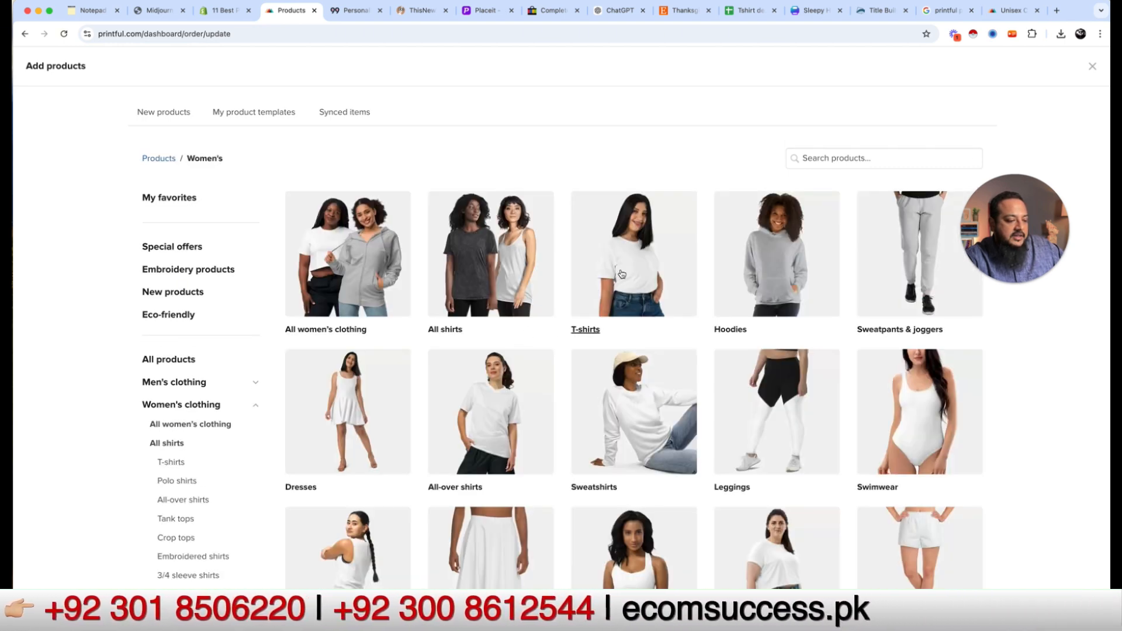
{"action": "left_click", "coordinate": [622, 274]}
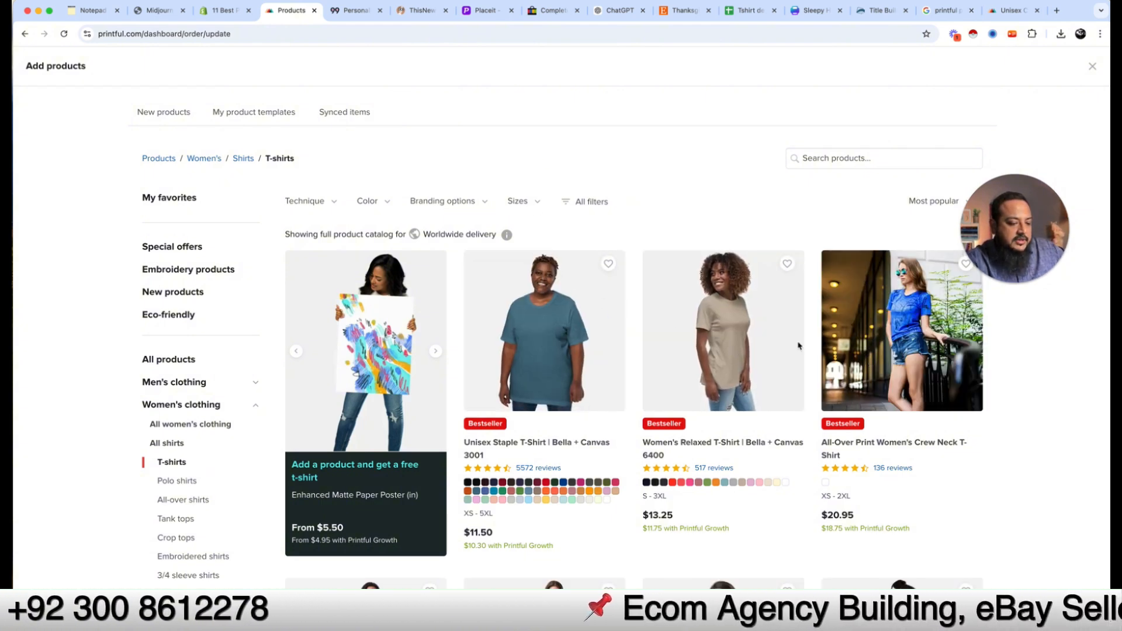
{"action": "scroll", "coordinate": [730, 363], "scroll_direction": "down", "scroll_amount": 1}
{"action": "left_click", "coordinate": [730, 362]}
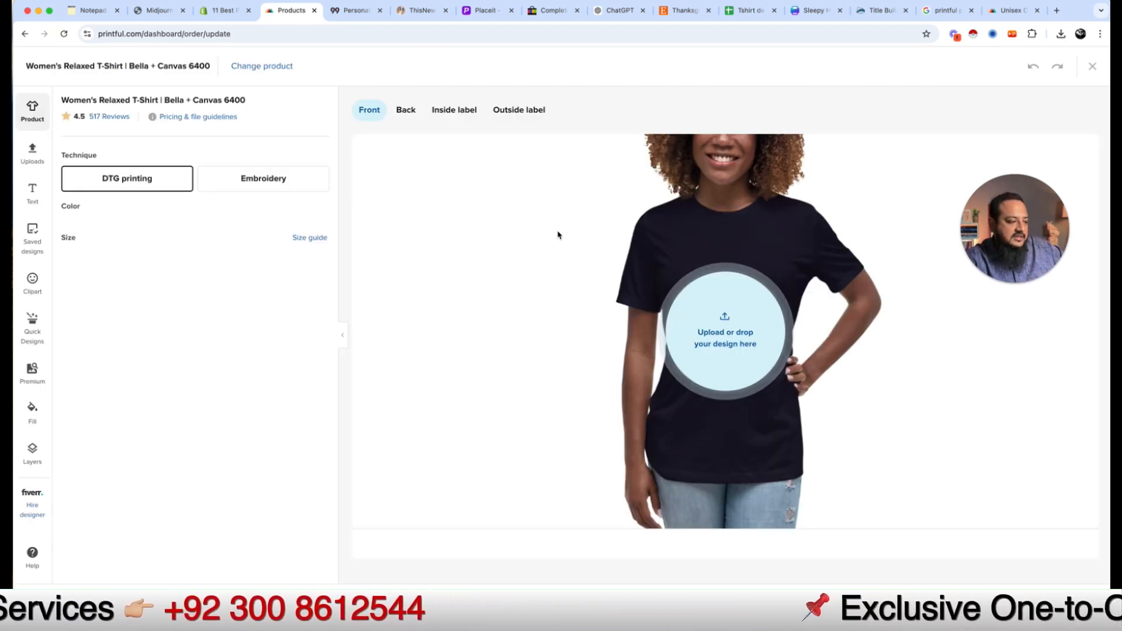
Step: Upload Sleepy-Hollow-EST-1970.png and apply it as the shirt's front design
{"action": "left_click", "coordinate": [728, 334]}
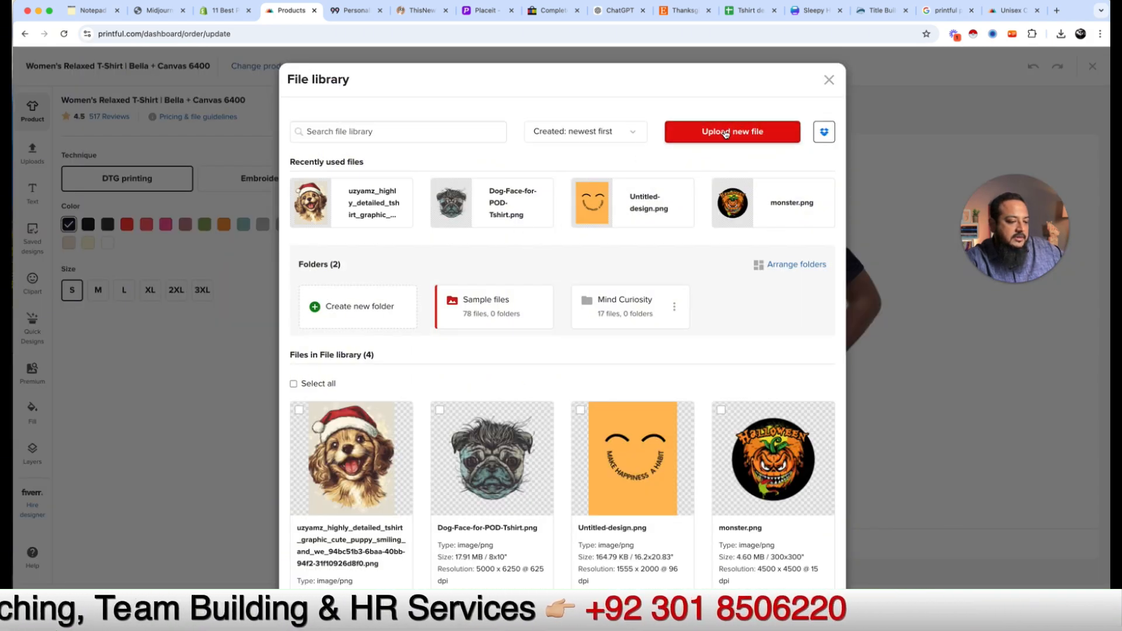
{"action": "left_click", "coordinate": [725, 133]}
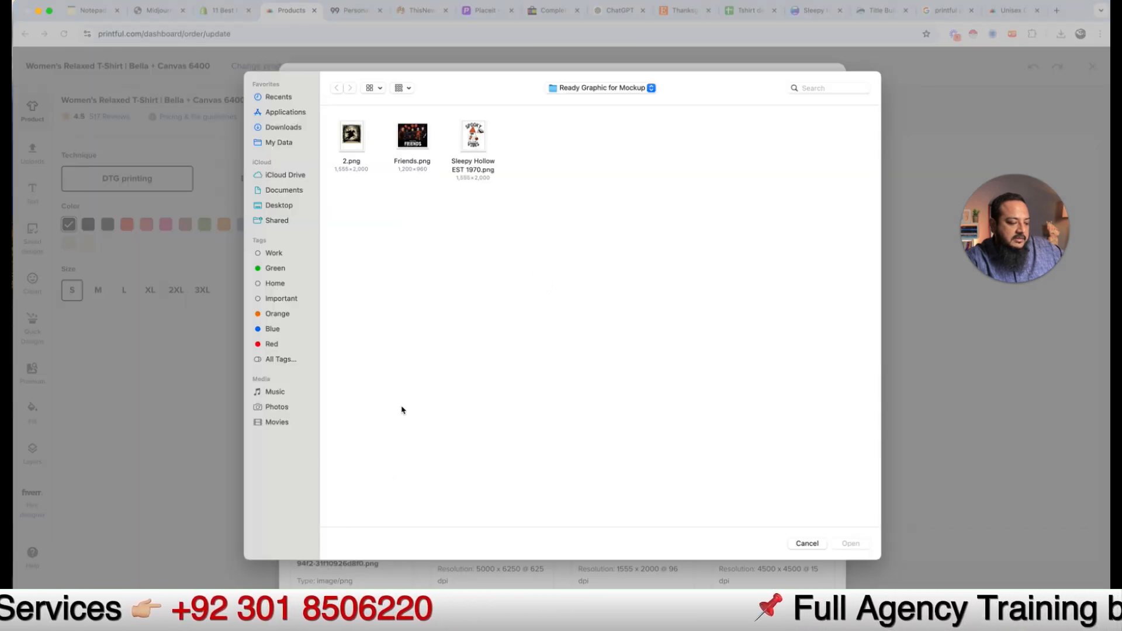
{"action": "left_click", "coordinate": [477, 142]}
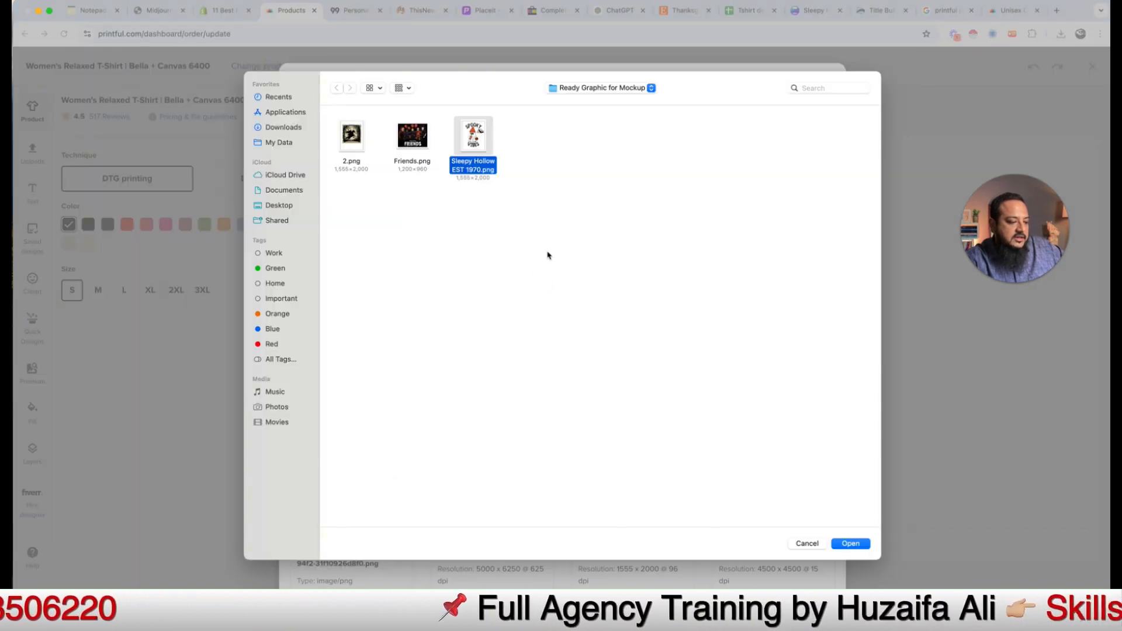
{"action": "left_click", "coordinate": [852, 544]}
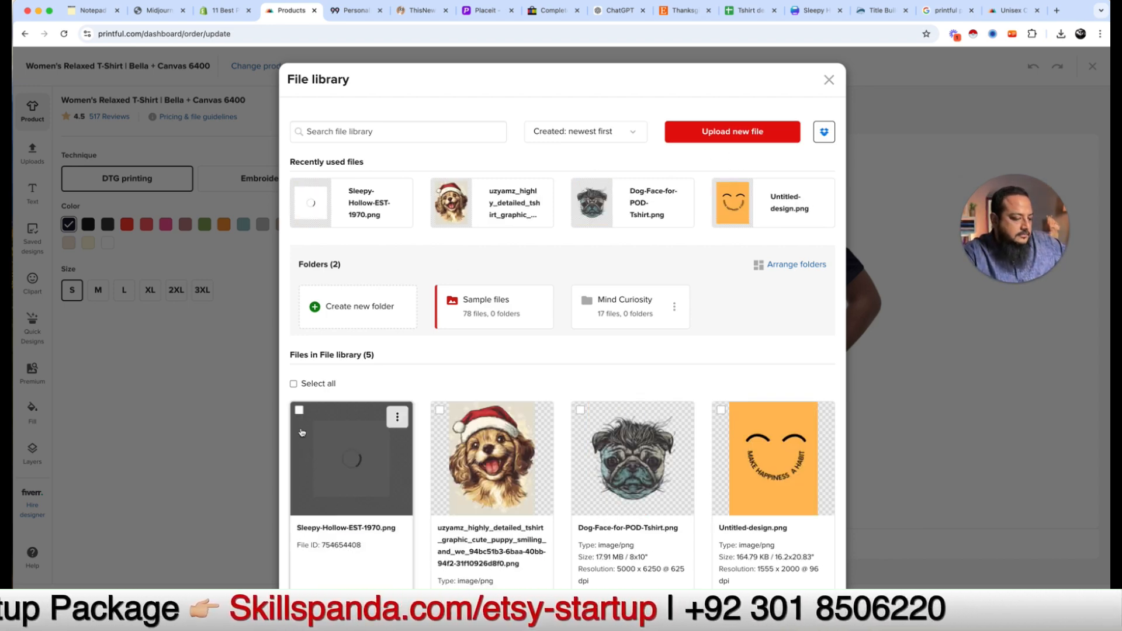
{"action": "left_click", "coordinate": [353, 466]}
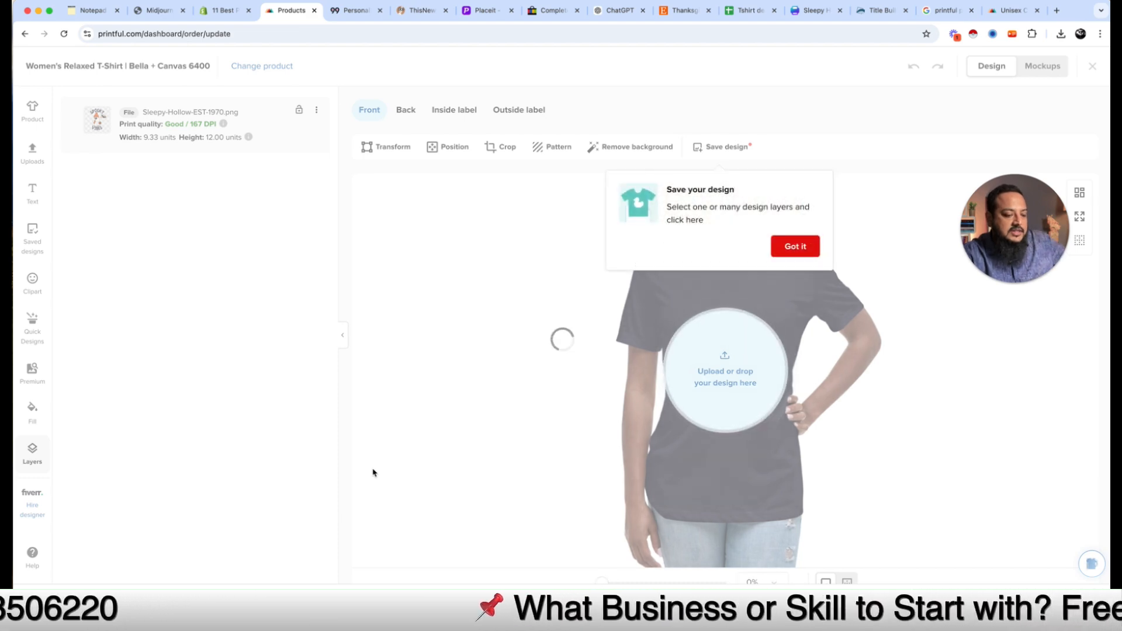
Step: Nudge the Spooky Vibes design slightly lower and check the shirt's back and front
{"action": "left_click", "coordinate": [794, 247]}
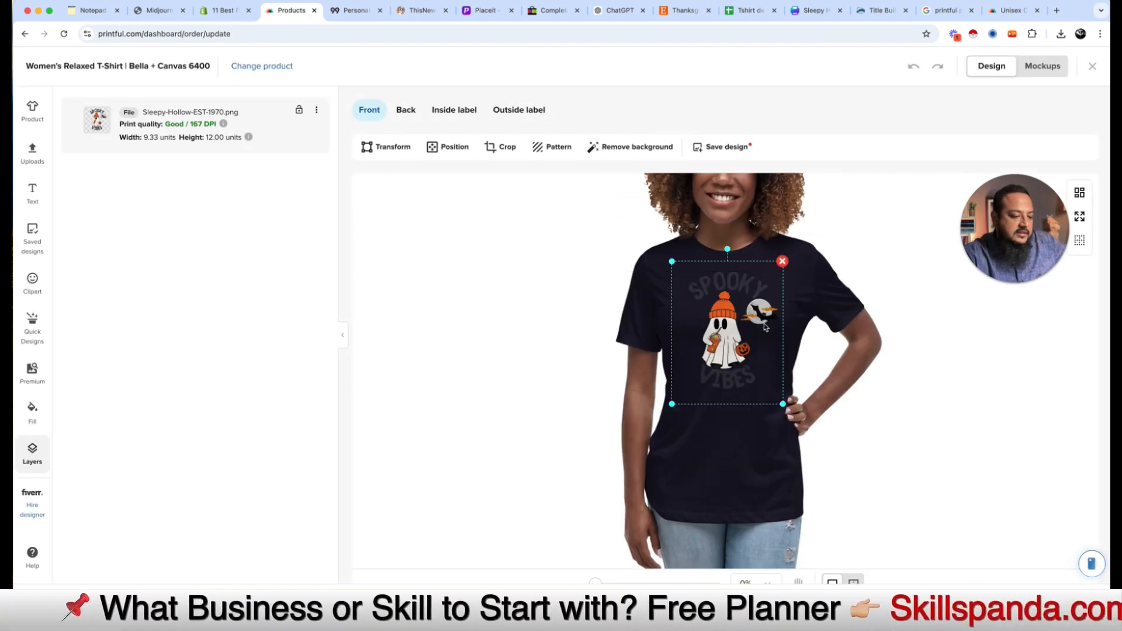
{"action": "left_click_drag", "start_coordinate": [734, 337], "coordinate": [734, 343]}
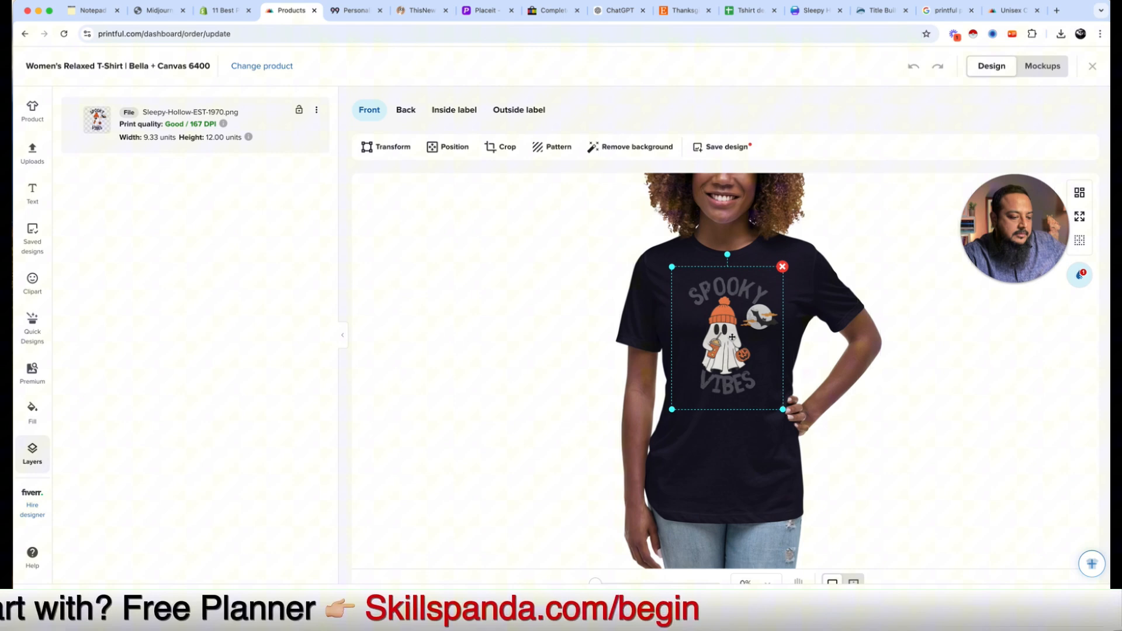
{"action": "left_click", "coordinate": [666, 252]}
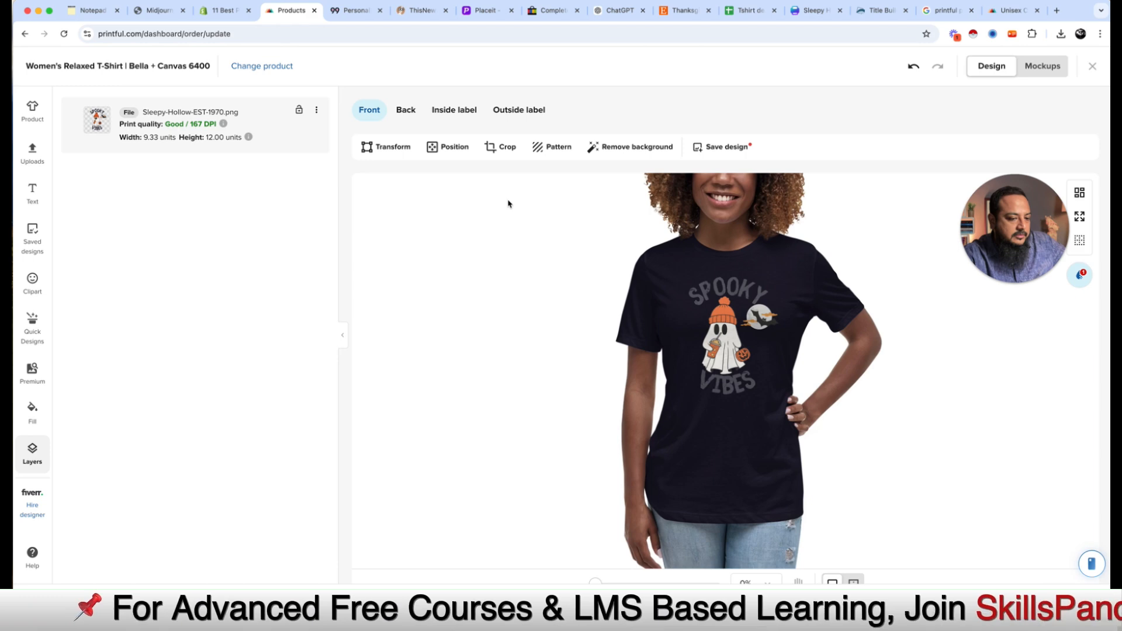
{"action": "left_click", "coordinate": [408, 115]}
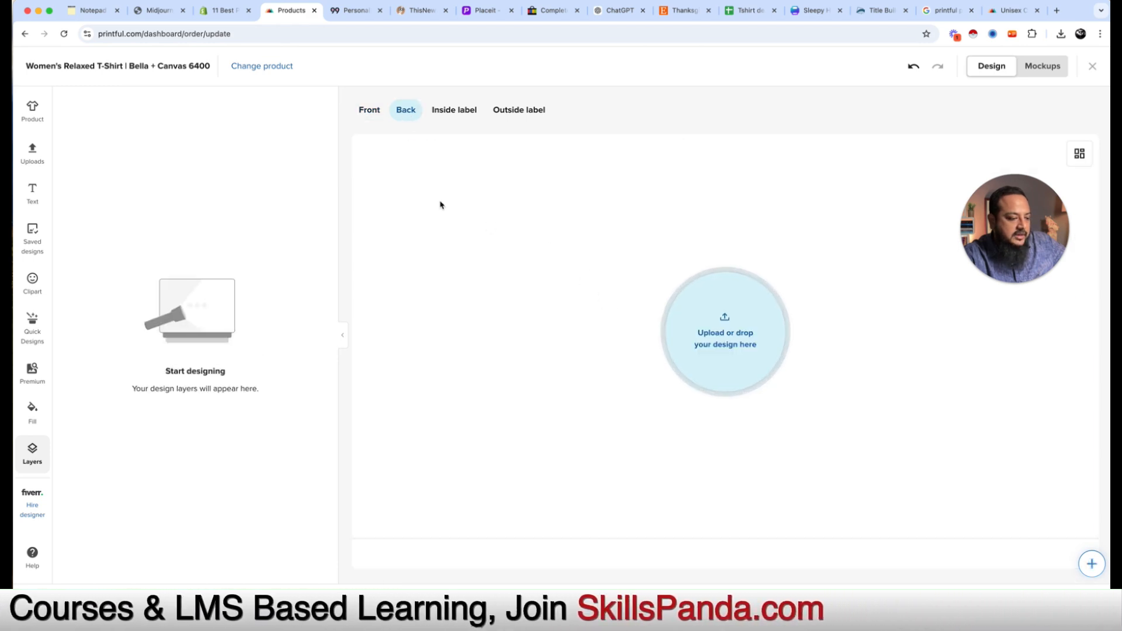
{"action": "left_click", "coordinate": [374, 111]}
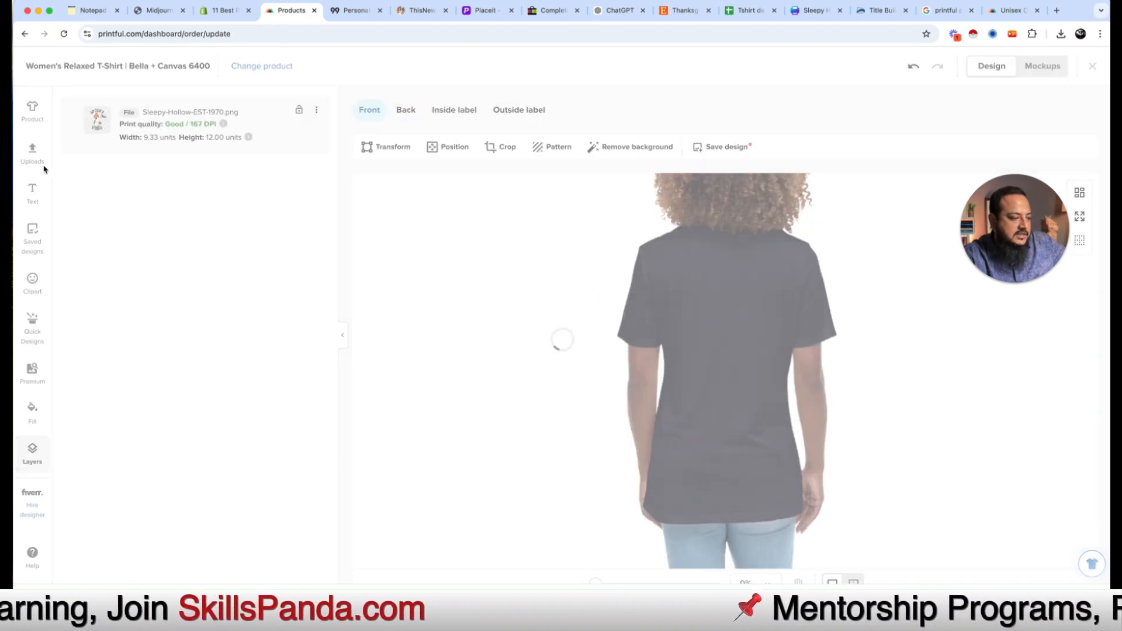
Step: Save the design to Saved designs and view its eight generated mockups
{"action": "left_click", "coordinate": [541, 391]}
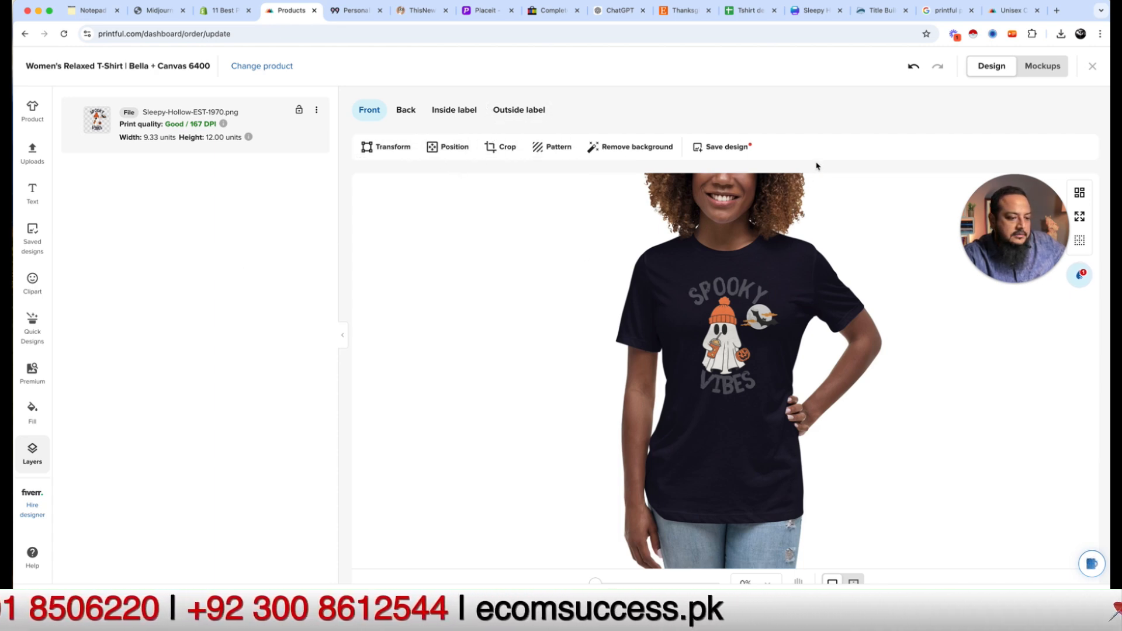
{"action": "left_click", "coordinate": [724, 149]}
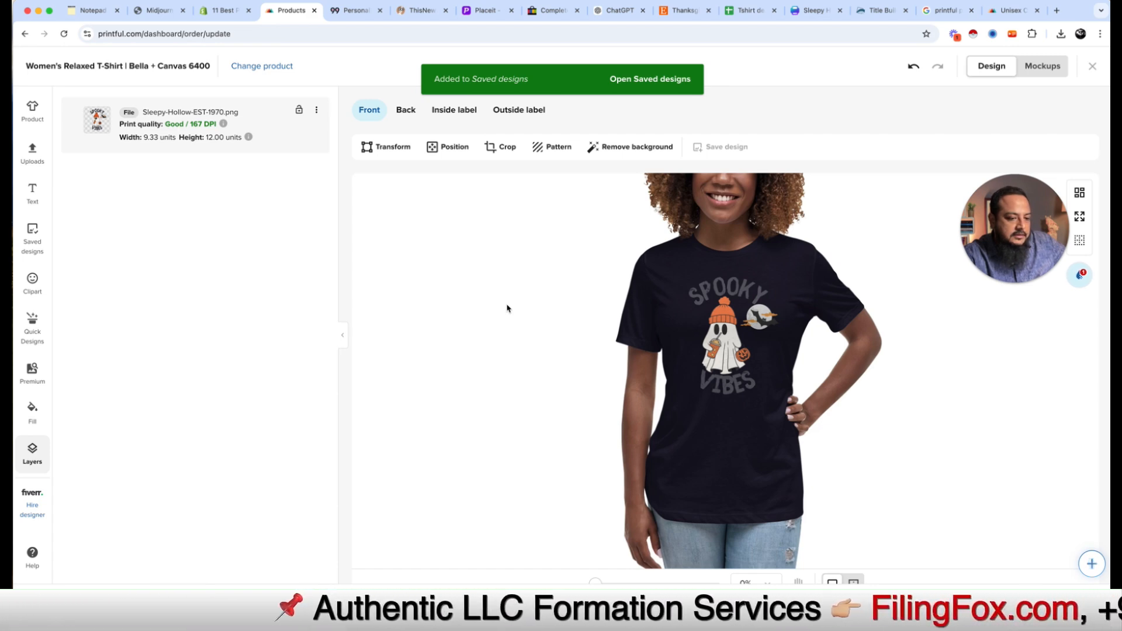
{"action": "left_click", "coordinate": [1034, 65]}
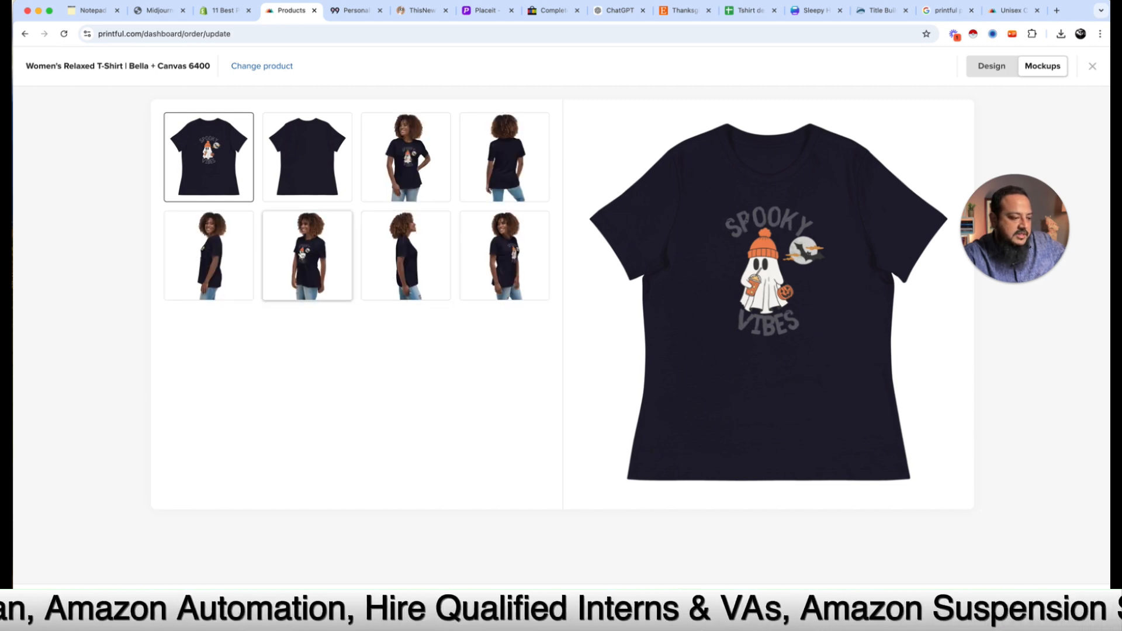
Step: Preview several model mockups of the shirt, then return to the design editor
{"action": "left_click", "coordinate": [297, 254]}
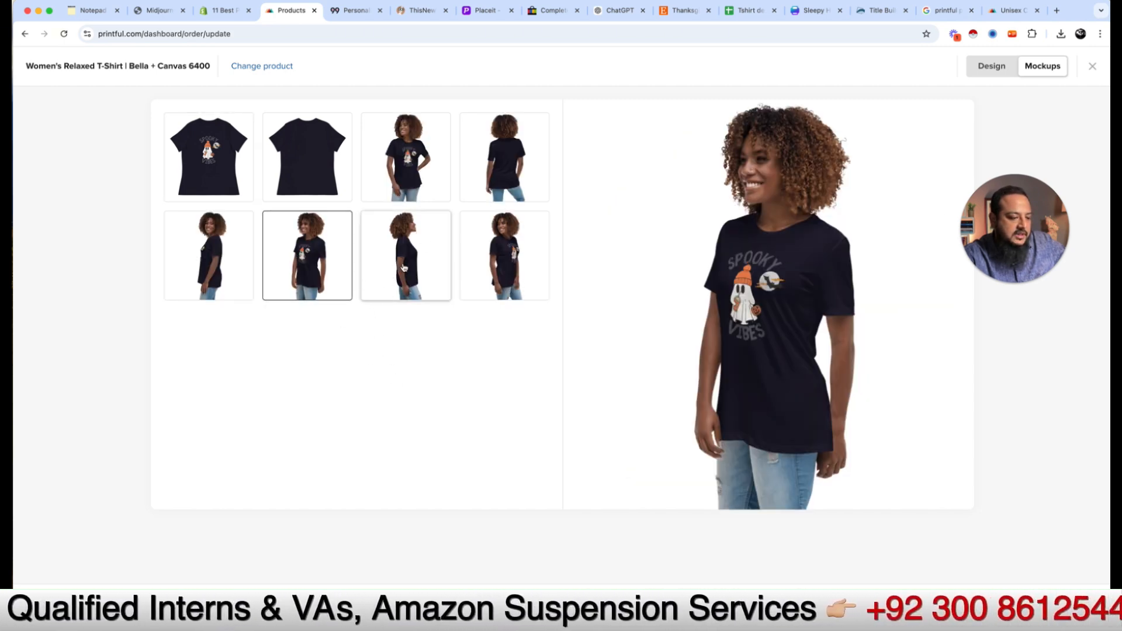
{"action": "left_click", "coordinate": [487, 256]}
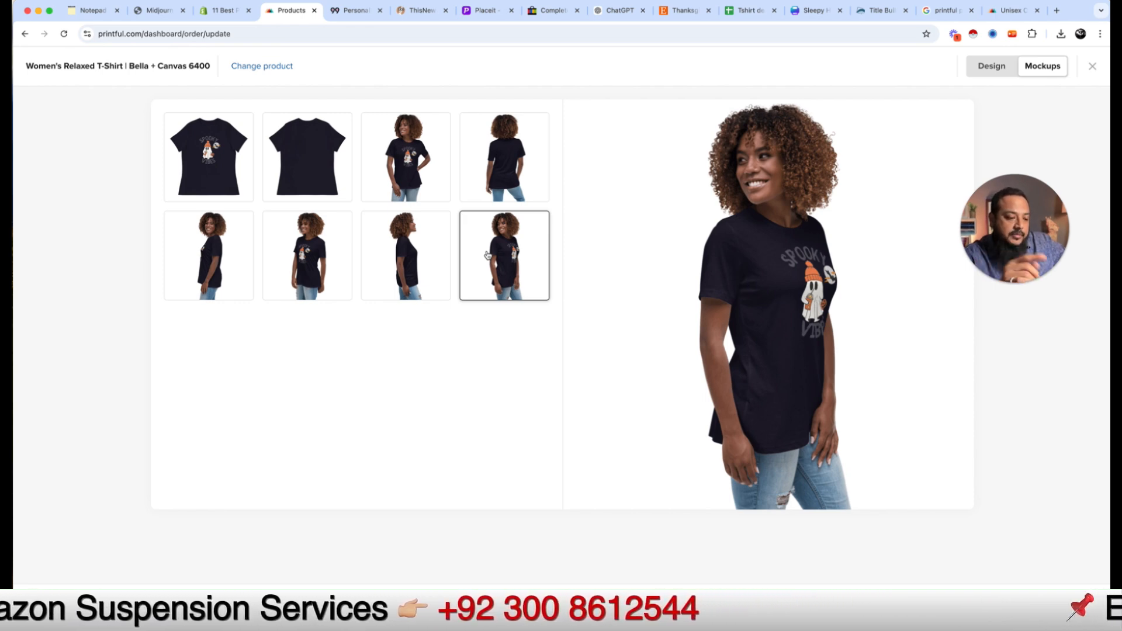
{"action": "left_click", "coordinate": [411, 175]}
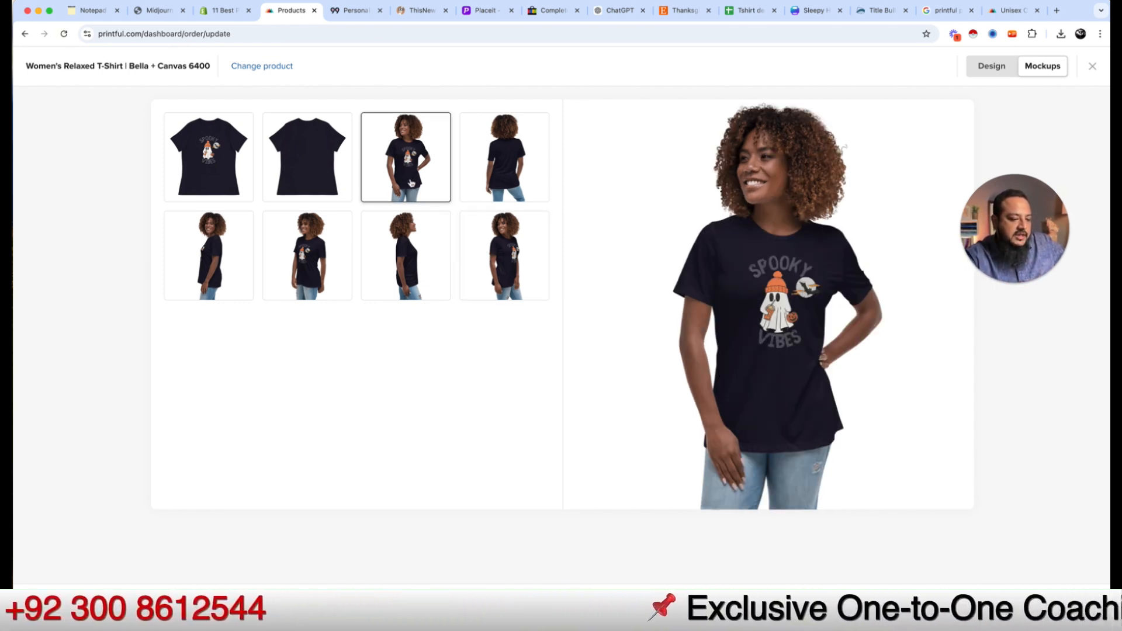
{"action": "left_click", "coordinate": [209, 257]}
{"action": "left_click", "coordinate": [307, 257]}
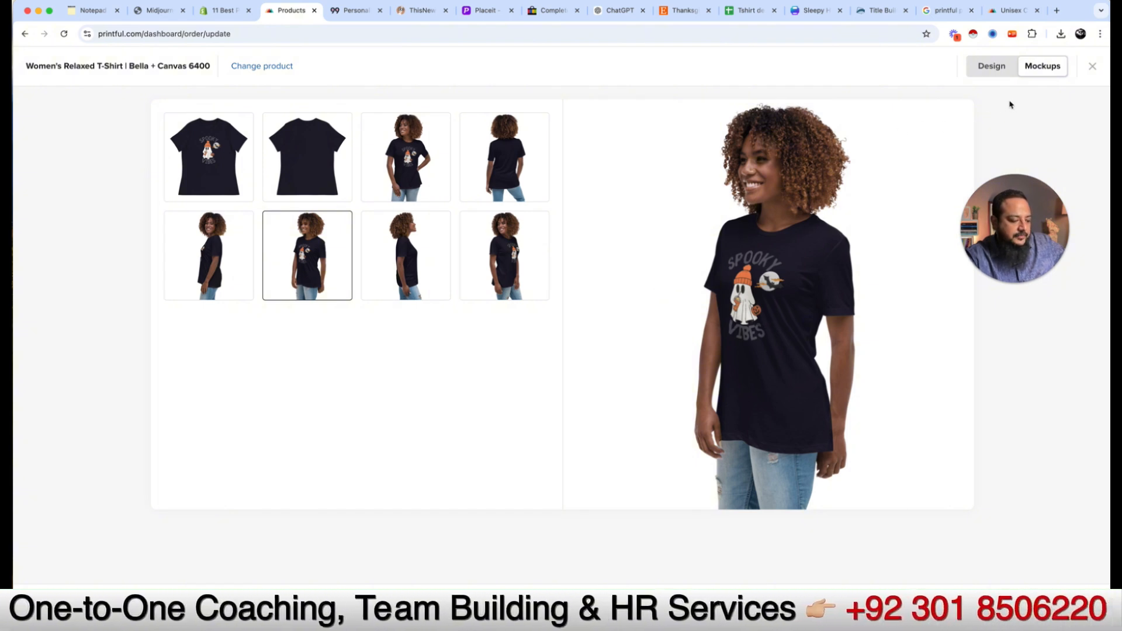
{"action": "left_click", "coordinate": [993, 65]}
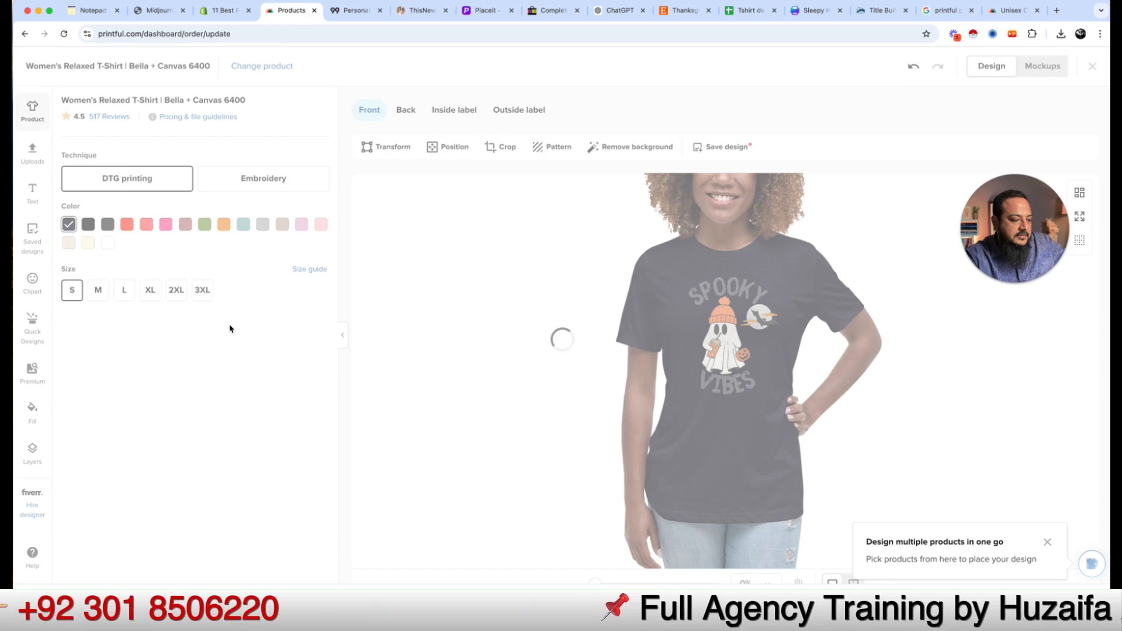
Step: Make the shirt white, keep DTG printing, and view the white-shirt mockups
{"action": "left_click", "coordinate": [107, 244]}
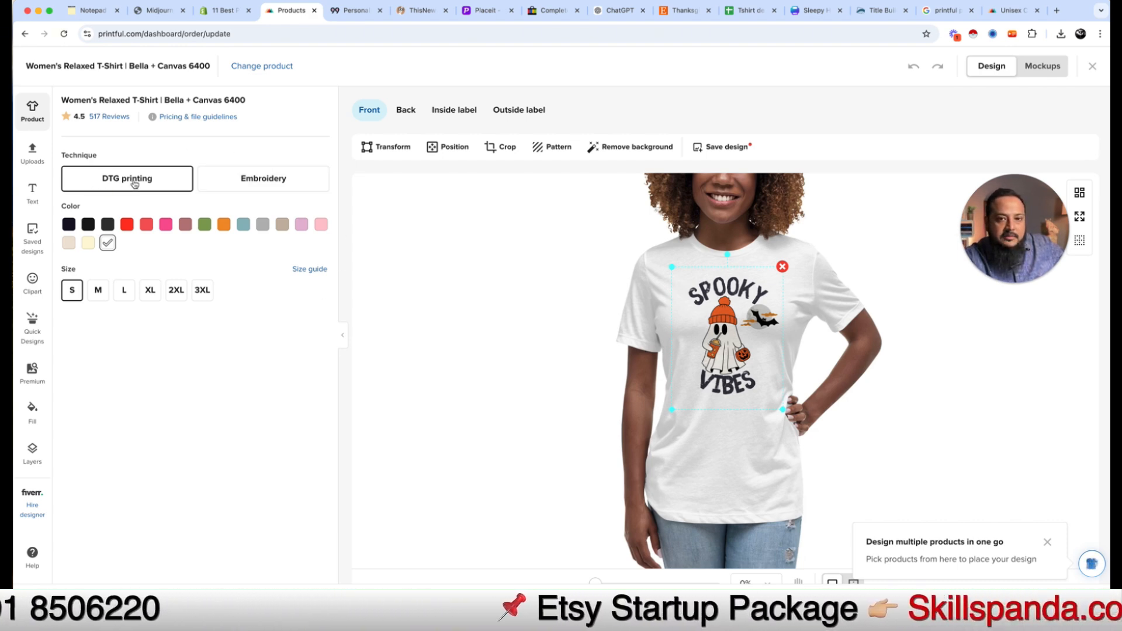
{"action": "left_click", "coordinate": [266, 190]}
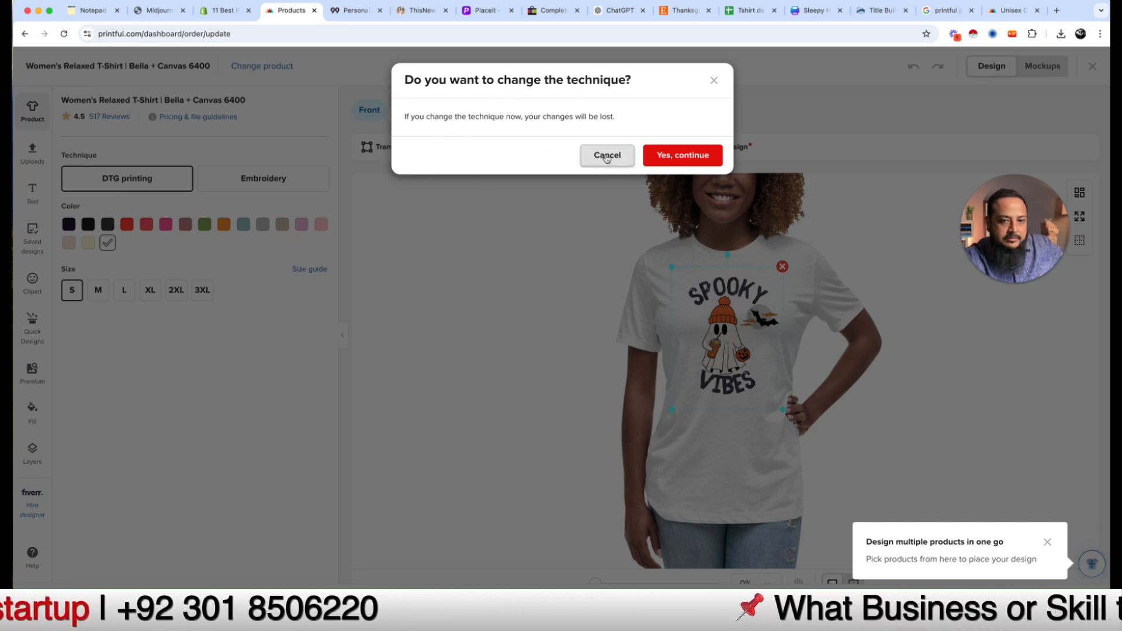
{"action": "left_click", "coordinate": [608, 156]}
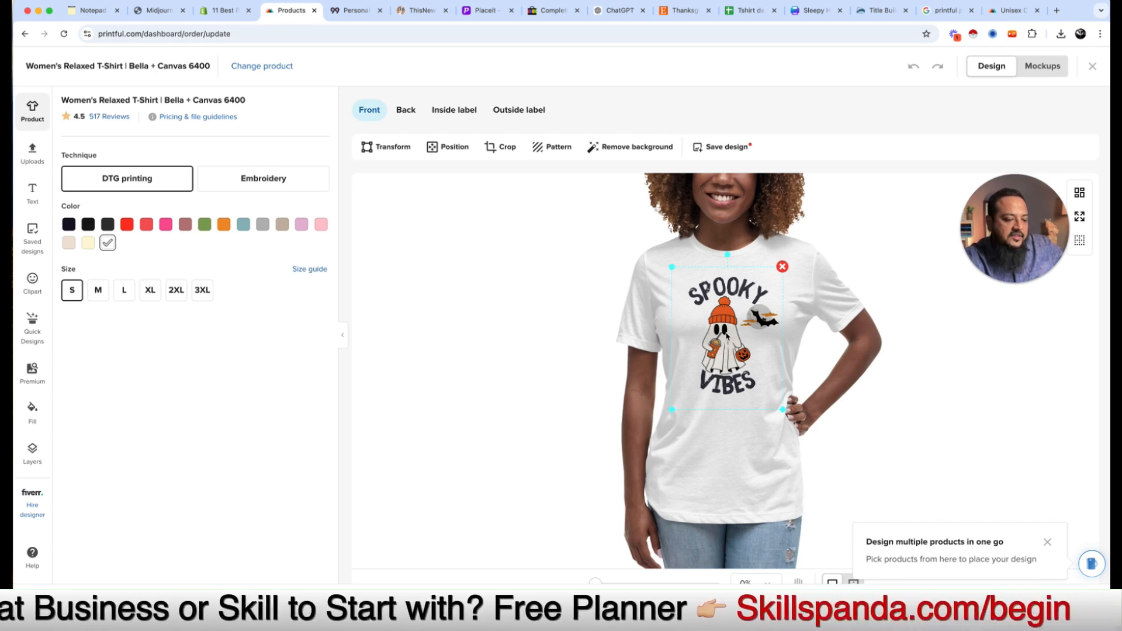
{"action": "left_click", "coordinate": [1038, 68]}
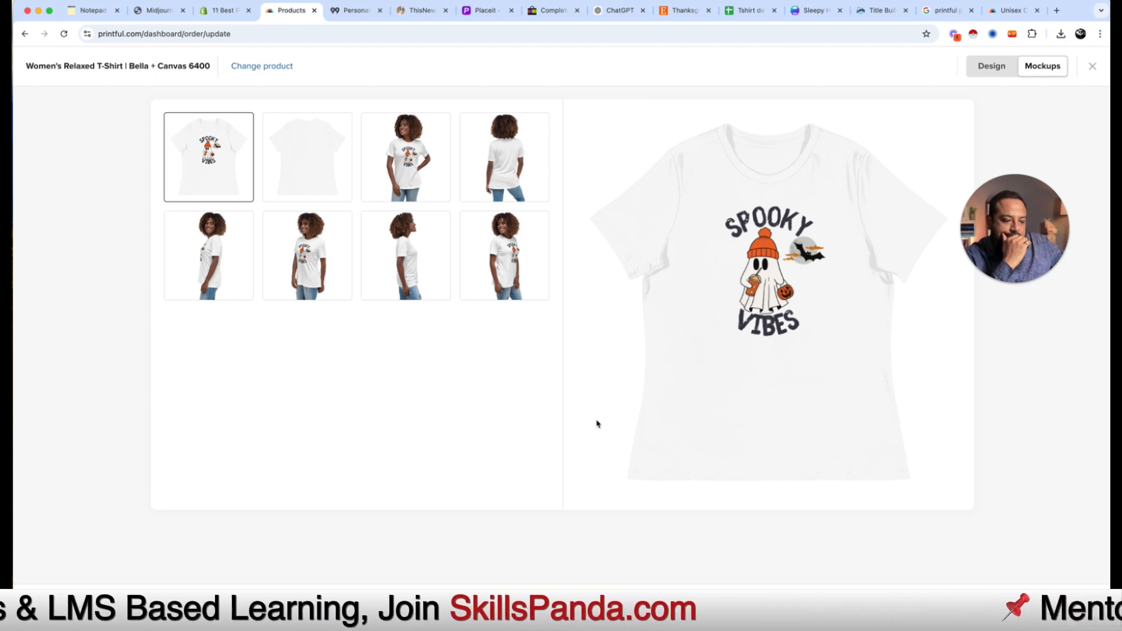
{"action": "left_click", "coordinate": [420, 171]}
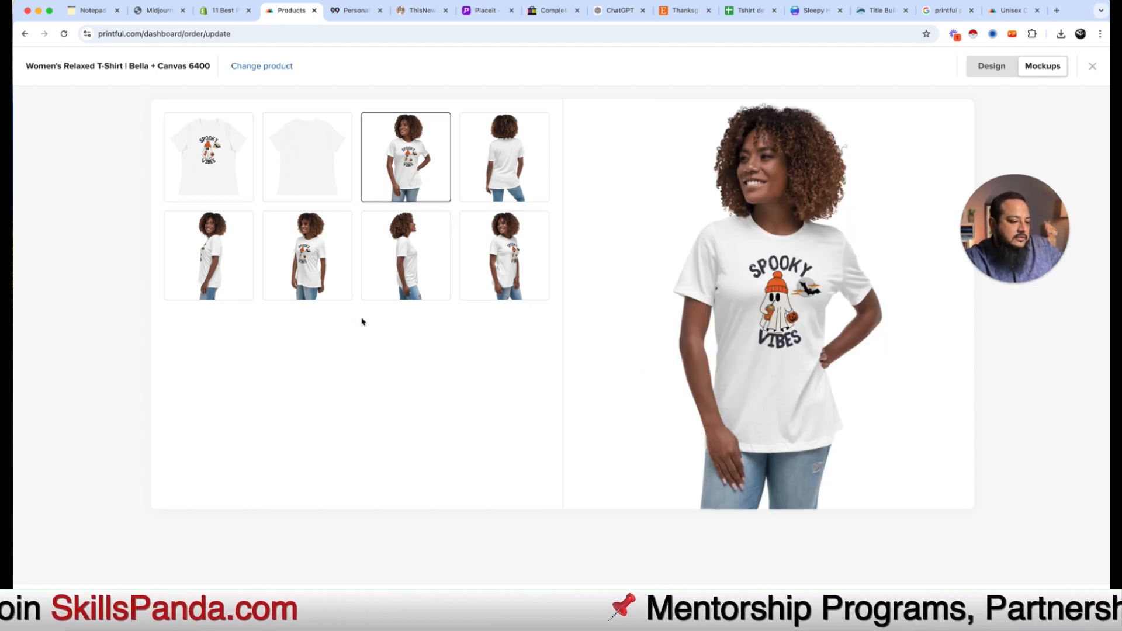
{"action": "left_click", "coordinate": [311, 283]}
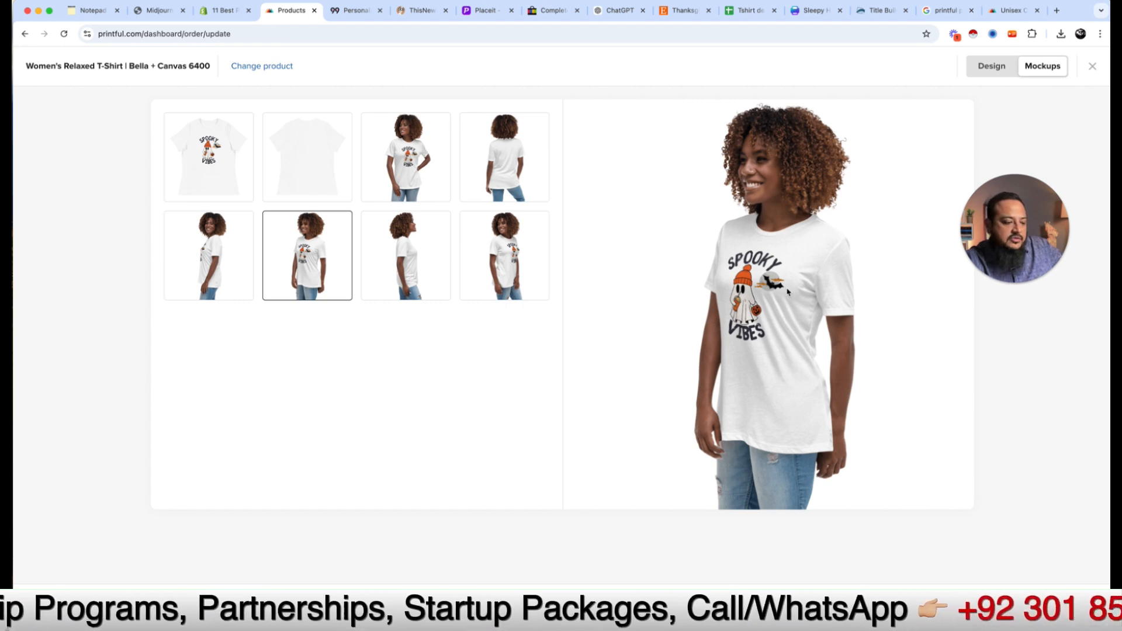
{"action": "left_click", "coordinate": [1046, 608]}
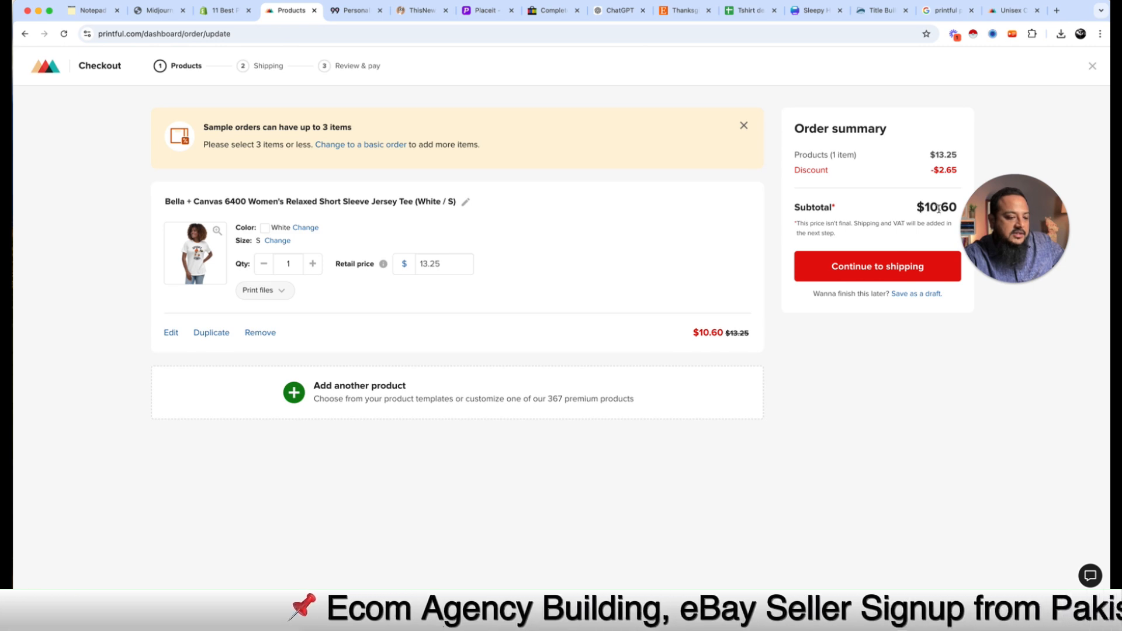
Step: Drag within the Printful checkout holding the white size S tee at $10.60
{"action": "left_click_drag", "start_coordinate": [991, 213], "coordinate": [997, 245]}
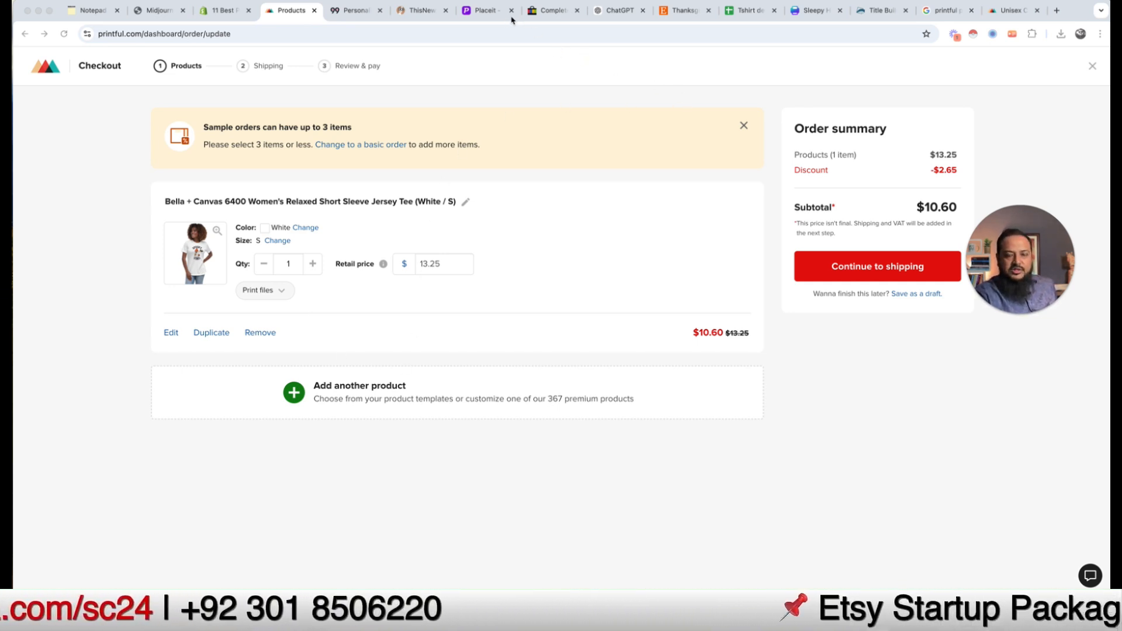
{"action": "left_click", "coordinate": [532, 11]}
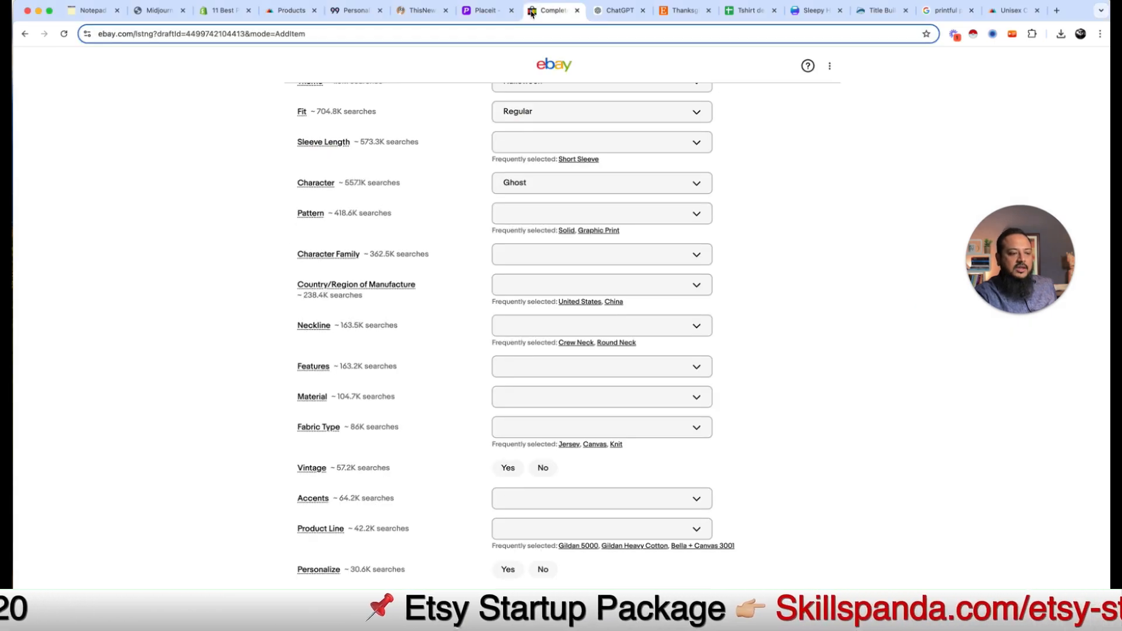
{"action": "scroll", "coordinate": [489, 363], "scroll_direction": "down", "scroll_amount": 15}
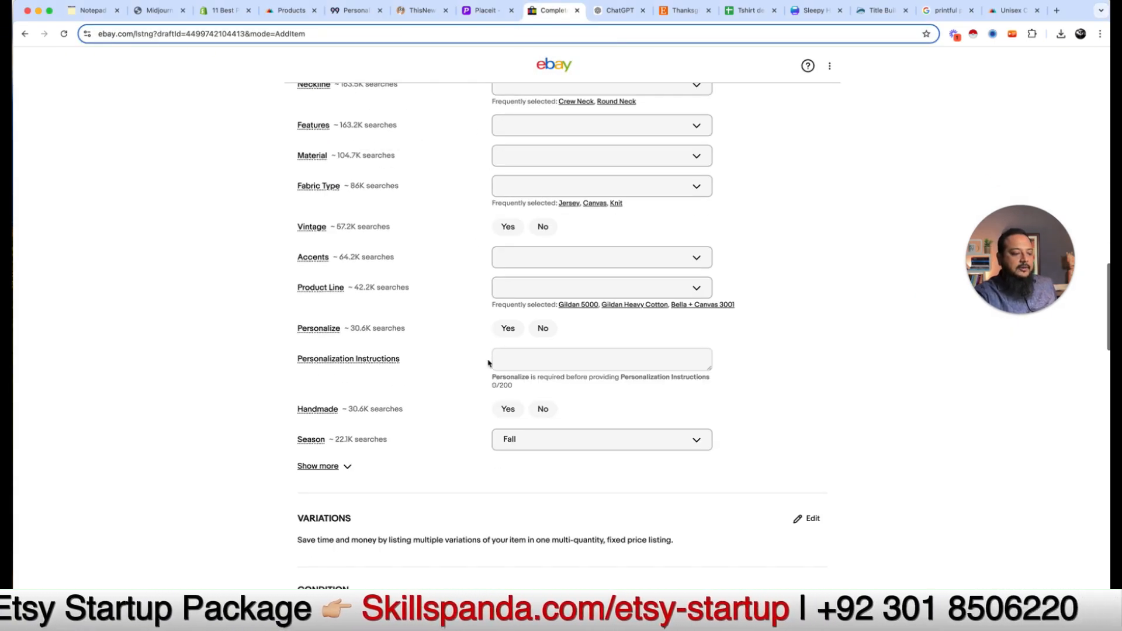
{"action": "scroll", "coordinate": [486, 435], "scroll_direction": "down", "scroll_amount": 1}
{"action": "scroll", "coordinate": [489, 453], "scroll_direction": "up", "scroll_amount": 15}
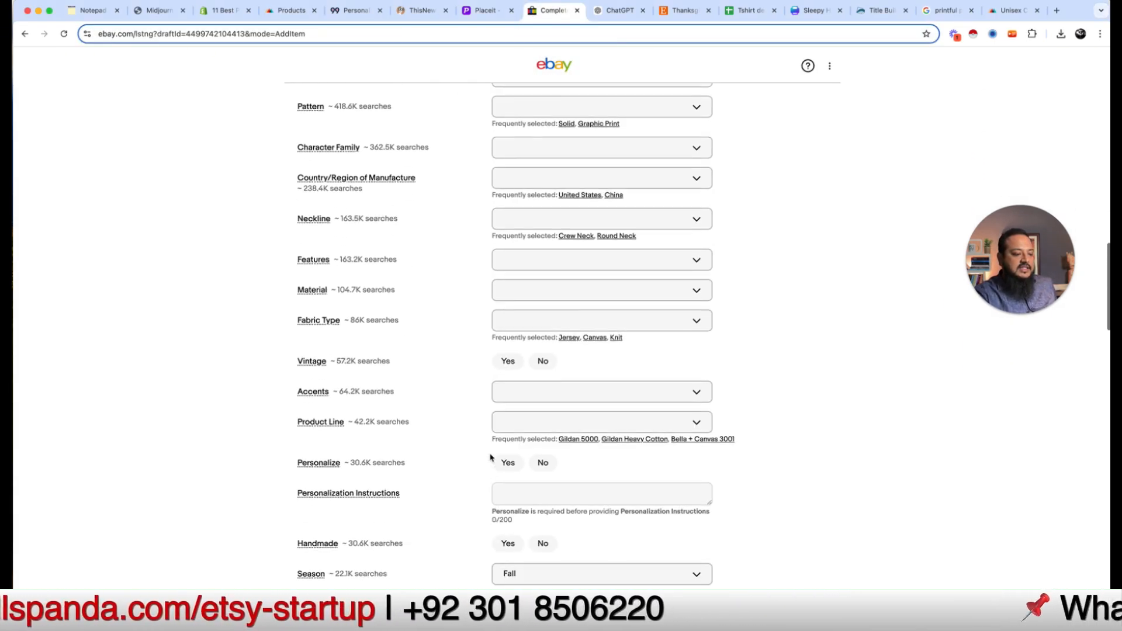
{"action": "scroll", "coordinate": [547, 365], "scroll_direction": "up", "scroll_amount": 2}
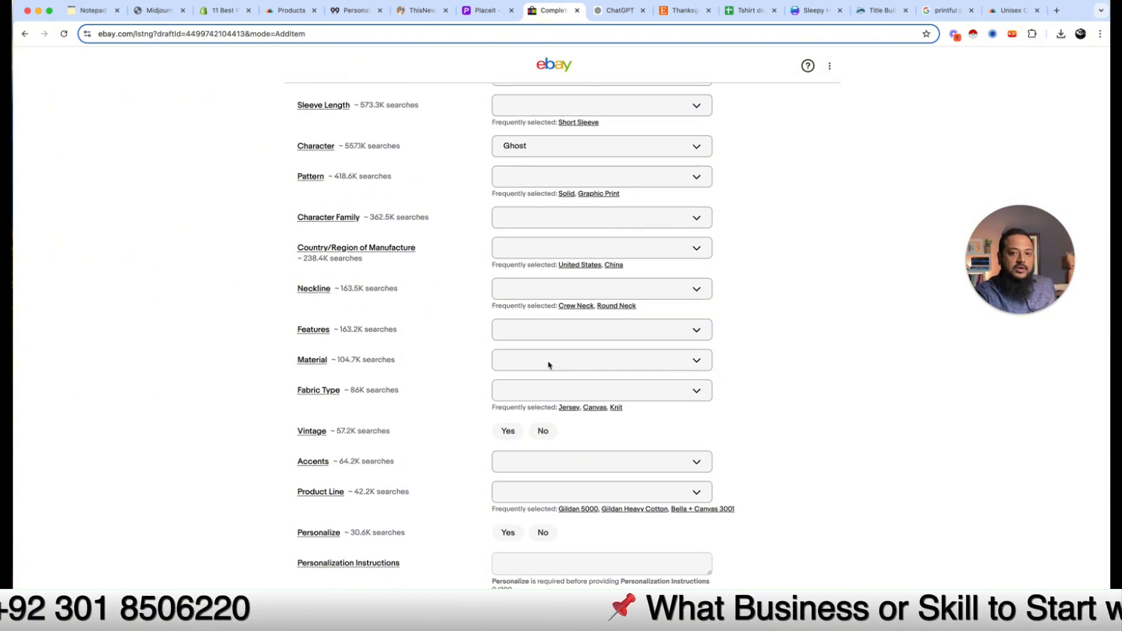
{"action": "scroll", "coordinate": [668, 502], "scroll_direction": "down", "scroll_amount": 4}
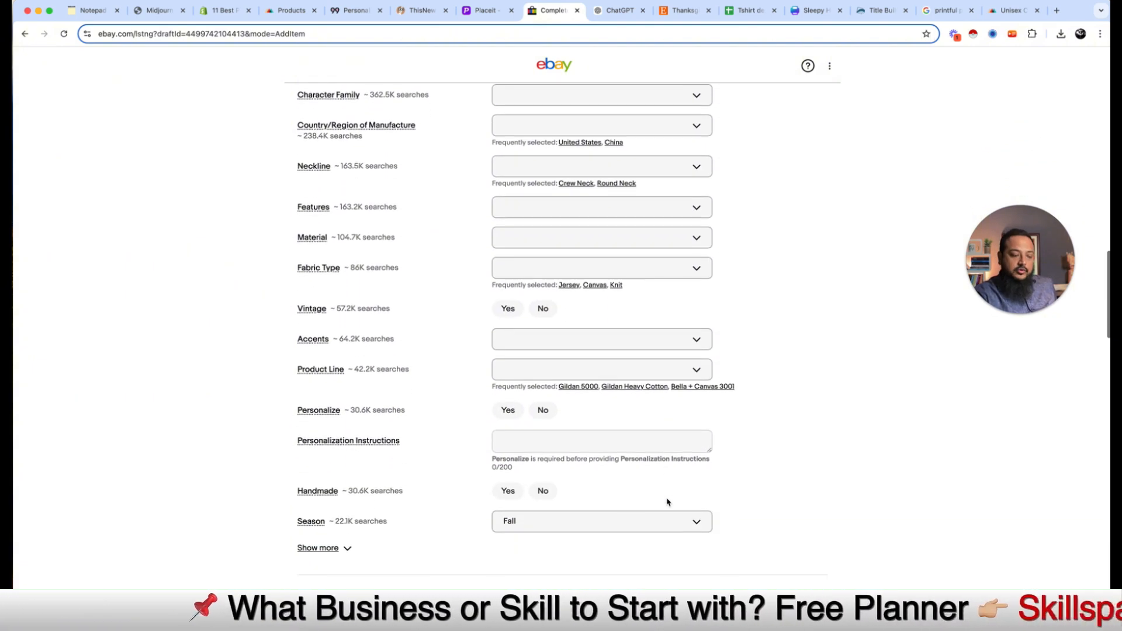
{"action": "scroll", "coordinate": [667, 500], "scroll_direction": "down", "scroll_amount": 8}
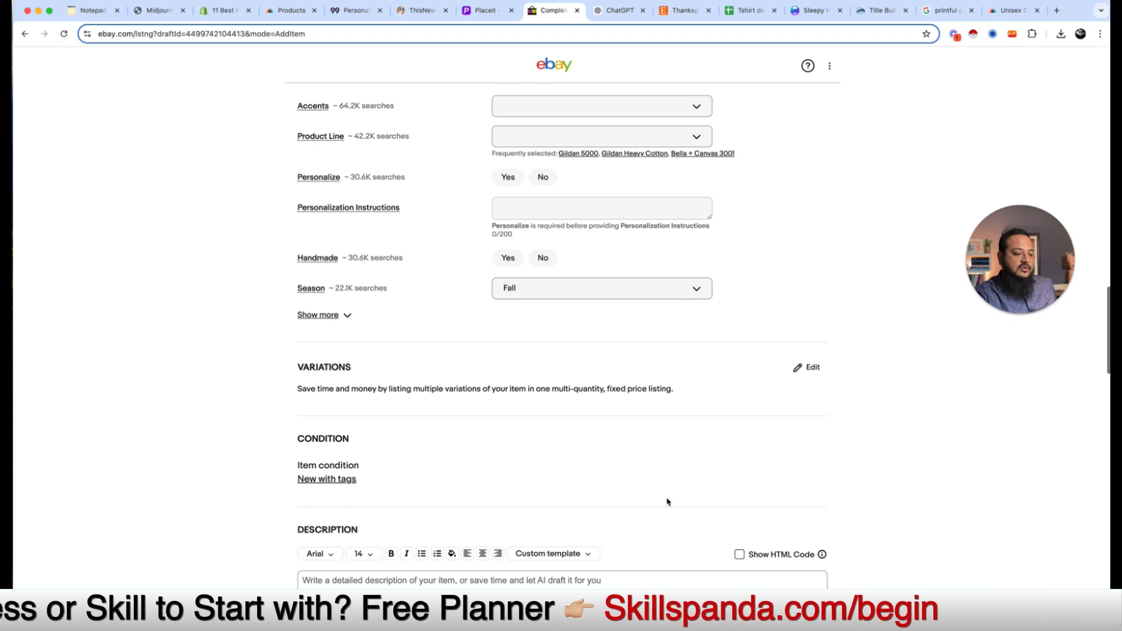
{"action": "scroll", "coordinate": [667, 498], "scroll_direction": "up", "scroll_amount": 12}
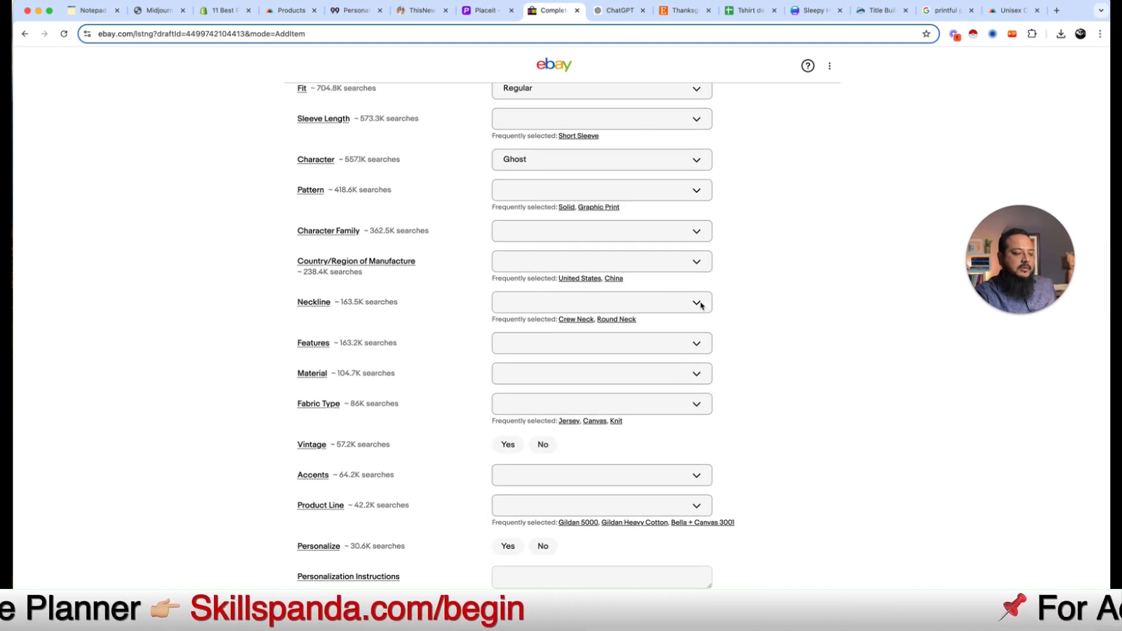
{"action": "left_click", "coordinate": [701, 305]}
{"action": "left_click", "coordinate": [754, 368]}
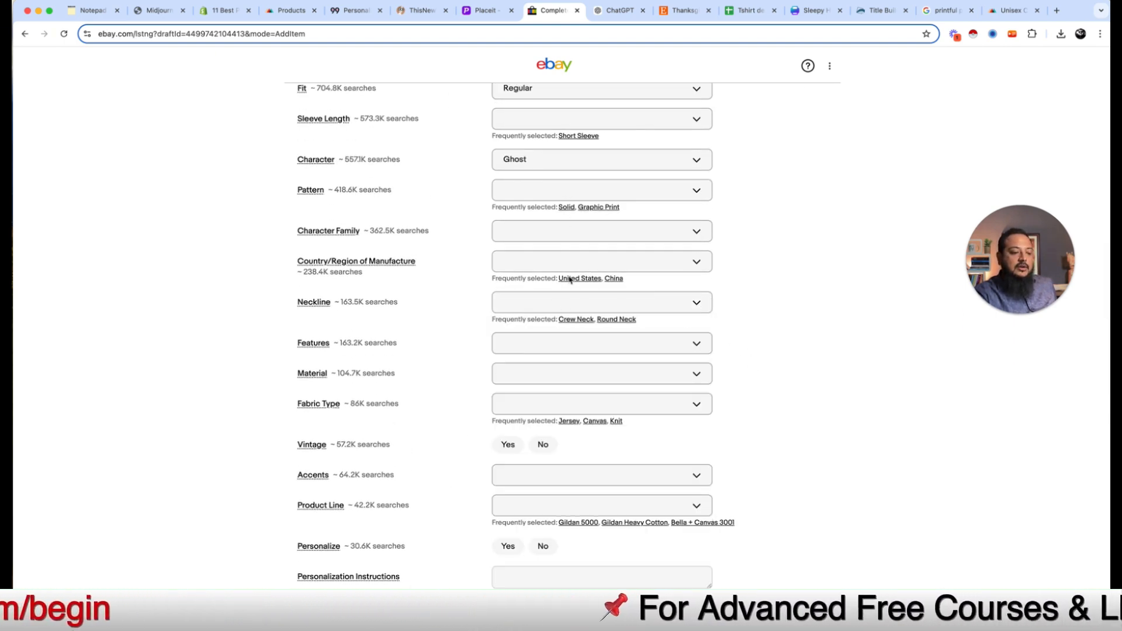
{"action": "scroll", "coordinate": [584, 333], "scroll_direction": "down", "scroll_amount": 7}
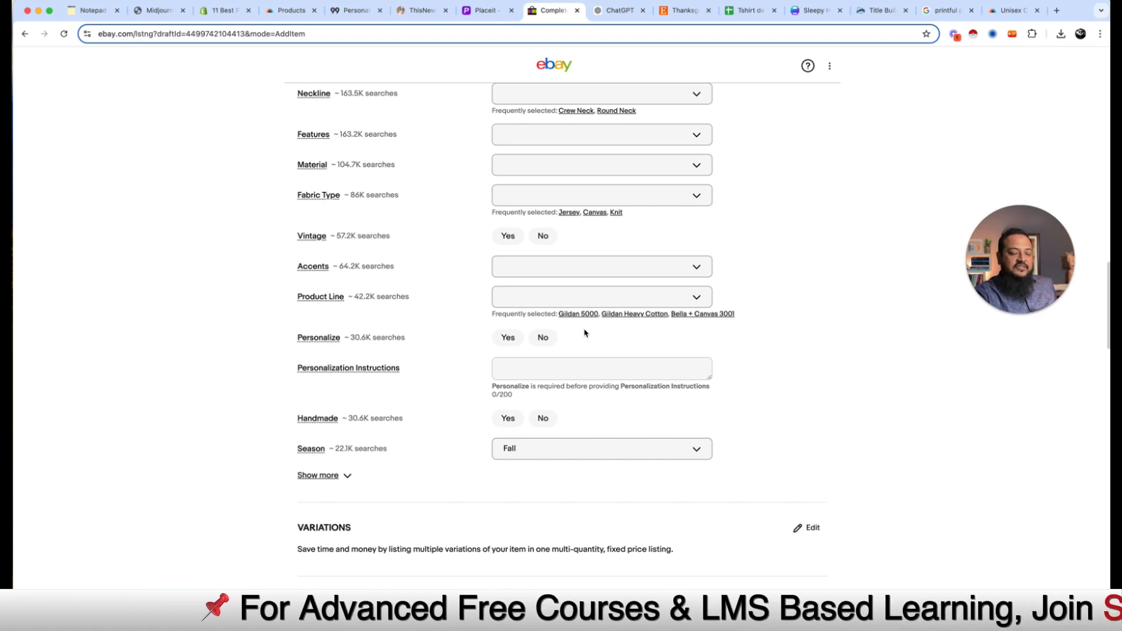
{"action": "scroll", "coordinate": [585, 333], "scroll_direction": "down", "scroll_amount": 5}
{"action": "scroll", "coordinate": [585, 333], "scroll_direction": "down", "scroll_amount": 13}
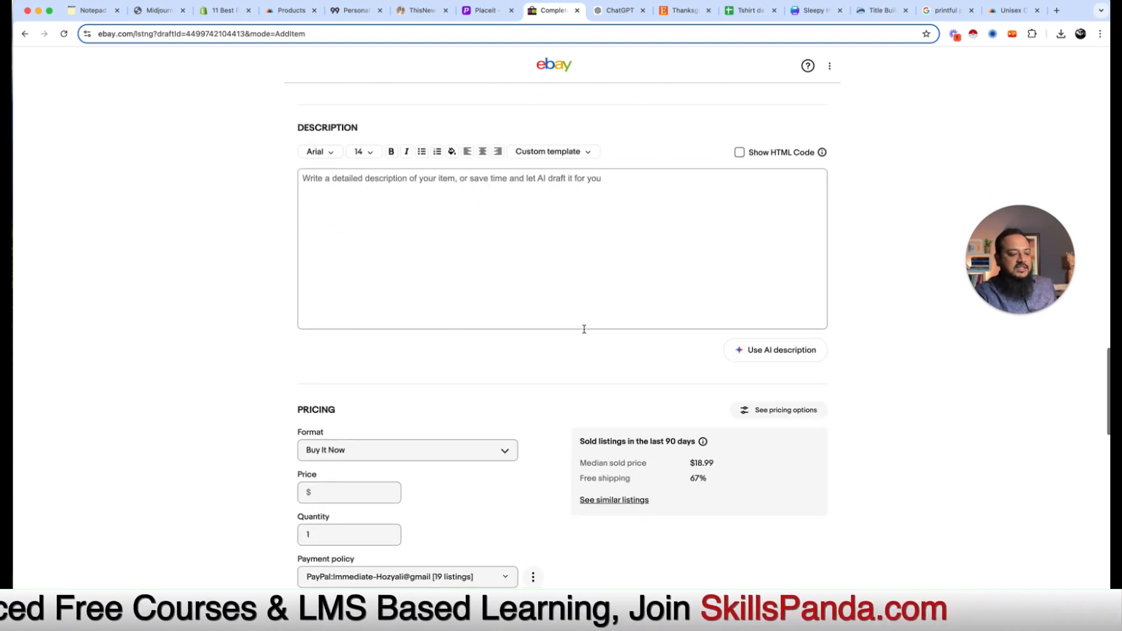
{"action": "left_click", "coordinate": [497, 252]}
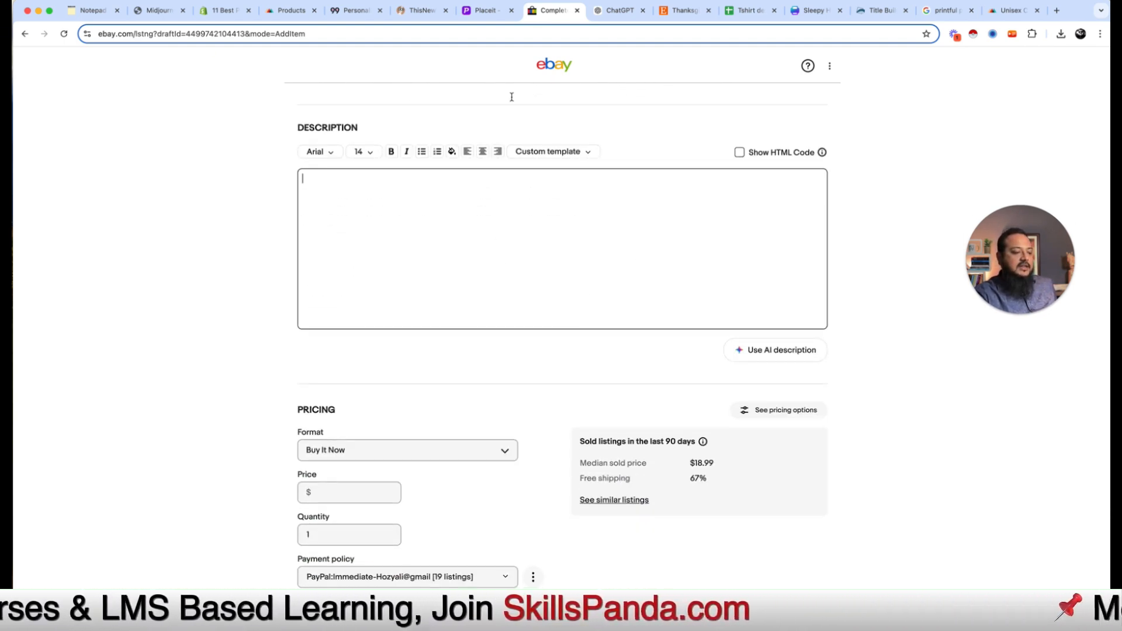
Step: Copy the Spooky Vibes description, bullet list and closing line from ChatGPT
{"action": "left_click", "coordinate": [621, 14]}
{"action": "left_click_drag", "start_coordinate": [392, 155], "coordinate": [625, 362]}
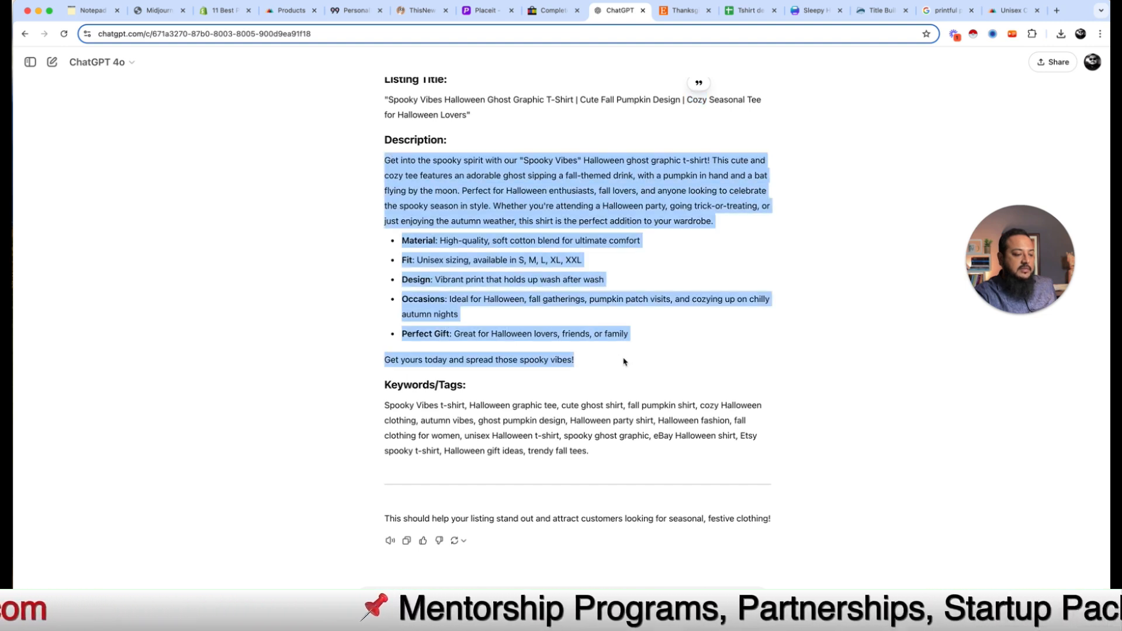
{"action": "right_click", "coordinate": [593, 236]}
{"action": "left_click", "coordinate": [614, 256]}
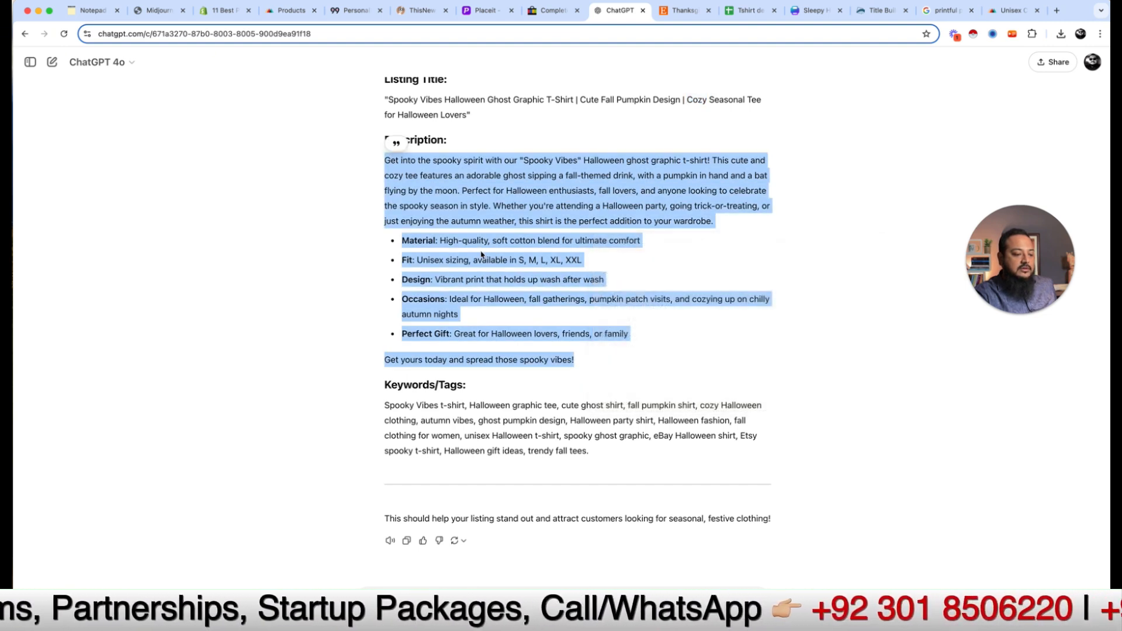
{"action": "left_click", "coordinate": [471, 250]}
{"action": "left_click_drag", "start_coordinate": [469, 245], "coordinate": [519, 243]}
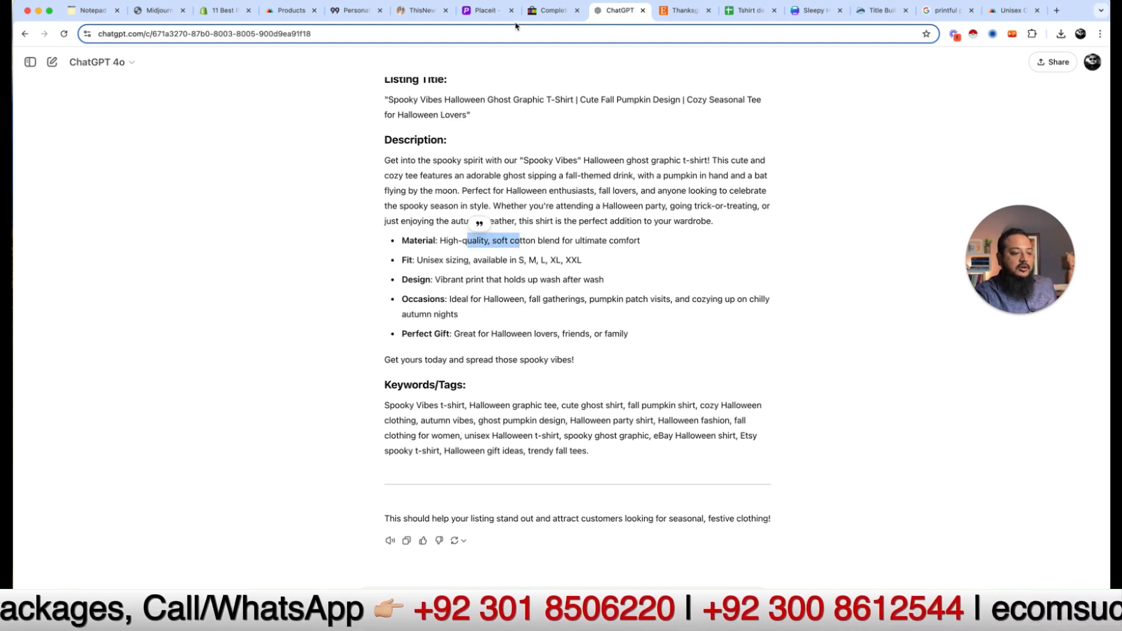
Step: Paste the copied description into the eBay listing's empty description box
{"action": "left_click", "coordinate": [550, 10]}
{"action": "left_click", "coordinate": [464, 280]}
{"action": "key", "text": "cmd+v"}
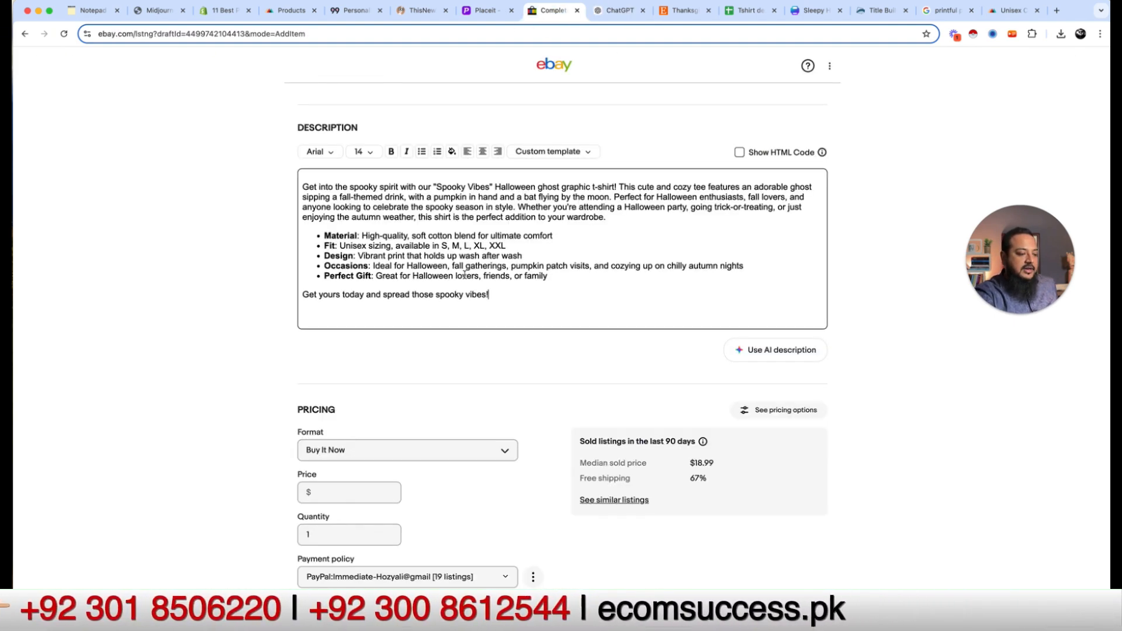
{"action": "scroll", "coordinate": [403, 288], "scroll_direction": "up", "scroll_amount": 1}
{"action": "scroll", "coordinate": [403, 287], "scroll_direction": "up", "scroll_amount": 20}
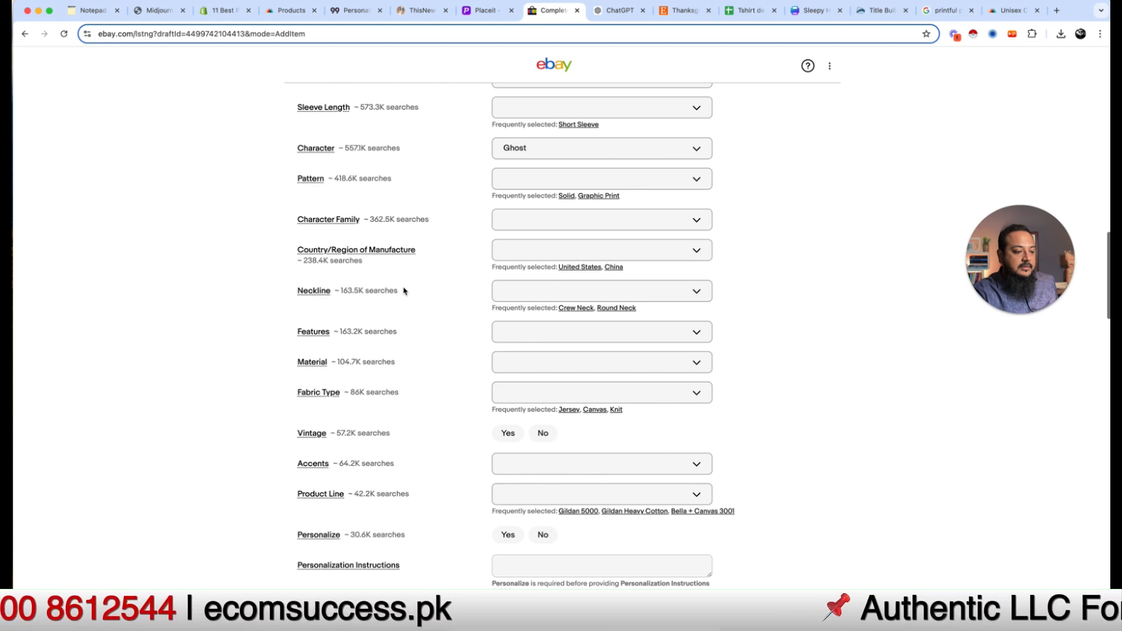
{"action": "scroll", "coordinate": [403, 290], "scroll_direction": "up", "scroll_amount": 4}
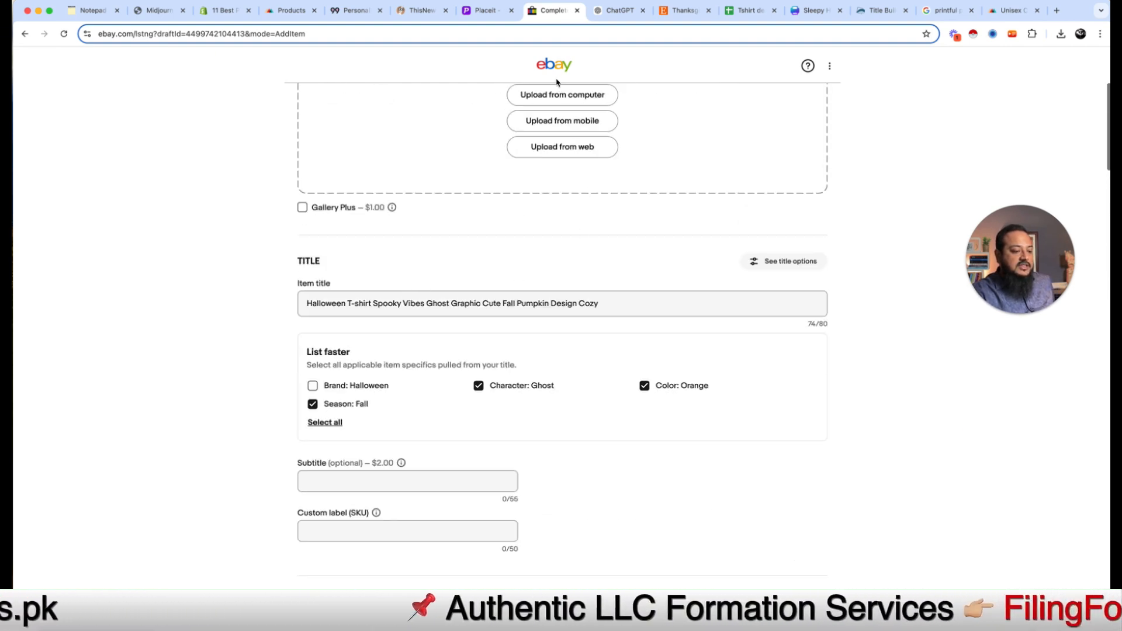
Step: Upload the t-shirt mp4 video from Downloads into the eBay listing's media
{"action": "left_click", "coordinate": [535, 163]}
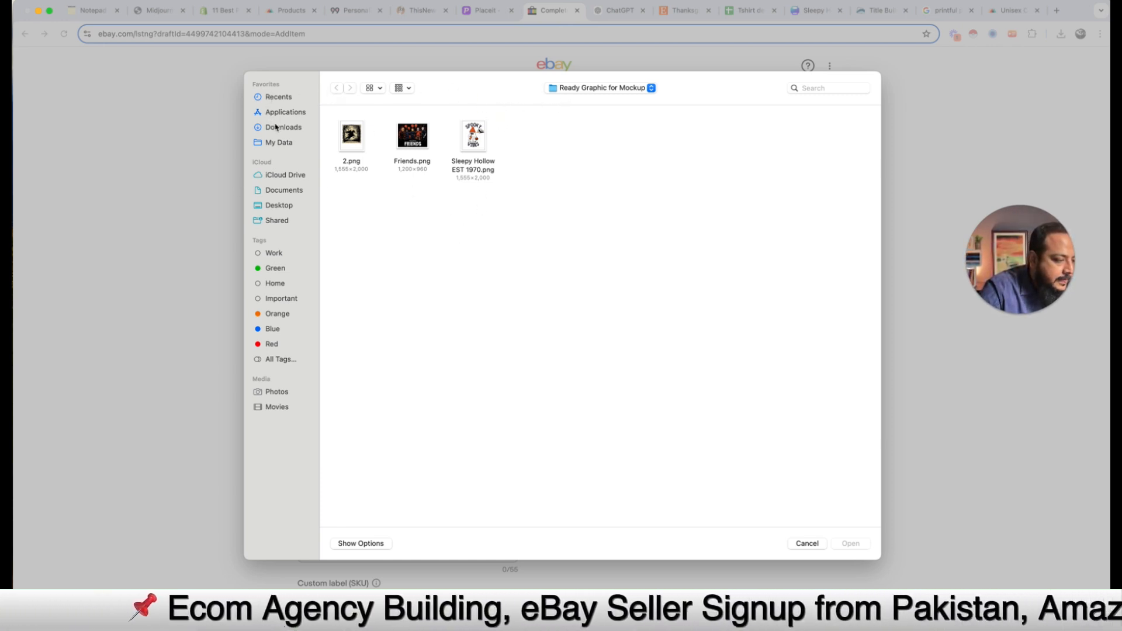
{"action": "left_click", "coordinate": [397, 89]}
{"action": "left_click", "coordinate": [371, 89]}
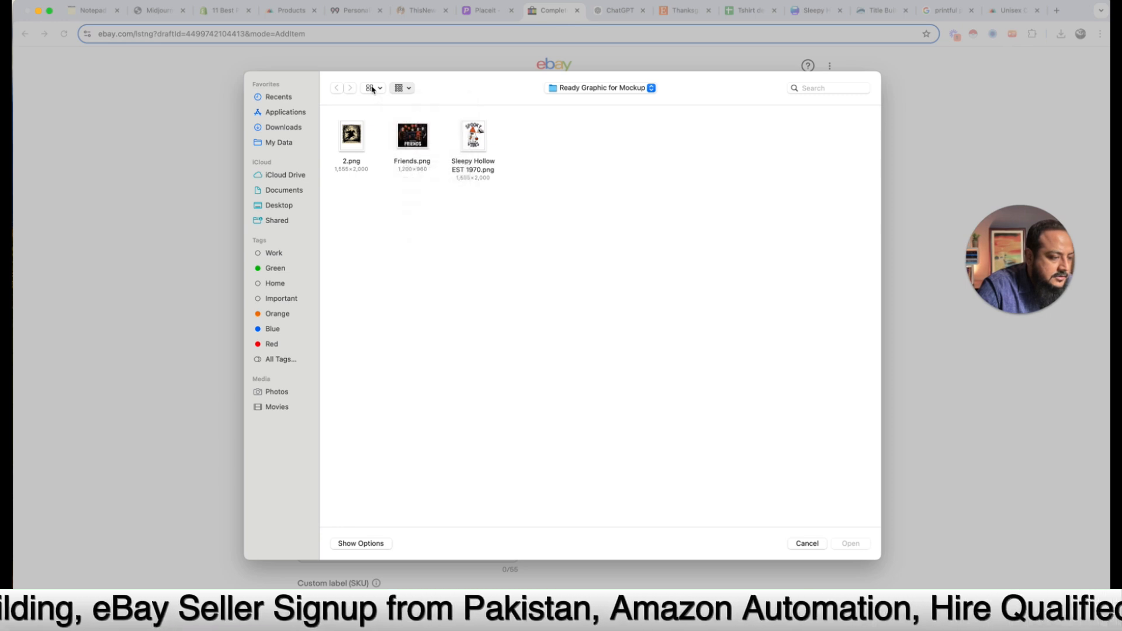
{"action": "left_click", "coordinate": [372, 89]}
{"action": "left_click", "coordinate": [379, 149]}
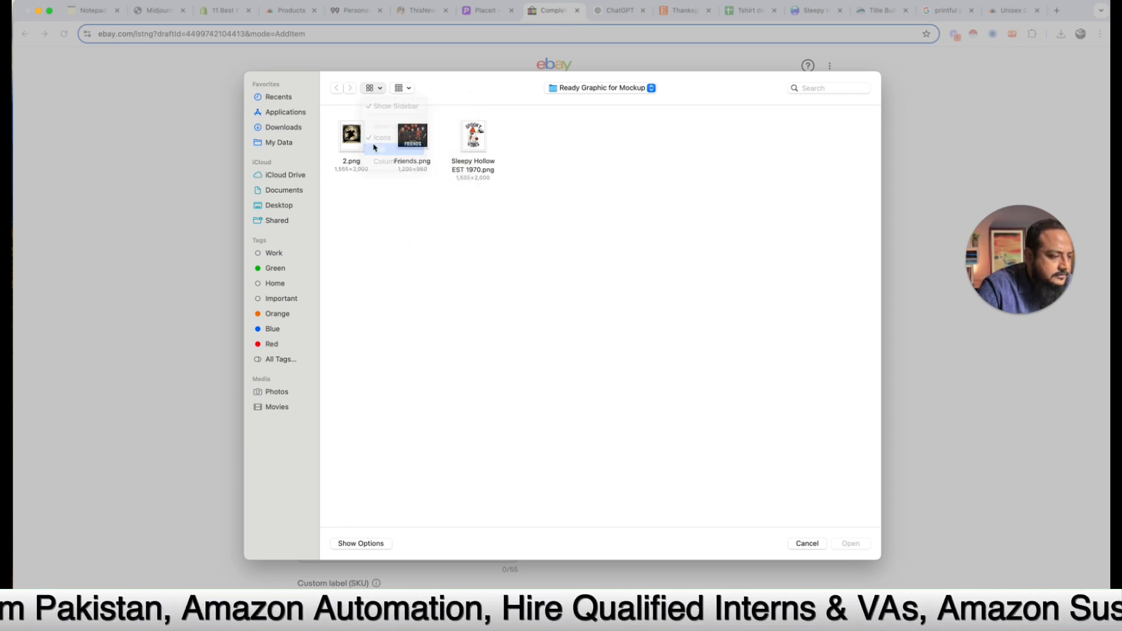
{"action": "left_click", "coordinate": [279, 128]}
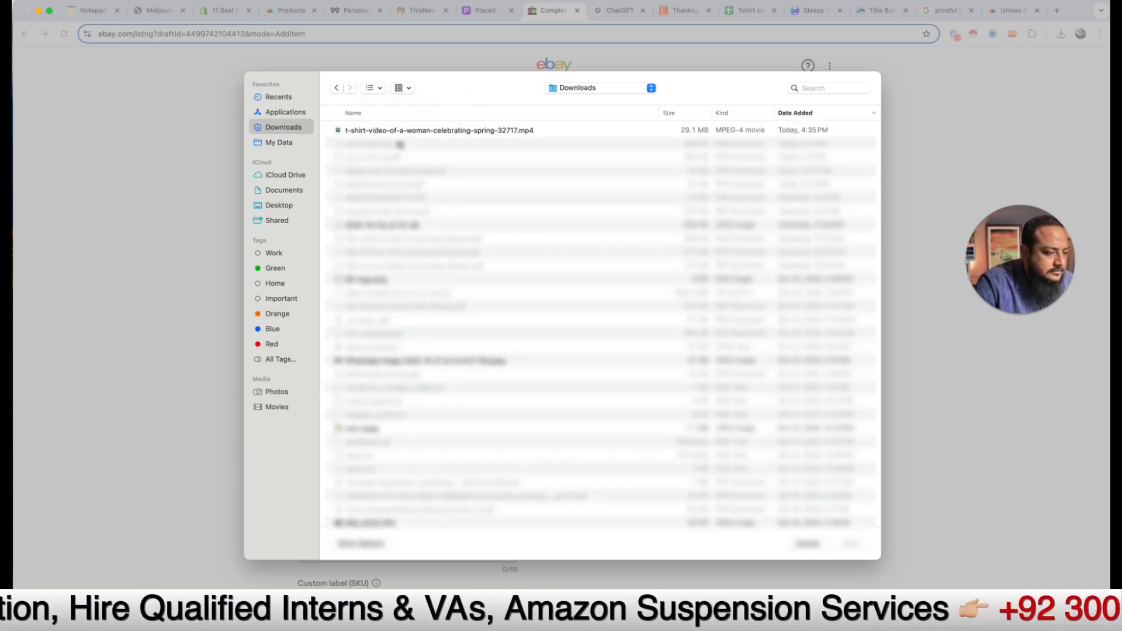
{"action": "left_click", "coordinate": [406, 132]}
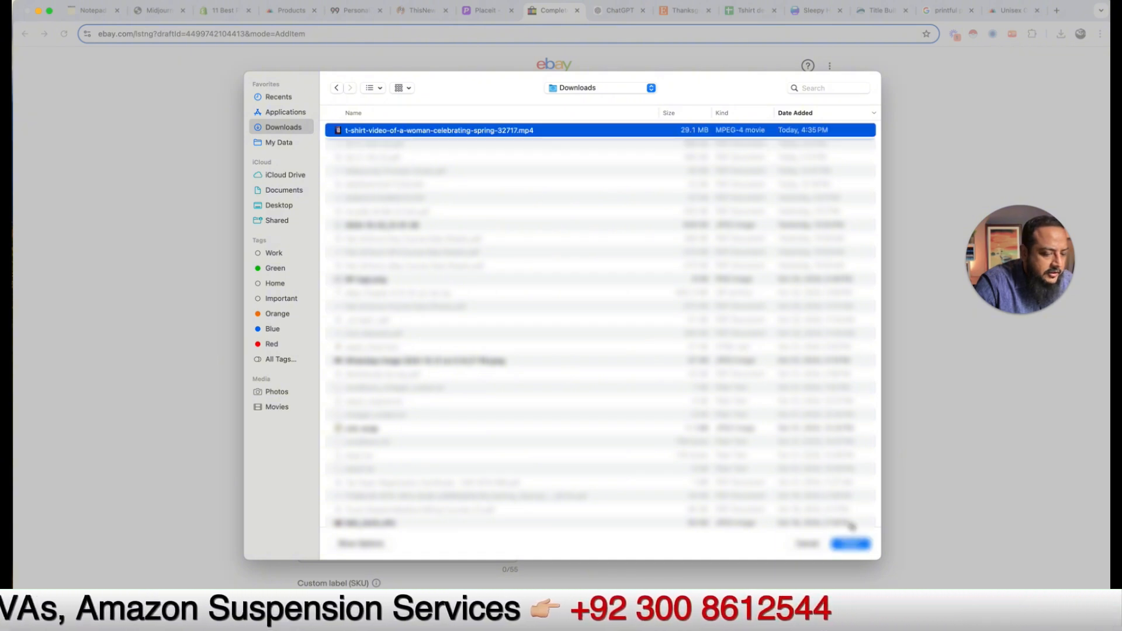
{"action": "left_click", "coordinate": [851, 544]}
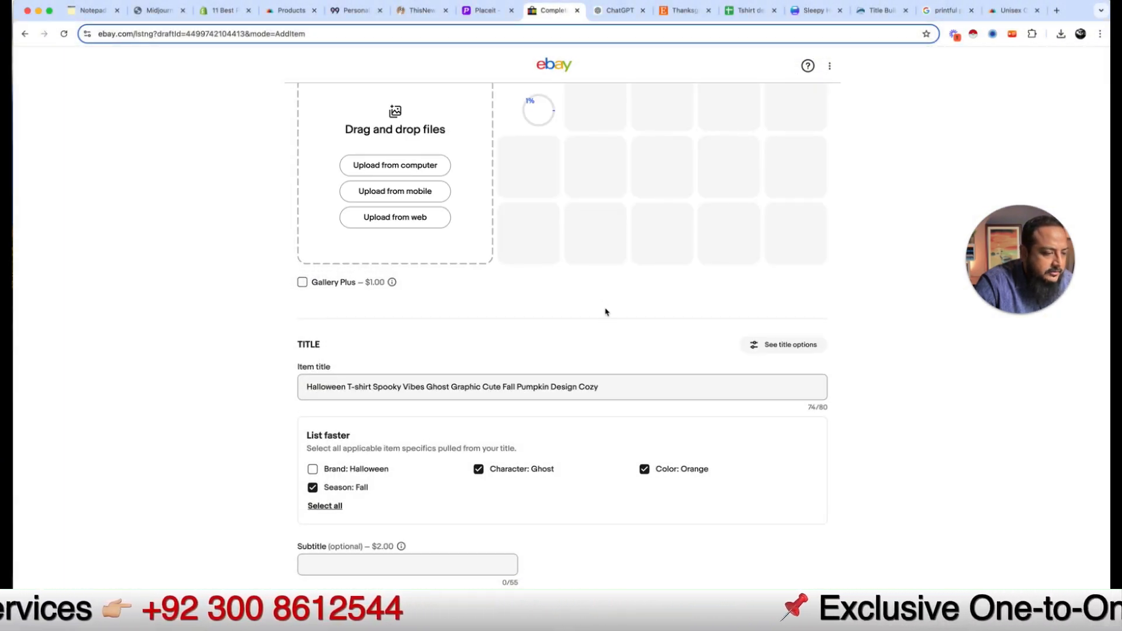
Step: Cancel the second file picker and return to the Printful checkout
{"action": "scroll", "coordinate": [253, 285], "scroll_direction": "up", "scroll_amount": 2}
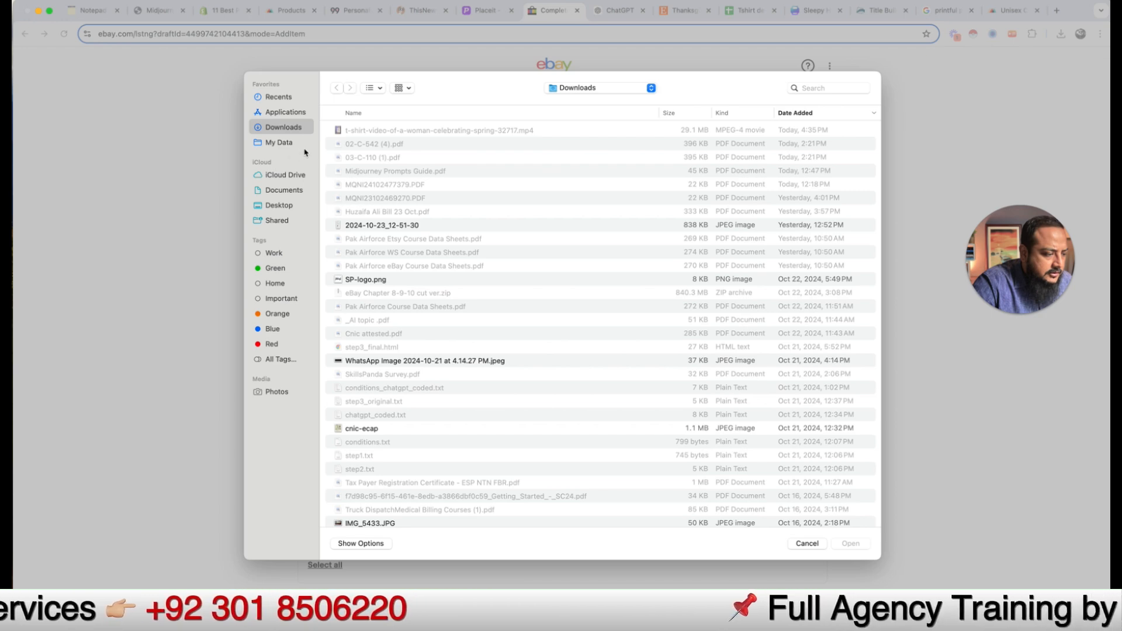
{"action": "left_click", "coordinate": [808, 544]}
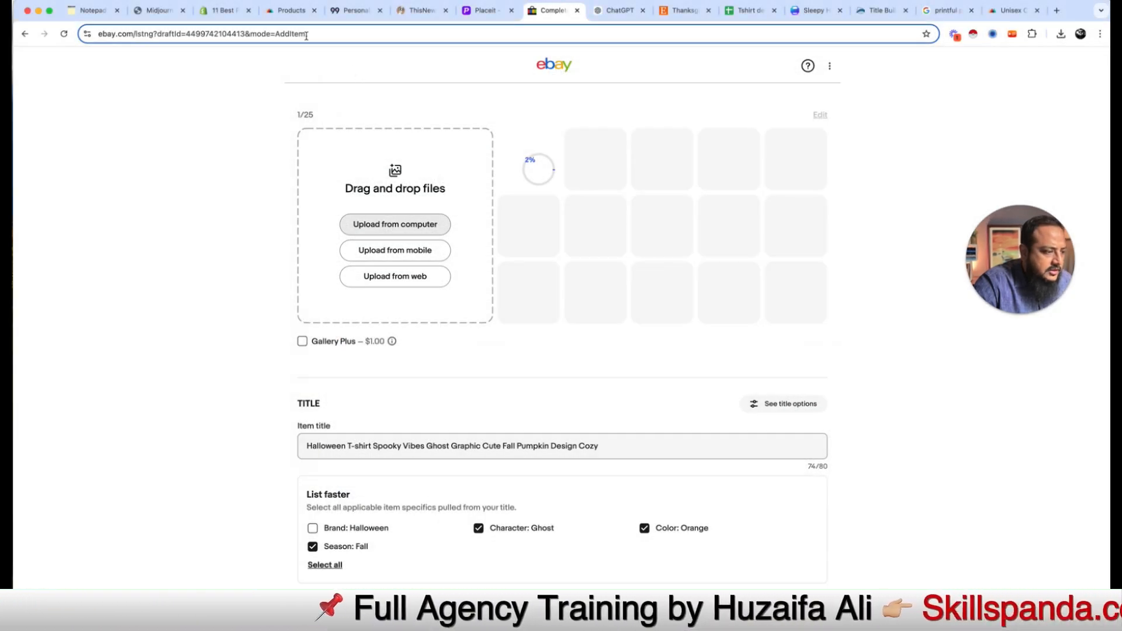
{"action": "left_click", "coordinate": [291, 10]}
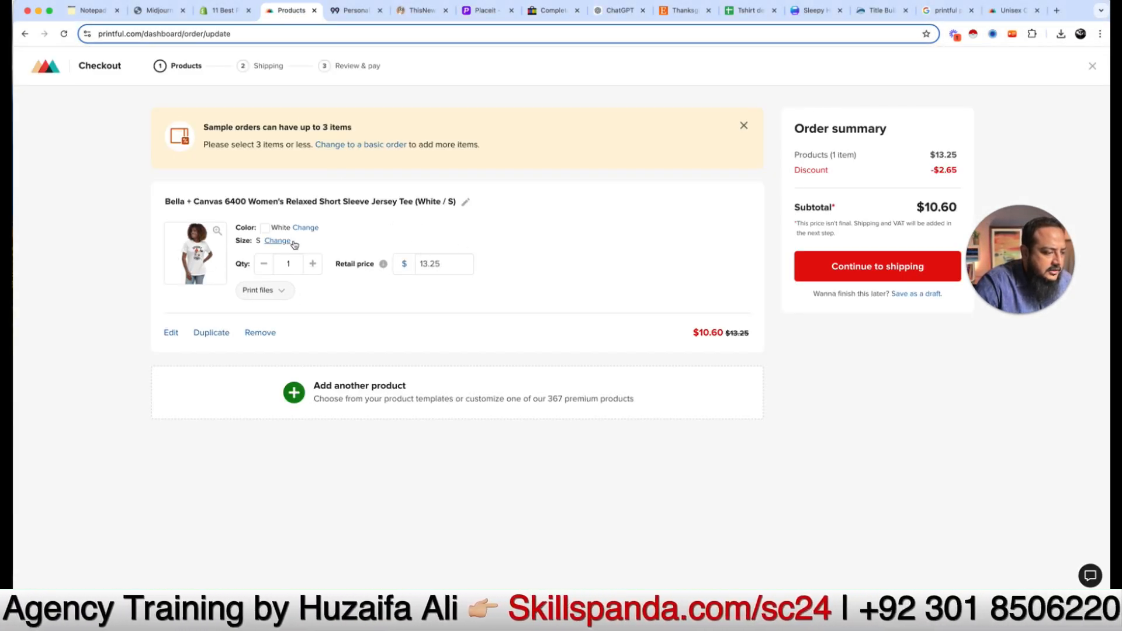
Step: Preview the checkout tee's mockup image, then reopen it in the designer and generate mockups
{"action": "left_click", "coordinate": [182, 255]}
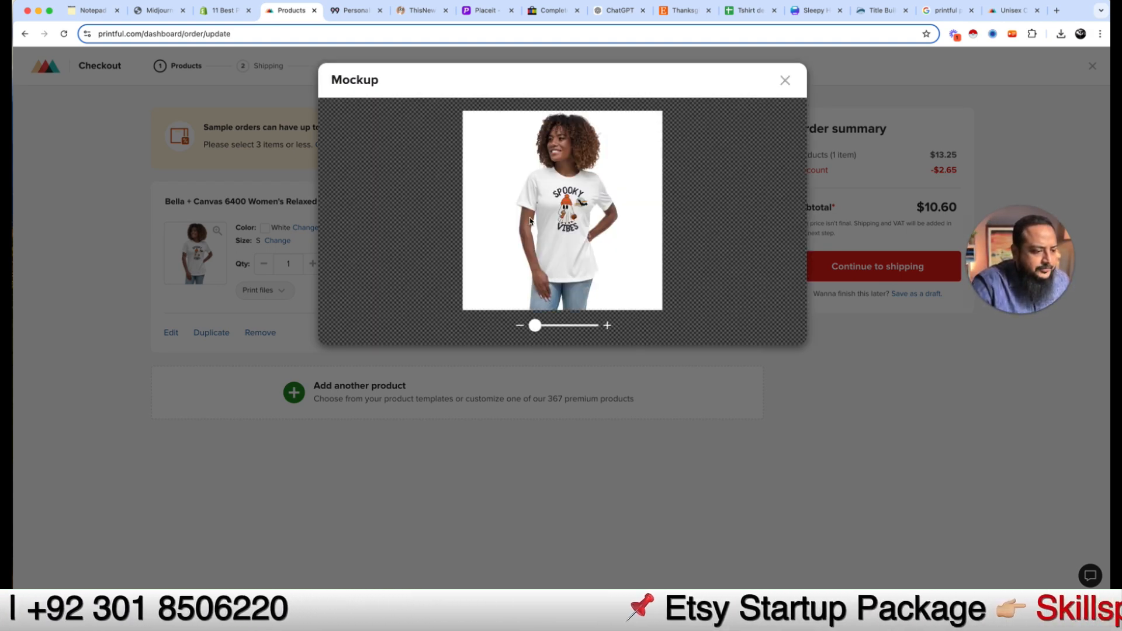
{"action": "right_click", "coordinate": [530, 221]}
{"action": "left_click", "coordinate": [583, 191]}
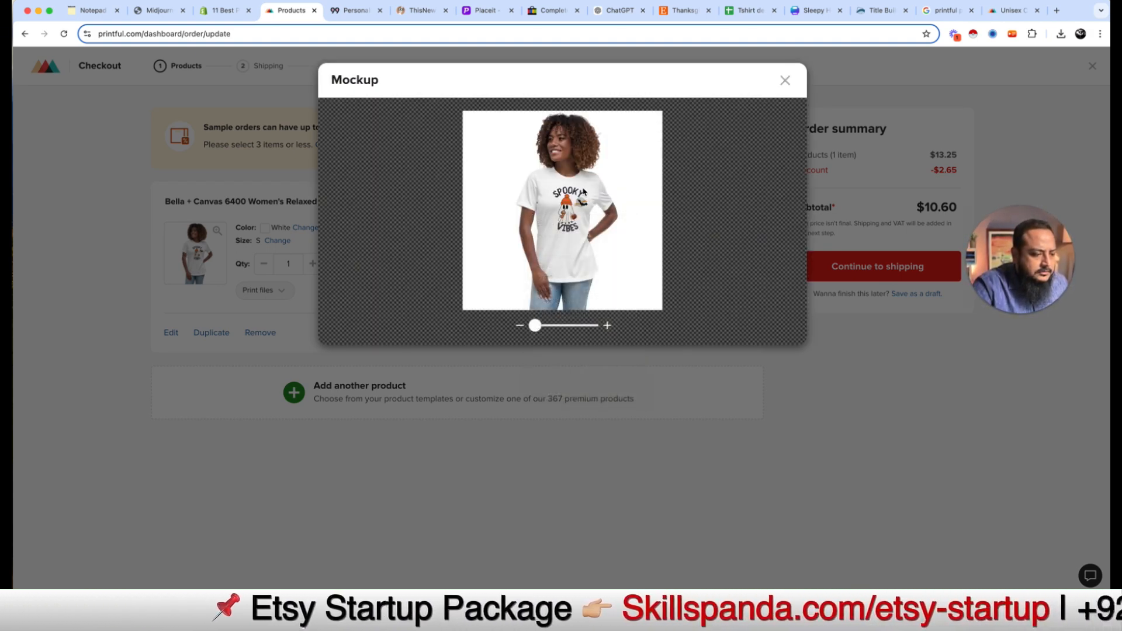
{"action": "left_click", "coordinate": [785, 81]}
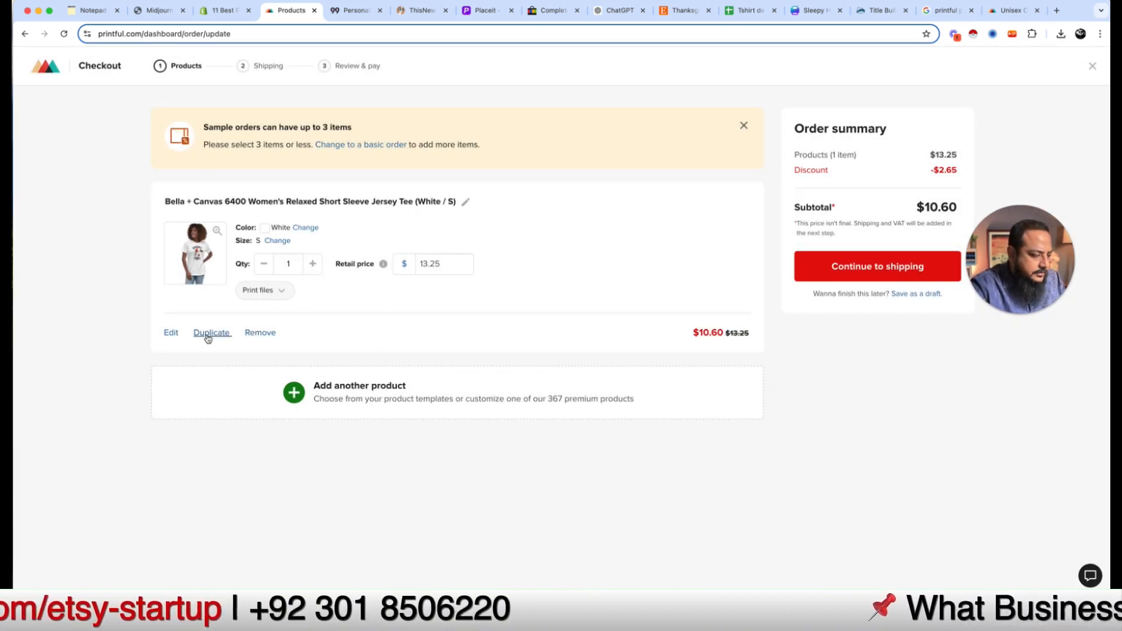
{"action": "left_click", "coordinate": [171, 334]}
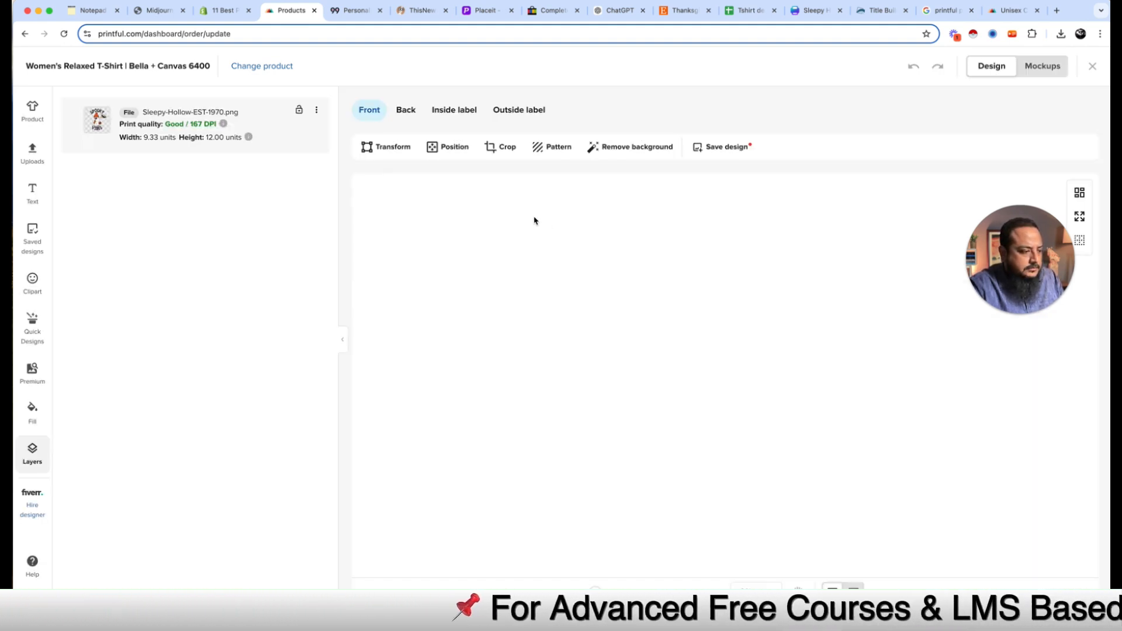
{"action": "left_click", "coordinate": [1041, 66]}
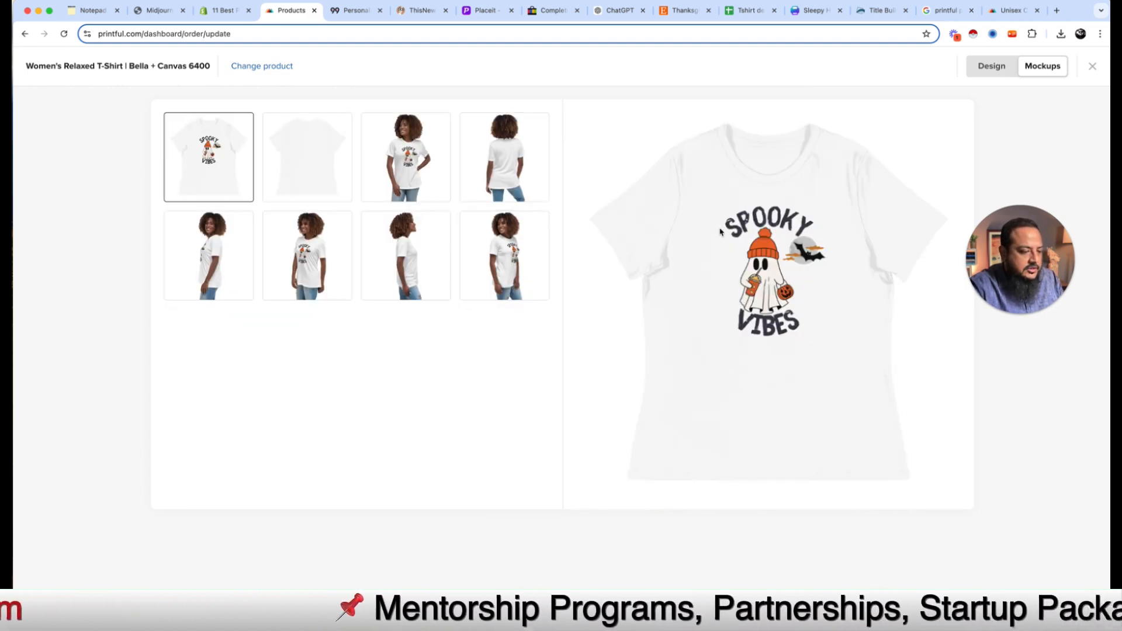
Step: Save the flat front mockup into a new Mockups folder inside POD Course Data
{"action": "right_click", "coordinate": [782, 246]}
{"action": "left_click", "coordinate": [809, 262]}
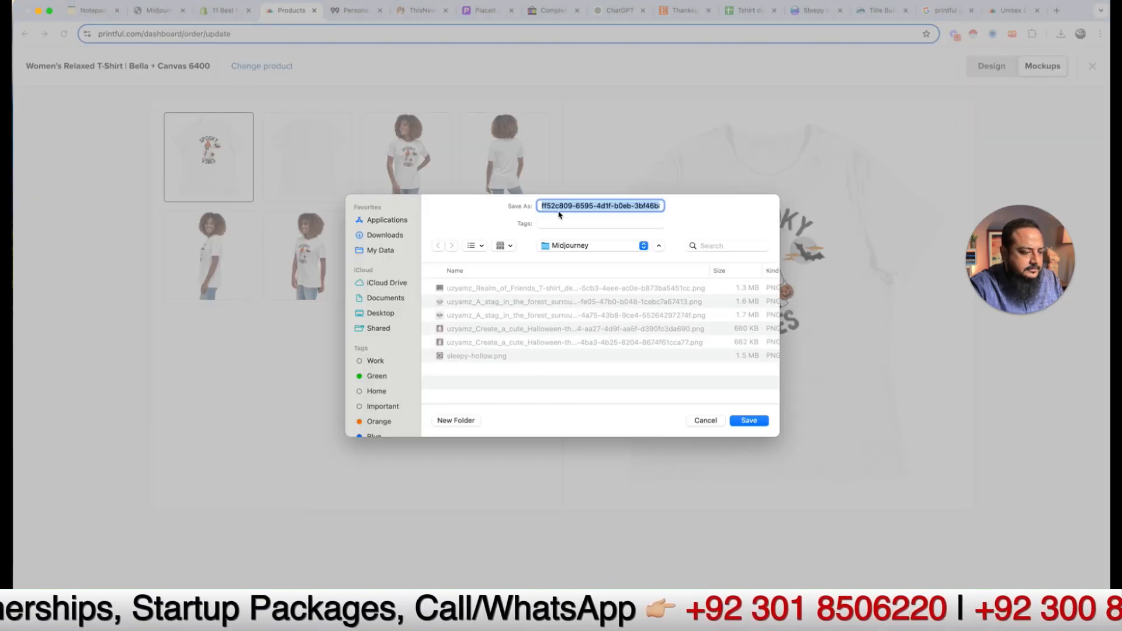
{"action": "left_click", "coordinate": [558, 245]}
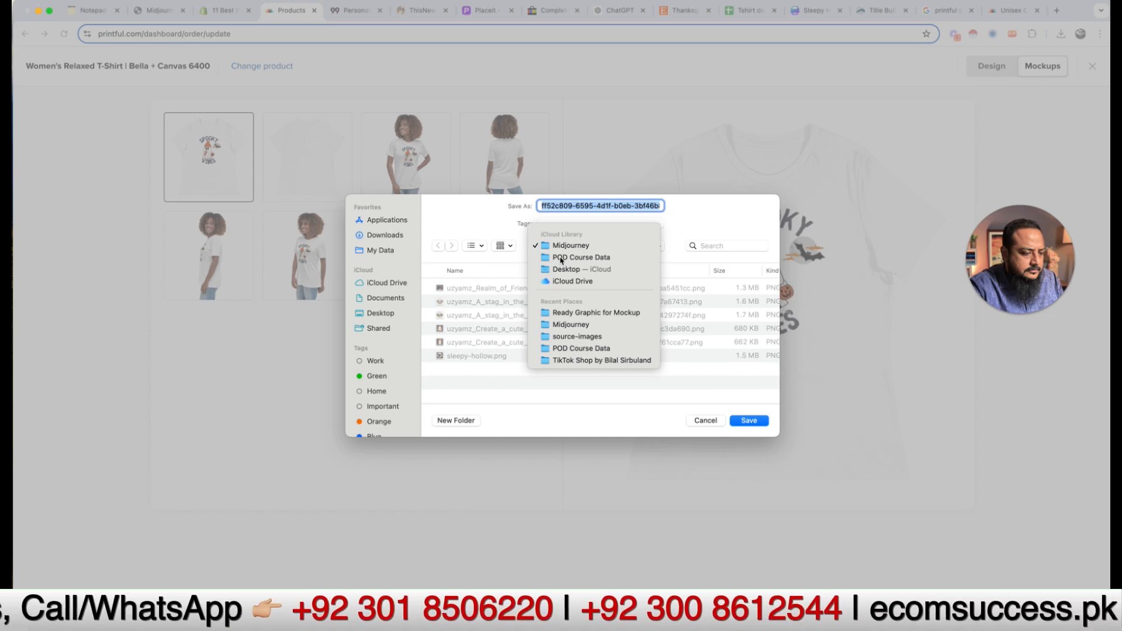
{"action": "left_click", "coordinate": [585, 258]}
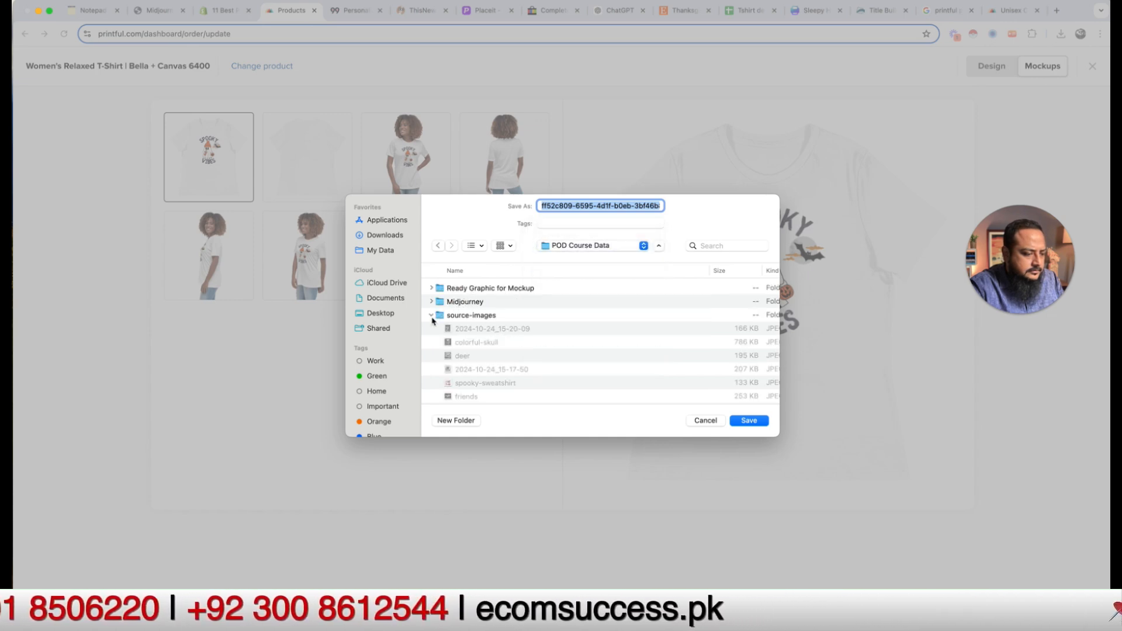
{"action": "left_click", "coordinate": [432, 316]}
{"action": "left_click", "coordinate": [450, 419]}
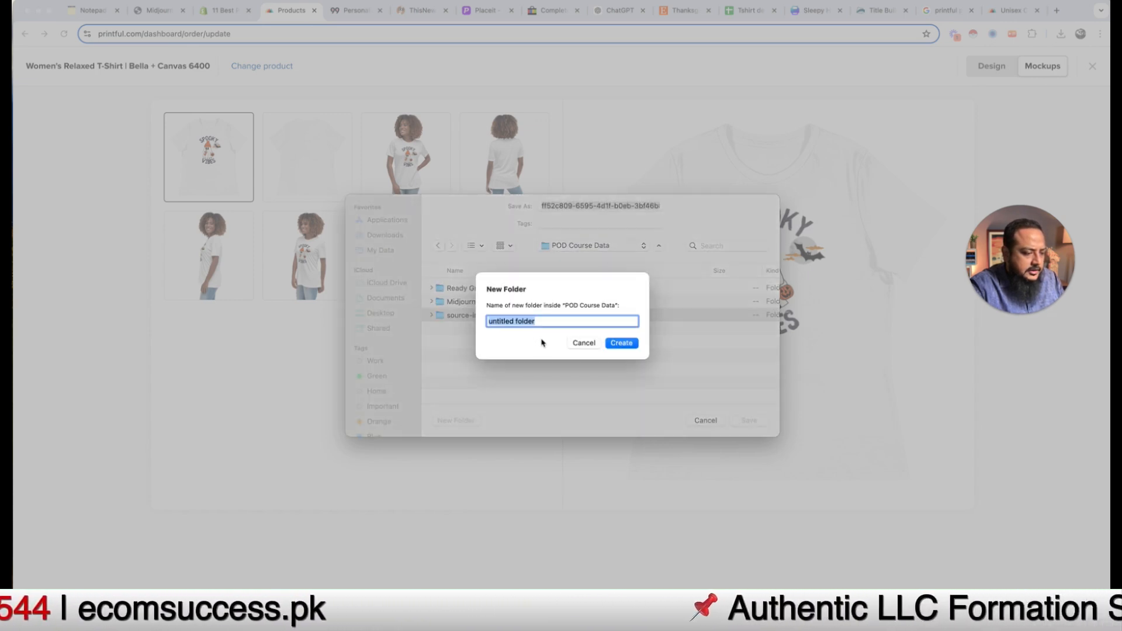
{"action": "type", "text": "Mockups"}
{"action": "key", "text": "Return"}
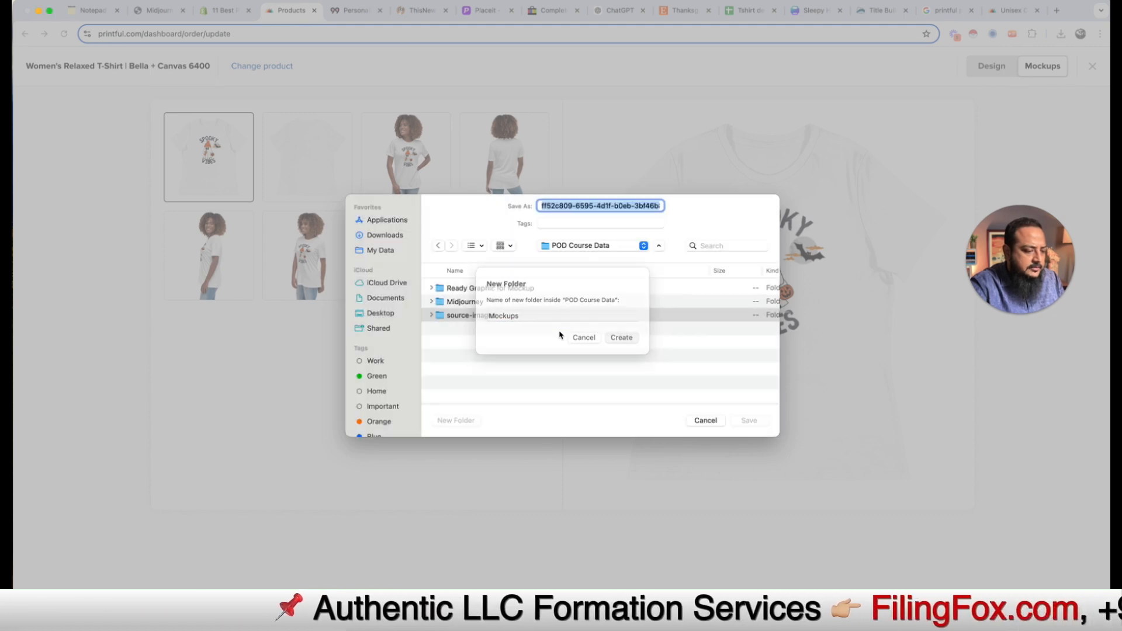
{"action": "left_click", "coordinate": [749, 421]}
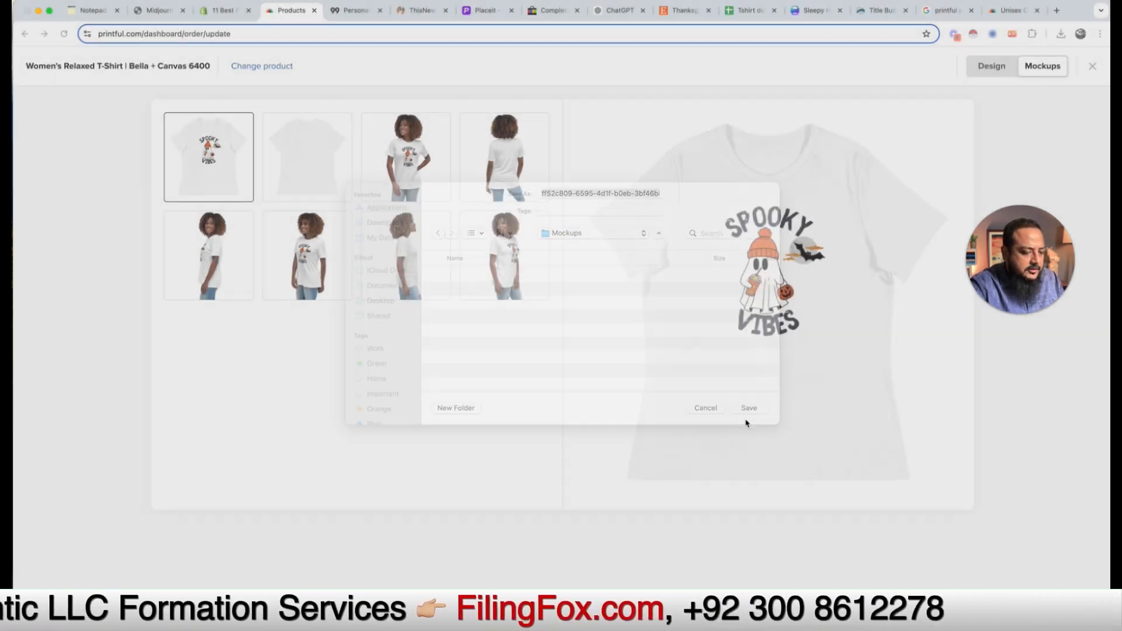
Step: Save the front model mockup and the next model pose mockup into Mockups
{"action": "right_click", "coordinate": [746, 274]}
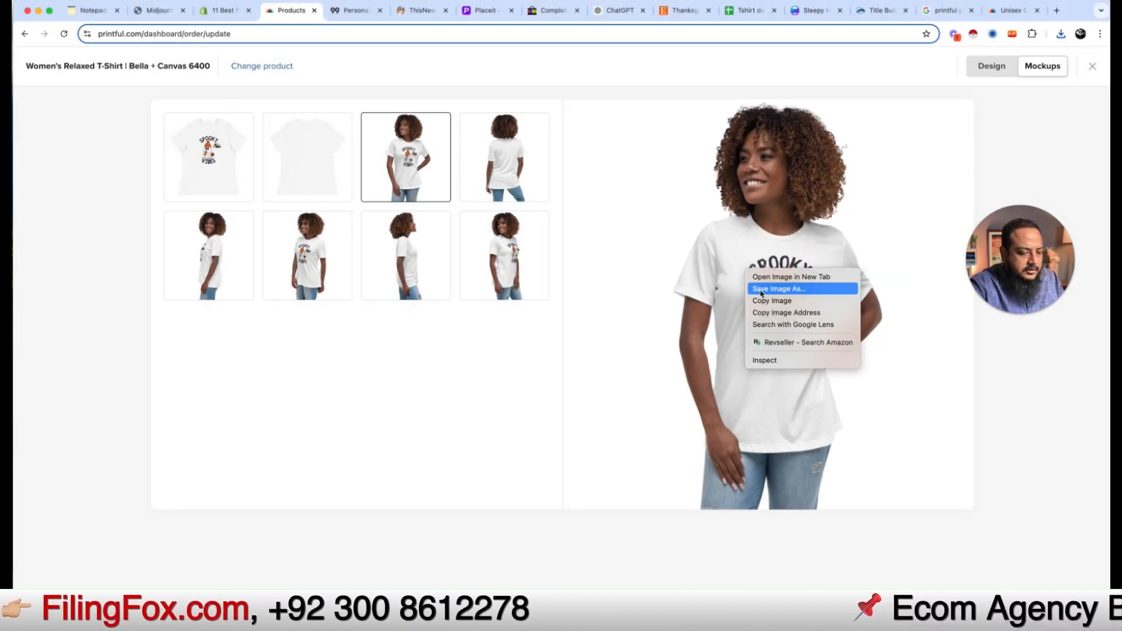
{"action": "left_click", "coordinate": [767, 290]}
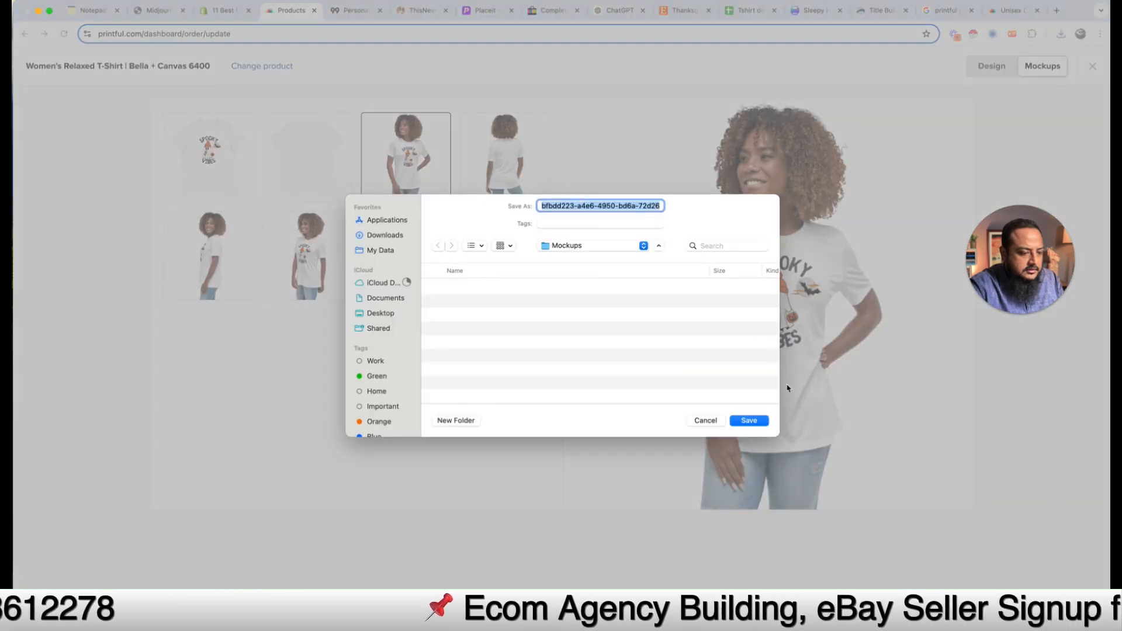
{"action": "left_click", "coordinate": [748, 421]}
{"action": "left_click", "coordinate": [325, 260]}
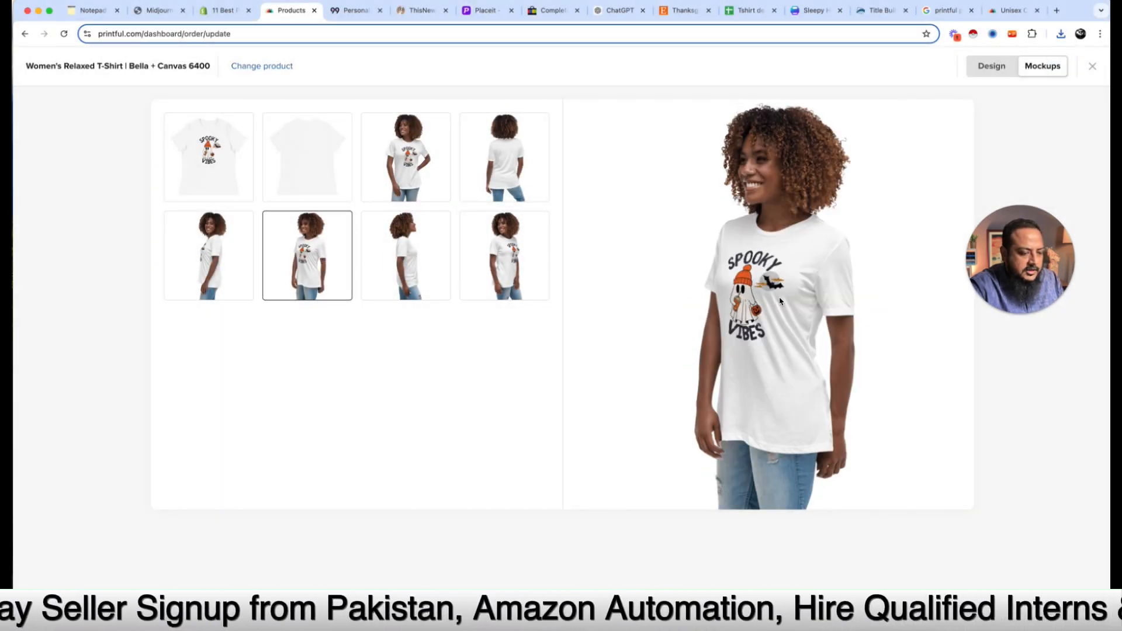
{"action": "right_click", "coordinate": [787, 298]}
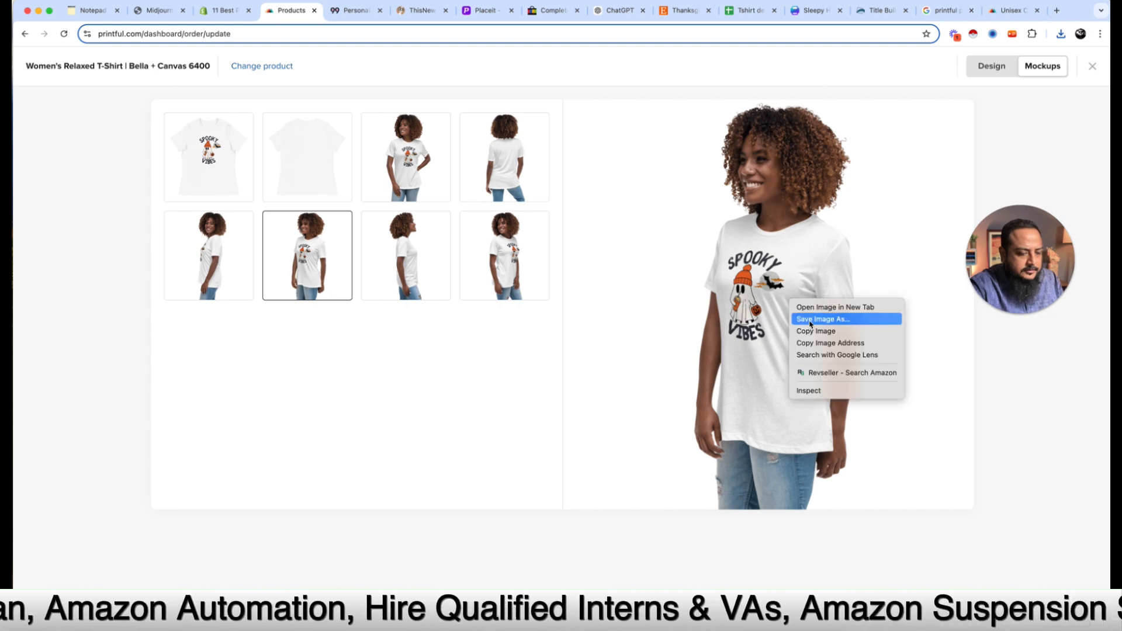
{"action": "left_click", "coordinate": [812, 320]}
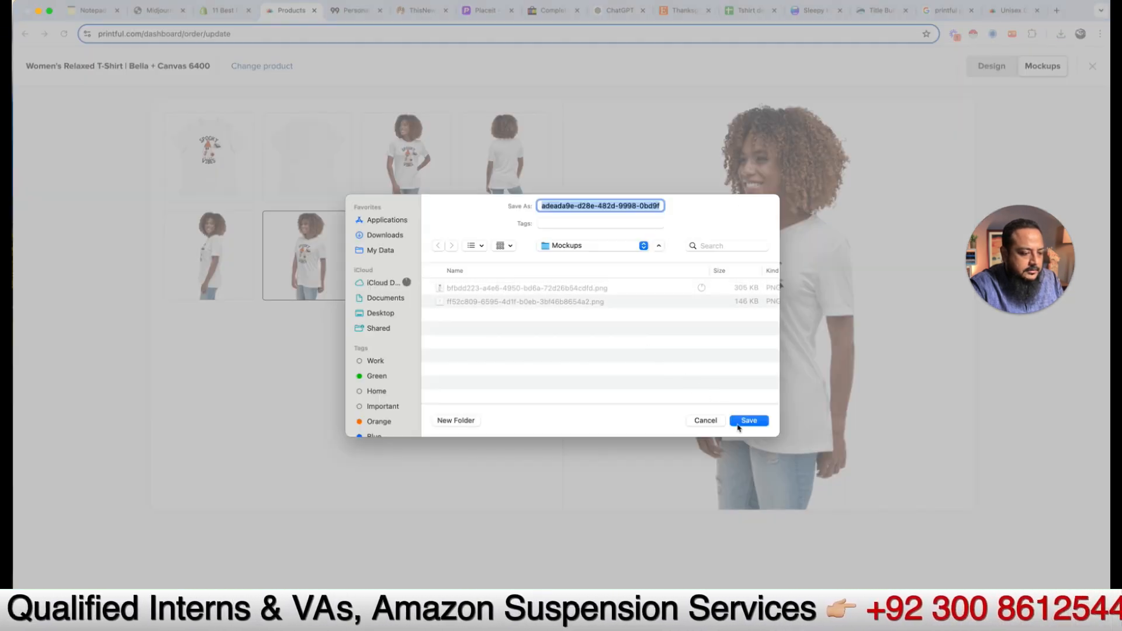
{"action": "left_click", "coordinate": [749, 421]}
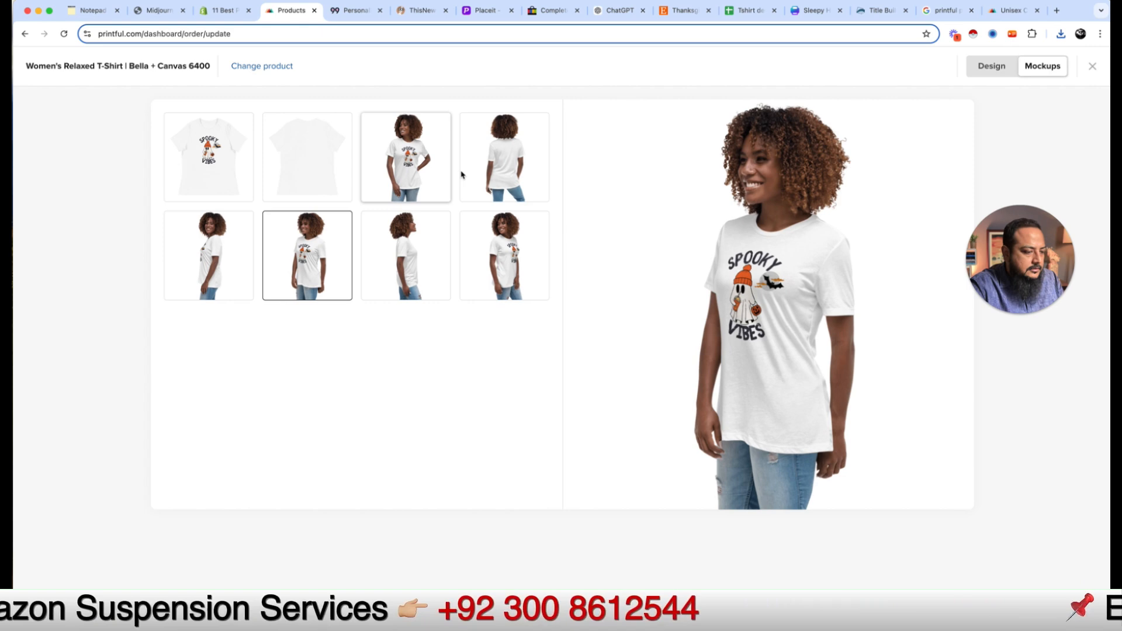
Step: Save the last second-row pose and the back view mockup, then close the editor without a template
{"action": "left_click", "coordinate": [506, 263]}
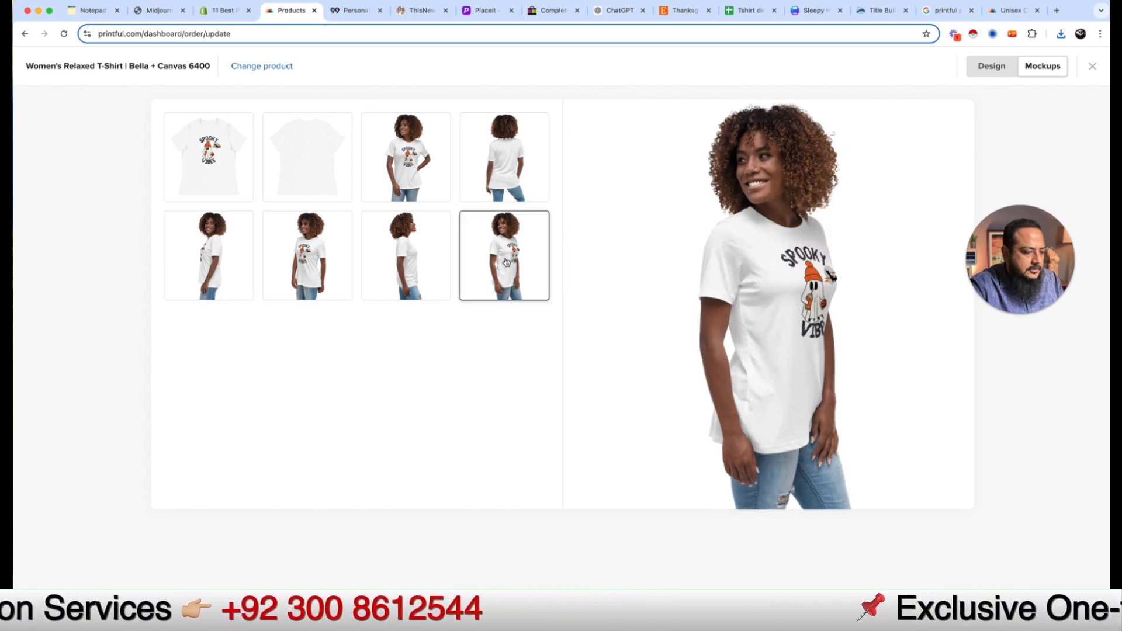
{"action": "right_click", "coordinate": [770, 265]}
{"action": "left_click", "coordinate": [795, 282]}
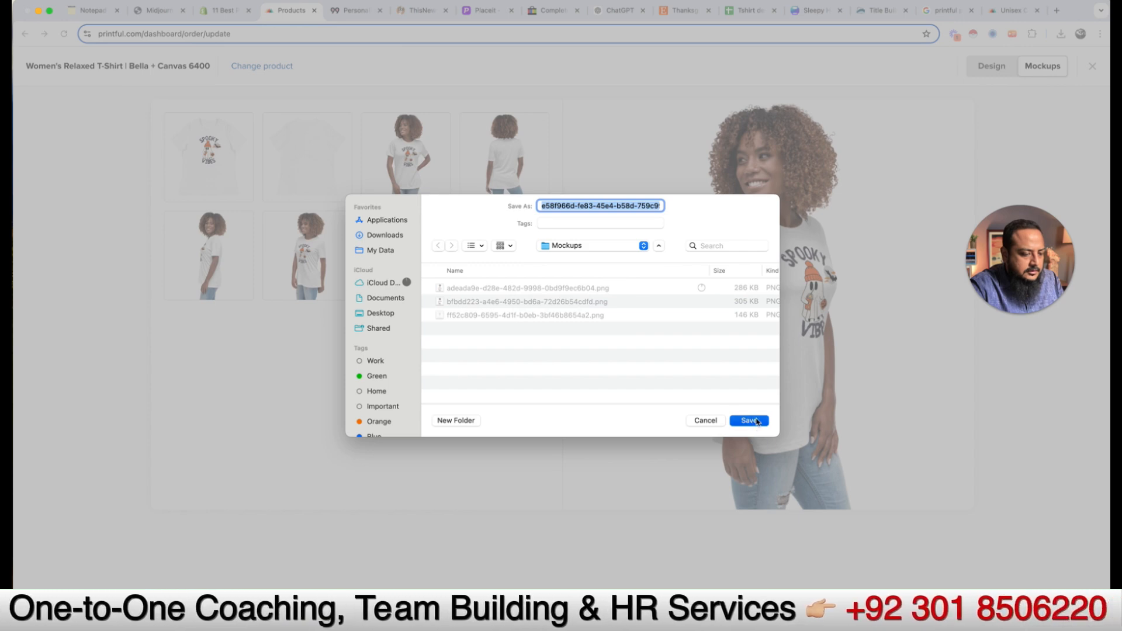
{"action": "left_click", "coordinate": [748, 420]}
{"action": "left_click", "coordinate": [535, 180]}
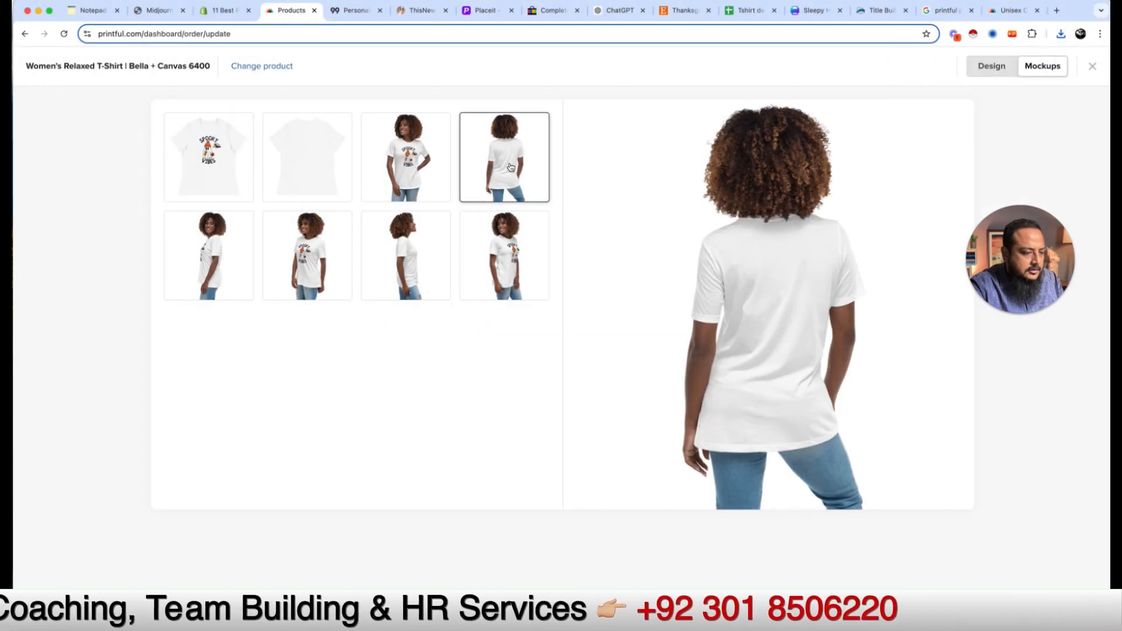
{"action": "right_click", "coordinate": [819, 322]}
{"action": "left_click", "coordinate": [852, 334]}
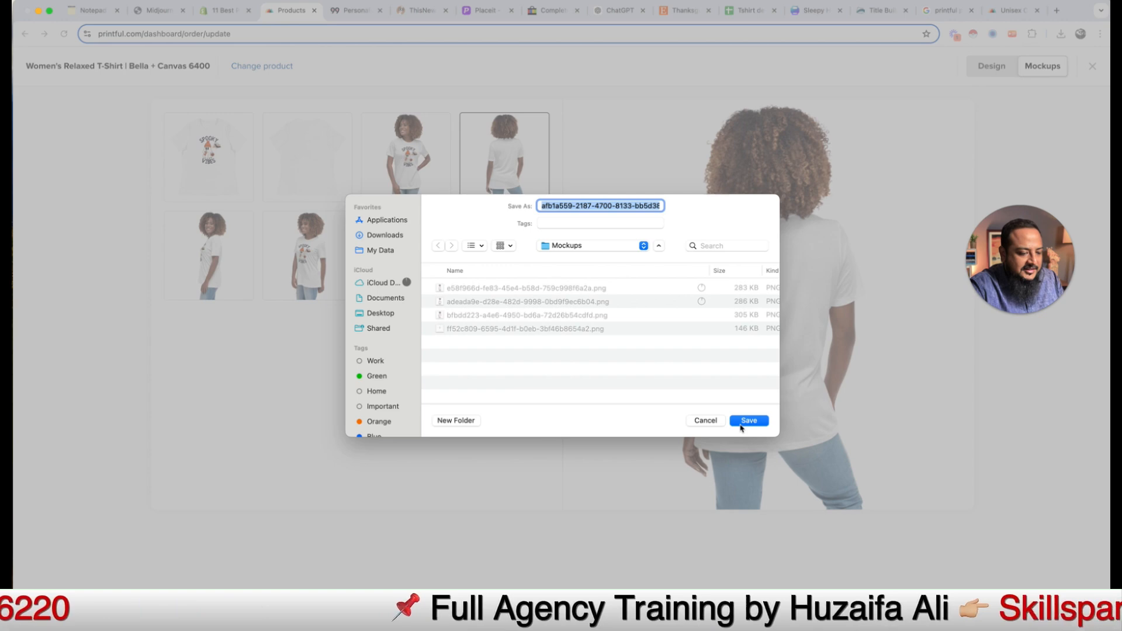
{"action": "left_click", "coordinate": [749, 423]}
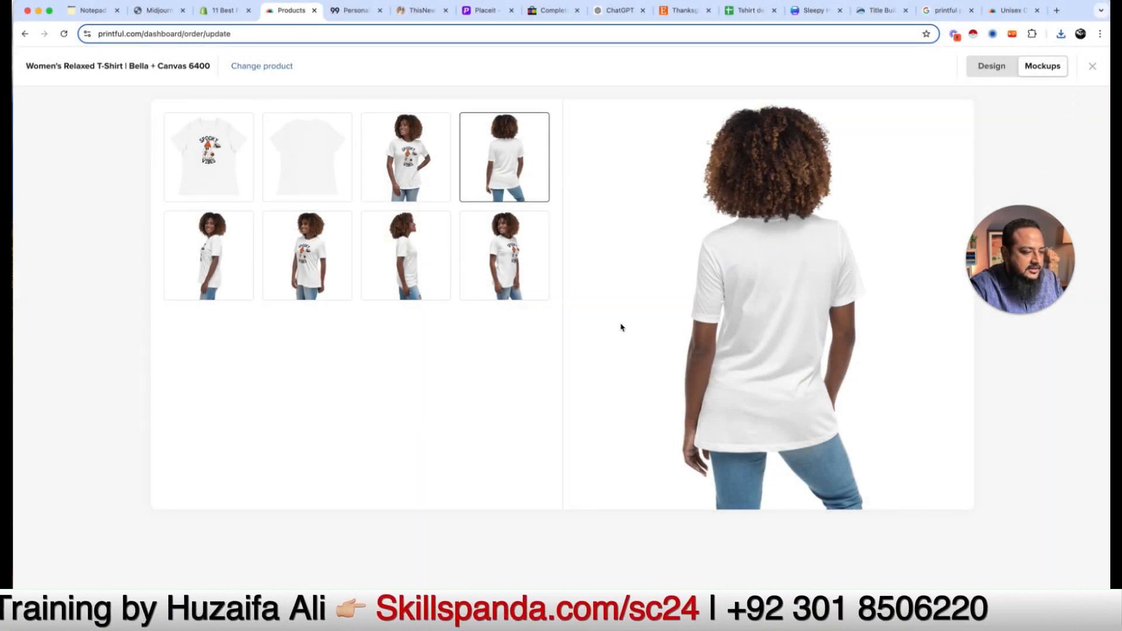
{"action": "left_click", "coordinate": [1095, 66]}
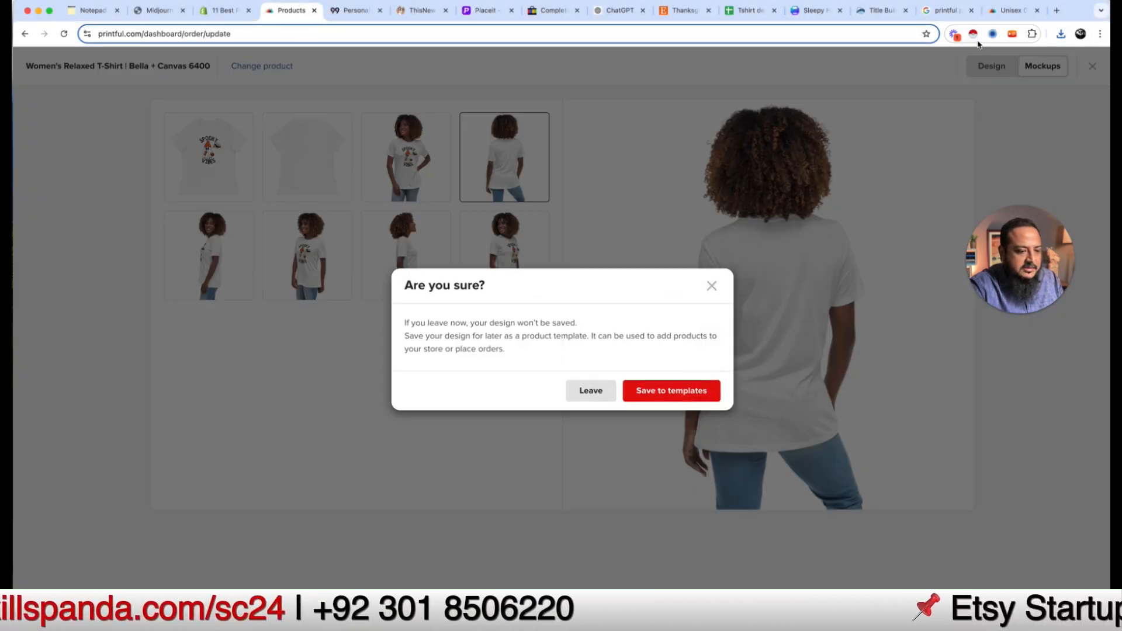
{"action": "left_click", "coordinate": [669, 397]}
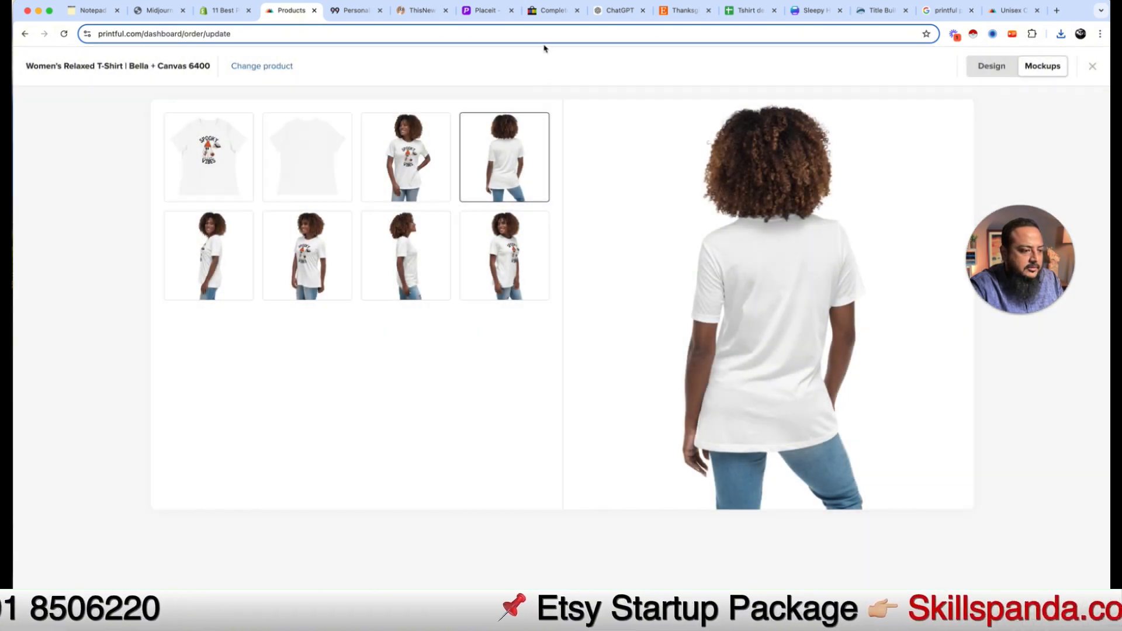
Step: Upload the five mockup images from the Desktop Mockups folder to the eBay listing
{"action": "left_click", "coordinate": [553, 10]}
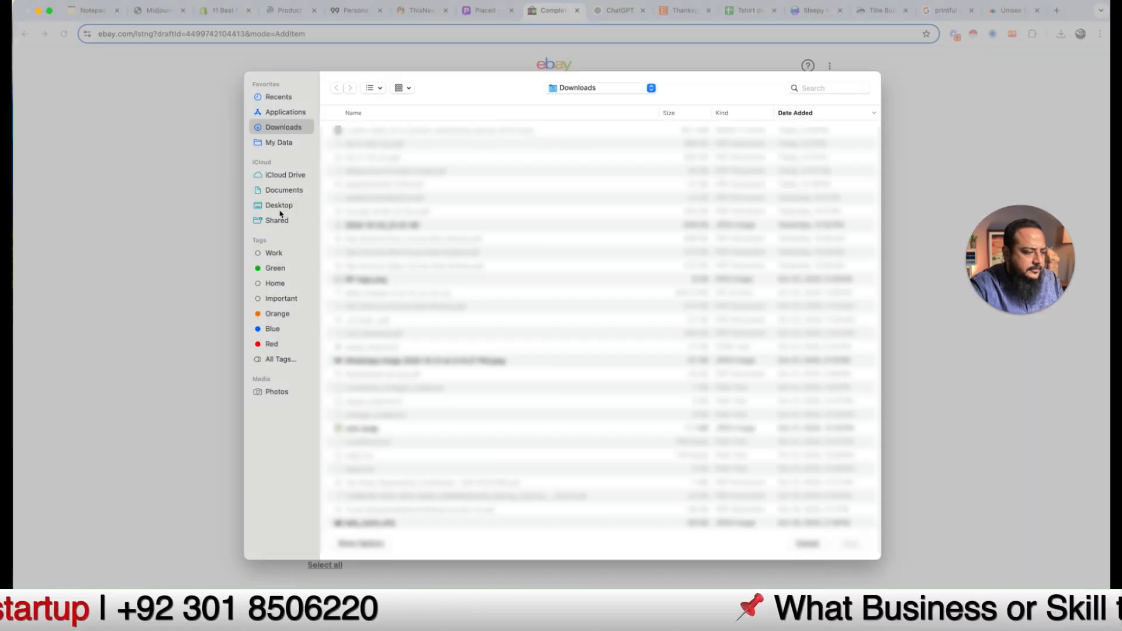
{"action": "left_click", "coordinate": [287, 211]}
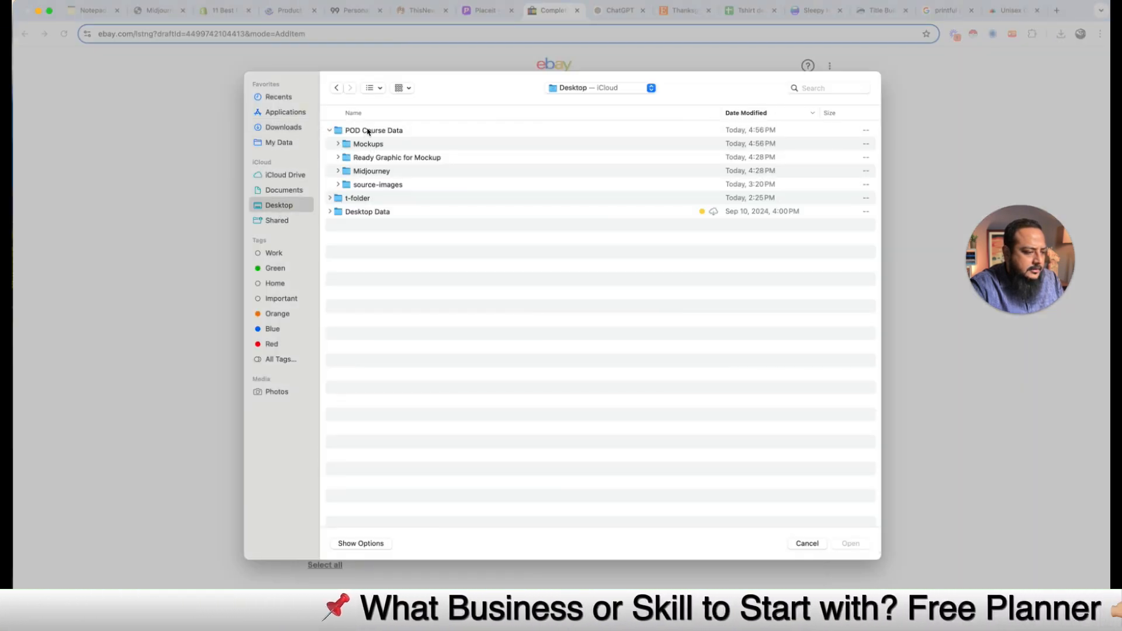
{"action": "double_click", "coordinate": [369, 146]}
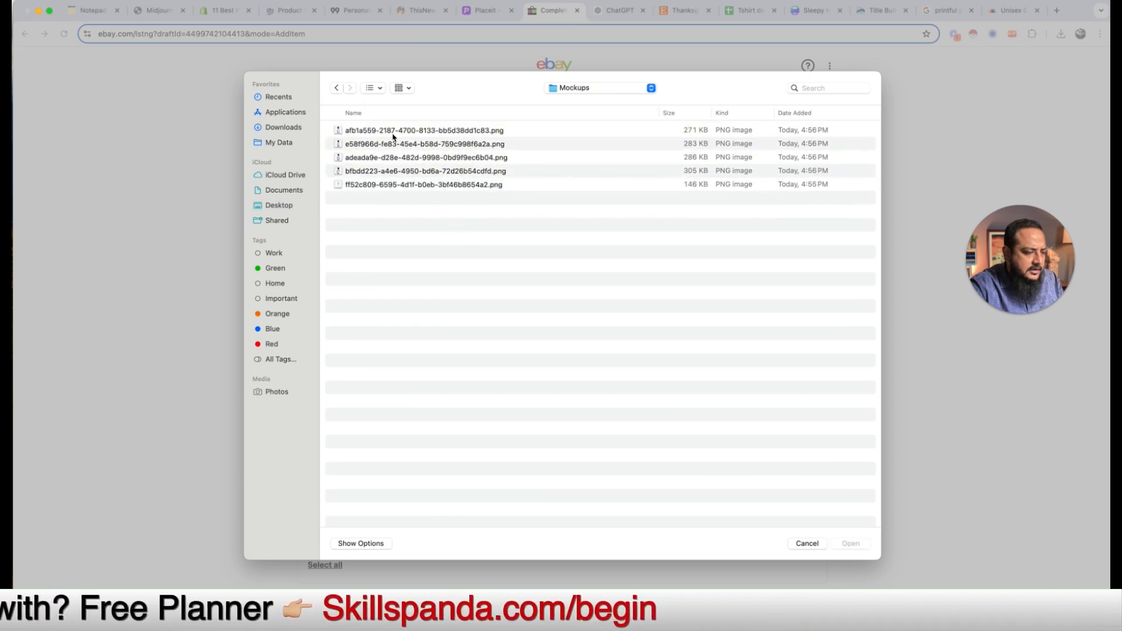
{"action": "left_click_drag", "start_coordinate": [483, 228], "coordinate": [446, 133]}
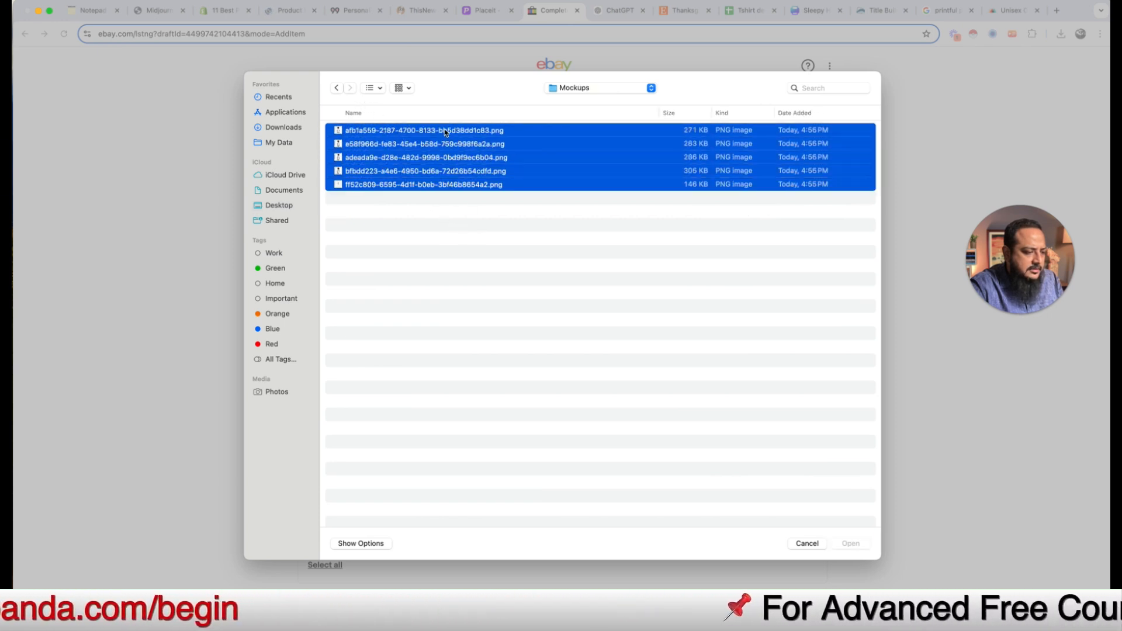
{"action": "left_click", "coordinate": [851, 543]}
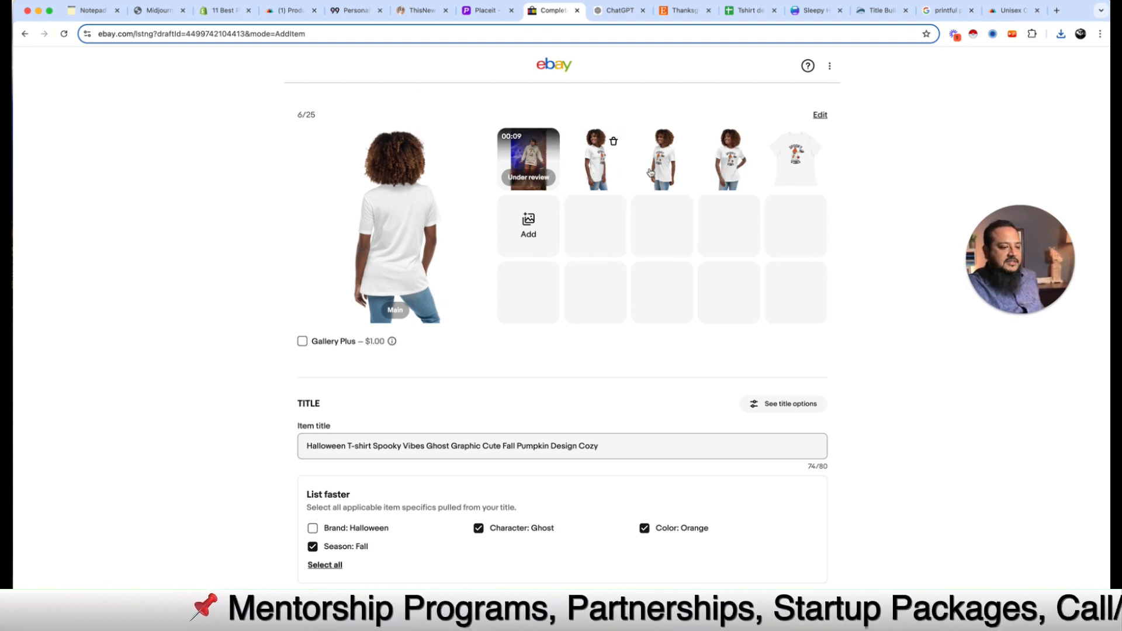
Step: Reorder the listing photos, putting a model shot second and the flat white shirt third
{"action": "left_click_drag", "start_coordinate": [730, 174], "coordinate": [526, 175]}
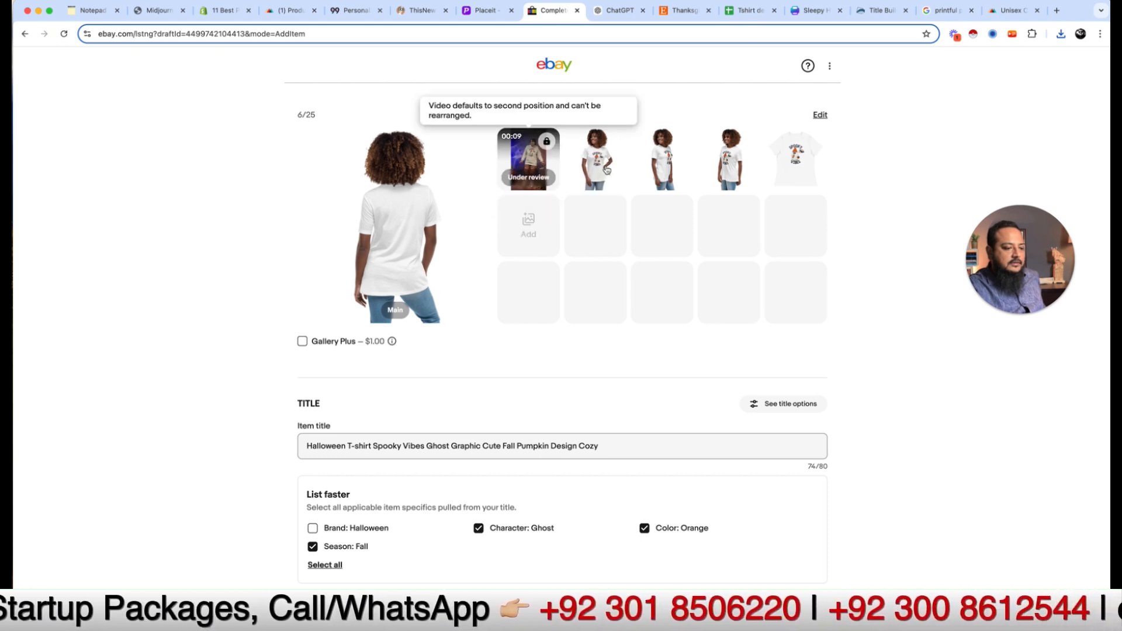
{"action": "left_click", "coordinate": [523, 180]}
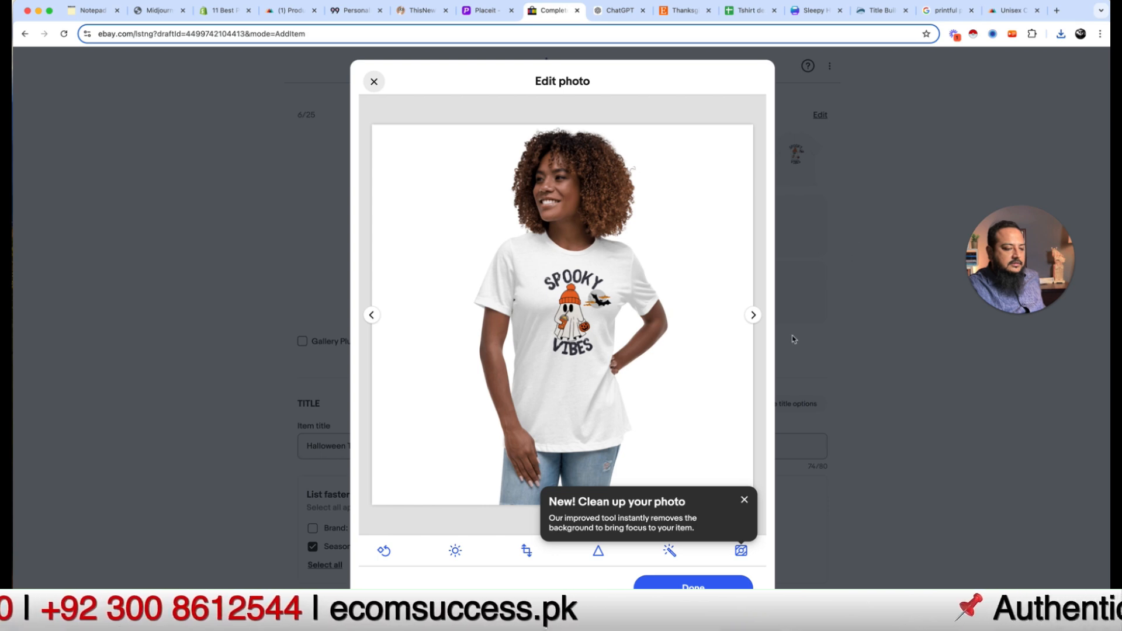
{"action": "left_click", "coordinate": [702, 584]}
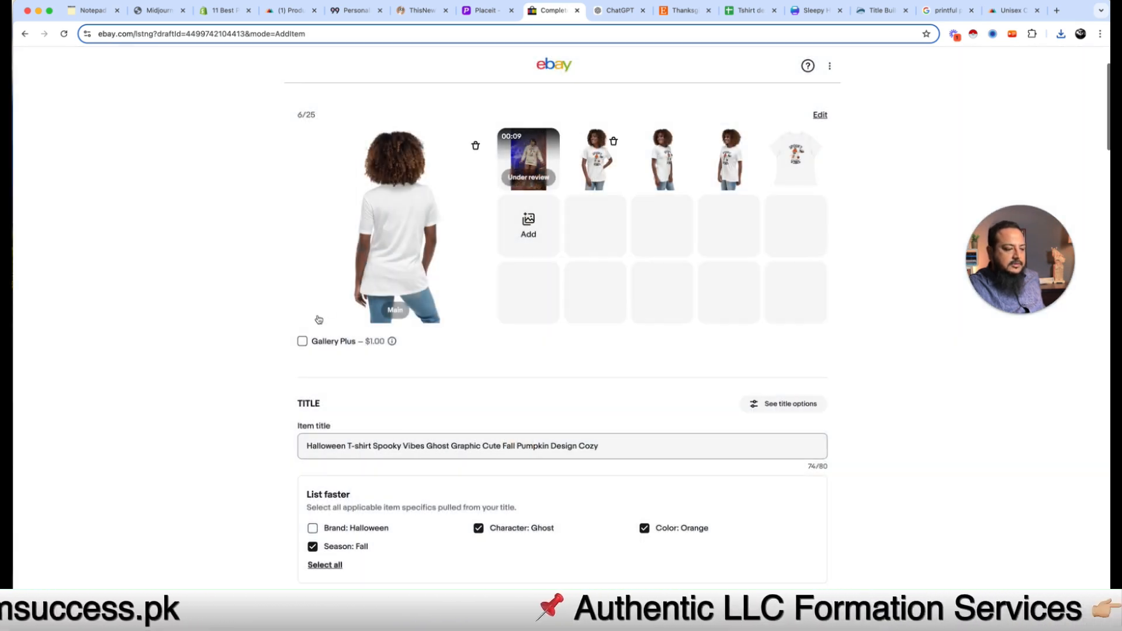
{"action": "left_click", "coordinate": [594, 169]}
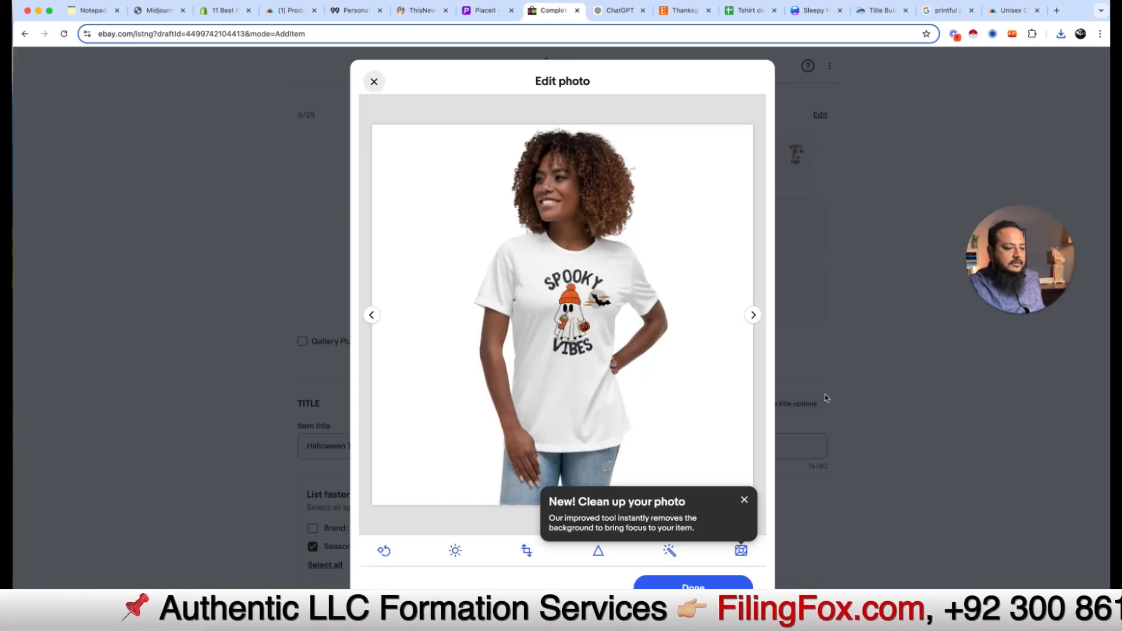
{"action": "left_click", "coordinate": [680, 581]}
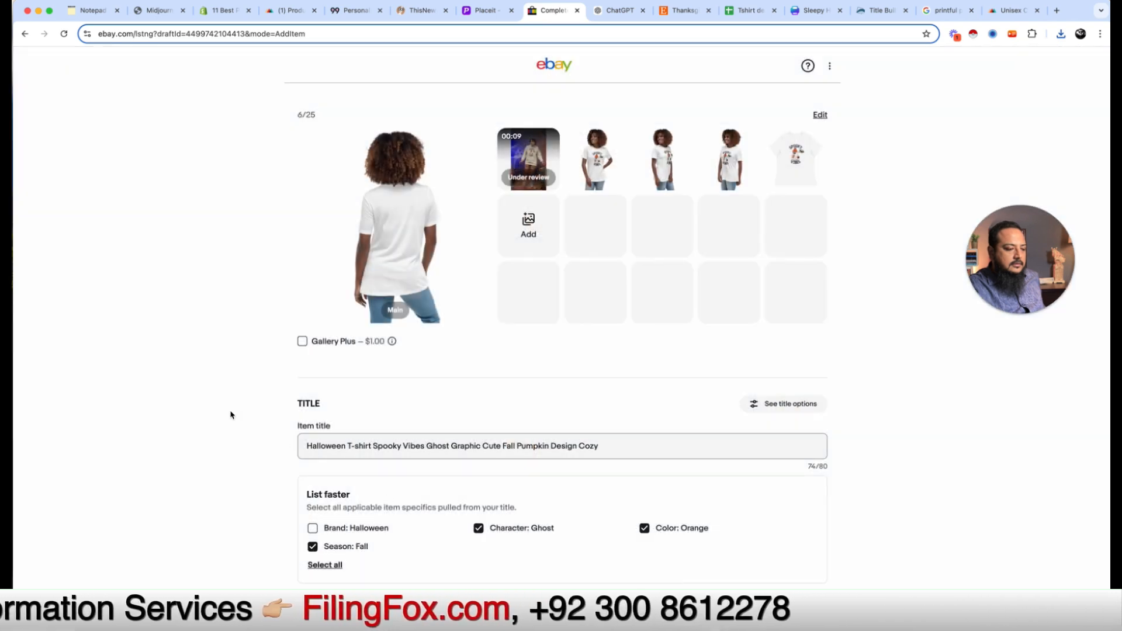
{"action": "left_click_drag", "start_coordinate": [795, 157], "coordinate": [655, 158]}
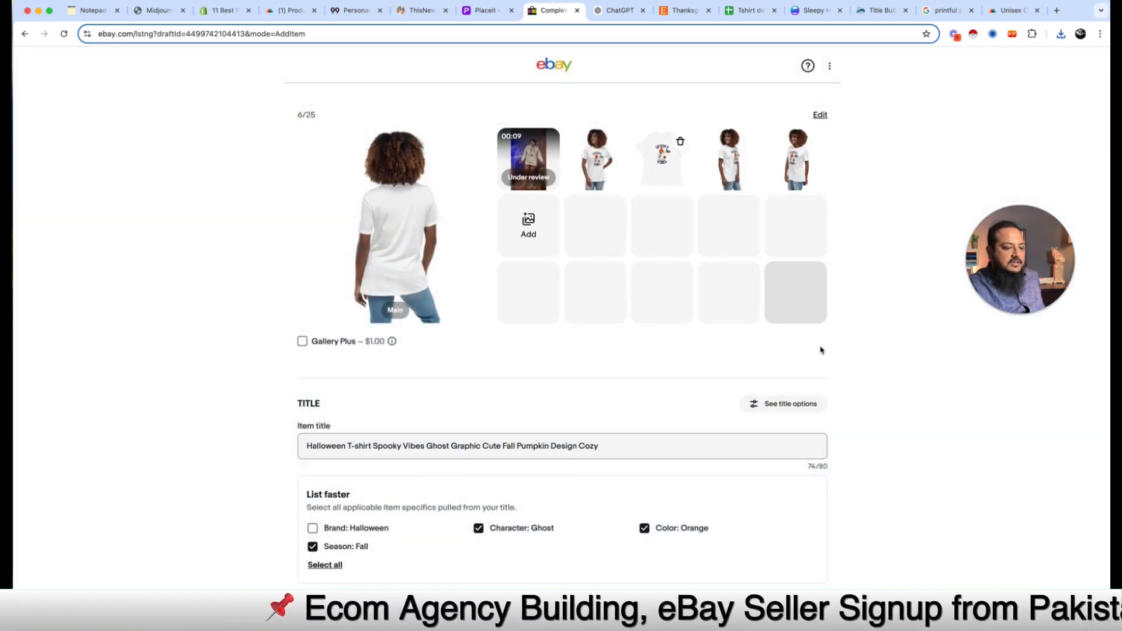
{"action": "scroll", "coordinate": [245, 428], "scroll_direction": "up", "scroll_amount": 2}
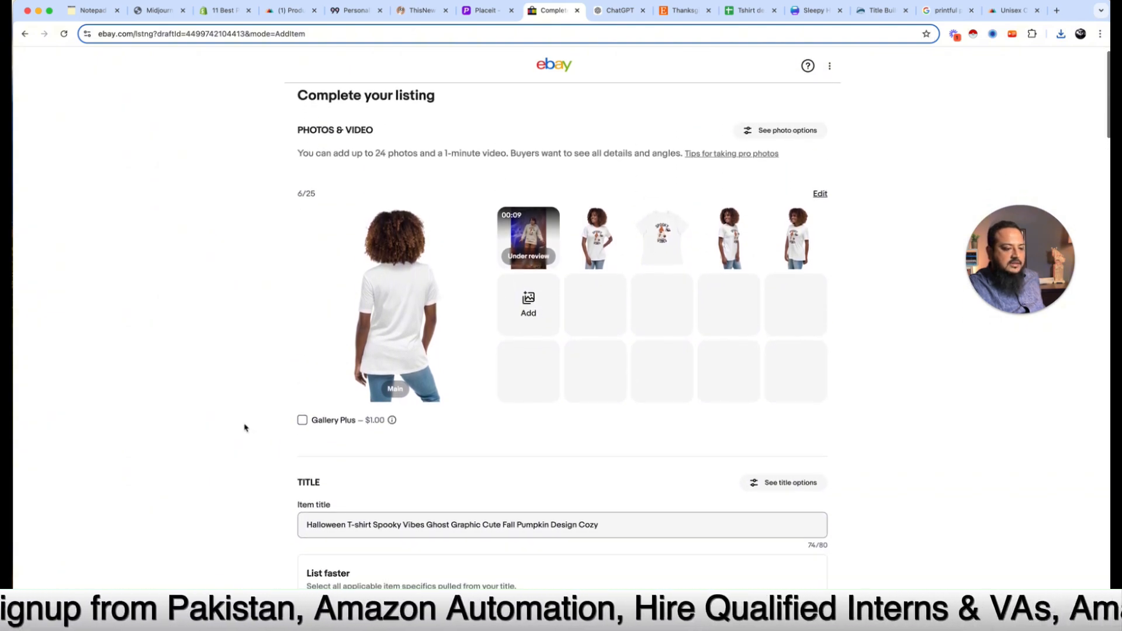
{"action": "scroll", "coordinate": [244, 428], "scroll_direction": "down", "scroll_amount": 20}
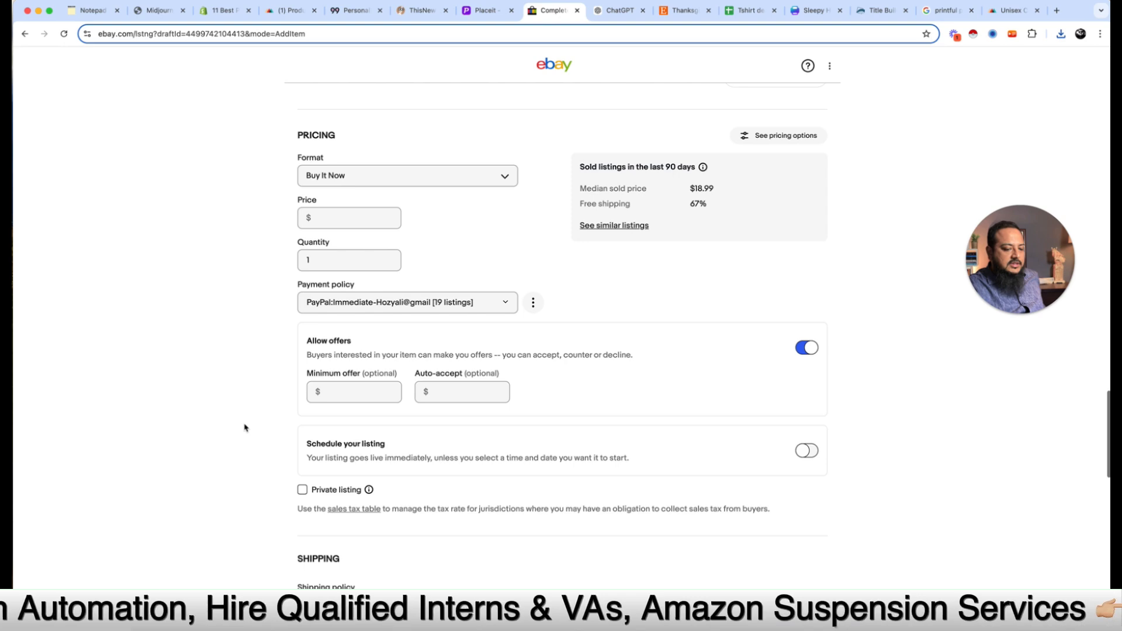
{"action": "scroll", "coordinate": [245, 428], "scroll_direction": "down", "scroll_amount": 20}
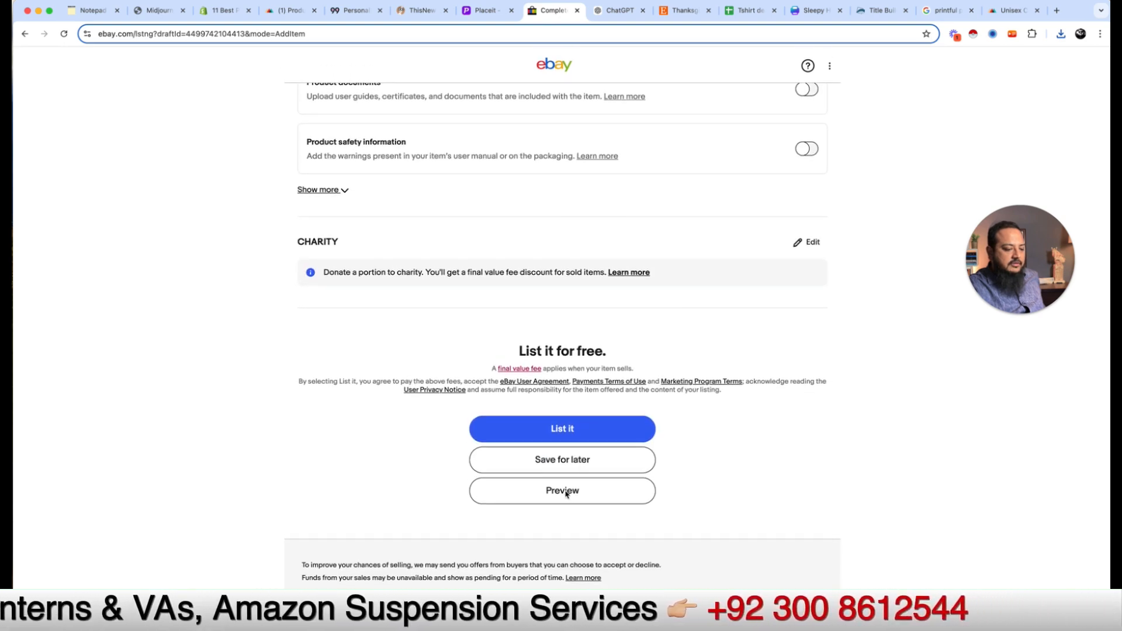
Step: Preview the eBay Halloween tee listing, close it, and switch to the Etsy thanksgiving sweatshirt tab
{"action": "left_click", "coordinate": [566, 494]}
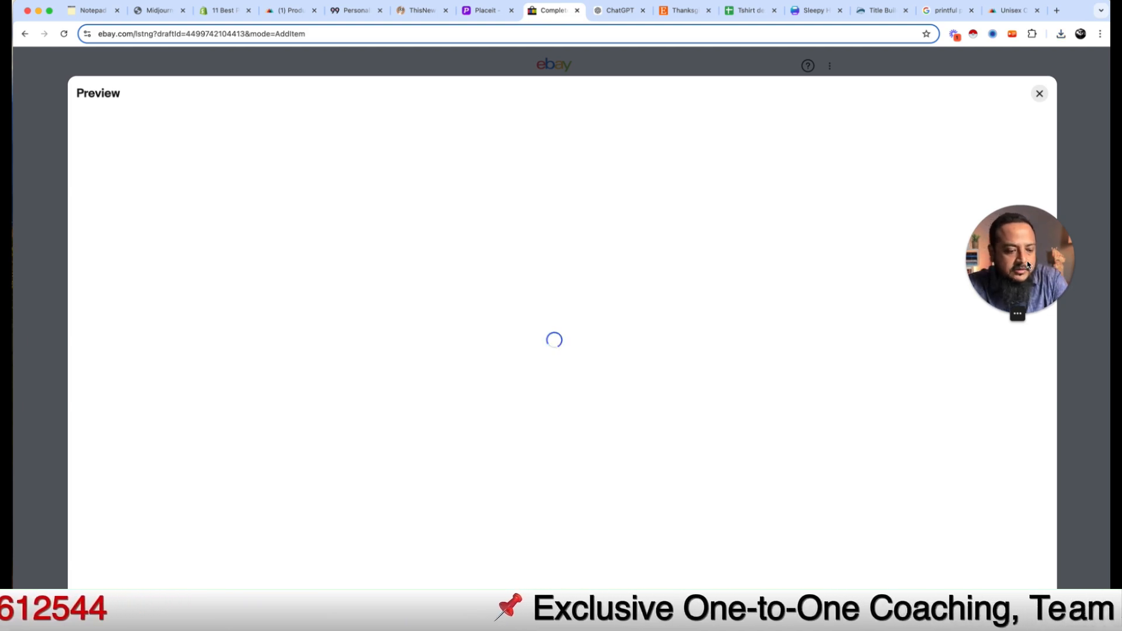
{"action": "left_click_drag", "start_coordinate": [1026, 261], "coordinate": [1038, 362]}
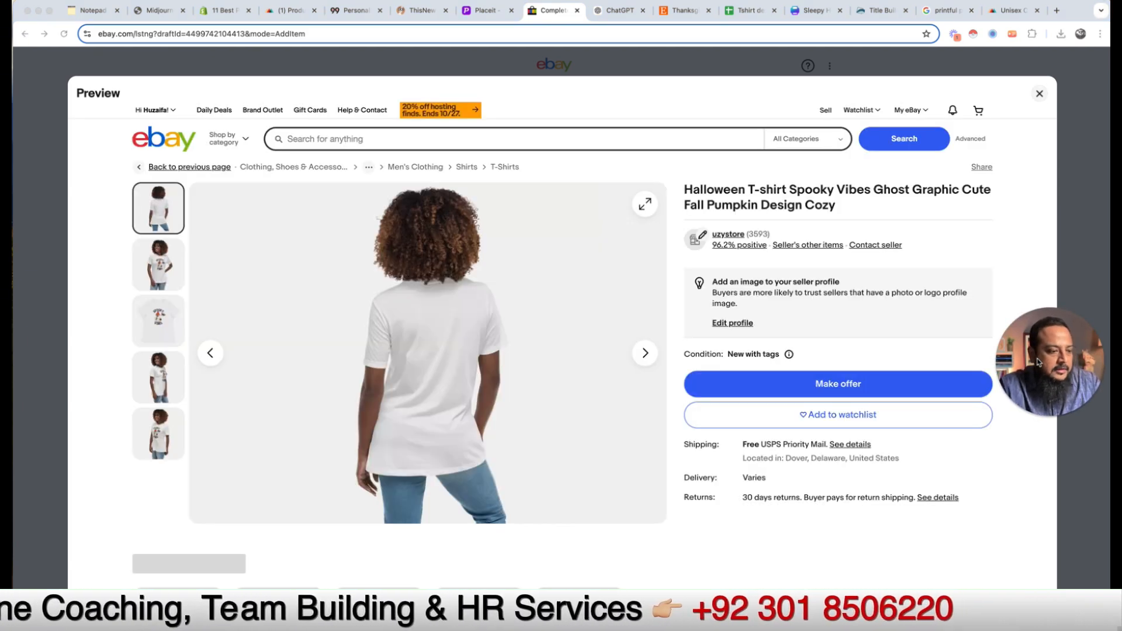
{"action": "left_click", "coordinate": [165, 273]}
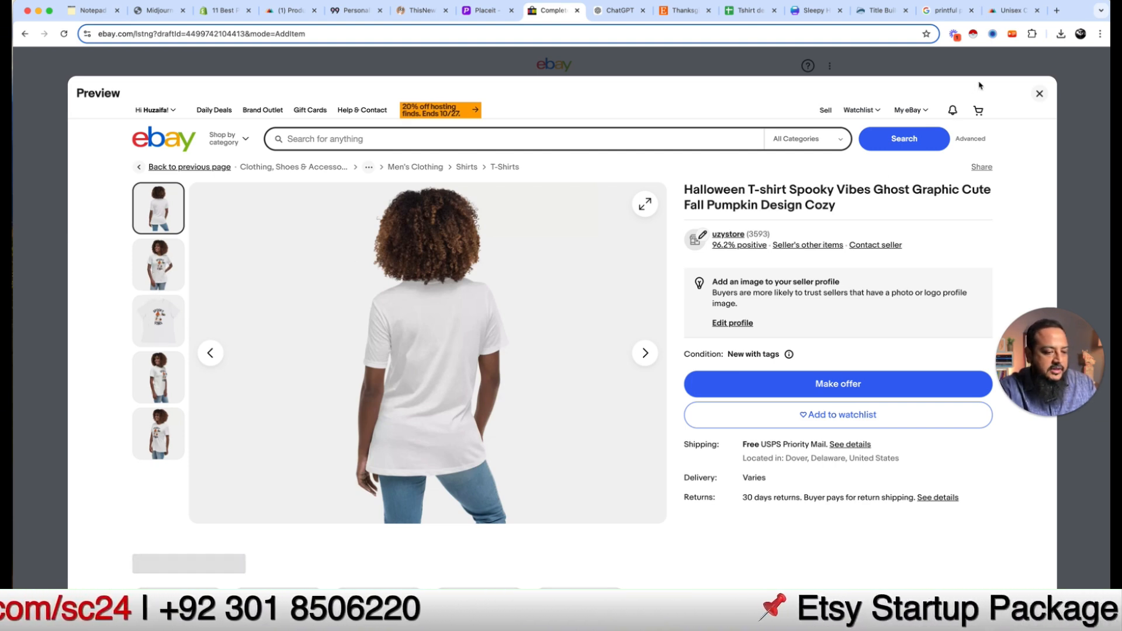
{"action": "left_click", "coordinate": [1039, 94]}
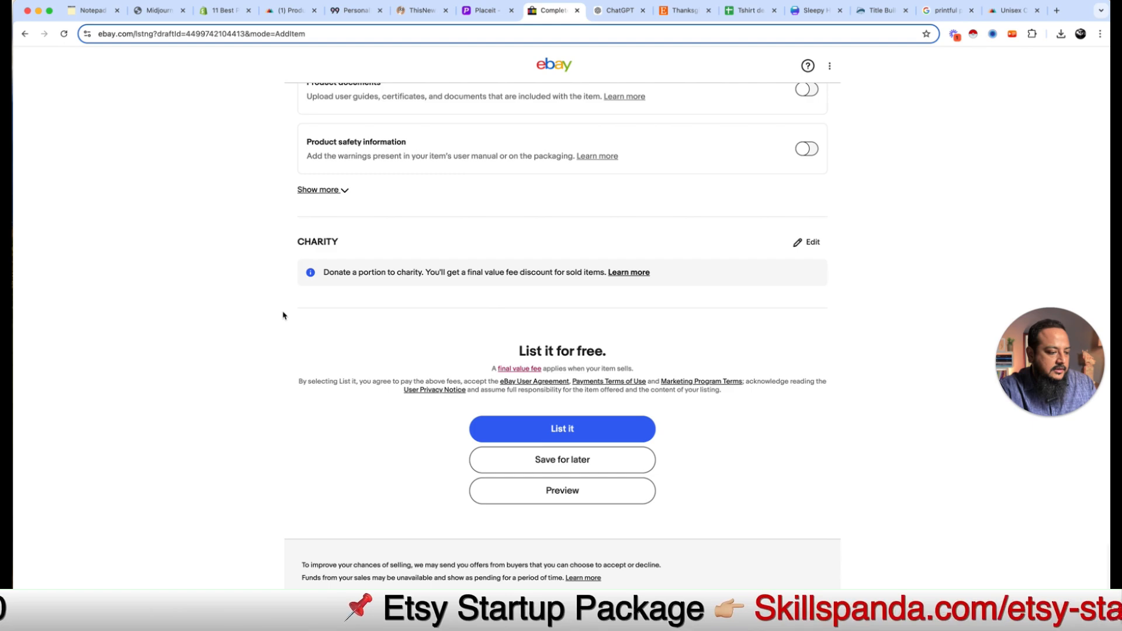
{"action": "scroll", "coordinate": [282, 316], "scroll_direction": "up", "scroll_amount": 20}
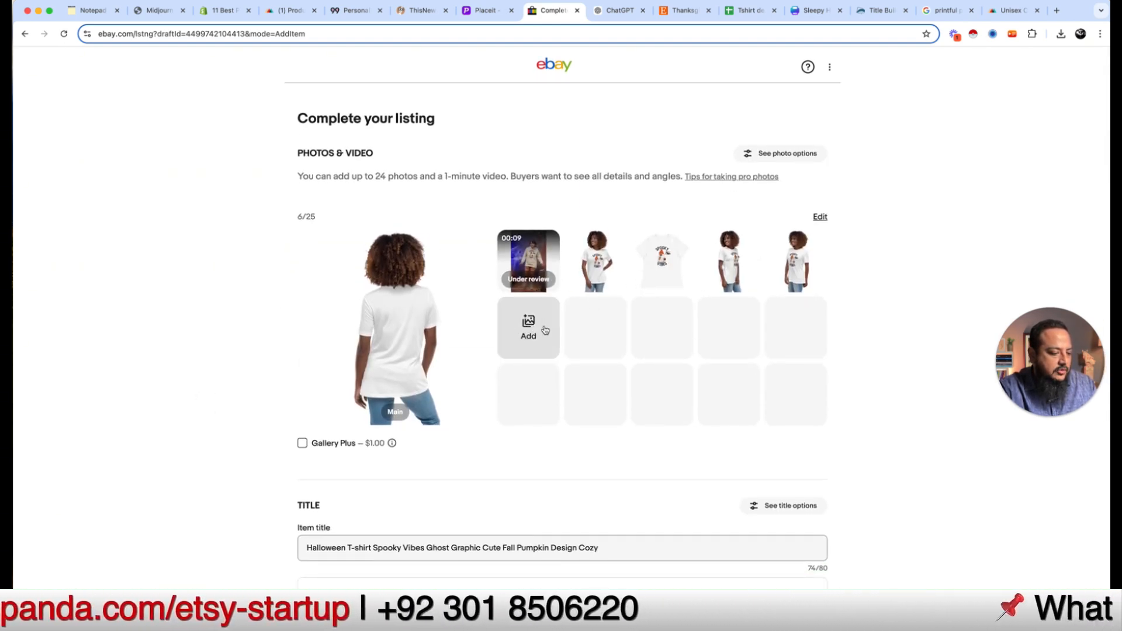
{"action": "left_click_drag", "start_coordinate": [597, 265], "coordinate": [512, 267]}
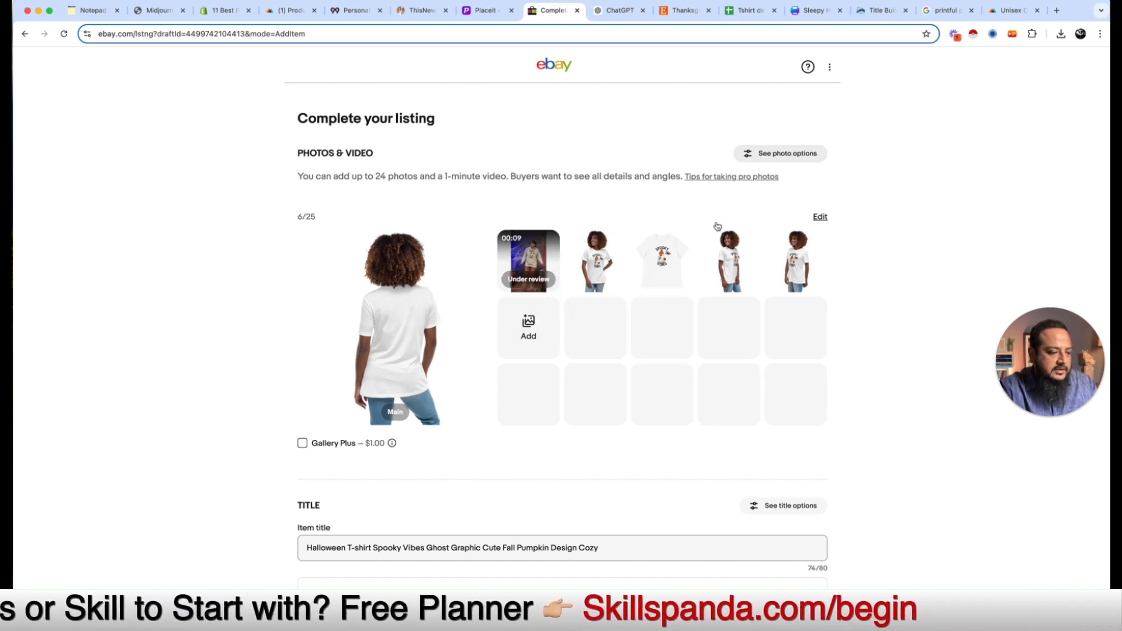
{"action": "left_click", "coordinate": [693, 17]}
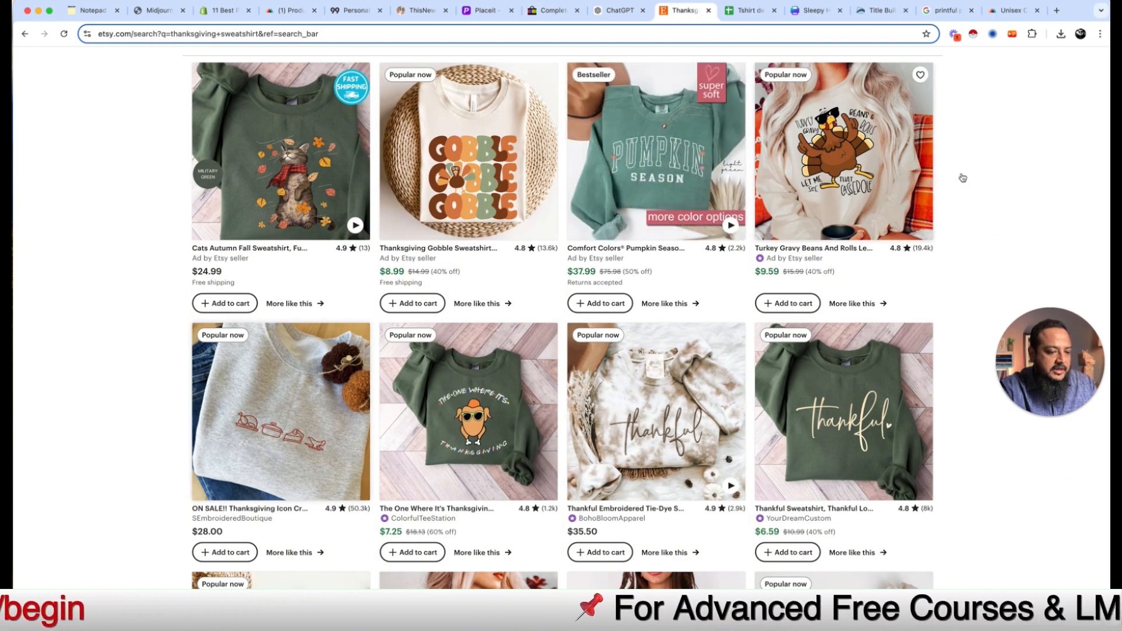
Step: Open the Herringbone Wood Magnetic Knife Holder listing for editing from Shop Manager's Listings
{"action": "scroll", "coordinate": [963, 178], "scroll_direction": "up", "scroll_amount": 5}
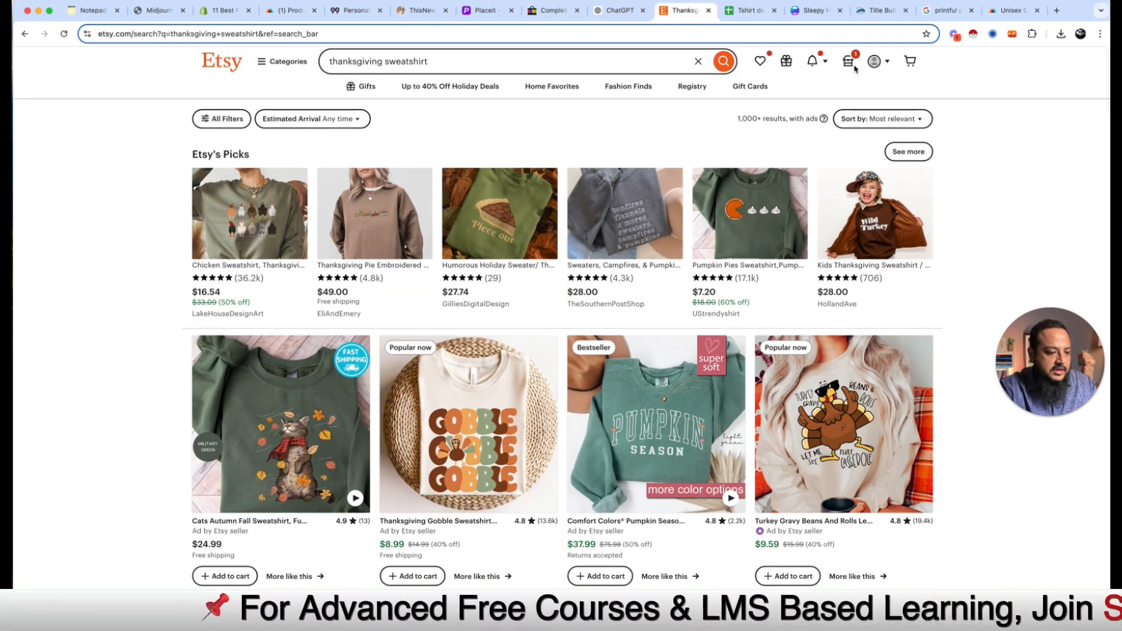
{"action": "left_click", "coordinate": [848, 66]}
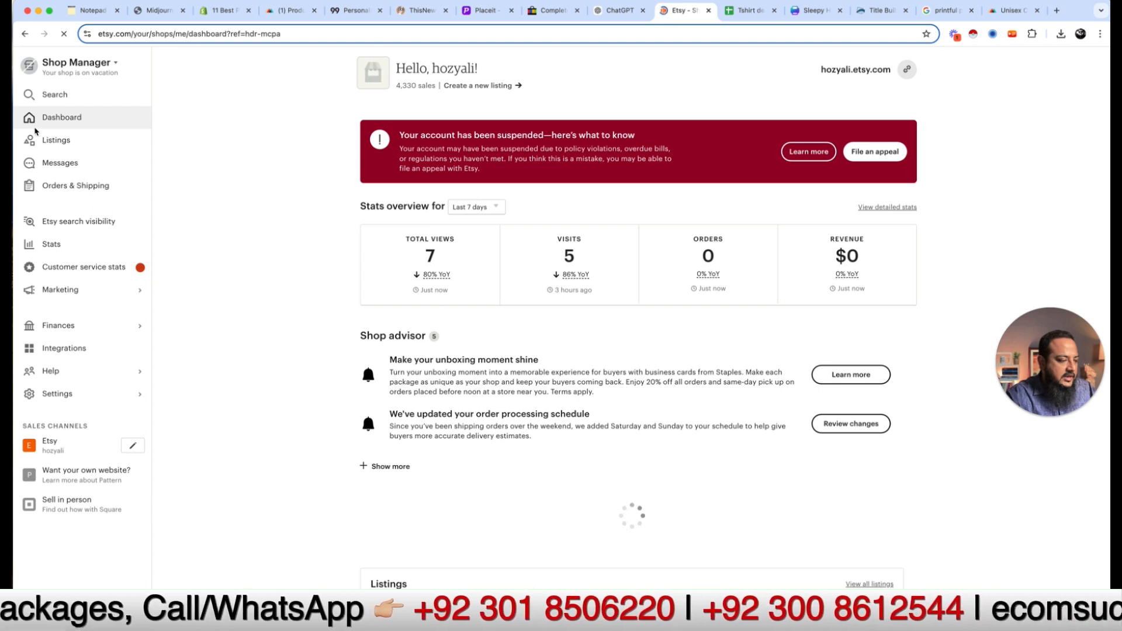
{"action": "left_click", "coordinate": [53, 144]}
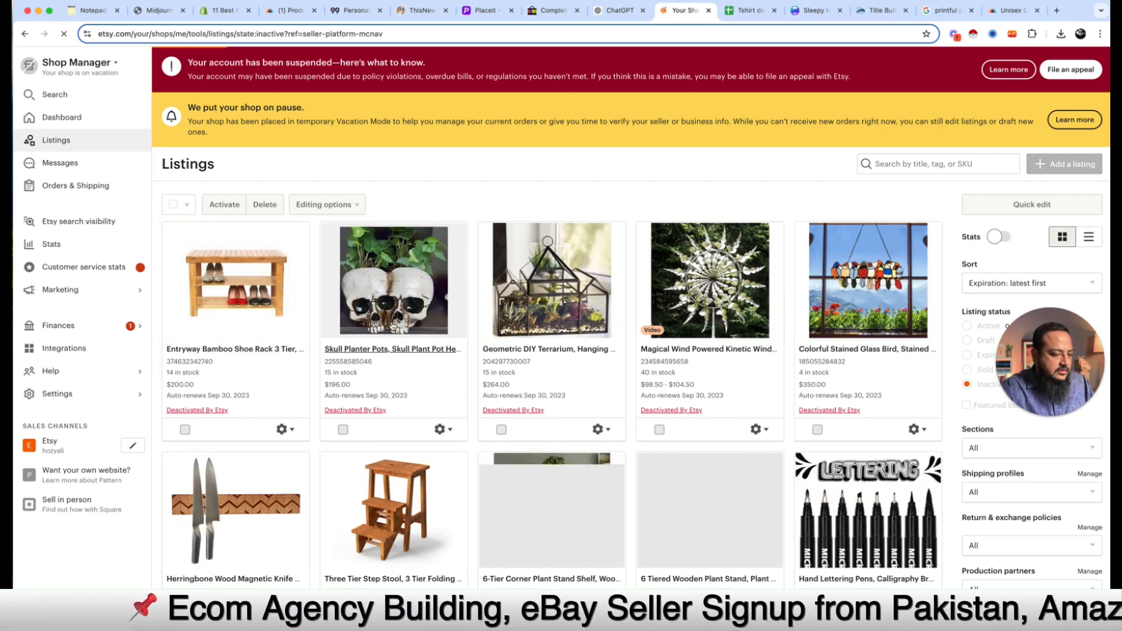
{"action": "scroll", "coordinate": [471, 454], "scroll_direction": "down", "scroll_amount": 4}
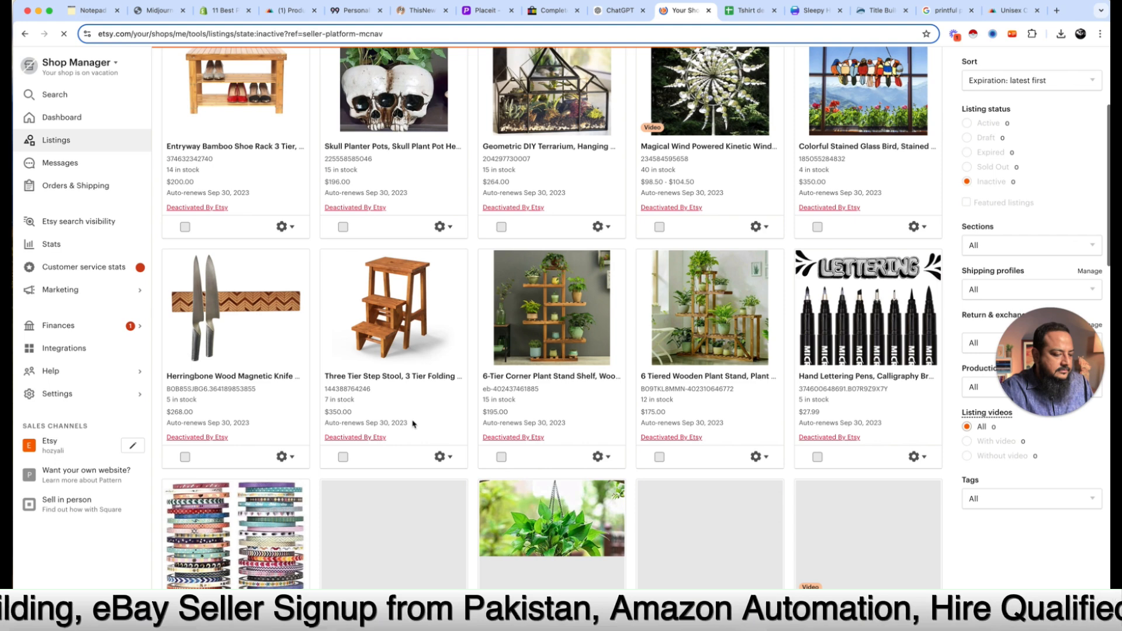
{"action": "left_click", "coordinate": [258, 324]}
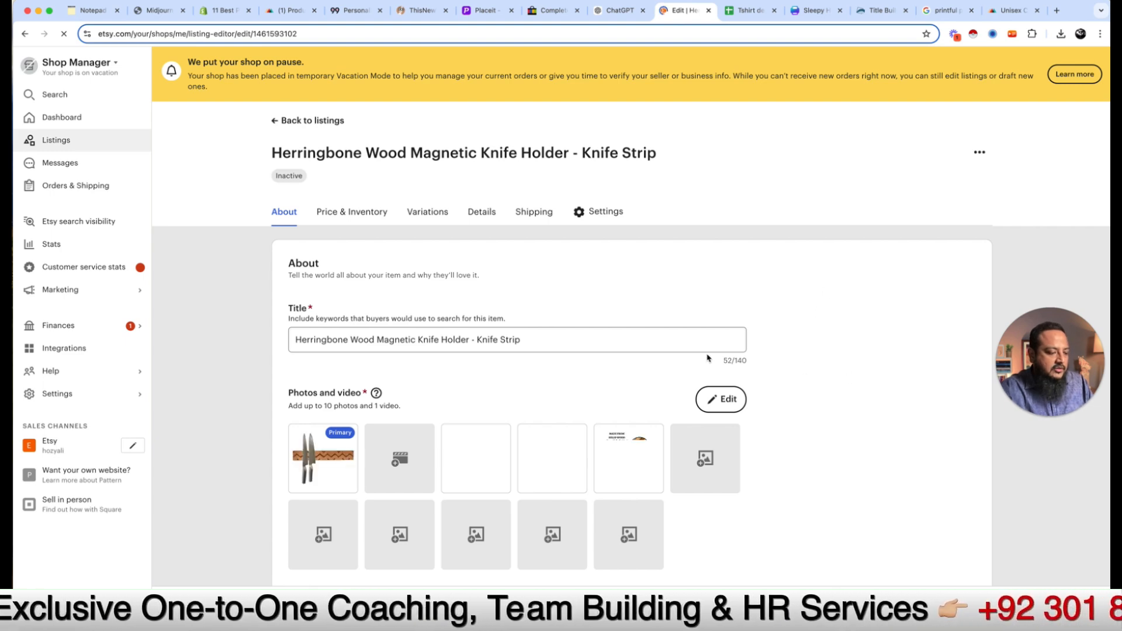
Step: Replace the Etsy title with the eBay title 'Halloween T-shirt Spooky Vibes Ghost Graphic Cute Fall Pumpkin Design Cozy'
{"action": "scroll", "coordinate": [666, 332], "scroll_direction": "down", "scroll_amount": 1}
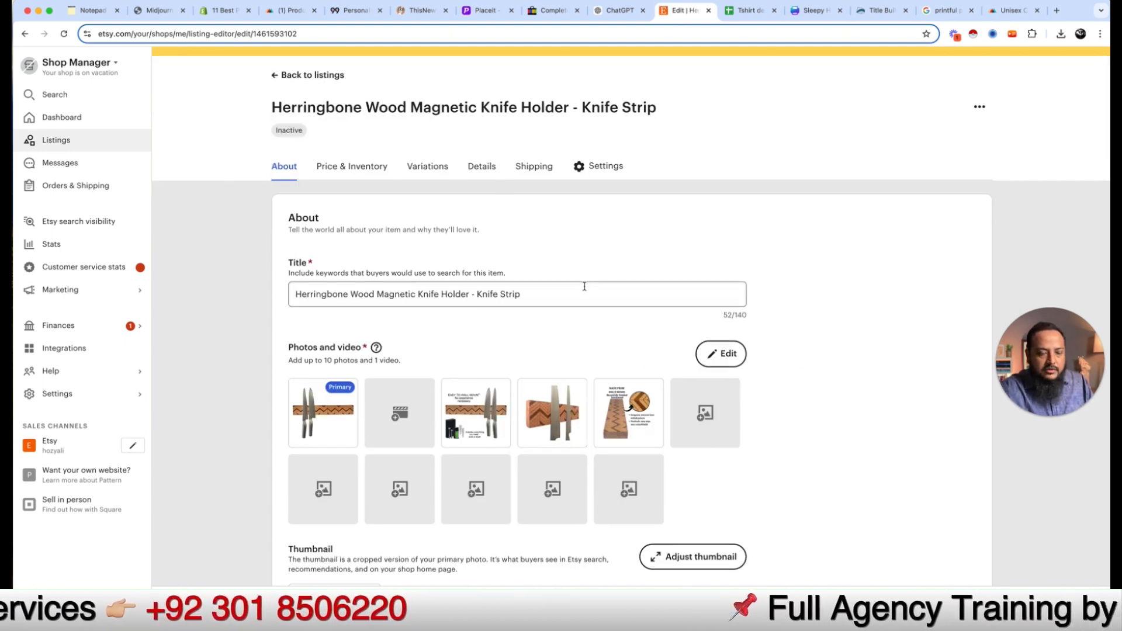
{"action": "left_click", "coordinate": [579, 293]}
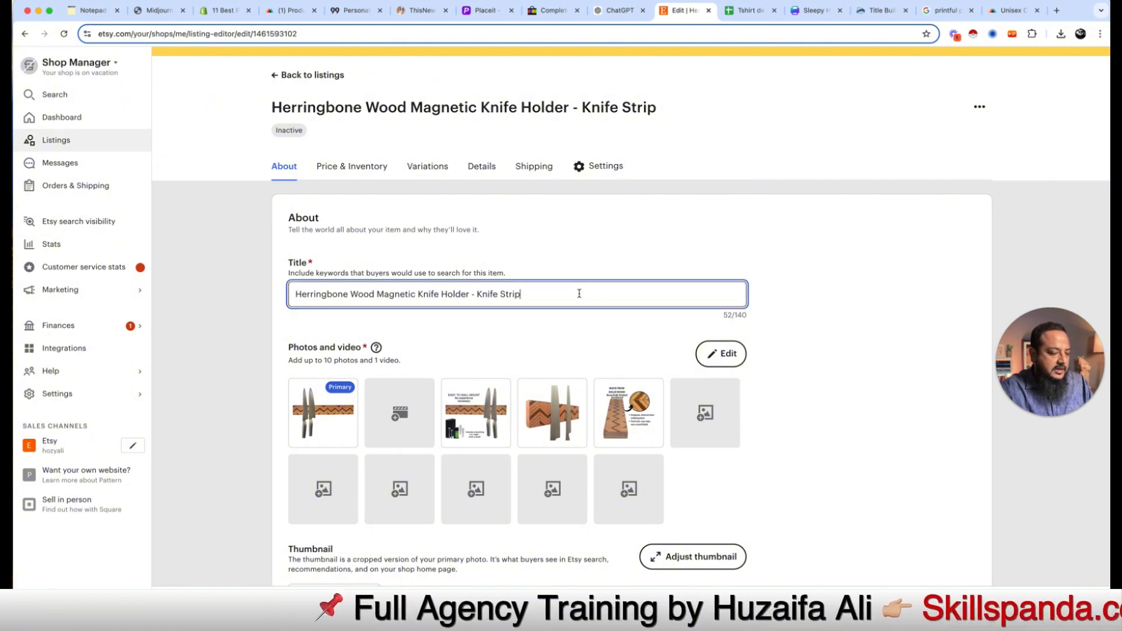
{"action": "key", "text": "super+a"}
{"action": "key", "text": "BackSpace"}
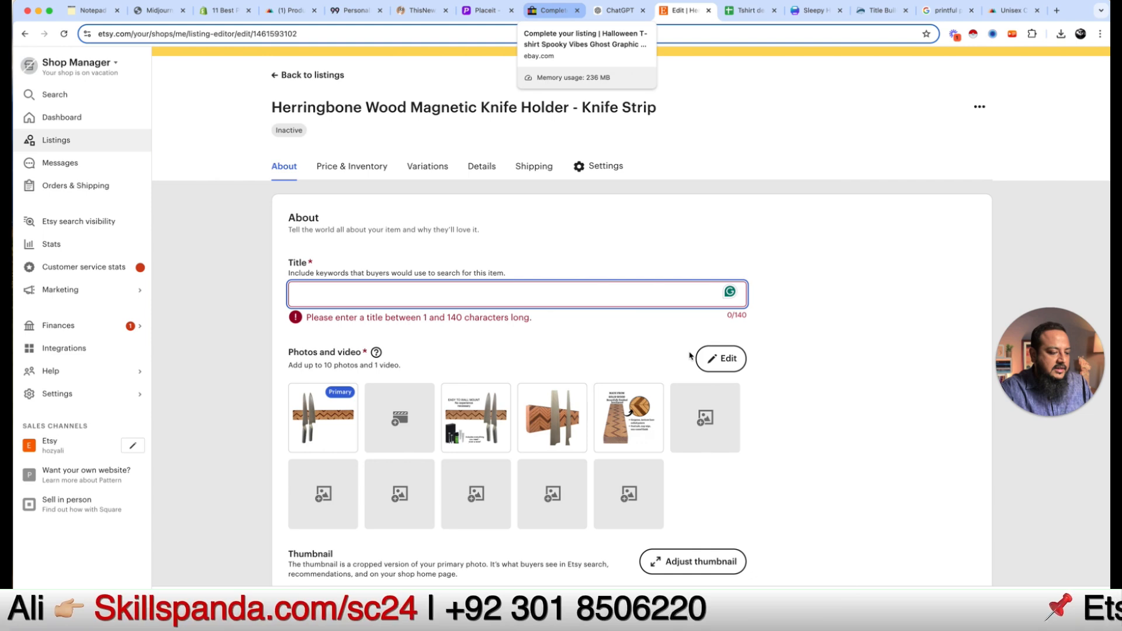
{"action": "key", "text": "ctrl+shift+Tab"}
{"action": "key", "text": "ctrl+shift+Tab"}
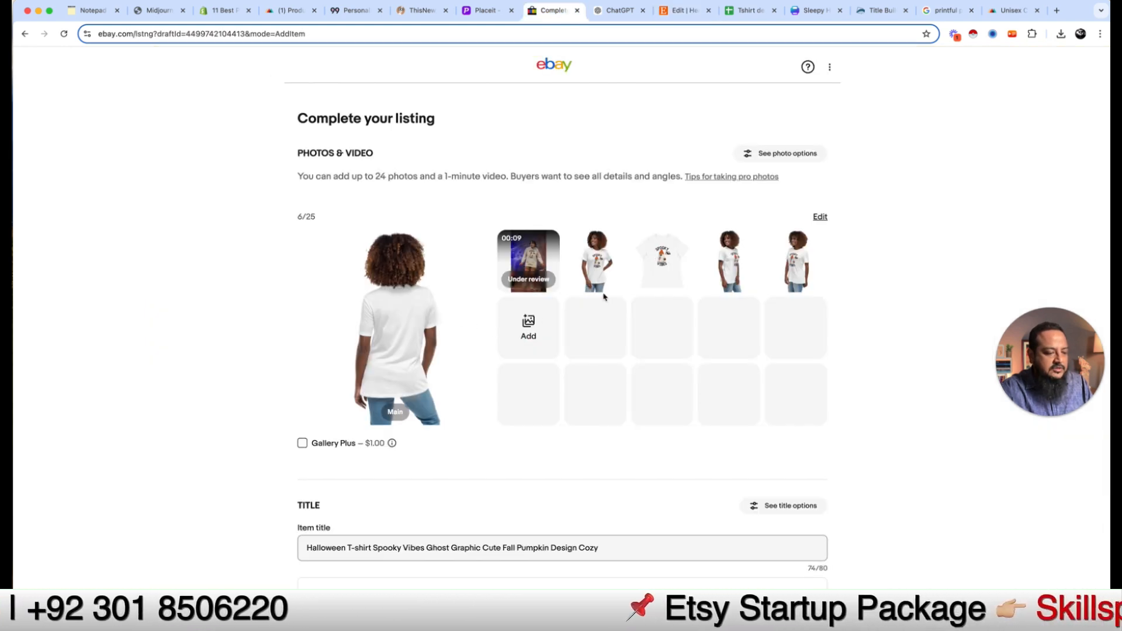
{"action": "left_click", "coordinate": [610, 547]}
{"action": "key", "text": "super+a"}
{"action": "key", "text": "super+c"}
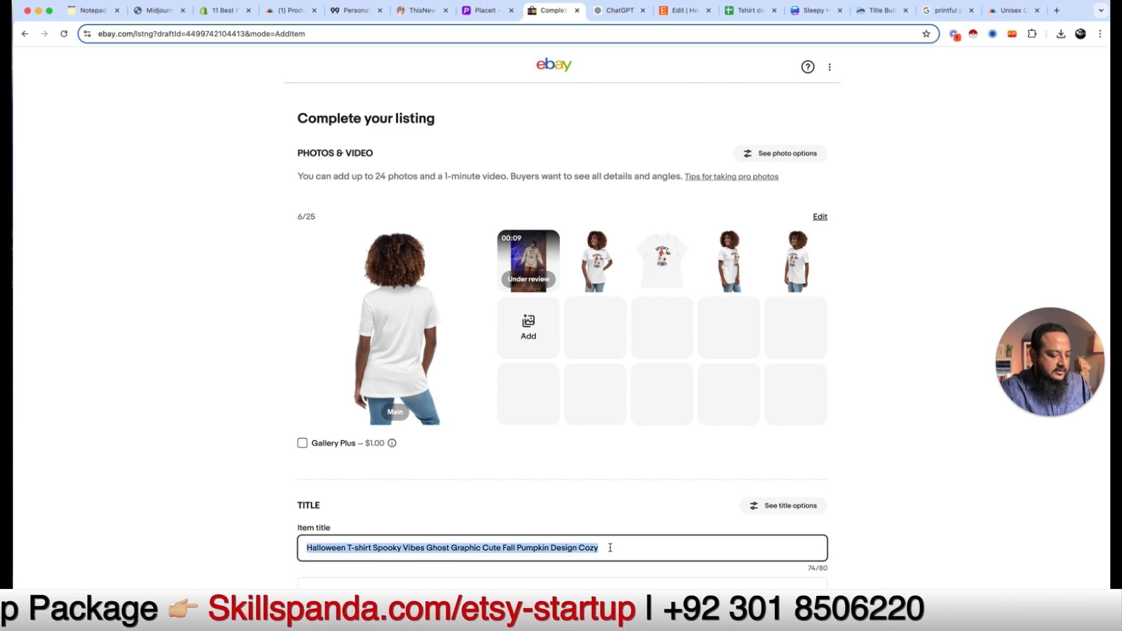
{"action": "left_click", "coordinate": [679, 14]}
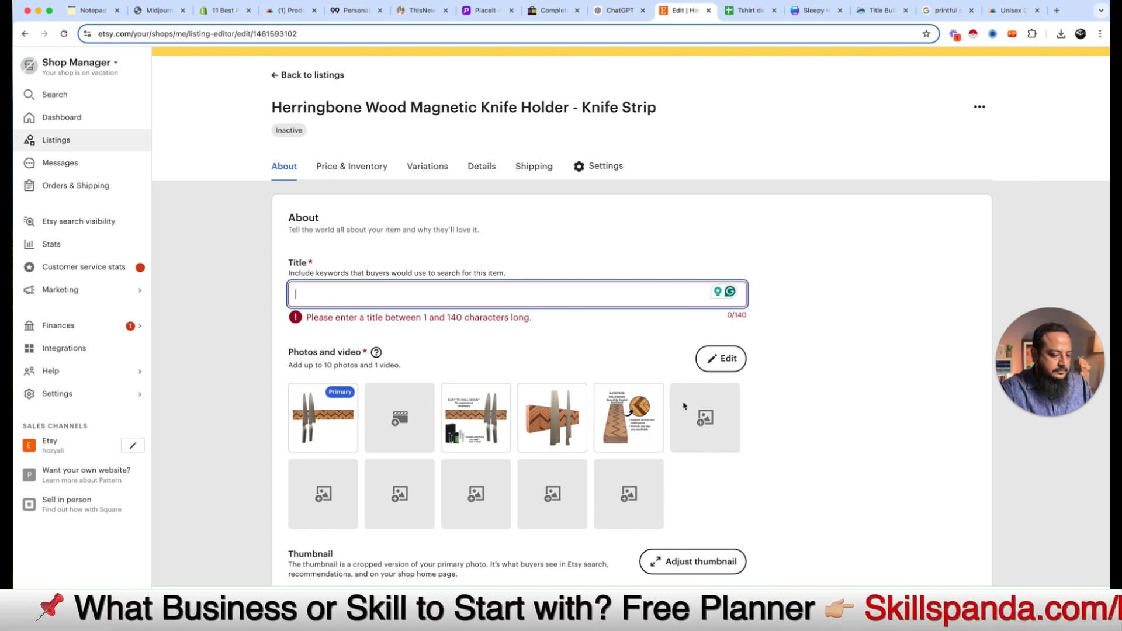
{"action": "key", "text": "super+v"}
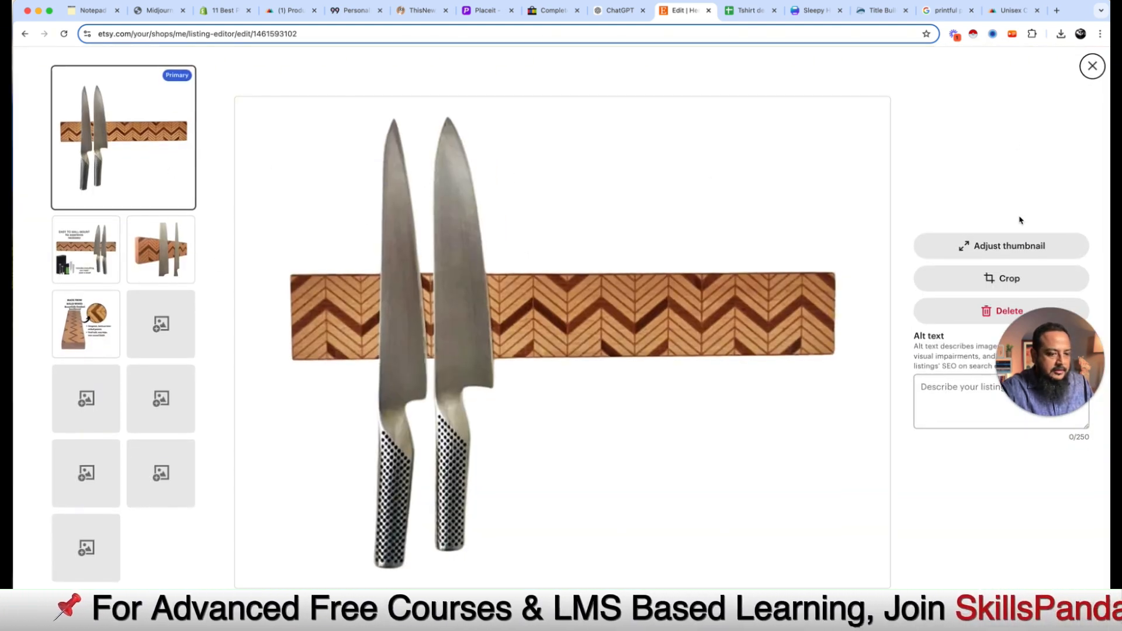
Step: Replace the four old knife holder photos with the five Spooky Vibes mockups
{"action": "left_click", "coordinate": [992, 315]}
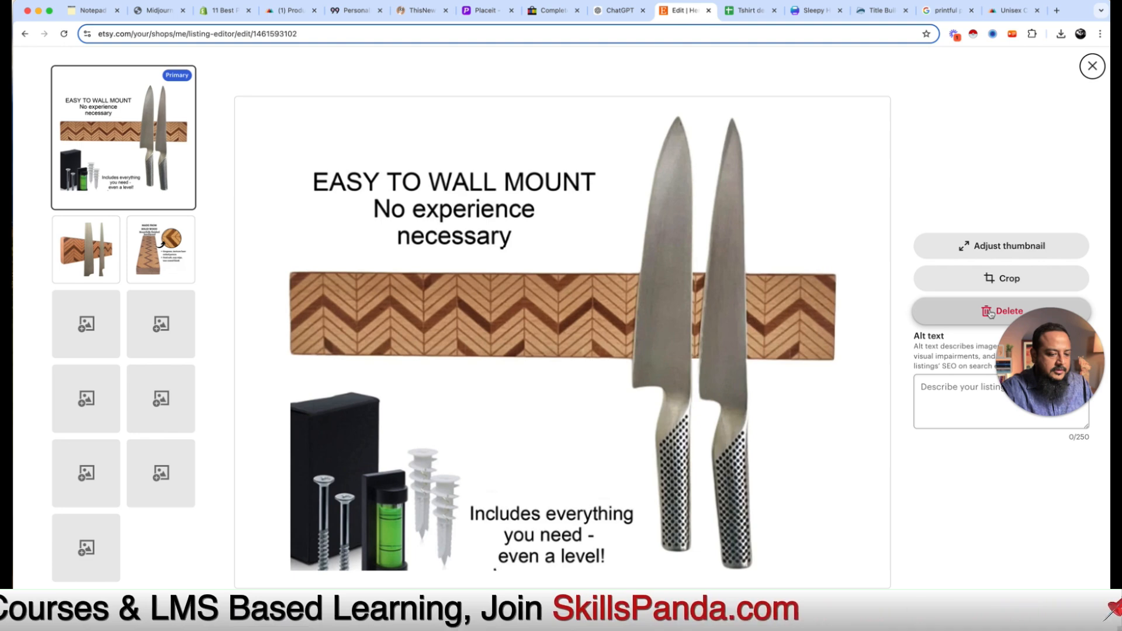
{"action": "left_click", "coordinate": [992, 315]}
{"action": "left_click", "coordinate": [992, 314]}
{"action": "left_click", "coordinate": [993, 313]}
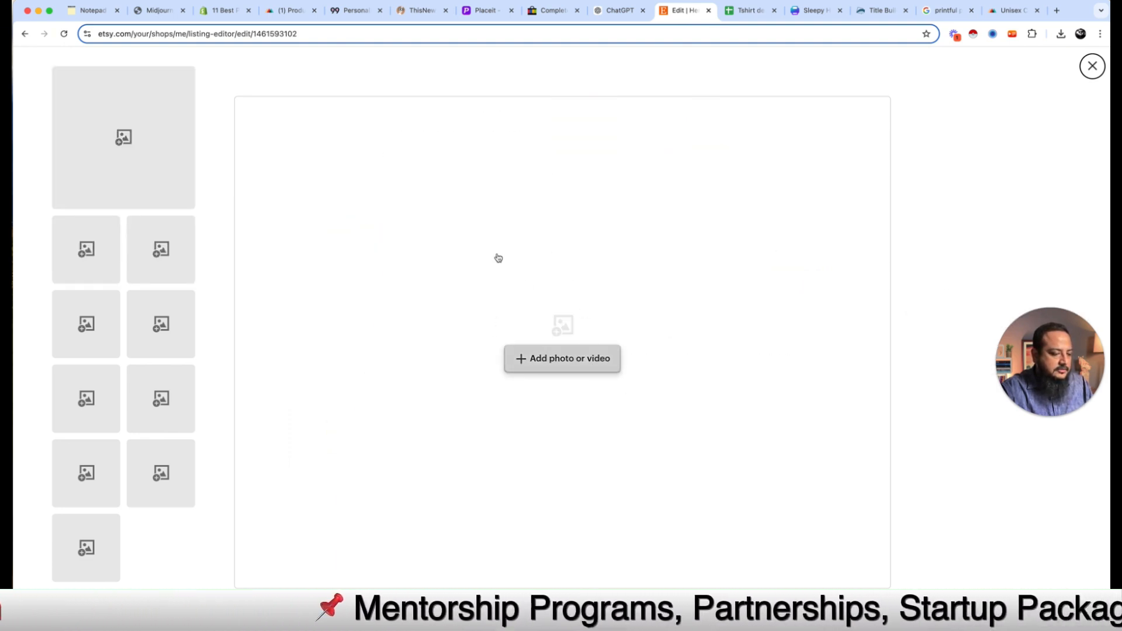
{"action": "left_click", "coordinate": [608, 352]}
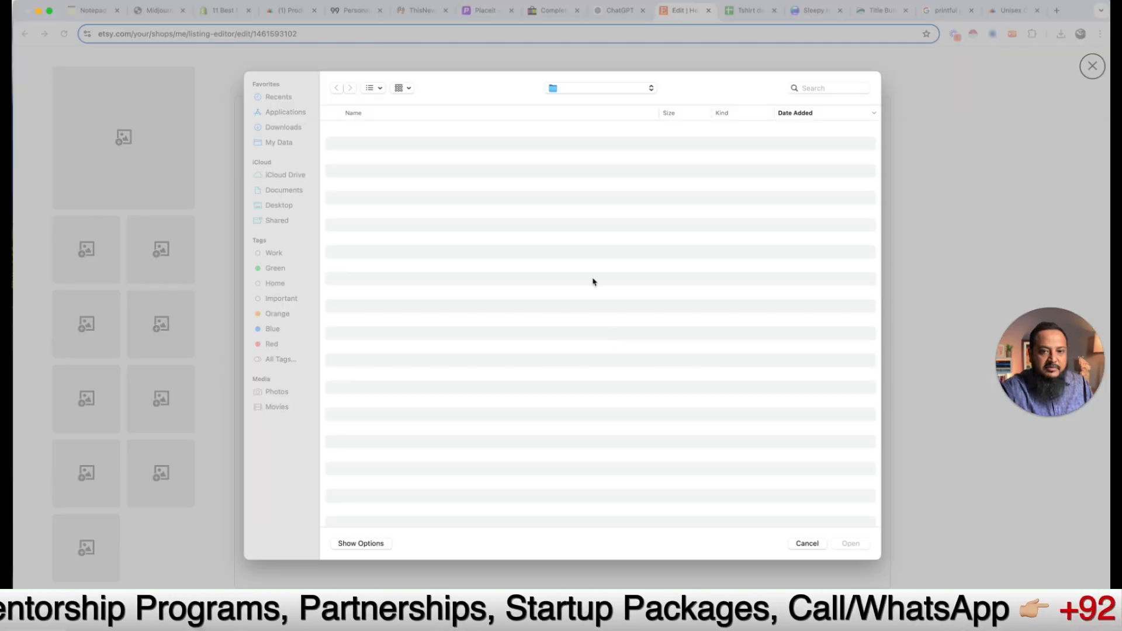
{"action": "left_click_drag", "start_coordinate": [526, 216], "coordinate": [526, 126]}
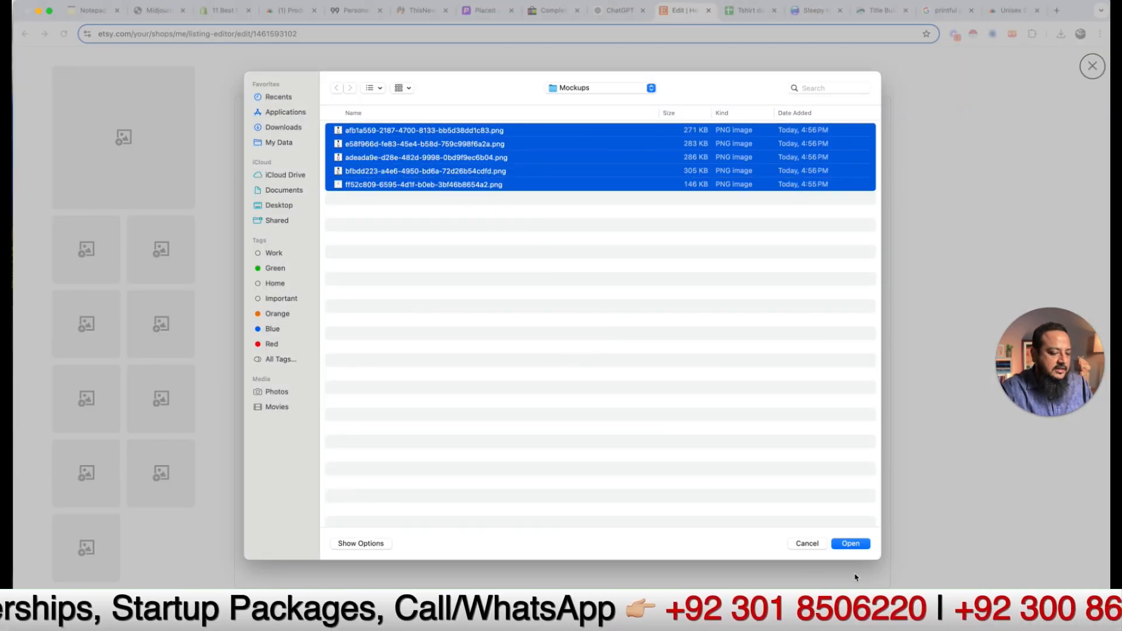
{"action": "left_click", "coordinate": [852, 544]}
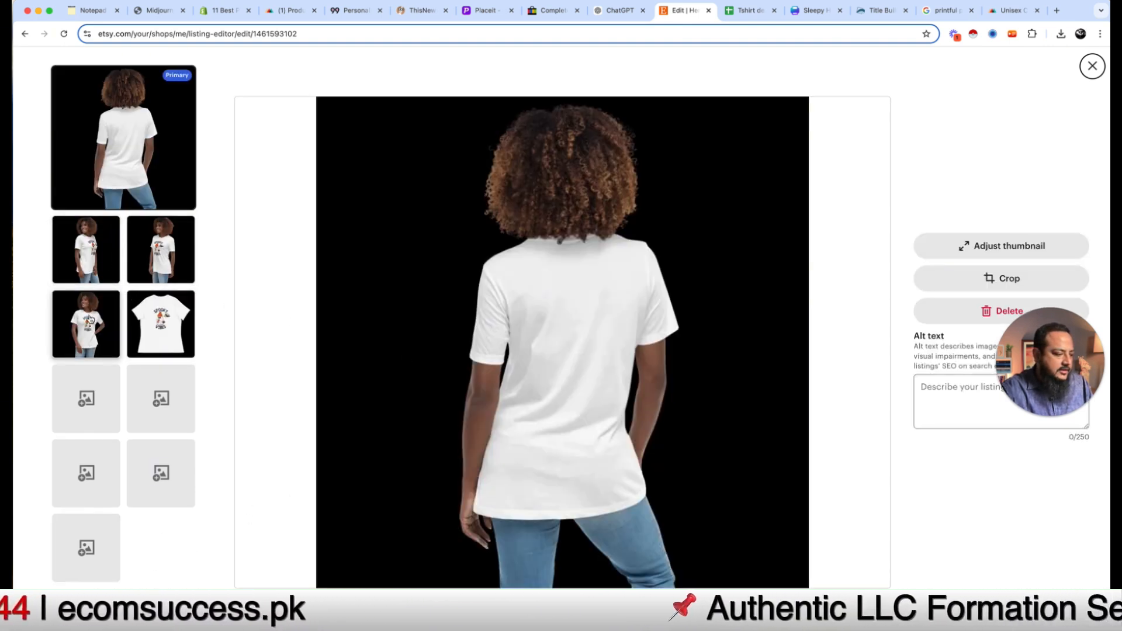
Step: Make the front-facing model shot the primary photo and confirm its thumbnail crop
{"action": "left_click_drag", "start_coordinate": [92, 186], "coordinate": [145, 169]}
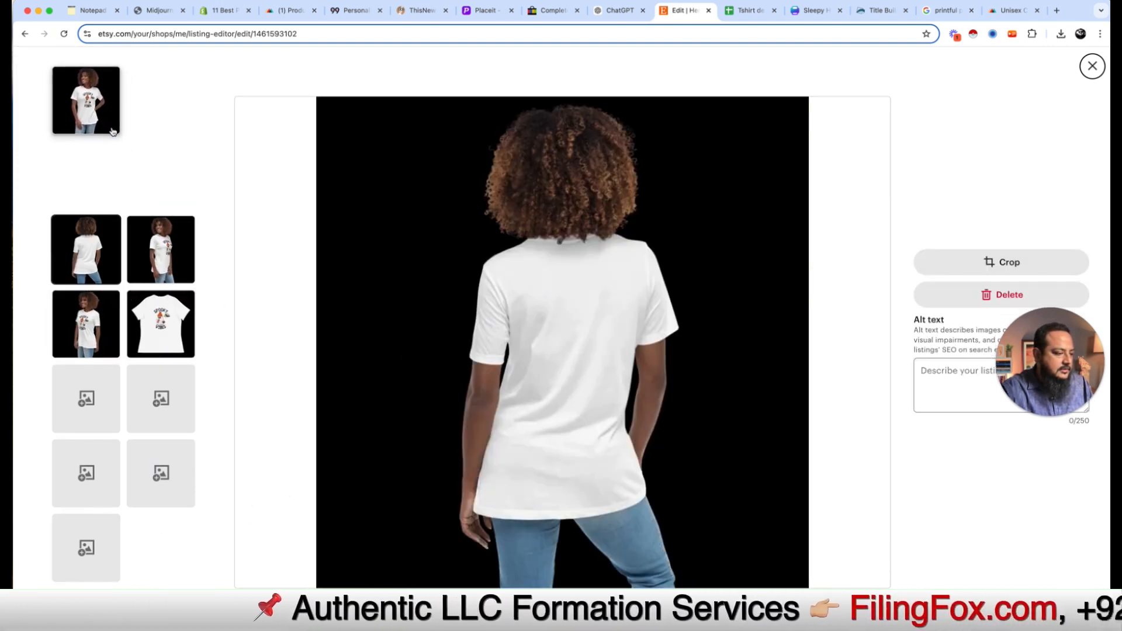
{"action": "left_click", "coordinate": [126, 146]}
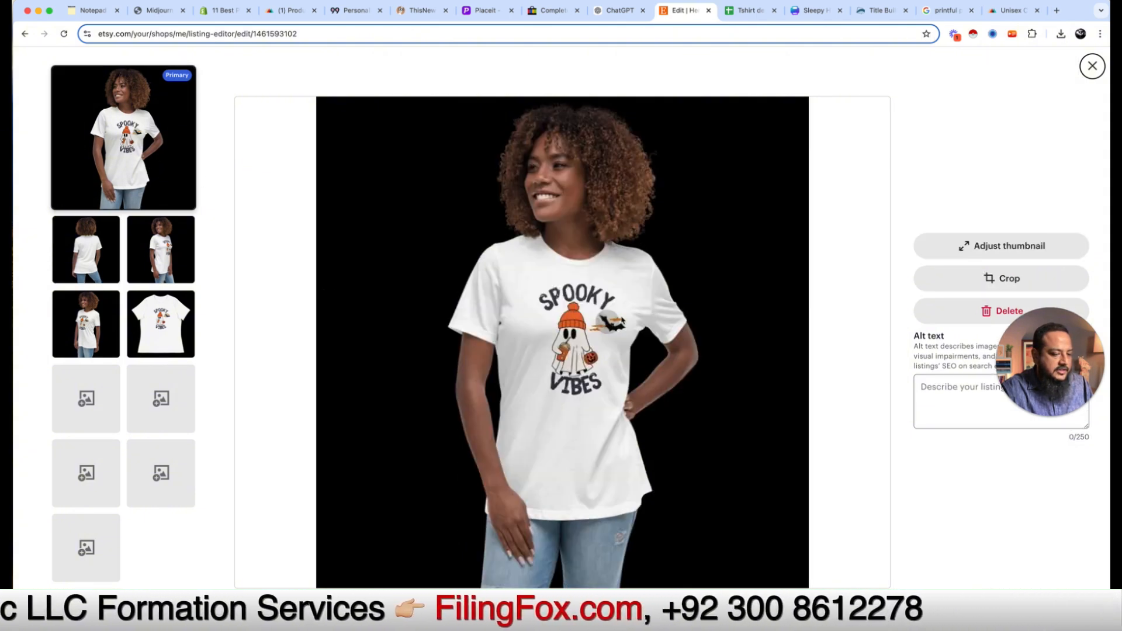
{"action": "left_click", "coordinate": [1092, 65]}
{"action": "left_click", "coordinate": [477, 375]}
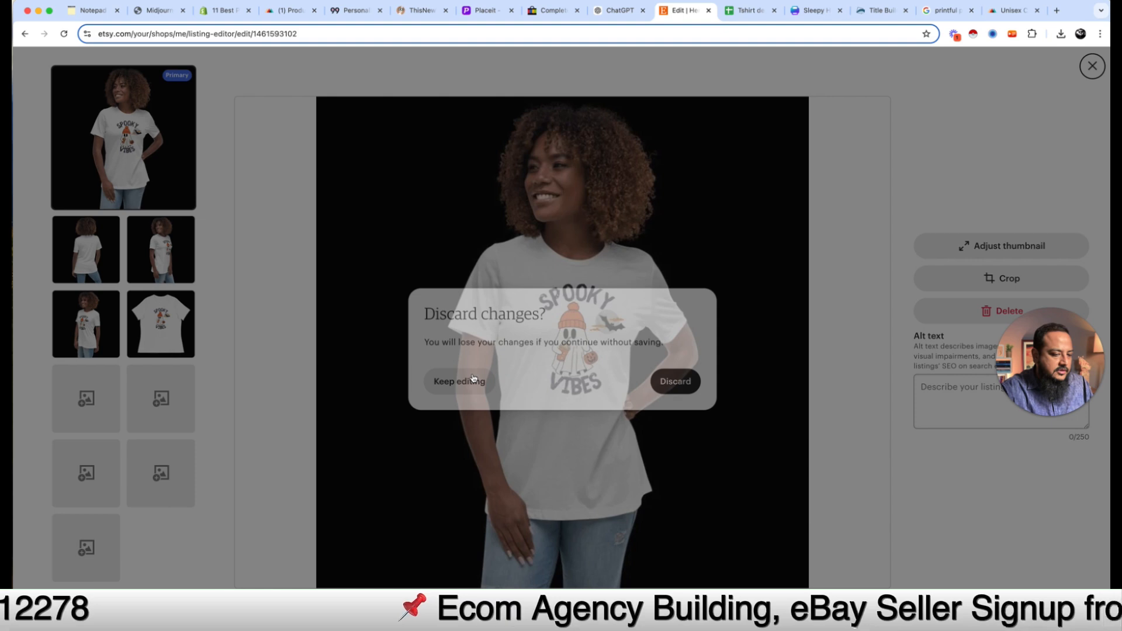
{"action": "left_click", "coordinate": [966, 244]}
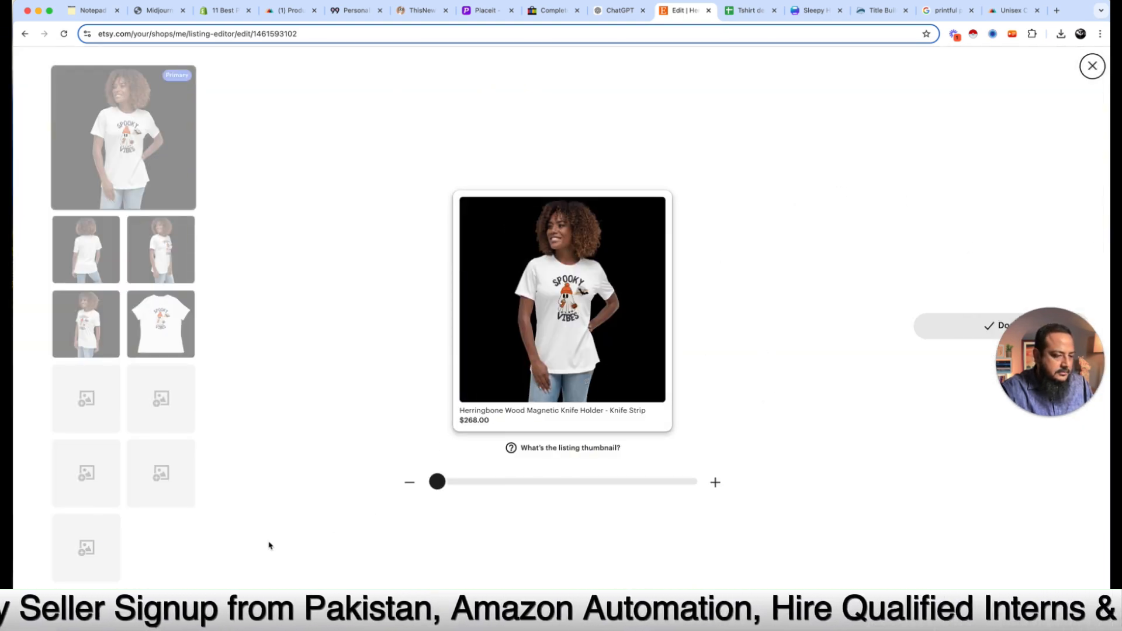
{"action": "left_click", "coordinate": [1004, 331]}
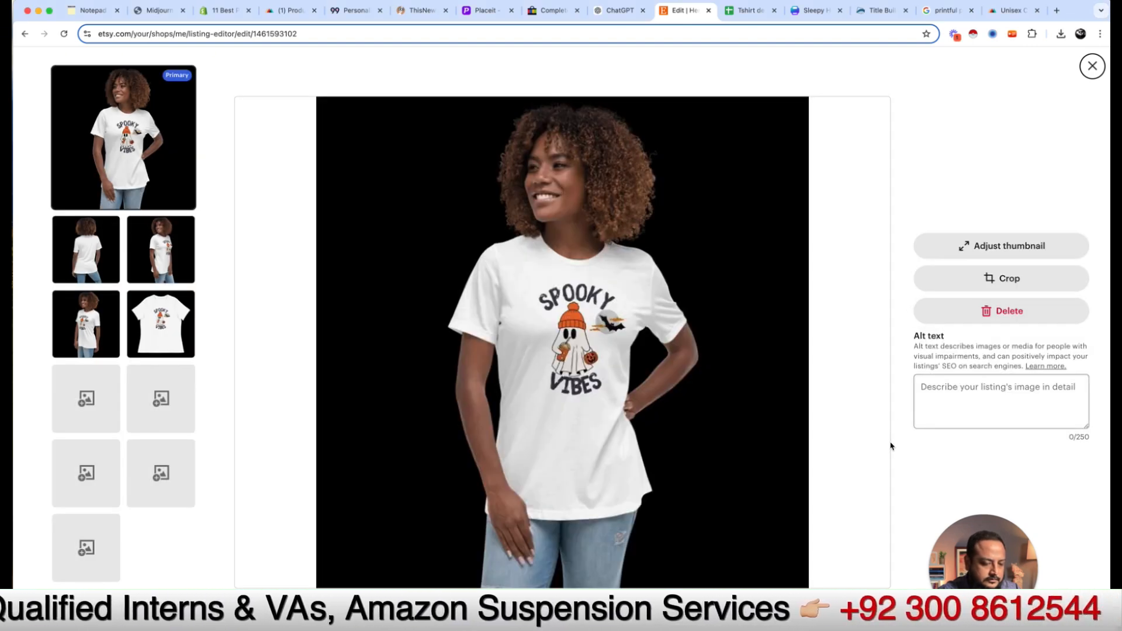
Step: Give the primary photo the alt text 'Halloween t-shirt' and close the photo editor
{"action": "left_click_drag", "start_coordinate": [991, 562], "coordinate": [1002, 497]}
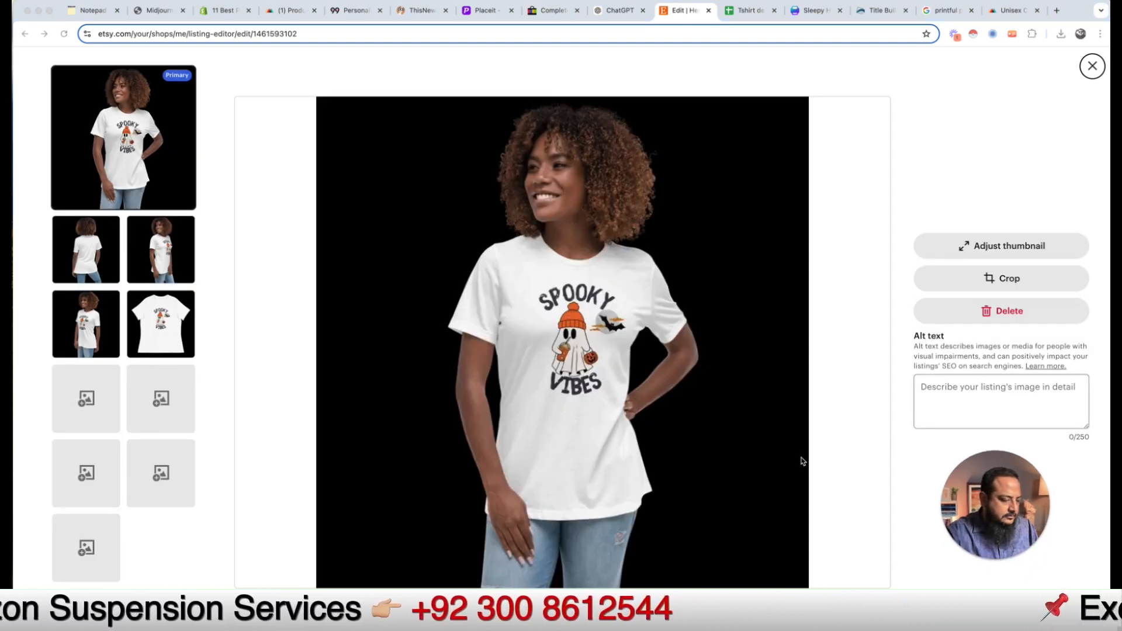
{"action": "left_click", "coordinate": [851, 274]}
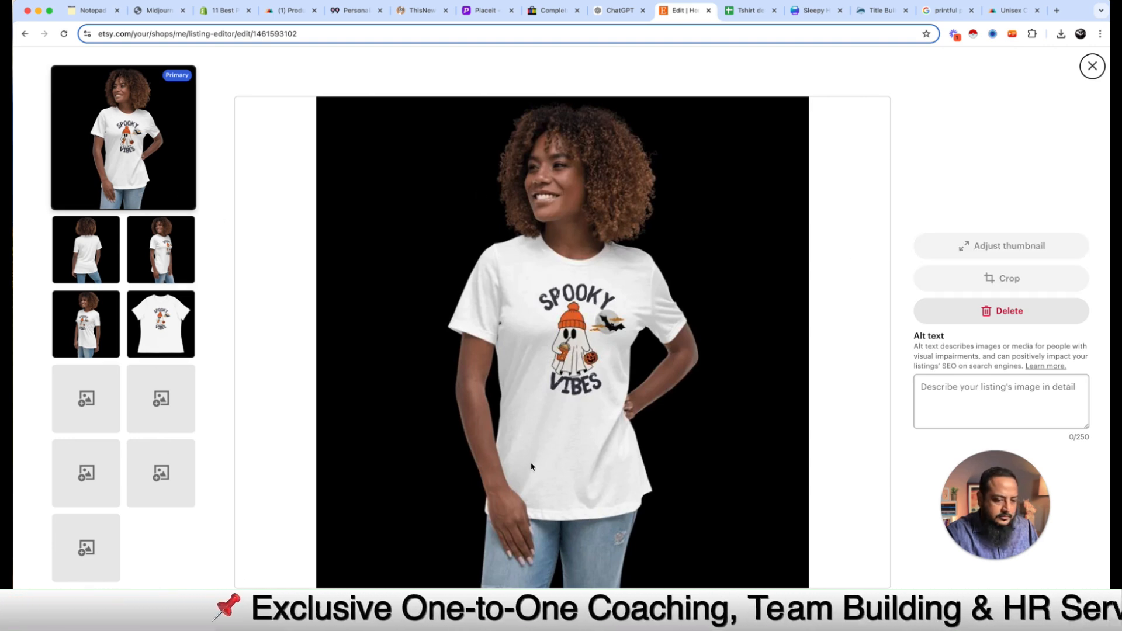
{"action": "left_click", "coordinate": [978, 387]}
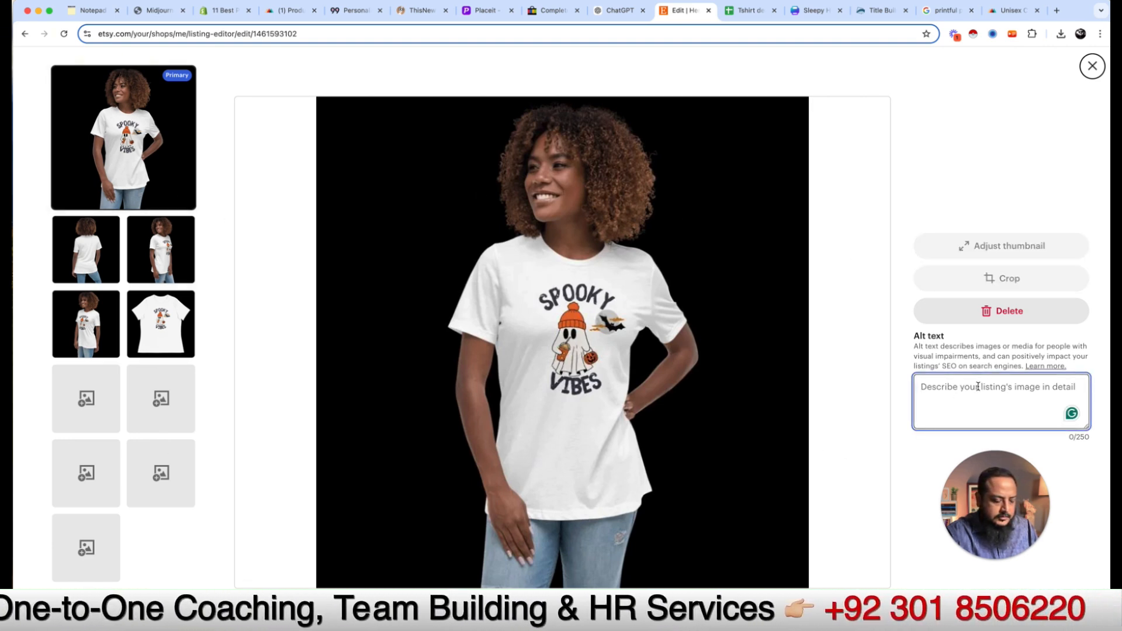
{"action": "type", "text": "H"}
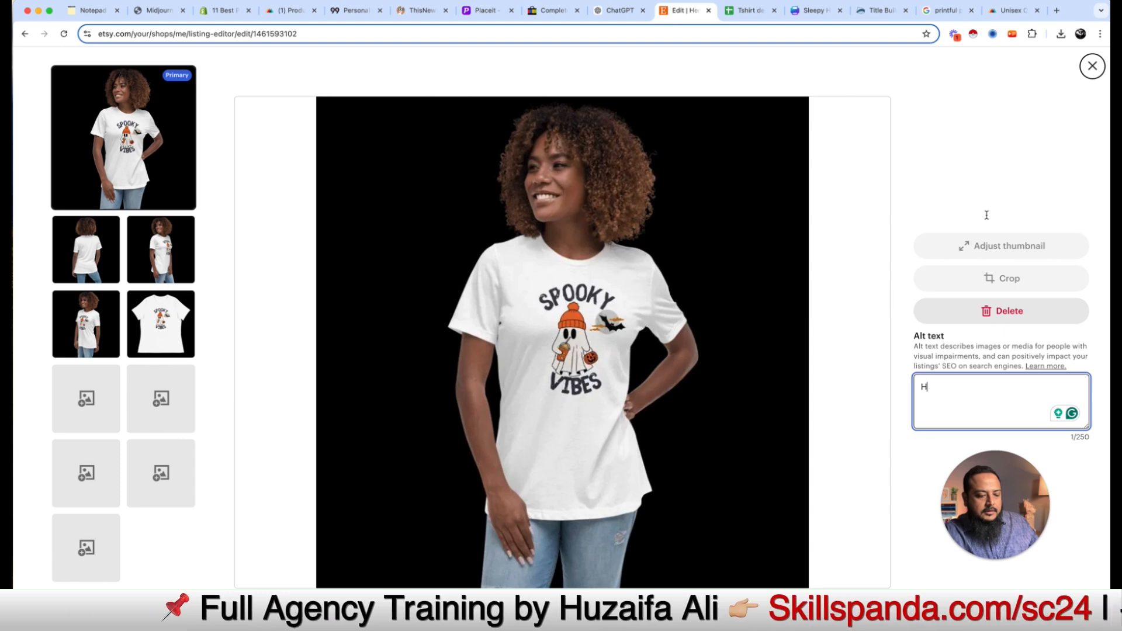
{"action": "type", "text": "alloween t"}
{"action": "scroll", "coordinate": [770, 503], "scroll_direction": "down", "scroll_amount": 2}
{"action": "type", "text": "-shirt"}
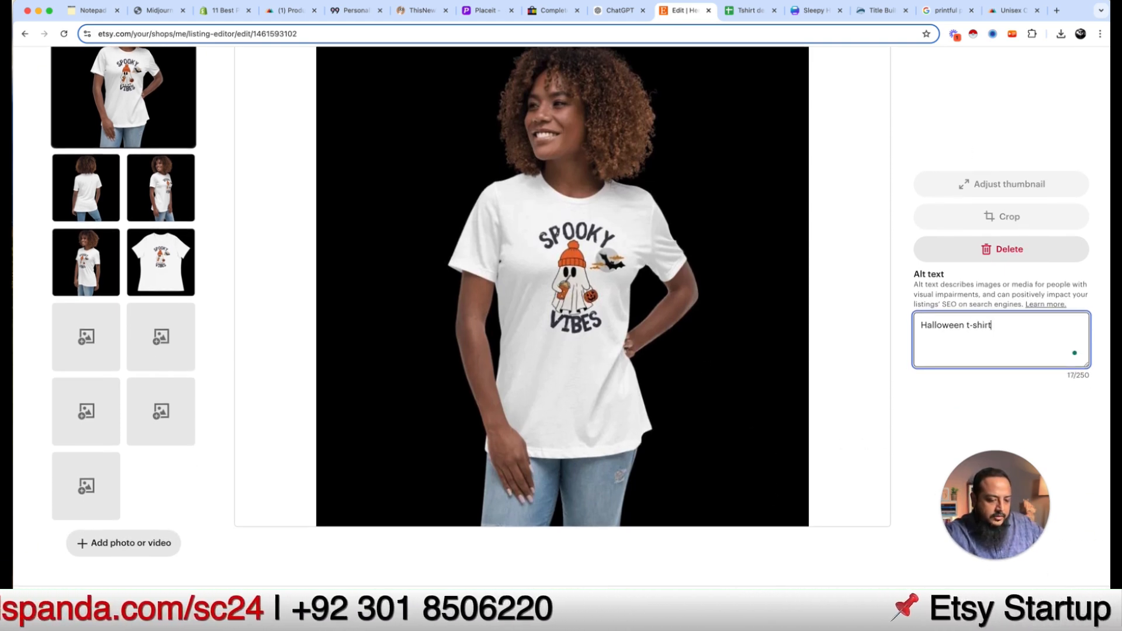
{"action": "key", "text": "Escape"}
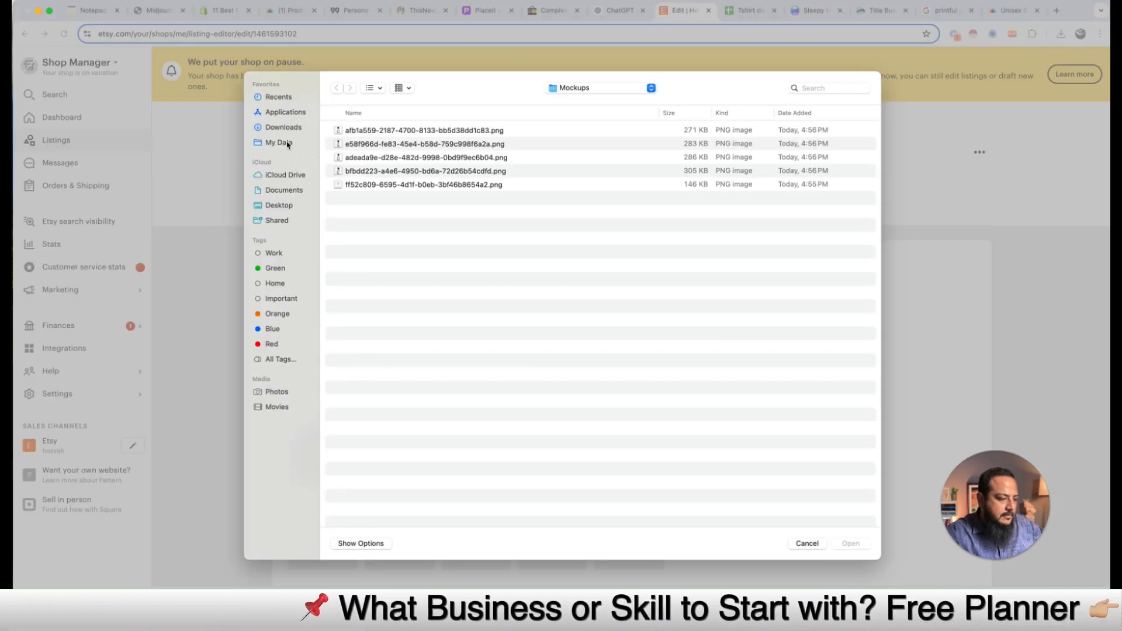
Step: Add the downloaded mockup image from Downloads and move the flat t-shirt photo to third place
{"action": "left_click", "coordinate": [297, 128]}
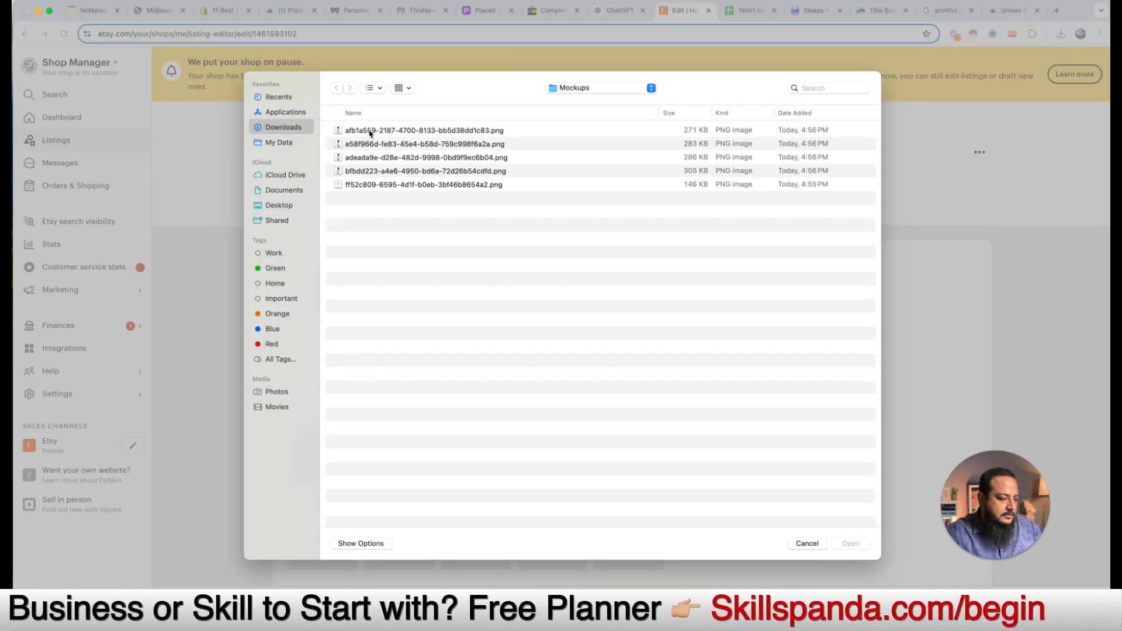
{"action": "double_click", "coordinate": [371, 131]}
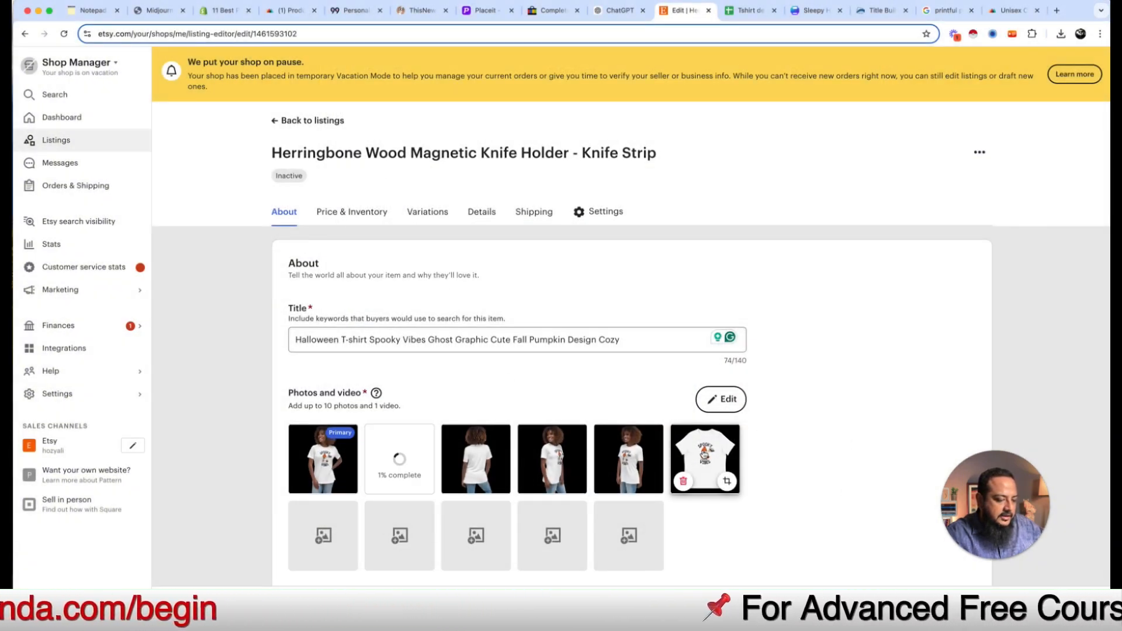
{"action": "left_click_drag", "start_coordinate": [695, 455], "coordinate": [497, 457]}
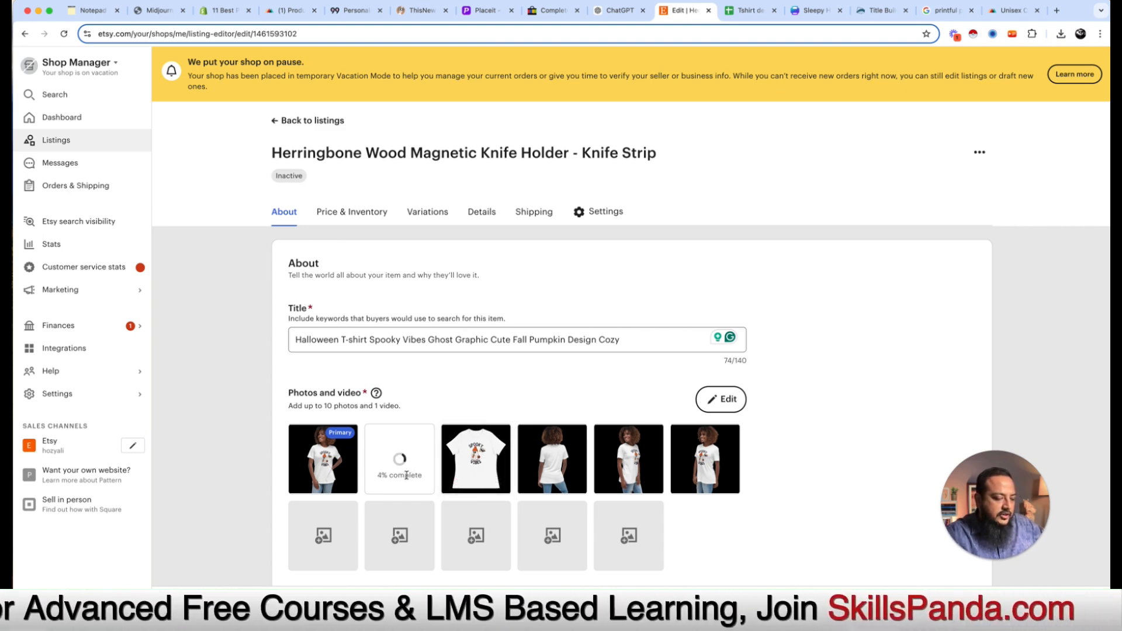
Step: Clear the old knife-holder text from the listing Description
{"action": "mouse_move", "coordinate": [600, 446]}
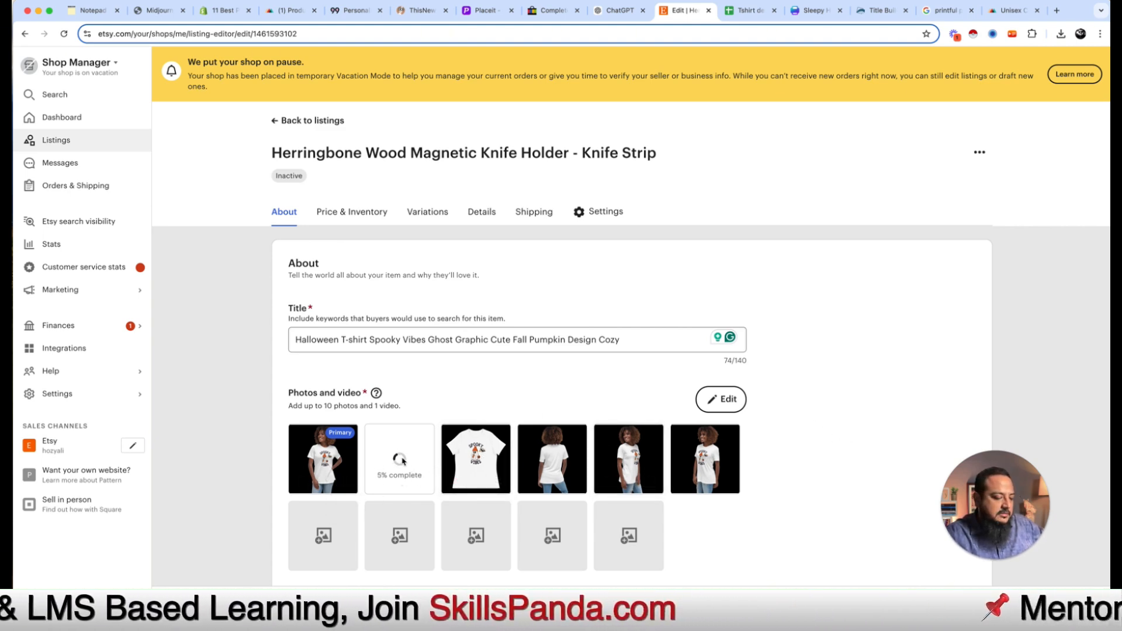
{"action": "scroll", "coordinate": [773, 457], "scroll_direction": "down", "scroll_amount": 6}
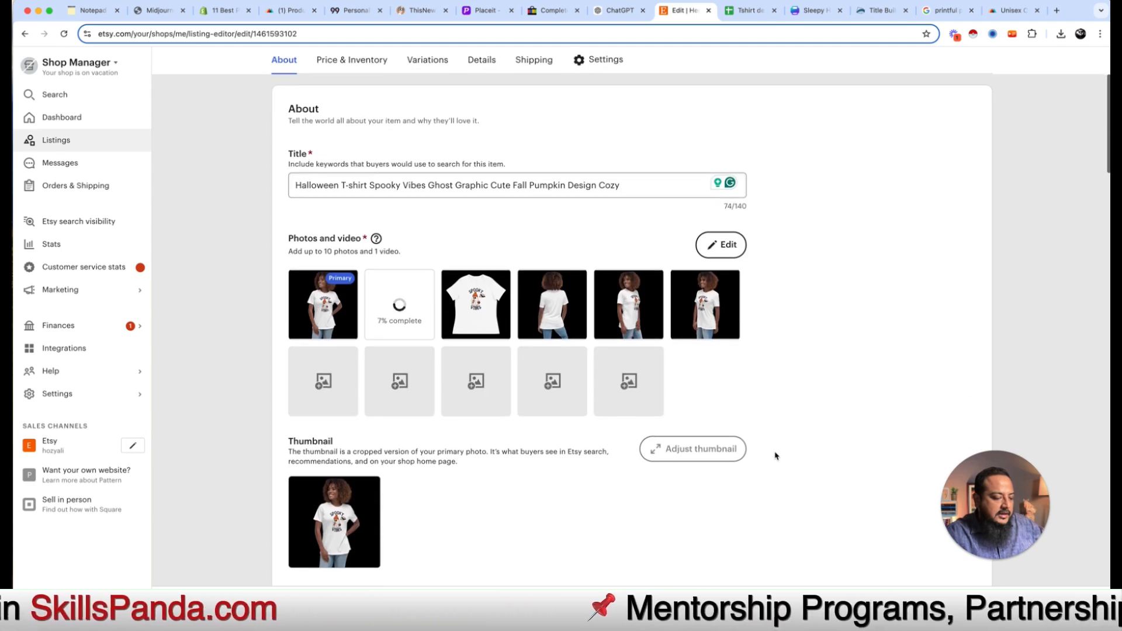
{"action": "scroll", "coordinate": [705, 317], "scroll_direction": "down", "scroll_amount": 4}
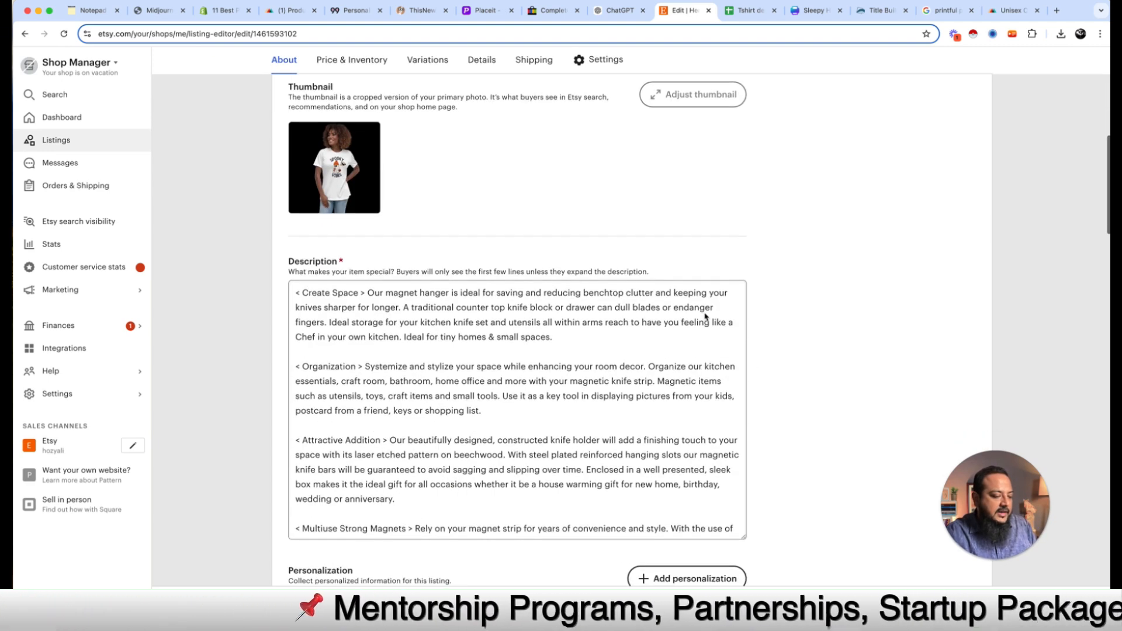
{"action": "left_click", "coordinate": [633, 343]}
{"action": "key", "text": "super+a"}
{"action": "key", "text": "BackSpace"}
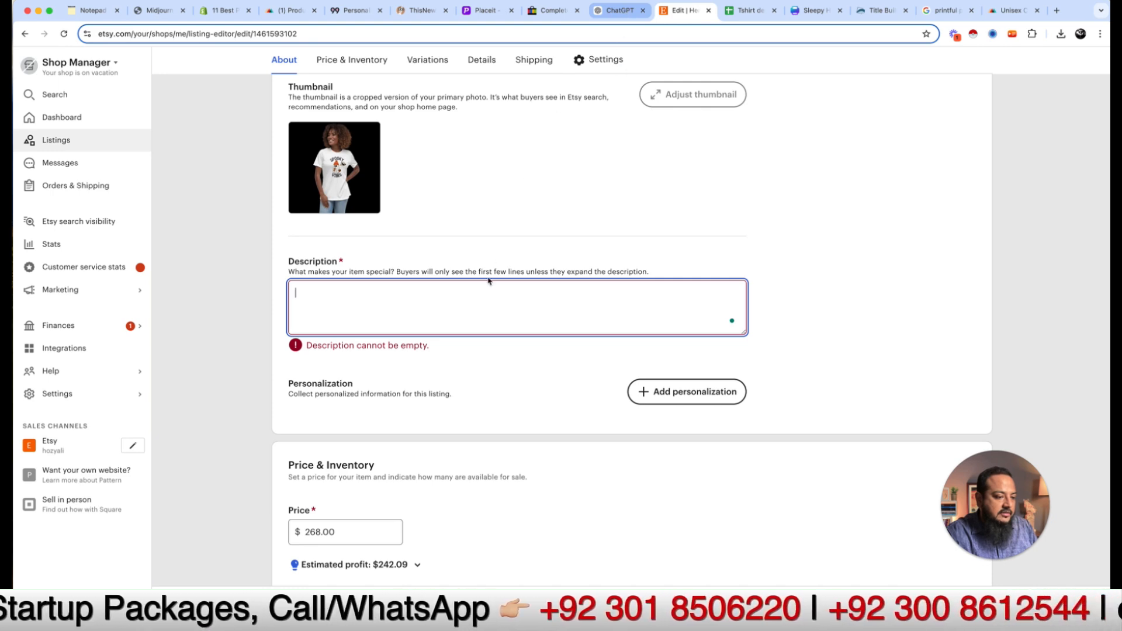
Step: Paste the ChatGPT-written Spooky Vibes t-shirt description, with its bullet lines, into Description
{"action": "key", "text": "ctrl+shift+Tab"}
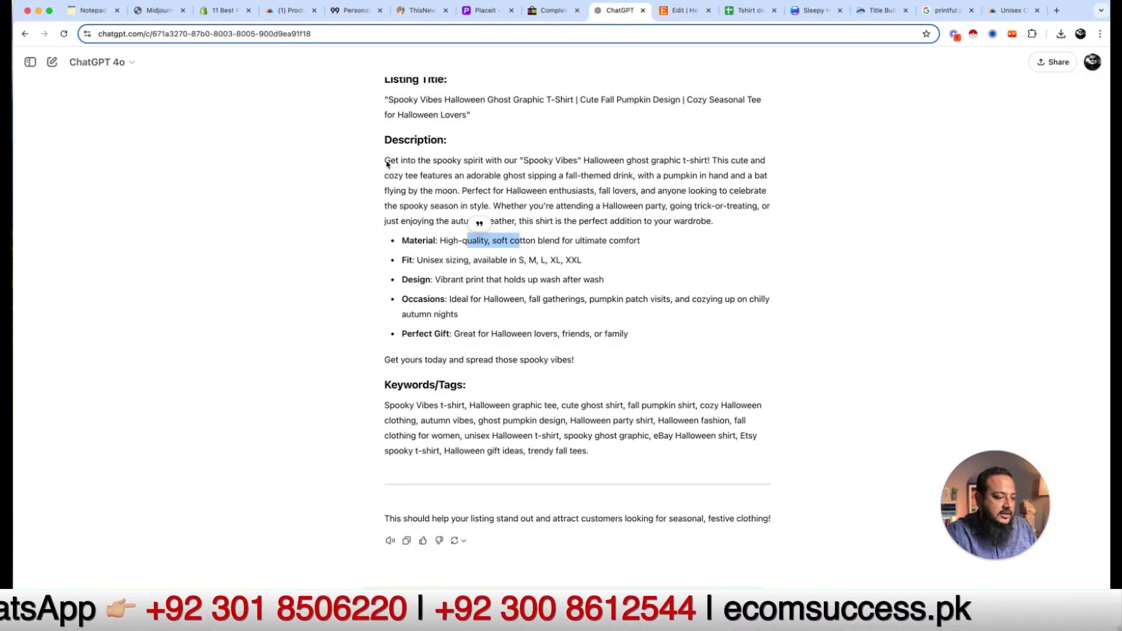
{"action": "left_click_drag", "start_coordinate": [387, 162], "coordinate": [591, 359]}
{"action": "key", "text": "super+c"}
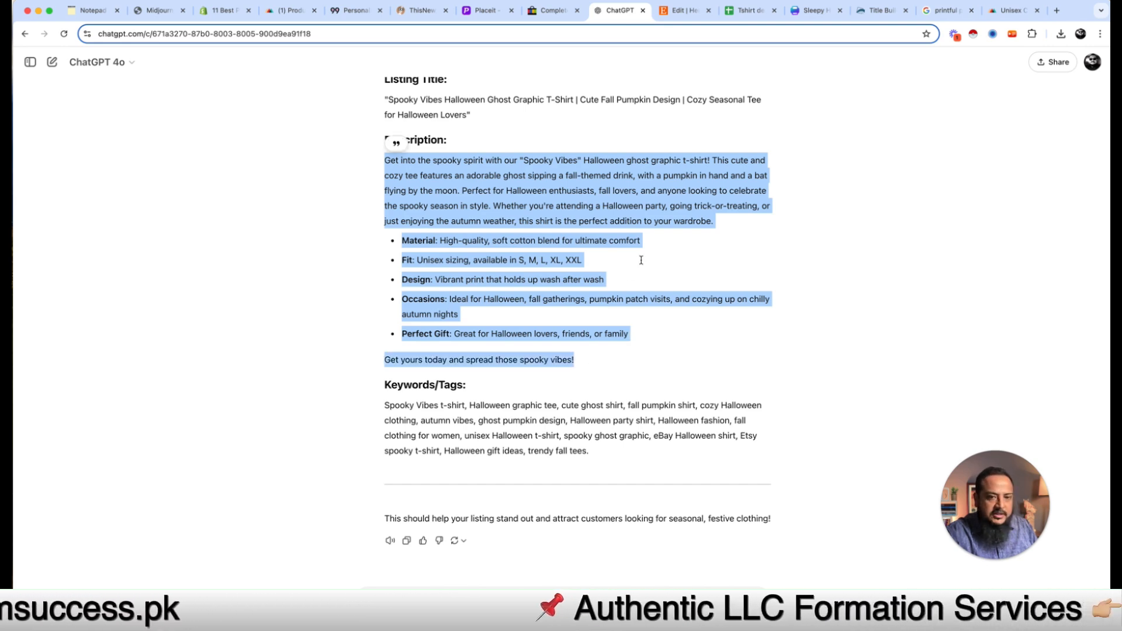
{"action": "left_click", "coordinate": [674, 13]}
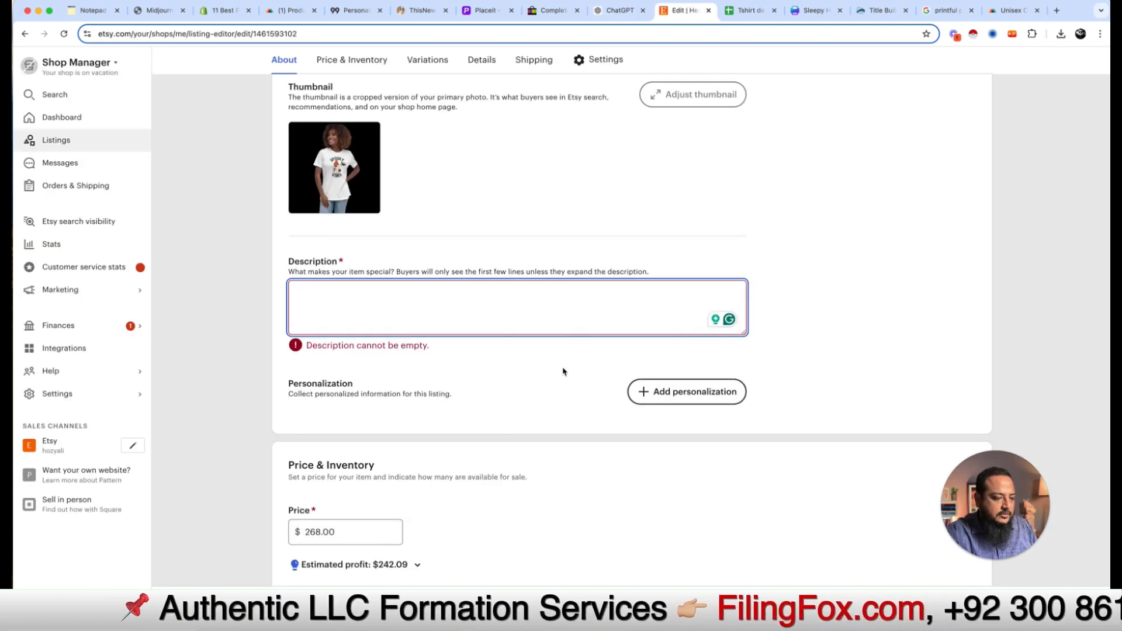
{"action": "key", "text": "super+v"}
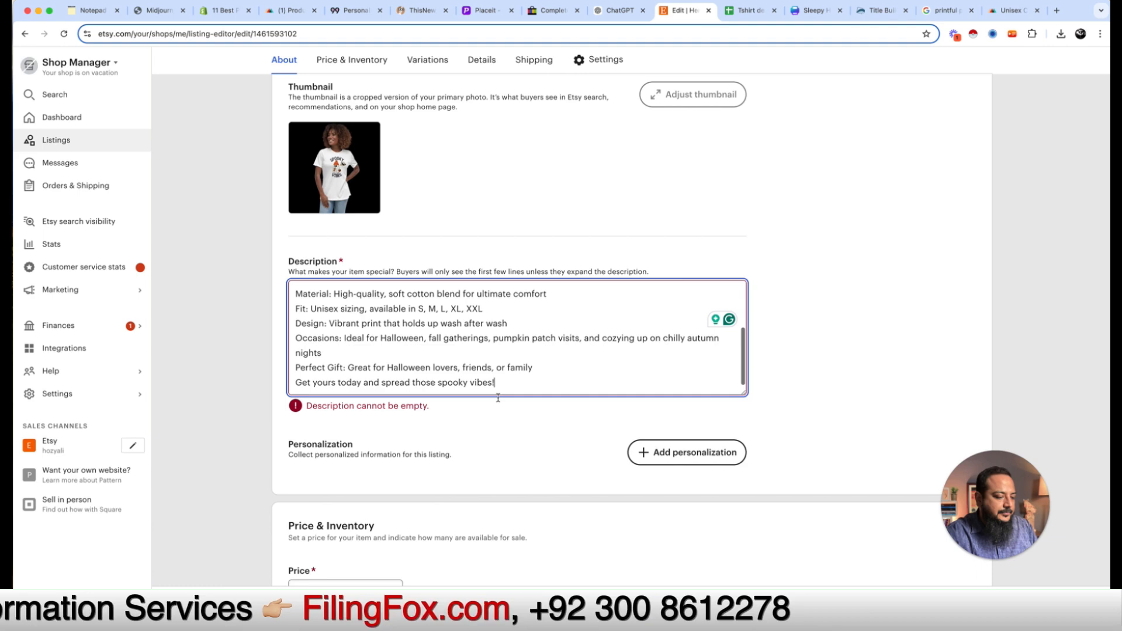
{"action": "scroll", "coordinate": [469, 497], "scroll_direction": "down", "scroll_amount": 3}
{"action": "scroll", "coordinate": [469, 498], "scroll_direction": "down", "scroll_amount": 2}
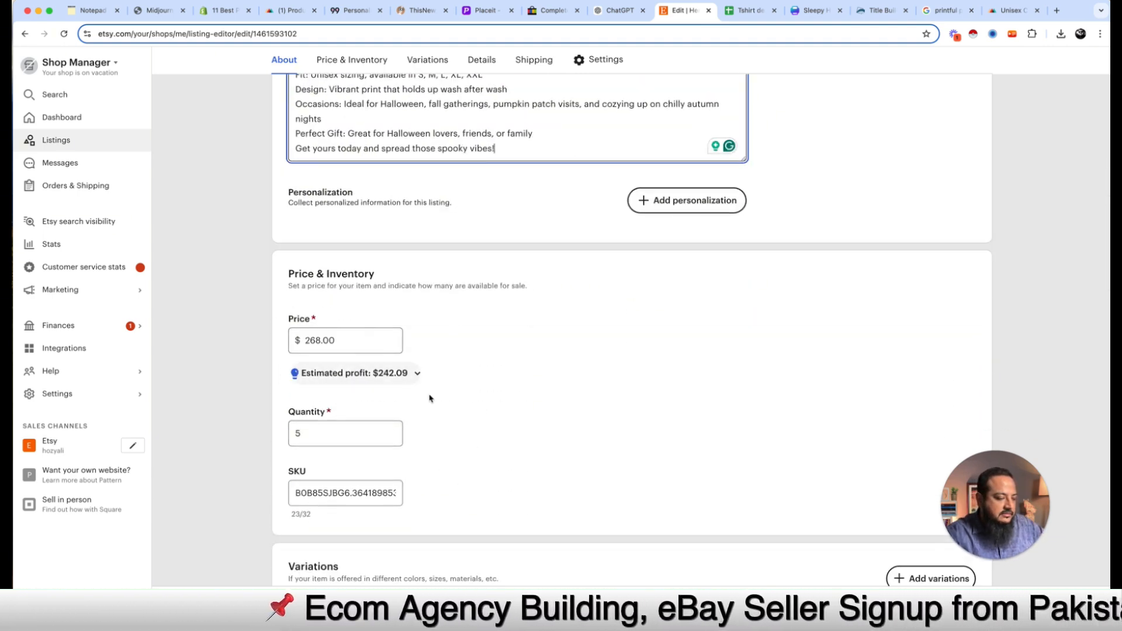
{"action": "scroll", "coordinate": [429, 398], "scroll_direction": "down", "scroll_amount": 2}
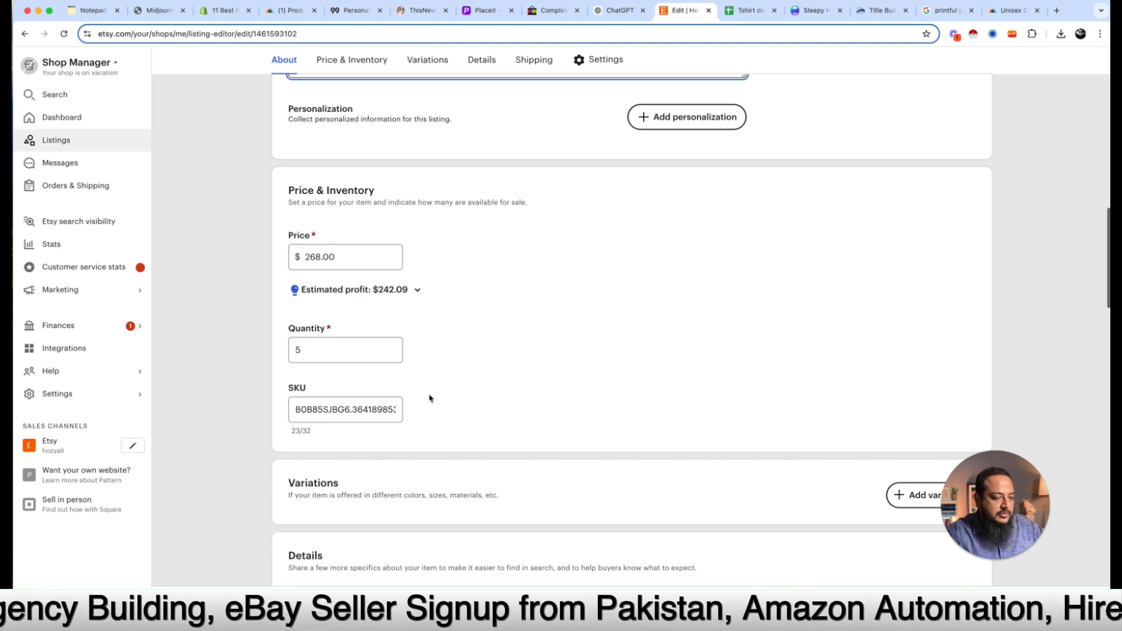
{"action": "scroll", "coordinate": [429, 399], "scroll_direction": "down", "scroll_amount": 2}
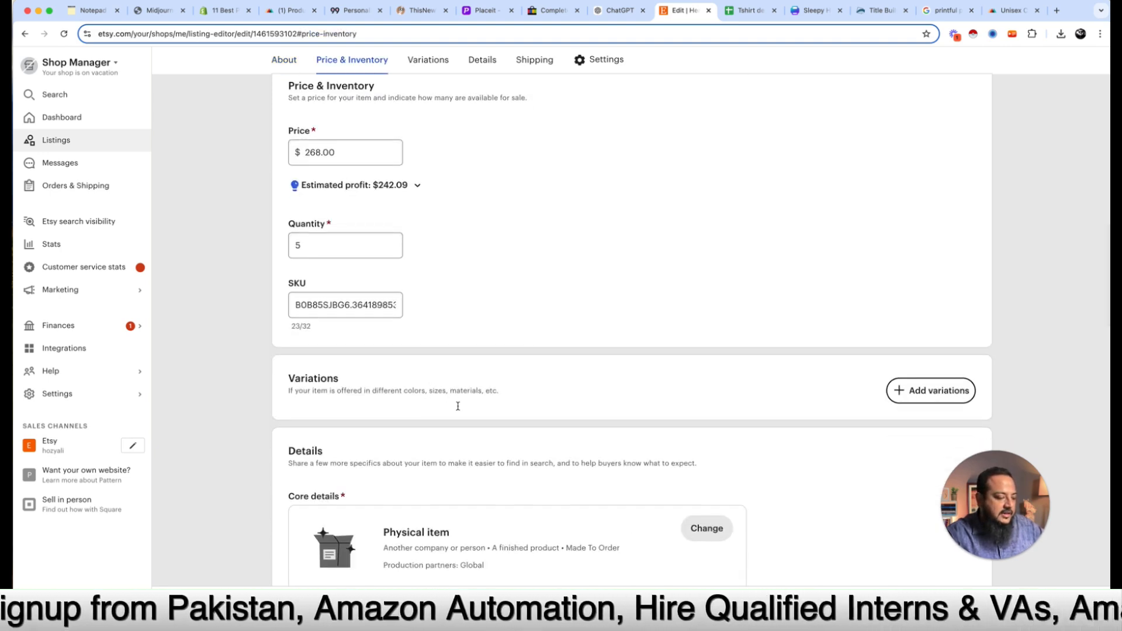
{"action": "scroll", "coordinate": [457, 406], "scroll_direction": "down", "scroll_amount": 3}
{"action": "scroll", "coordinate": [489, 464], "scroll_direction": "down", "scroll_amount": 3}
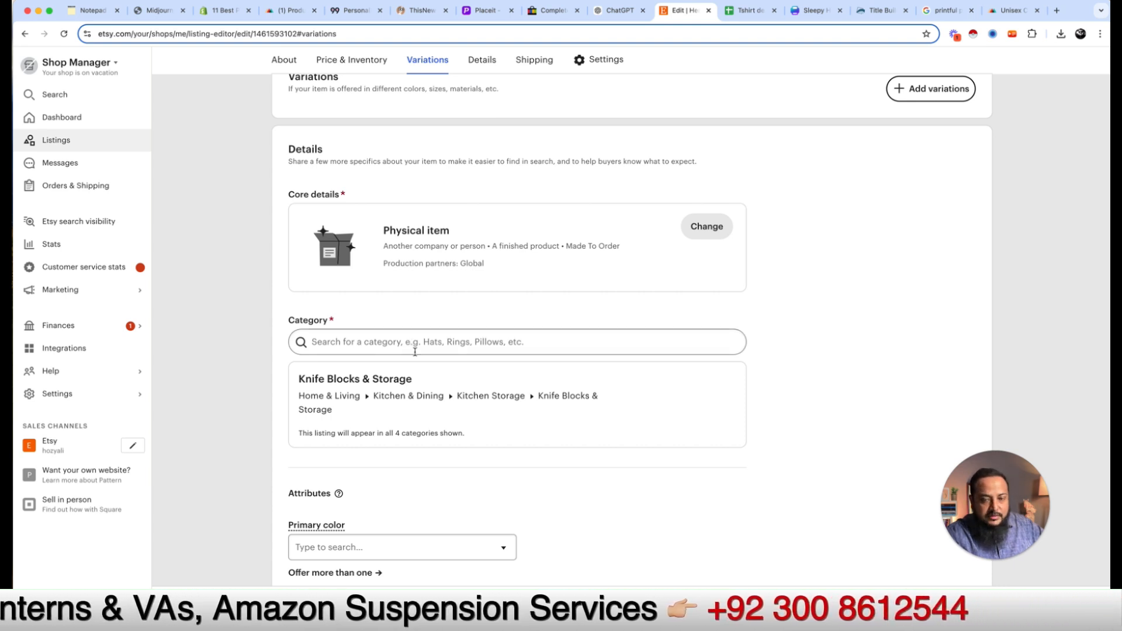
{"action": "scroll", "coordinate": [492, 458], "scroll_direction": "down", "scroll_amount": 3}
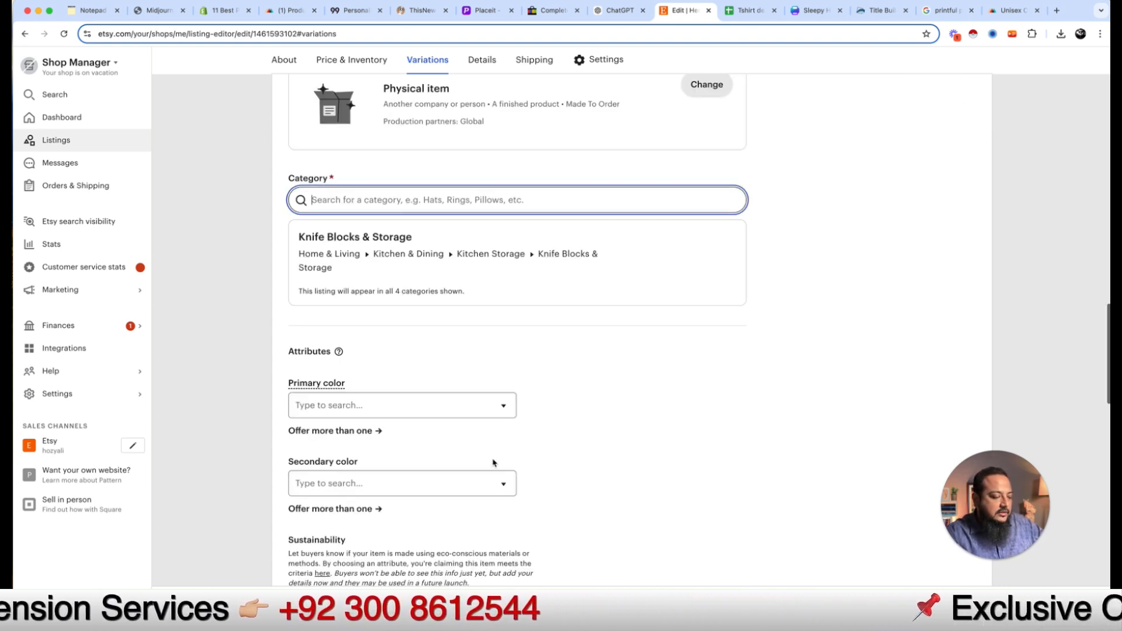
{"action": "scroll", "coordinate": [564, 405], "scroll_direction": "up", "scroll_amount": 4}
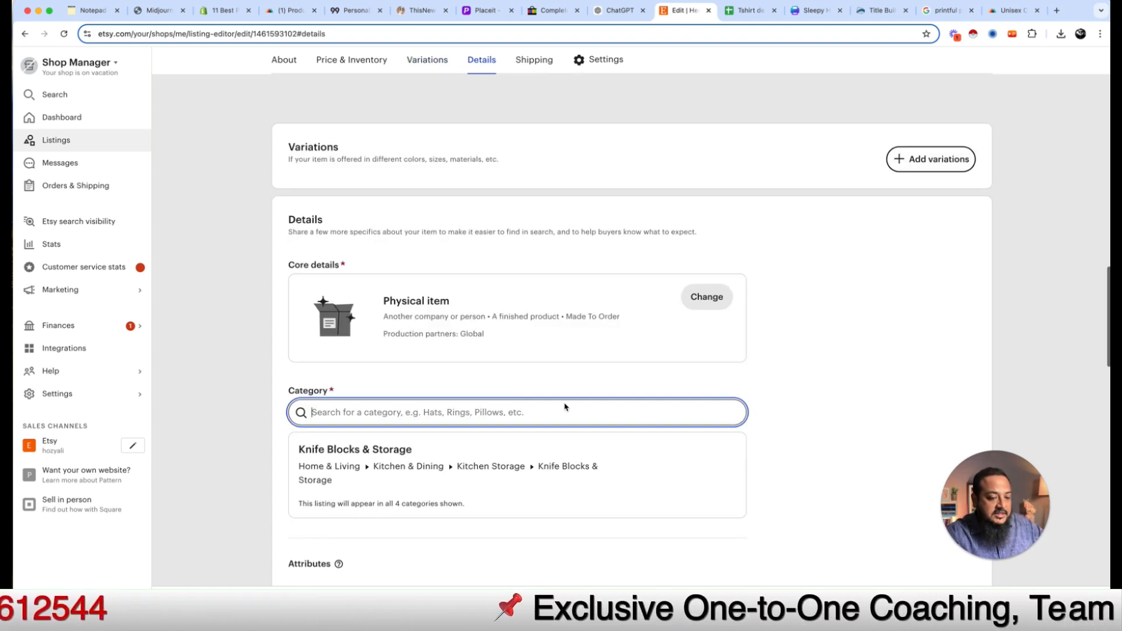
{"action": "scroll", "coordinate": [585, 433], "scroll_direction": "down", "scroll_amount": 2}
{"action": "scroll", "coordinate": [585, 434], "scroll_direction": "down", "scroll_amount": 7}
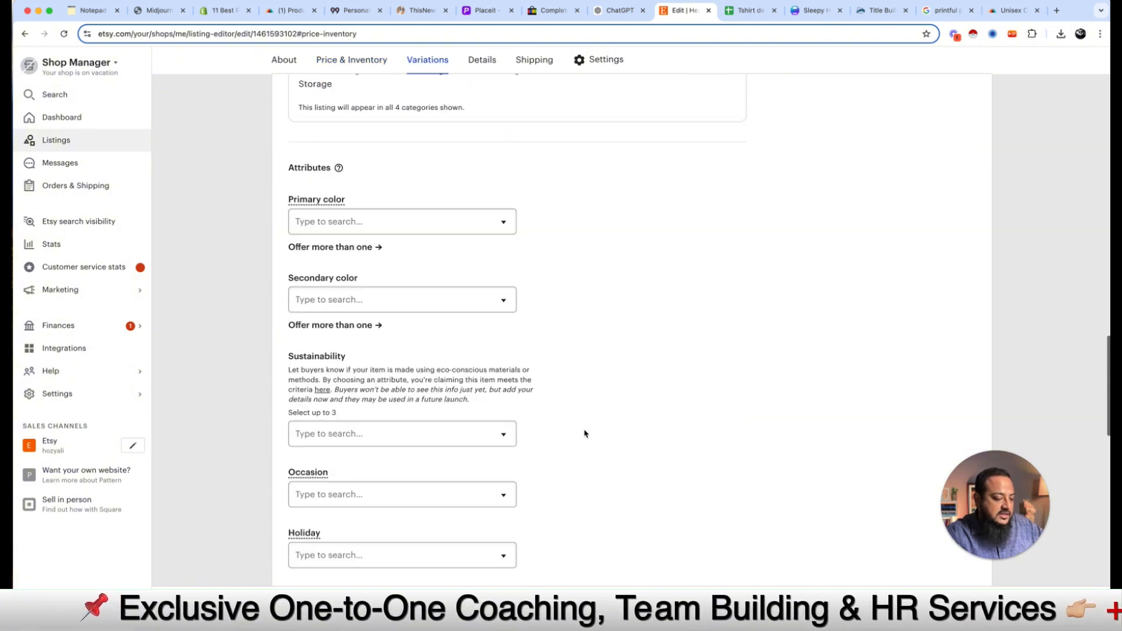
{"action": "scroll", "coordinate": [585, 434], "scroll_direction": "down", "scroll_amount": 5}
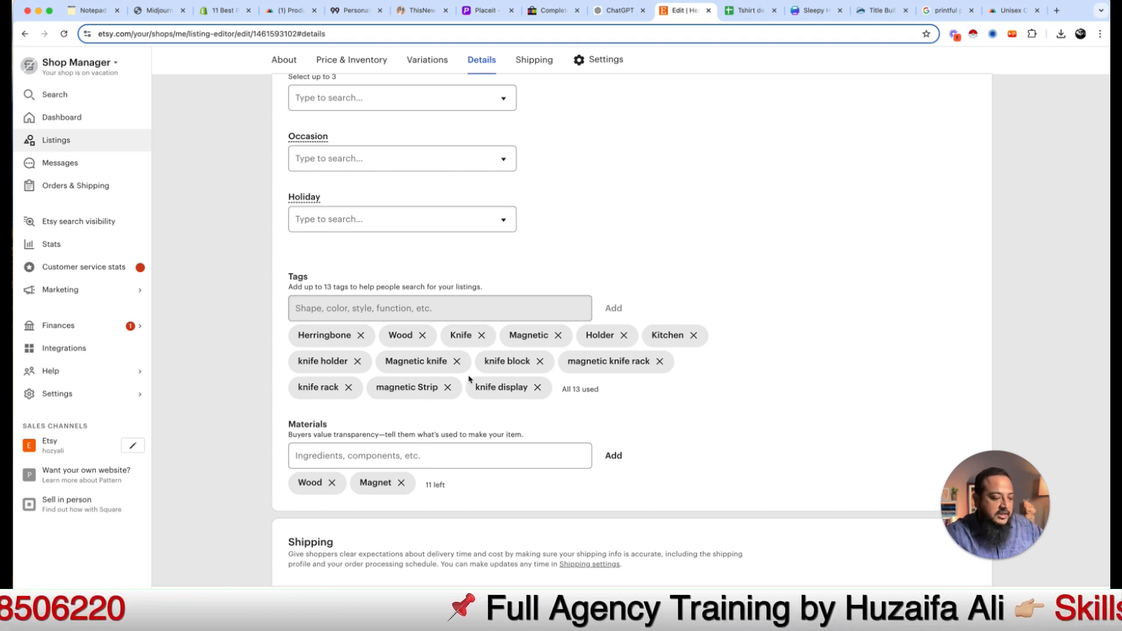
{"action": "scroll", "coordinate": [469, 379], "scroll_direction": "down", "scroll_amount": 2}
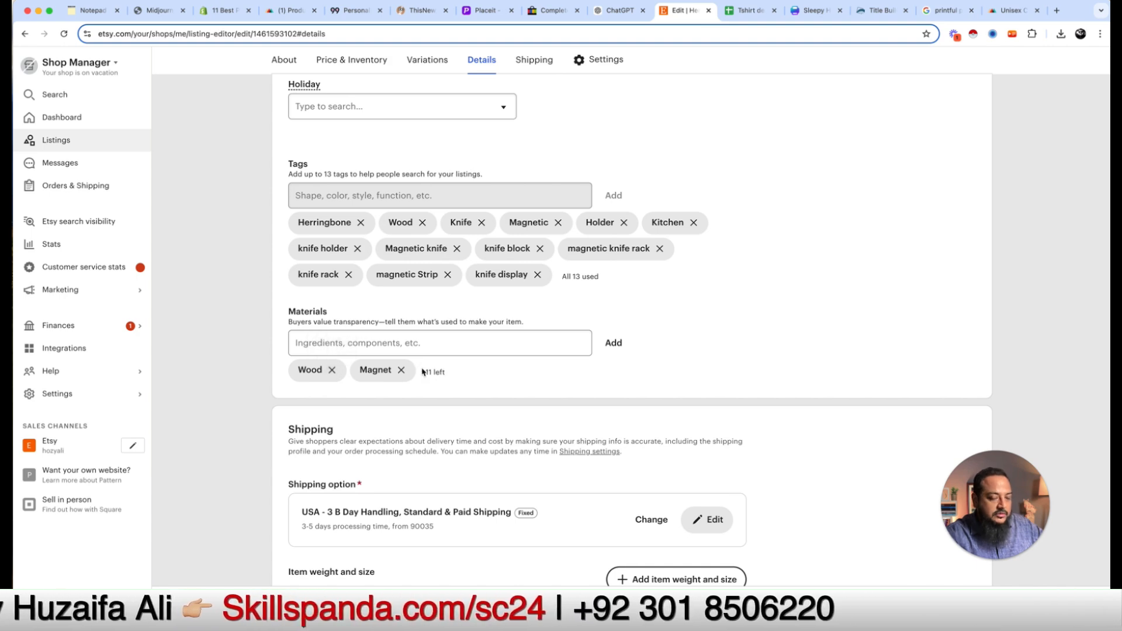
{"action": "scroll", "coordinate": [423, 372], "scroll_direction": "down", "scroll_amount": 4}
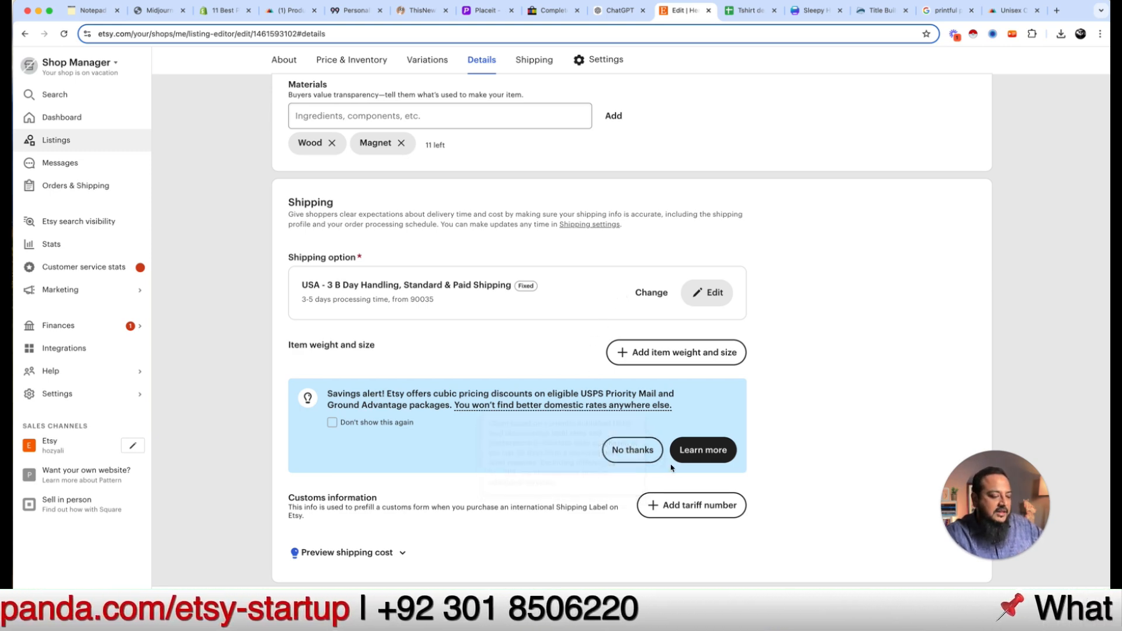
{"action": "scroll", "coordinate": [672, 468], "scroll_direction": "down", "scroll_amount": 5}
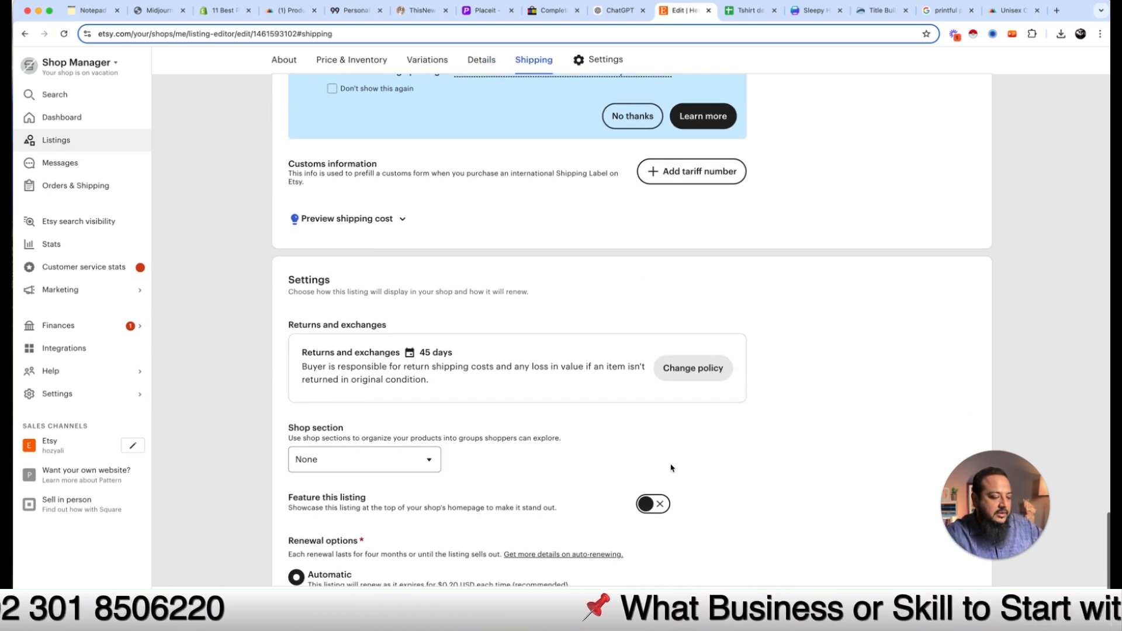
{"action": "scroll", "coordinate": [474, 450], "scroll_direction": "down", "scroll_amount": 3}
{"action": "scroll", "coordinate": [529, 354], "scroll_direction": "up", "scroll_amount": 15}
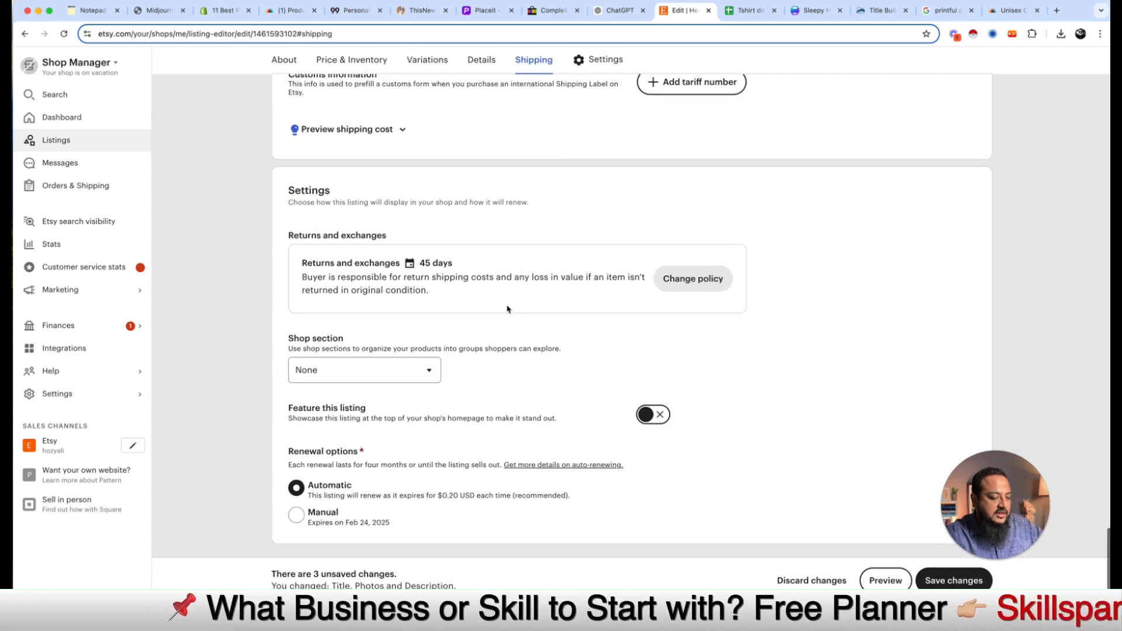
{"action": "scroll", "coordinate": [604, 356], "scroll_direction": "up", "scroll_amount": 3}
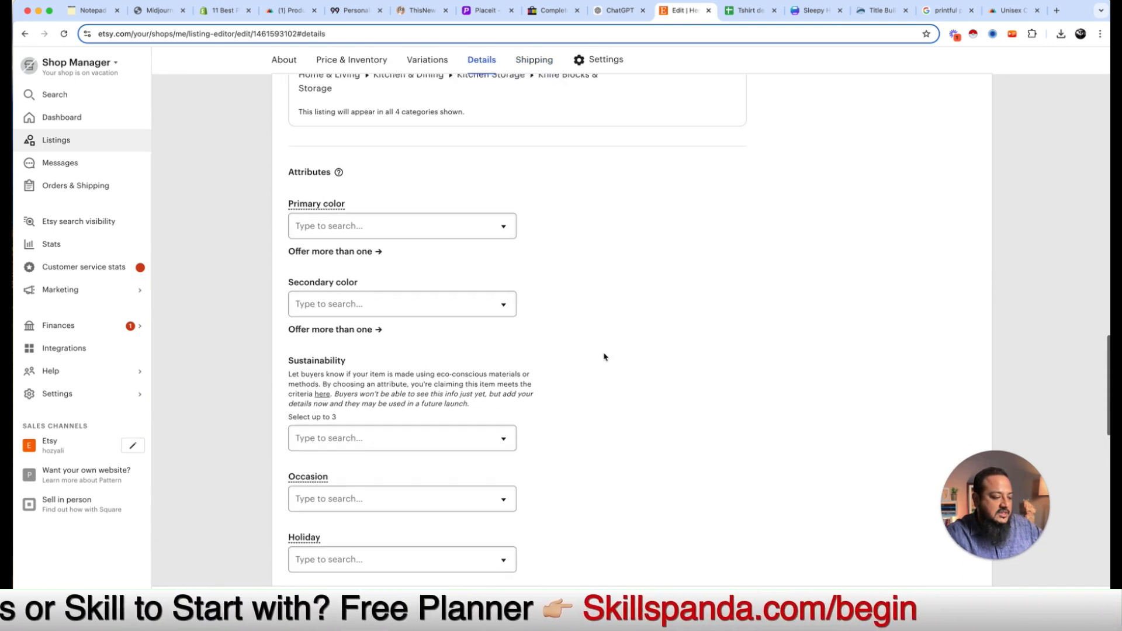
{"action": "scroll", "coordinate": [627, 261], "scroll_direction": "up", "scroll_amount": 12}
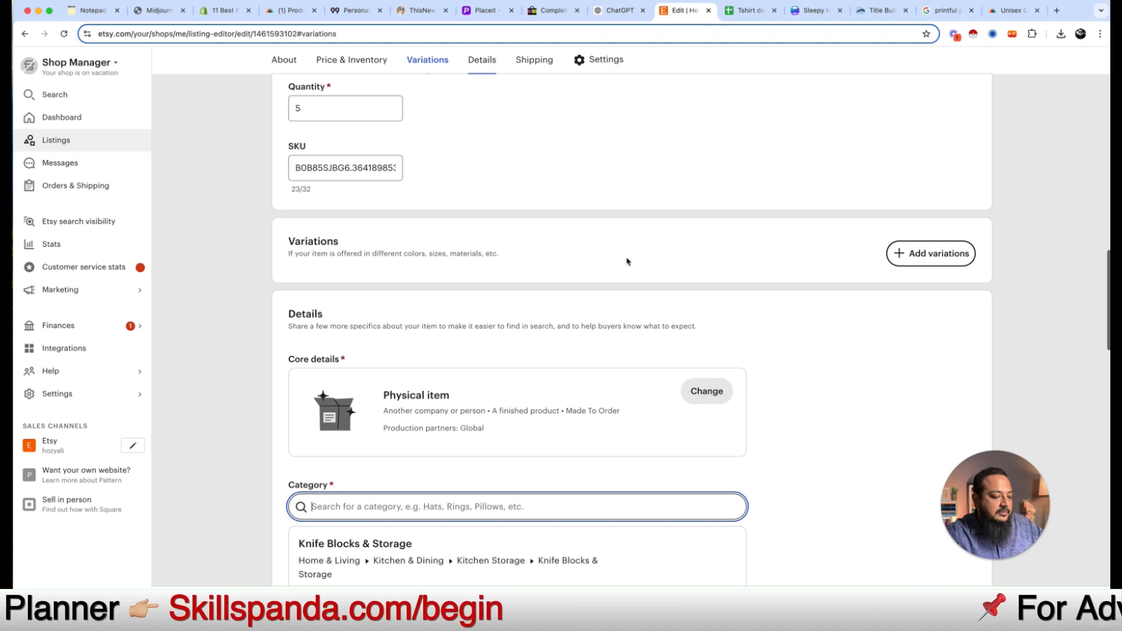
Step: Add a Primary color variation with Black as its only option and let prices vary
{"action": "left_click", "coordinate": [932, 275]}
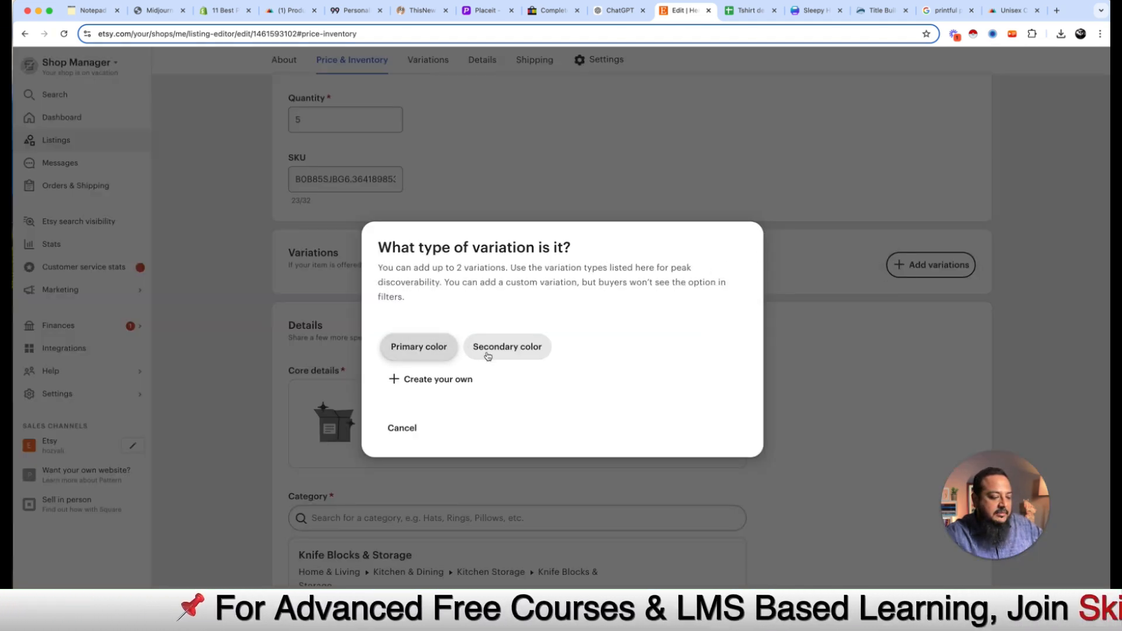
{"action": "left_click", "coordinate": [429, 351]}
{"action": "left_click", "coordinate": [474, 406]}
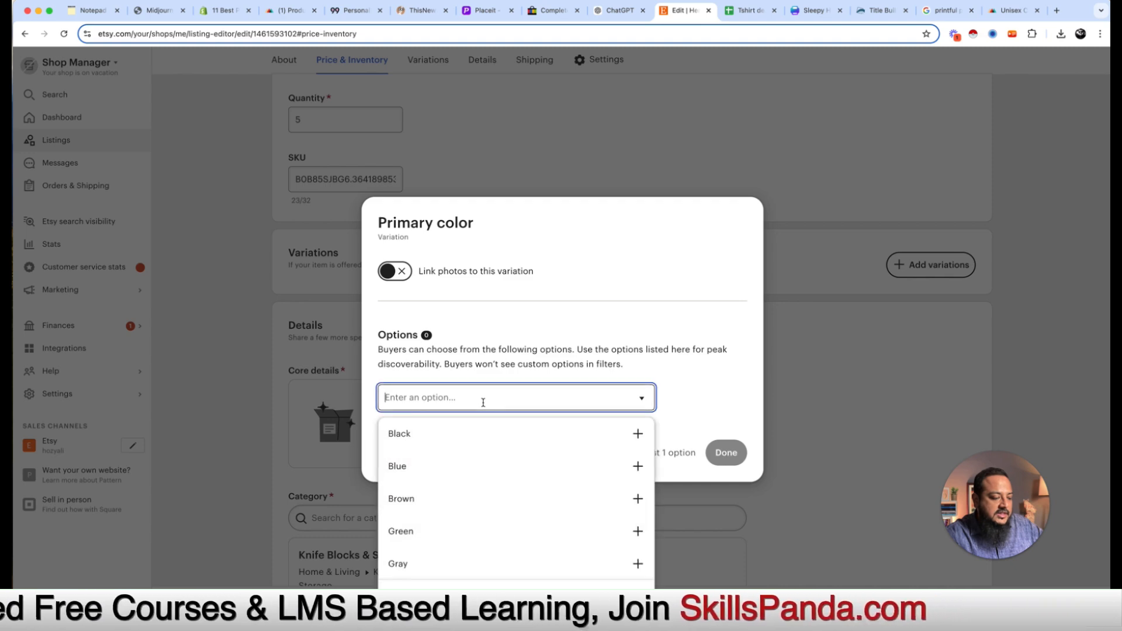
{"action": "left_click", "coordinate": [456, 433]}
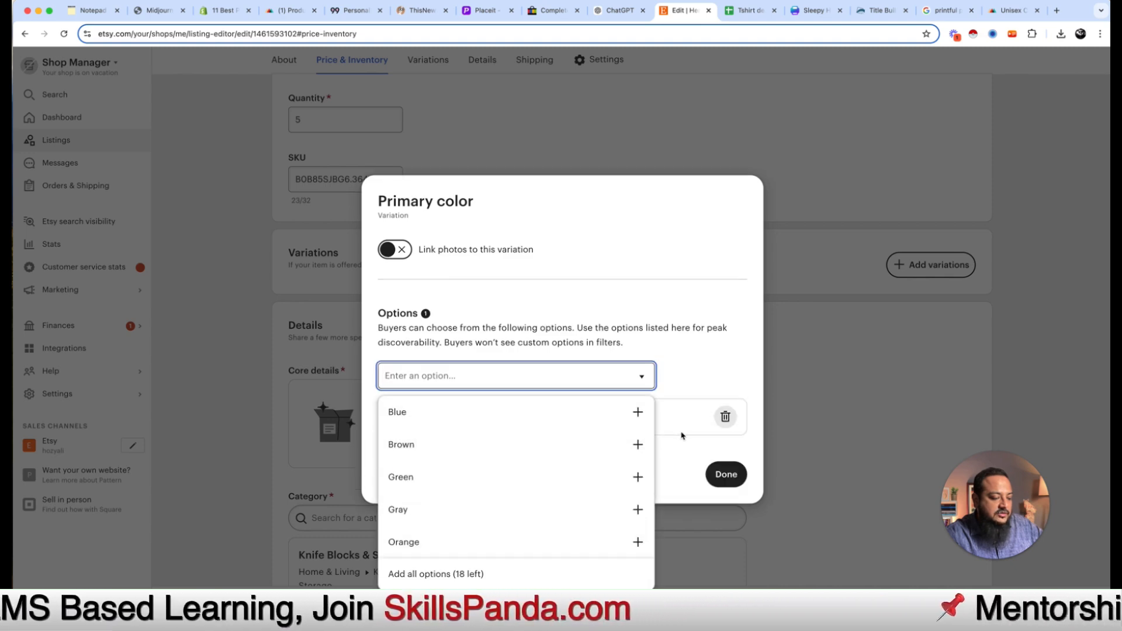
{"action": "left_click", "coordinate": [703, 377]}
{"action": "left_click", "coordinate": [716, 471]}
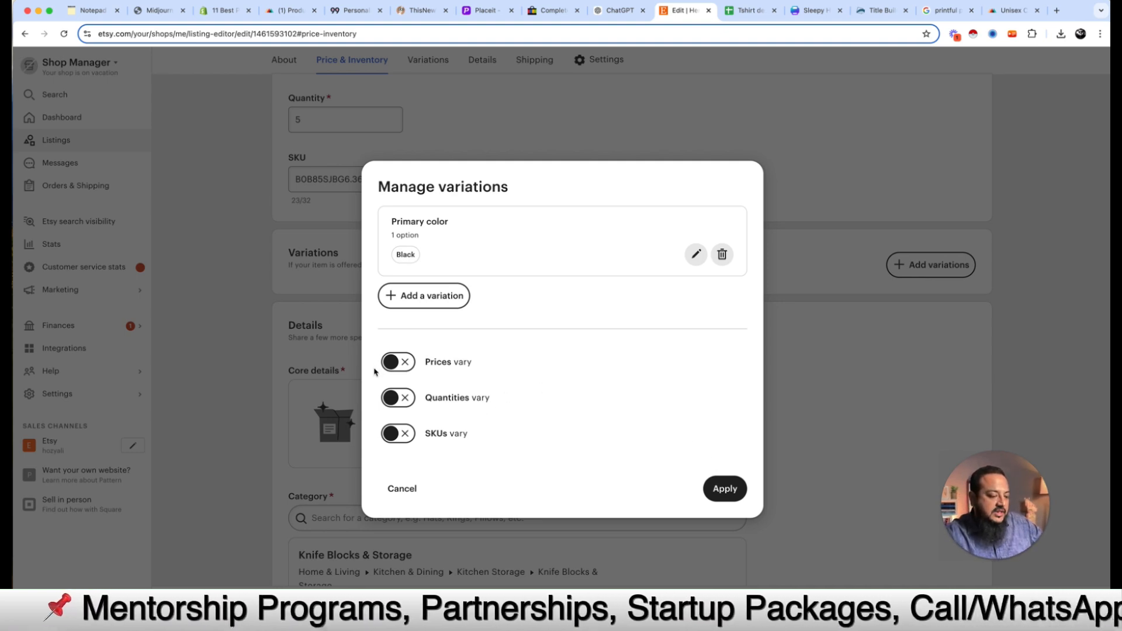
{"action": "left_click", "coordinate": [402, 367]}
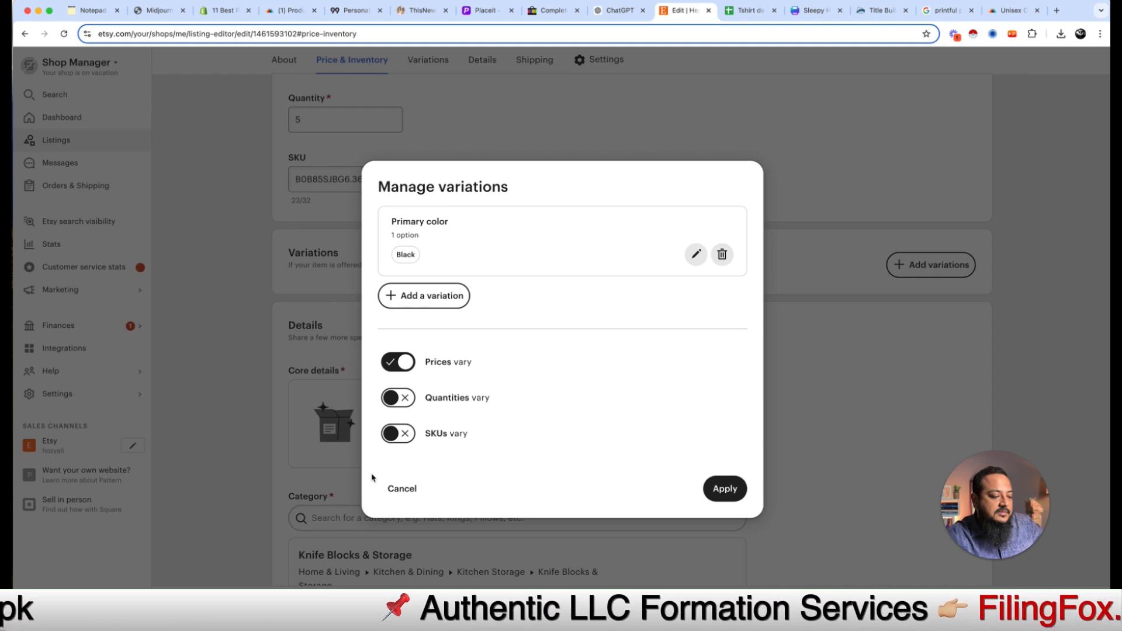
Step: Start a second custom variation, abandon it, and apply the variation settings
{"action": "left_click", "coordinate": [428, 307]}
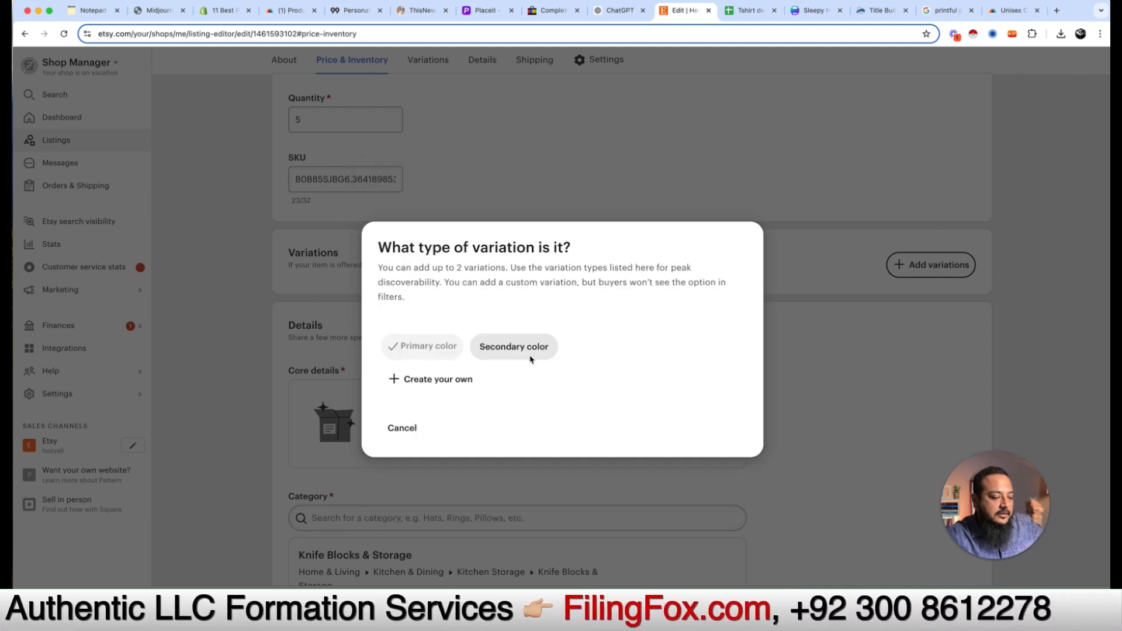
{"action": "left_click", "coordinate": [438, 385]}
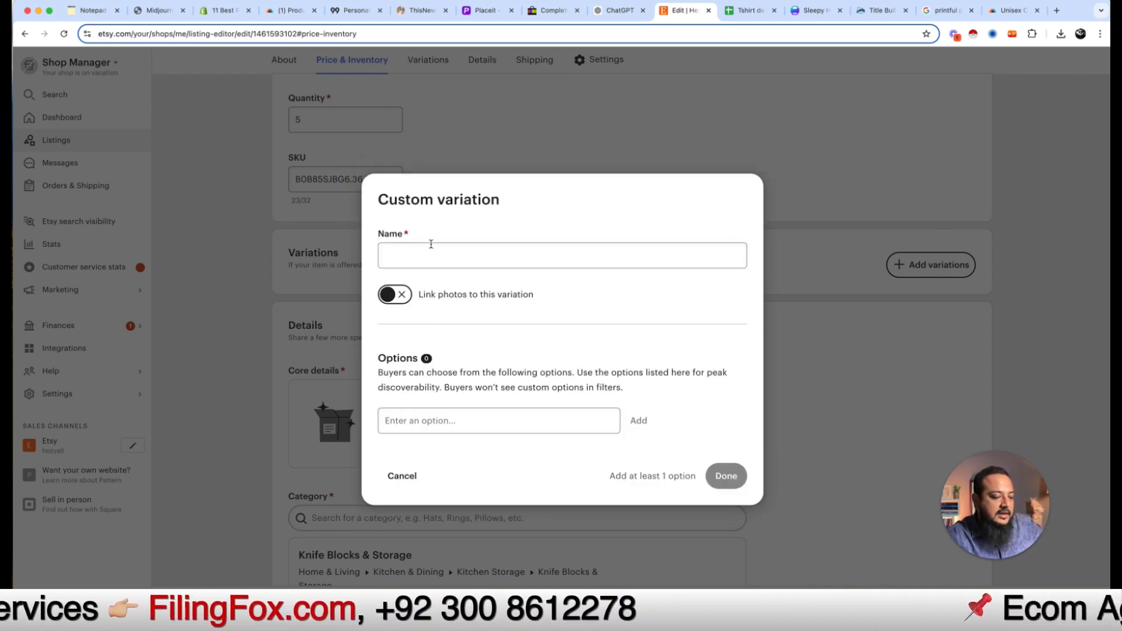
{"action": "left_click", "coordinate": [413, 482]}
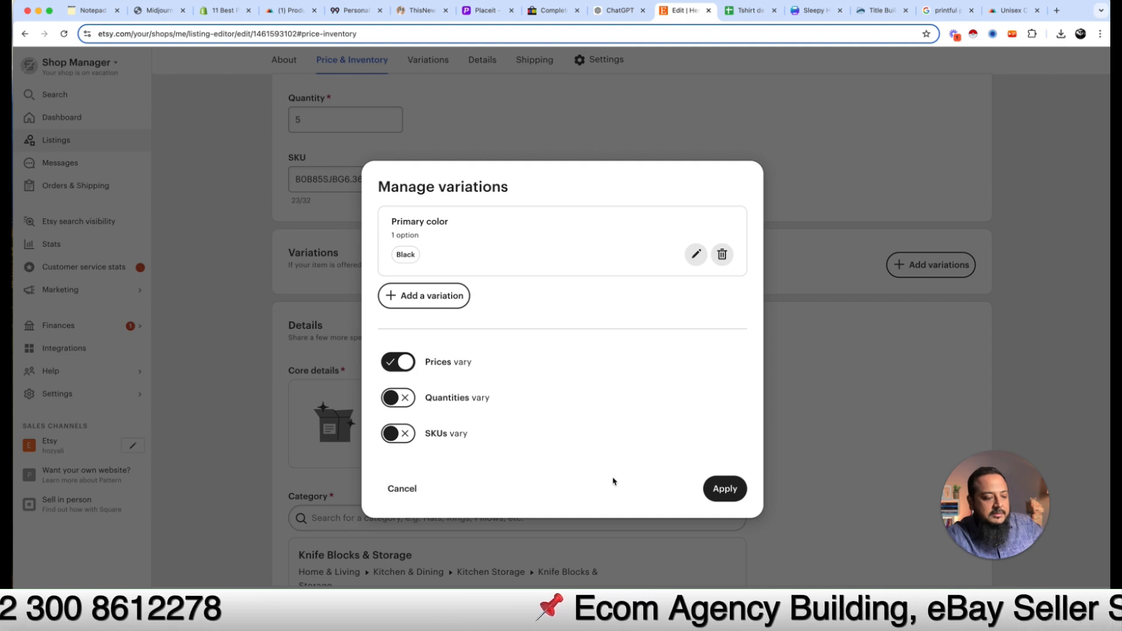
{"action": "left_click", "coordinate": [725, 489]}
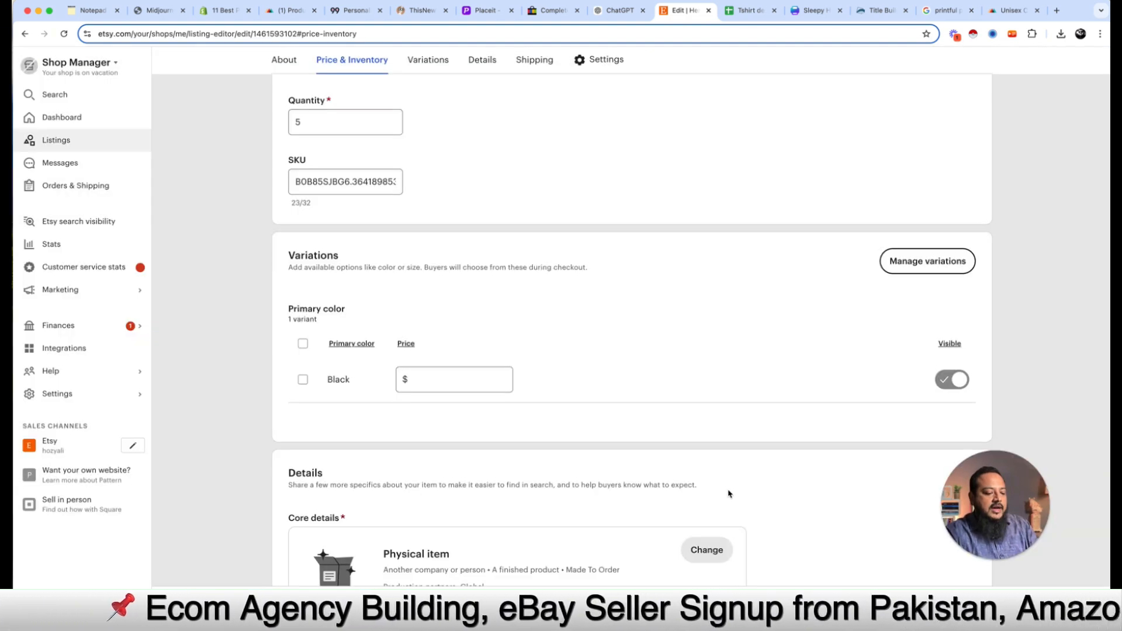
Step: Price the Black variant at $49.00, raising the estimated profit to $43.89
{"action": "scroll", "coordinate": [787, 277], "scroll_direction": "up", "scroll_amount": 15}
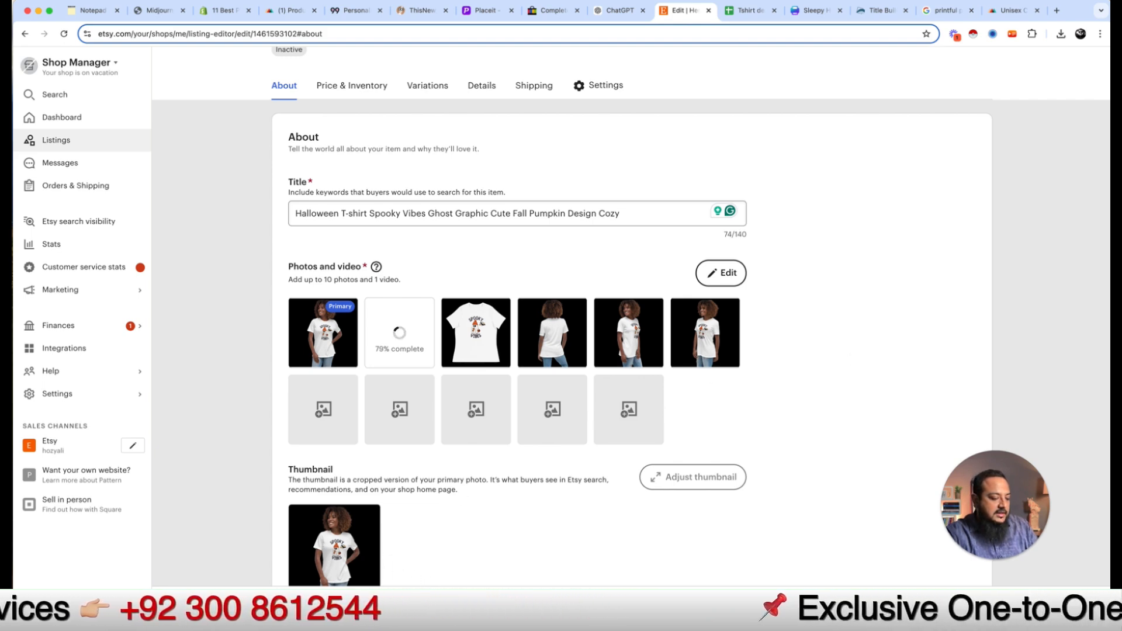
{"action": "scroll", "coordinate": [537, 511], "scroll_direction": "down", "scroll_amount": 10}
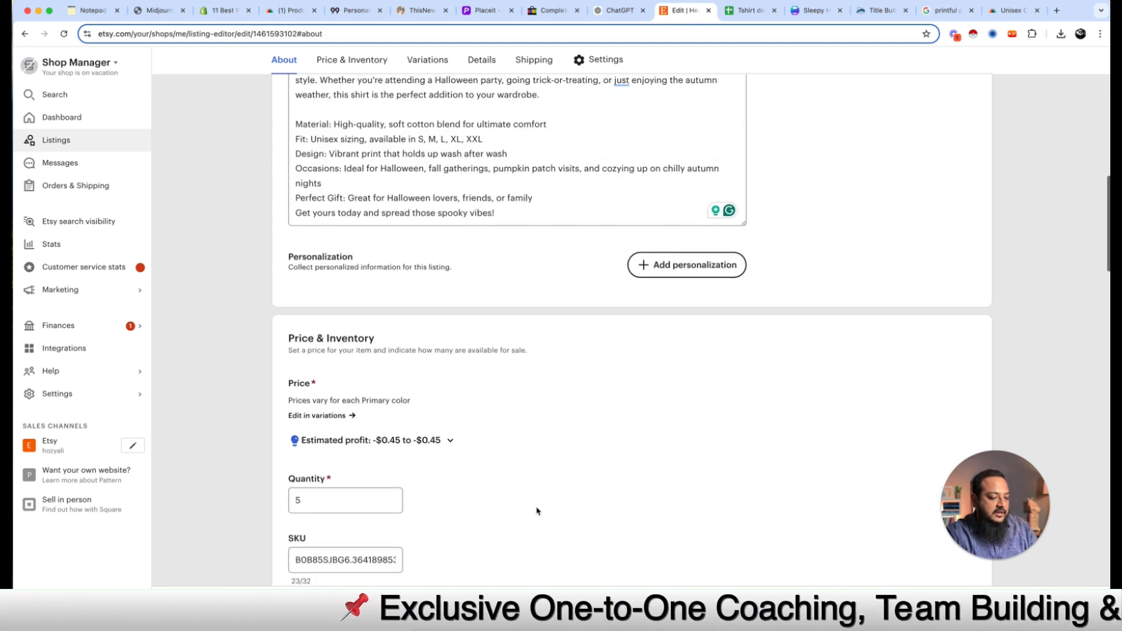
{"action": "scroll", "coordinate": [538, 511], "scroll_direction": "down", "scroll_amount": 4}
{"action": "scroll", "coordinate": [526, 501], "scroll_direction": "down", "scroll_amount": 2}
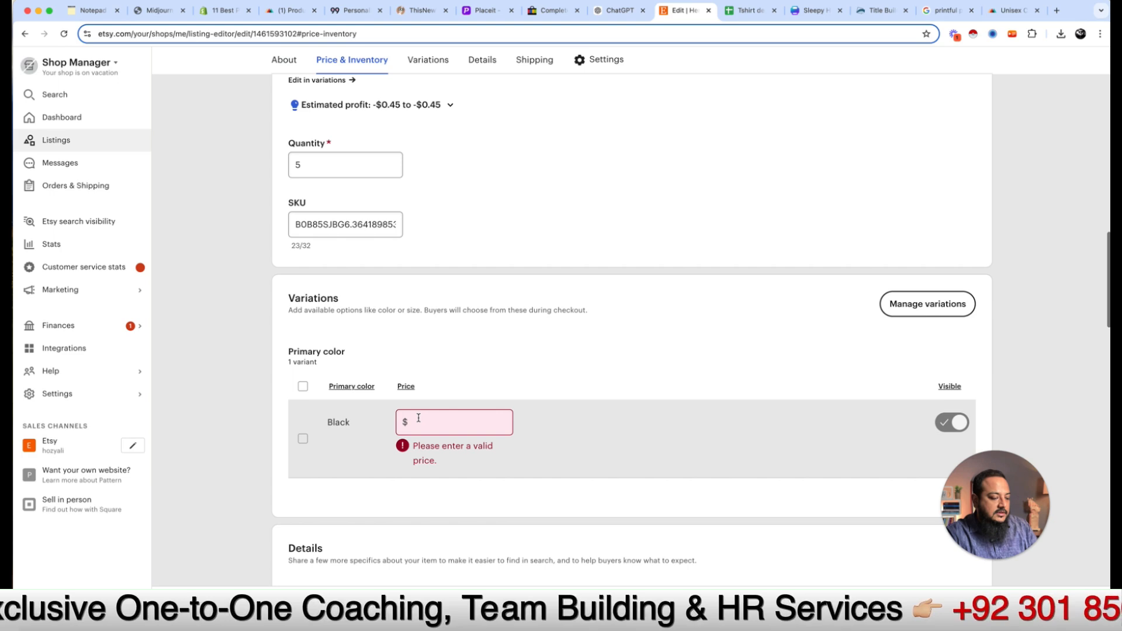
{"action": "left_click", "coordinate": [418, 419]}
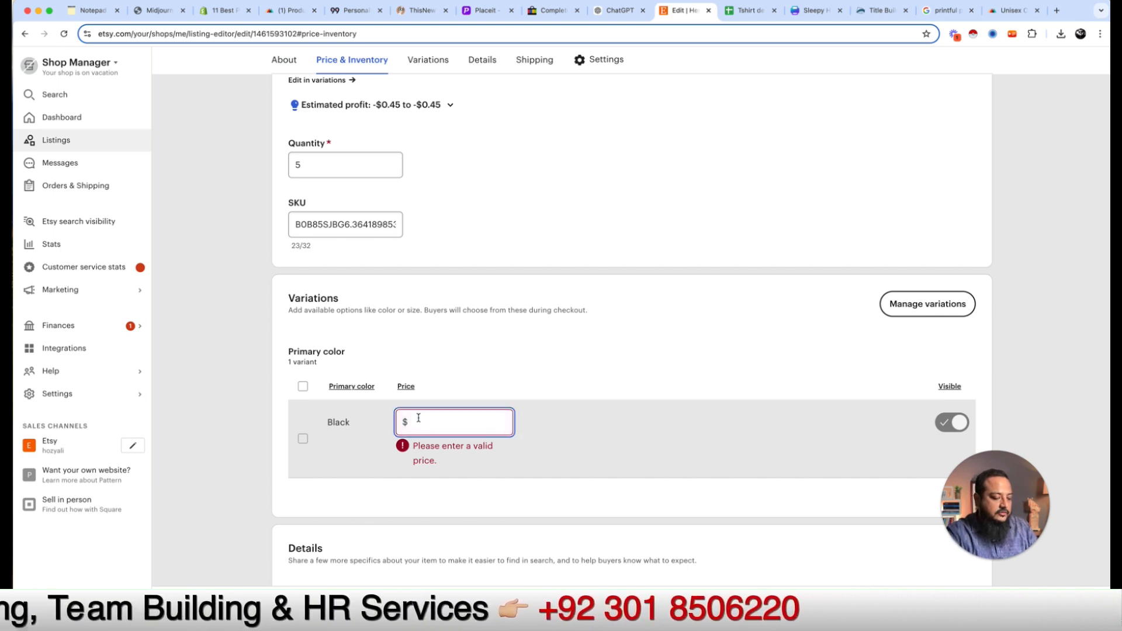
{"action": "type", "text": "49"}
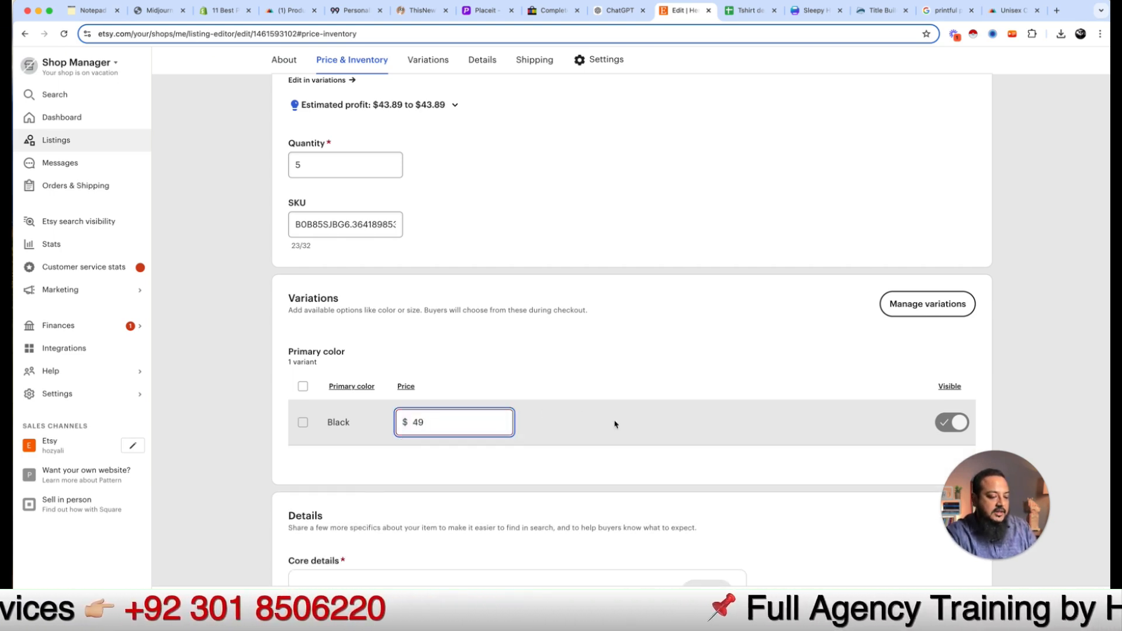
{"action": "left_click", "coordinate": [941, 423]}
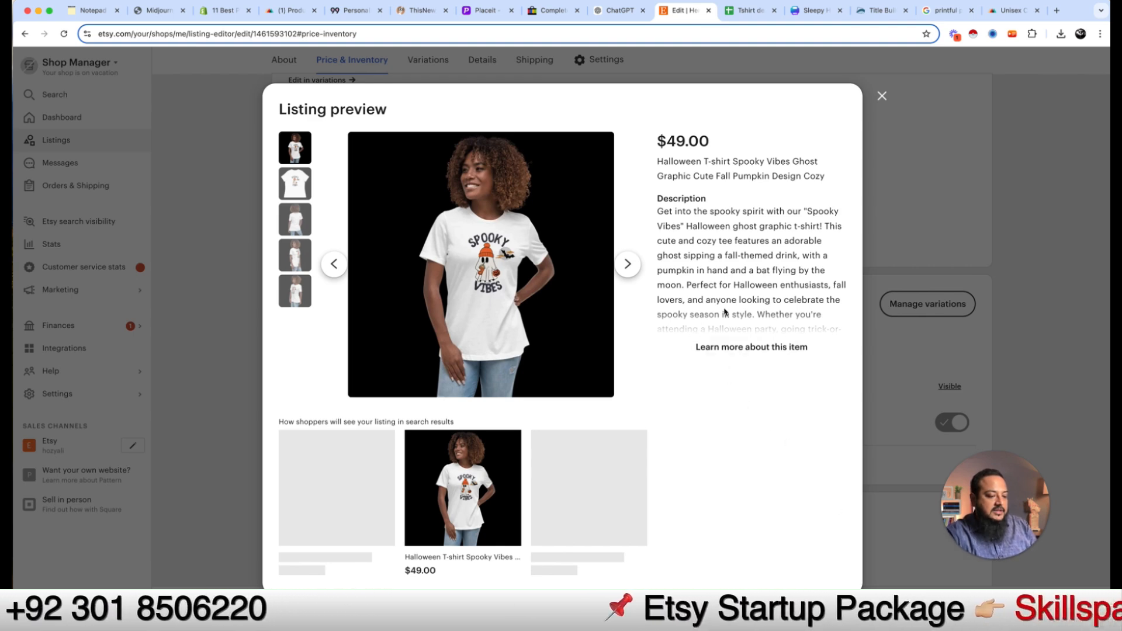
{"action": "left_click", "coordinate": [728, 349]}
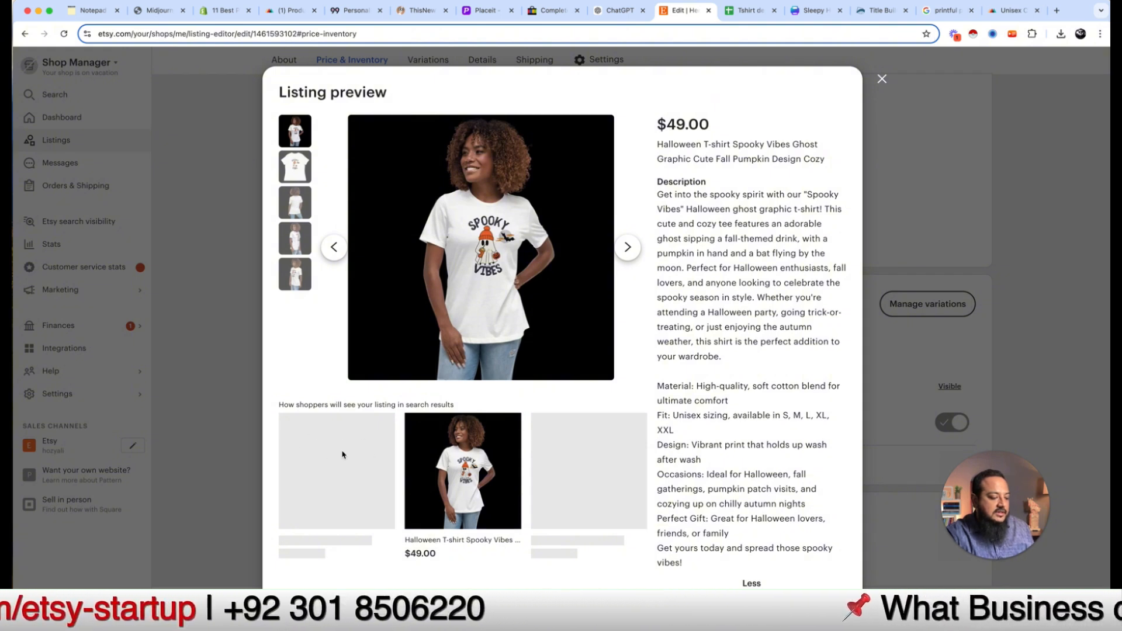
{"action": "left_click", "coordinate": [633, 251]}
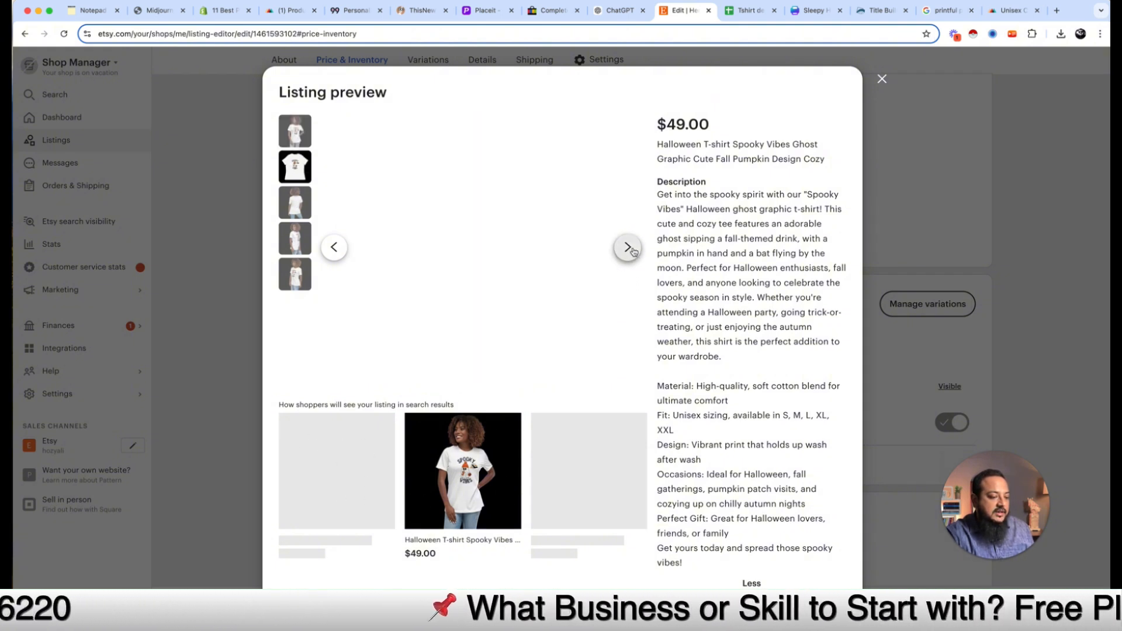
{"action": "left_click", "coordinate": [633, 250]}
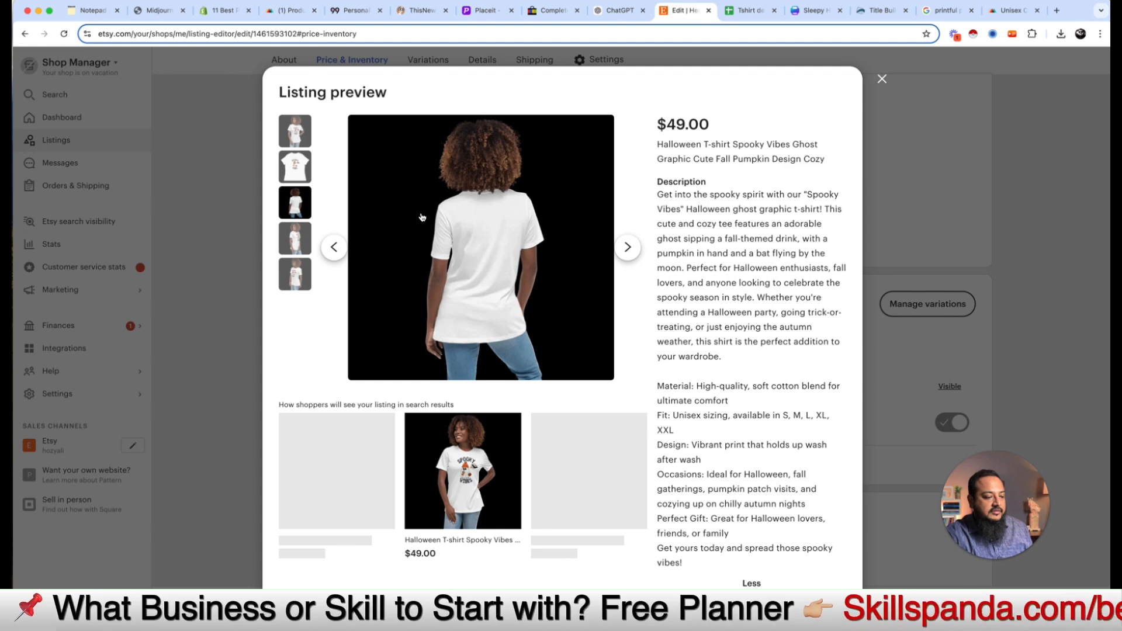
{"action": "left_click", "coordinate": [881, 81]}
{"action": "scroll", "coordinate": [619, 359], "scroll_direction": "down", "scroll_amount": 4}
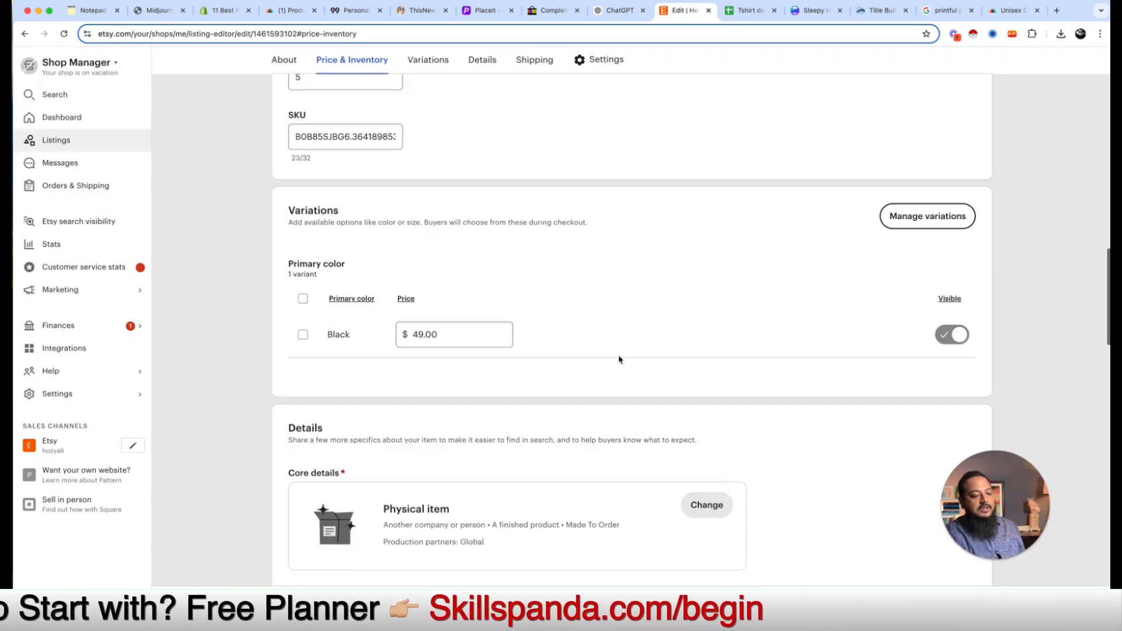
{"action": "scroll", "coordinate": [619, 358], "scroll_direction": "up", "scroll_amount": 12}
{"action": "scroll", "coordinate": [619, 359], "scroll_direction": "up", "scroll_amount": 10}
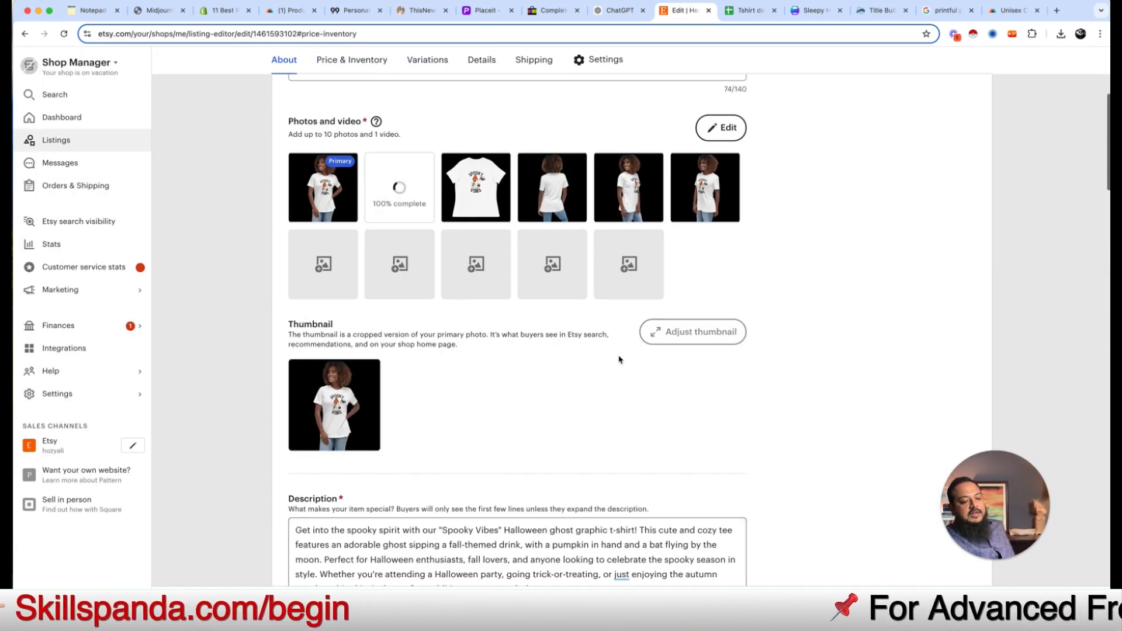
{"action": "scroll", "coordinate": [559, 271], "scroll_direction": "down", "scroll_amount": 3}
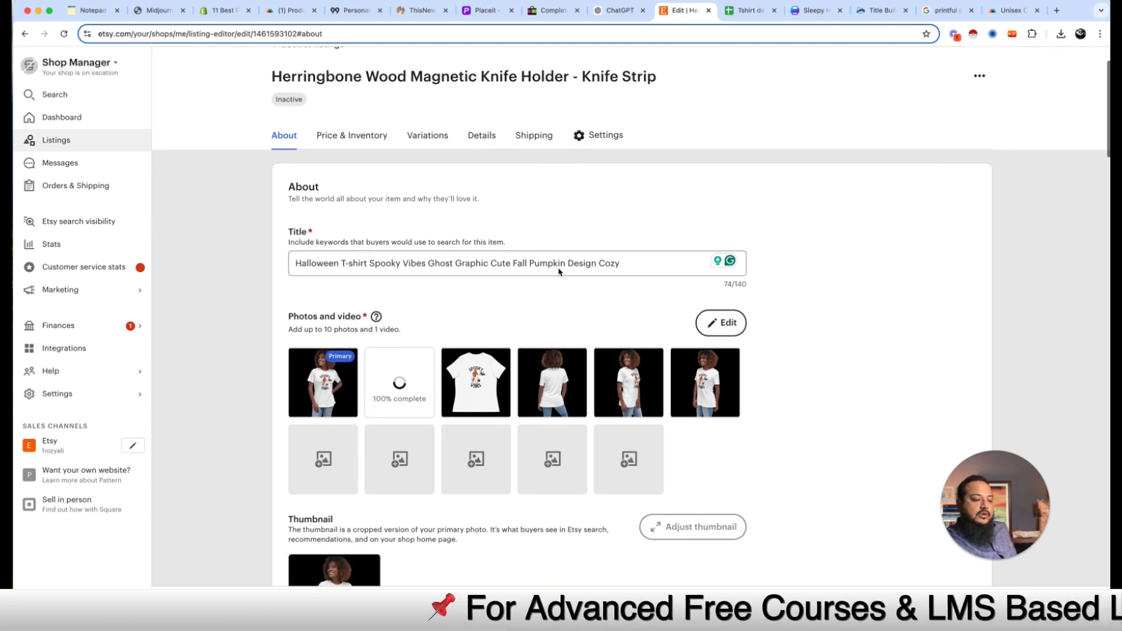
Step: Start a new Printful basic order to reach Add products, then return to the outline notepad
{"action": "left_click", "coordinate": [276, 12]}
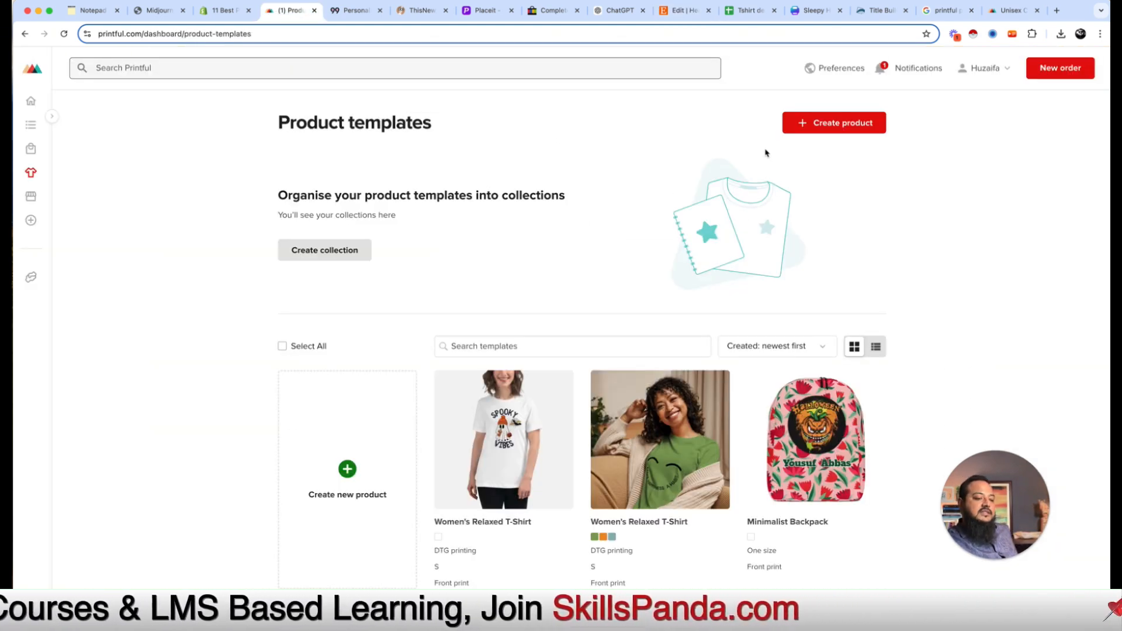
{"action": "left_click", "coordinate": [1069, 71]}
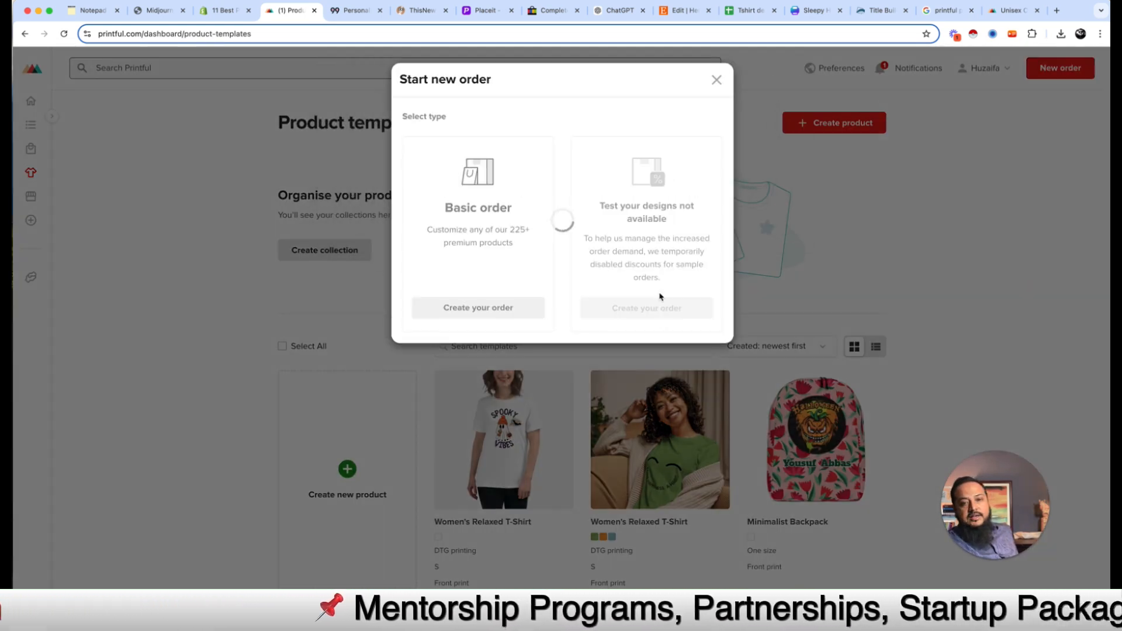
{"action": "left_click", "coordinate": [469, 281]}
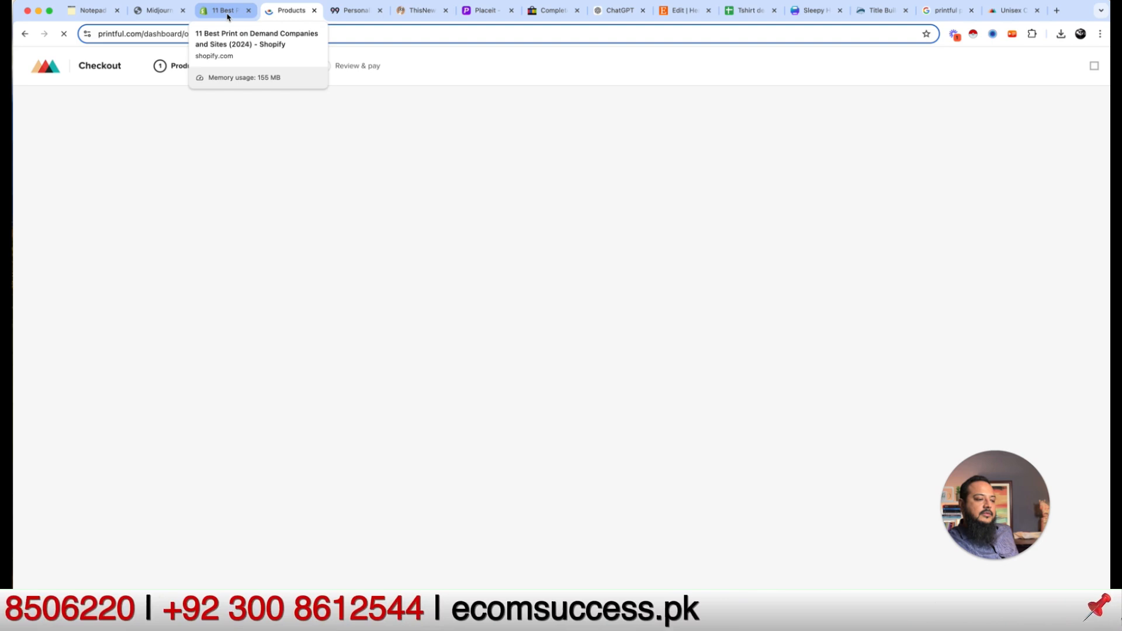
{"action": "left_click", "coordinate": [228, 17]}
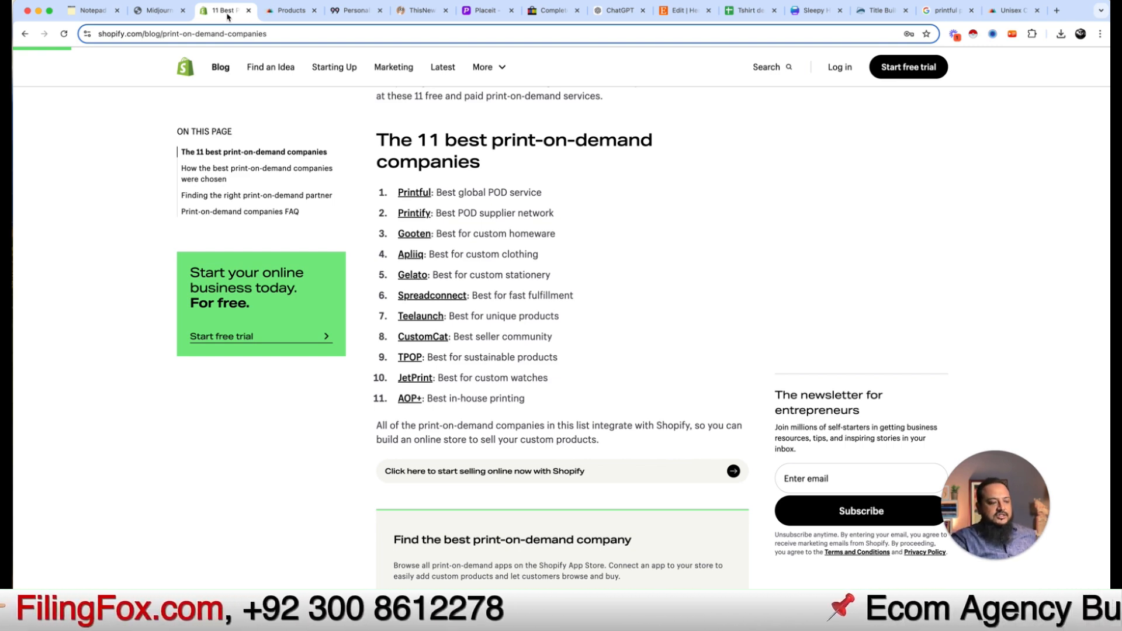
{"action": "left_click", "coordinate": [285, 8]}
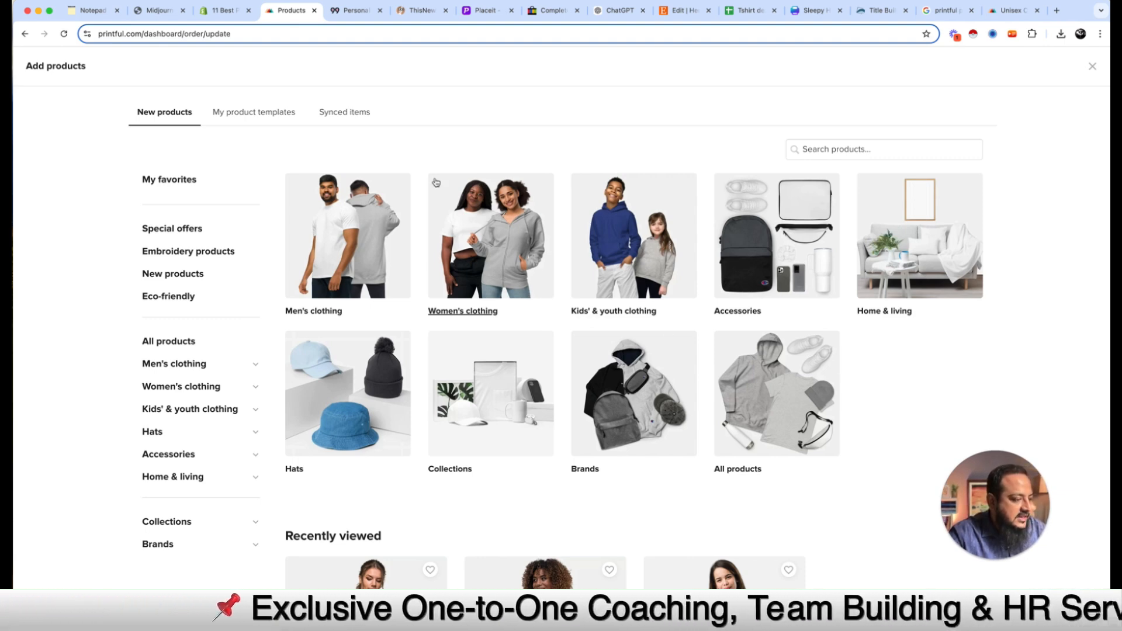
{"action": "left_click", "coordinate": [89, 12]}
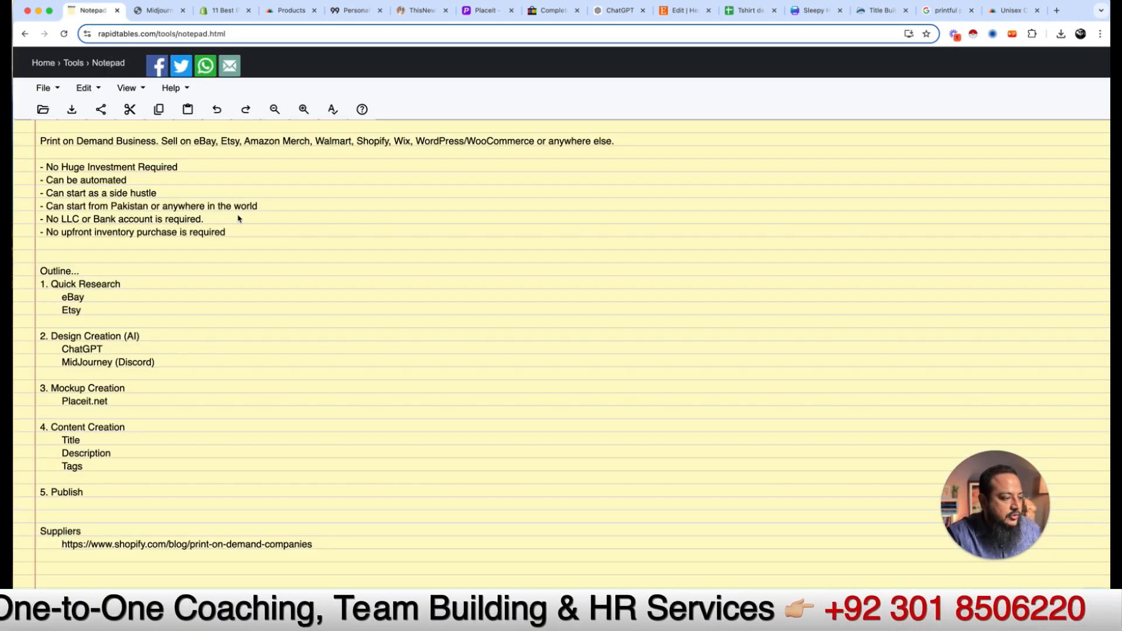
Step: Add eBay and an indented Etsy line under 5. Publish in the outline
{"action": "left_click", "coordinate": [115, 491]}
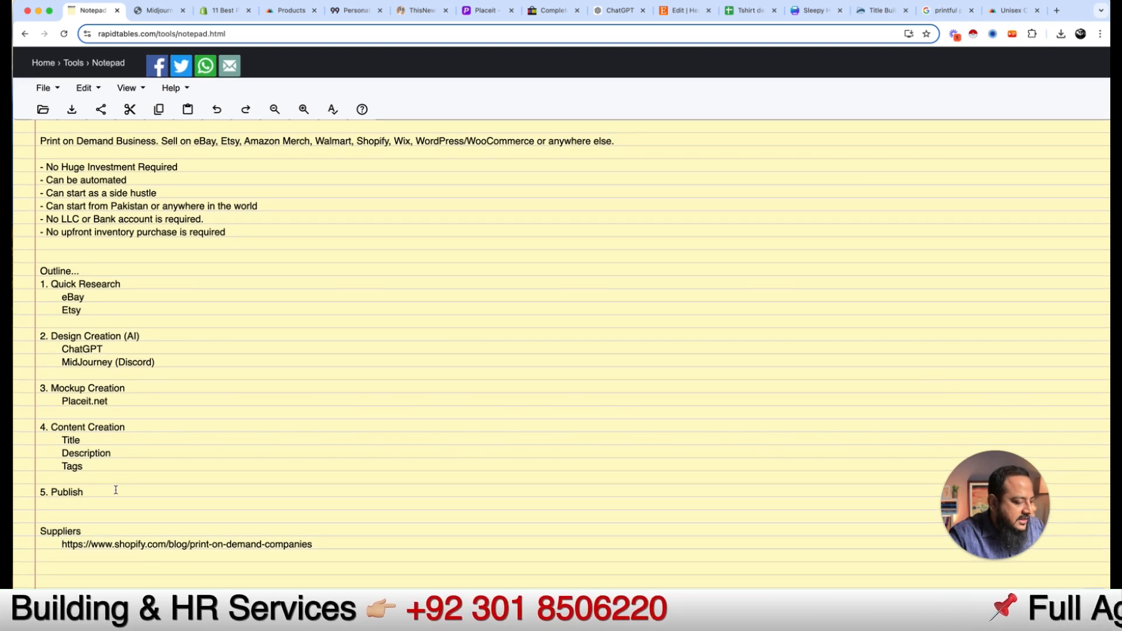
{"action": "key", "text": "Return"}
{"action": "type", "text": "eBay"}
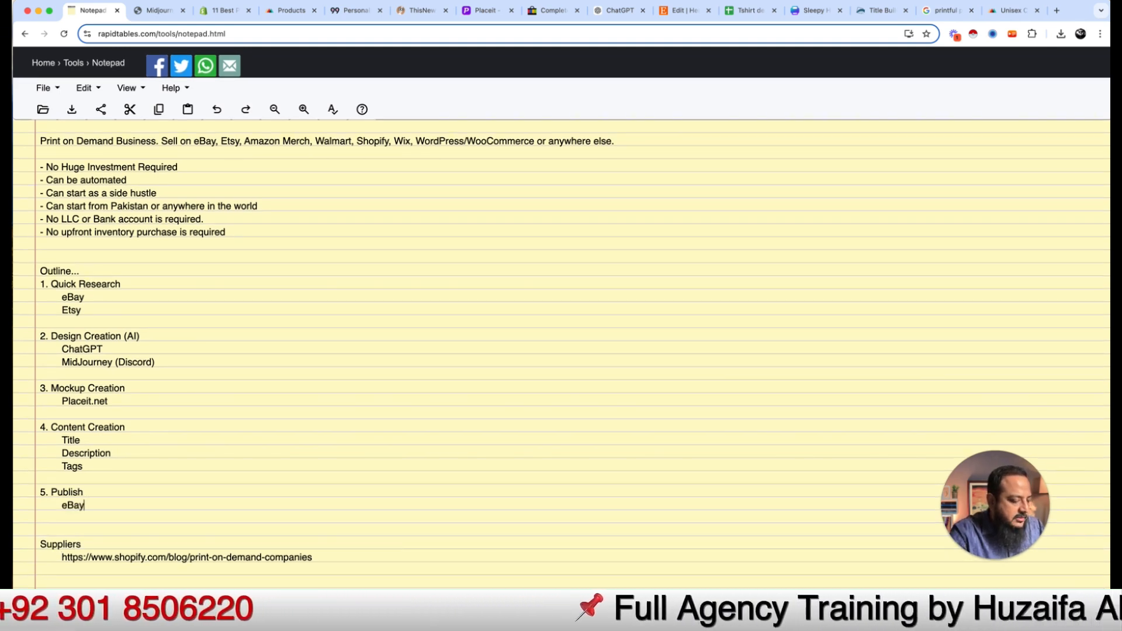
{"action": "key", "text": "Return"}
{"action": "key", "text": "Tab"}
{"action": "type", "text": "Etsy"}
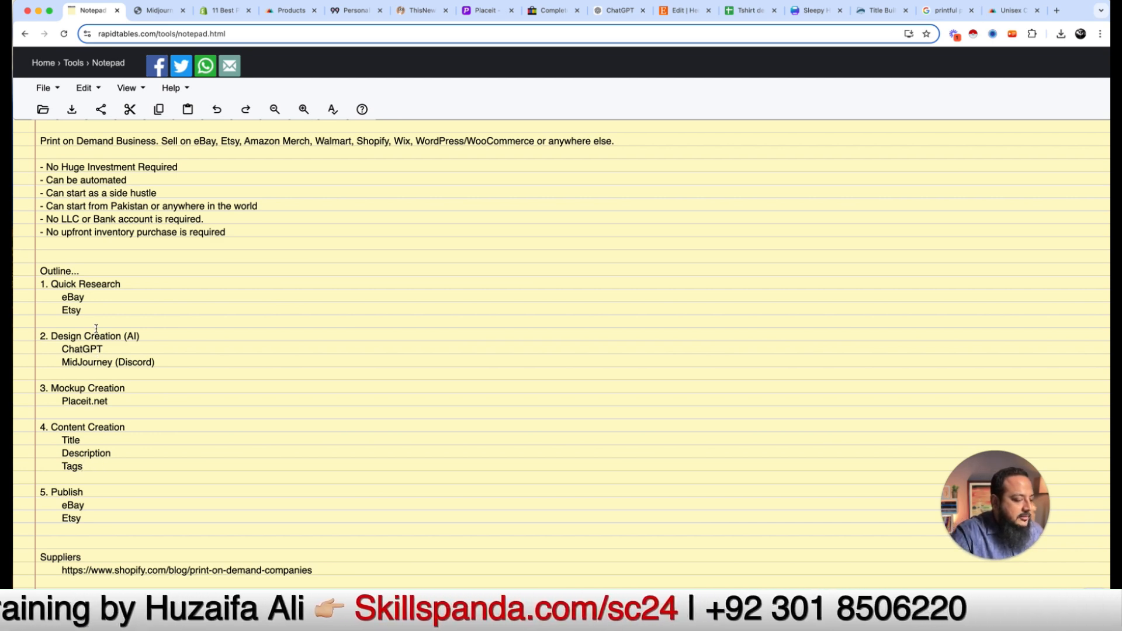
Step: Add Canva on a new line below MidJourney (Discord) under Design Creation (AI)
{"action": "left_click", "coordinate": [84, 310]}
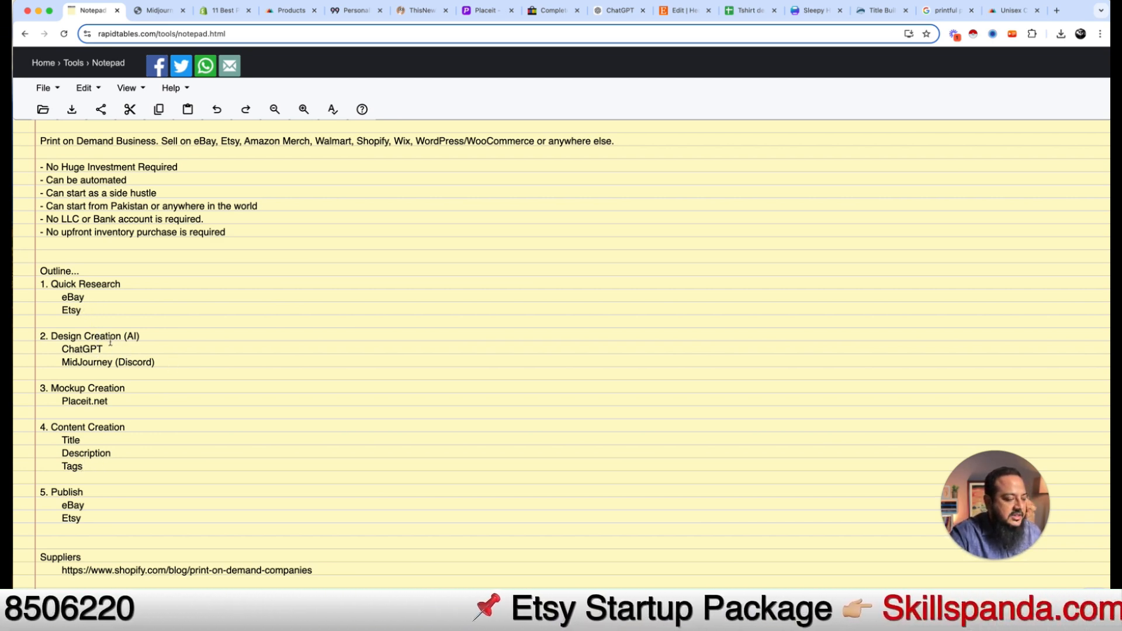
{"action": "left_click", "coordinate": [107, 348]}
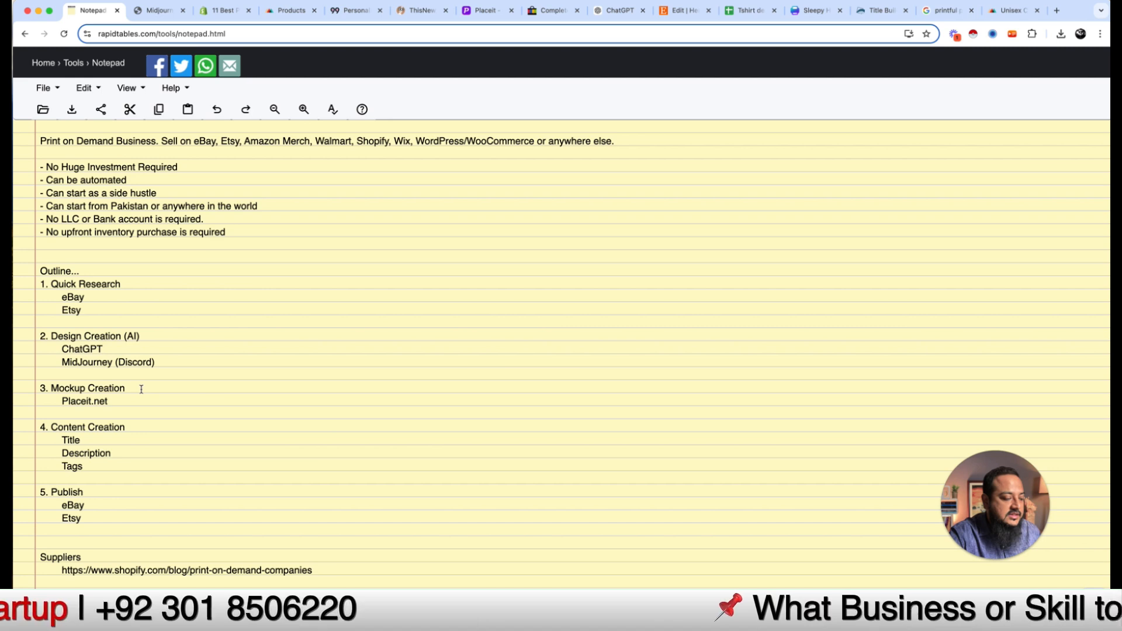
{"action": "key", "text": "Return"}
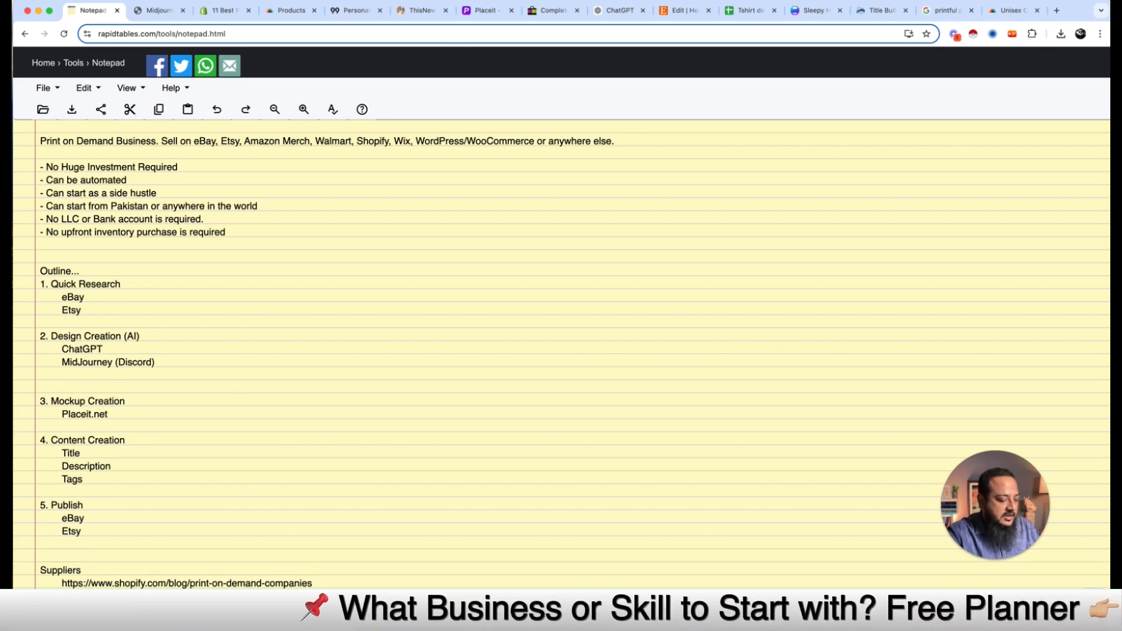
{"action": "type", "text": "canva"}
{"action": "key", "text": "BackSpace"}
{"action": "key", "text": "BackSpace"}
{"action": "key", "text": "BackSpace"}
{"action": "key", "text": "BackSpace"}
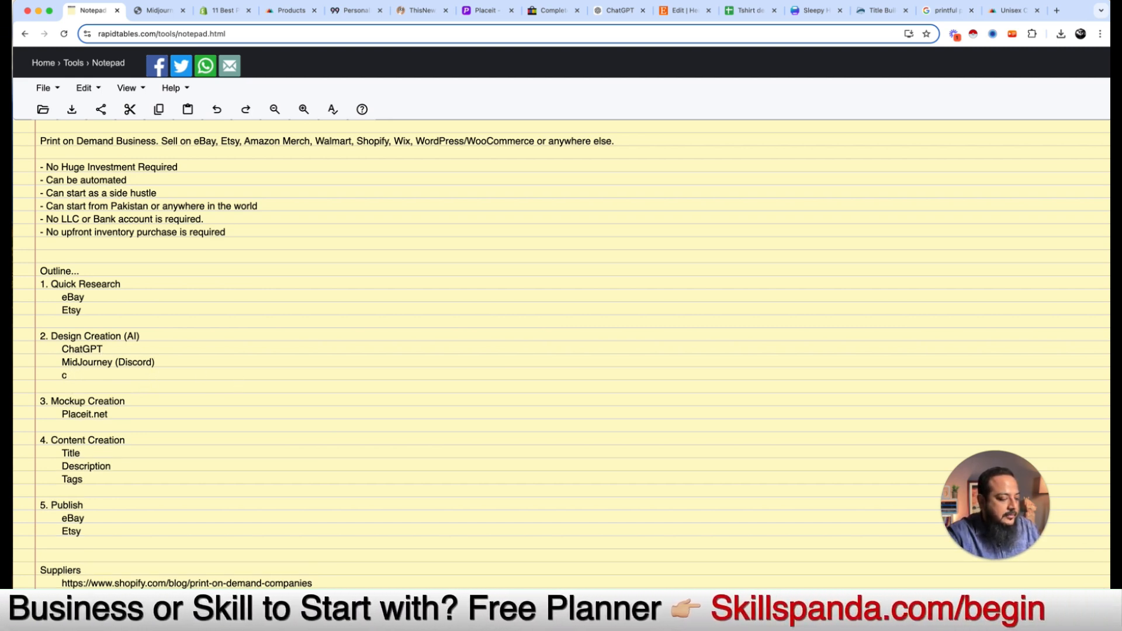
{"action": "type", "text": "Ca"}
{"action": "key", "text": "BackSpace"}
{"action": "key", "text": "BackSpace"}
{"action": "key", "text": "BackSpace"}
{"action": "type", "text": "Canva"}
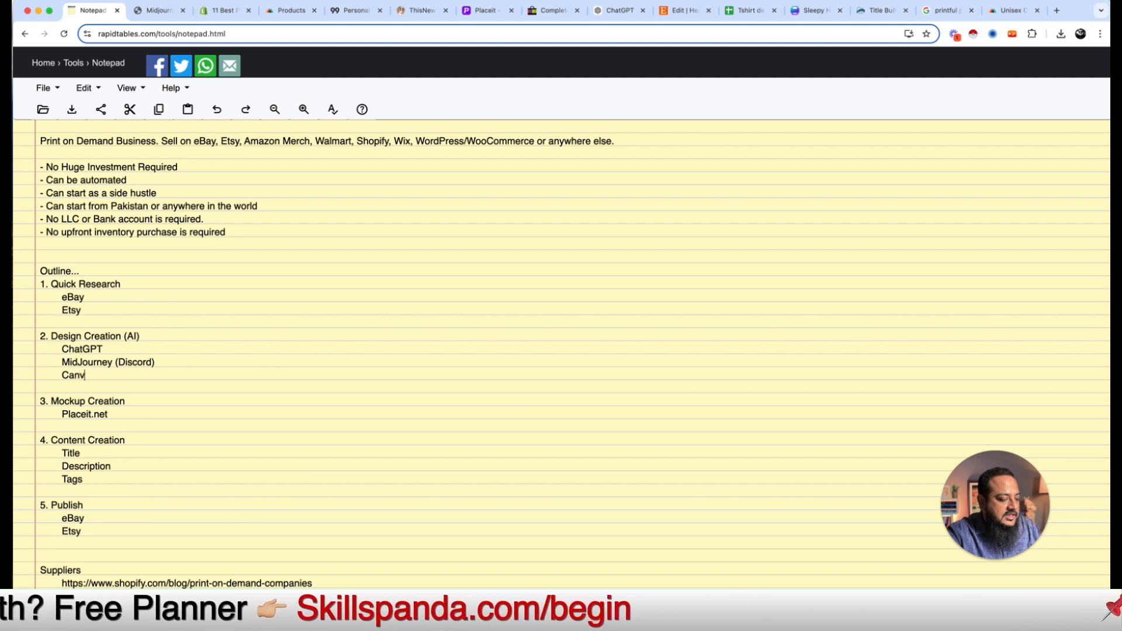
{"action": "key", "text": "Return"}
{"action": "key", "text": "BackSpace"}
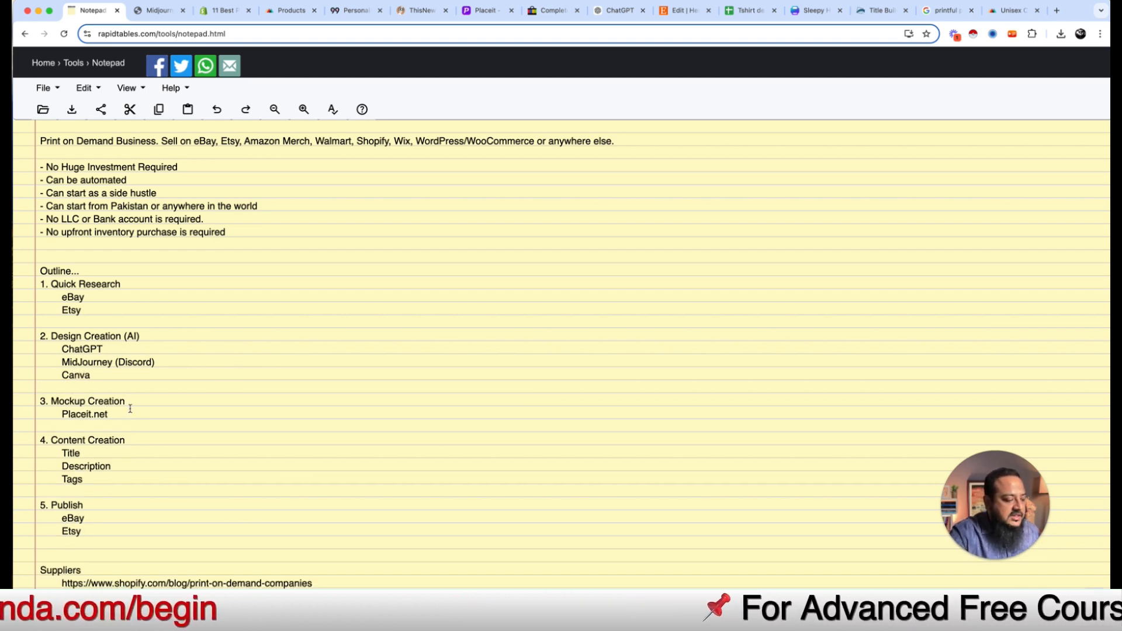
Step: Add step 6. Order Creation with Printful at the end of the outline
{"action": "left_click", "coordinate": [130, 411]}
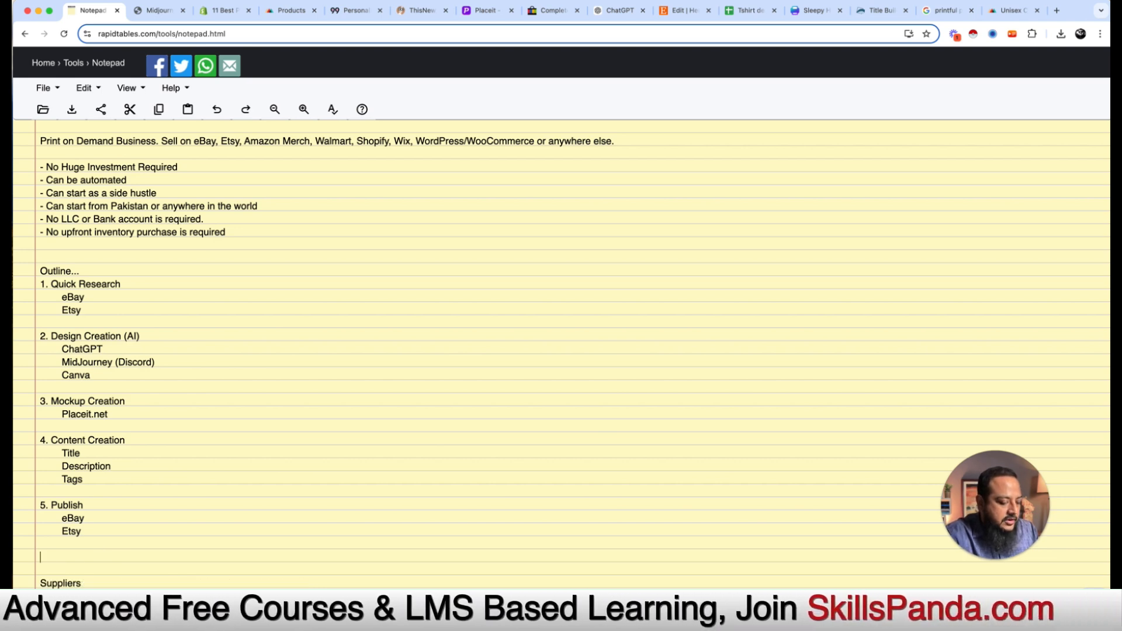
{"action": "type", "text": "6."}
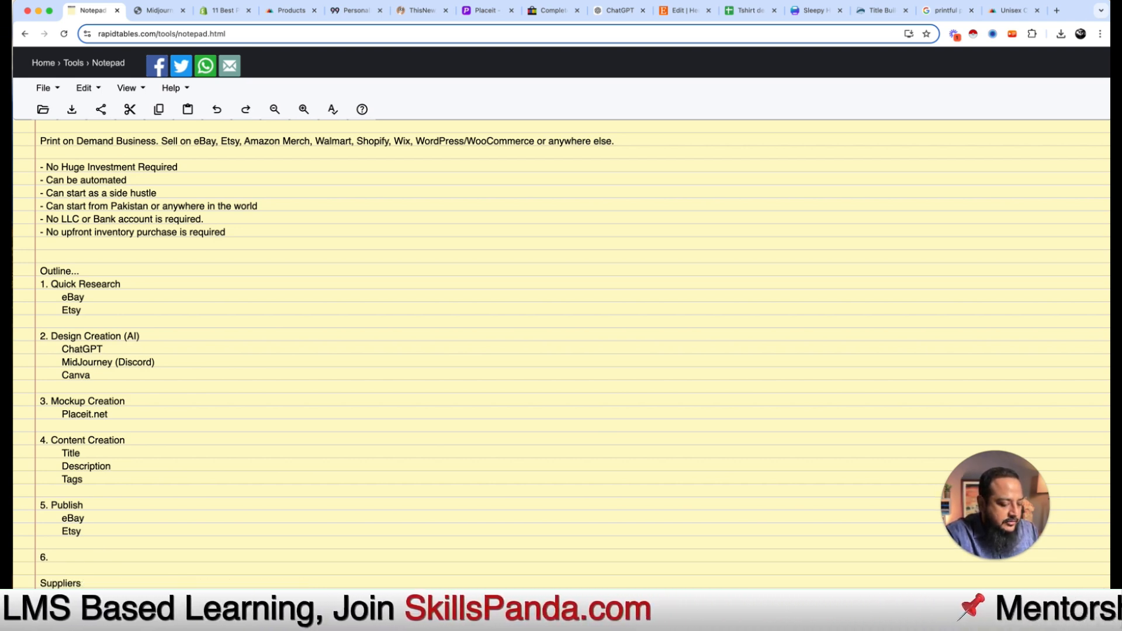
{"action": "type", "text": " Order Creati"}
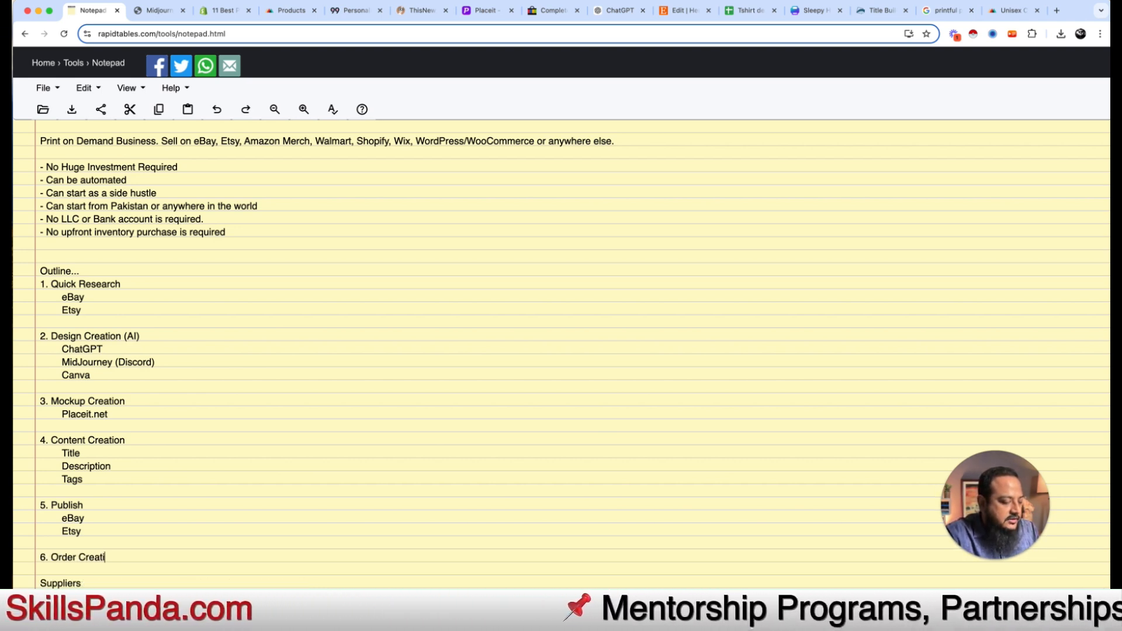
{"action": "type", "text": "on"}
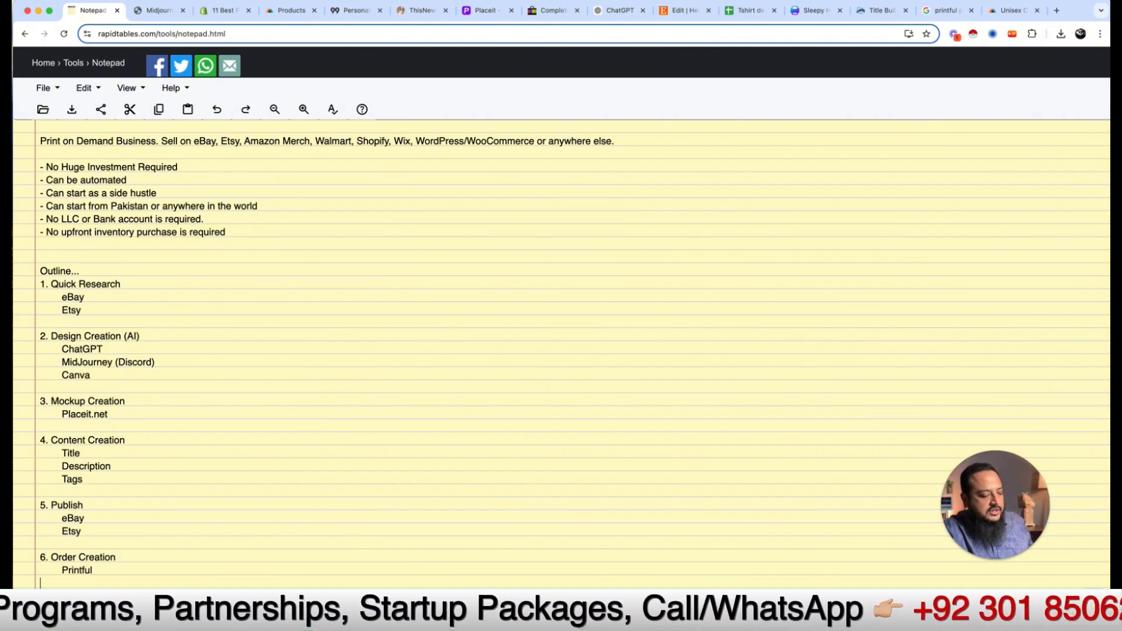
{"action": "scroll", "coordinate": [109, 463], "scroll_direction": "down", "scroll_amount": 2}
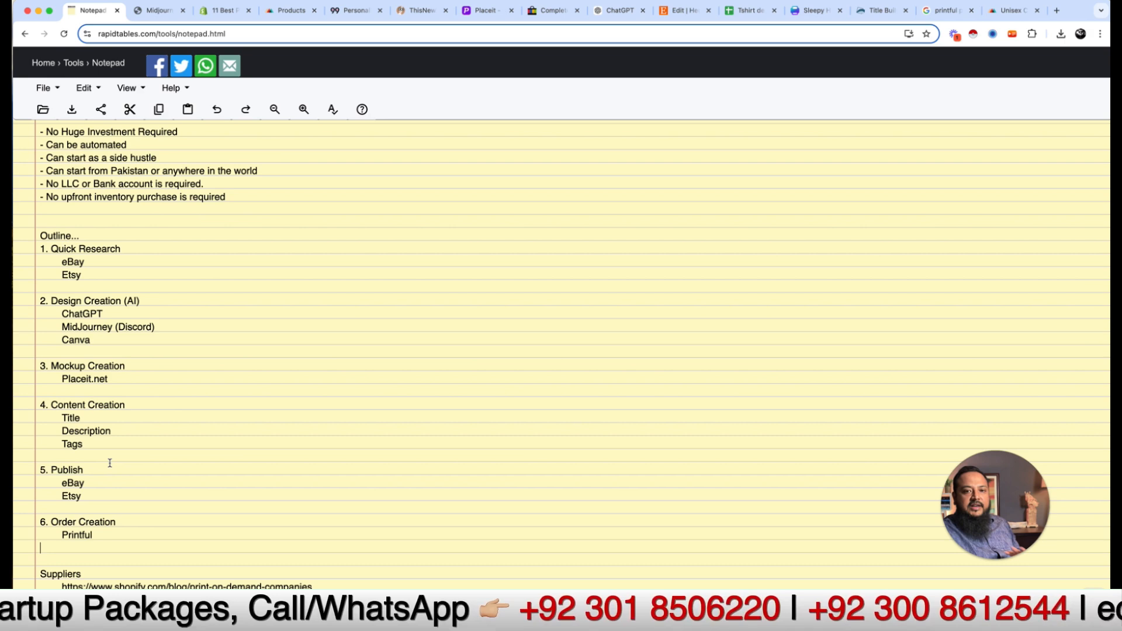
{"action": "key", "text": "BackSpace"}
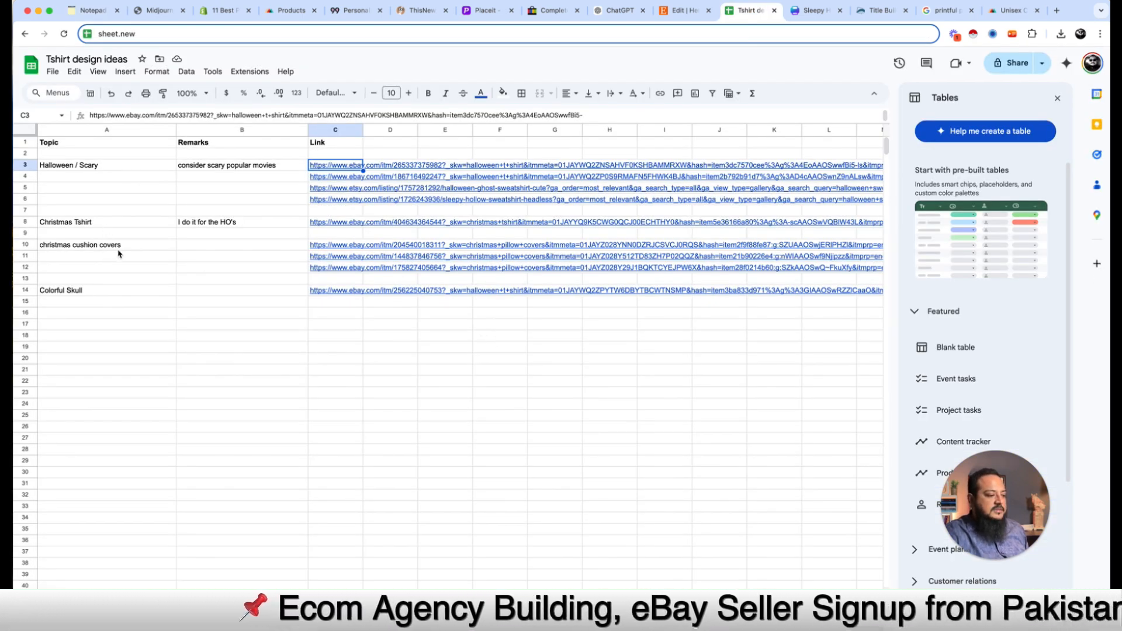
Step: Close the Title Builder and printful browser tabs
{"action": "key", "text": "Left"}
{"action": "key", "text": "Left"}
{"action": "key", "text": "Down"}
{"action": "key", "text": "Down"}
{"action": "key", "text": "Down"}
{"action": "key", "text": "Down"}
{"action": "key", "text": "Down"}
{"action": "key", "text": "Down"}
{"action": "key", "text": "Down"}
{"action": "key", "text": "Down"}
{"action": "key", "text": "Down"}
{"action": "key", "text": "Down"}
{"action": "key", "text": "Down"}
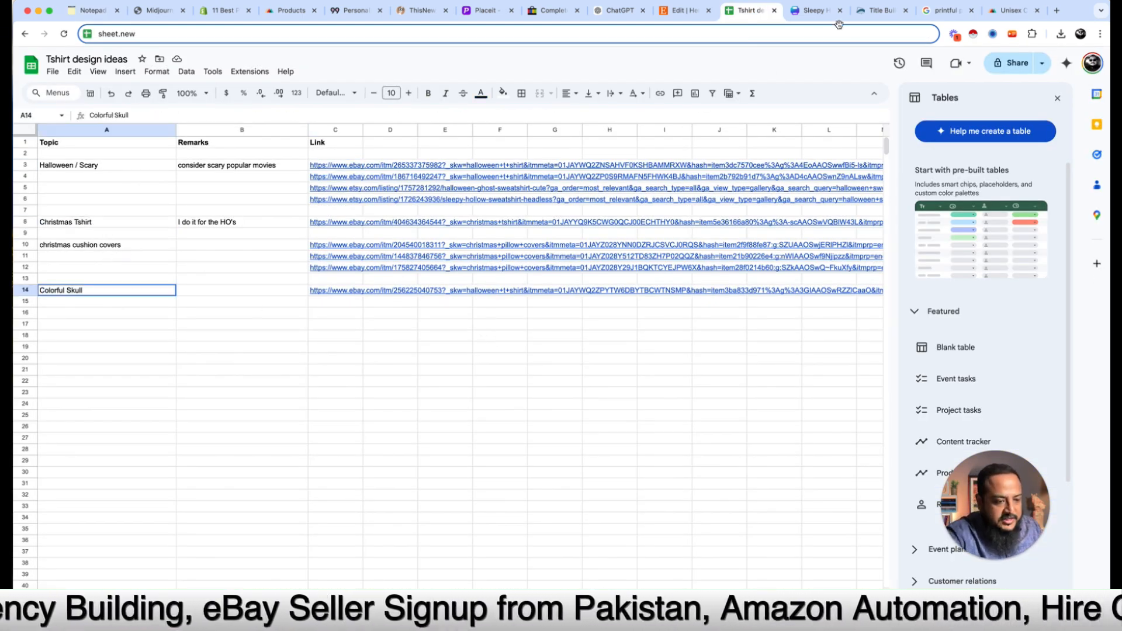
{"action": "left_click", "coordinate": [905, 10]}
{"action": "left_click", "coordinate": [906, 11]}
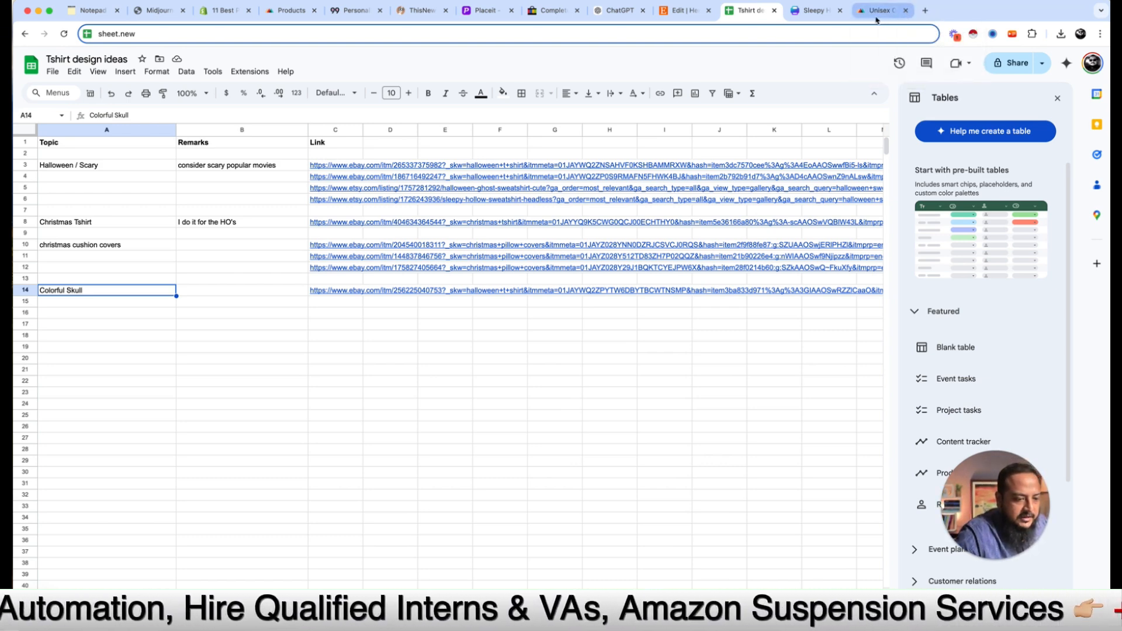
Step: Load eBay in the Printful tee tab and open Etsy in a new tab
{"action": "left_click", "coordinate": [889, 15]}
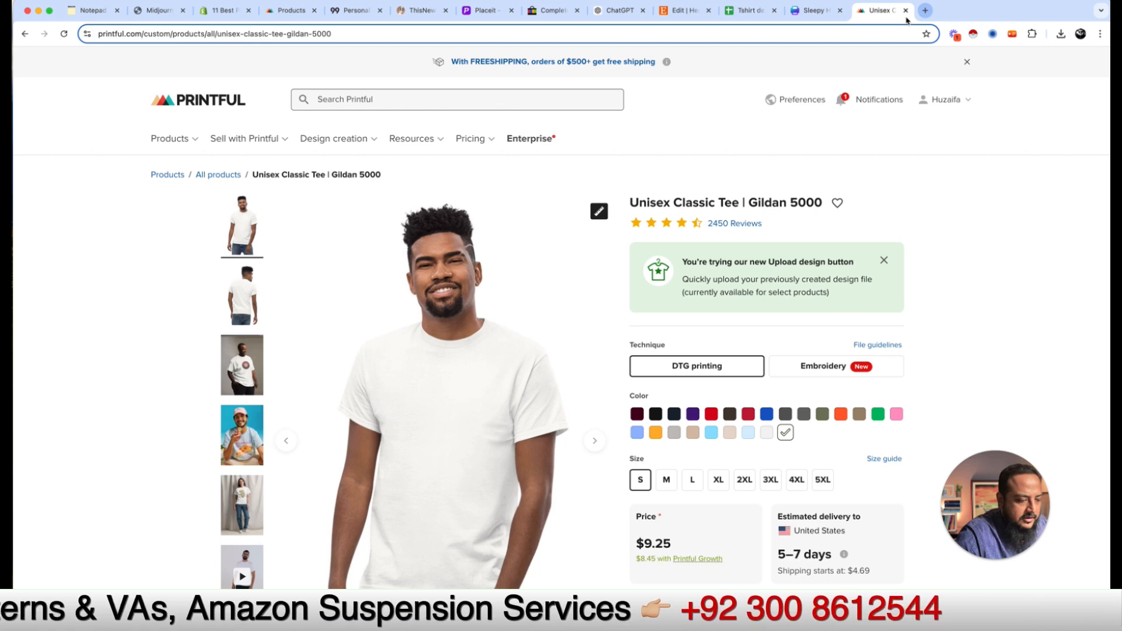
{"action": "left_click", "coordinate": [771, 33]}
{"action": "key", "text": "super+a"}
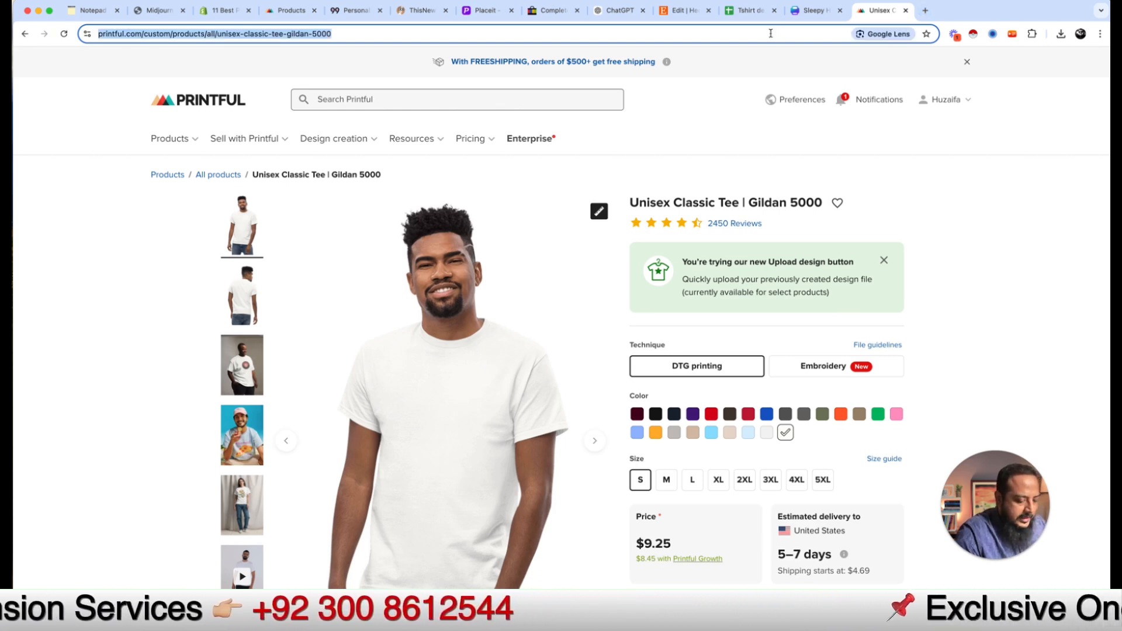
{"action": "type", "text": "ebay"}
{"action": "key", "text": "Return"}
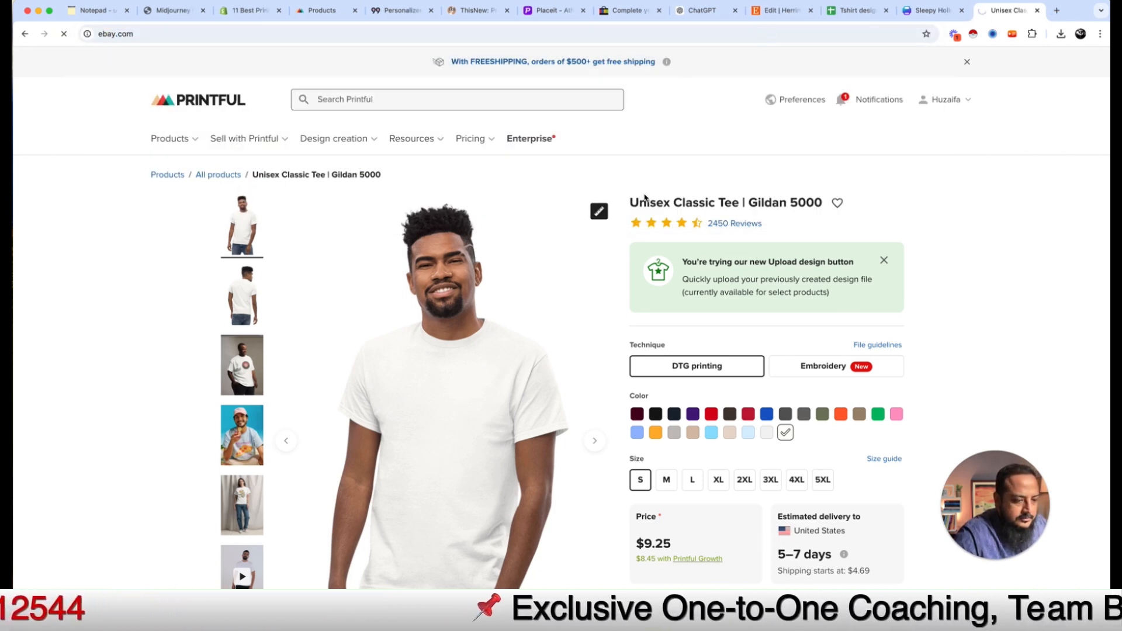
{"action": "key", "text": "super+t"}
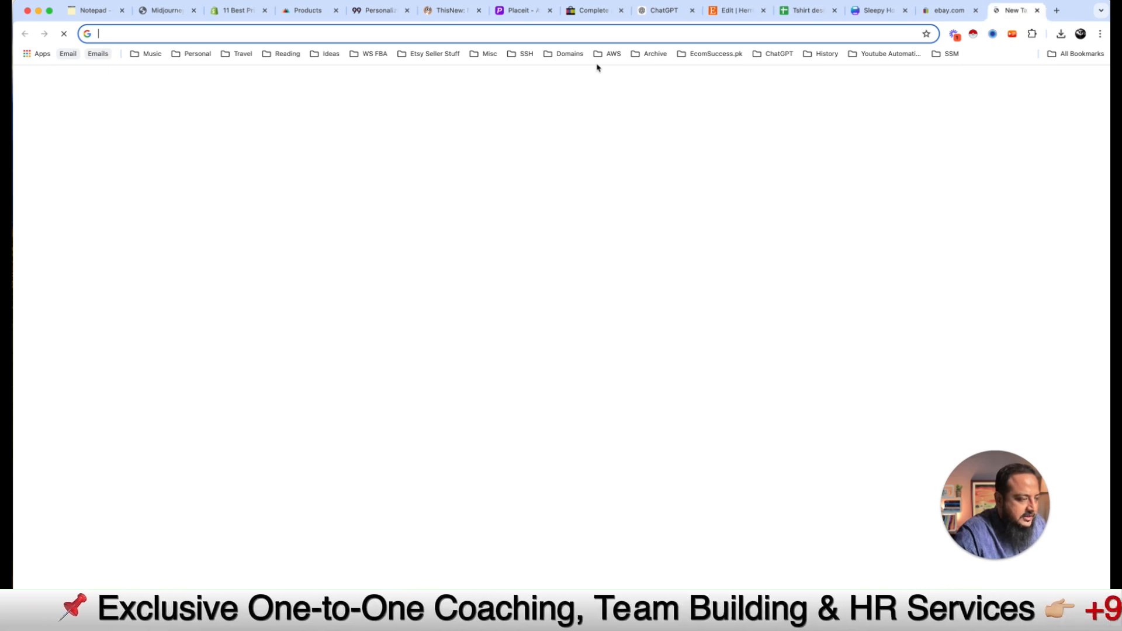
{"action": "type", "text": "etsy"}
{"action": "key", "text": "Return"}
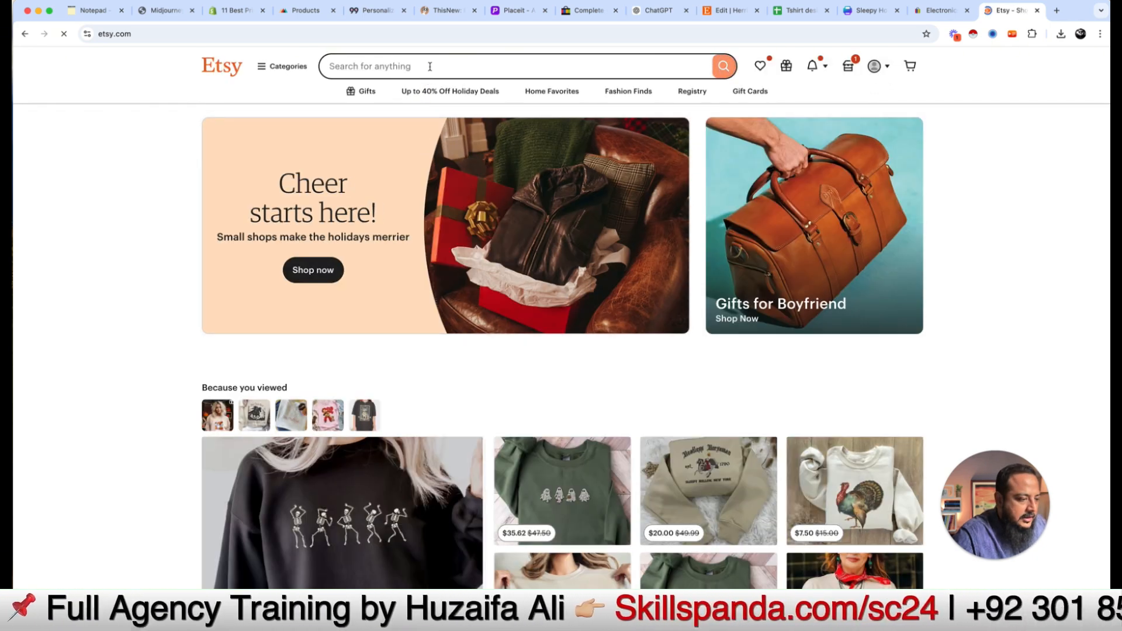
Step: Search Etsy for 'valentine t-shirt'
{"action": "left_click", "coordinate": [430, 66]}
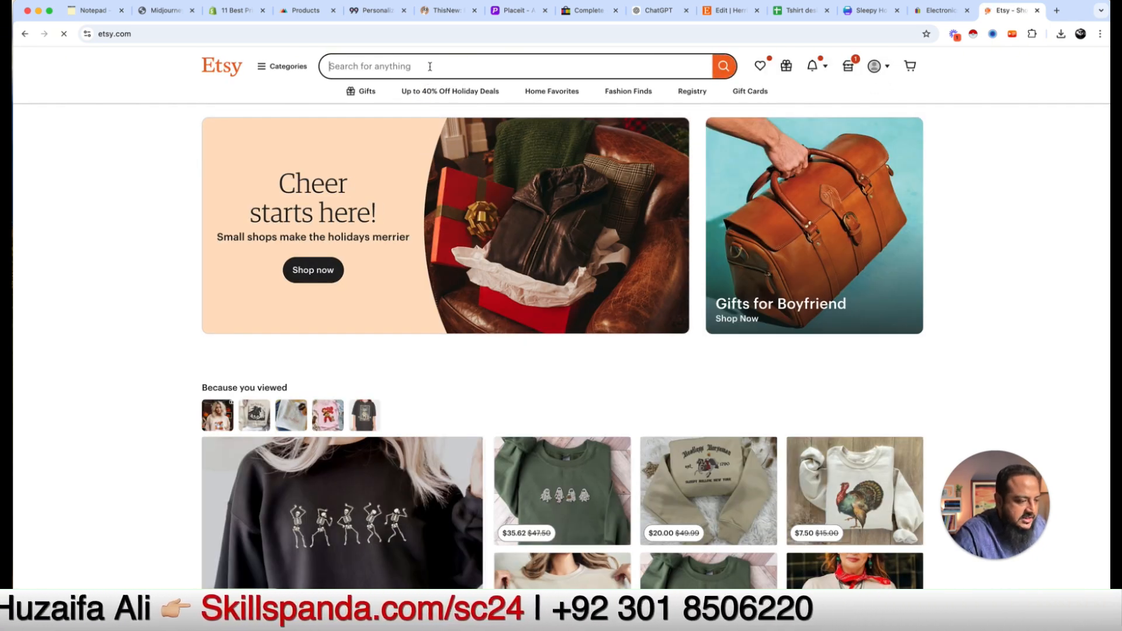
{"action": "type", "text": "valu"}
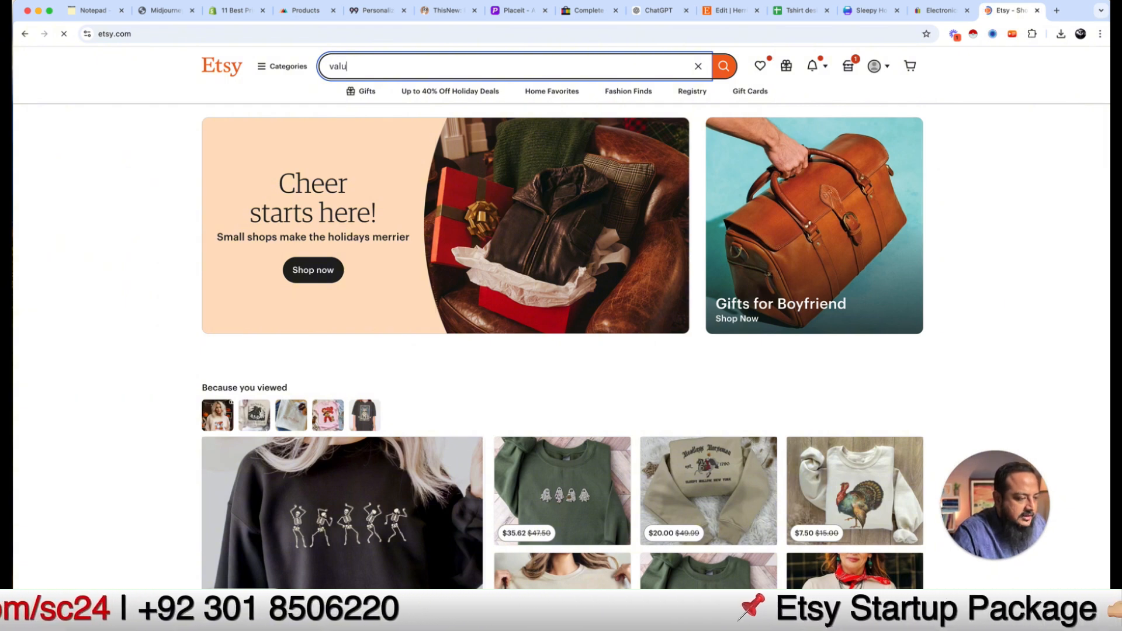
{"action": "key", "text": "BackSpace"}
{"action": "type", "text": "entine t-shirt"}
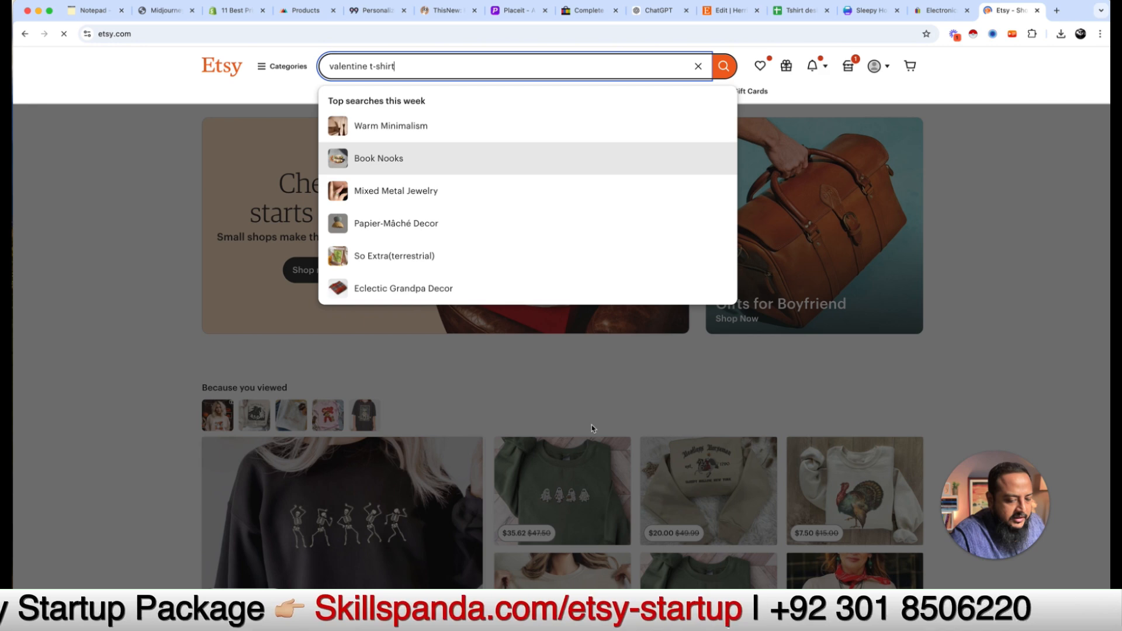
{"action": "key", "text": "Return"}
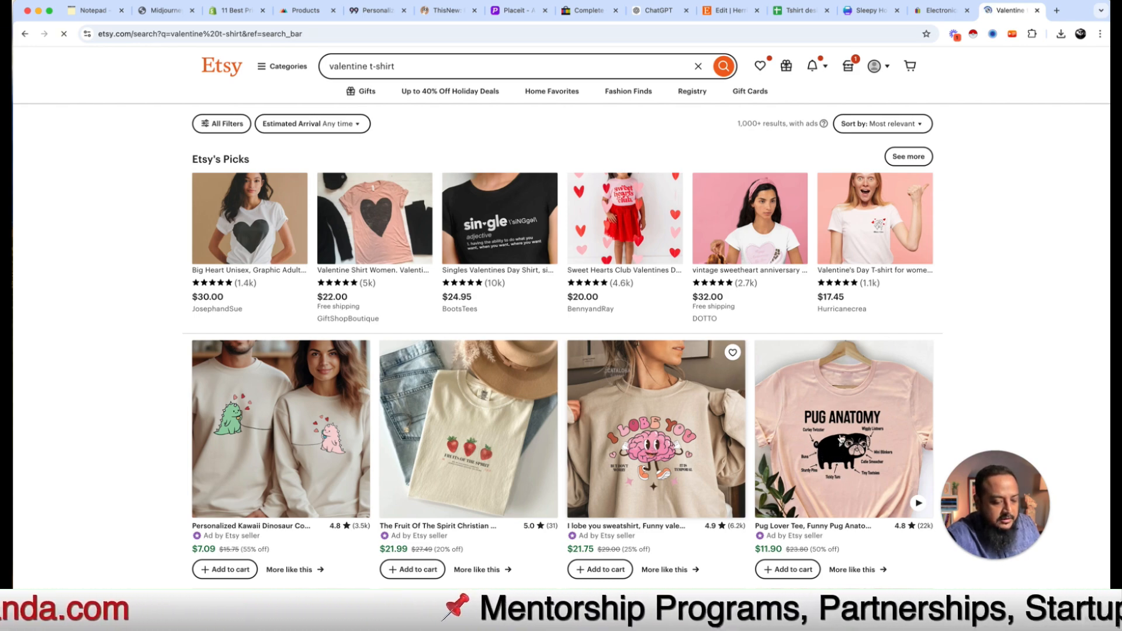
Step: Browse the results and open the pink Womens Valentines Day Sweatshirt coffee-cup listing
{"action": "scroll", "coordinate": [842, 439], "scroll_direction": "down", "scroll_amount": 2}
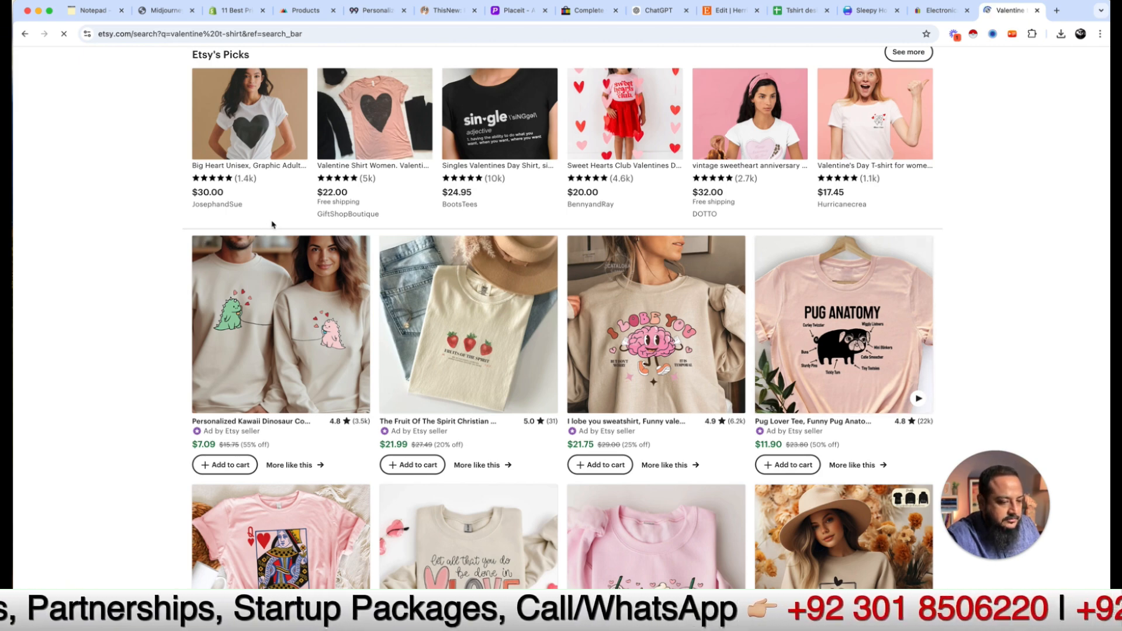
{"action": "scroll", "coordinate": [435, 350], "scroll_direction": "up", "scroll_amount": 2}
{"action": "scroll", "coordinate": [452, 363], "scroll_direction": "down", "scroll_amount": 2}
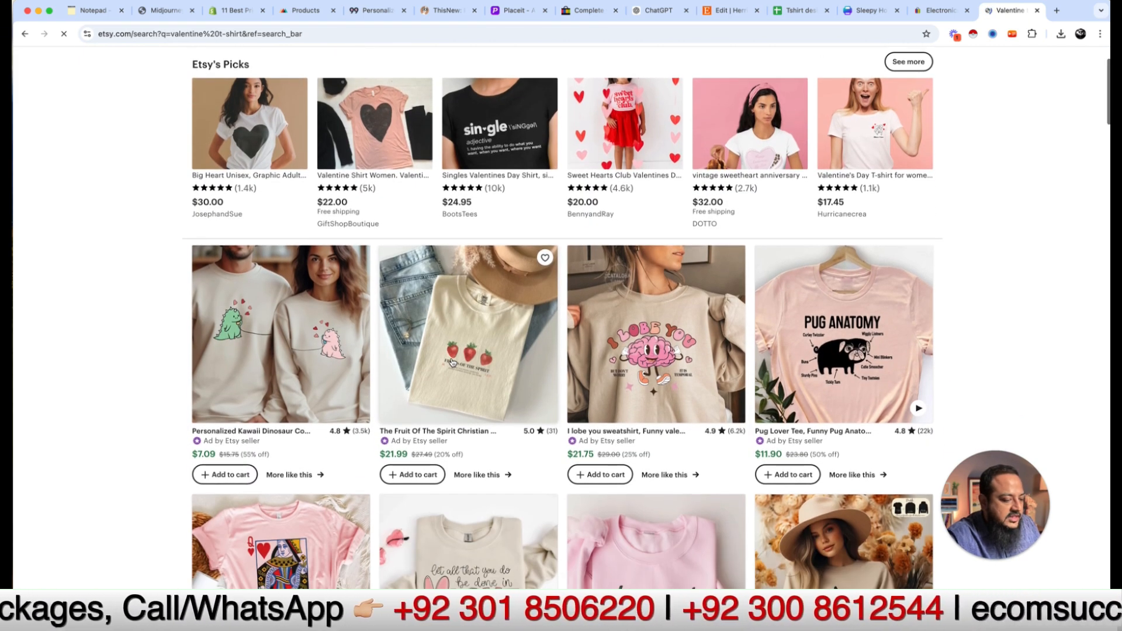
{"action": "scroll", "coordinate": [452, 363], "scroll_direction": "down", "scroll_amount": 3}
{"action": "scroll", "coordinate": [602, 443], "scroll_direction": "down", "scroll_amount": 1}
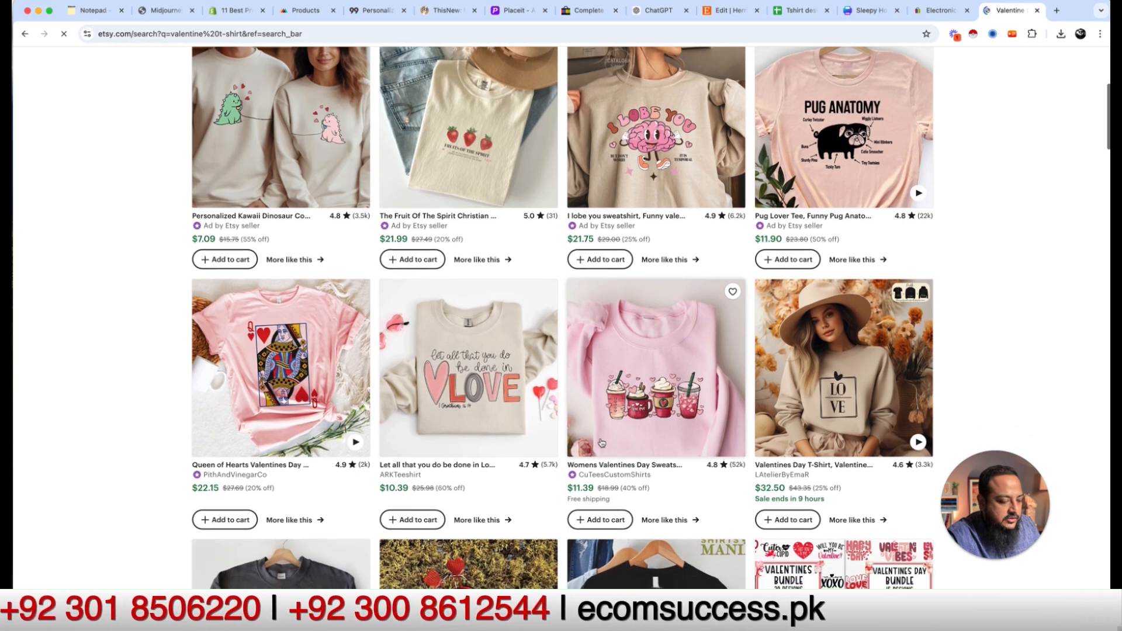
{"action": "scroll", "coordinate": [602, 443], "scroll_direction": "down", "scroll_amount": 1}
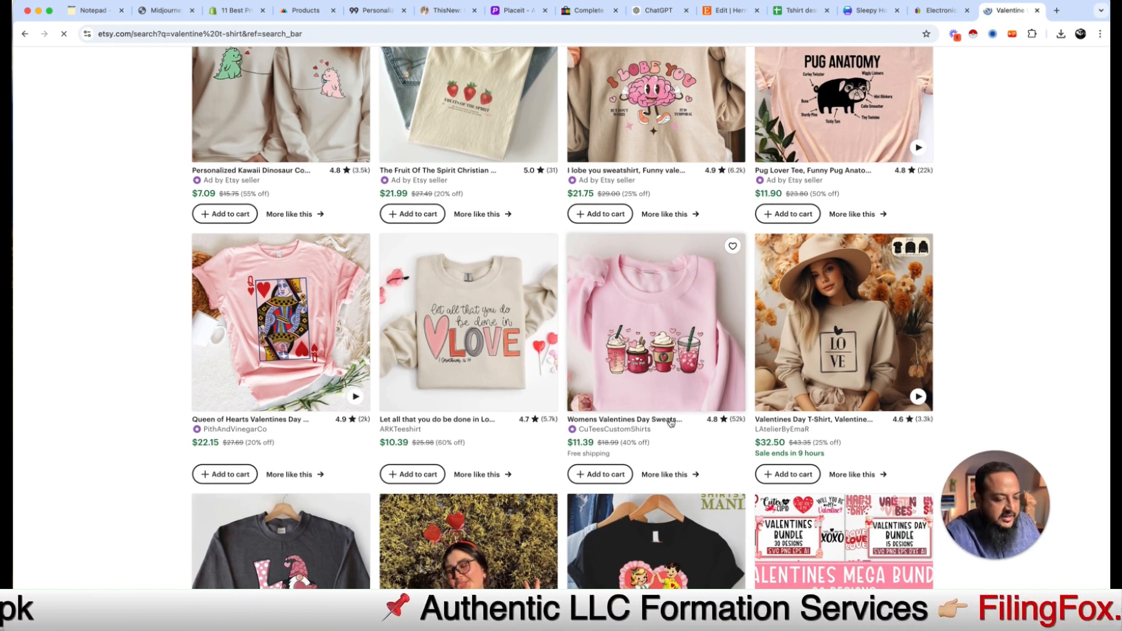
{"action": "left_click", "coordinate": [676, 374]}
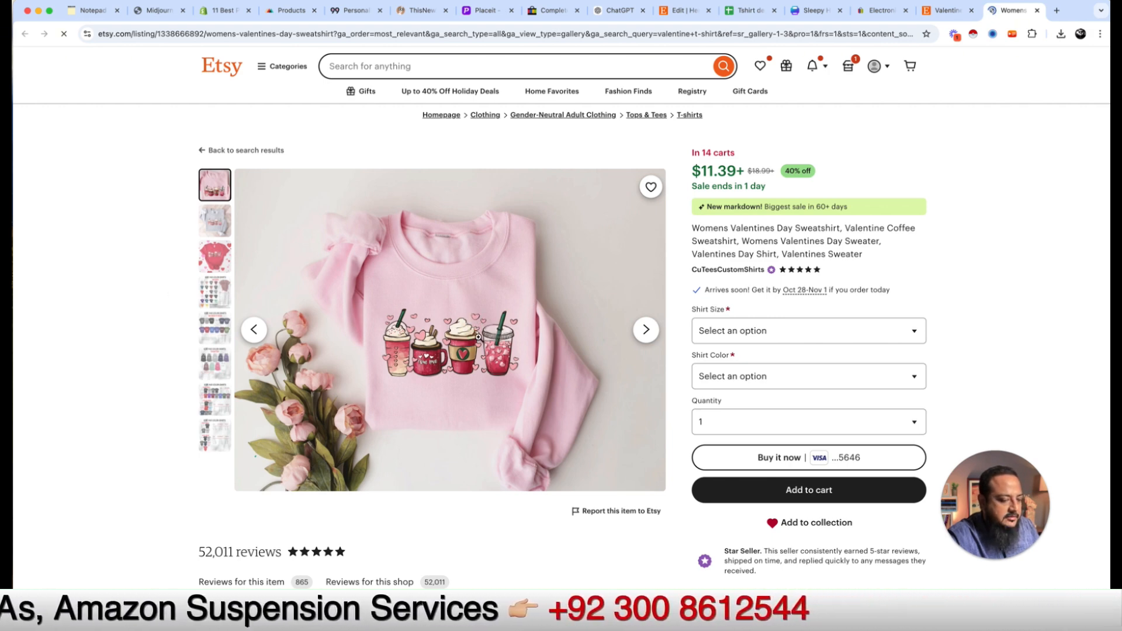
Step: Enlarge the sweatshirt photo and capture the drink-cup design as a 474 x 244 Snagit image
{"action": "left_click", "coordinate": [478, 337]}
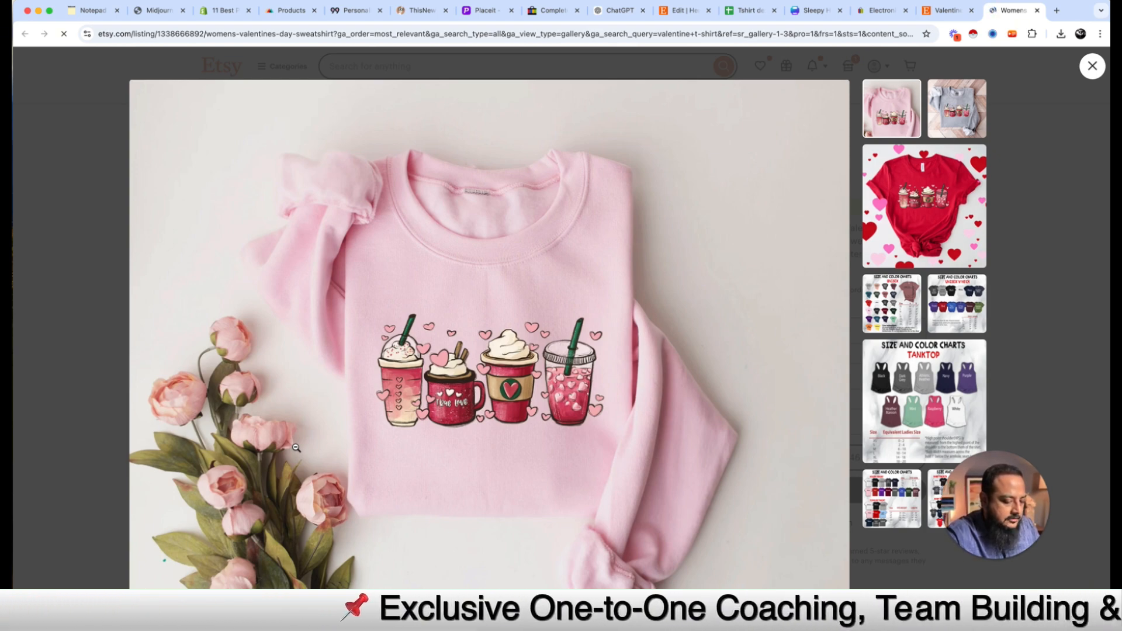
{"action": "left_click", "coordinate": [365, 298]}
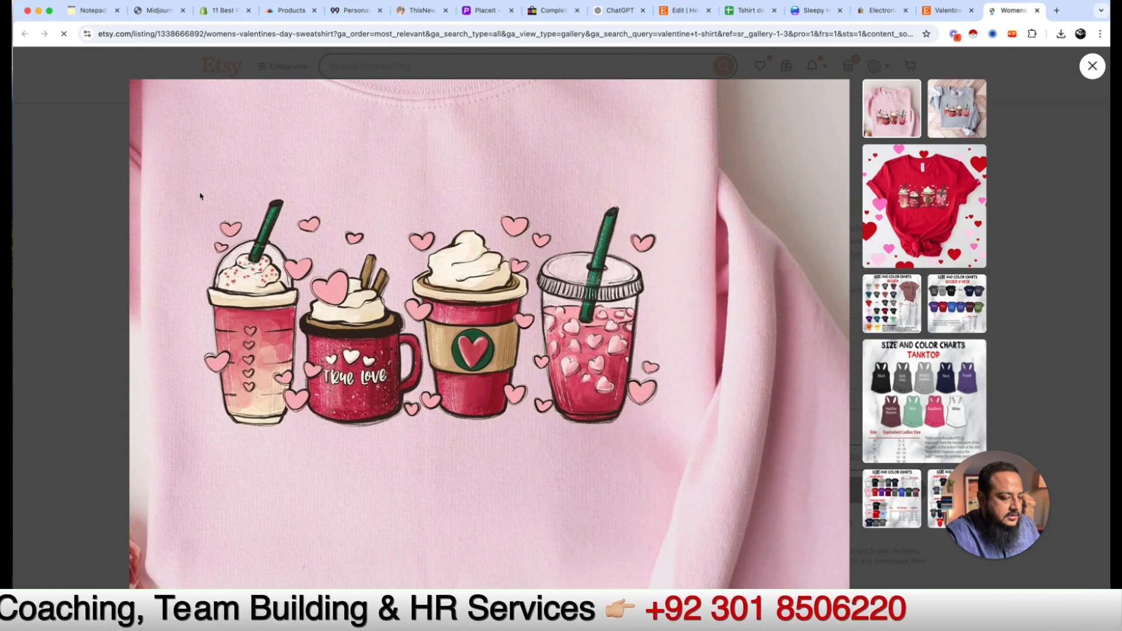
{"action": "left_click", "coordinate": [181, 177]}
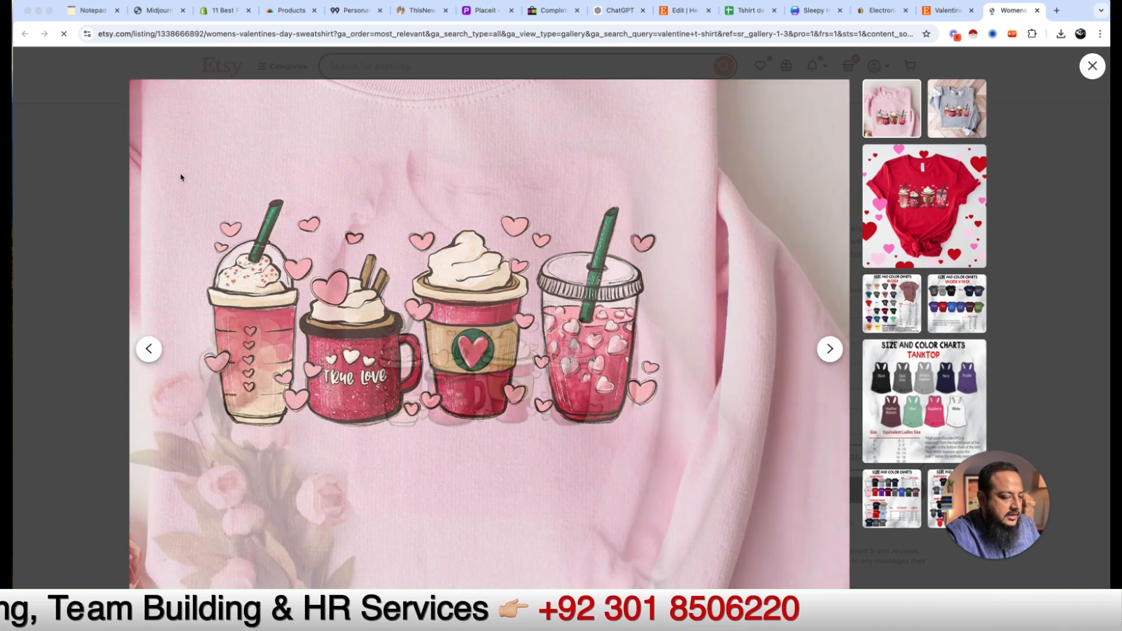
{"action": "left_click", "coordinate": [366, 313]}
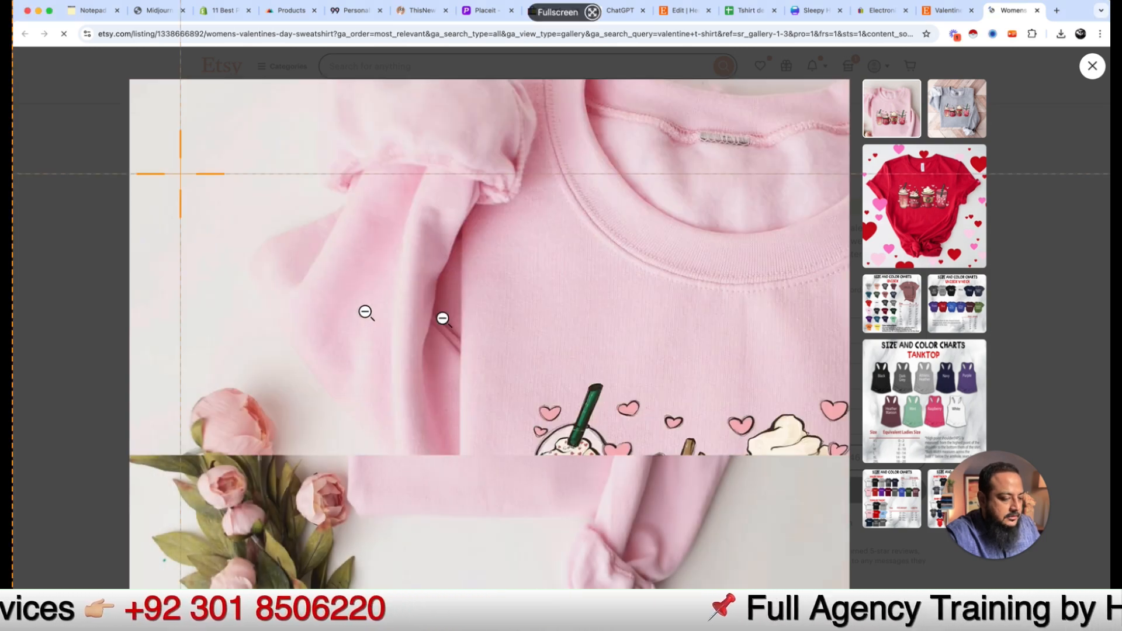
{"action": "key", "text": "super+shift+s"}
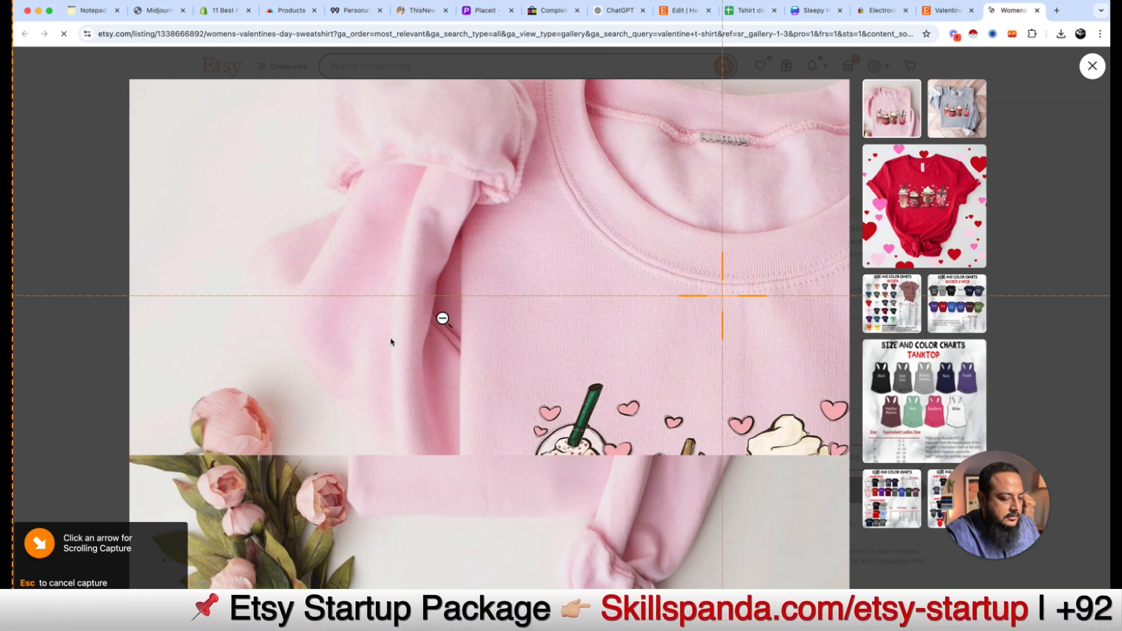
{"action": "key", "text": "Escape"}
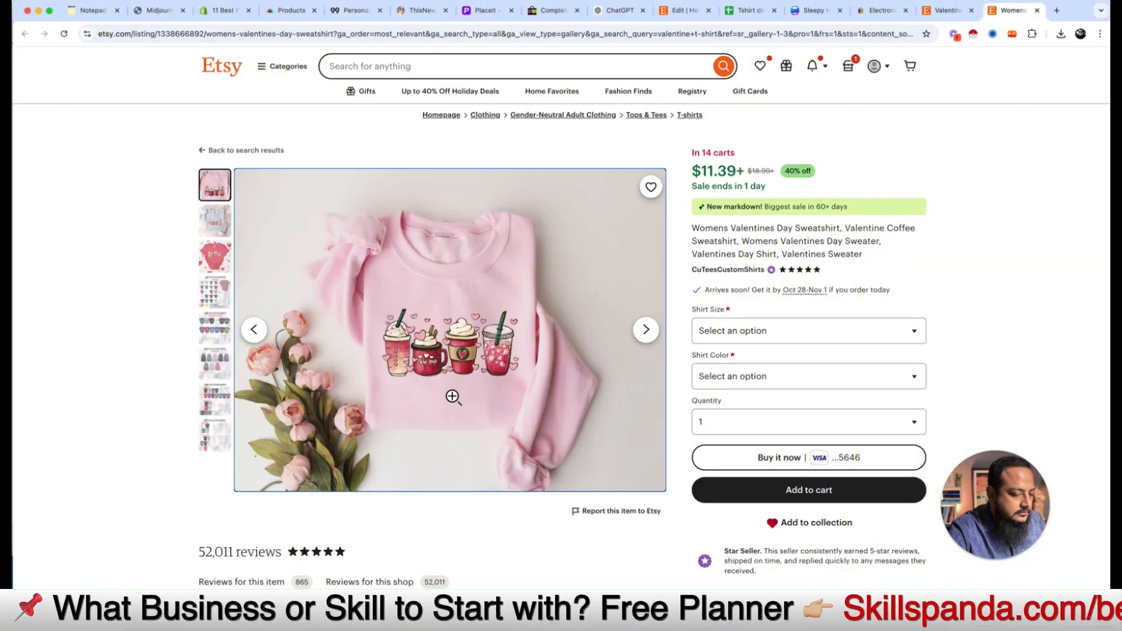
{"action": "left_click", "coordinate": [454, 397]}
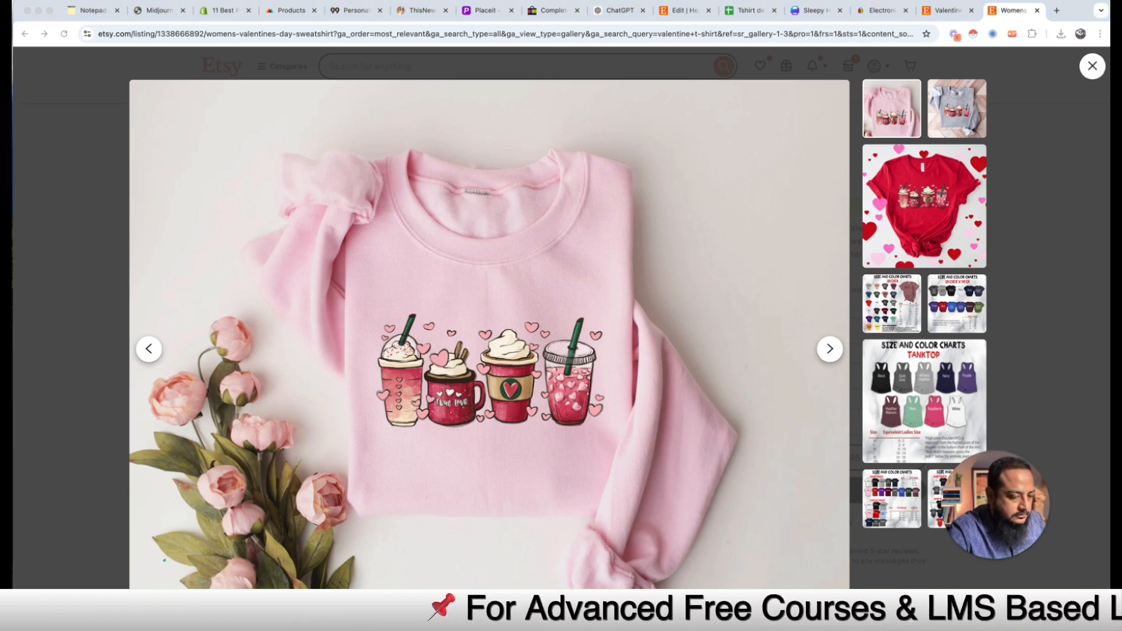
{"action": "key", "text": "ctrl+shift+c"}
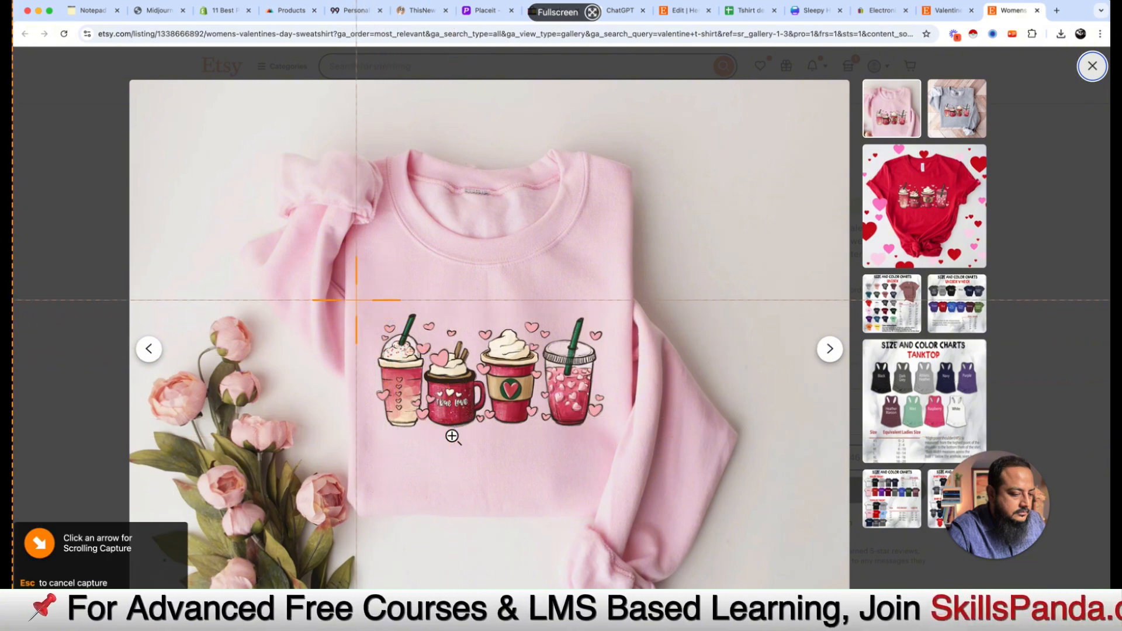
{"action": "left_click_drag", "start_coordinate": [358, 301], "coordinate": [618, 433]}
{"action": "key", "text": "Escape"}
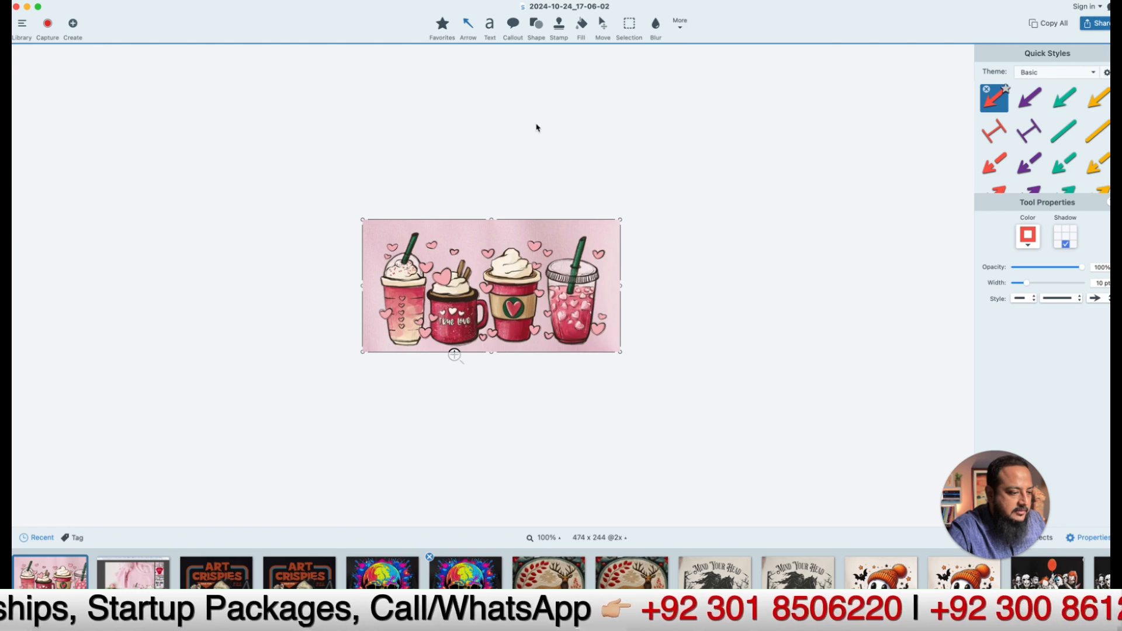
Step: Save the capture as JPEG 2024-10-24_17-06-02 in the source-images folder
{"action": "key", "text": "super+s"}
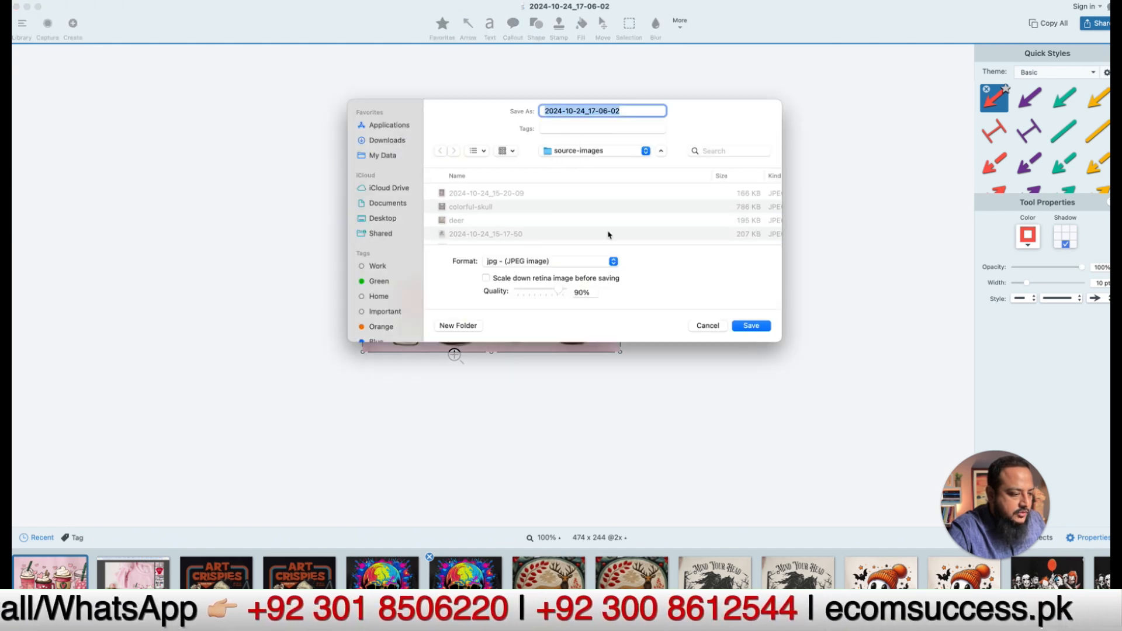
{"action": "left_click", "coordinate": [753, 327]}
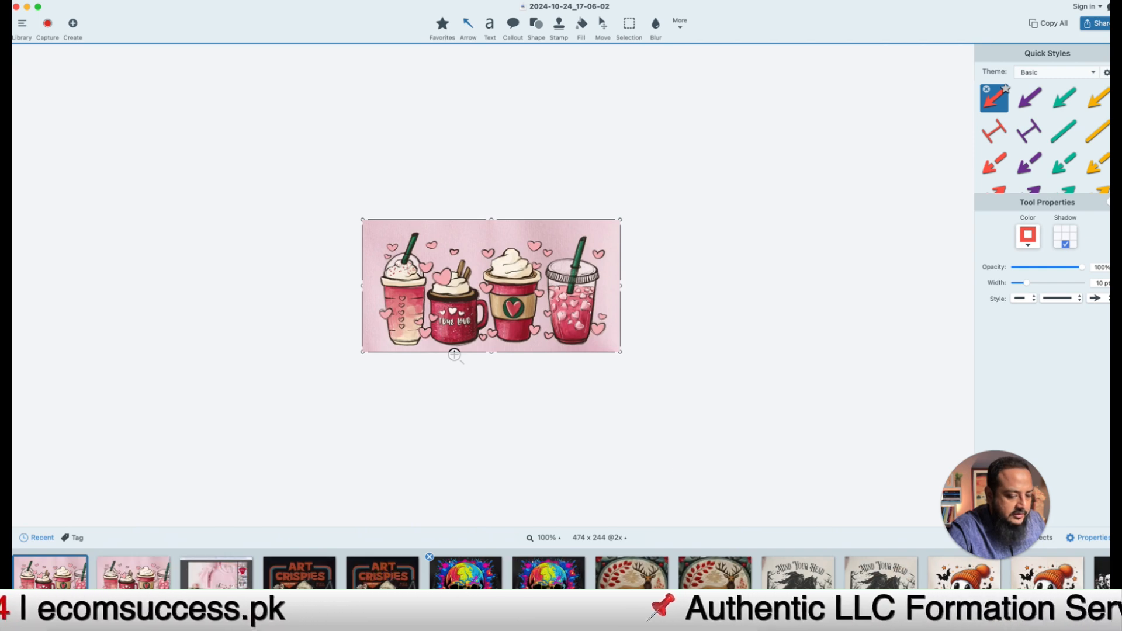
{"action": "key", "text": "super+Tab"}
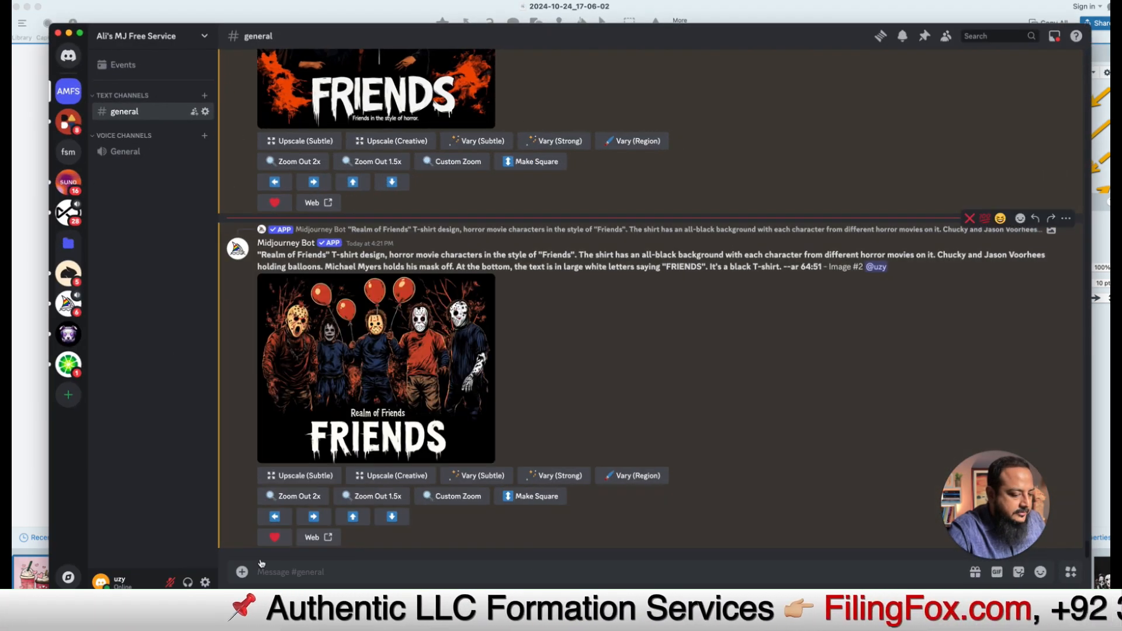
Step: Run Midjourney /describe on 2024-10-24_17-06-02.jpg uploaded from source-images
{"action": "left_click", "coordinate": [242, 572]}
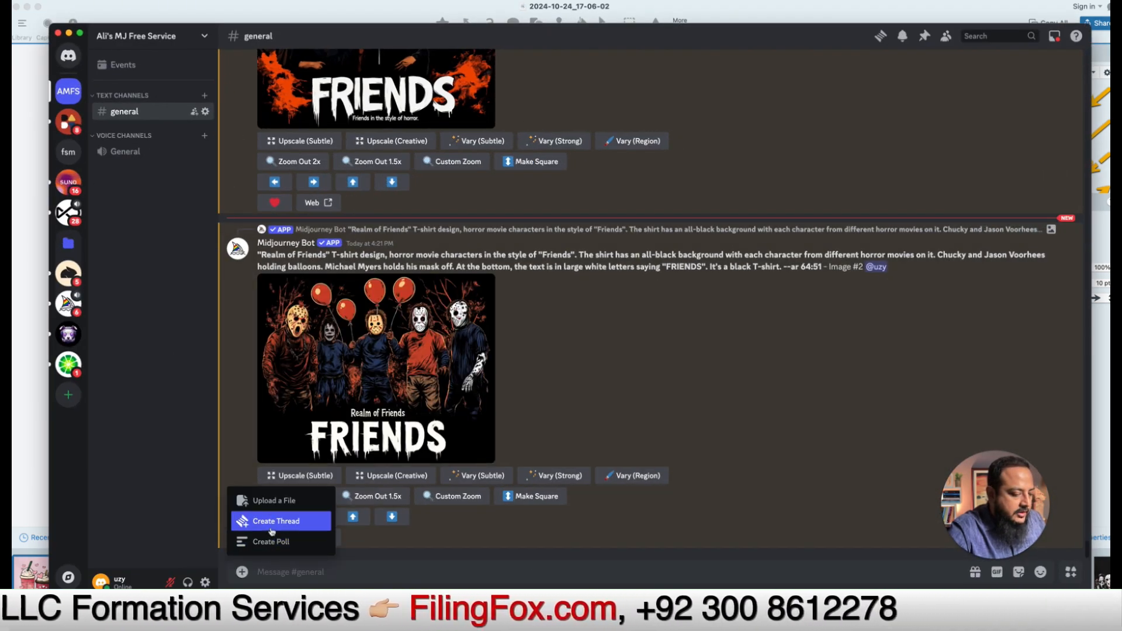
{"action": "left_click", "coordinate": [329, 581]}
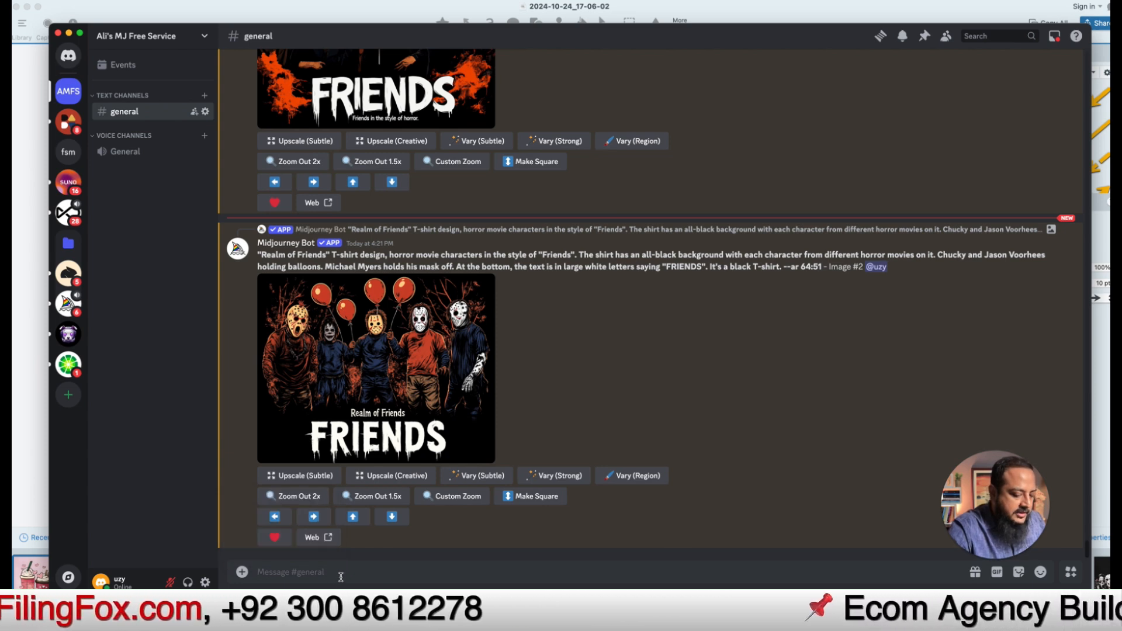
{"action": "type", "text": "/des"}
{"action": "left_click", "coordinate": [229, 500]}
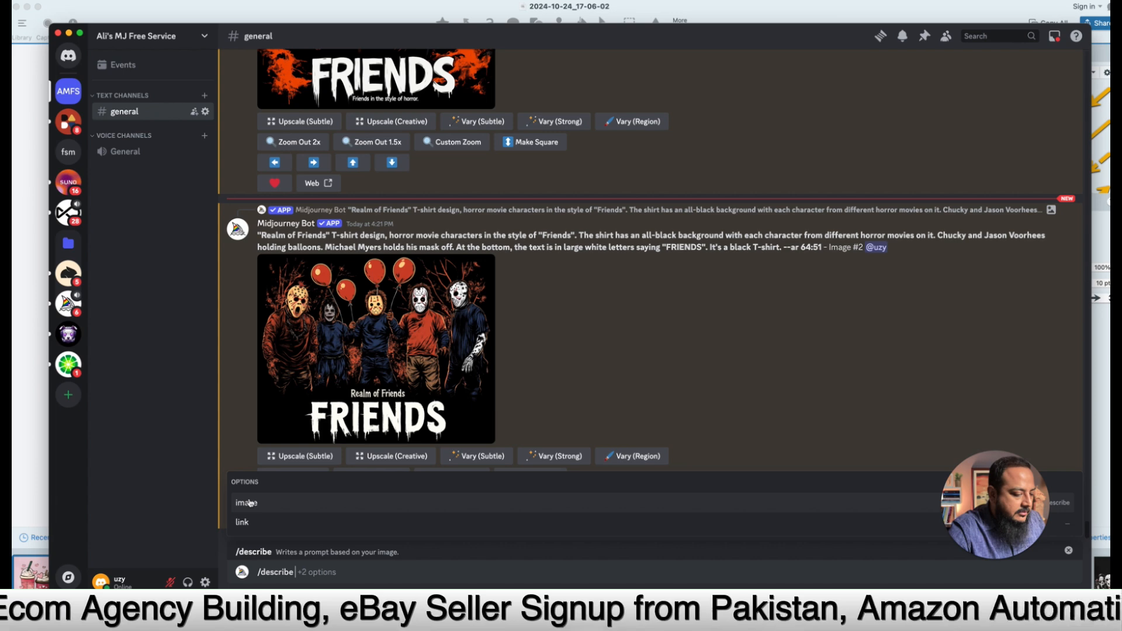
{"action": "left_click", "coordinate": [231, 503]}
{"action": "left_click", "coordinate": [303, 496]}
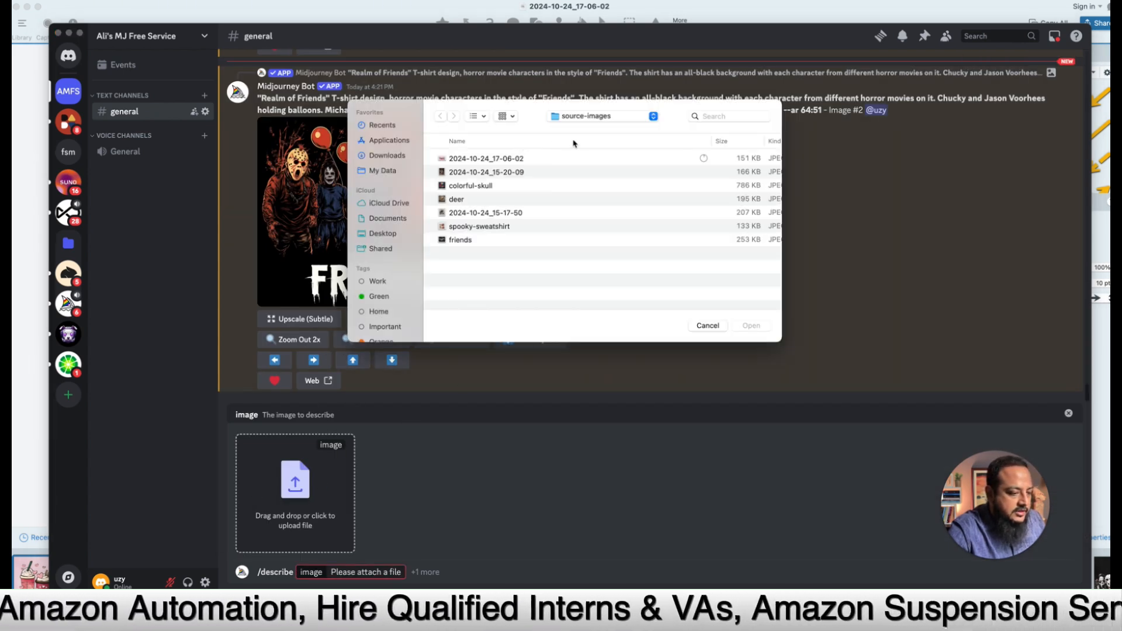
{"action": "left_click", "coordinate": [490, 159]}
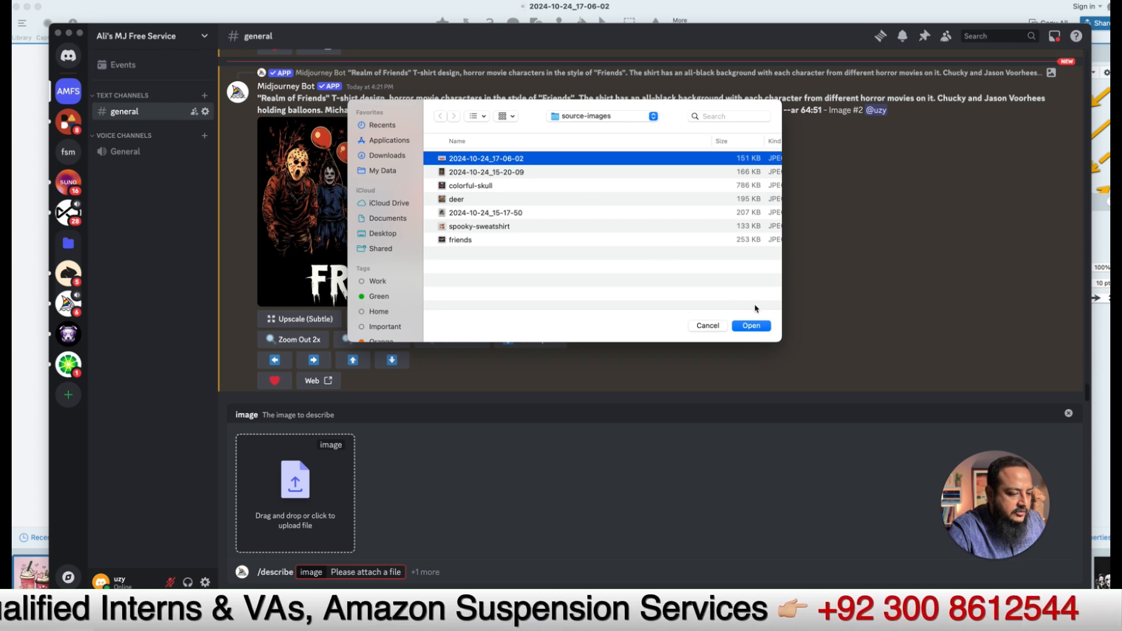
{"action": "left_click", "coordinate": [751, 325]}
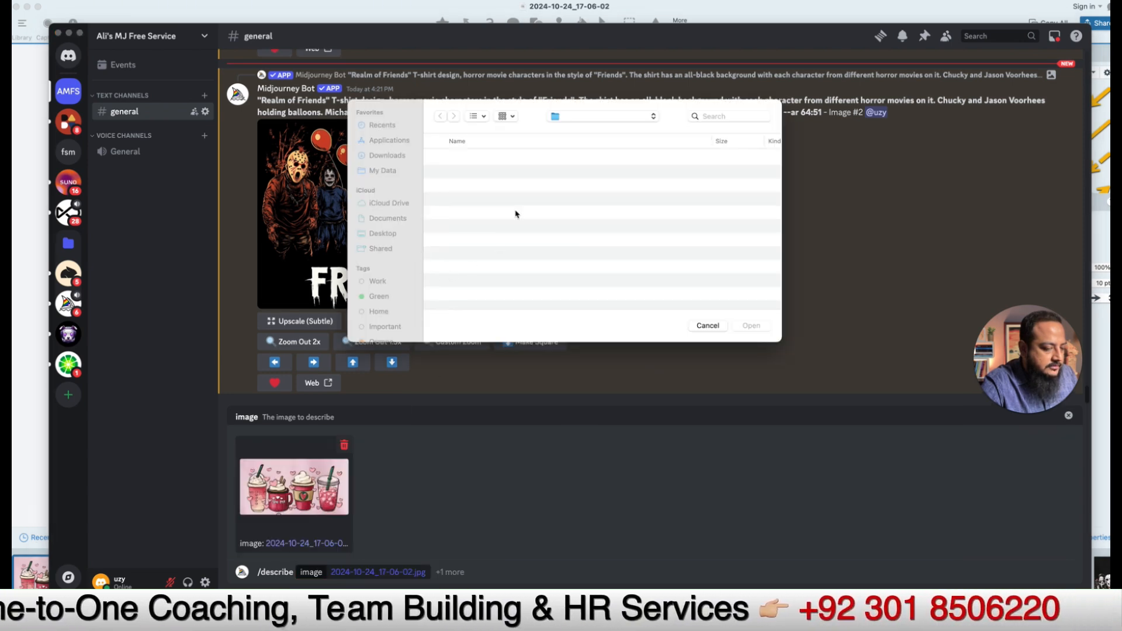
{"action": "left_click", "coordinate": [700, 328]}
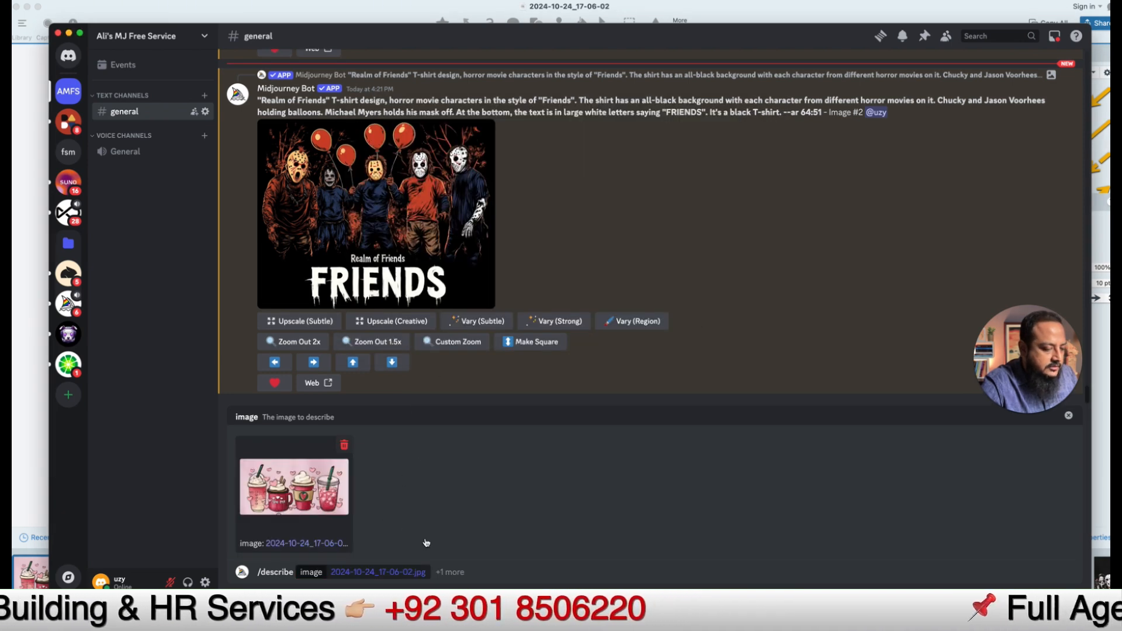
{"action": "left_click", "coordinate": [448, 572]}
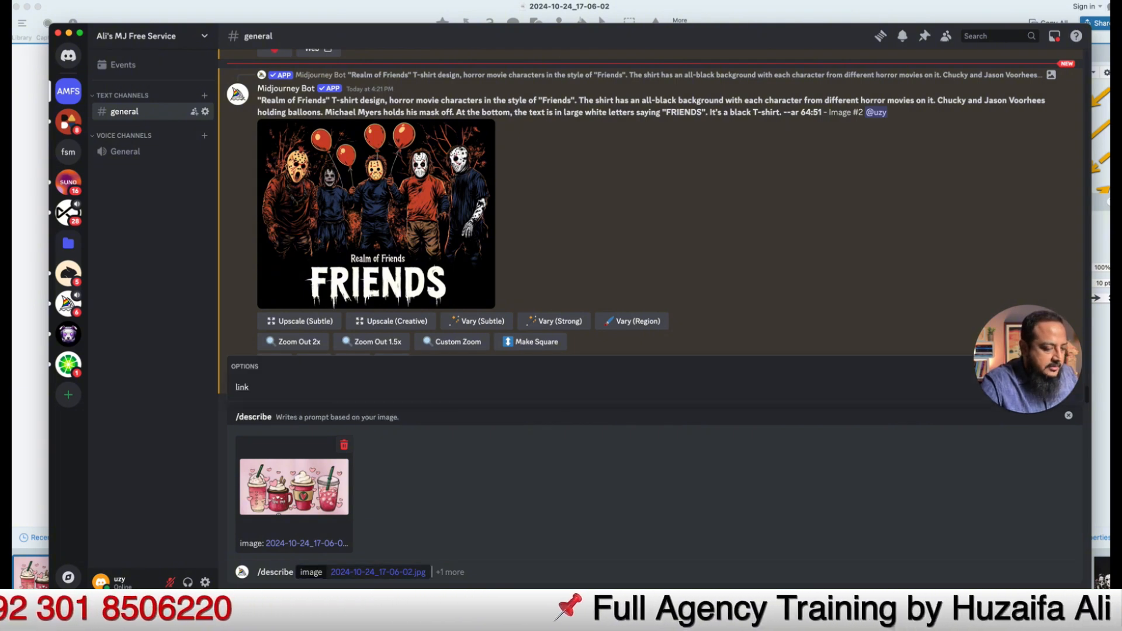
{"action": "key", "text": "Return"}
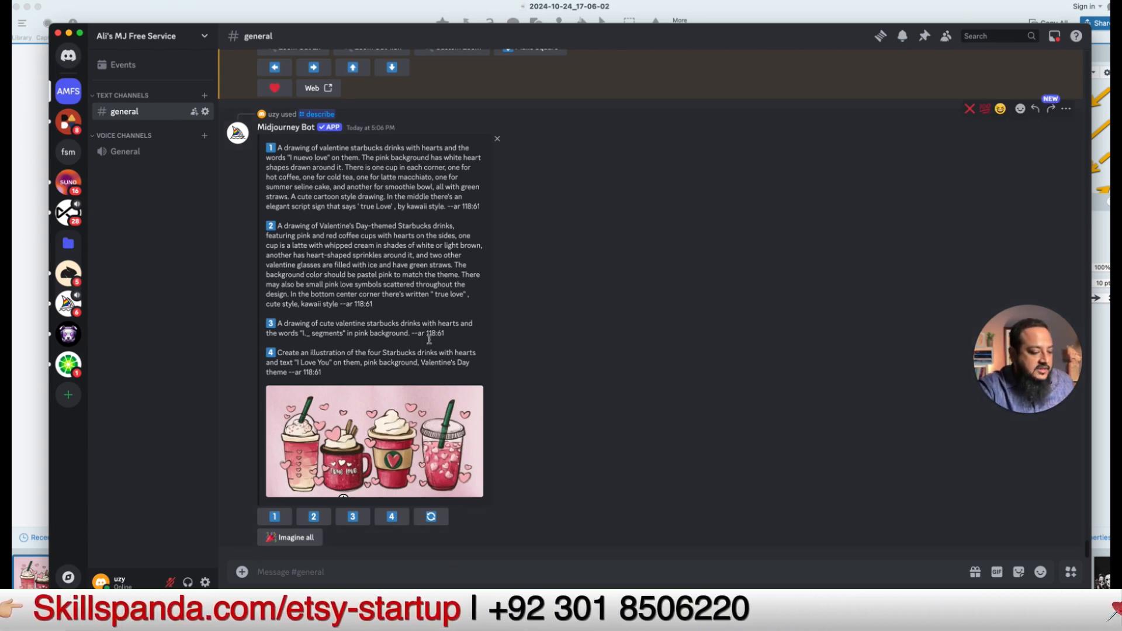
Step: Generate grids for all four described prompts with Imagine all and check their progress
{"action": "left_click", "coordinate": [296, 539]}
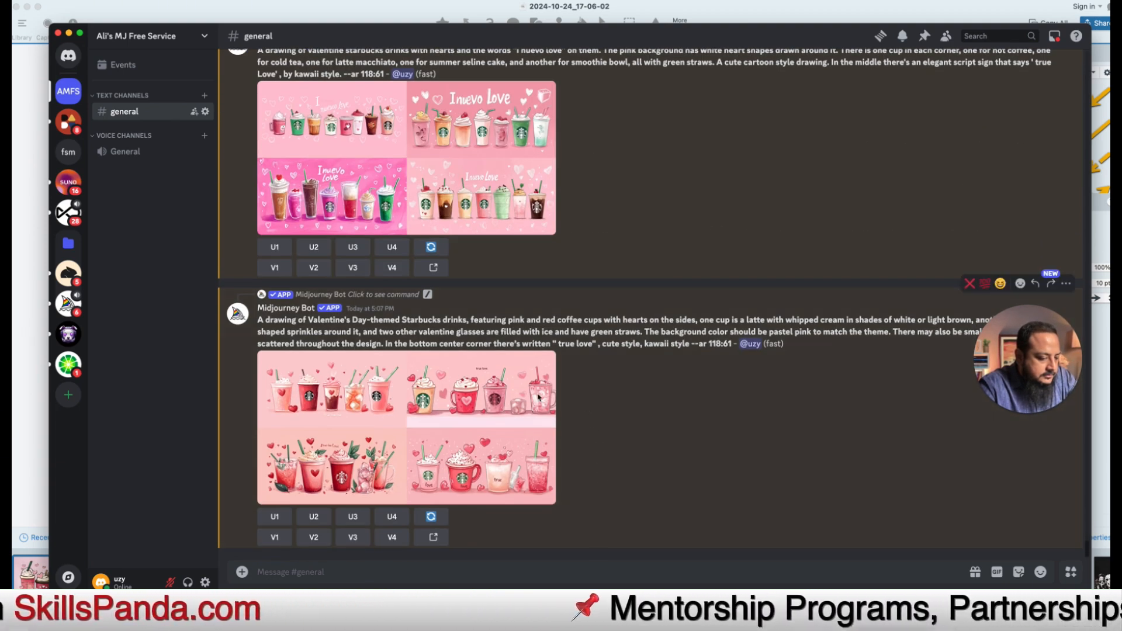
{"action": "scroll", "coordinate": [591, 380], "scroll_direction": "up", "scroll_amount": 4}
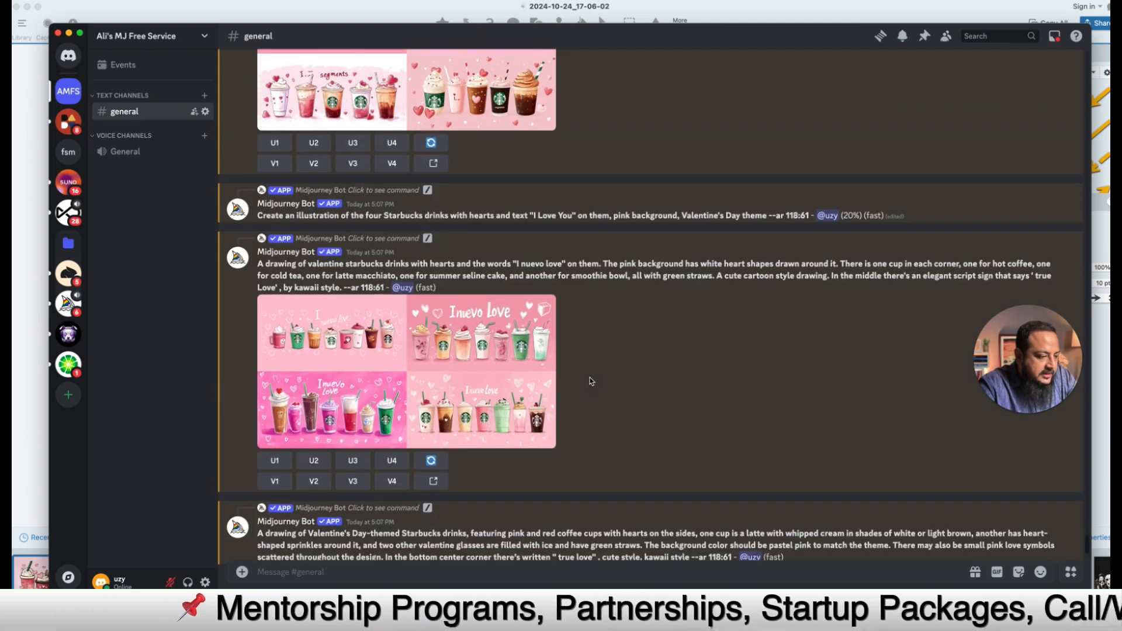
{"action": "scroll", "coordinate": [591, 381], "scroll_direction": "up", "scroll_amount": 4}
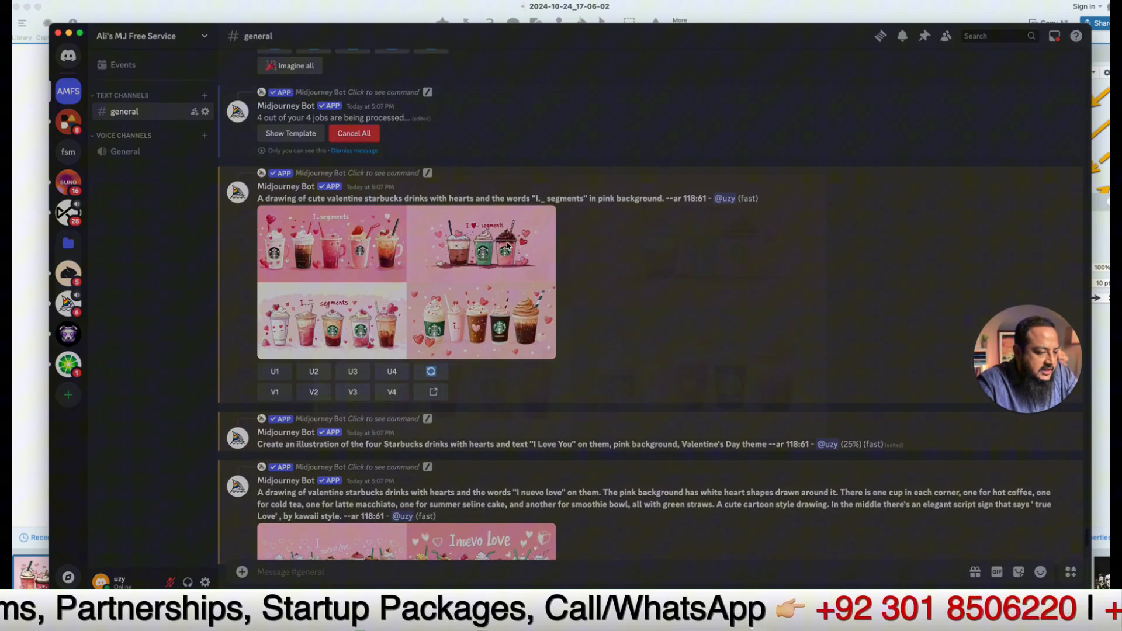
Step: Enlarge and review the finished Valentine drink grids, including the I Love You grid
{"action": "left_click", "coordinate": [506, 246]}
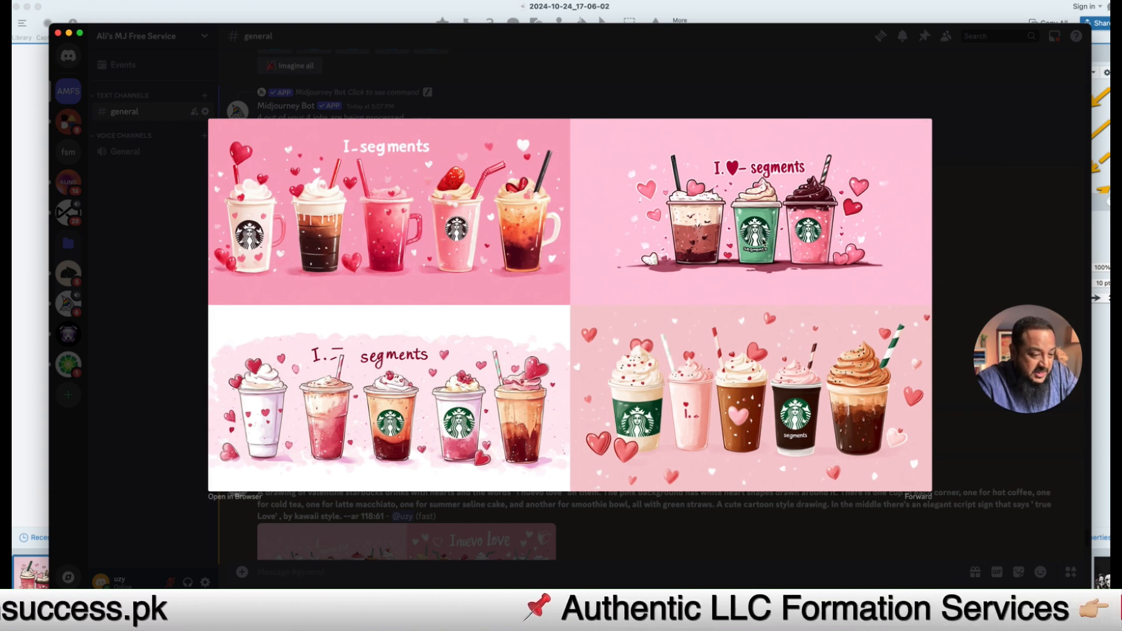
{"action": "key", "text": "Escape"}
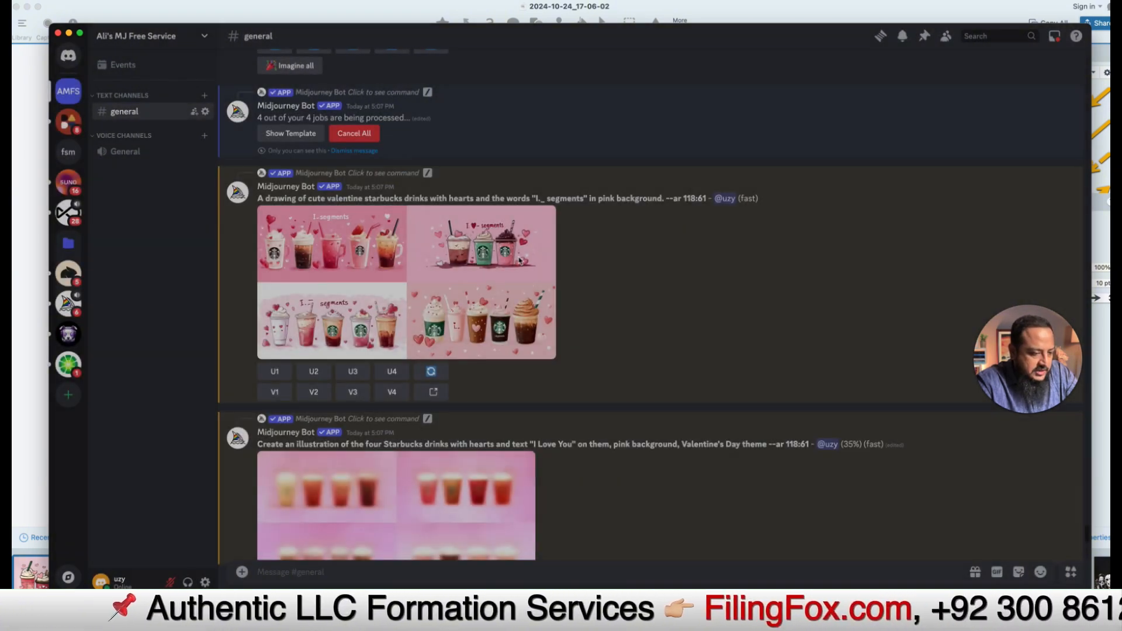
{"action": "scroll", "coordinate": [529, 365], "scroll_direction": "down", "scroll_amount": 3}
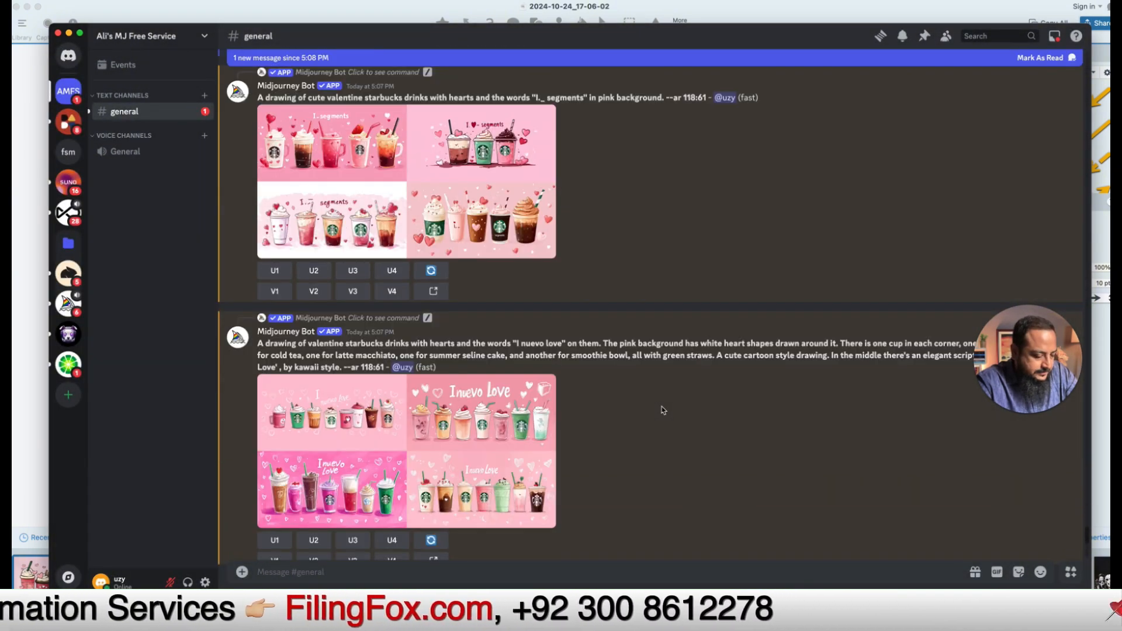
{"action": "scroll", "coordinate": [662, 406], "scroll_direction": "down", "scroll_amount": 3}
{"action": "scroll", "coordinate": [662, 406], "scroll_direction": "down", "scroll_amount": 3}
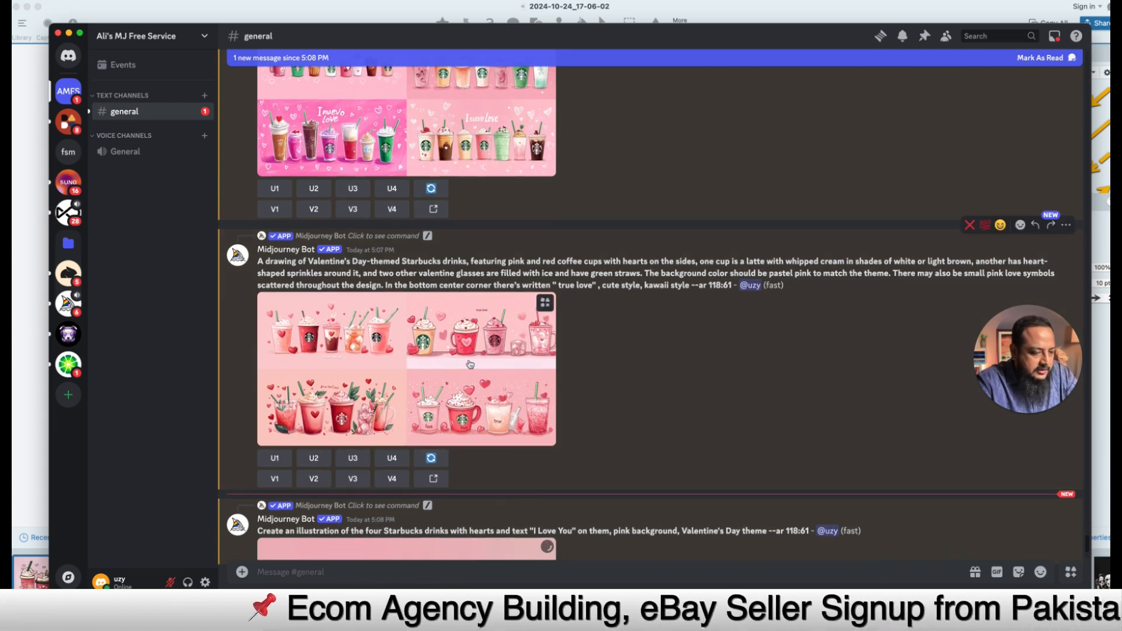
{"action": "scroll", "coordinate": [643, 323], "scroll_direction": "down", "scroll_amount": 3}
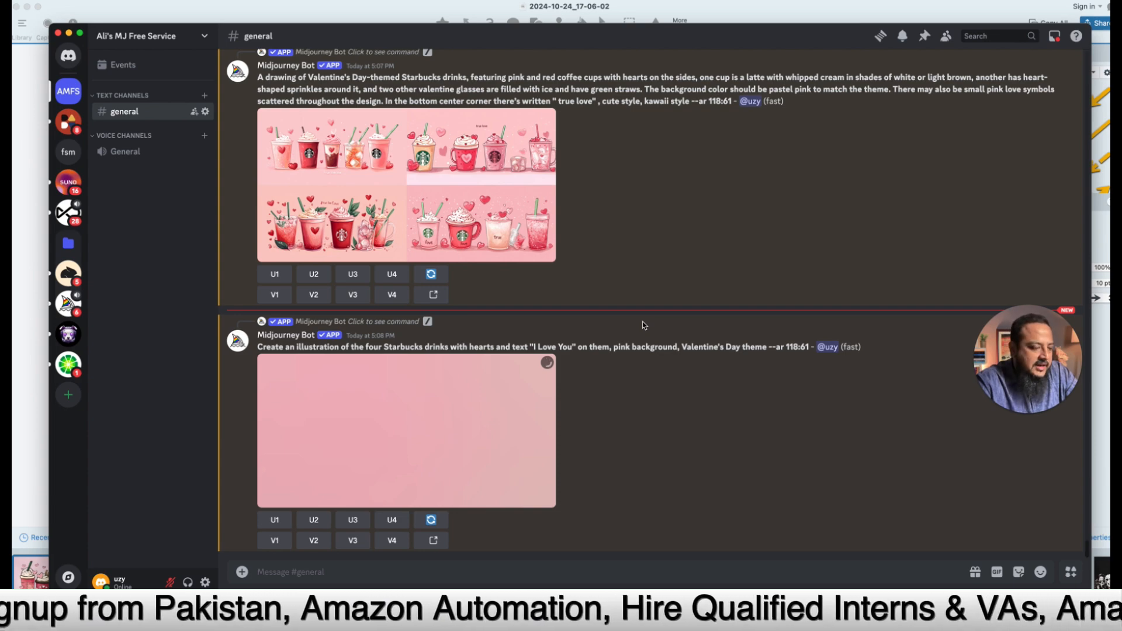
{"action": "scroll", "coordinate": [633, 210], "scroll_direction": "up", "scroll_amount": 4}
{"action": "scroll", "coordinate": [633, 211], "scroll_direction": "up", "scroll_amount": 7}
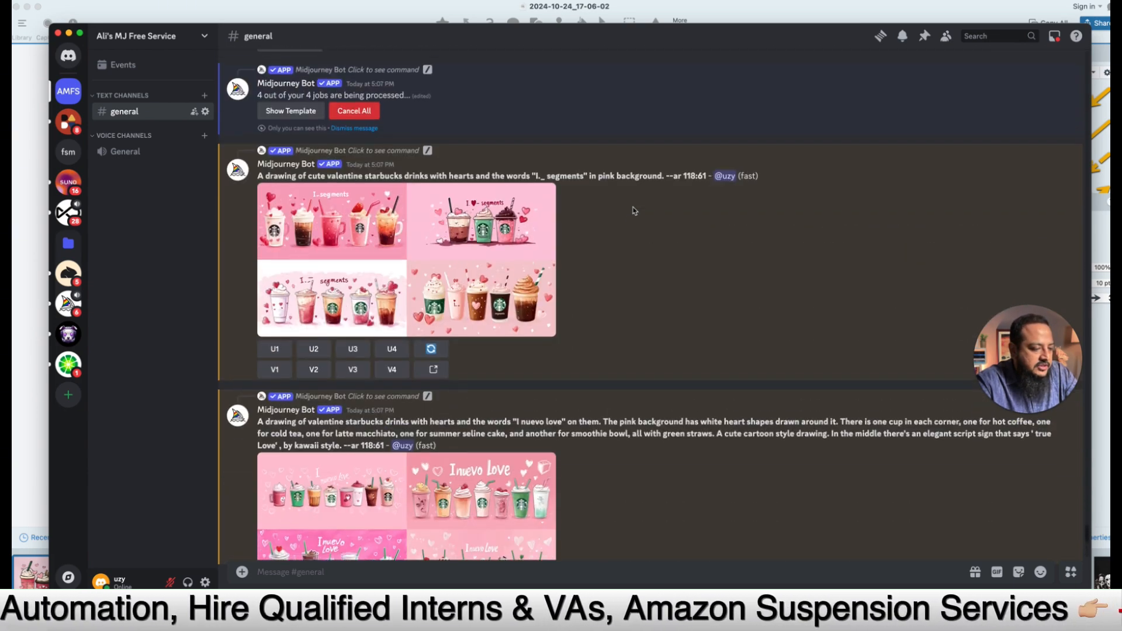
{"action": "left_click", "coordinate": [466, 264]}
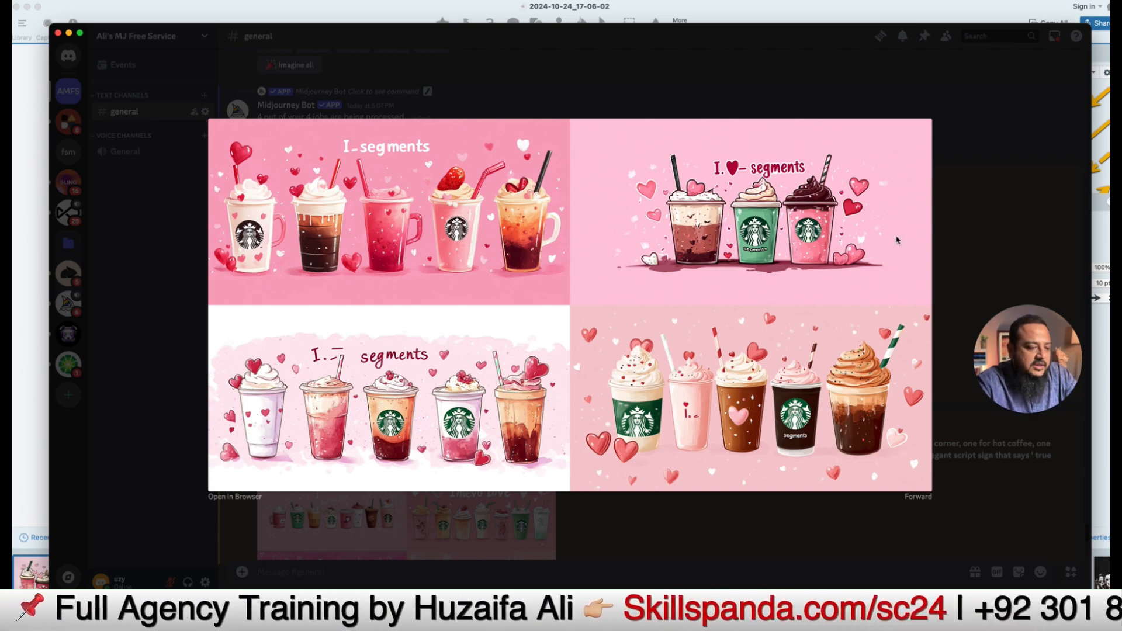
{"action": "key", "text": "Escape"}
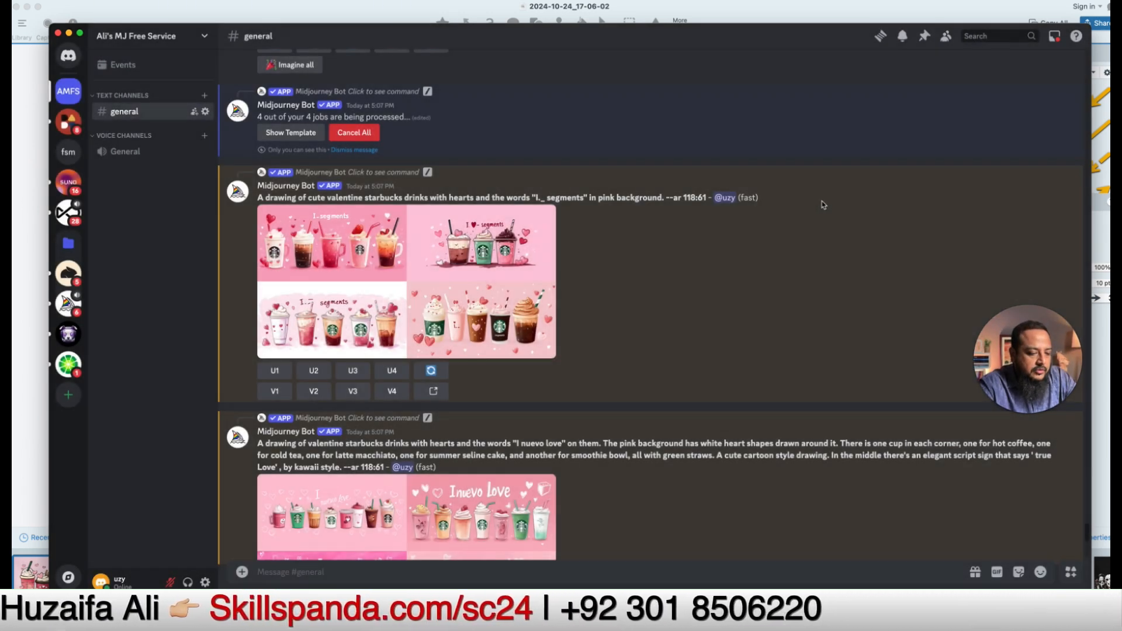
{"action": "scroll", "coordinate": [620, 393], "scroll_direction": "down", "scroll_amount": 10}
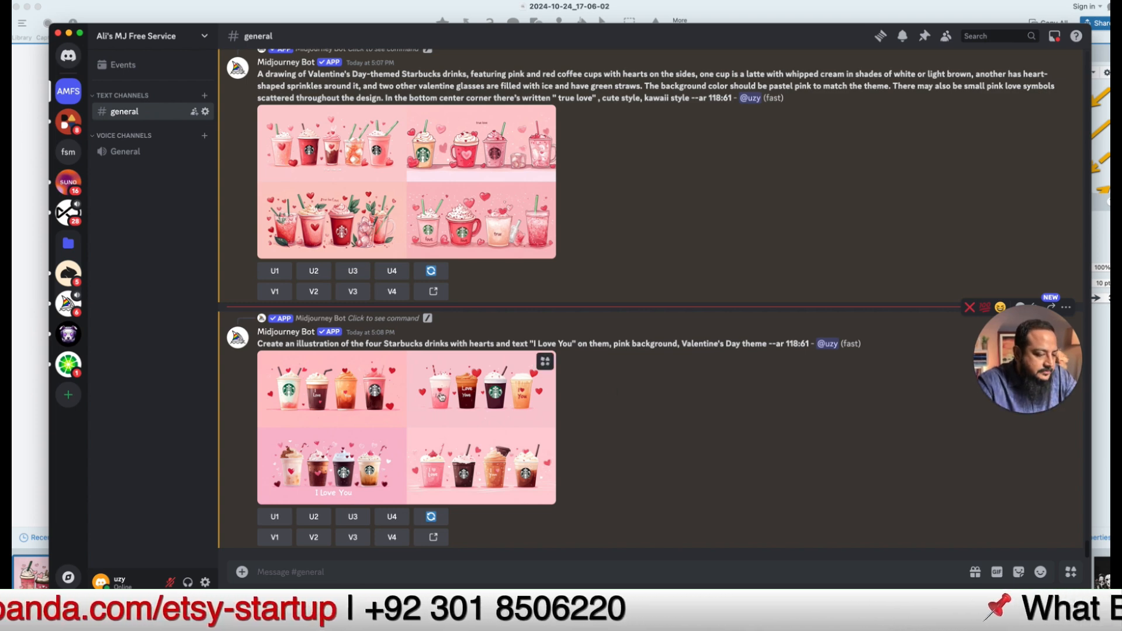
{"action": "left_click", "coordinate": [441, 396]}
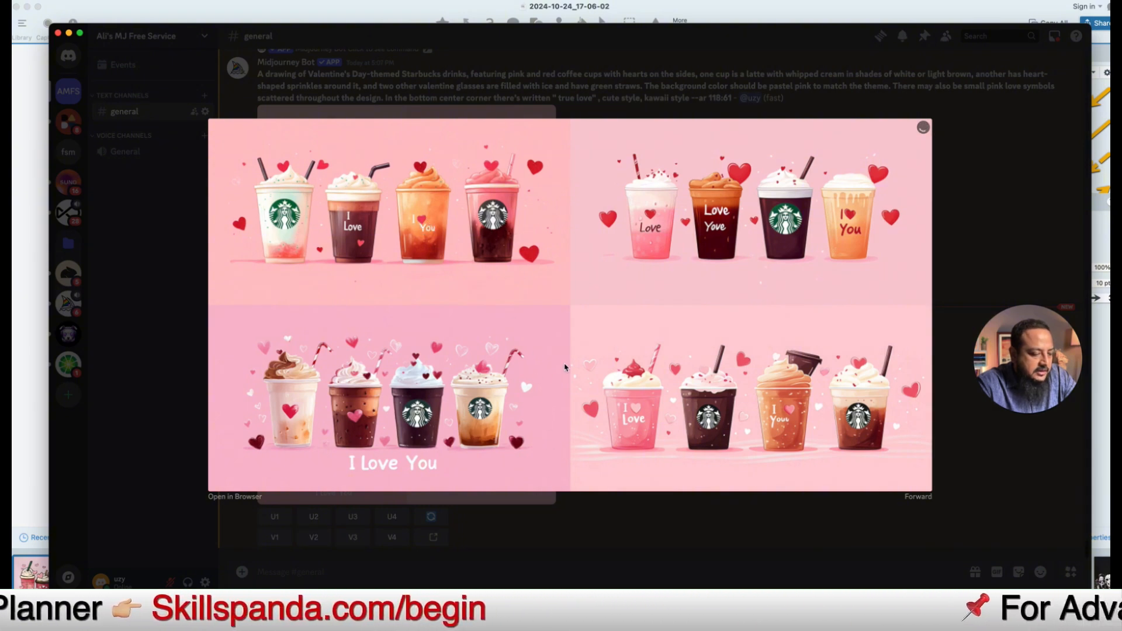
{"action": "key", "text": "Escape"}
{"action": "scroll", "coordinate": [632, 275], "scroll_direction": "up", "scroll_amount": 3}
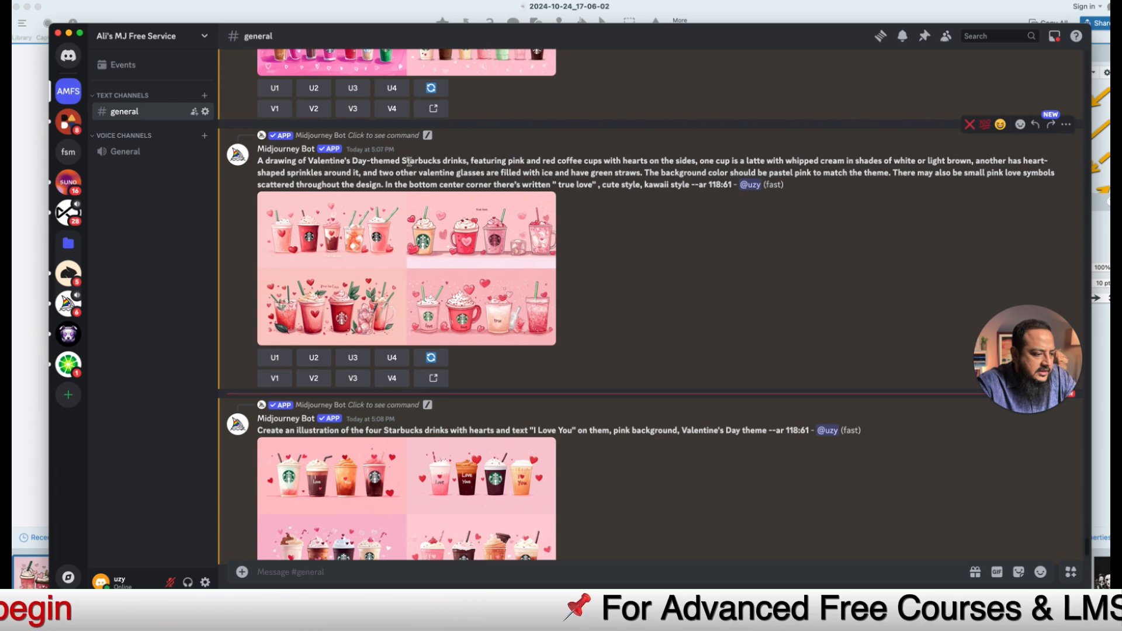
Step: Select the full text of the earlier Valentine's Day Starbucks-drinks prompt
{"action": "left_click_drag", "start_coordinate": [401, 161], "coordinate": [442, 162]}
{"action": "left_click", "coordinate": [439, 161]}
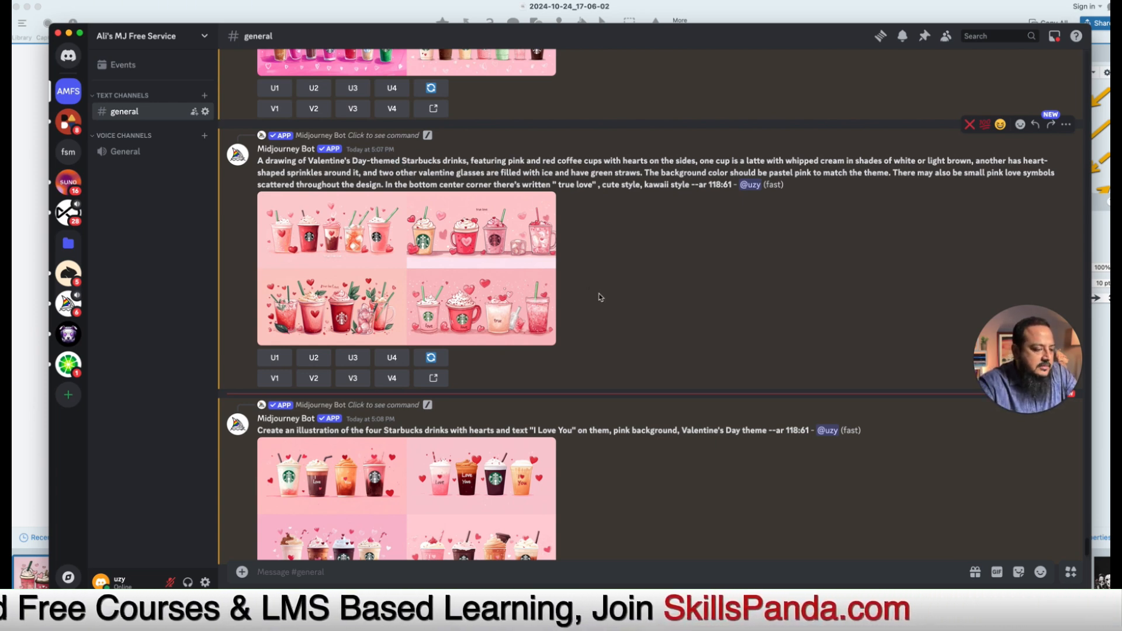
{"action": "scroll", "coordinate": [636, 278], "scroll_direction": "up", "scroll_amount": 2}
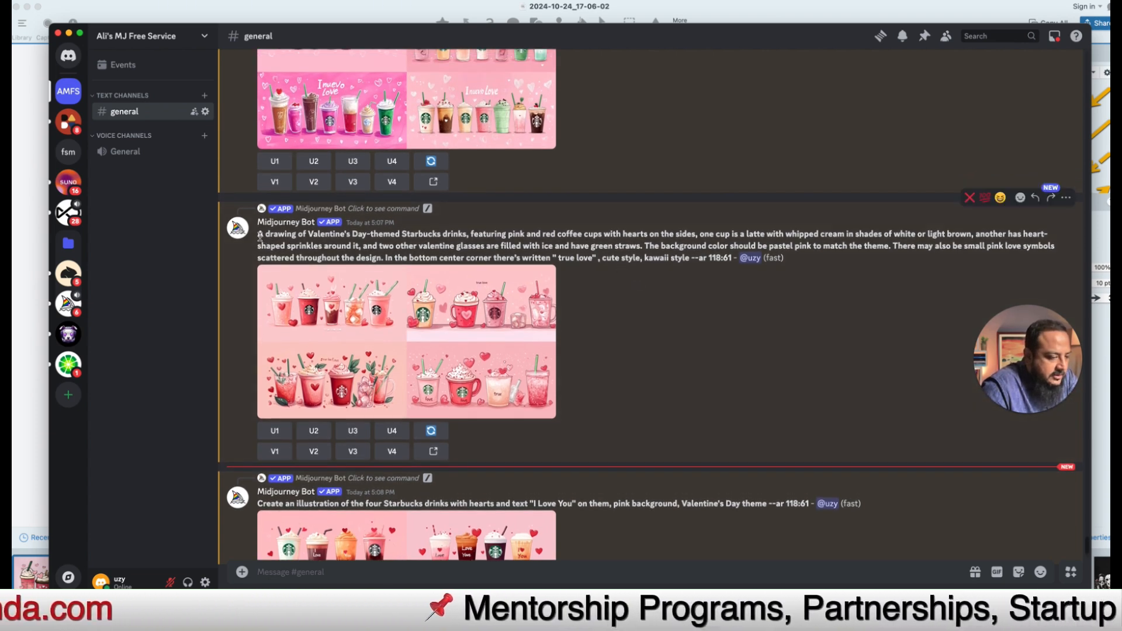
{"action": "left_click_drag", "start_coordinate": [260, 236], "coordinate": [732, 262]}
{"action": "key", "text": "super+c"}
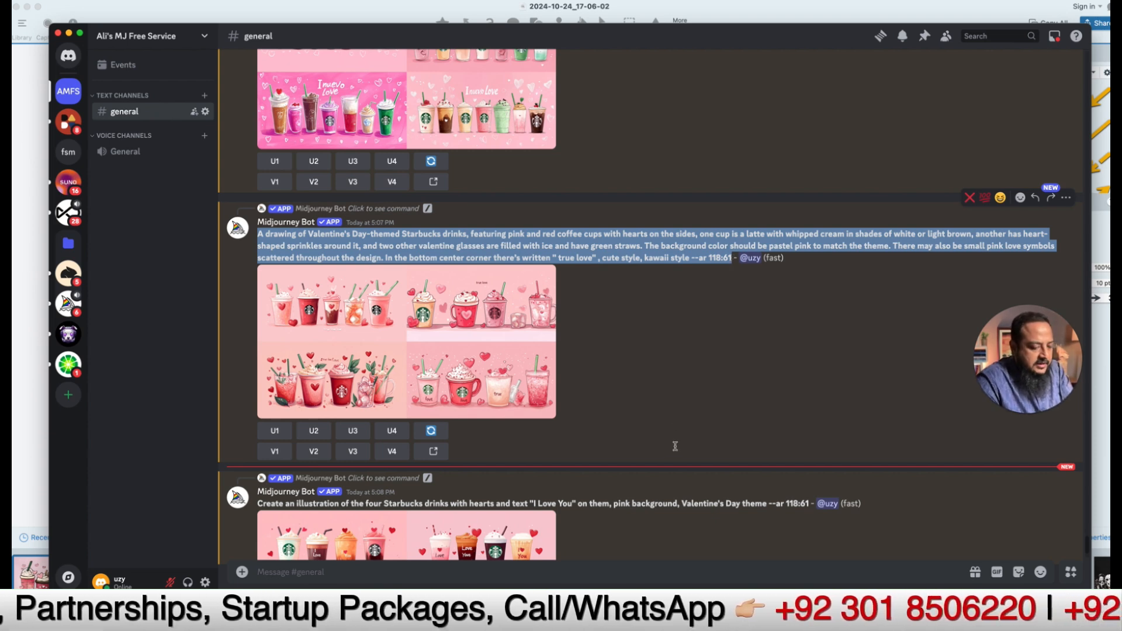
Step: Run /imagine with the pasted Valentine 'true love' drinks prompt, minus the word 'Starbucks'
{"action": "left_click", "coordinate": [653, 571]}
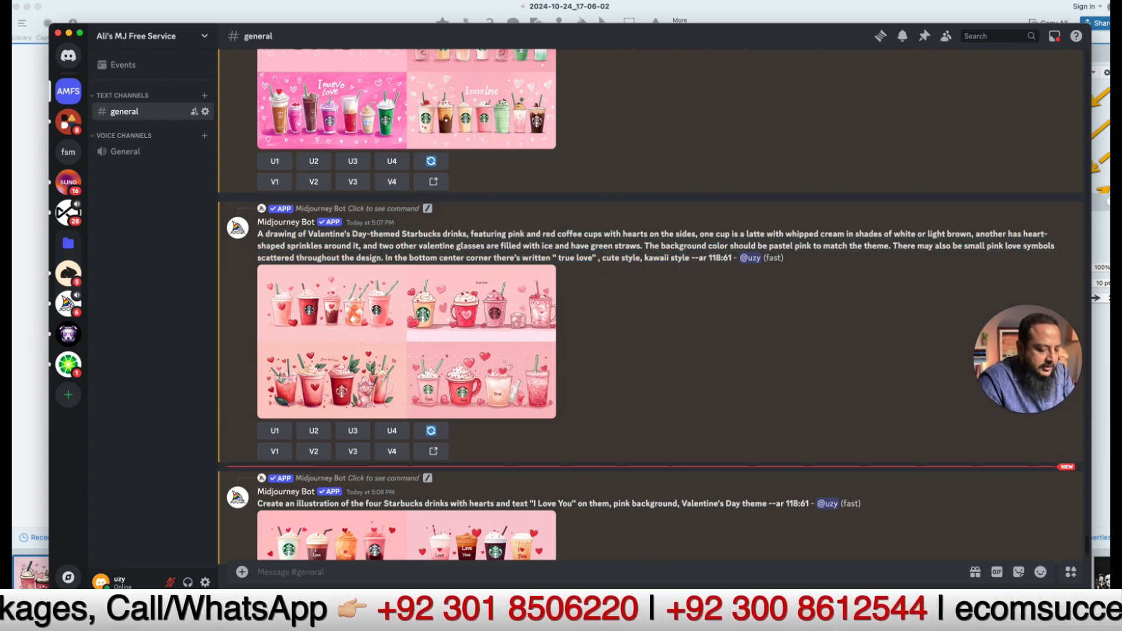
{"action": "type", "text": "/imag"}
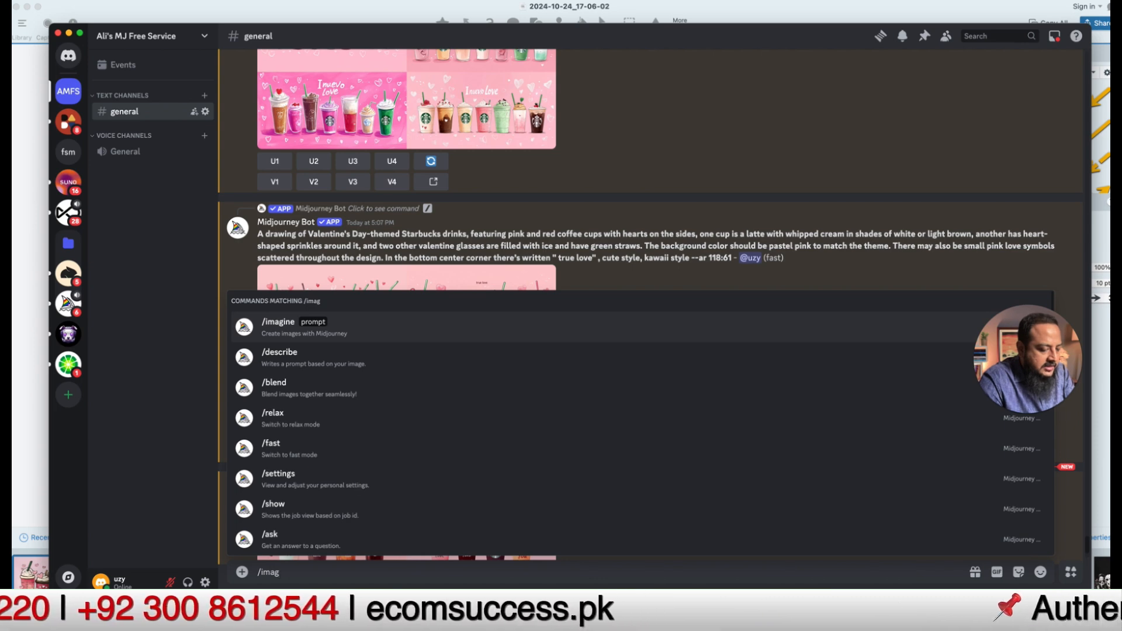
{"action": "key", "text": "Return"}
{"action": "key", "text": "super+v"}
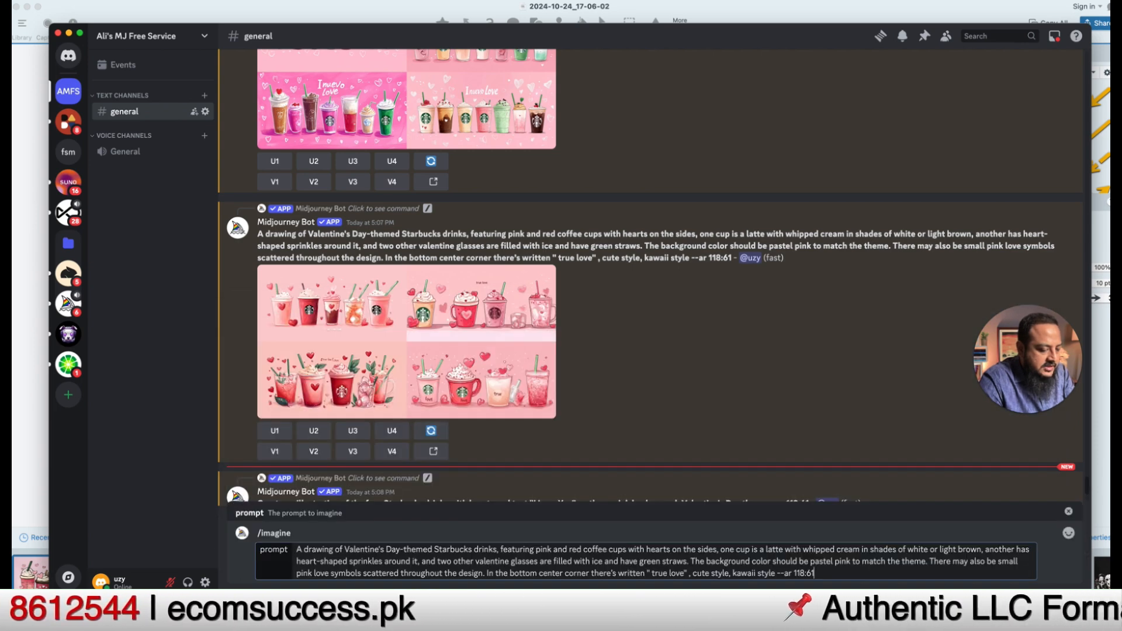
{"action": "double_click", "coordinate": [449, 550]}
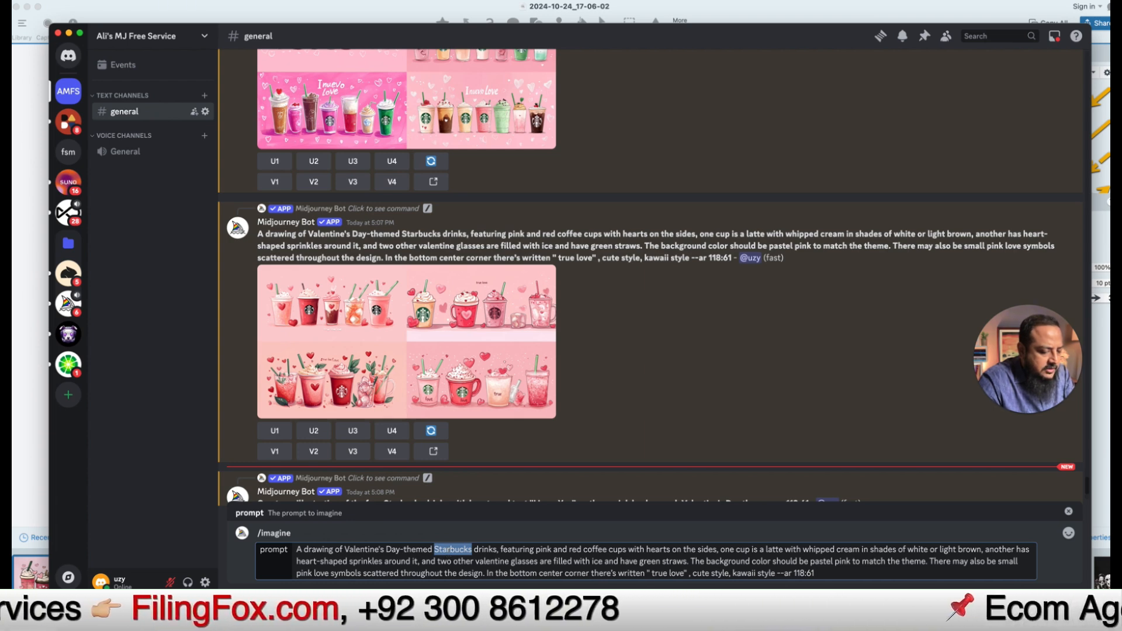
{"action": "key", "text": "BackSpace"}
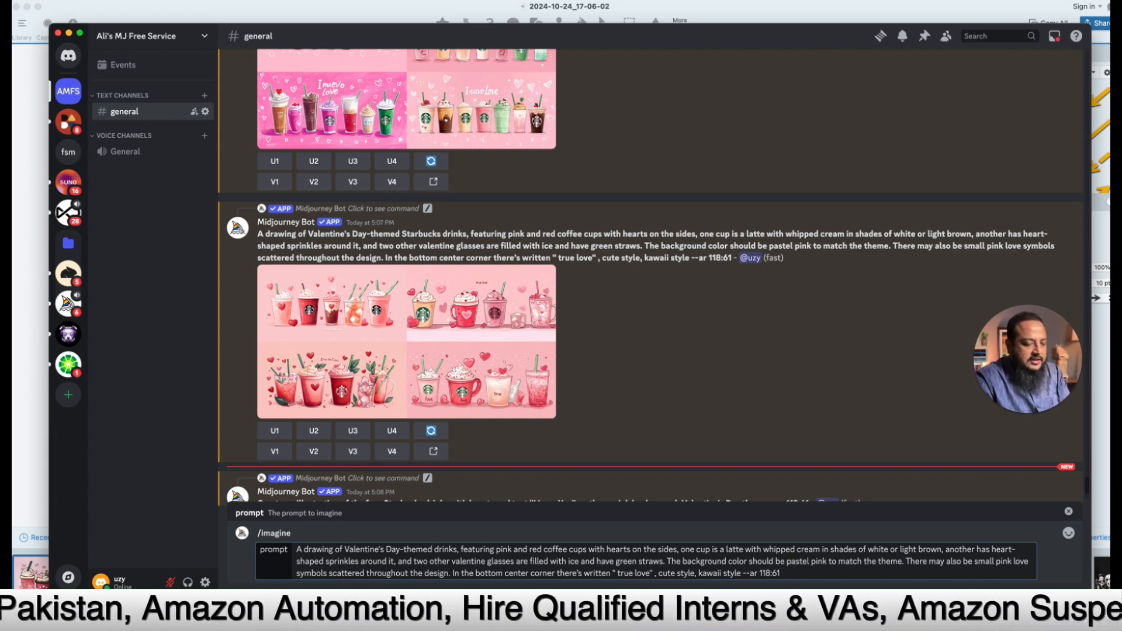
{"action": "key", "text": "Return"}
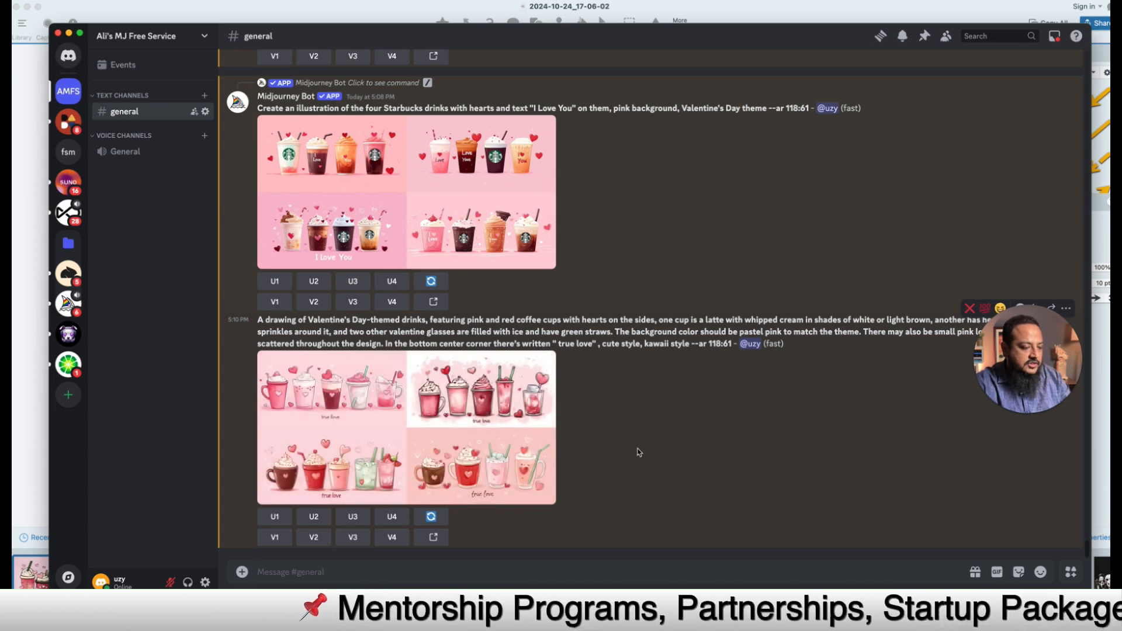
Step: Upscale the grid's fourth drinks image (U4) and open it full size in the browser
{"action": "left_click", "coordinate": [451, 455]}
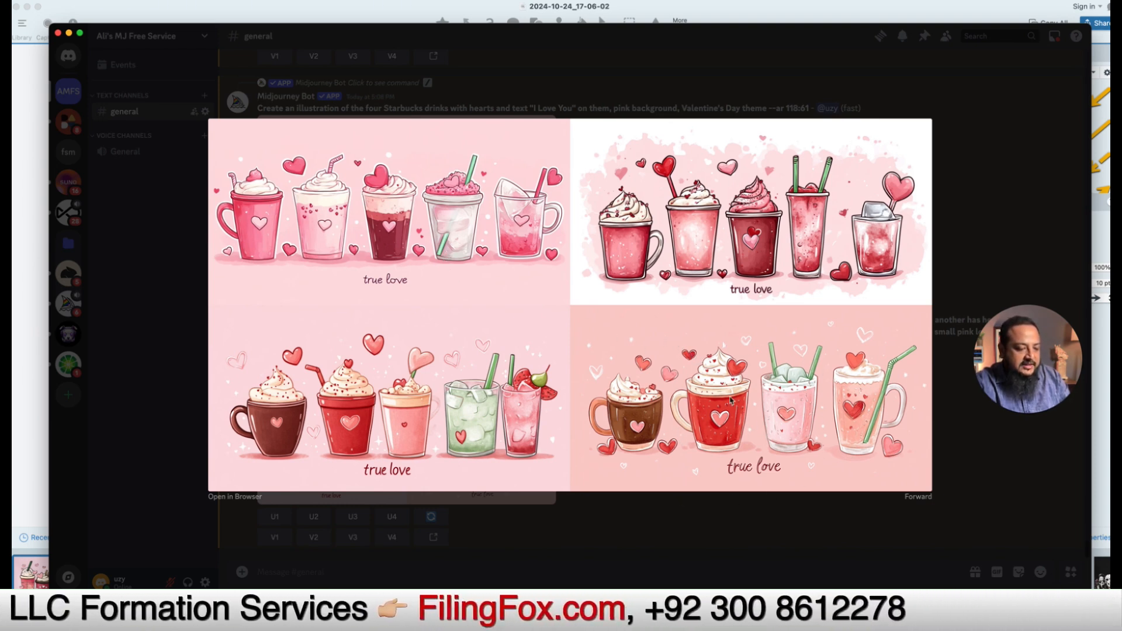
{"action": "left_click", "coordinate": [722, 535]}
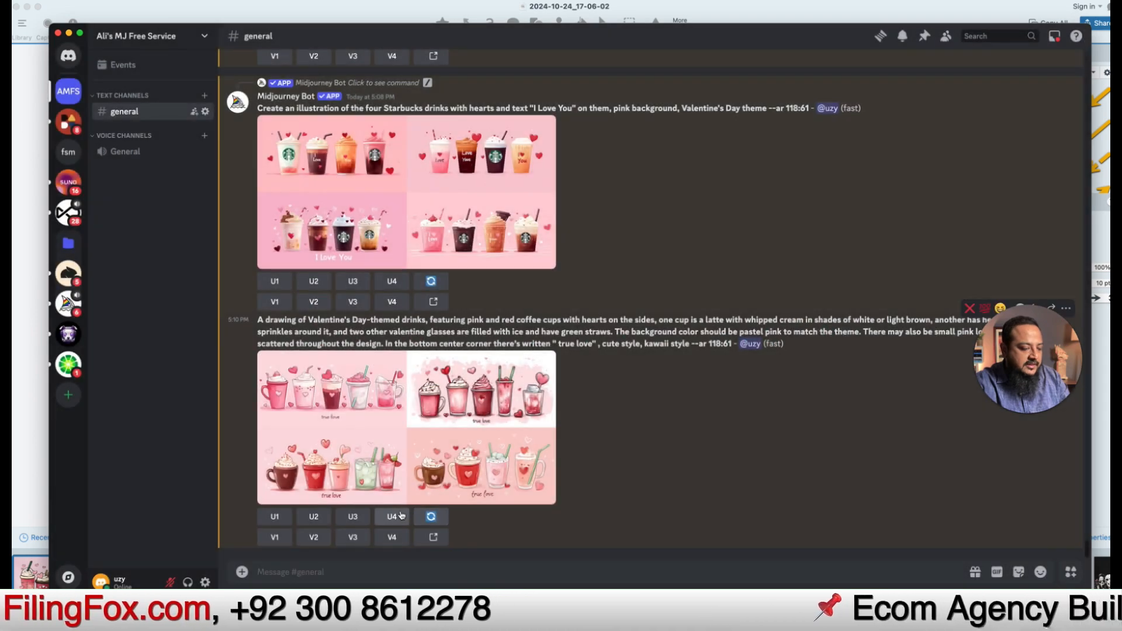
{"action": "left_click", "coordinate": [392, 516]}
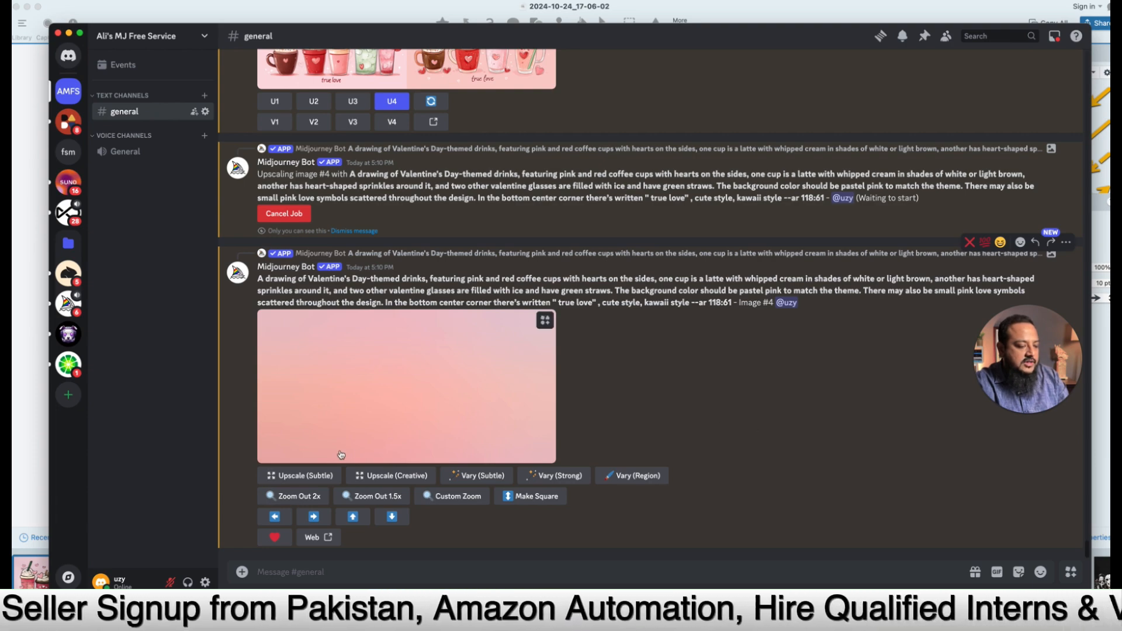
{"action": "left_click", "coordinate": [522, 455]}
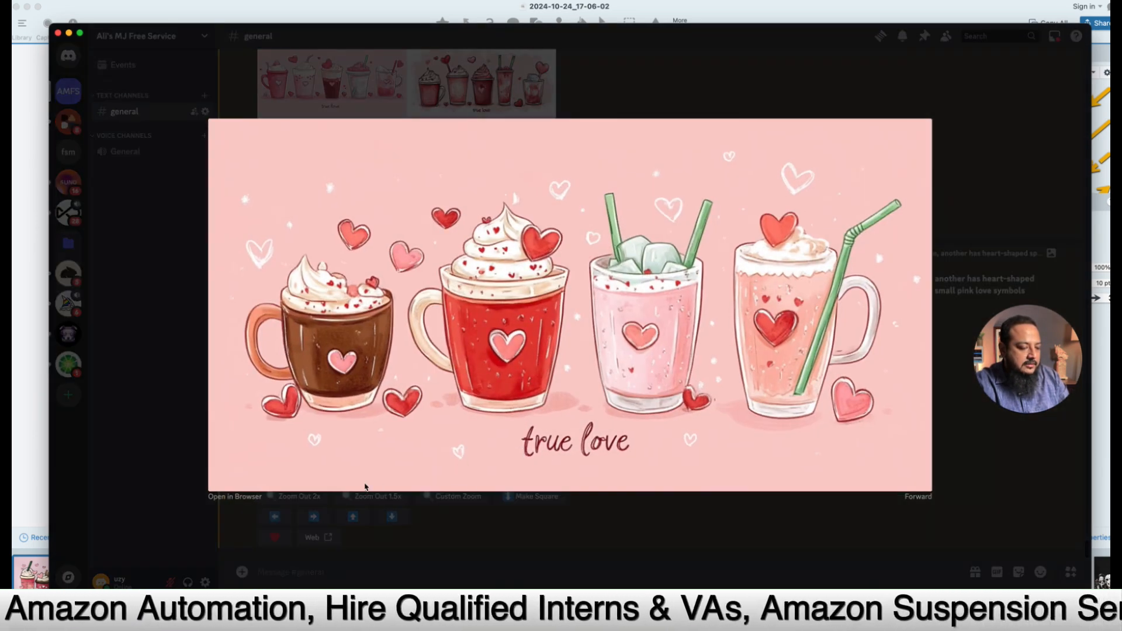
{"action": "left_click", "coordinate": [235, 497]}
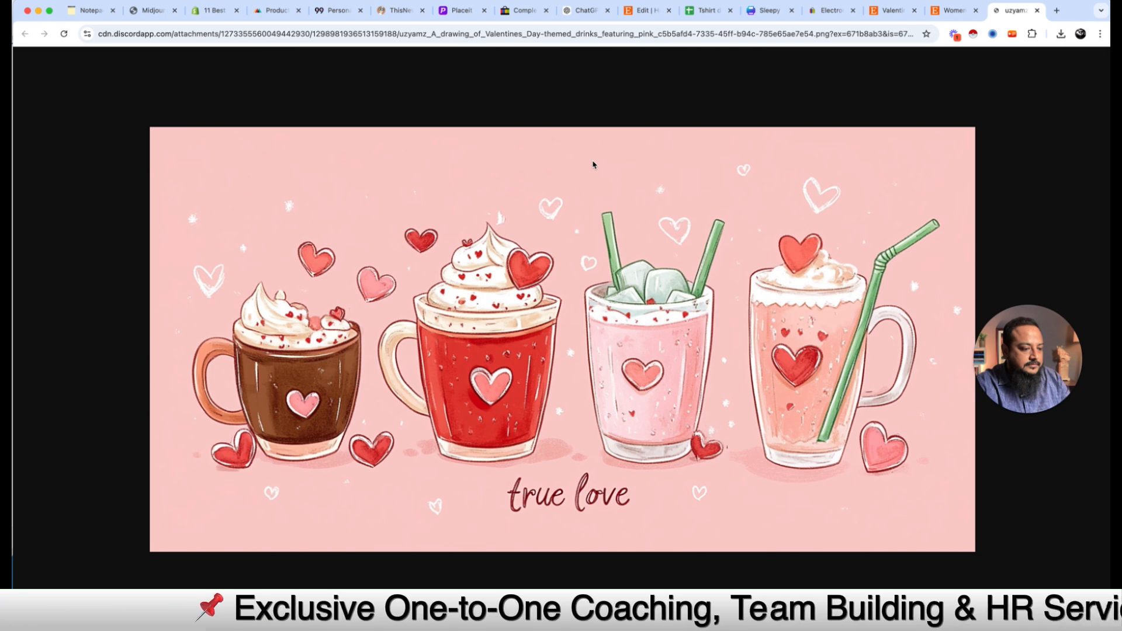
Step: Save the upscaled drinks PNG into POD Course Data > Ready Graphic for Mockup
{"action": "key", "text": "super+s"}
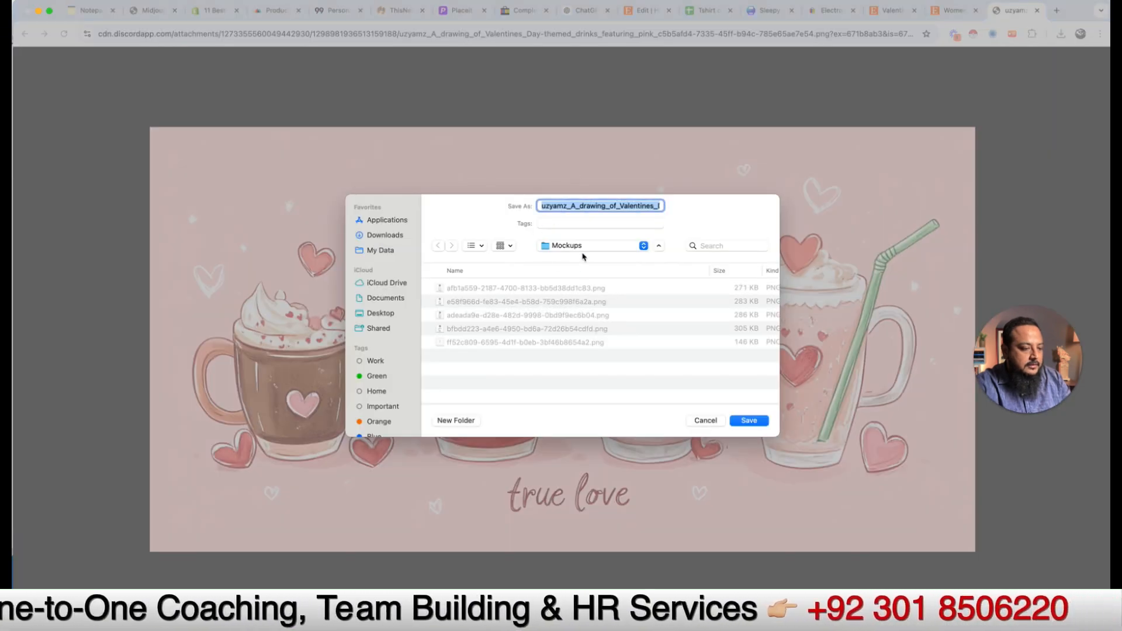
{"action": "left_click", "coordinate": [586, 248]}
{"action": "left_click", "coordinate": [588, 258]}
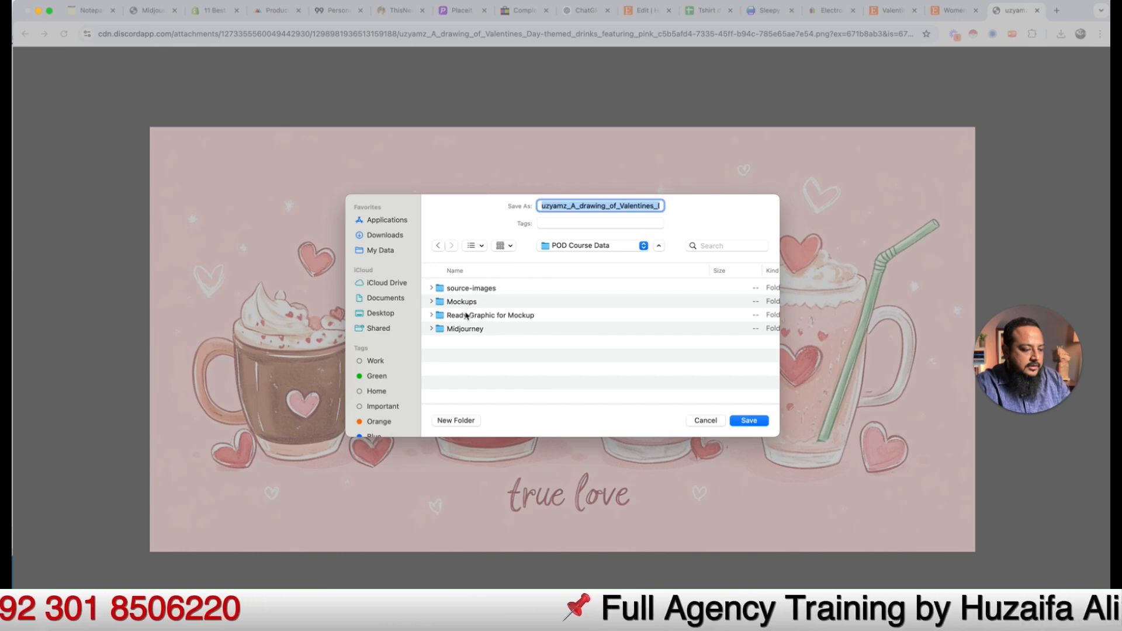
{"action": "left_click", "coordinate": [466, 318]}
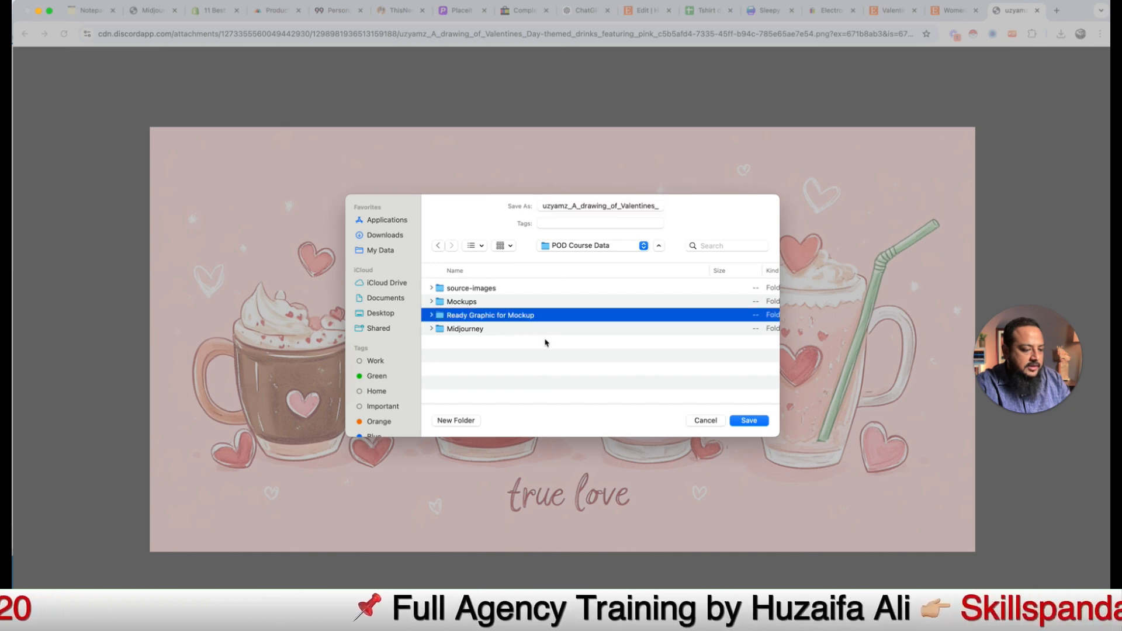
{"action": "left_click", "coordinate": [745, 422]}
{"action": "left_click", "coordinate": [749, 421]}
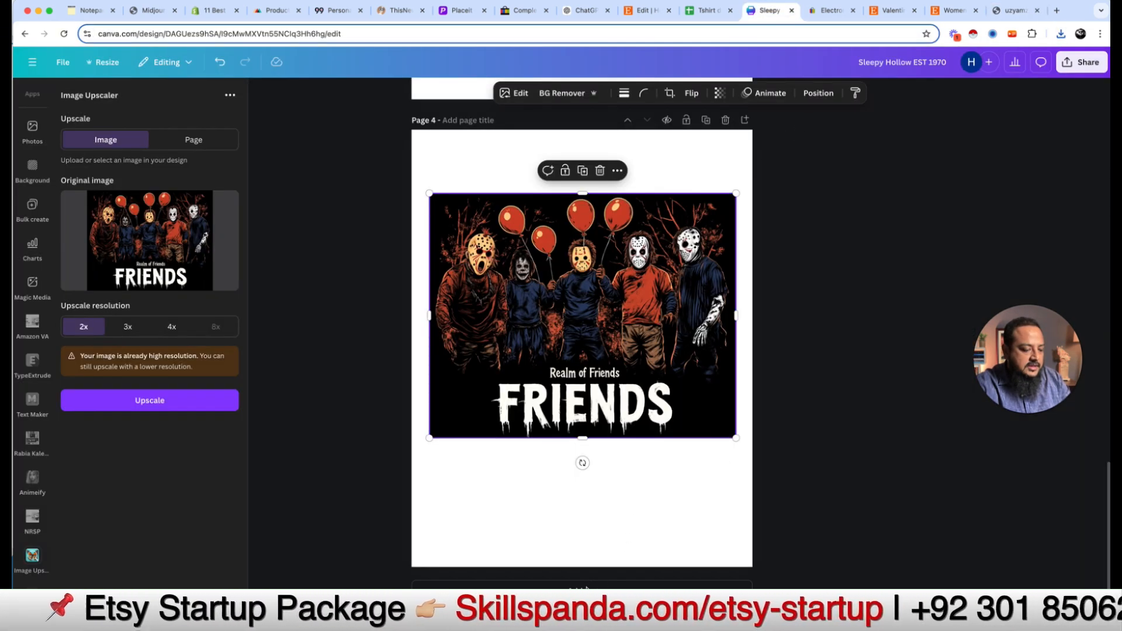
Step: Drag the saved Valentine drinks PNG from the Ready Graphic for Mockup folder onto blank Page 5
{"action": "left_click", "coordinate": [376, 409]}
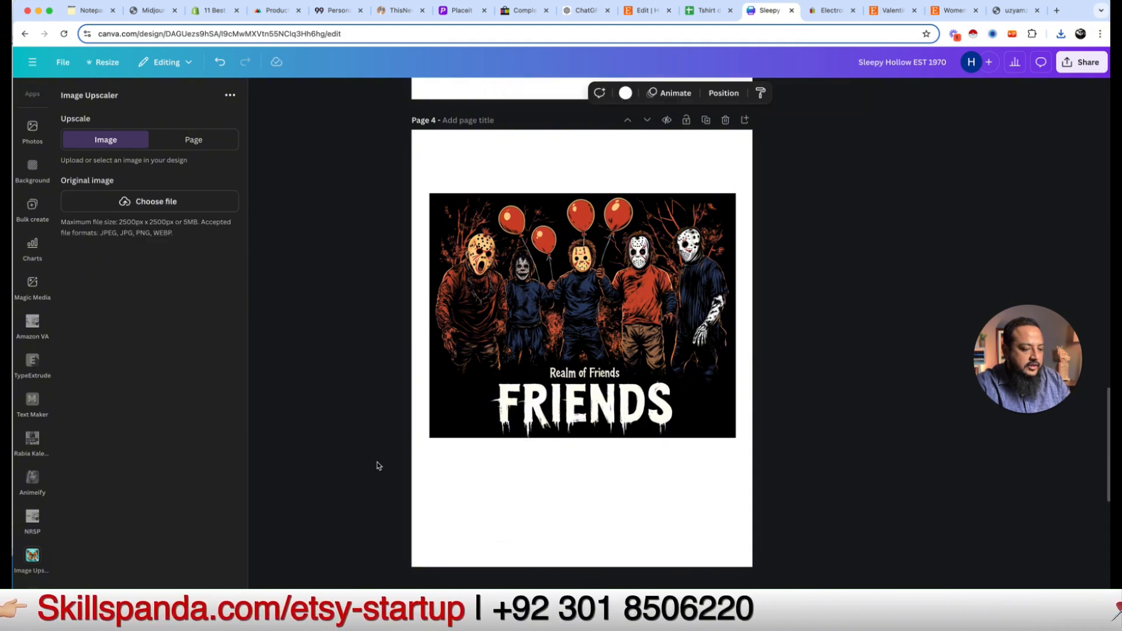
{"action": "scroll", "coordinate": [380, 420], "scroll_direction": "down", "scroll_amount": 5}
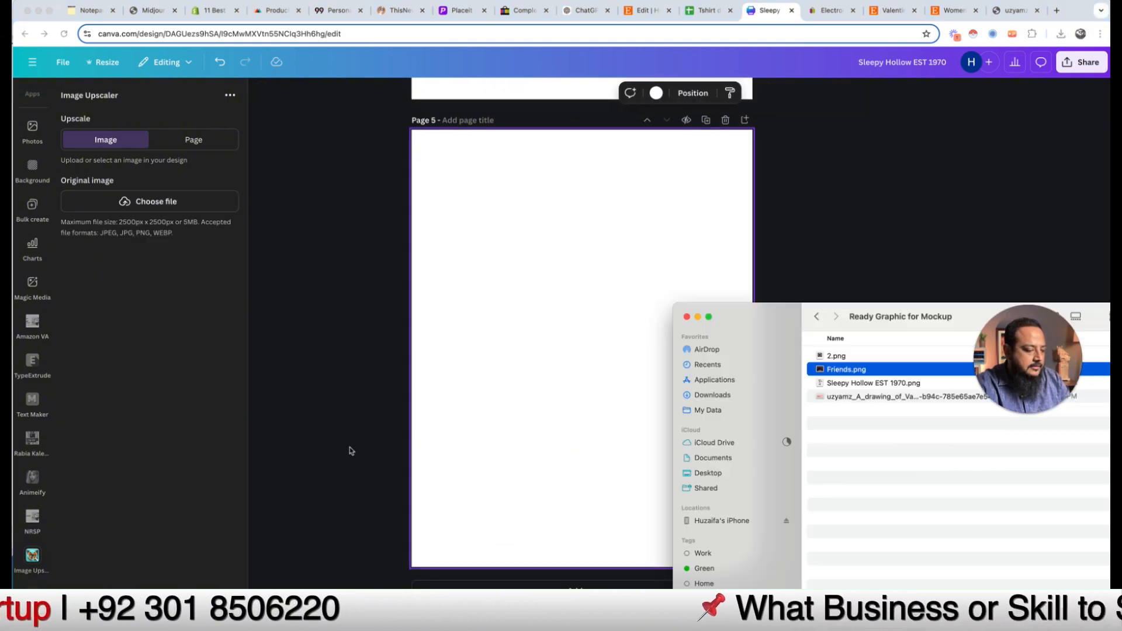
{"action": "key", "text": "super+Tab"}
{"action": "left_click_drag", "start_coordinate": [900, 317], "coordinate": [803, 313]}
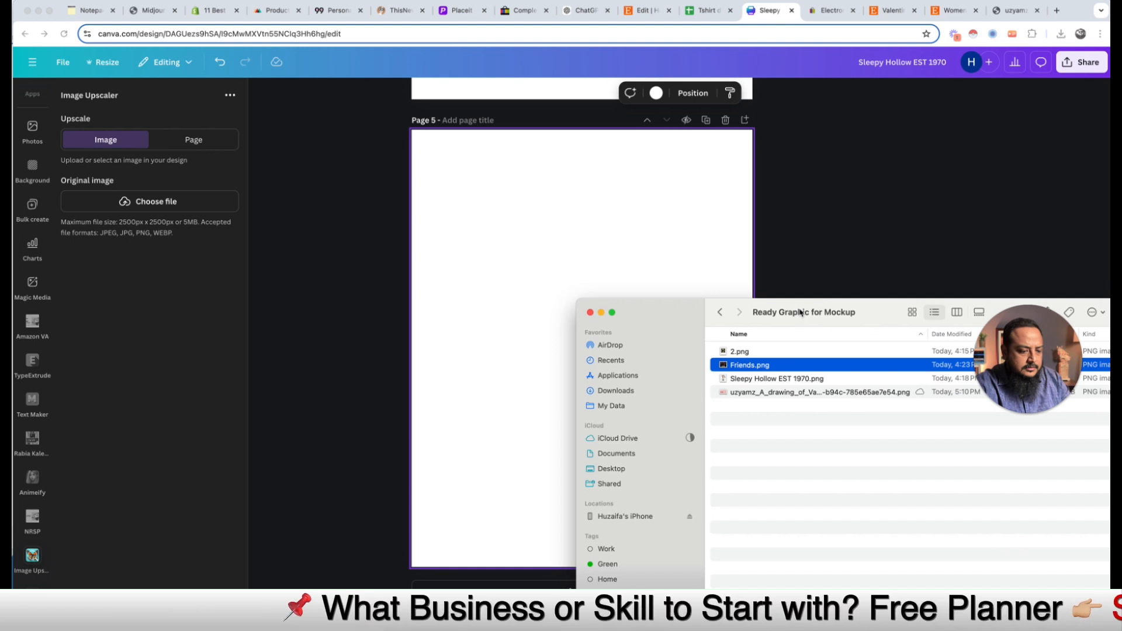
{"action": "left_click", "coordinate": [761, 394]}
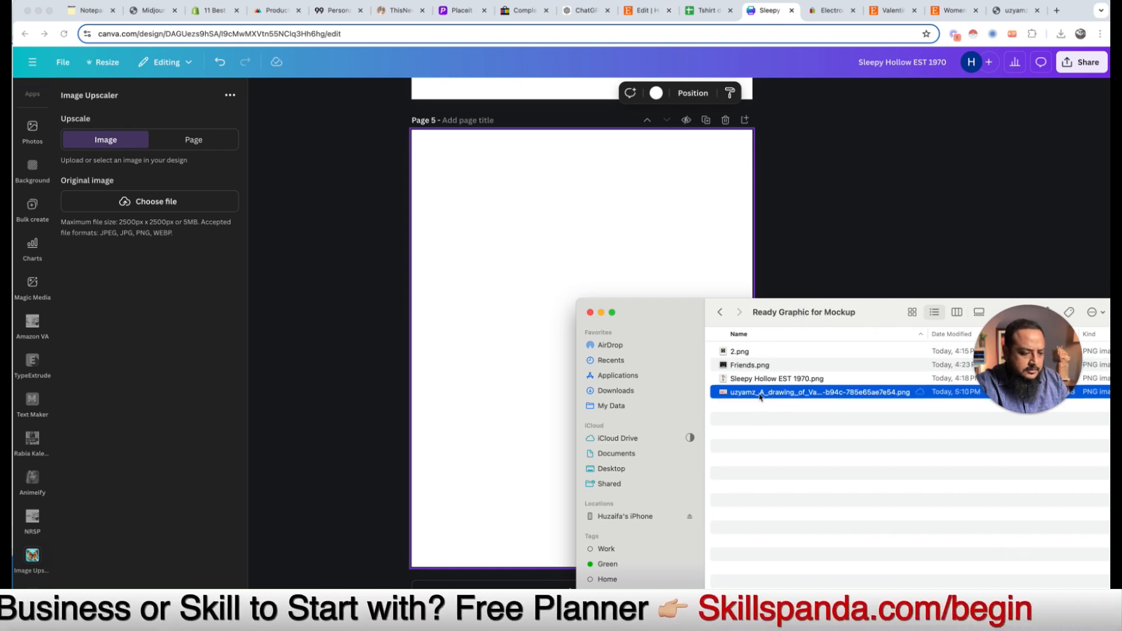
{"action": "left_click_drag", "start_coordinate": [761, 394], "coordinate": [634, 270]}
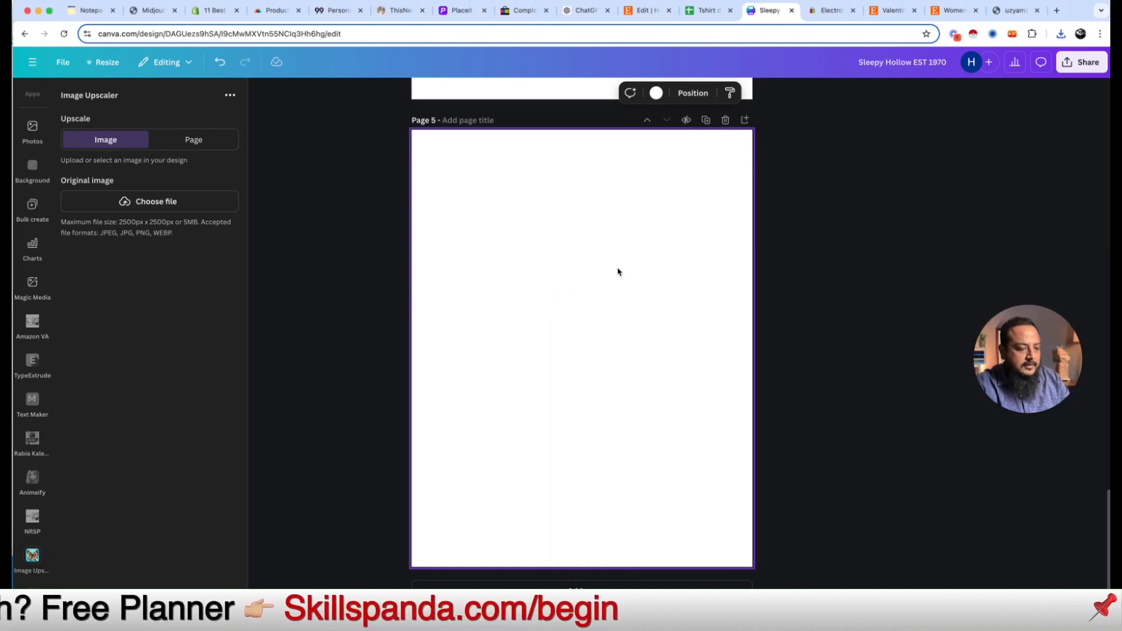